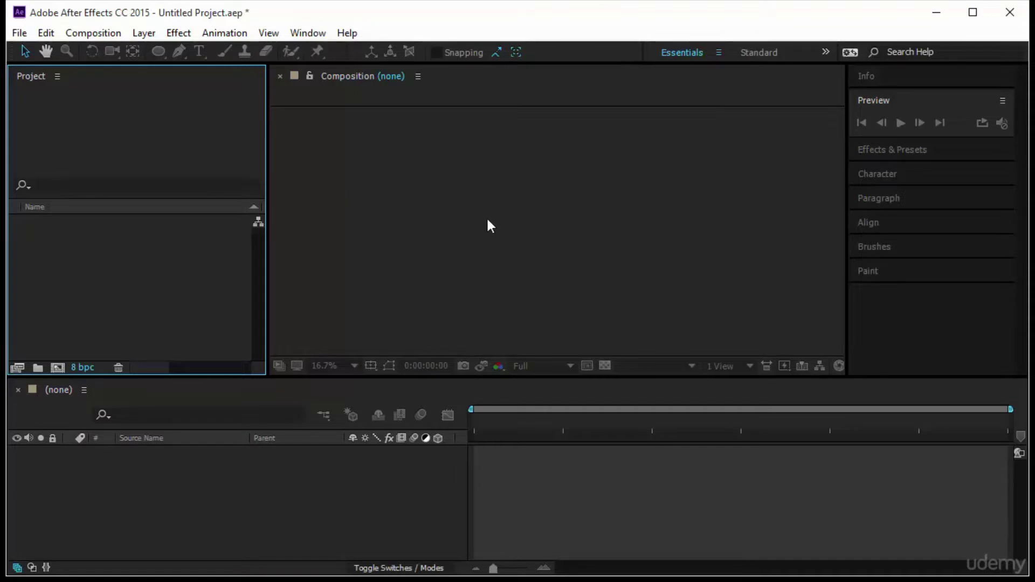
click(19, 33)
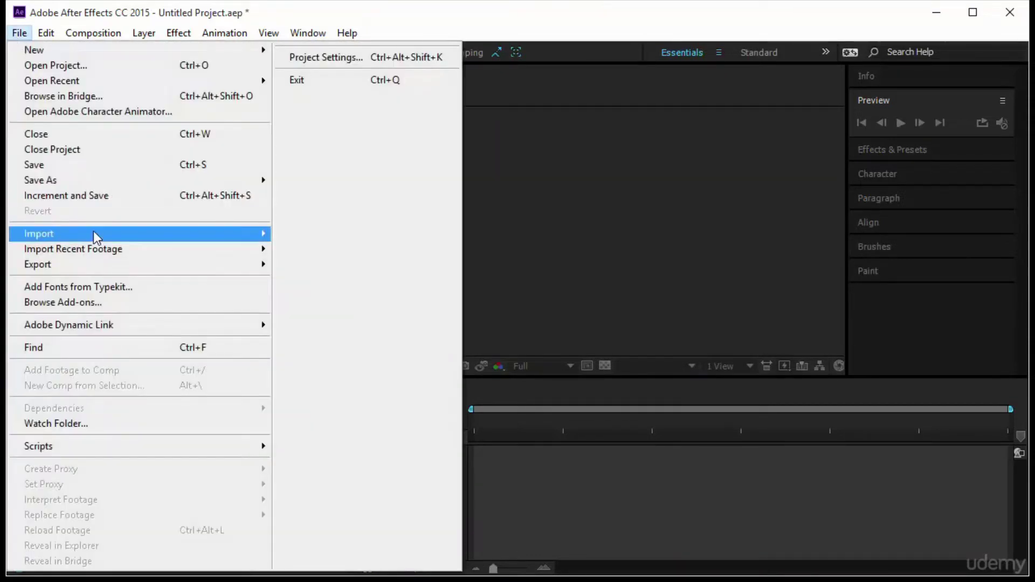
mouse_move(97, 236)
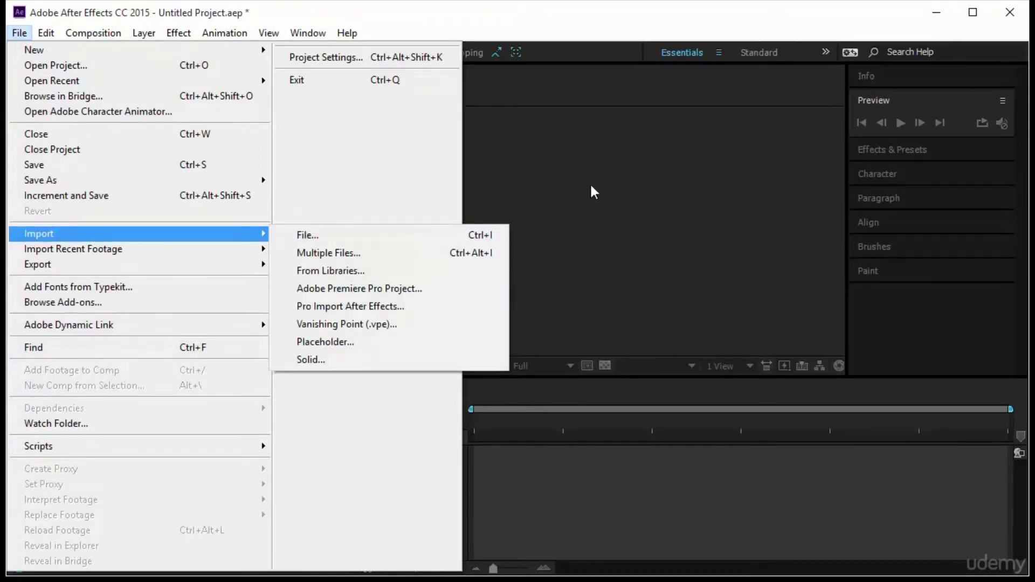
click(539, 221)
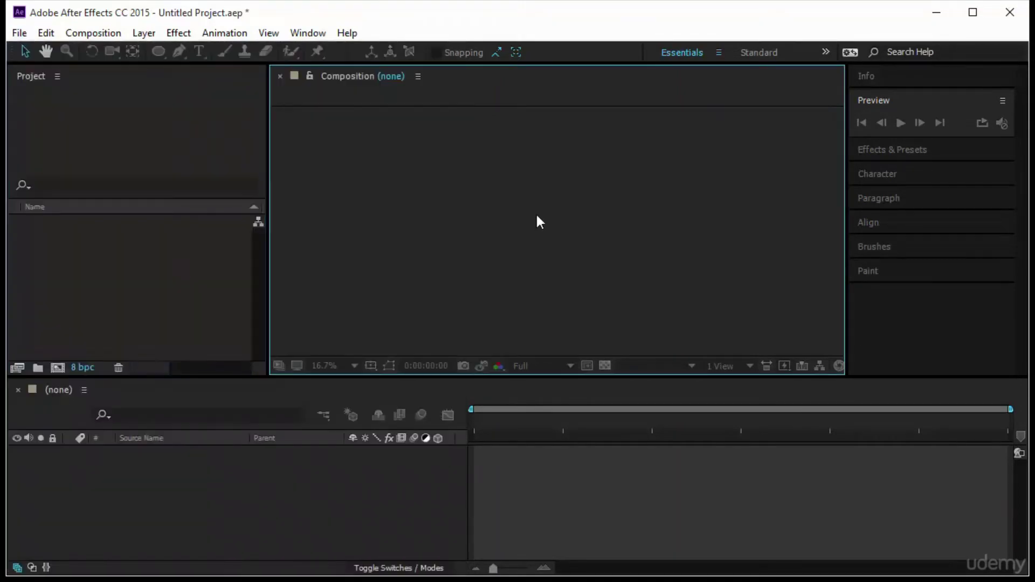
- Import the chenonceau-loire image from the SlideShowPhotos folder into the project as footage
right_click(111, 274)
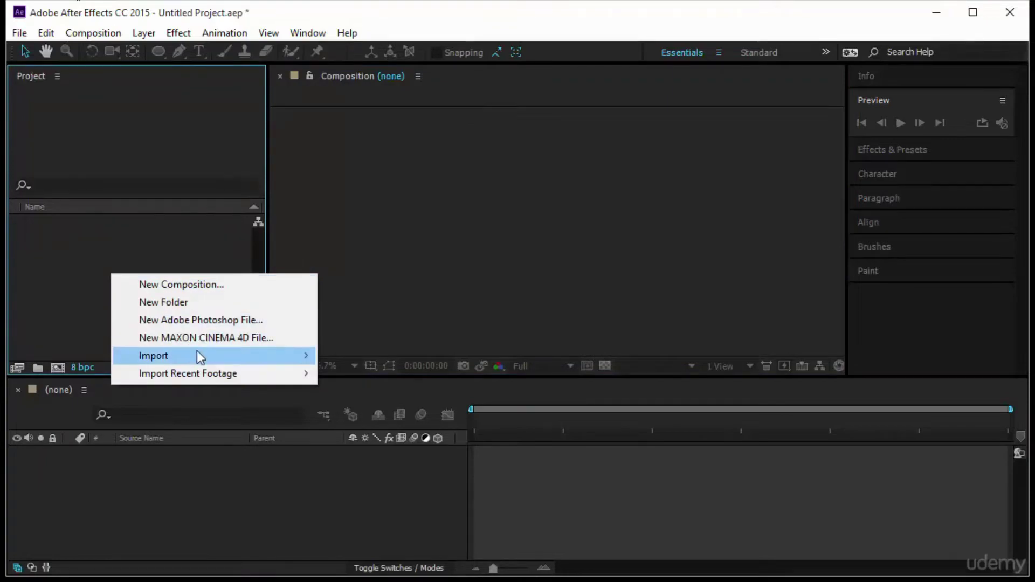
mouse_move(196, 356)
click(348, 353)
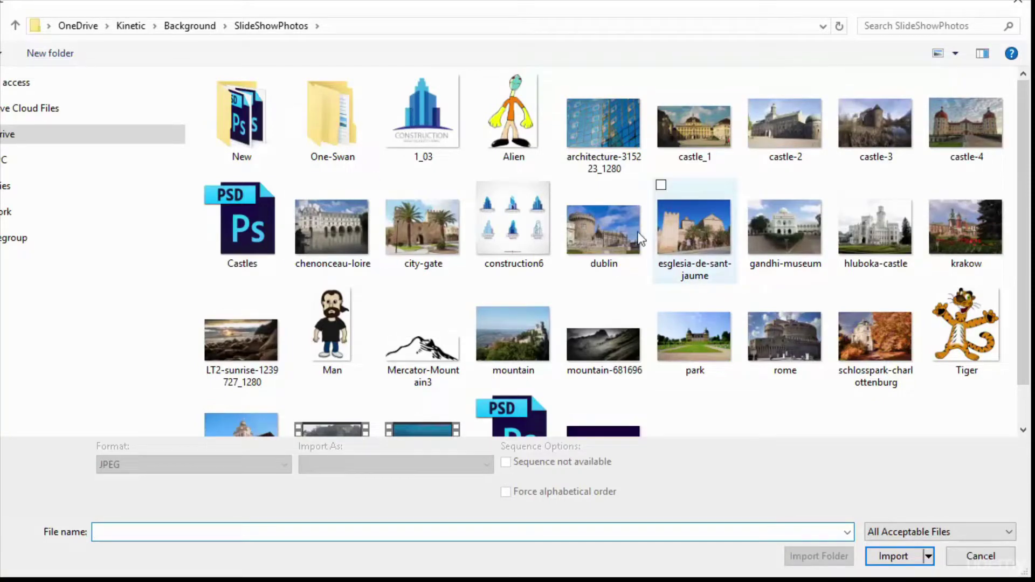
click(357, 253)
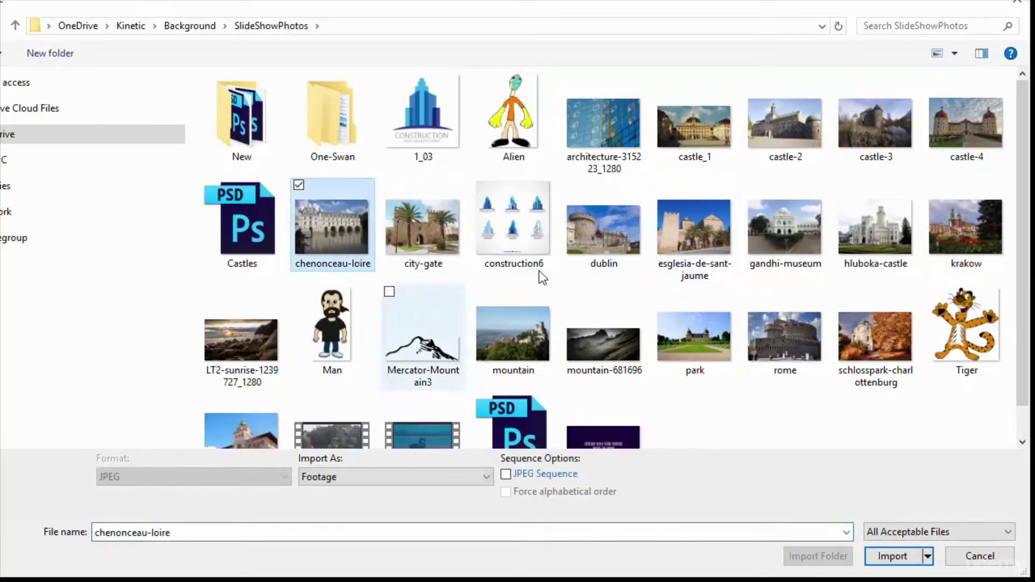
click(916, 558)
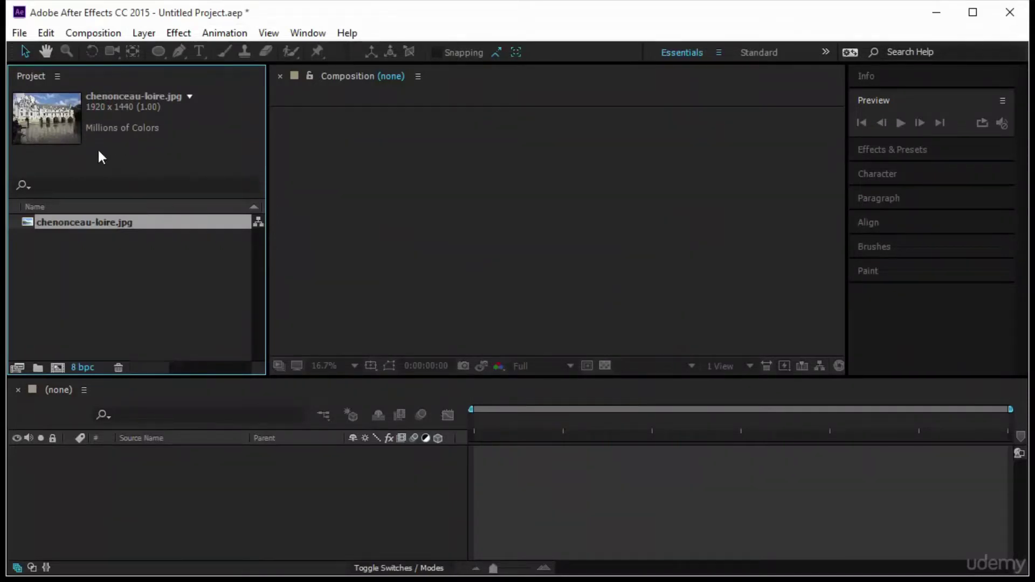
- Create a new composition from the imported chenonceau-loire.jpg image
click(131, 249)
click(124, 227)
click(110, 271)
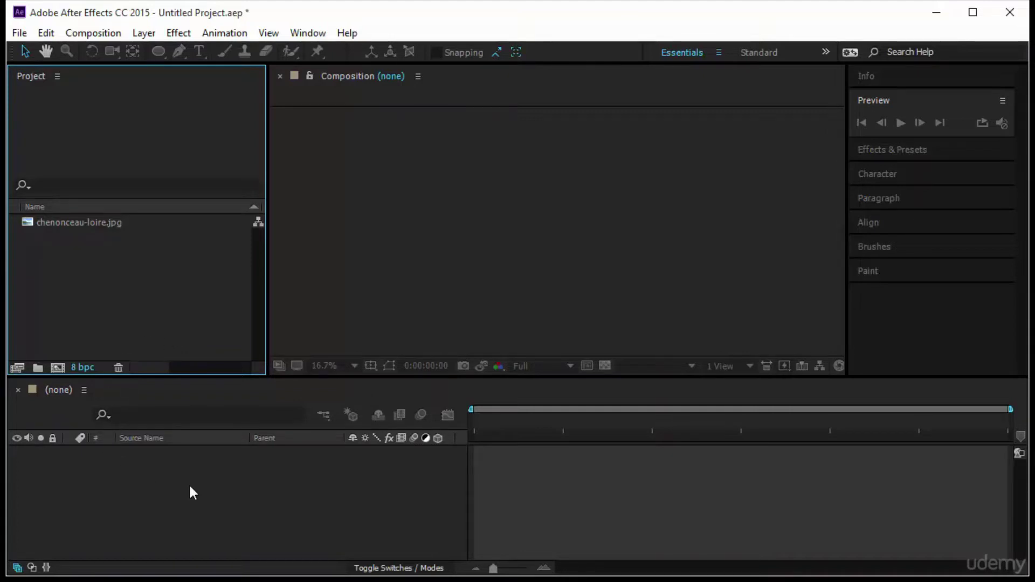
click(125, 226)
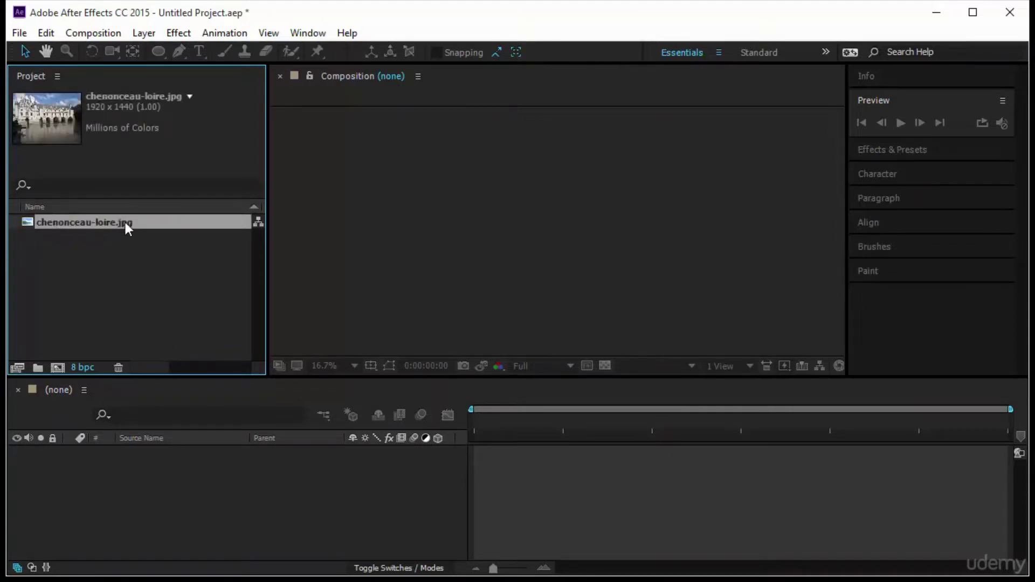
drag(125, 222, 161, 479)
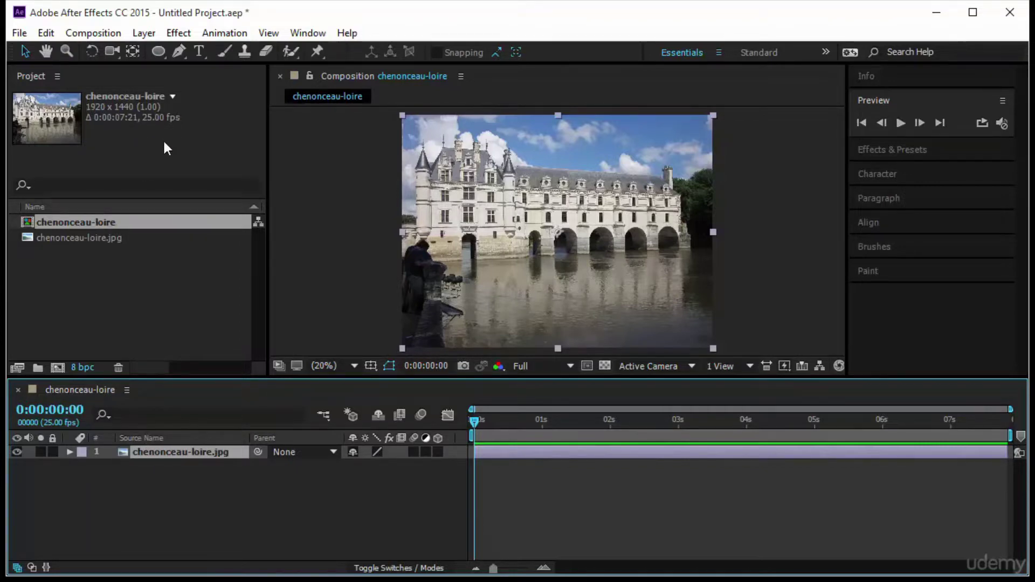
- Compare the composition's details with those of the source image, and set the chenonceau-loire composition's duration to 5 seconds
click(128, 264)
click(95, 222)
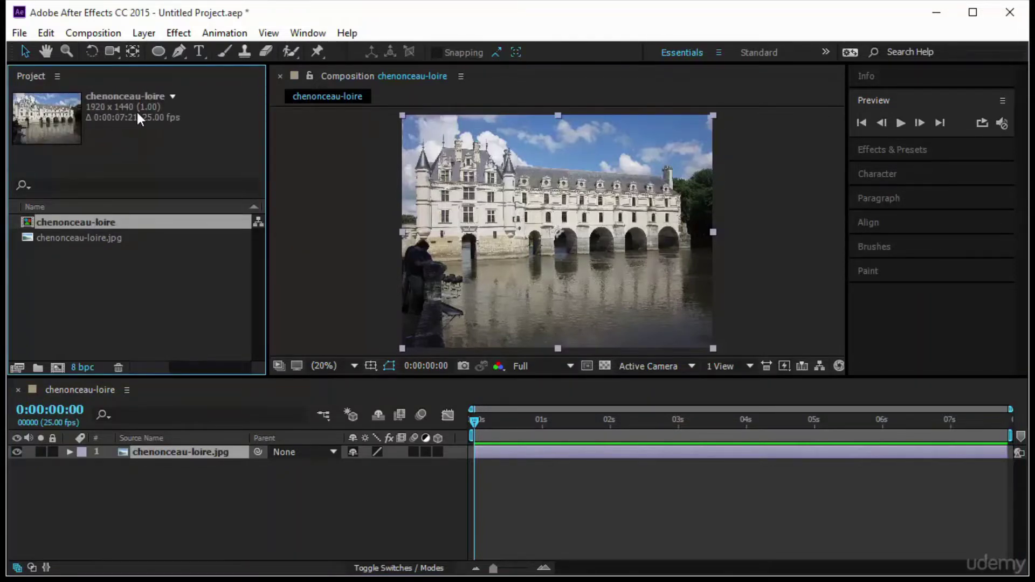
click(97, 238)
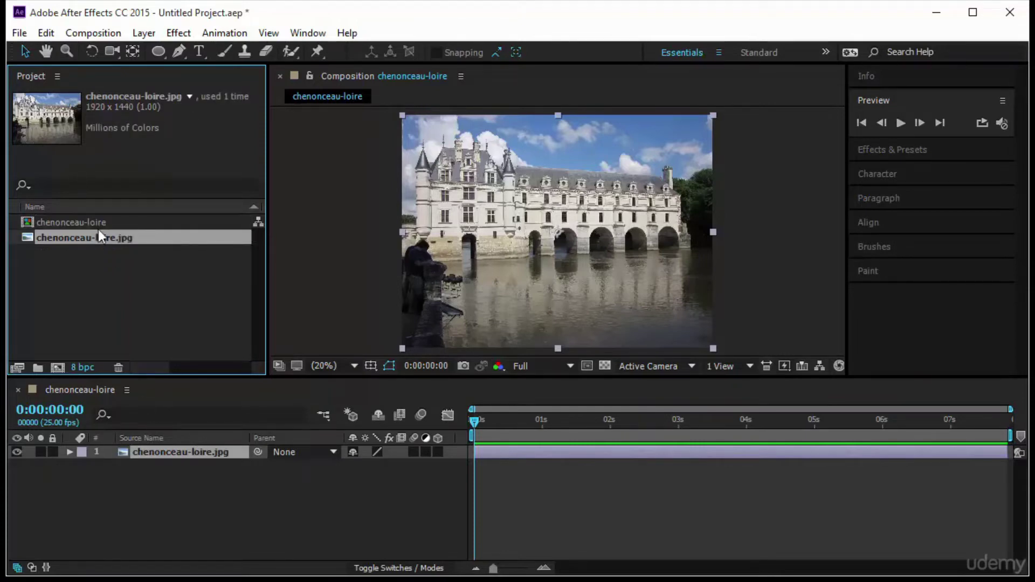
click(93, 221)
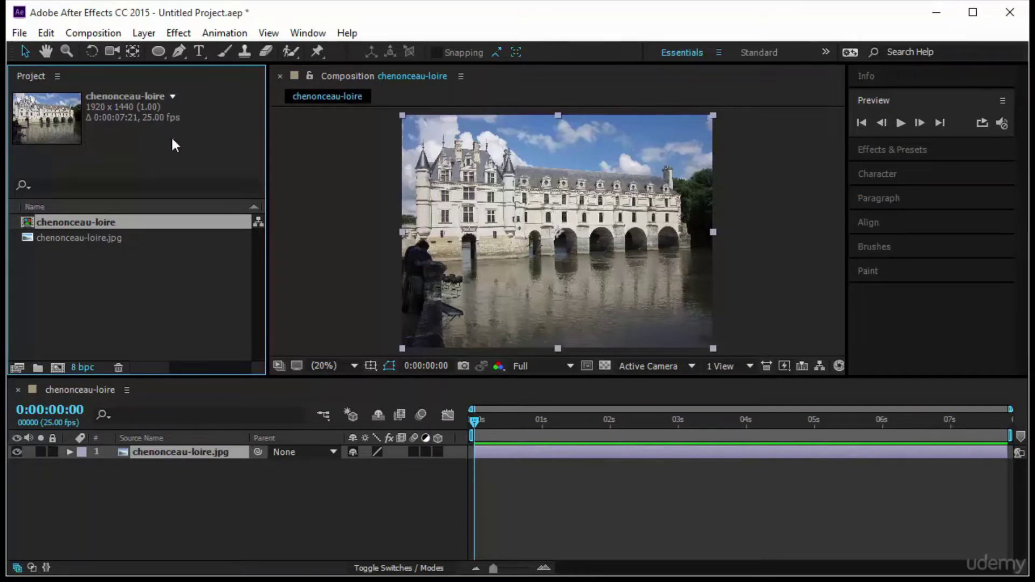
right_click(102, 389)
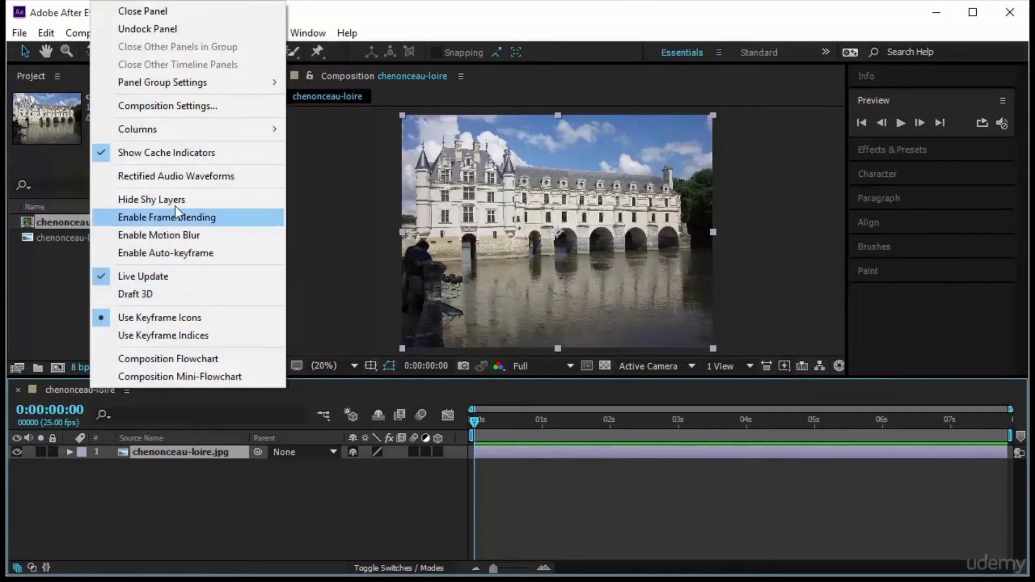
click(188, 108)
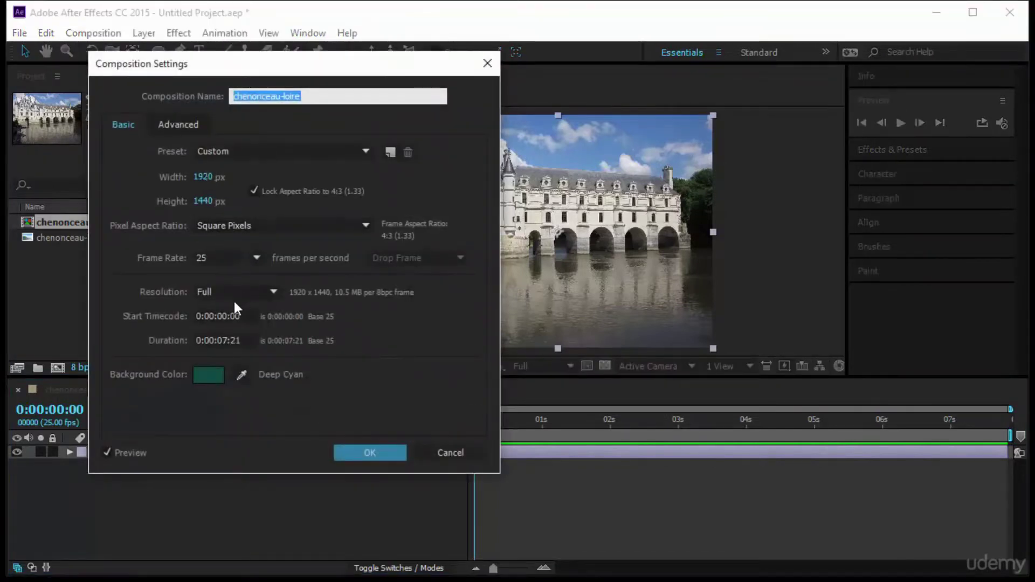
click(241, 340)
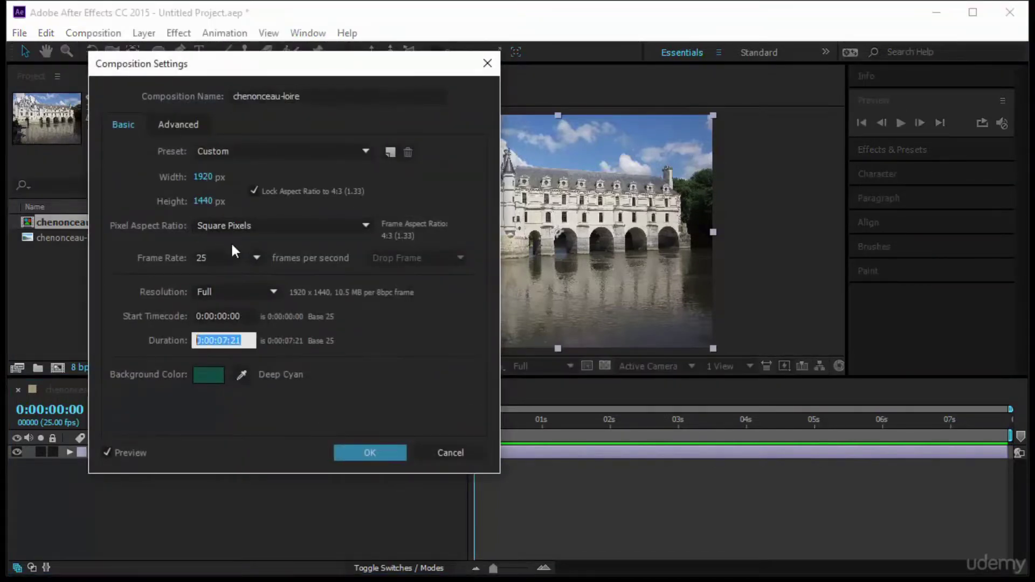
text(5.)
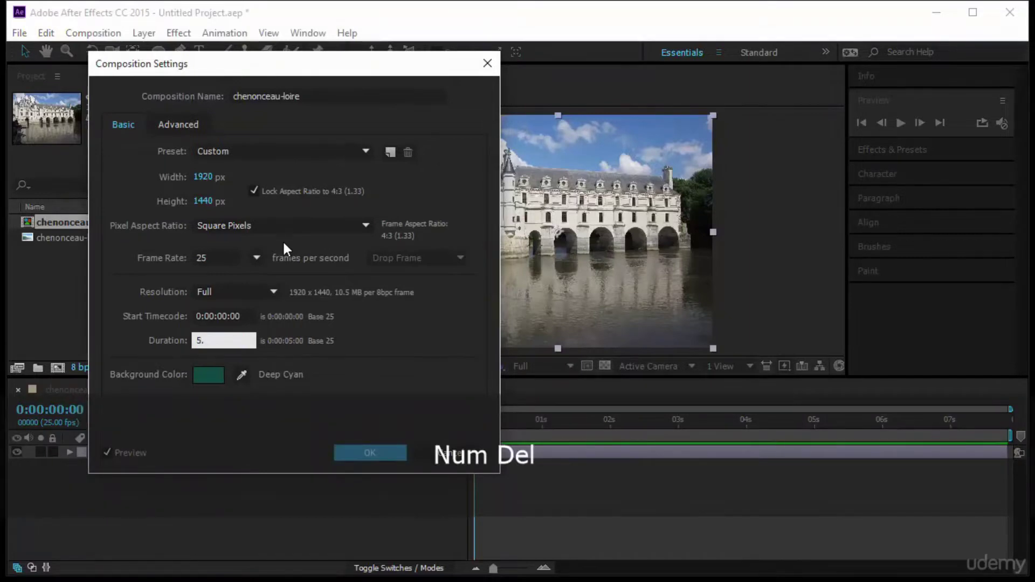
key(Return)
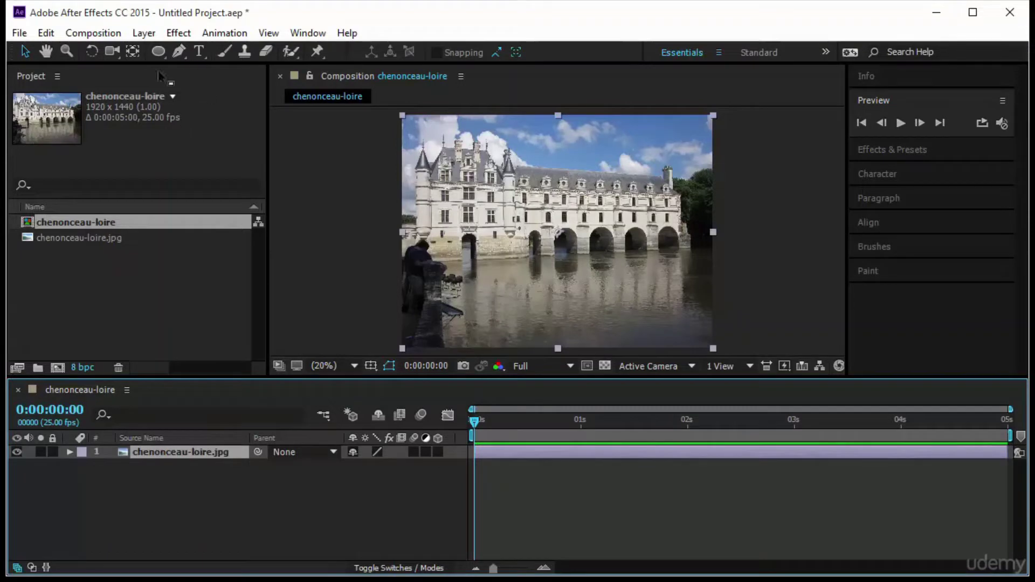
- Expand the chenonceau-loire.jpg layer in the timeline down to its individual Transform properties
click(344, 229)
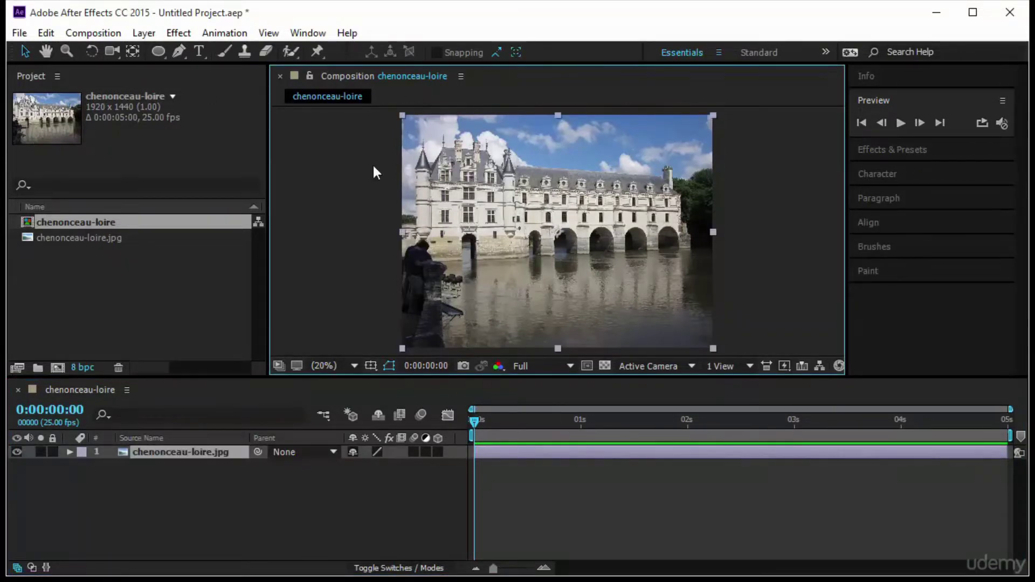
drag(530, 467, 500, 481)
click(217, 453)
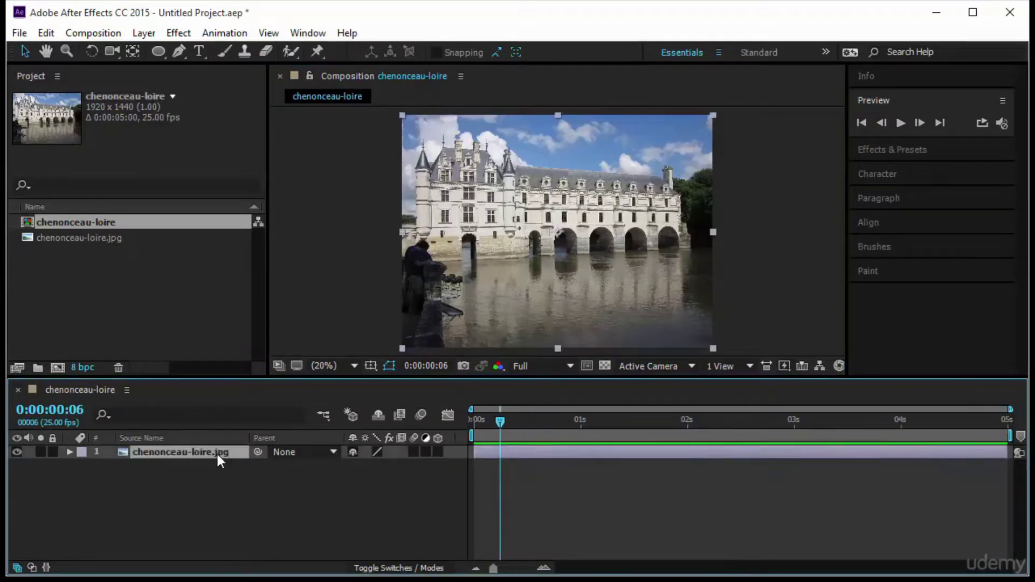
click(69, 452)
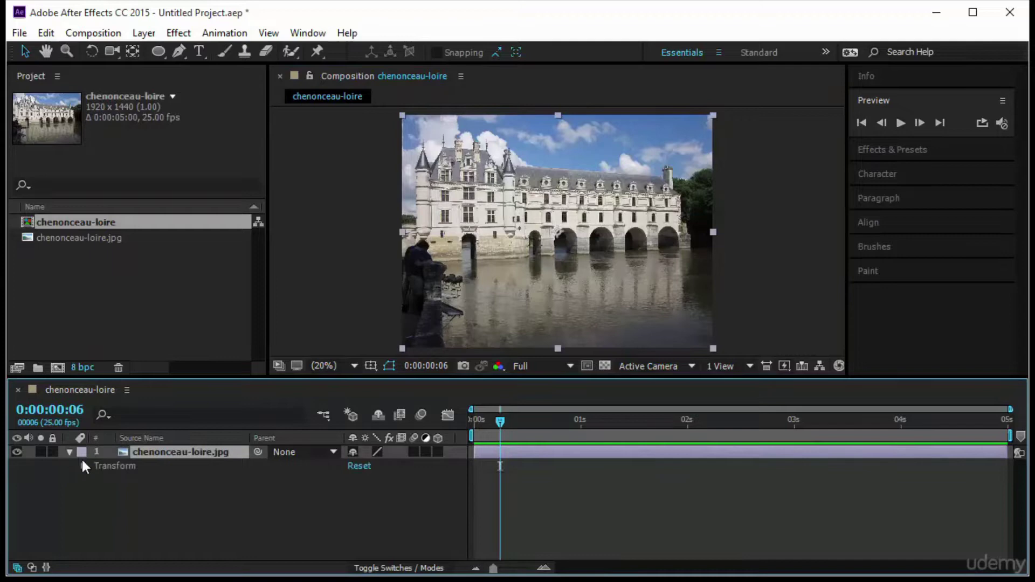
click(111, 467)
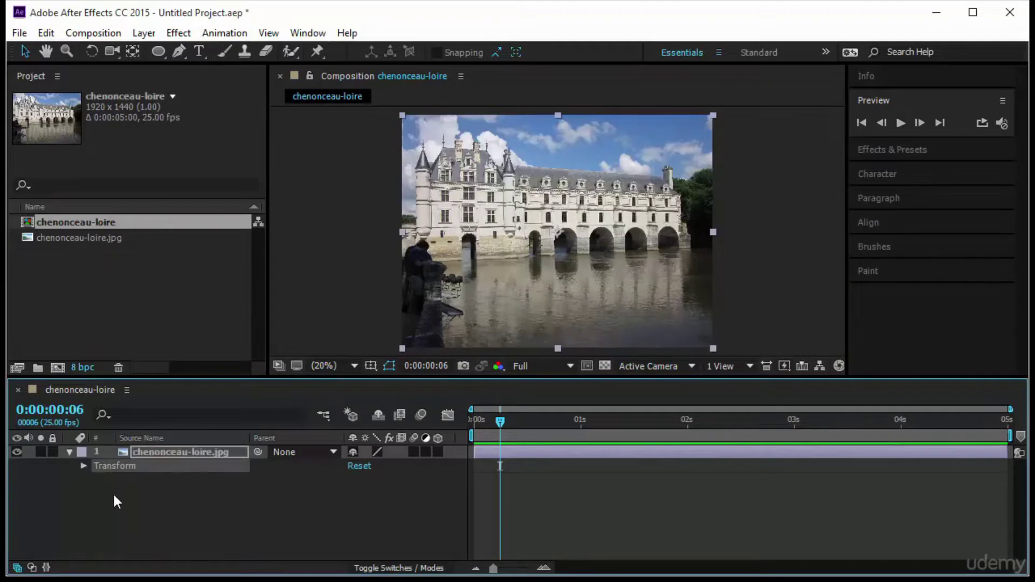
click(84, 466)
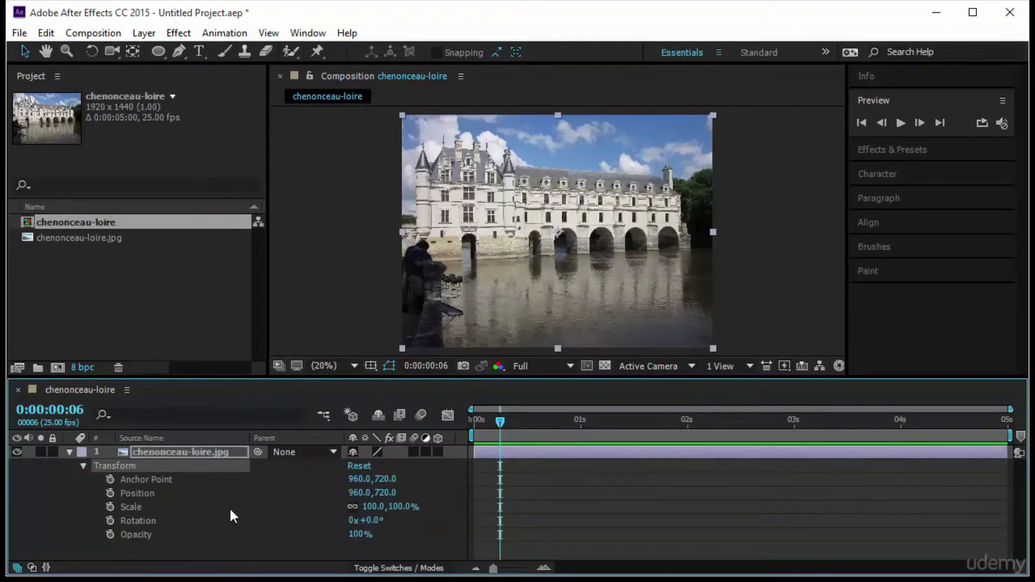
- Add a Scale keyframe of 0% to the chenonceau-loire.jpg layer at 0:00:00:00
drag(500, 421, 474, 423)
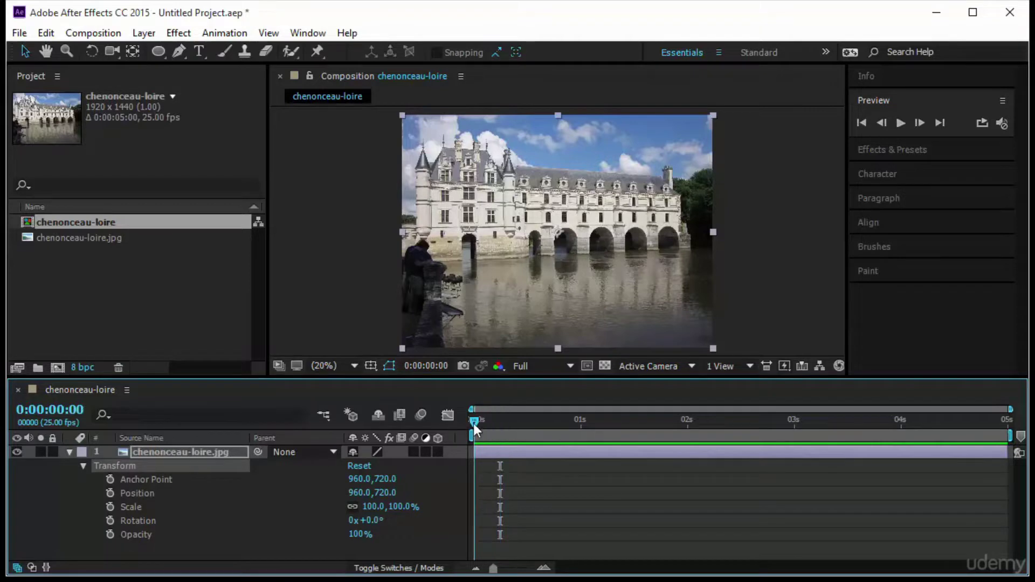
click(111, 506)
click(403, 506)
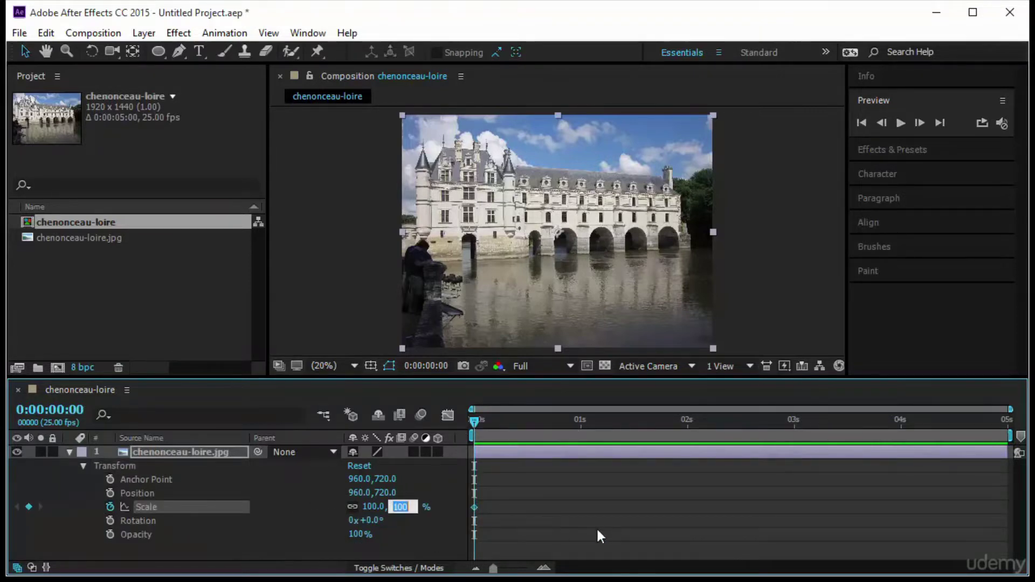
text(0)
key(Return)
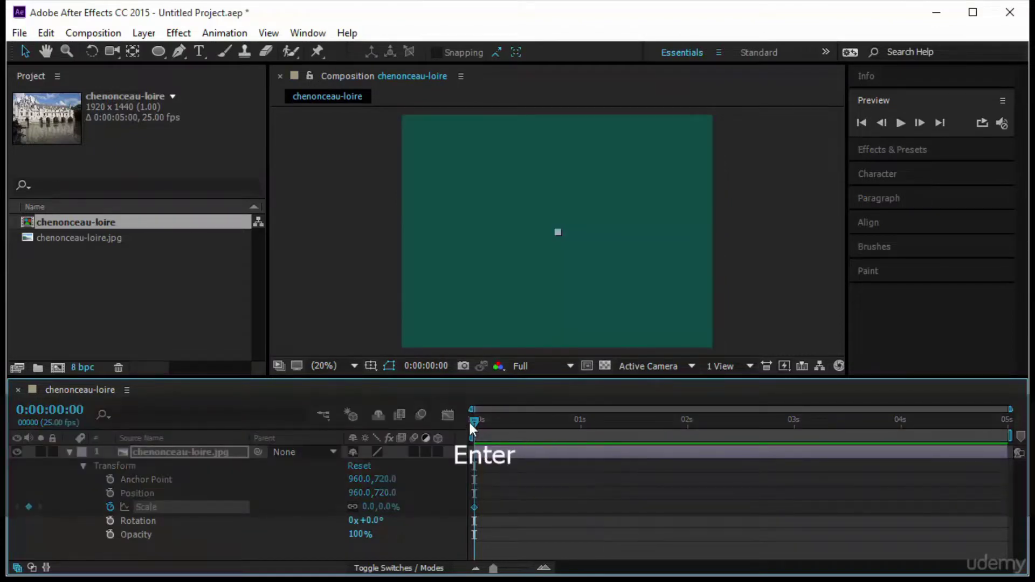
- Add a second Scale keyframe of 100% to the layer at 0:00:00:16
drag(471, 419, 542, 431)
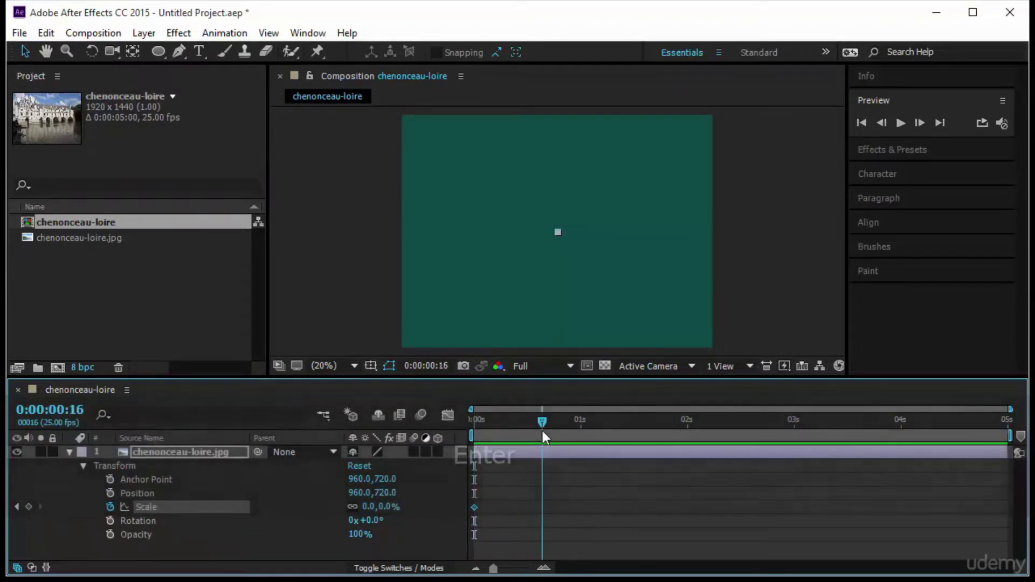
click(384, 509)
text(100)
key(Return)
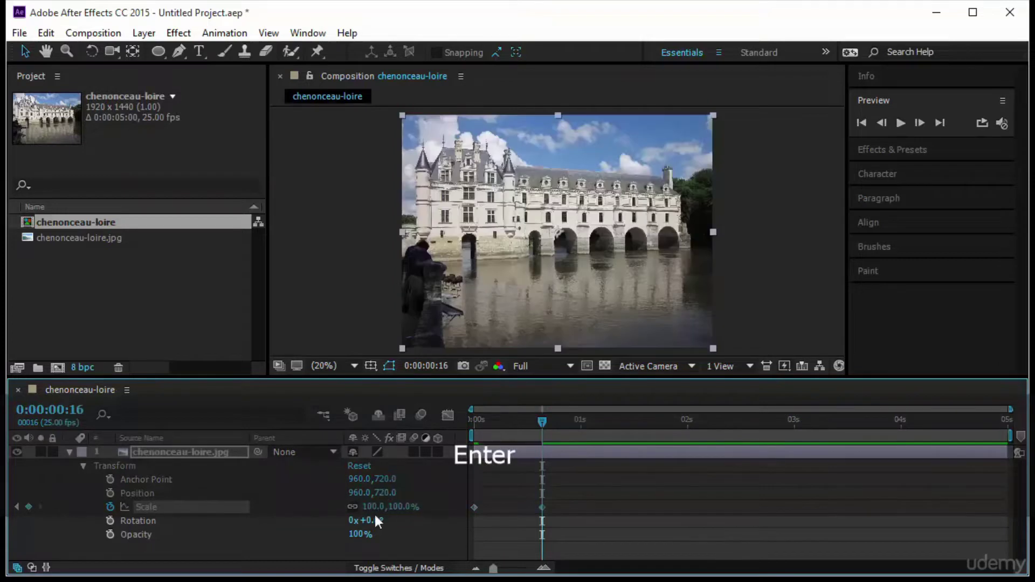
- Preview the layer's scale animation from the start of the composition, and stop playback
key(Home)
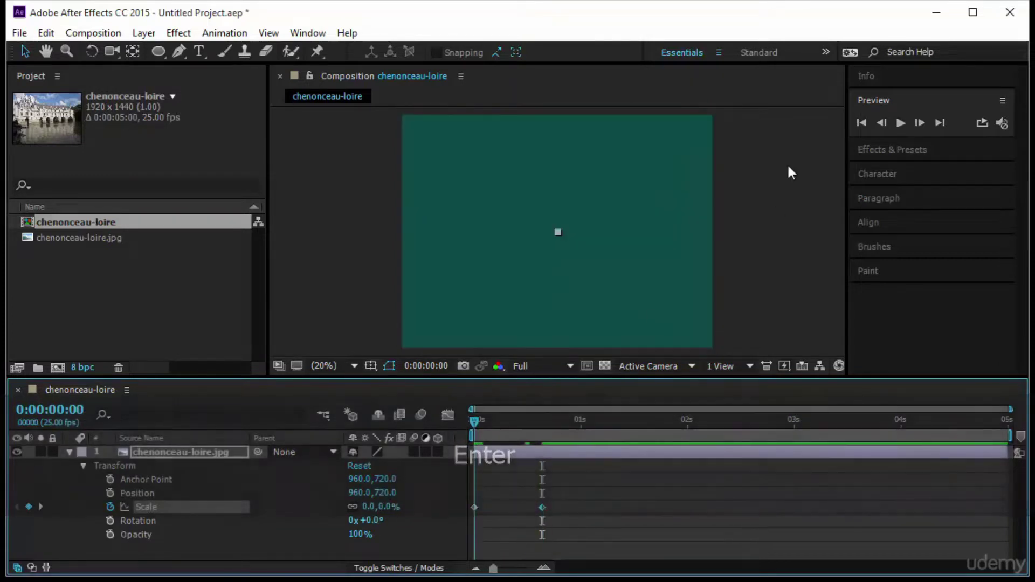
click(900, 123)
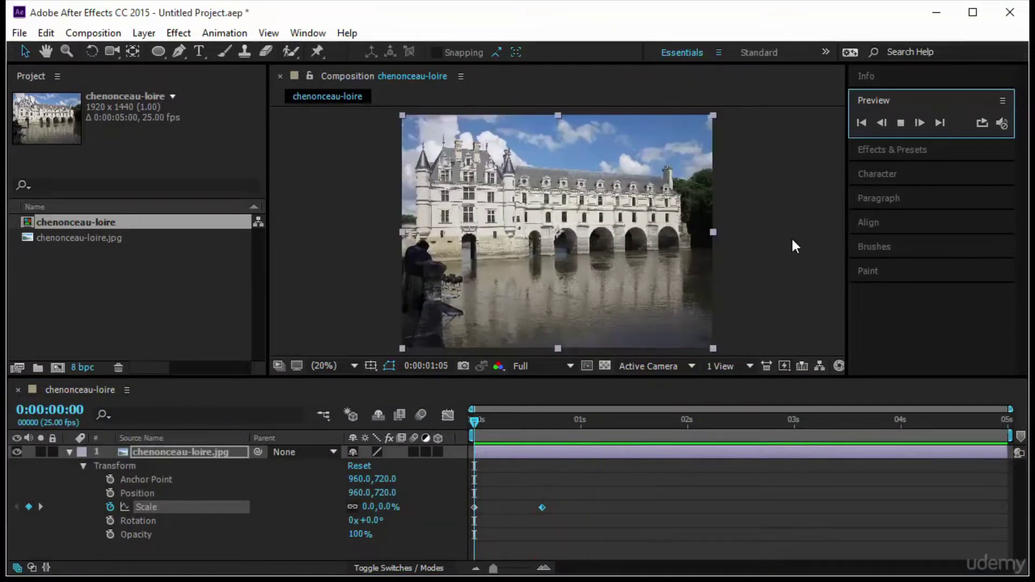
click(791, 237)
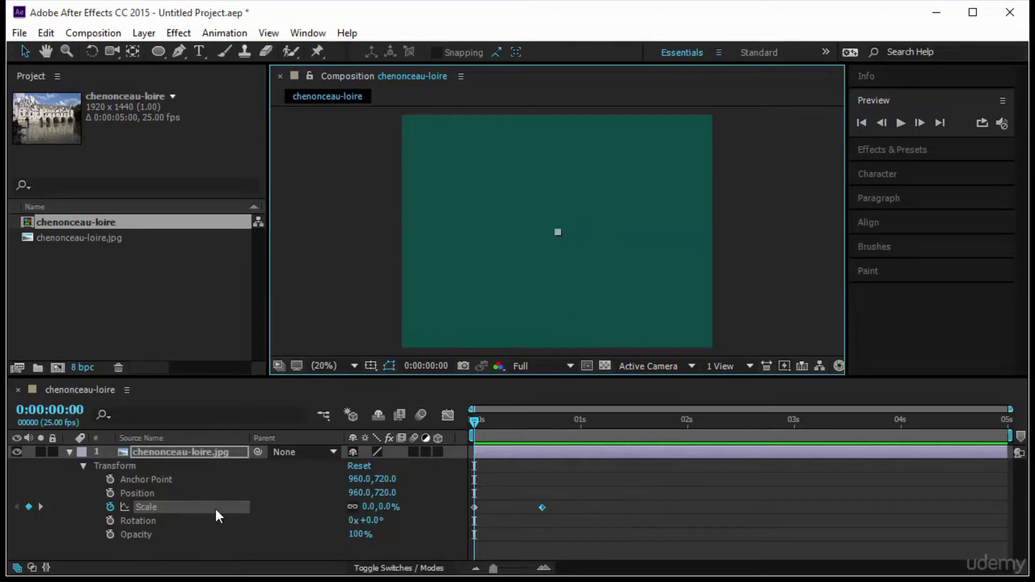
- Remove the Scale keyframes from the chenonceau-loire.jpg layer and set its Scale to 100%
click(114, 505)
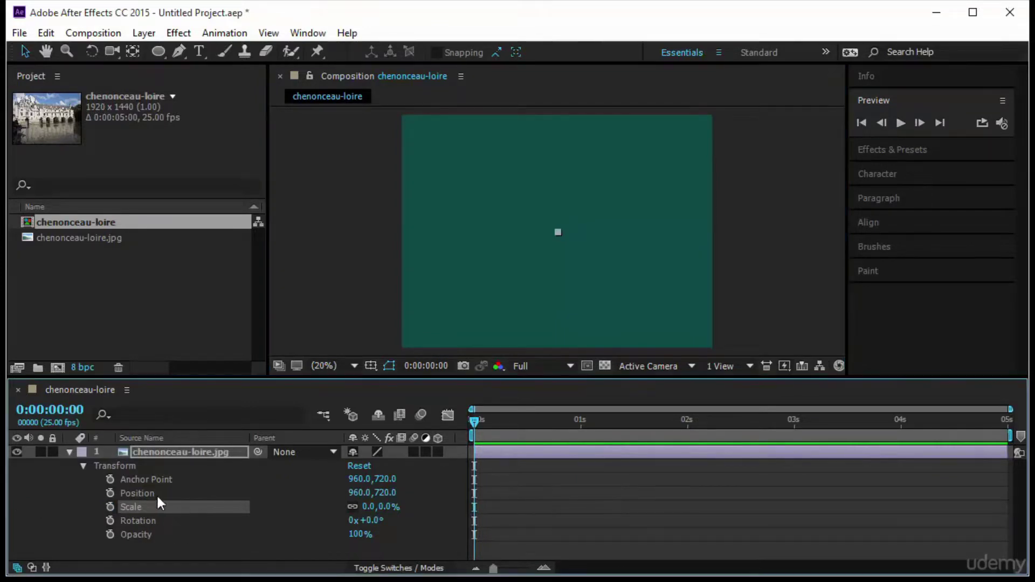
click(69, 452)
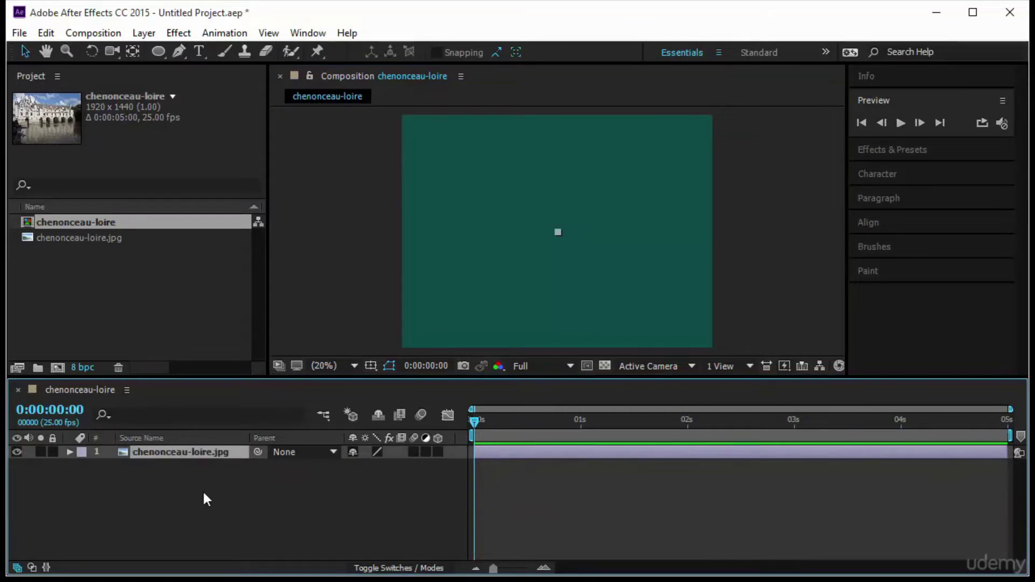
click(69, 452)
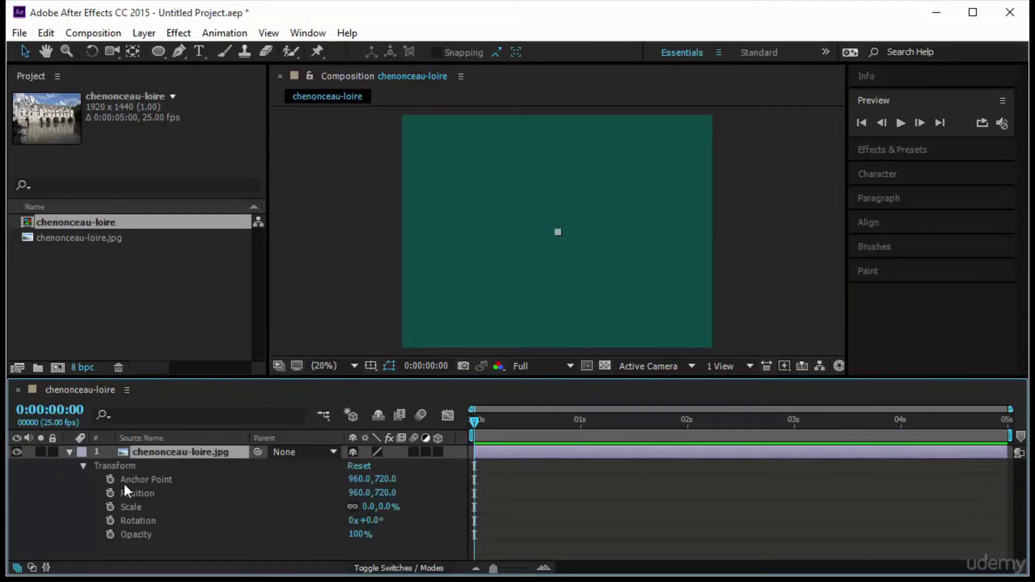
click(386, 512)
text(100)
key(Return)
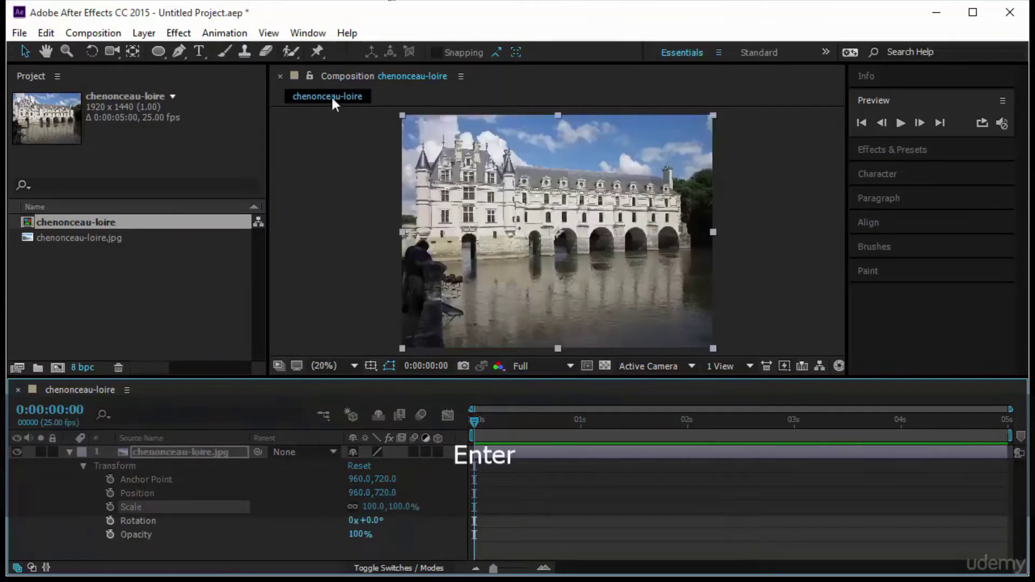
- Import the mountain-681696 image into the project as footage
right_click(186, 280)
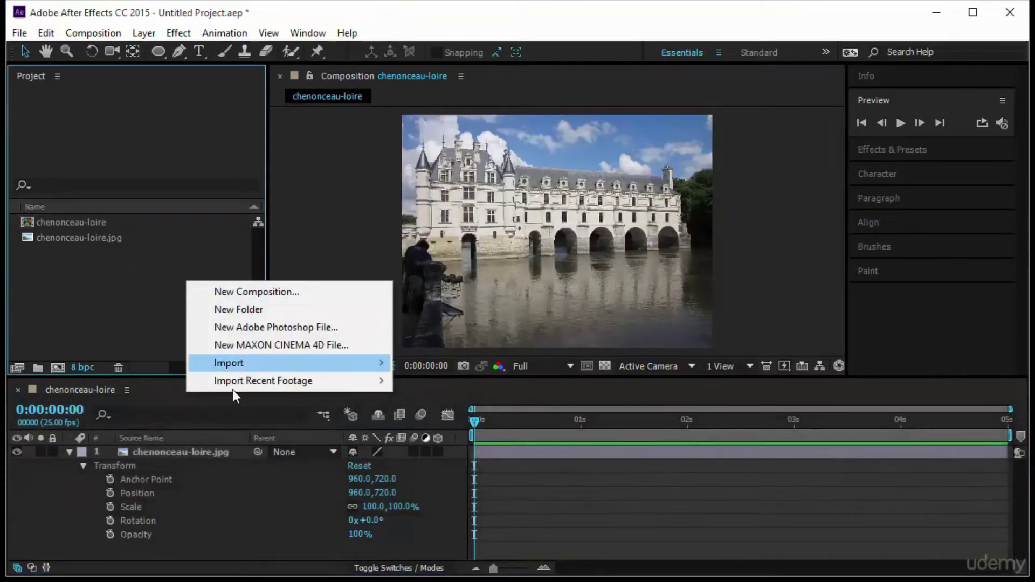
mouse_move(245, 361)
click(431, 362)
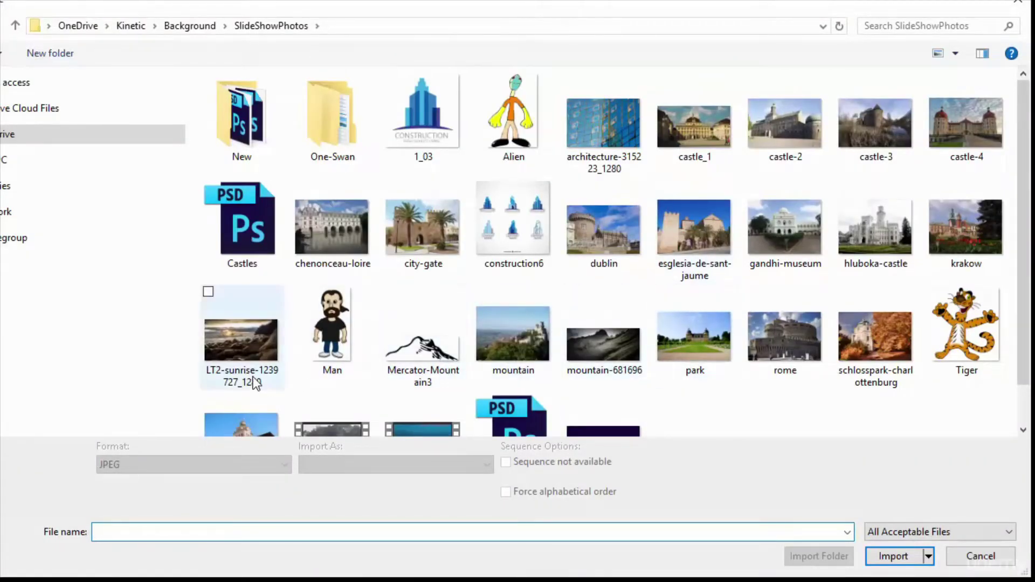
click(593, 342)
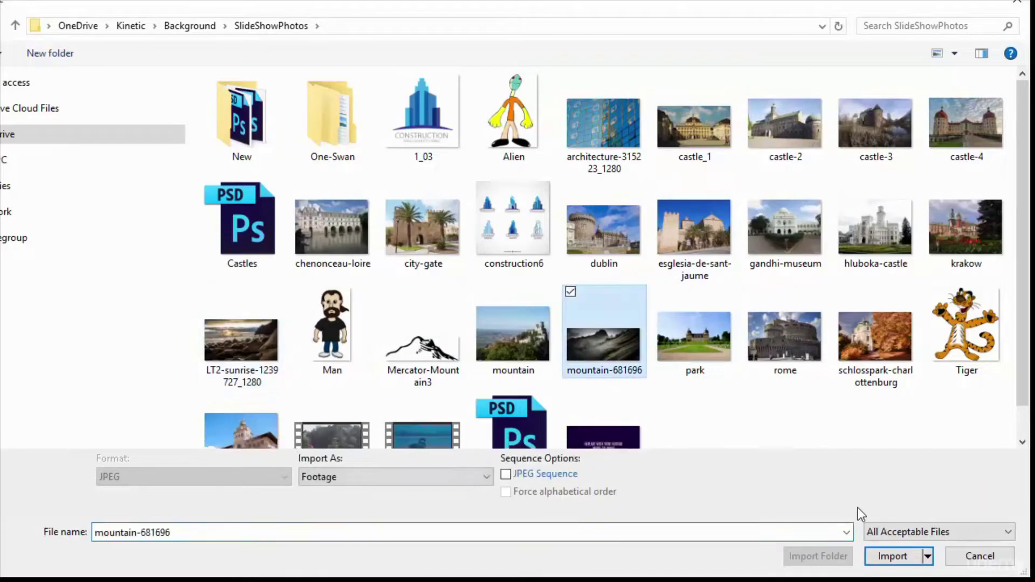
click(894, 557)
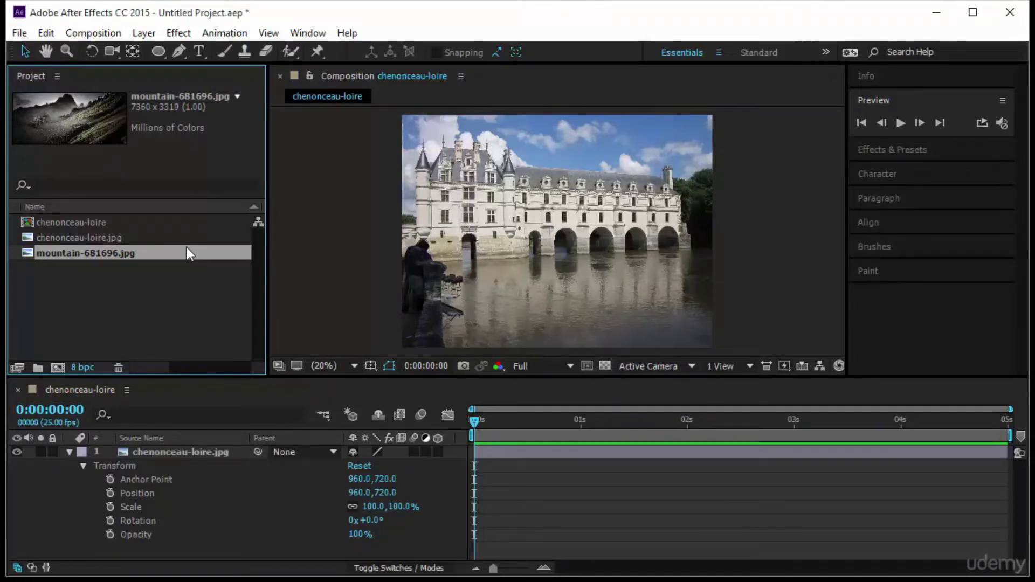
- Add mountain-681696.jpg as a layer above chenonceau-loire.jpg in the timeline, starting at about 2 seconds
click(69, 452)
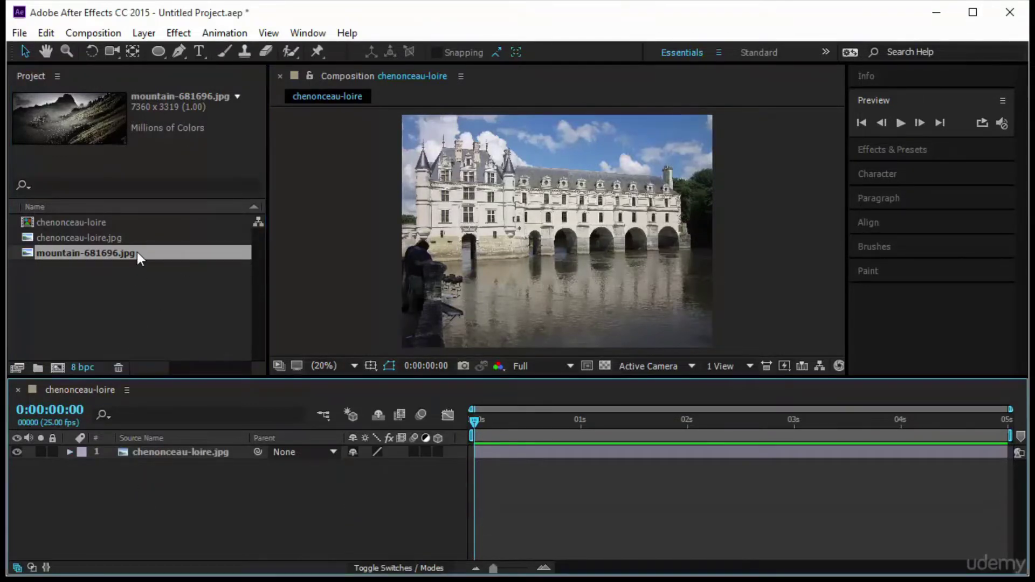
mouse_move(137, 252)
mouse_down()
mouse_move(185, 476)
mouse_move(198, 444)
mouse_move(690, 451)
mouse_up()
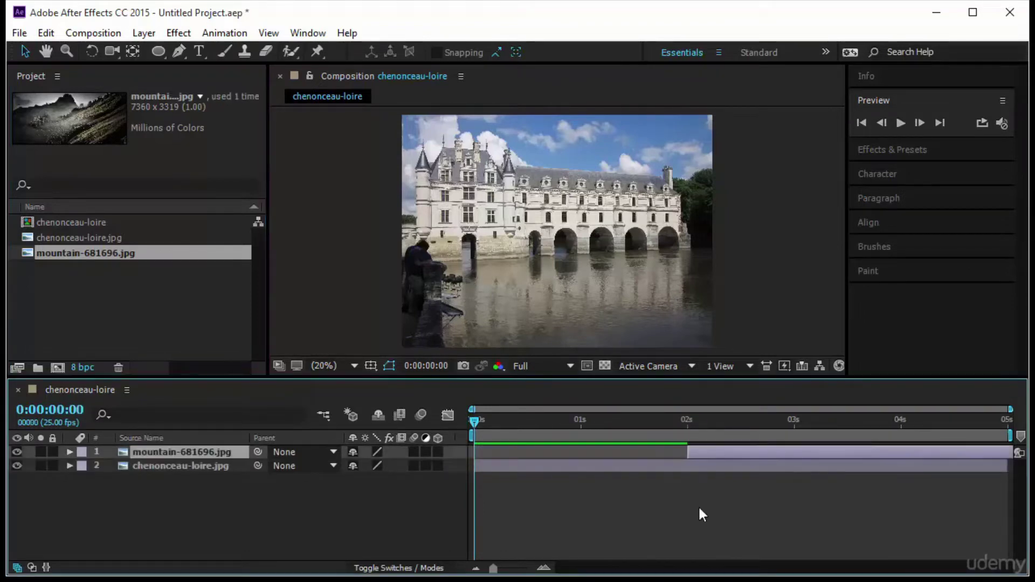
- At 0:00:02:11, stretch the mountain layer freehand to be slightly wider and shorter in the composition view
drag(495, 421, 732, 454)
scroll(617, 306, down, 4)
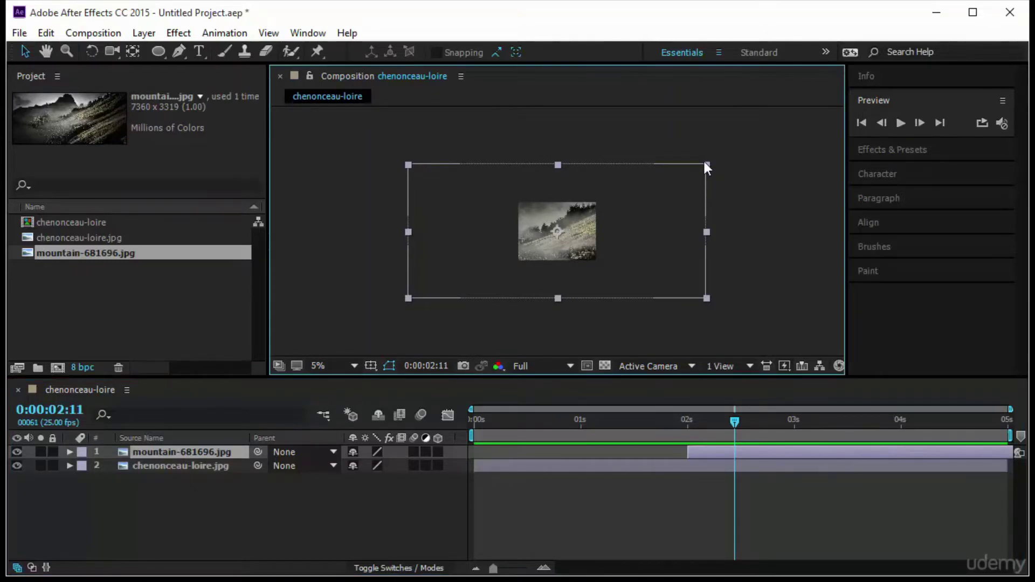
drag(704, 163, 725, 167)
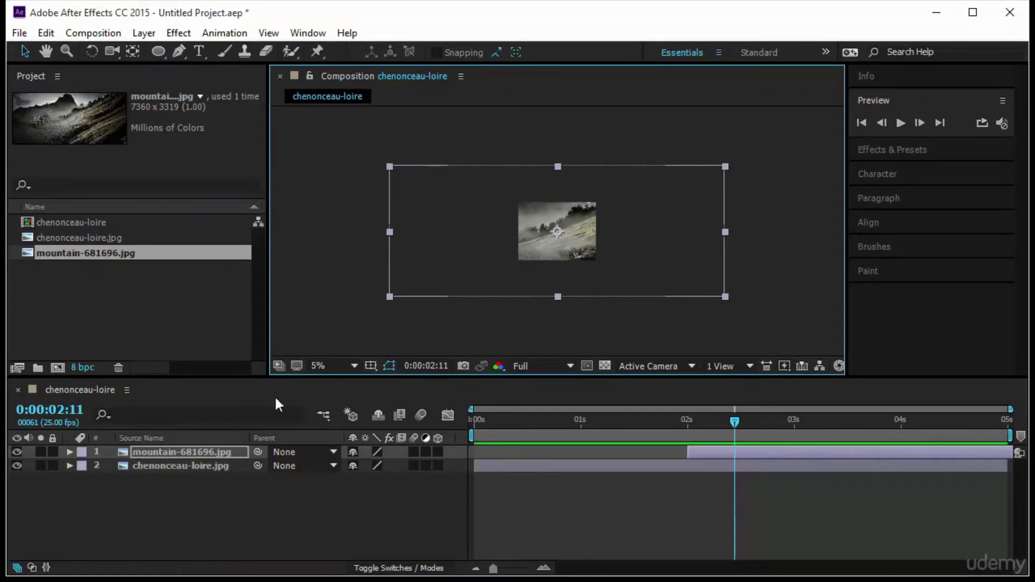
- Fit the mountain-681696.jpg layer to the composition width and fit the whole frame in the view
click(201, 451)
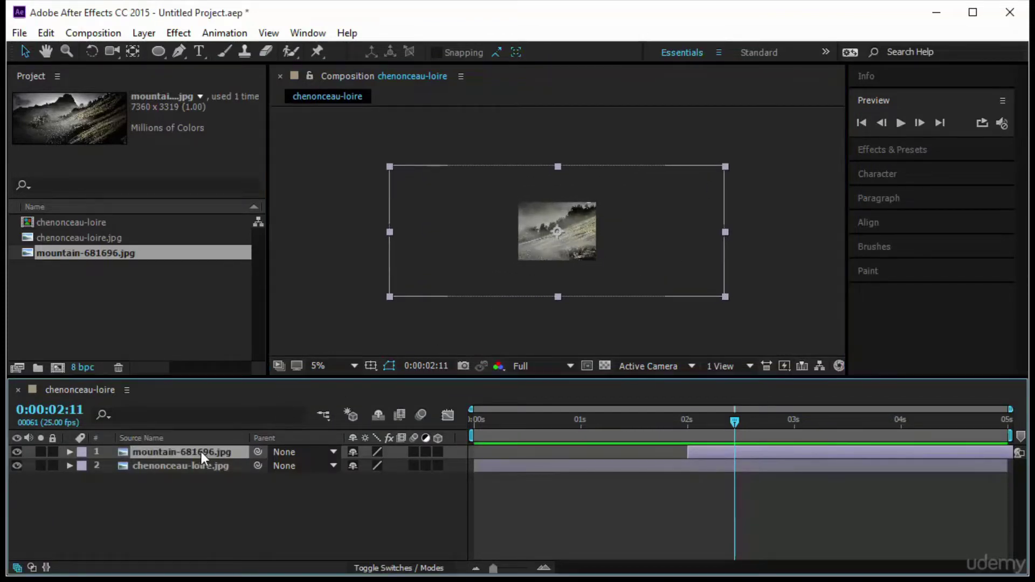
right_click(202, 452)
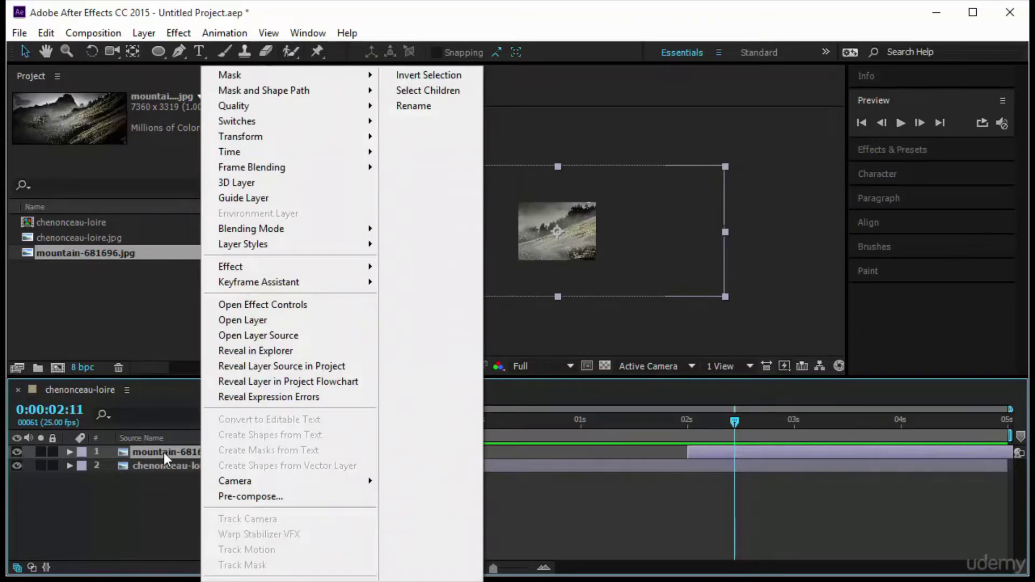
mouse_move(279, 134)
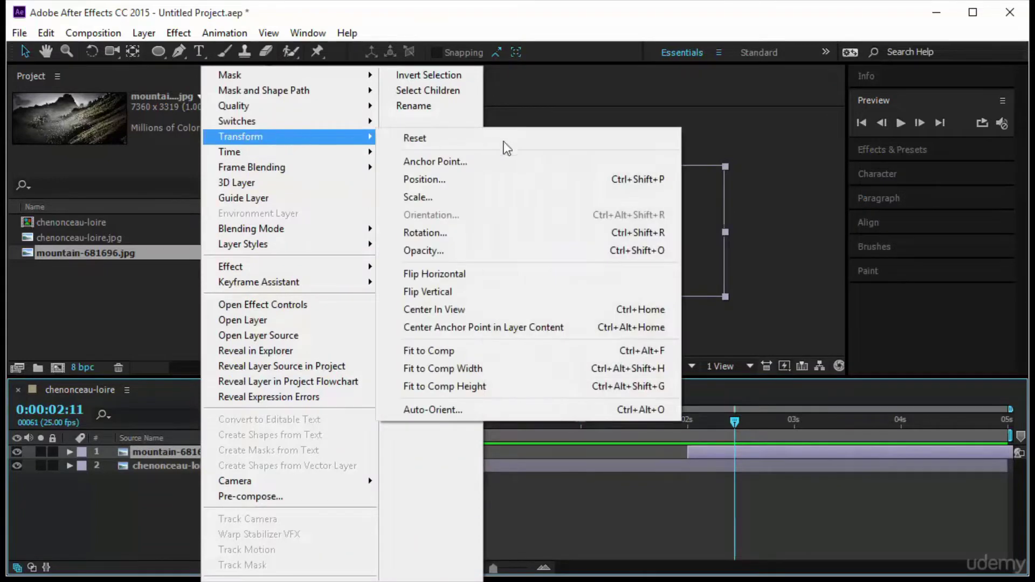
click(545, 368)
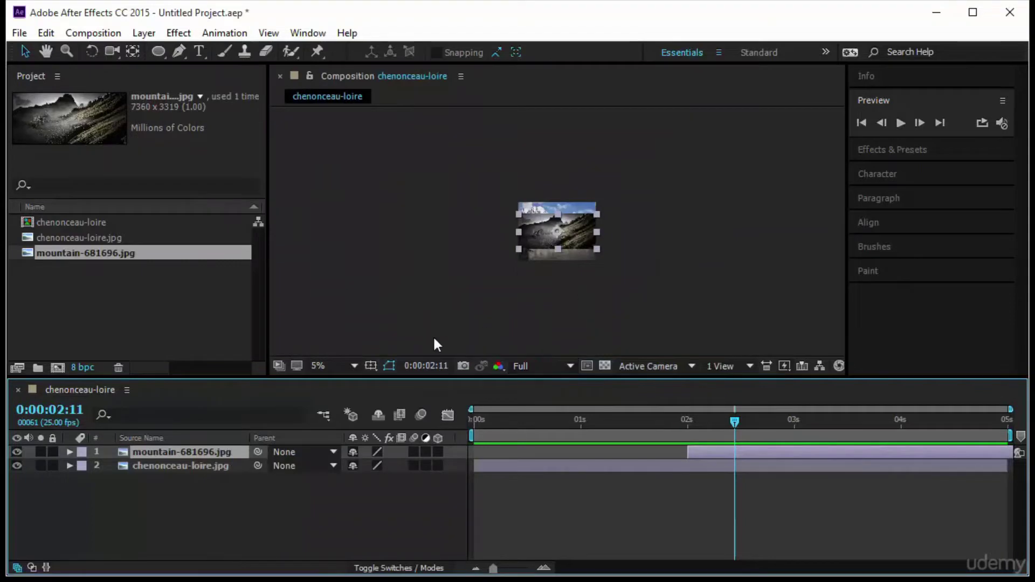
click(335, 364)
click(384, 96)
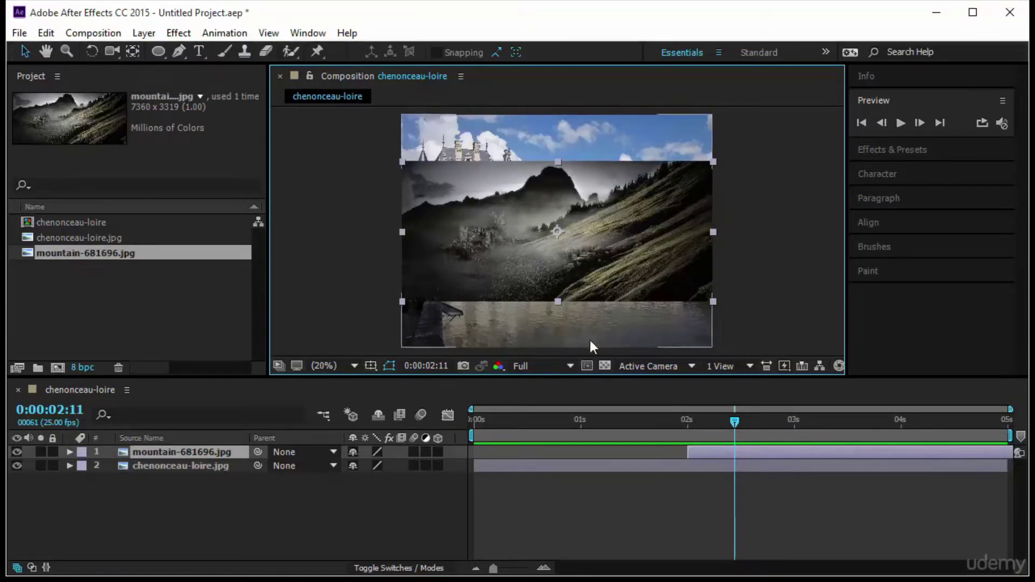
- Fit the mountain-681696.jpg layer to the composition height
right_click(182, 448)
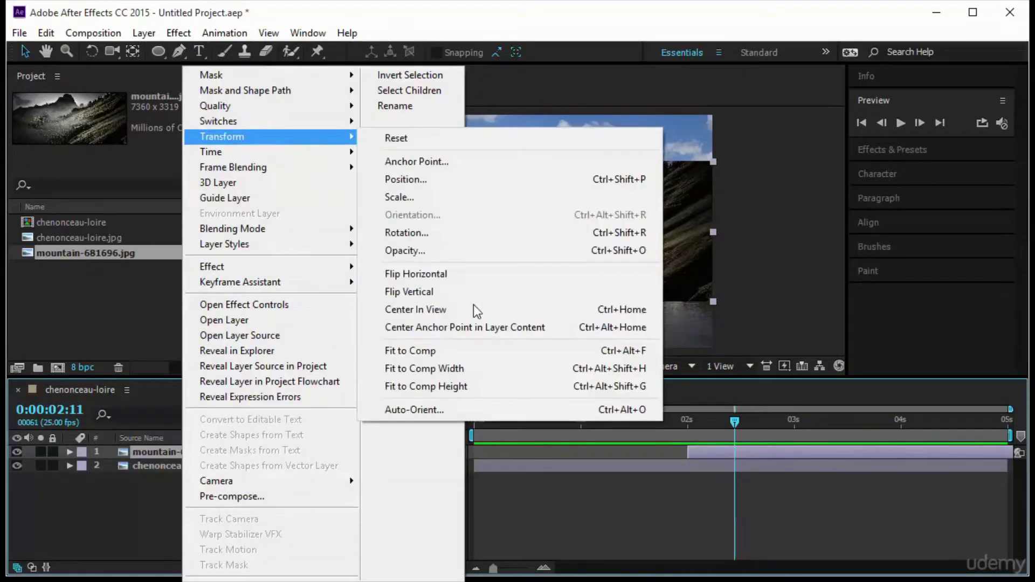
click(503, 386)
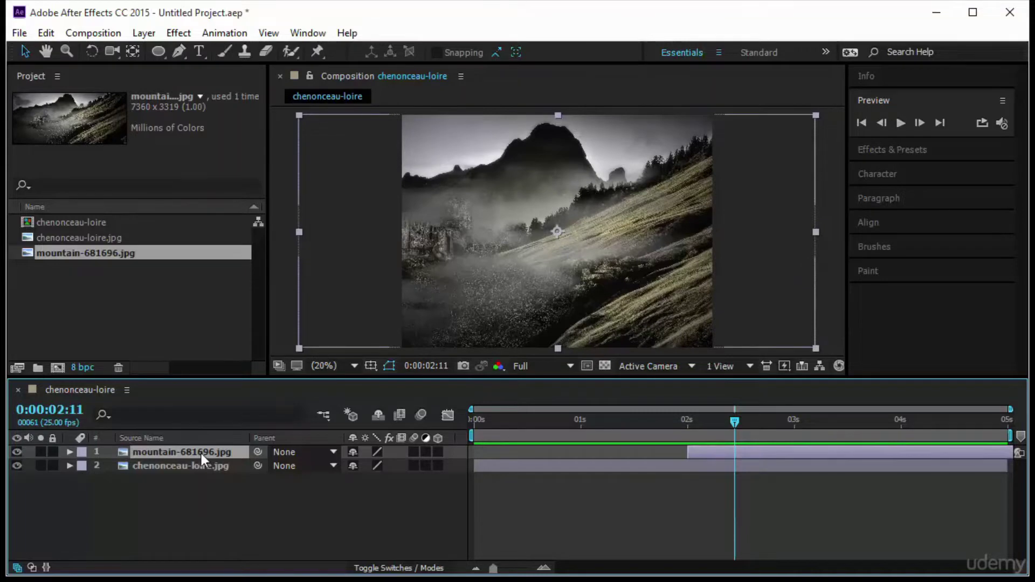
- Shrink the mountain layer slightly freehand so it is just shorter than the composition frame
right_click(202, 454)
key(ctrl+z)
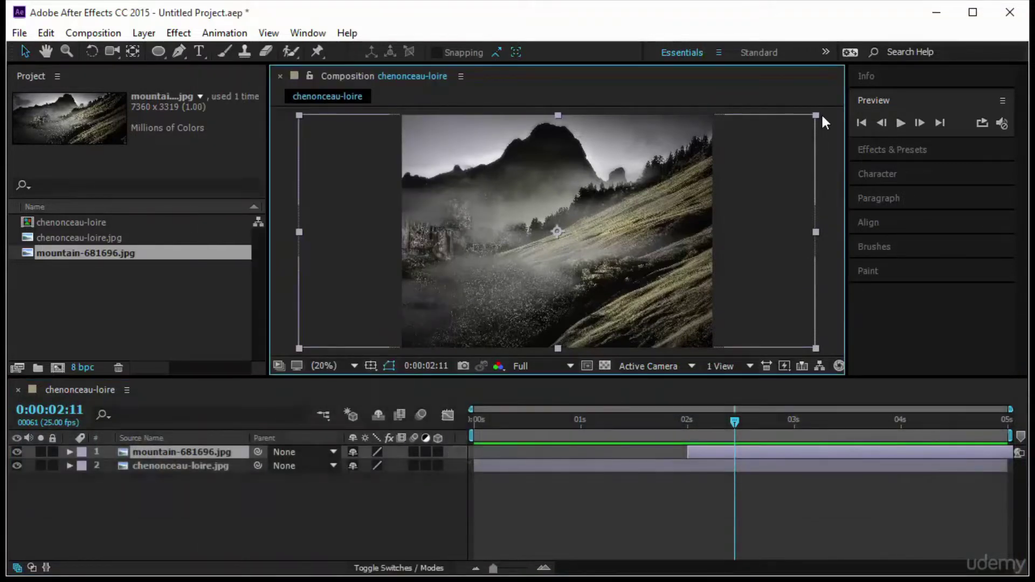
mouse_move(817, 116)
mouse_down()
mouse_move(775, 140)
mouse_move(816, 118)
mouse_up()
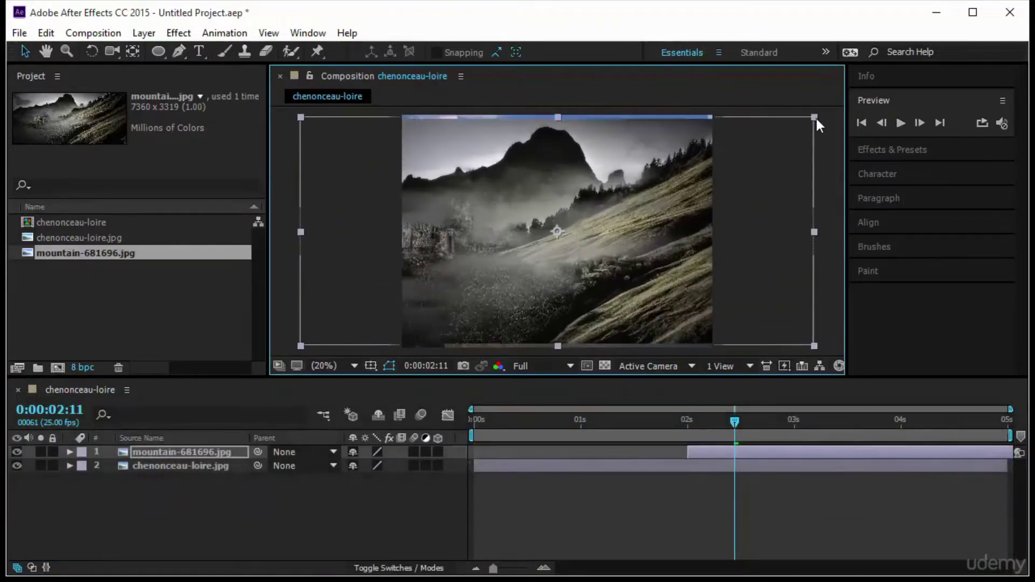
- Fit the mountain-681696.jpg layer to the full composition size with Fit to Comp
right_click(178, 455)
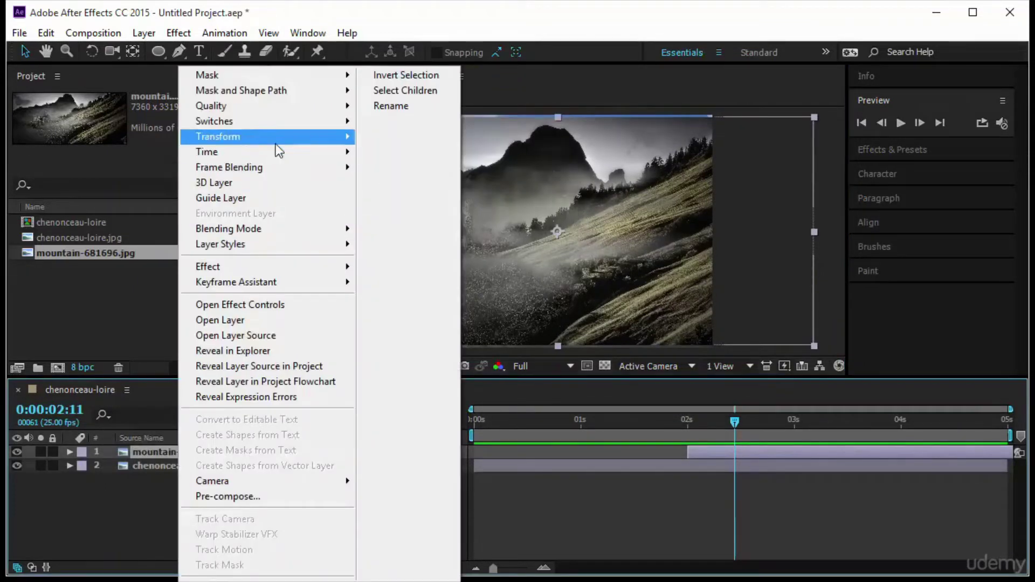
mouse_move(271, 142)
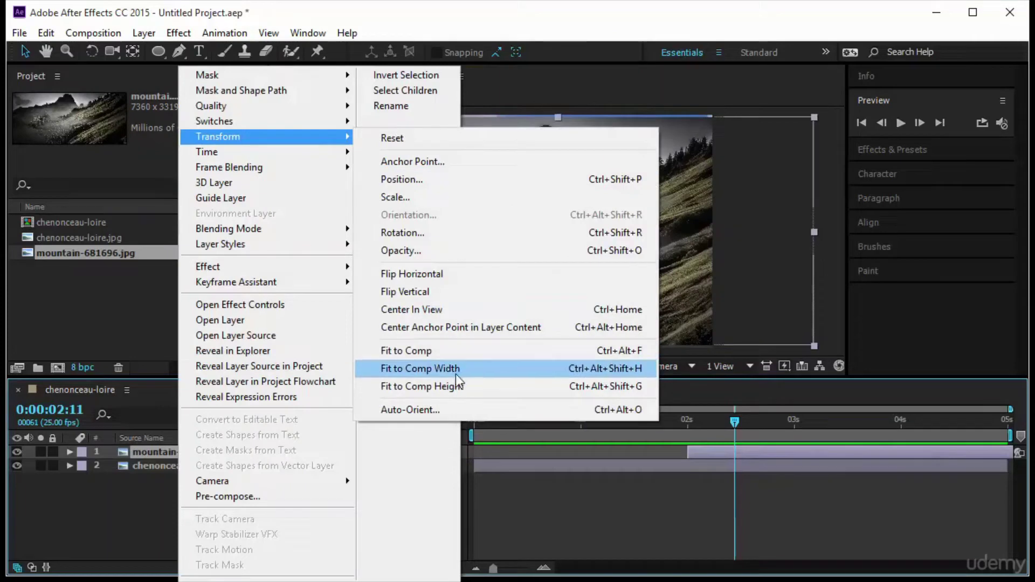
click(480, 350)
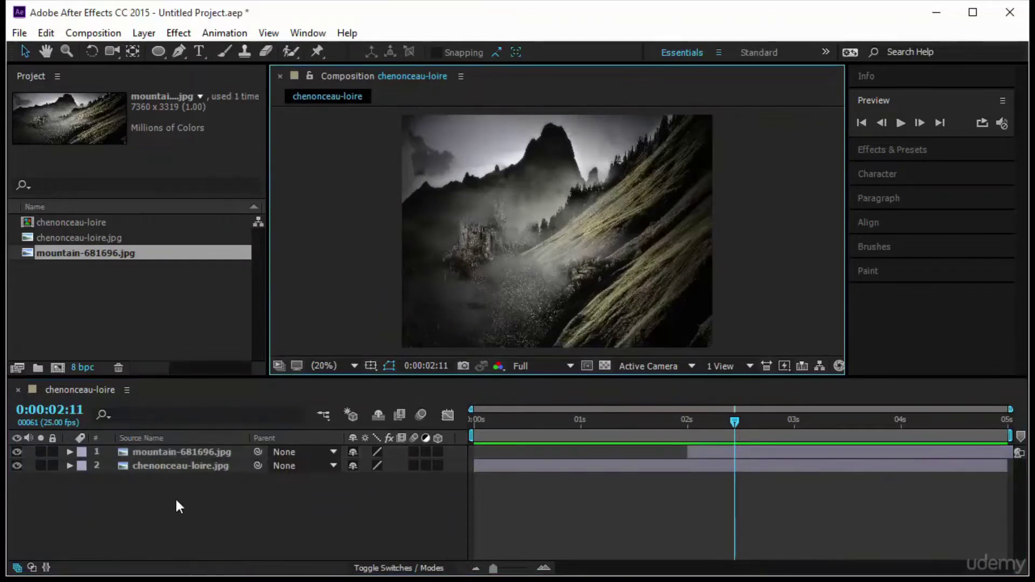
- Delete the chenonceau-loire composition from the project, keeping the imported images
drag(176, 497, 197, 446)
key(Home)
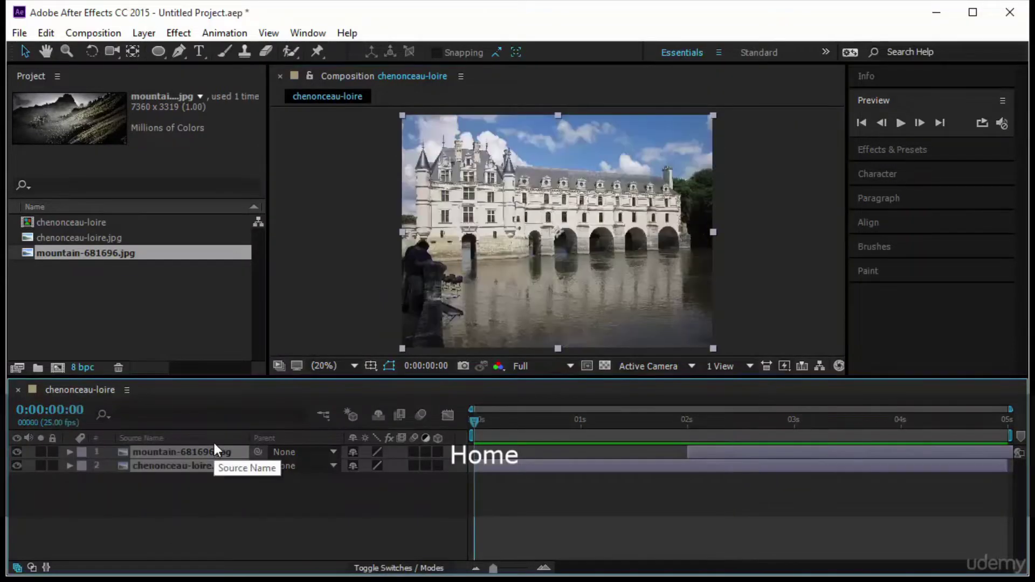
click(116, 221)
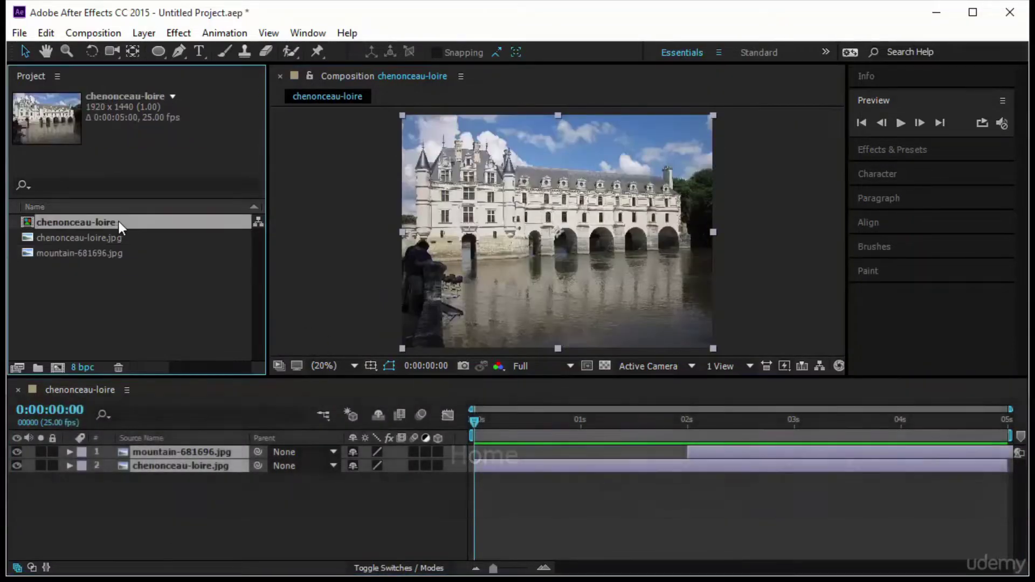
key(Delete)
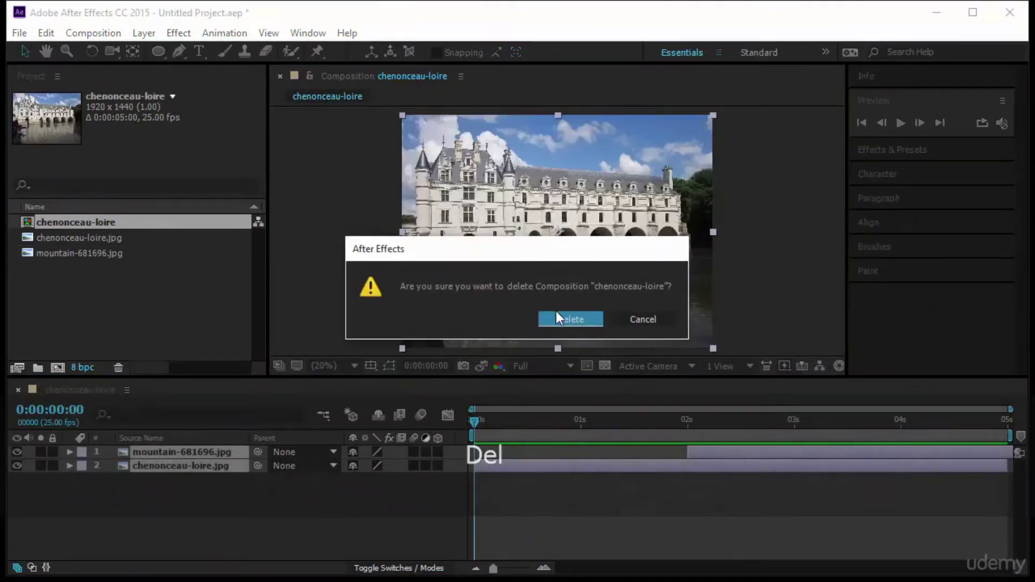
click(555, 312)
- Import the Alien, Man and Tiger PNG images into the project together as footage
right_click(115, 289)
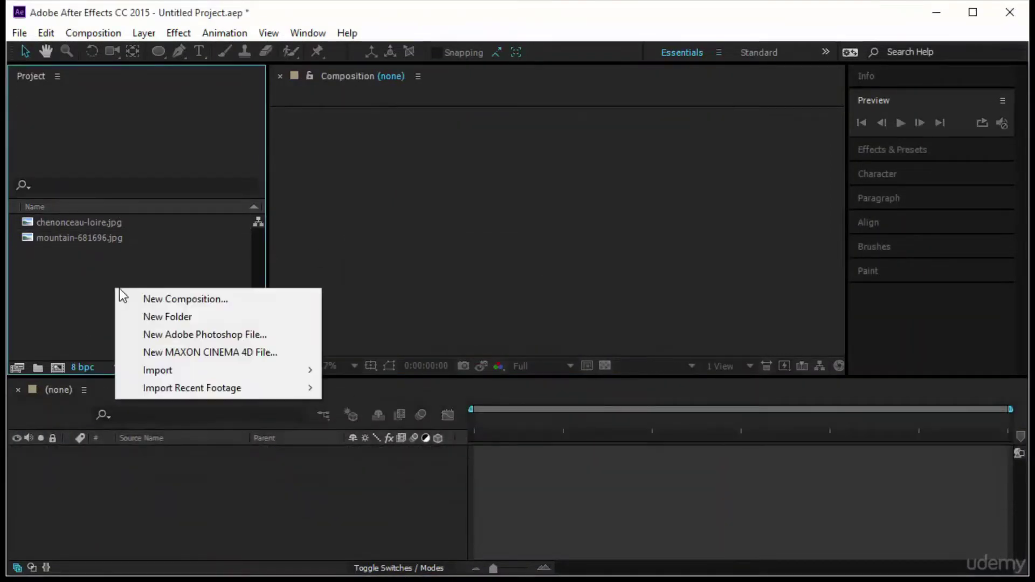
mouse_move(181, 370)
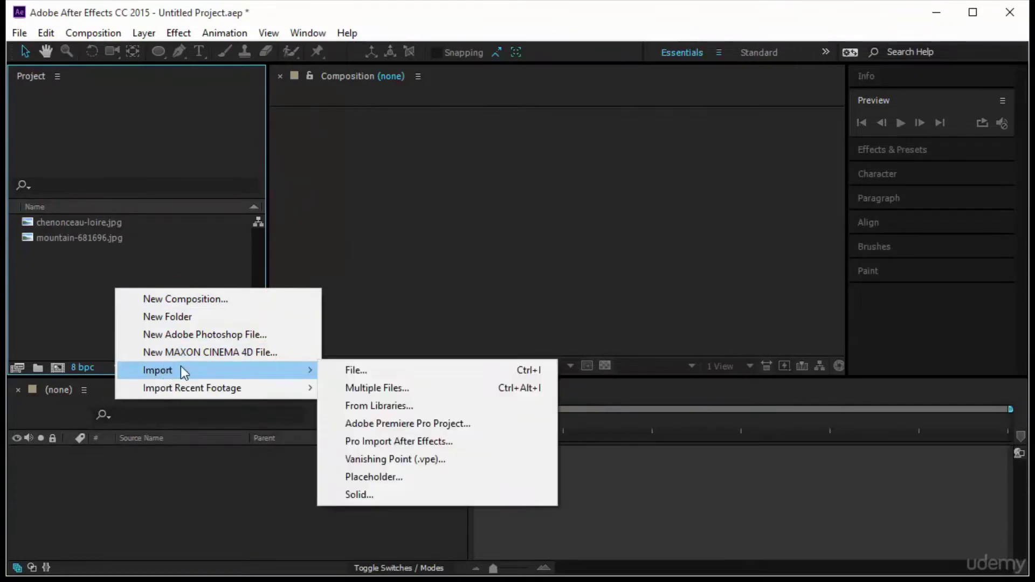
click(363, 370)
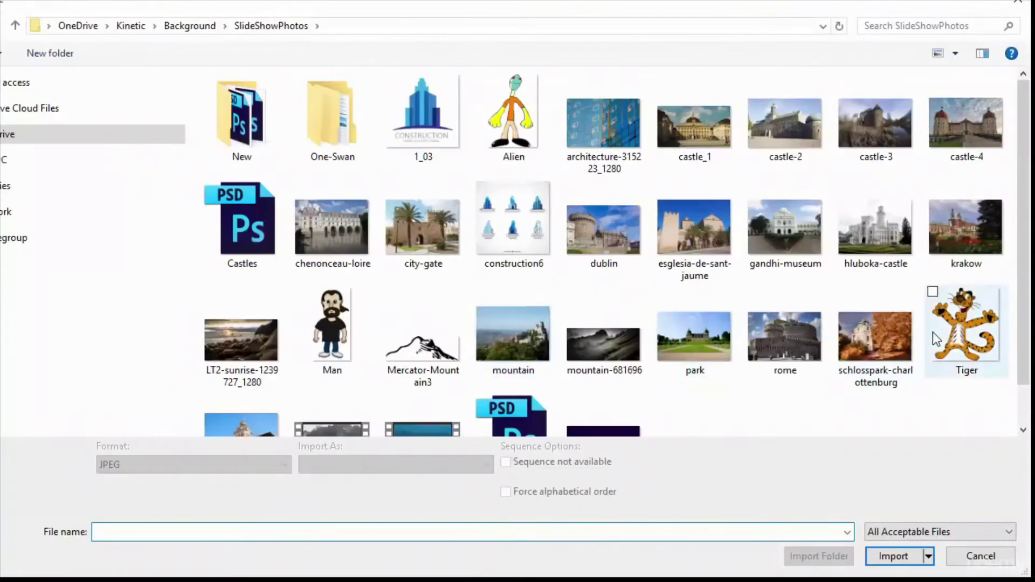
click(959, 334)
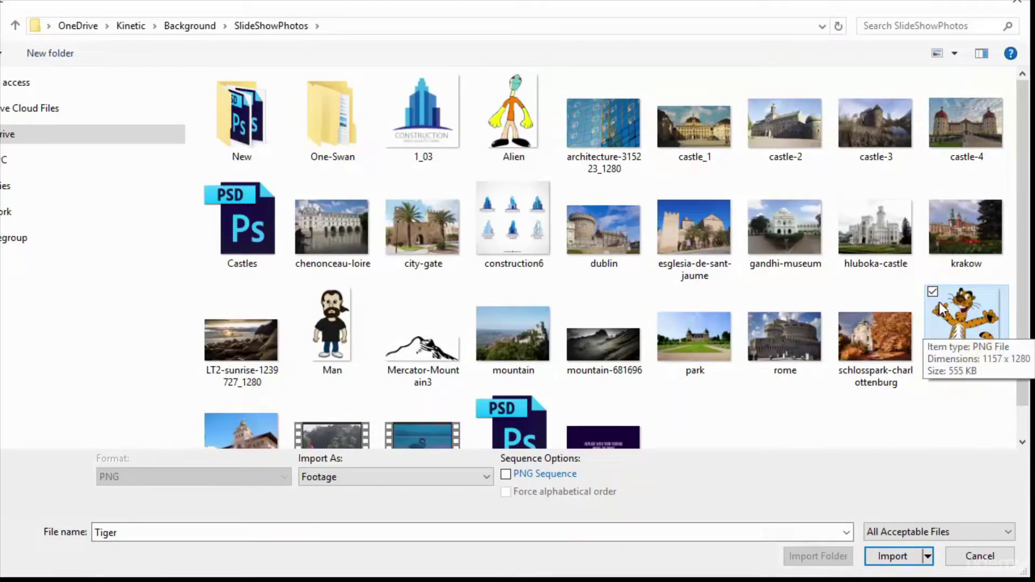
ctrl+click(345, 340)
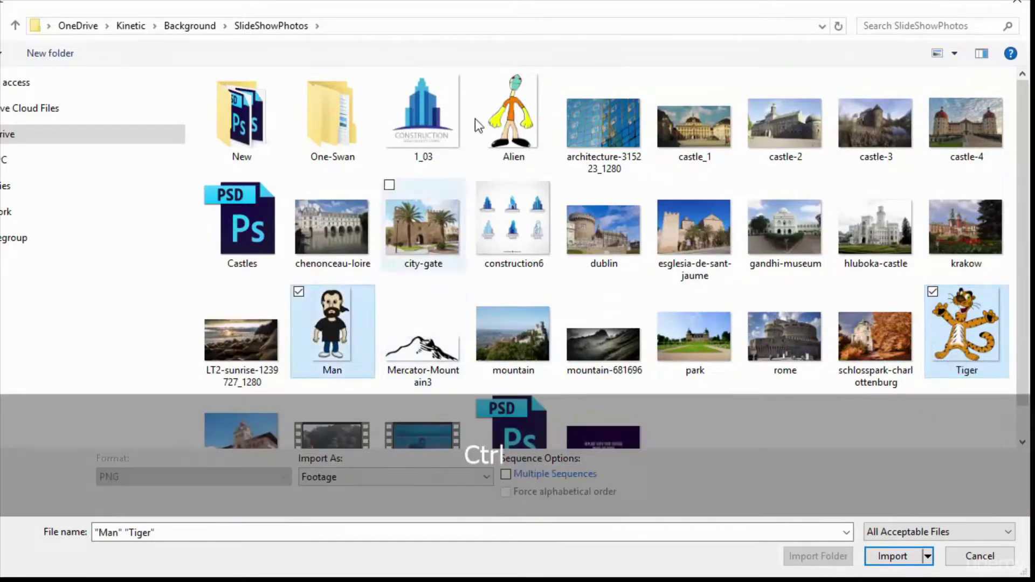
ctrl+click(512, 116)
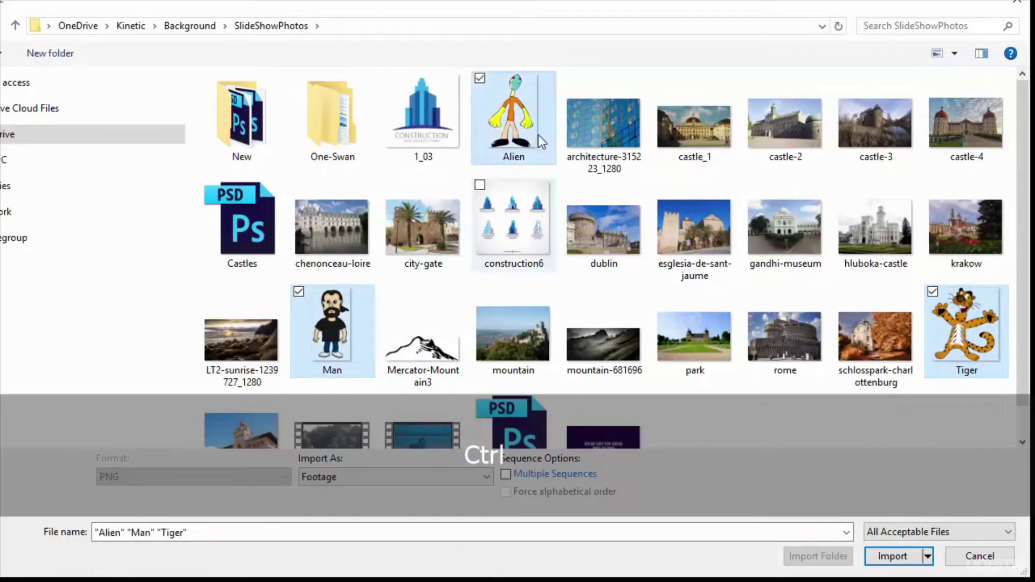
click(890, 557)
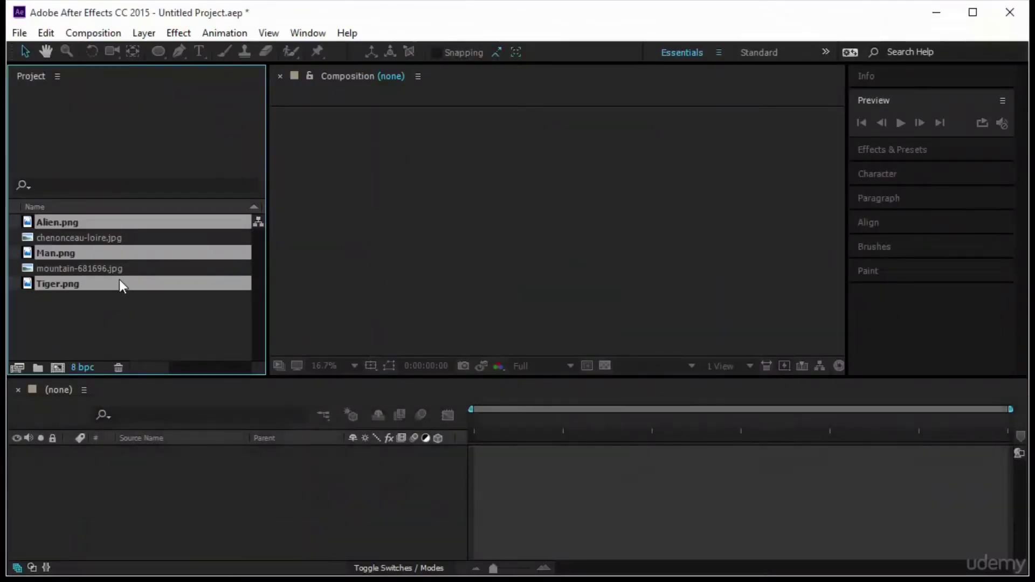
- Create a new composition named Comp 1 with the HDTV 1080 25 preset and a duration of 0:00:05:00
click(95, 305)
click(58, 367)
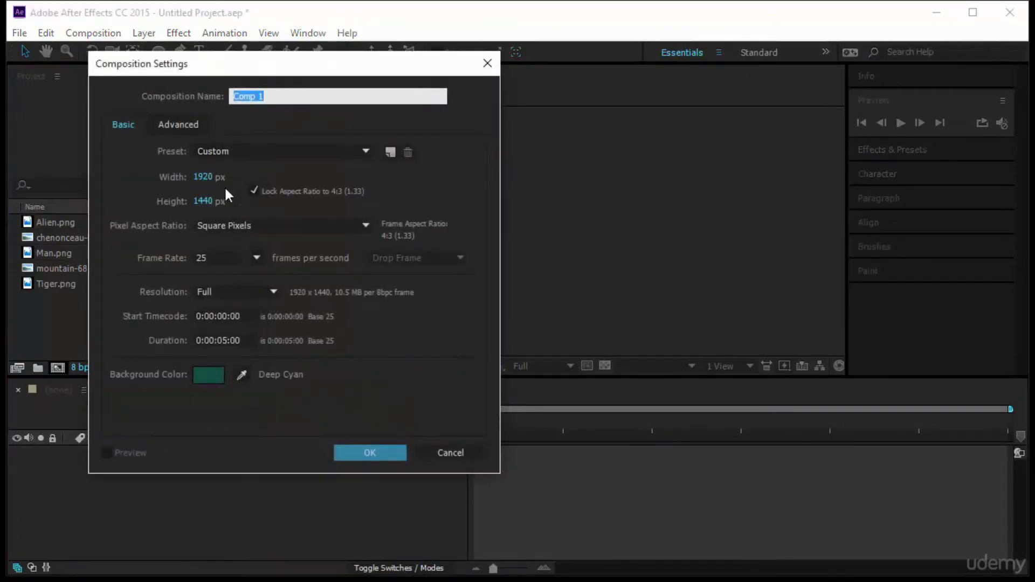
click(241, 151)
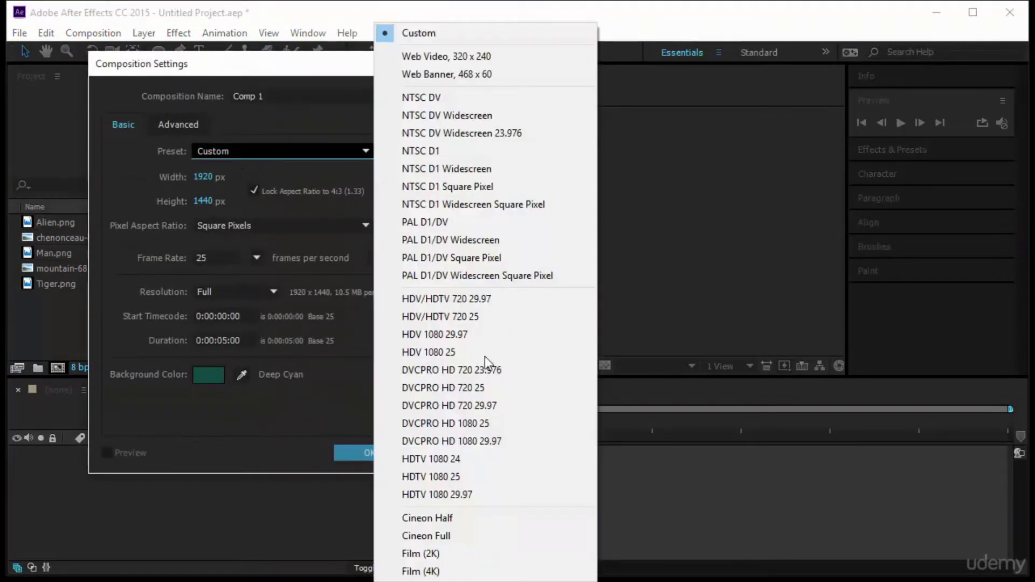
click(492, 478)
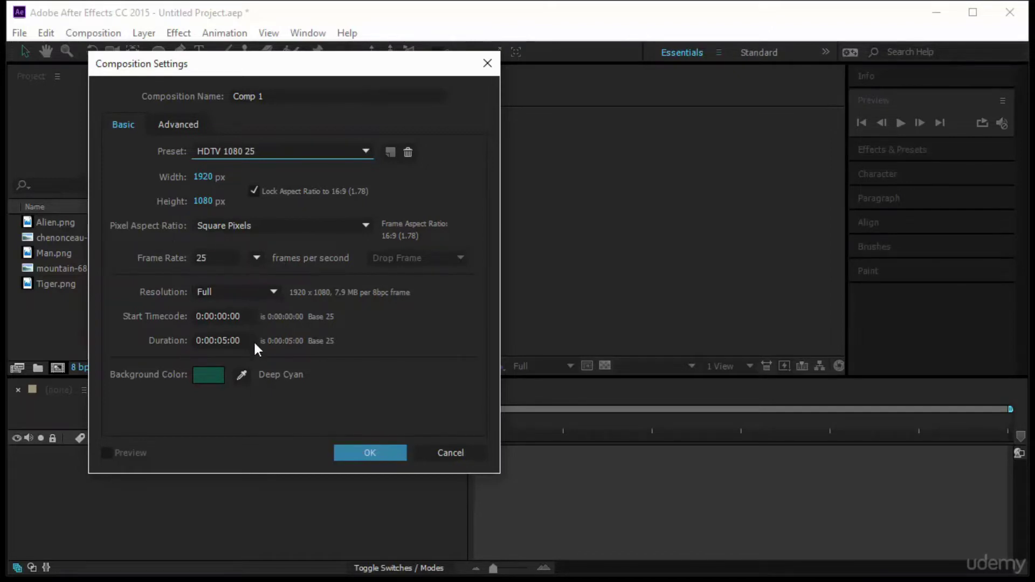
click(365, 454)
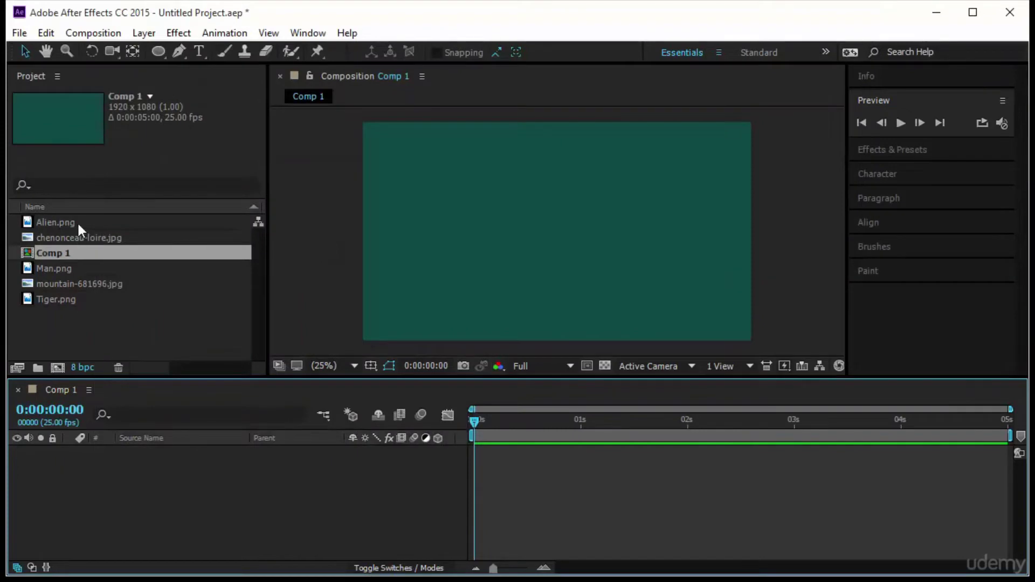
- Place Alien.png in the left part of the Comp 1 frame as a new layer
drag(77, 222, 445, 230)
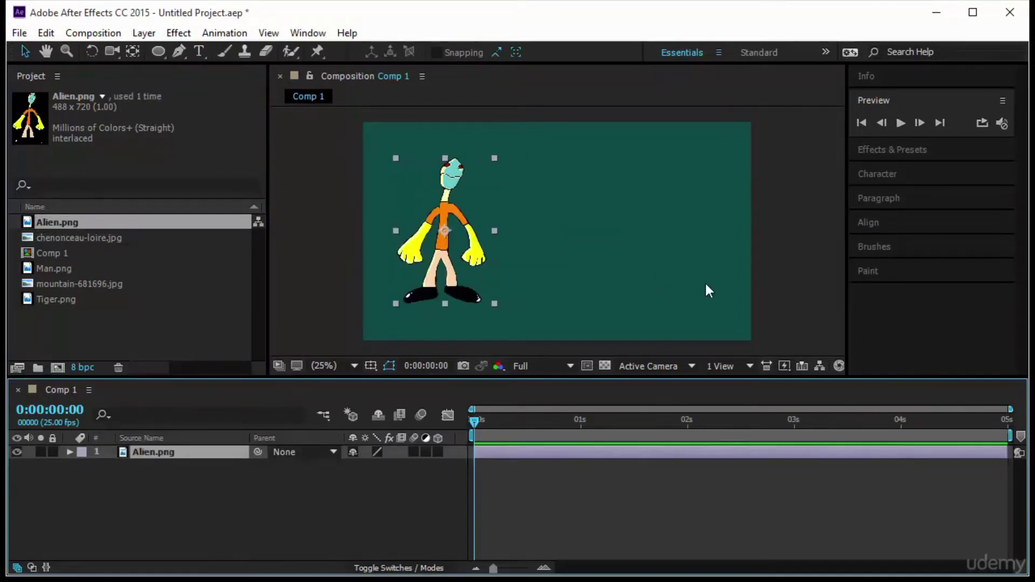
- Place Man.png in the Comp 1 frame as a new layer above the alien
click(530, 274)
click(464, 256)
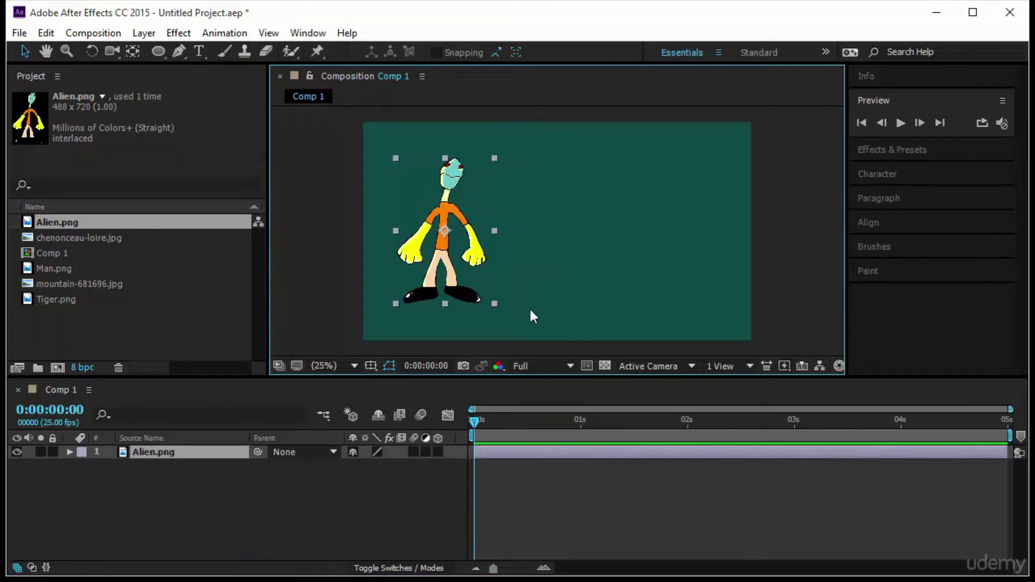
drag(89, 268, 540, 263)
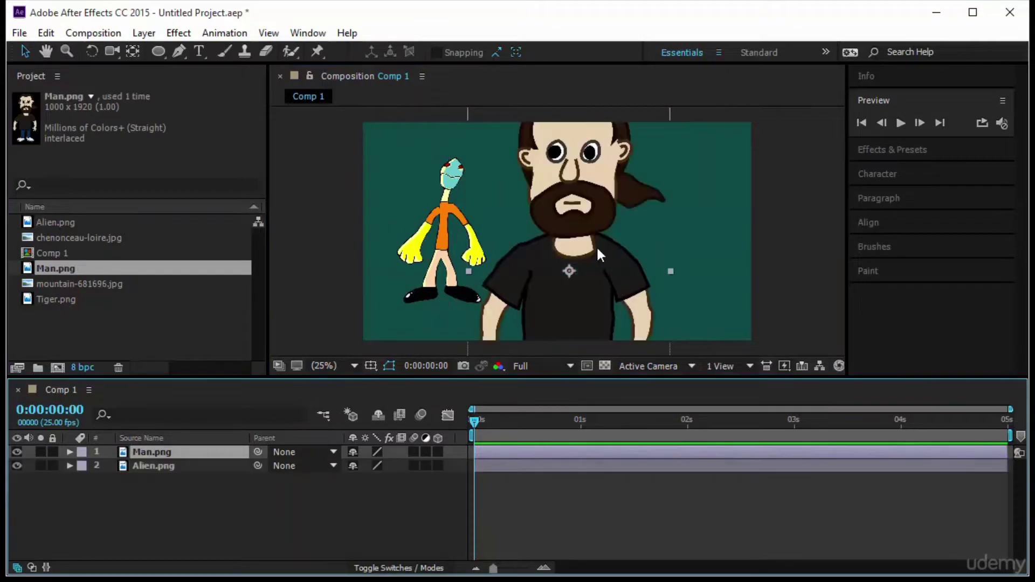
- Fit the Man layer to the composition height and move it to the right part of the frame
right_click(242, 450)
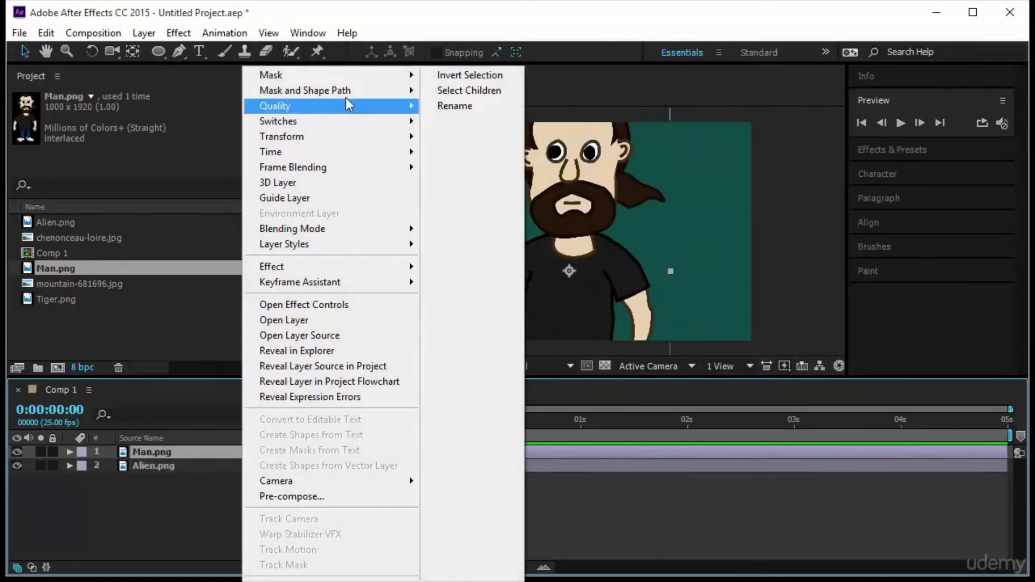
mouse_move(346, 137)
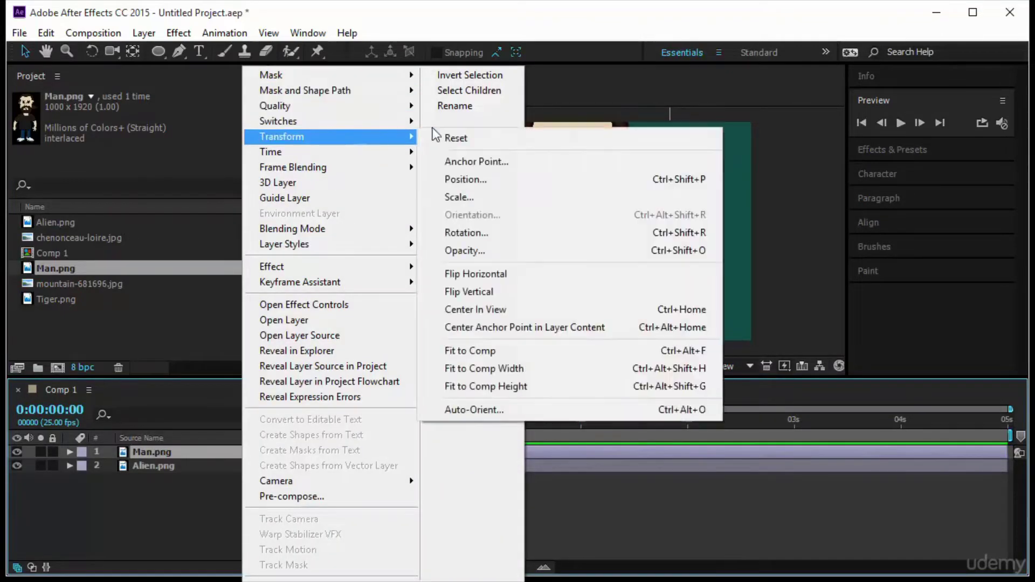
click(545, 384)
drag(561, 270, 706, 271)
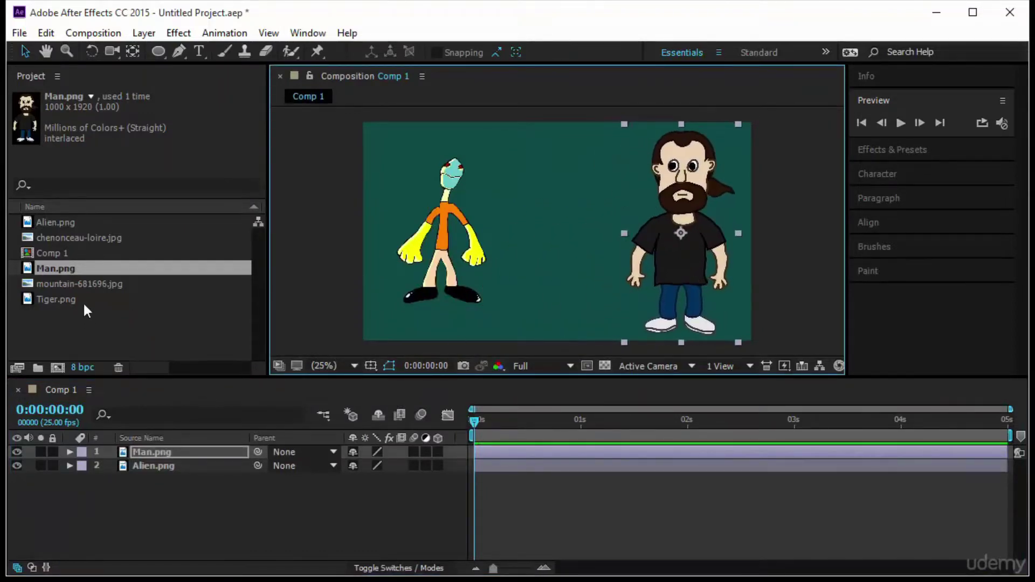
- Add Tiger.png to the middle of Comp 1 as a new layer and fit it to the composition height
drag(83, 300, 539, 258)
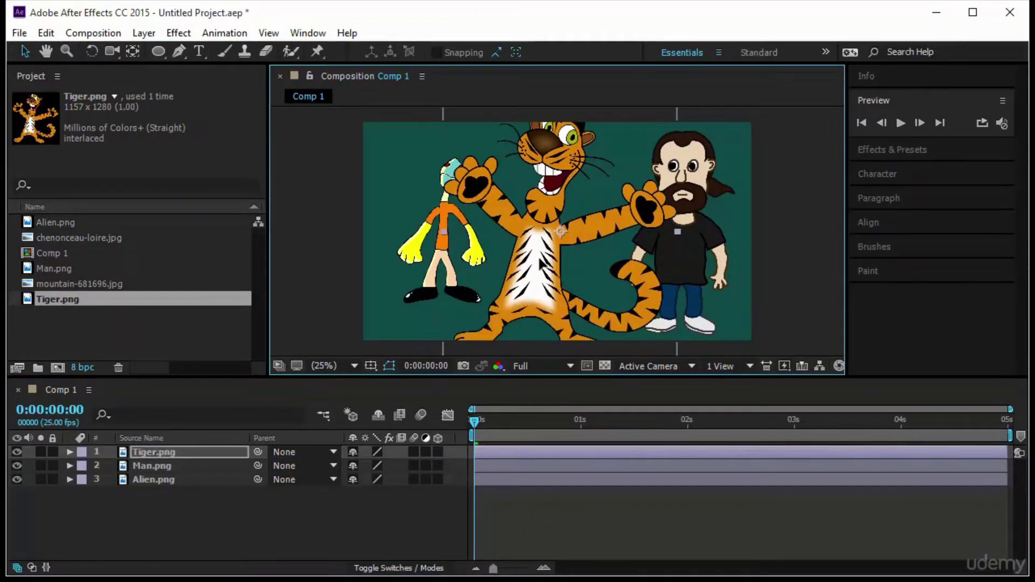
right_click(188, 455)
mouse_move(266, 138)
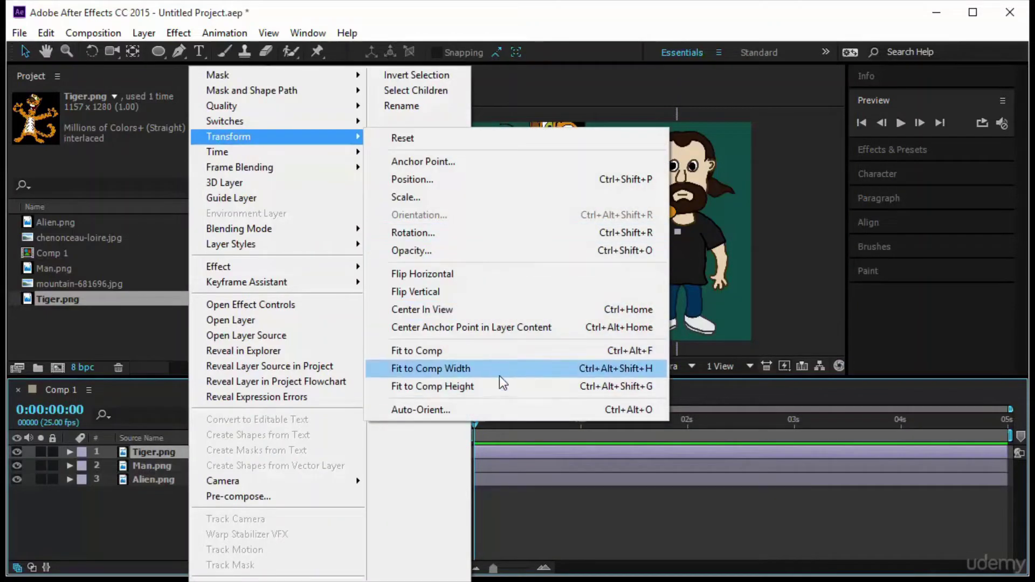
click(499, 385)
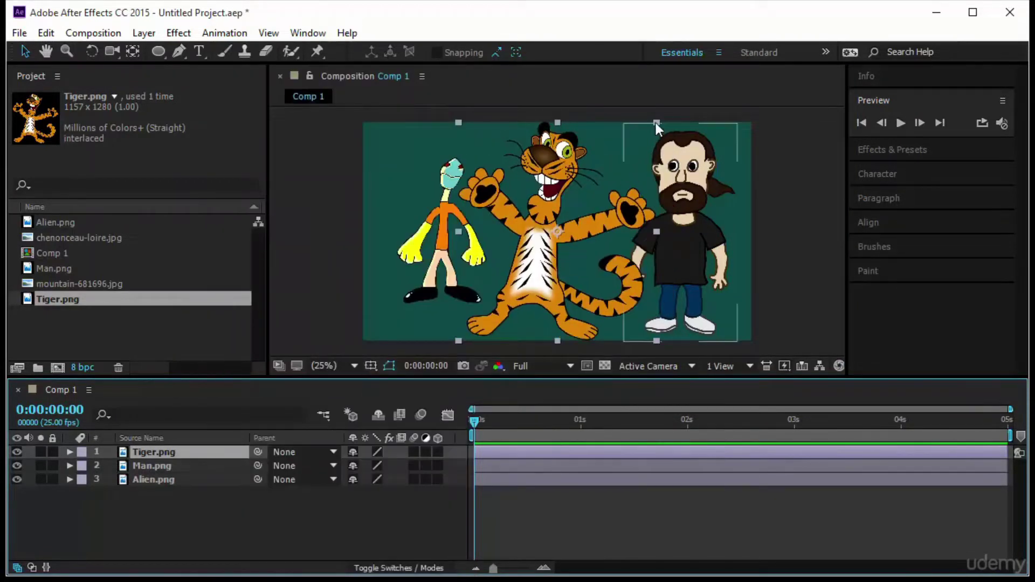
- Scale the Tiger layer down to about 51.9% and shrink the Man layer to roughly the same height as the other characters
drag(654, 123, 616, 140)
click(681, 162)
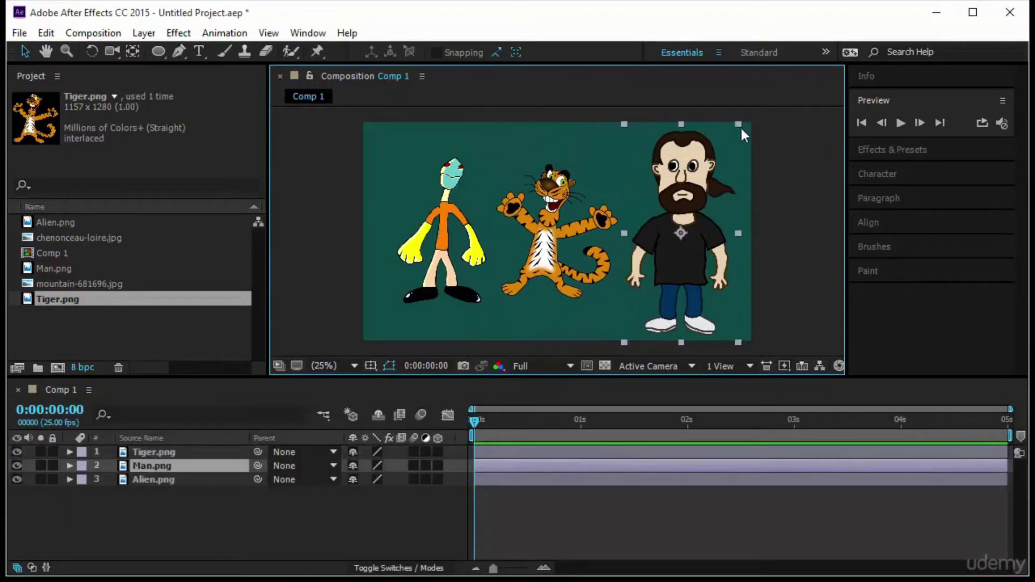
drag(737, 128, 723, 151)
- Select all three character layers and expand their Transform properties in the timeline
shift+click(174, 452)
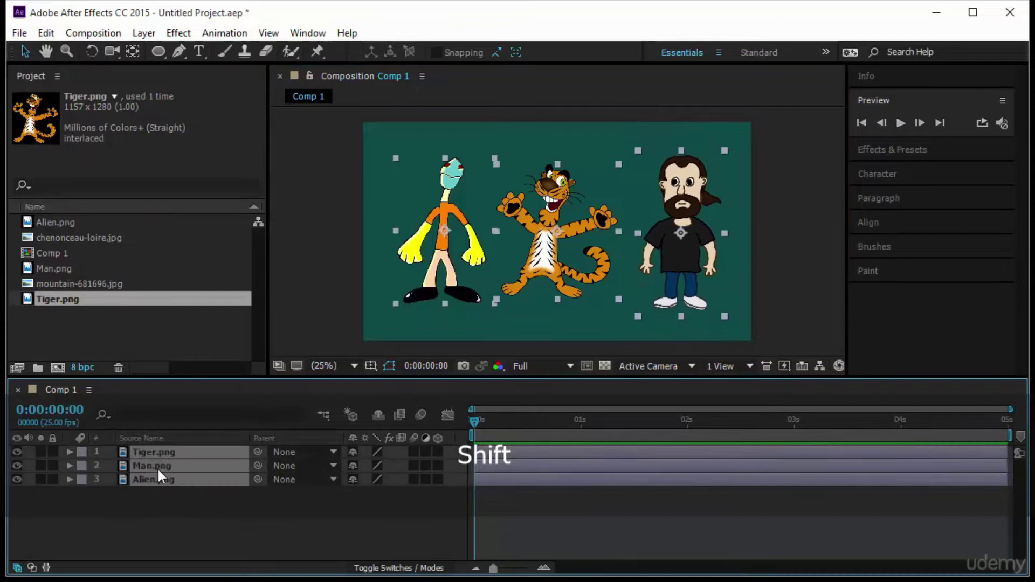
click(69, 451)
click(83, 465)
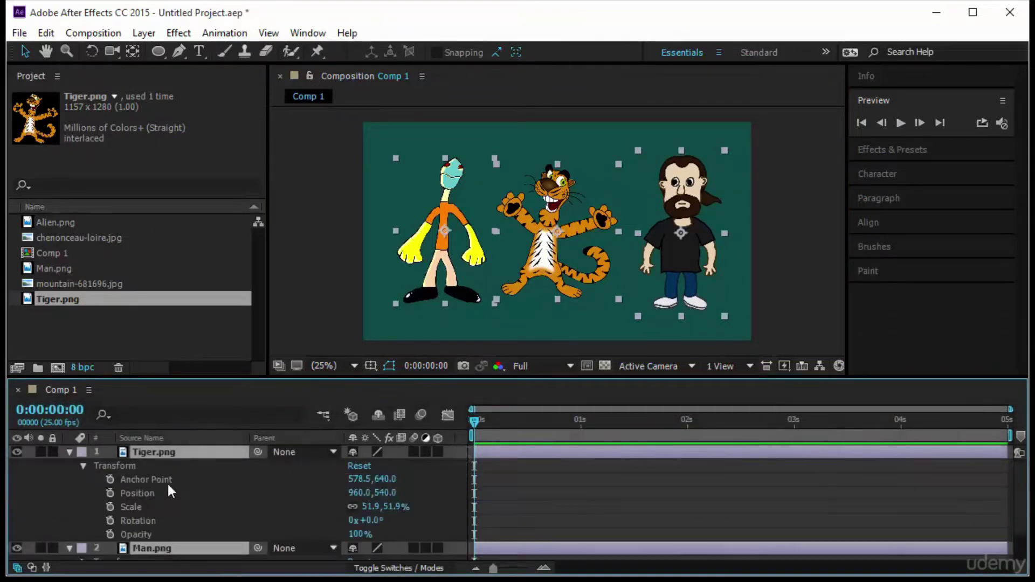
scroll(174, 482, down, 2)
scroll(188, 493, up, 2)
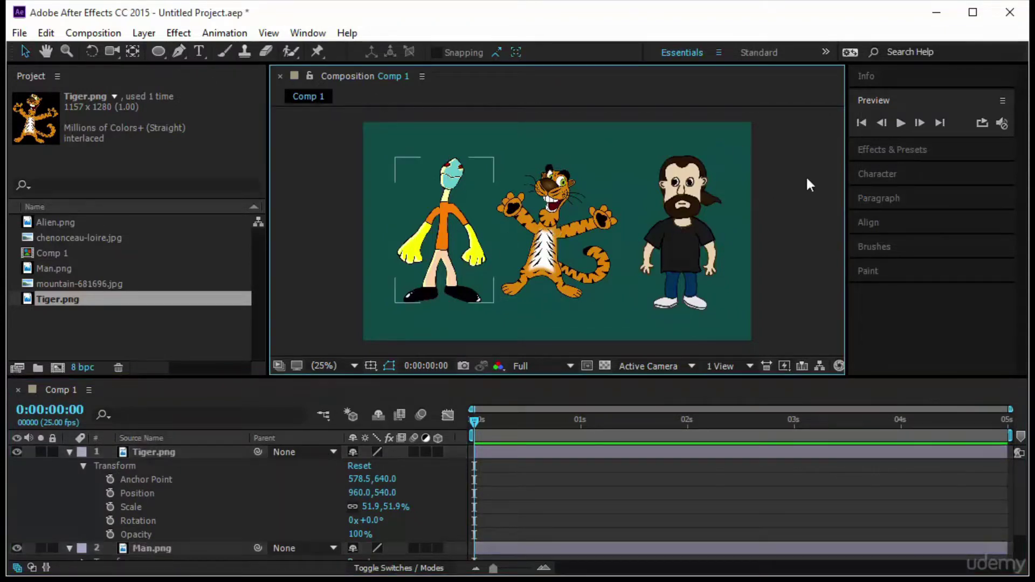
- Move the tiger slightly toward the man, to position 1000, 536
click(537, 270)
drag(538, 271, 546, 269)
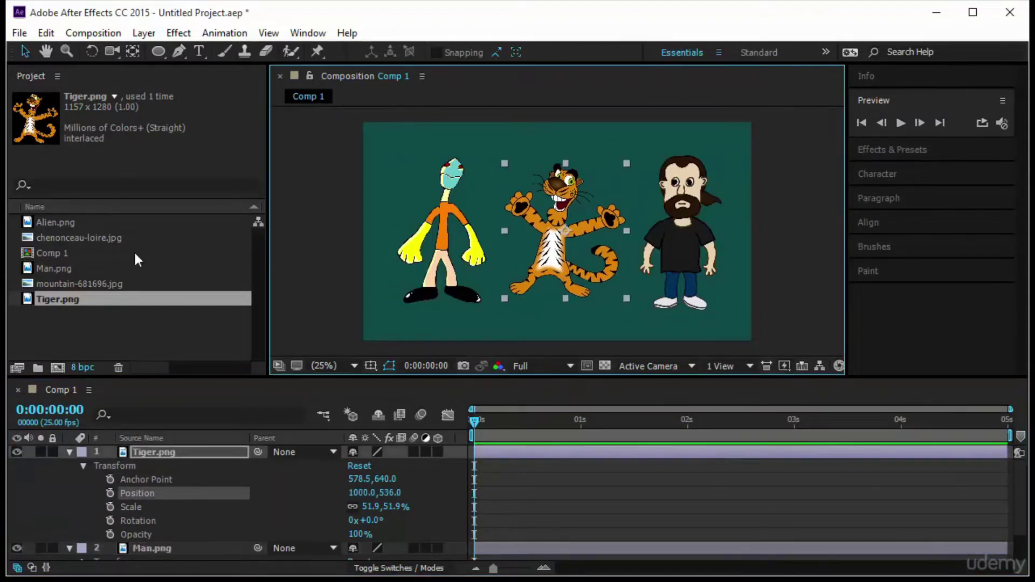
click(148, 332)
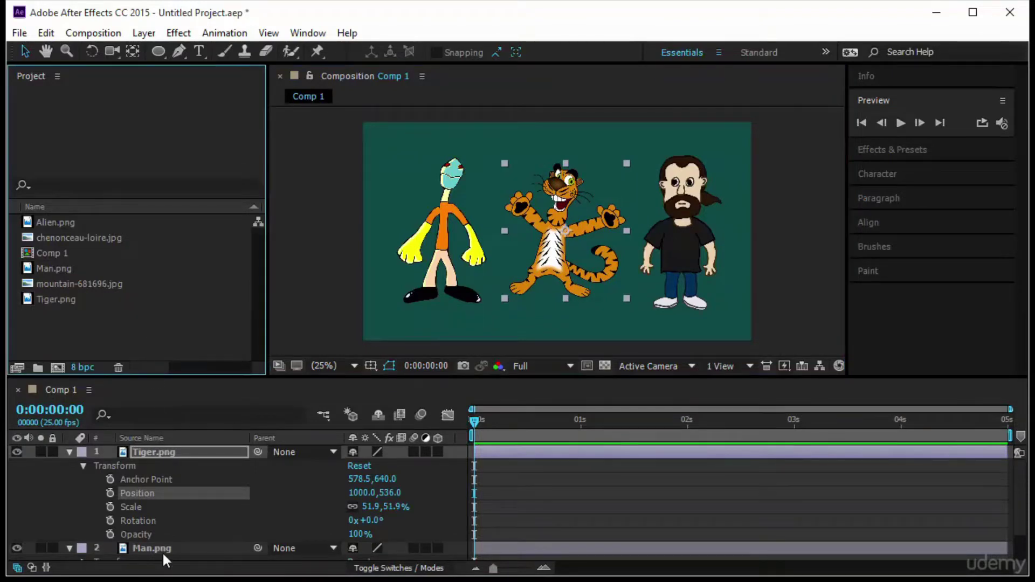
- Try out a different opacity on the Tiger layer and undo the change
click(156, 535)
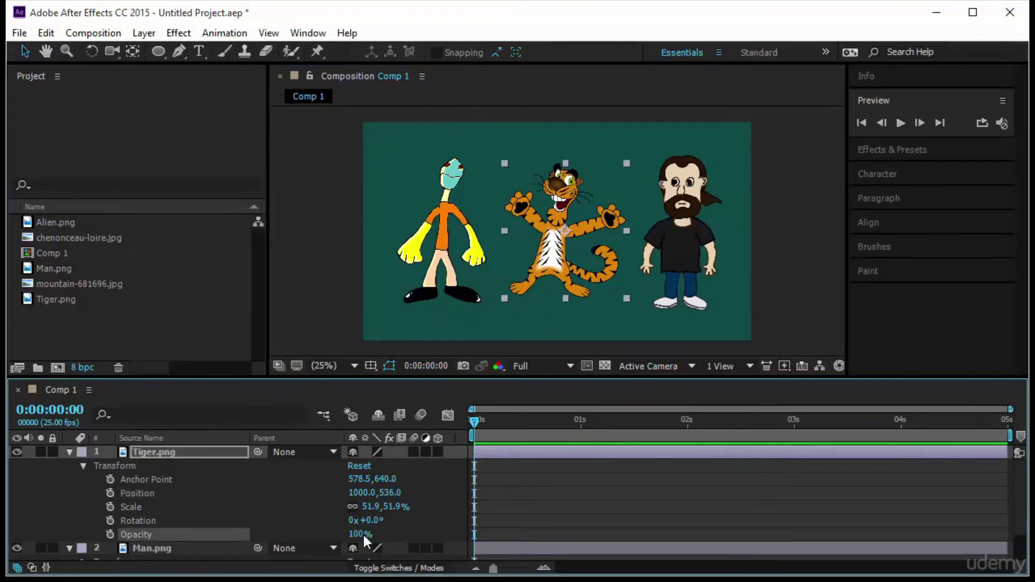
drag(364, 532, 407, 510)
key(ctrl+z)
key(ctrl+z)
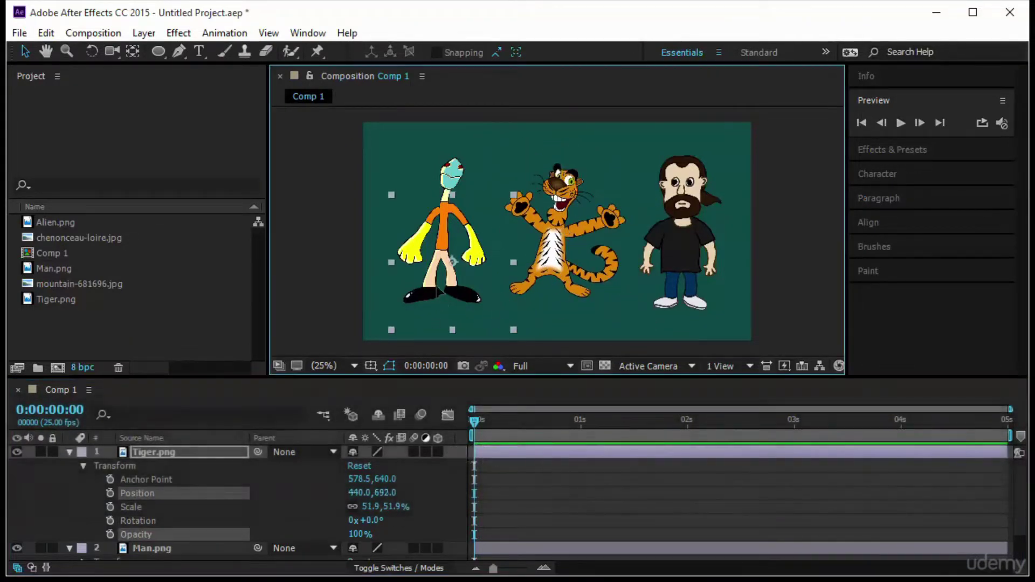
- Animate the Tiger layer's Position from 404, 588 over the alien at 0:00:00:00 to over the man at 0:00:01:00, and preview it
drag(556, 273, 436, 284)
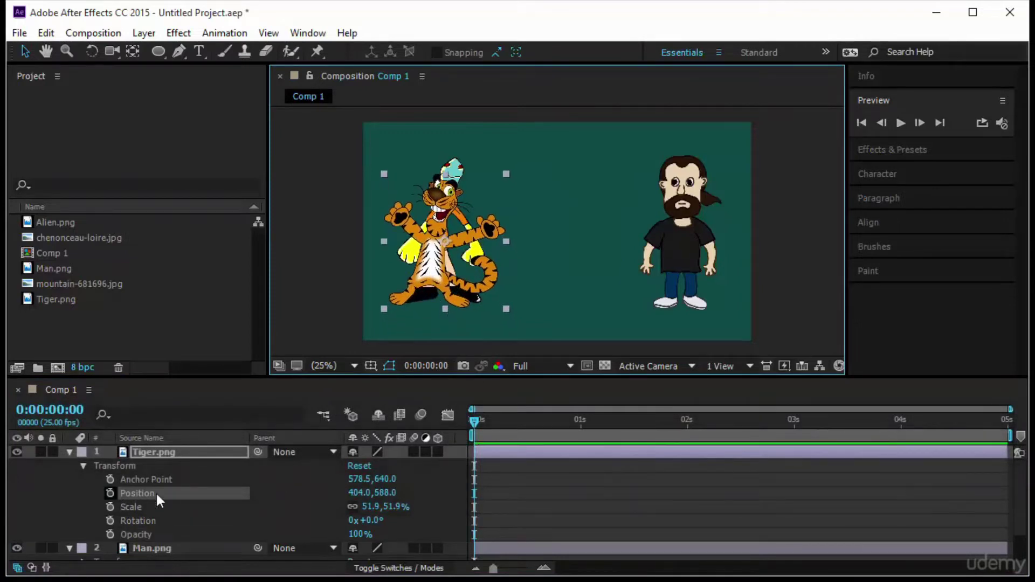
key(alt+shift+p)
drag(520, 431, 581, 440)
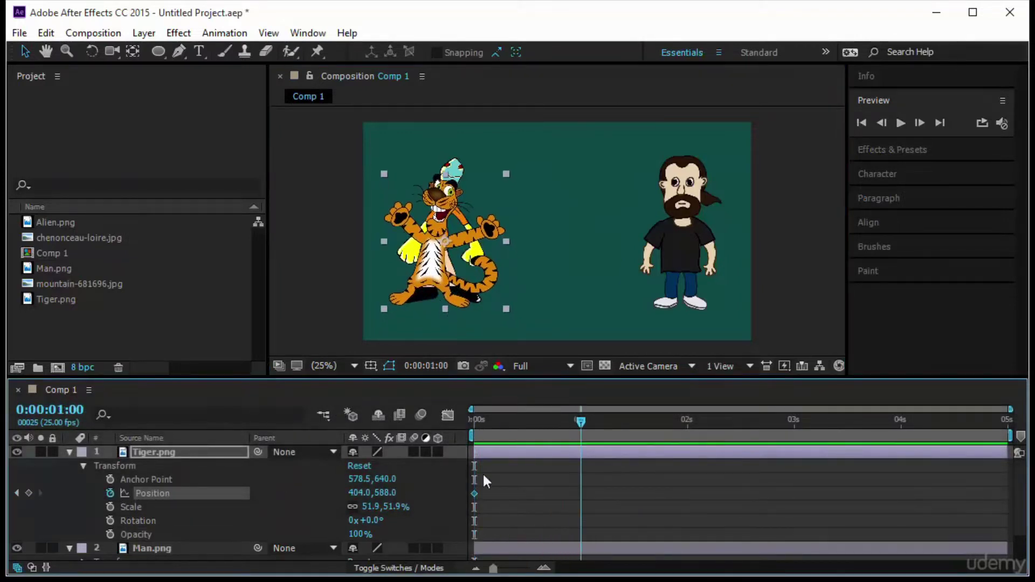
drag(436, 290, 743, 285)
drag(558, 424, 473, 424)
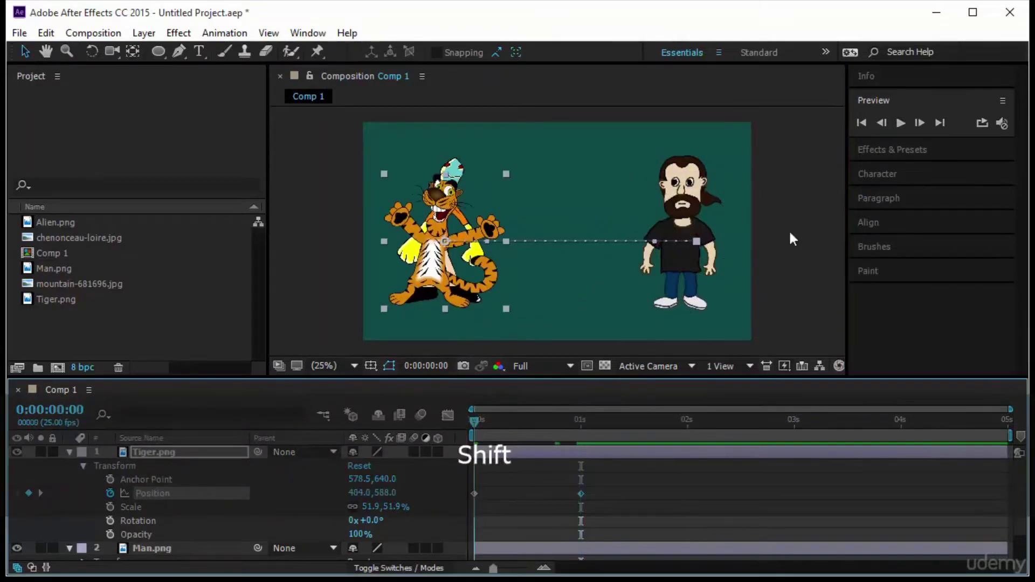
click(902, 123)
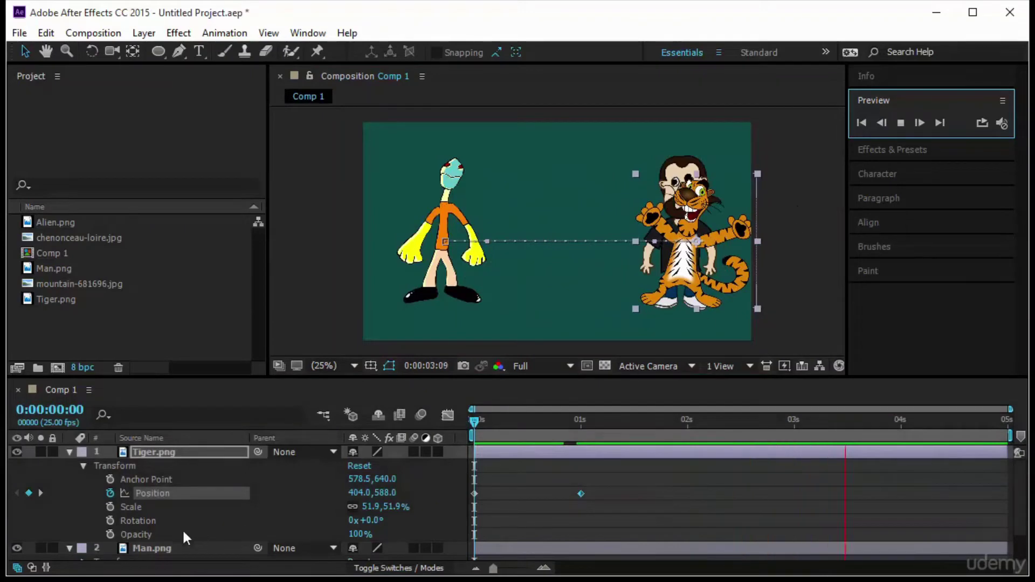
- Remove the Tiger layer's Position keyframes and move the tiger back between the alien and the man, to 1028, 556
click(110, 493)
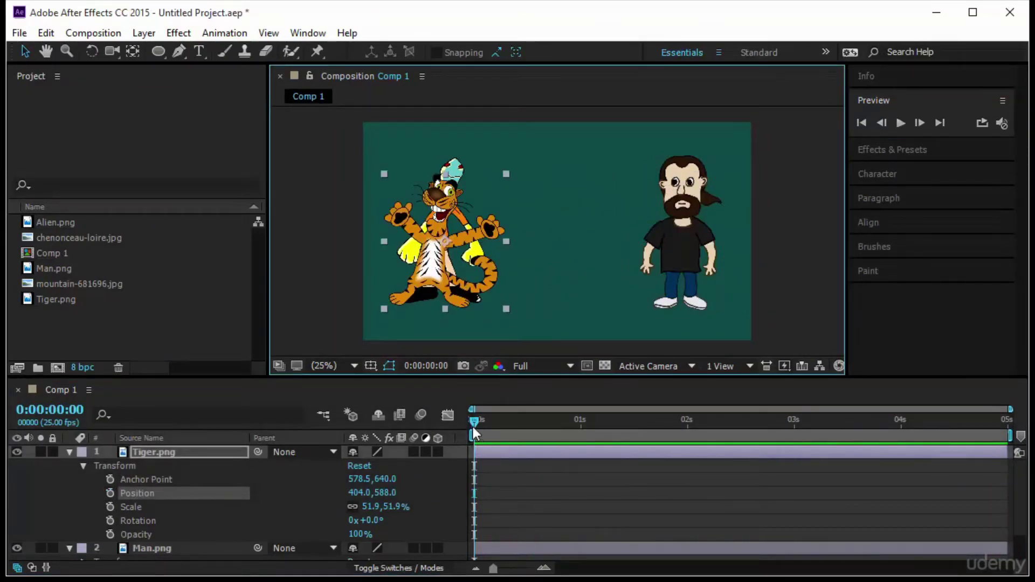
drag(425, 287, 552, 280)
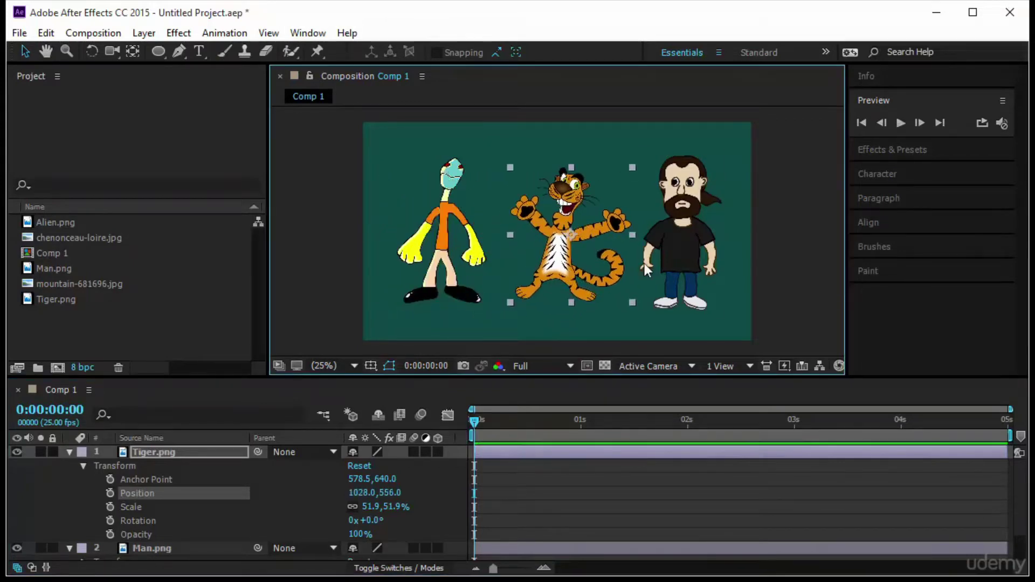
click(686, 258)
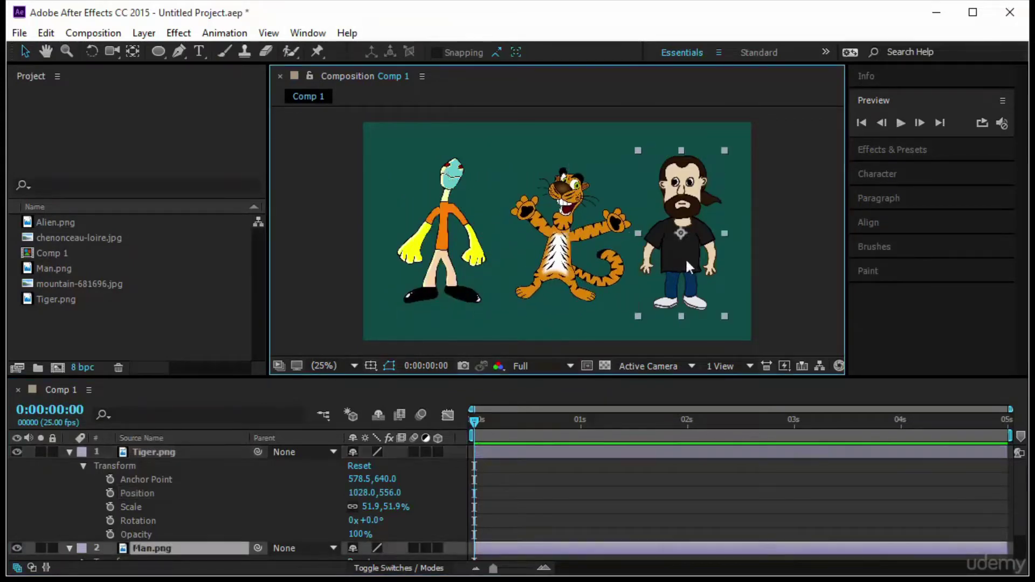
click(535, 254)
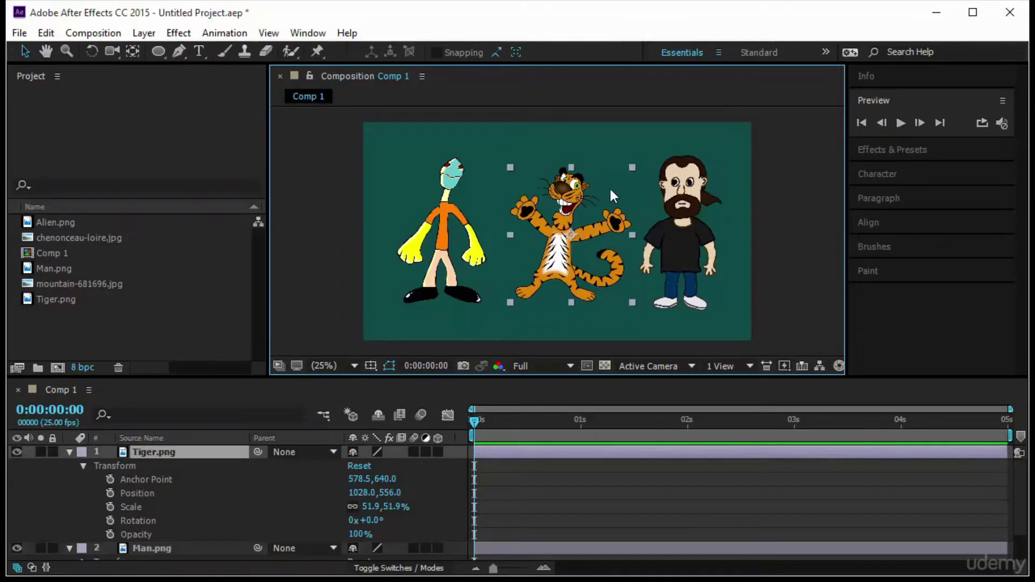
- Reset all Transform properties of the Tiger layer to their defaults
right_click(212, 459)
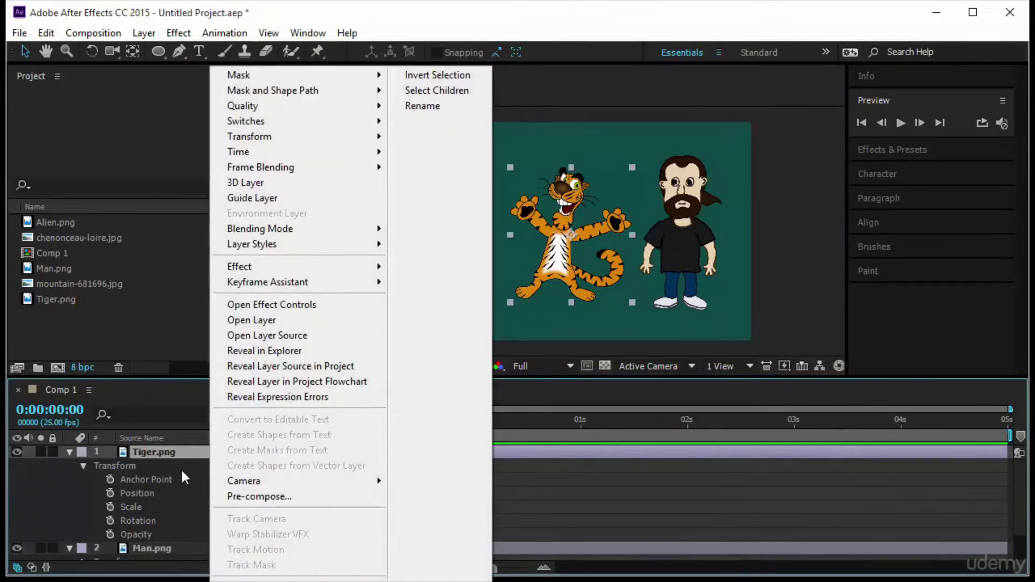
click(180, 468)
click(359, 466)
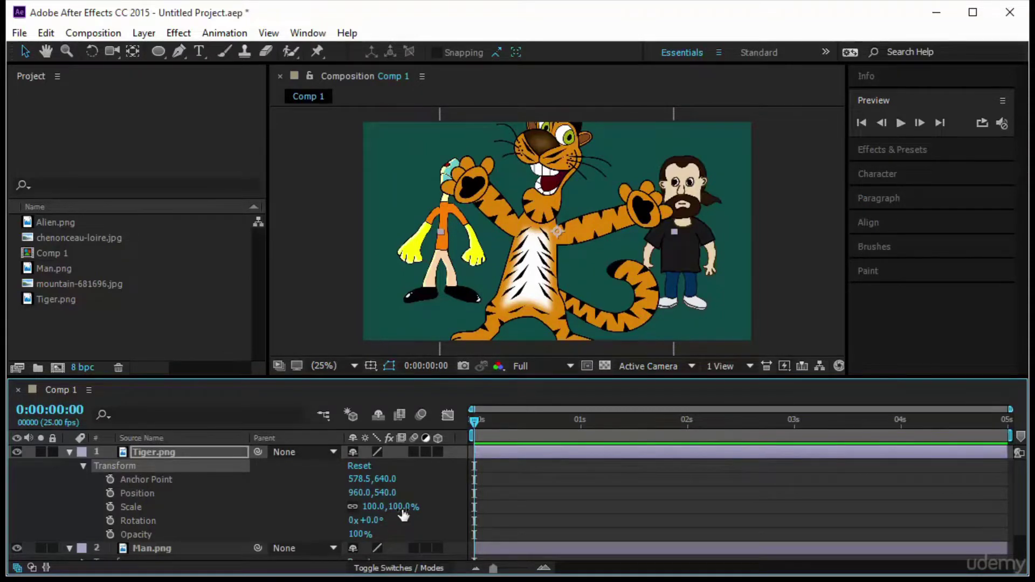
- Enlarge the Tiger layer to 493% and move it to -1504, 1216 so that its paw covers the alien
drag(378, 507, 884, 513)
drag(616, 244, 373, 305)
drag(578, 254, 455, 289)
drag(569, 280, 470, 348)
drag(485, 239, 496, 226)
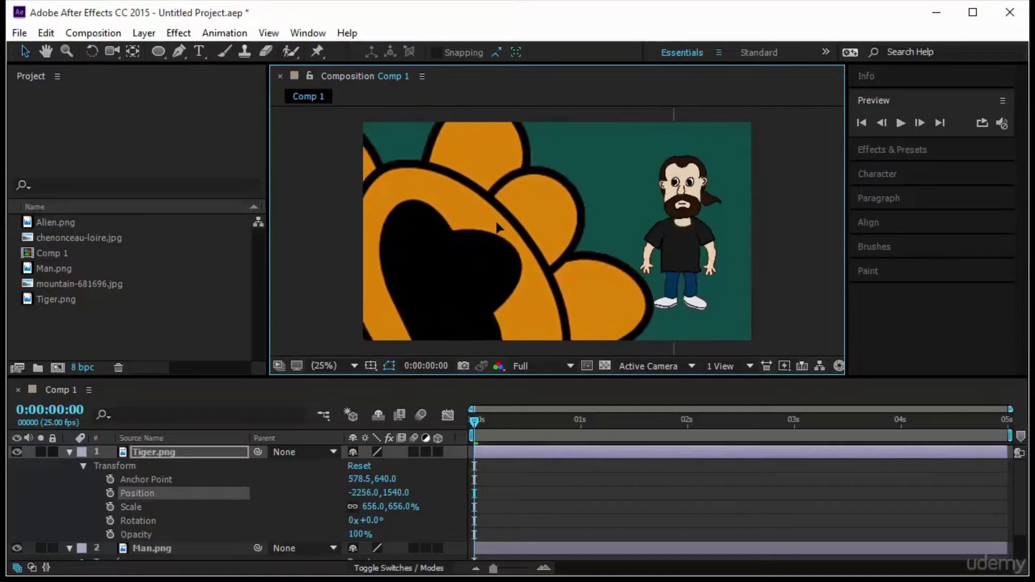
drag(398, 492, 355, 486)
drag(396, 316, 687, 273)
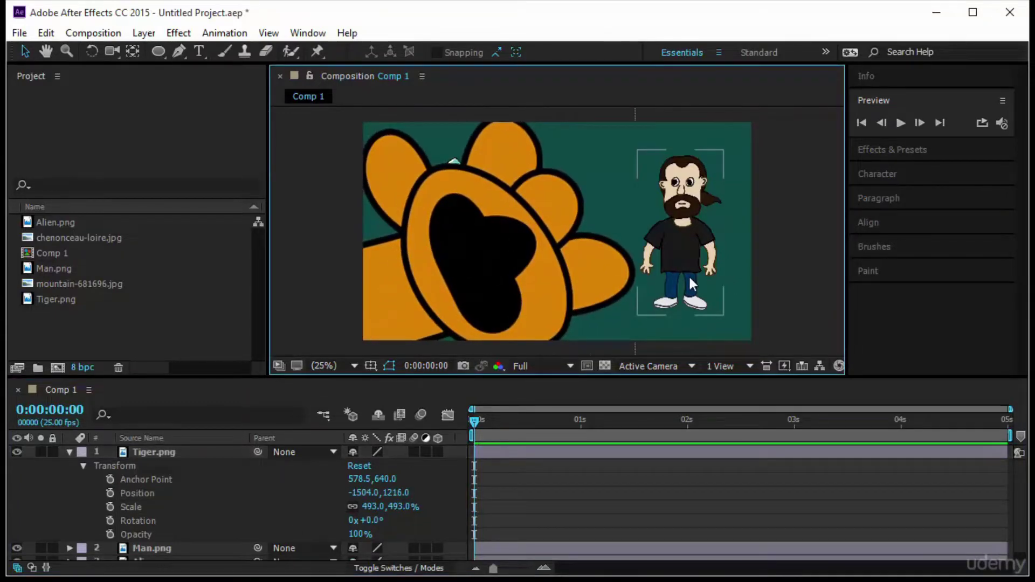
- View the Tiger.png source image in its own Footage viewer, and close that viewer
click(67, 325)
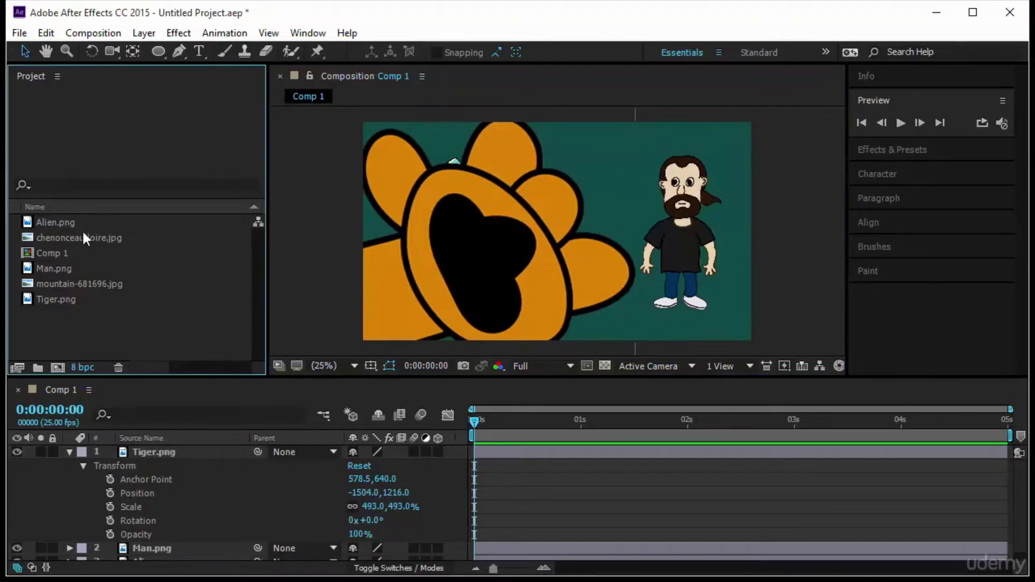
double_click(69, 300)
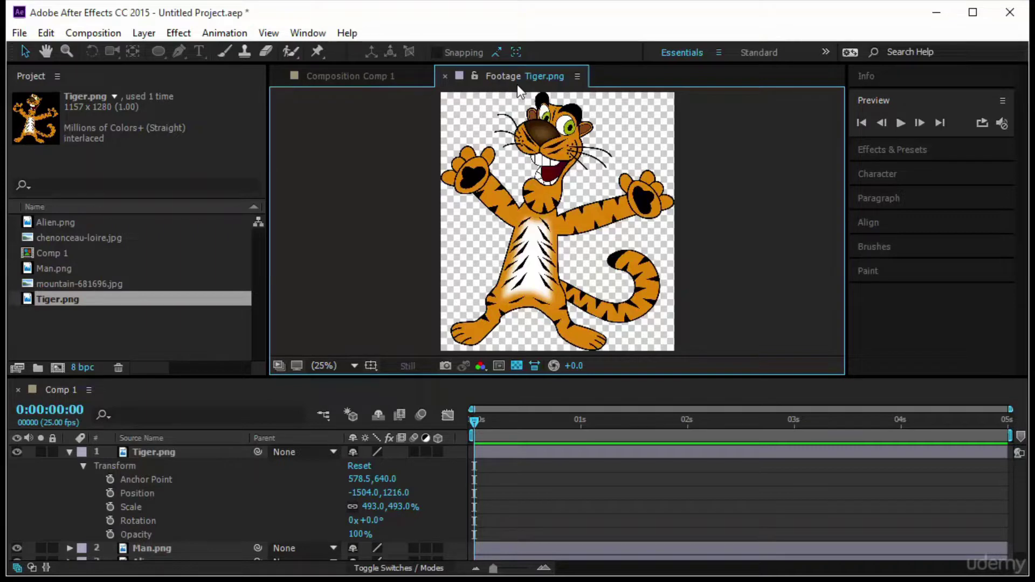
click(445, 76)
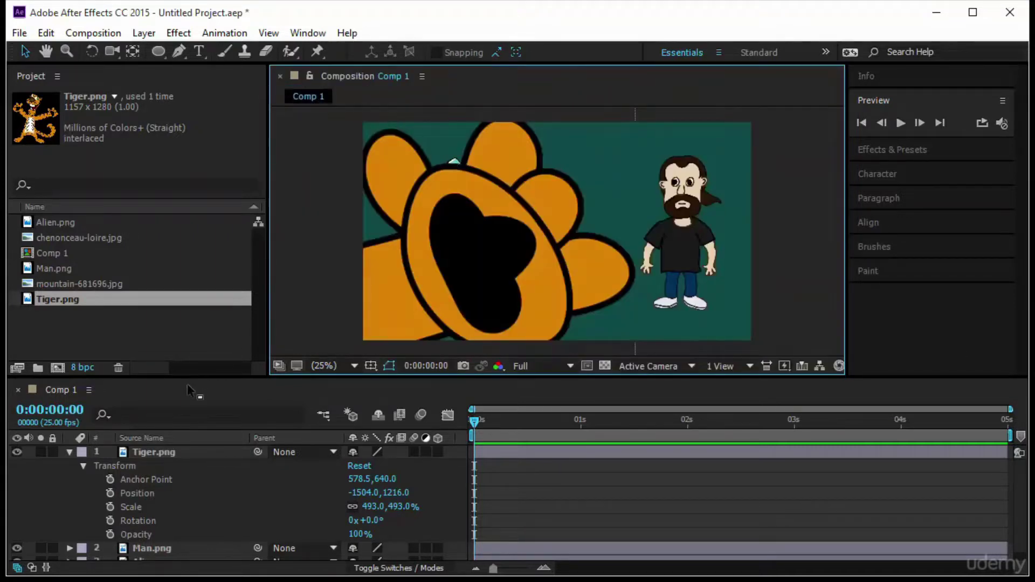
- Open the Tiger.png layer in an enlarged Layer viewer and activate the Brush tool
click(168, 453)
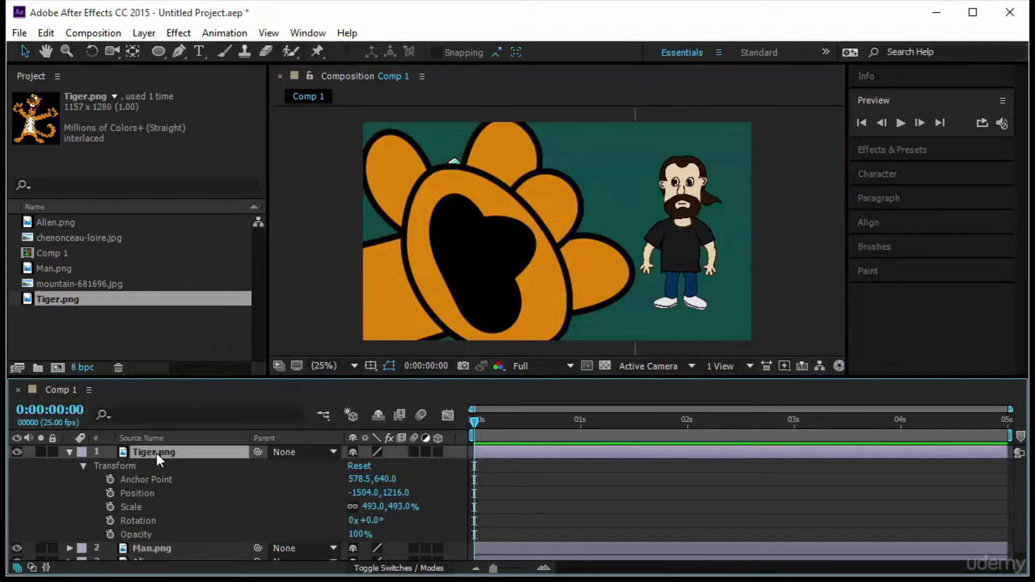
double_click(187, 453)
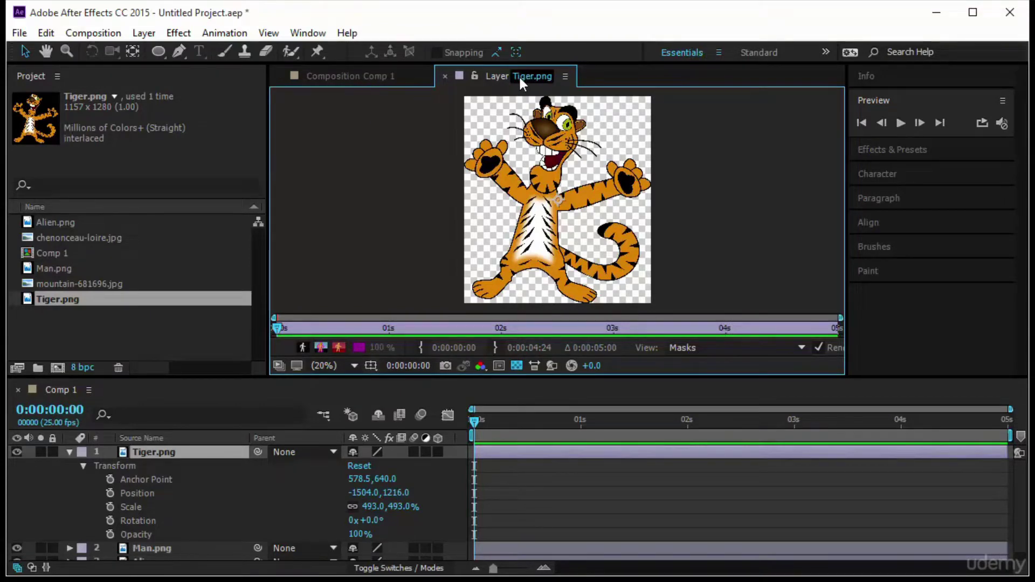
drag(533, 375, 536, 476)
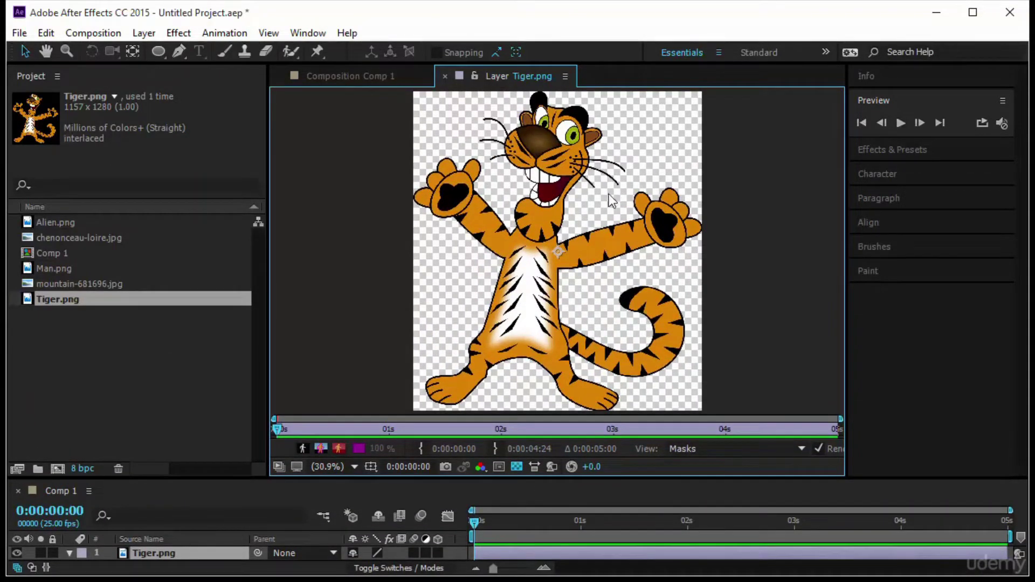
click(224, 56)
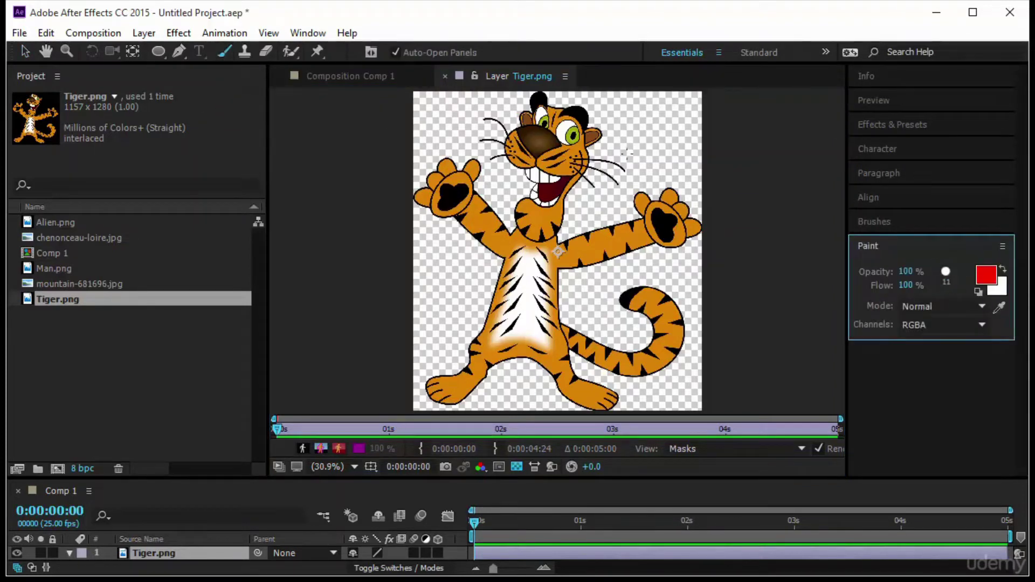
- Paint a red arrow beside the tiger's head and freehand red lines along both arms and the tail
mouse_move(674, 108)
mouse_down()
mouse_move(640, 145)
mouse_move(643, 128)
mouse_move(642, 148)
mouse_move(670, 144)
mouse_up()
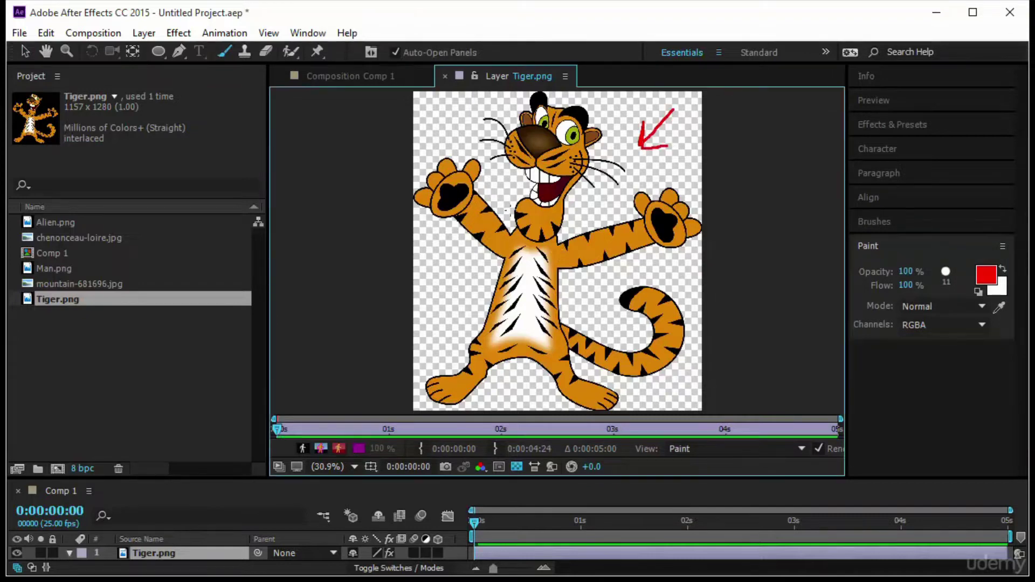
mouse_move(481, 191)
mouse_down()
mouse_move(510, 227)
mouse_move(470, 247)
mouse_move(492, 258)
mouse_up()
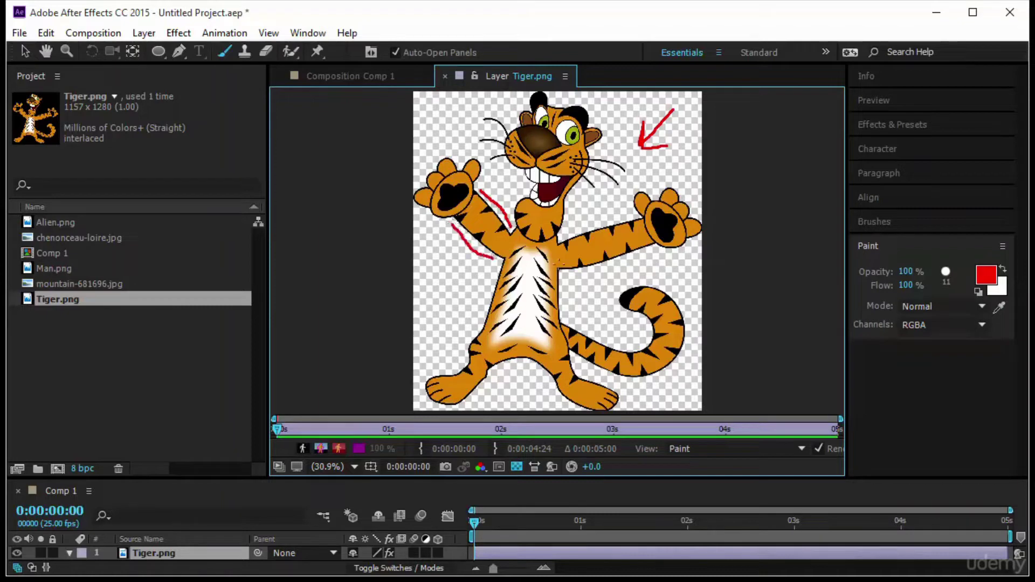
drag(575, 229, 618, 209)
mouse_move(585, 277)
mouse_down()
mouse_move(623, 260)
mouse_move(606, 297)
mouse_move(640, 336)
mouse_move(569, 317)
mouse_up()
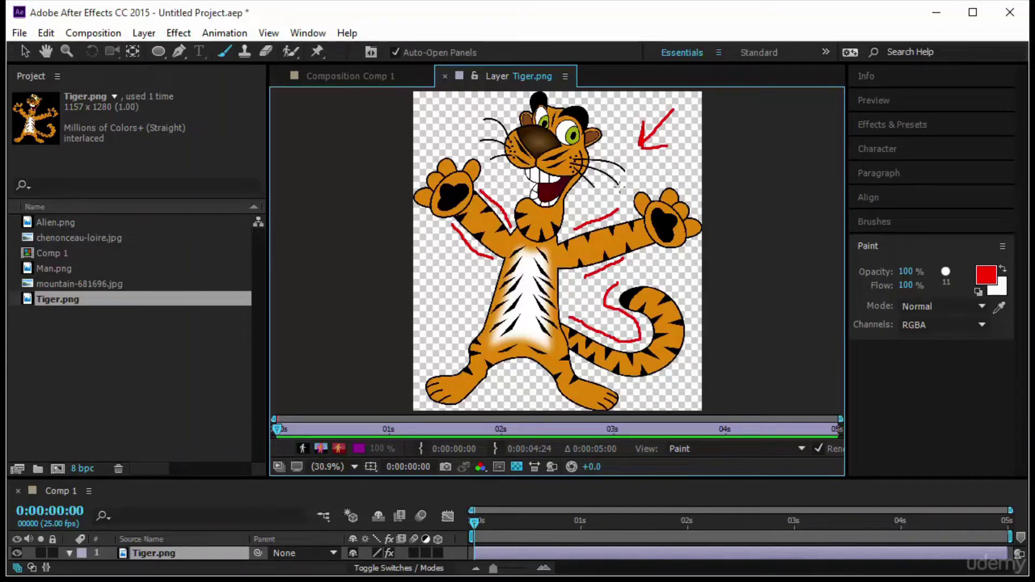
- Clone the orange striped fur from the tiger's neck over its white upper chest with the Clone Stamp tool
click(244, 54)
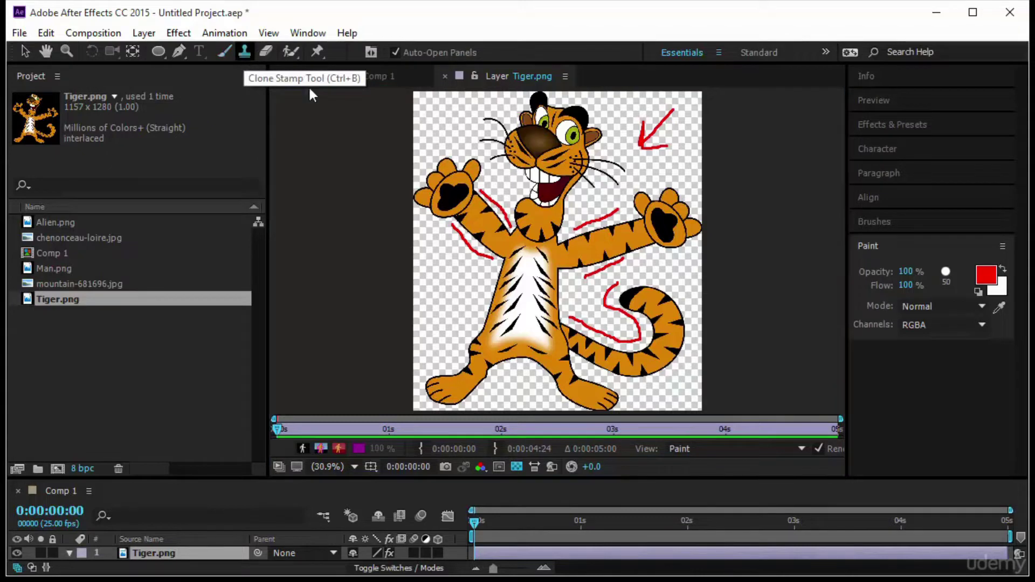
alt+click(538, 218)
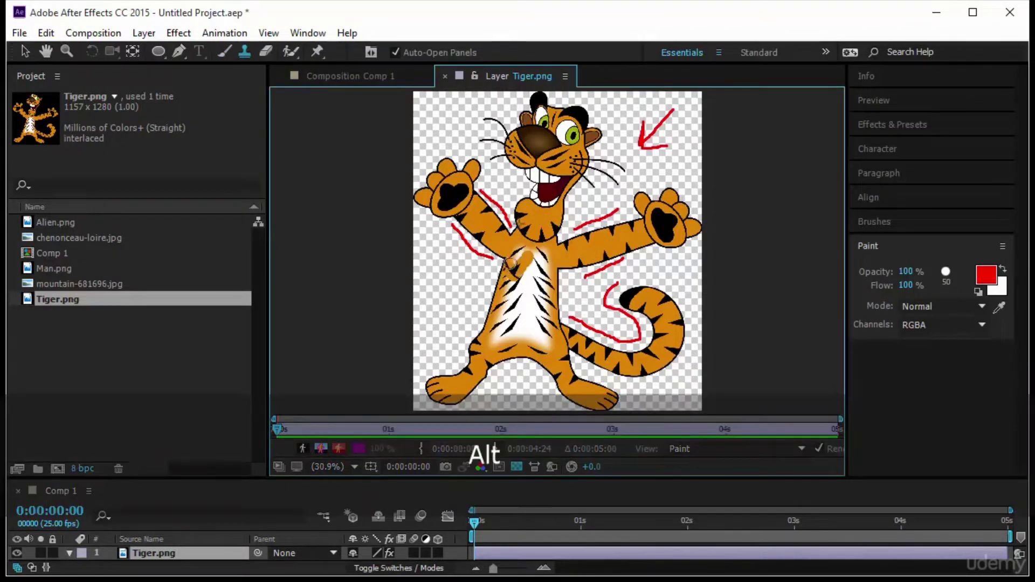
mouse_move(511, 263)
mouse_down()
mouse_move(545, 270)
mouse_move(543, 248)
mouse_move(536, 268)
mouse_move(513, 251)
mouse_move(537, 283)
mouse_up()
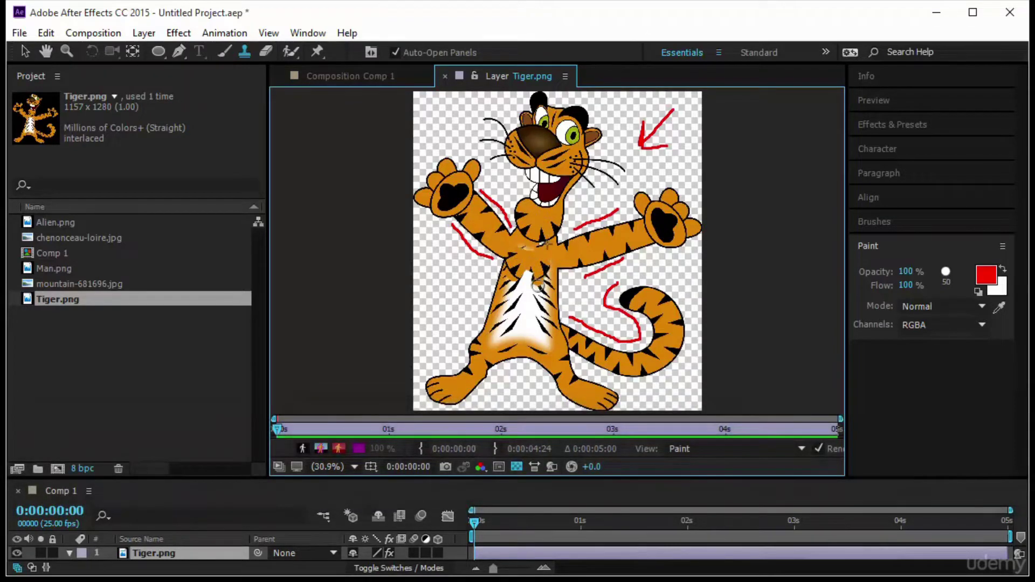
- Erase the tiger's body, arms, legs and tail with the large Eraser, keeping only the head and neck
click(266, 51)
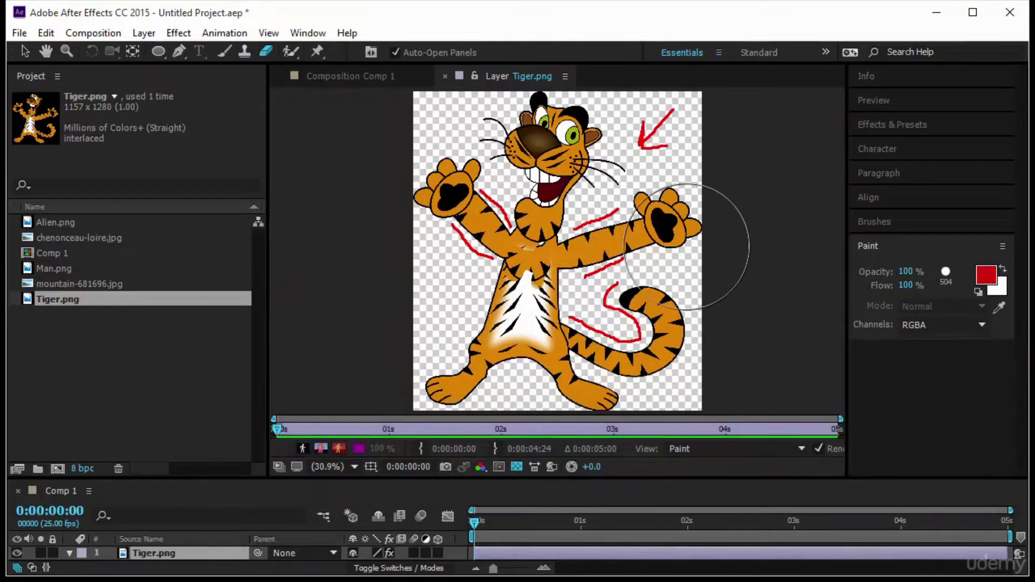
mouse_move(686, 246)
mouse_down()
mouse_move(620, 271)
mouse_move(616, 291)
mouse_move(644, 316)
mouse_move(631, 340)
mouse_move(575, 362)
mouse_move(478, 362)
mouse_move(487, 304)
mouse_move(556, 308)
mouse_move(592, 290)
mouse_move(539, 323)
mouse_move(457, 294)
mouse_move(422, 188)
mouse_move(440, 213)
mouse_up()
right_click(448, 229)
click(428, 227)
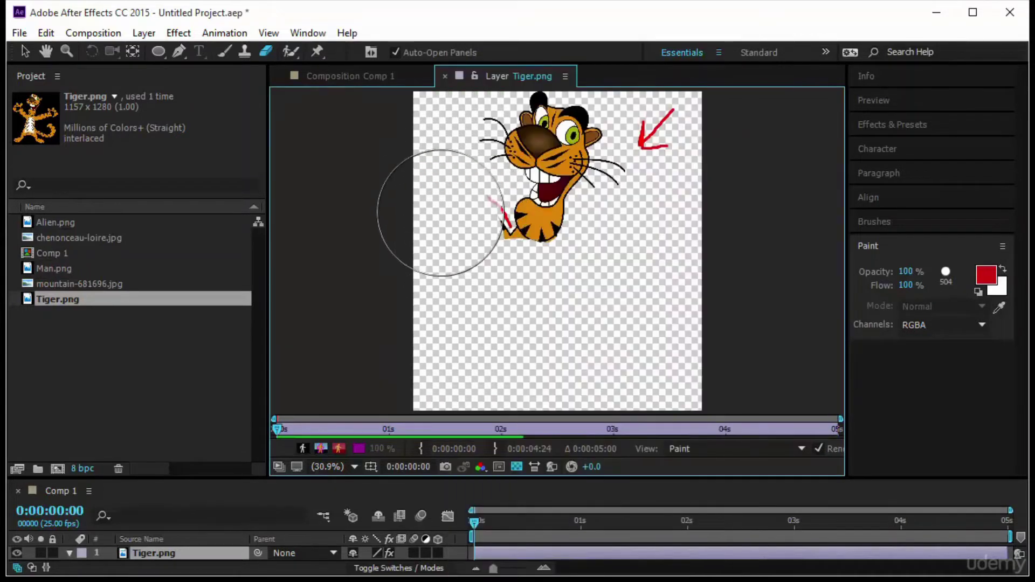
click(442, 215)
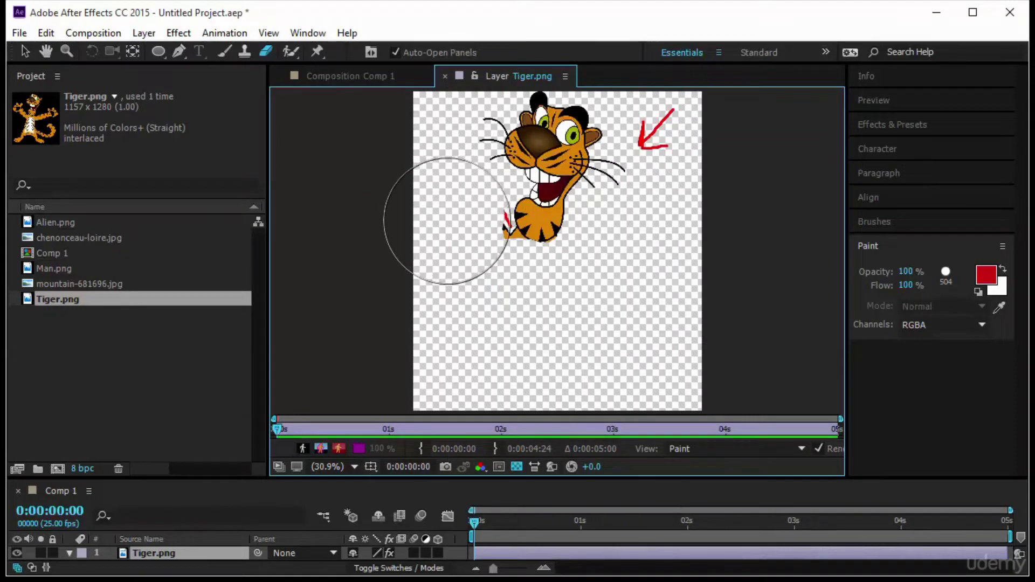
click(458, 258)
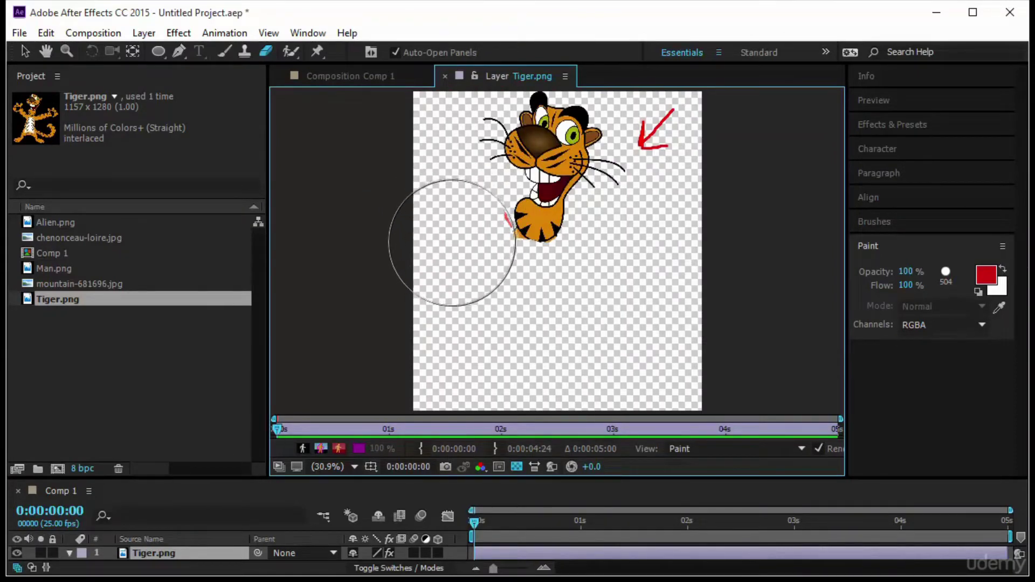
- Delete the red arrow paint strokes beside the tiger's head and return to the Selection tool
click(24, 51)
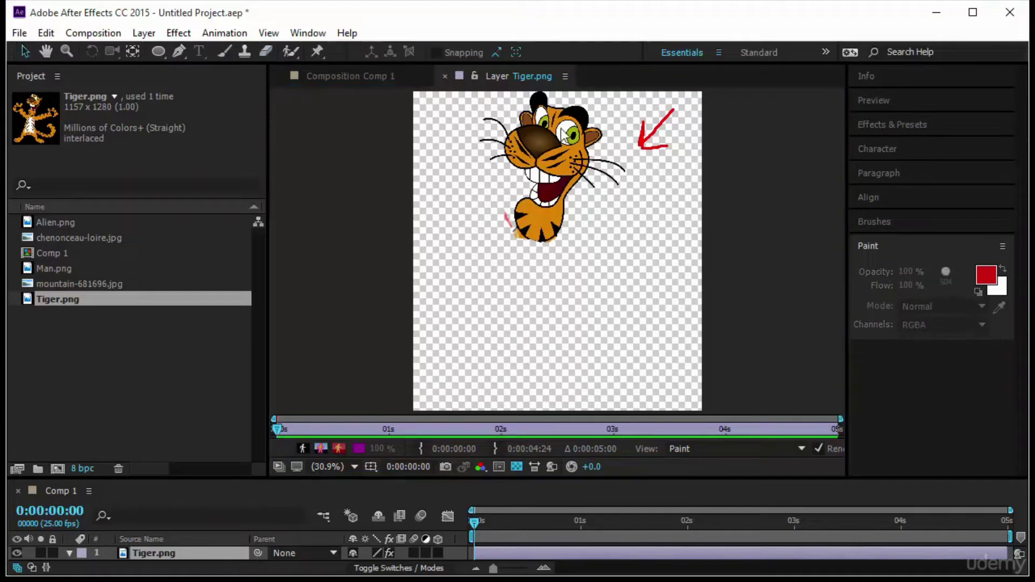
click(650, 146)
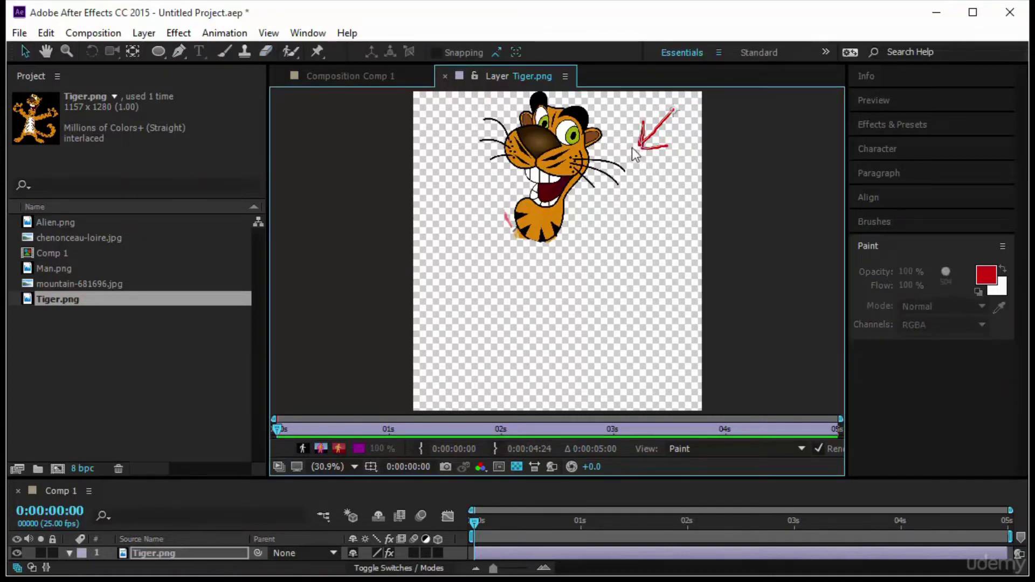
key(Delete)
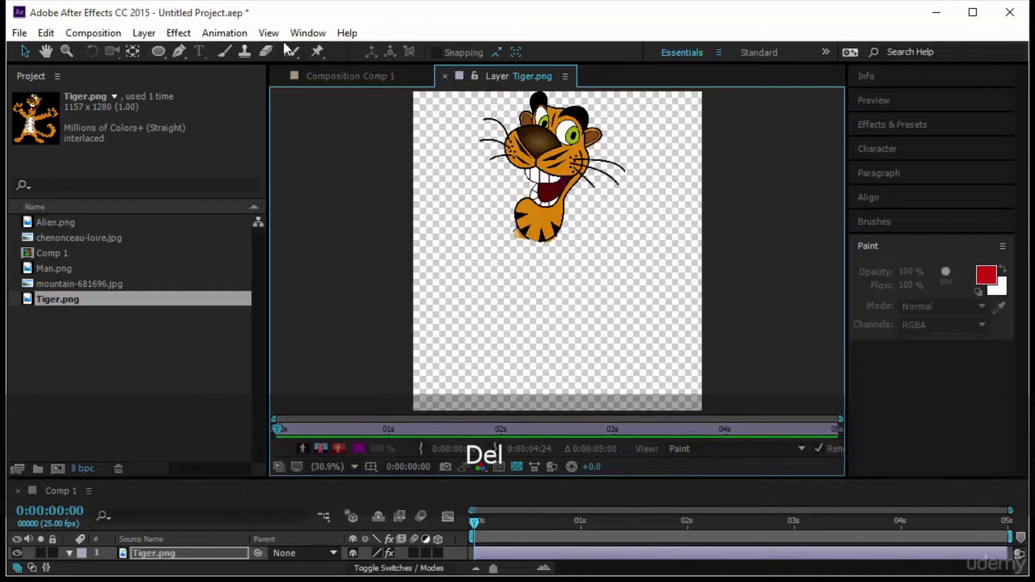
click(264, 52)
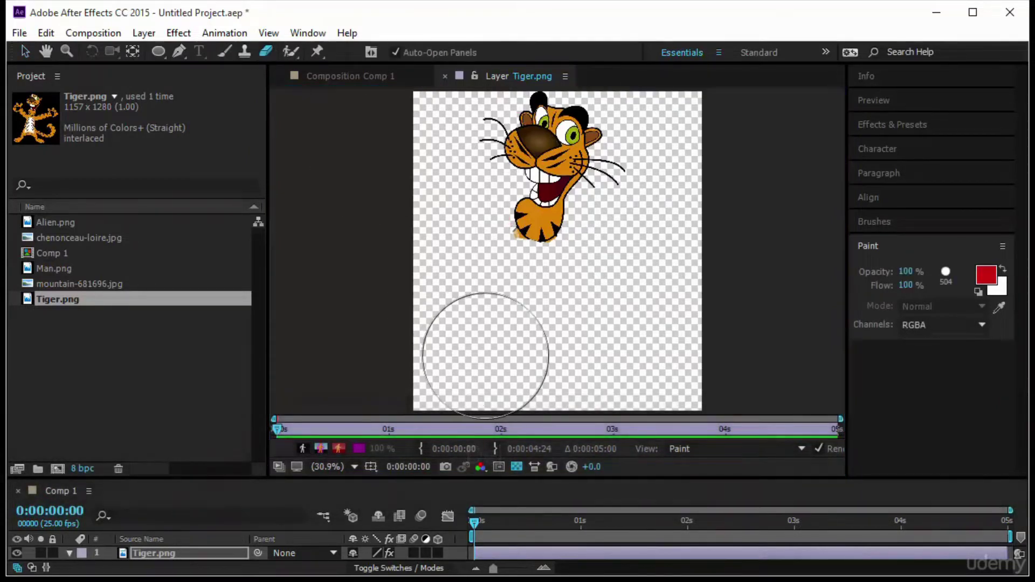
click(24, 51)
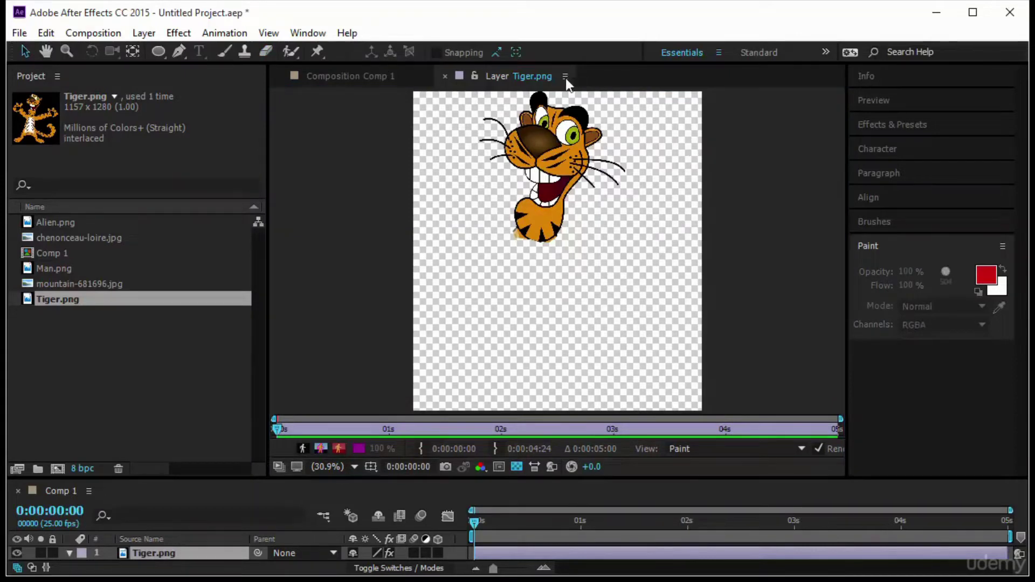
- Fit the Tiger layer to the height of Comp 1 and move its head down between the alien and the man
click(371, 71)
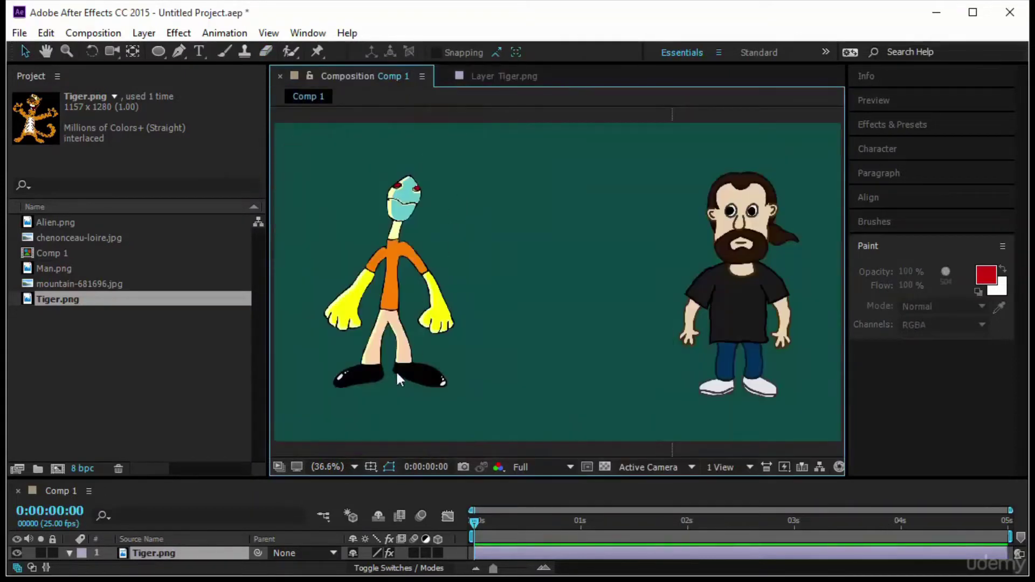
scroll(549, 277, down, 7)
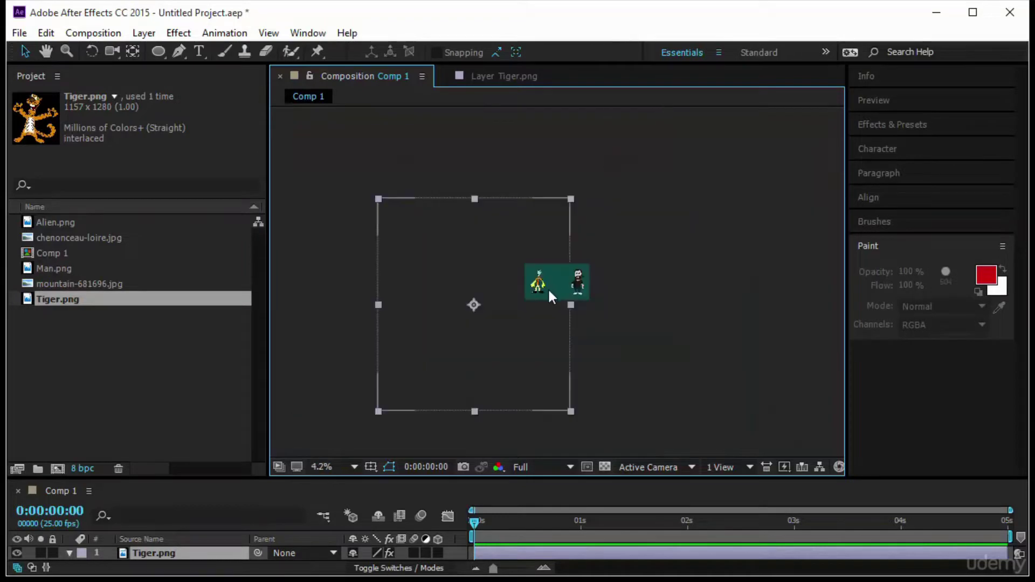
right_click(193, 555)
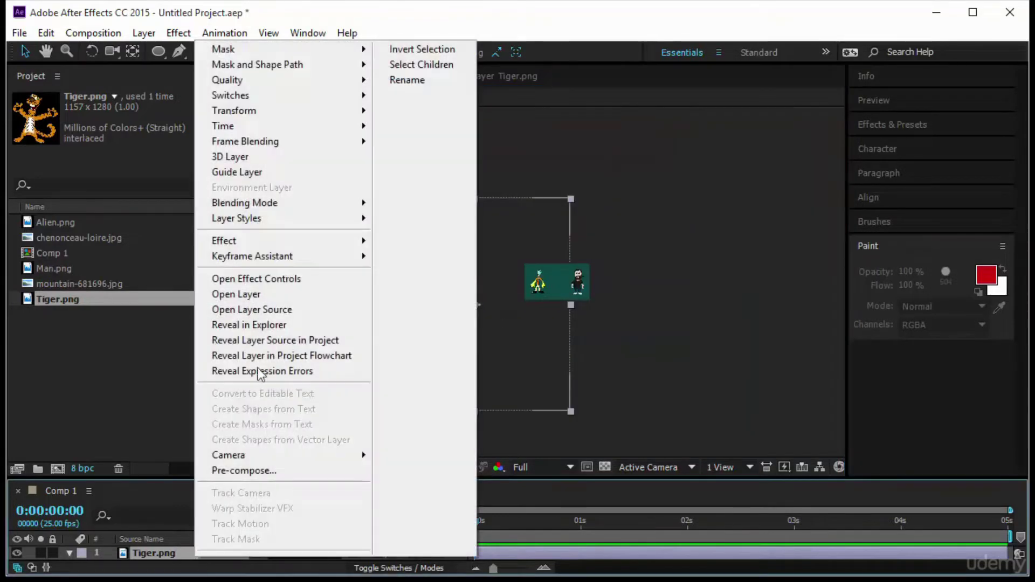
mouse_move(290, 119)
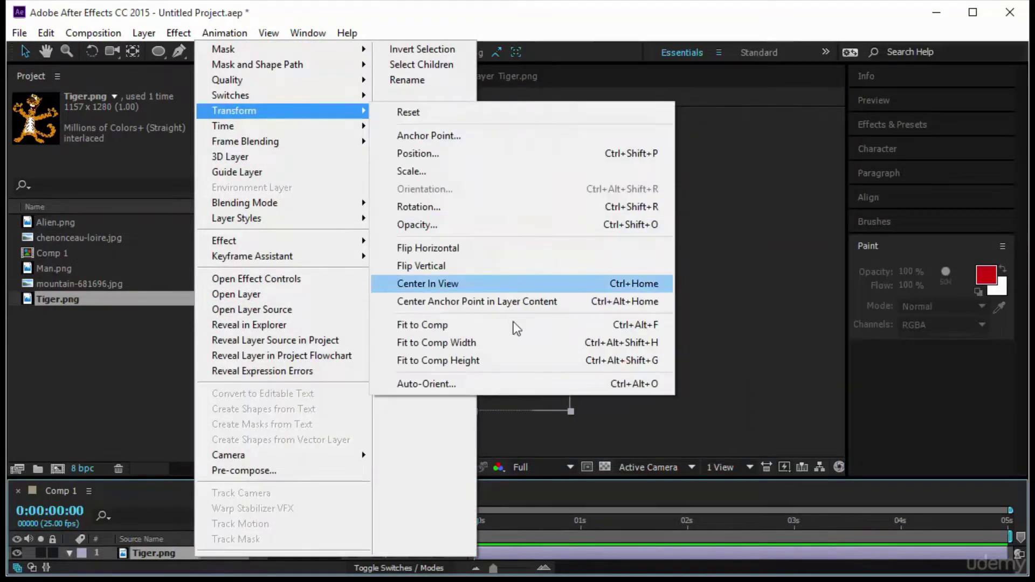
click(517, 361)
click(346, 467)
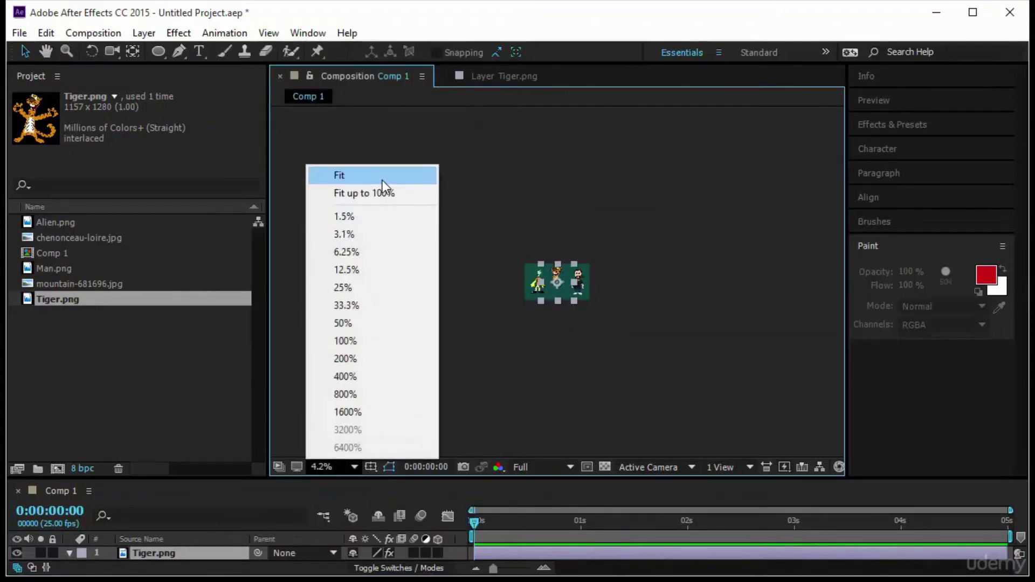
click(385, 193)
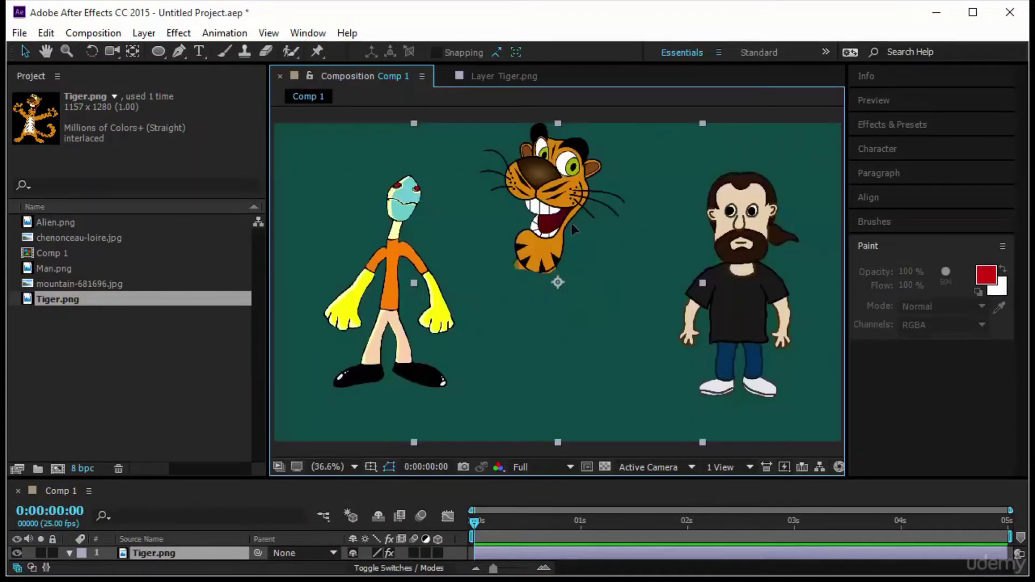
drag(573, 228, 588, 304)
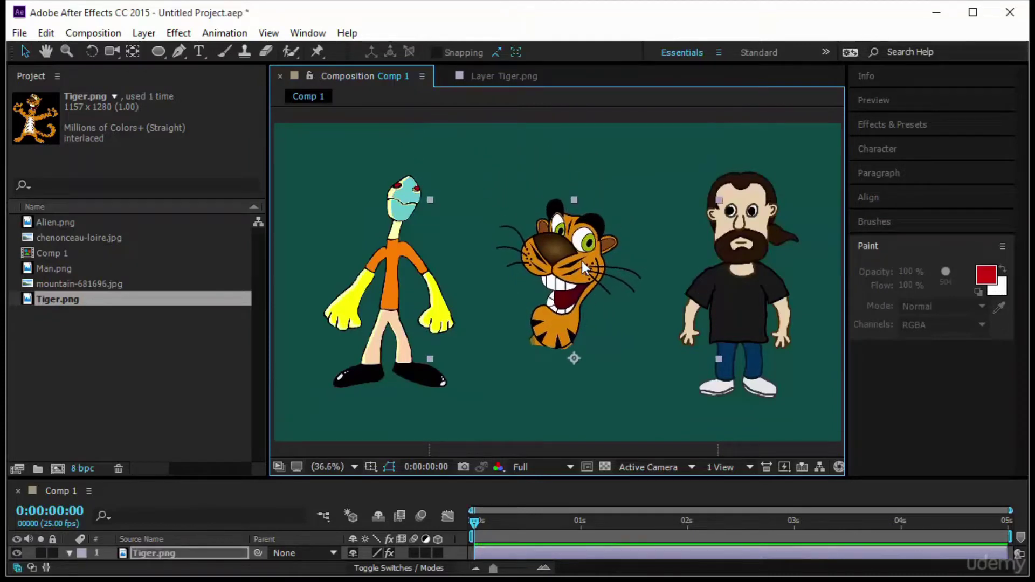
- Erase the leftover orange patch beside the tiger's neck in the Layer viewer and return to Comp 1
click(508, 75)
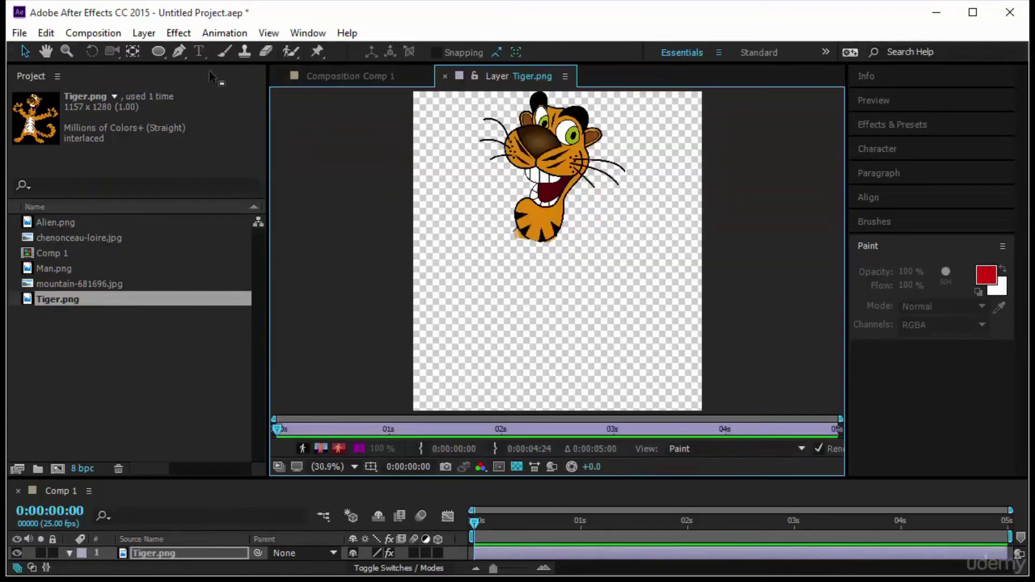
click(266, 51)
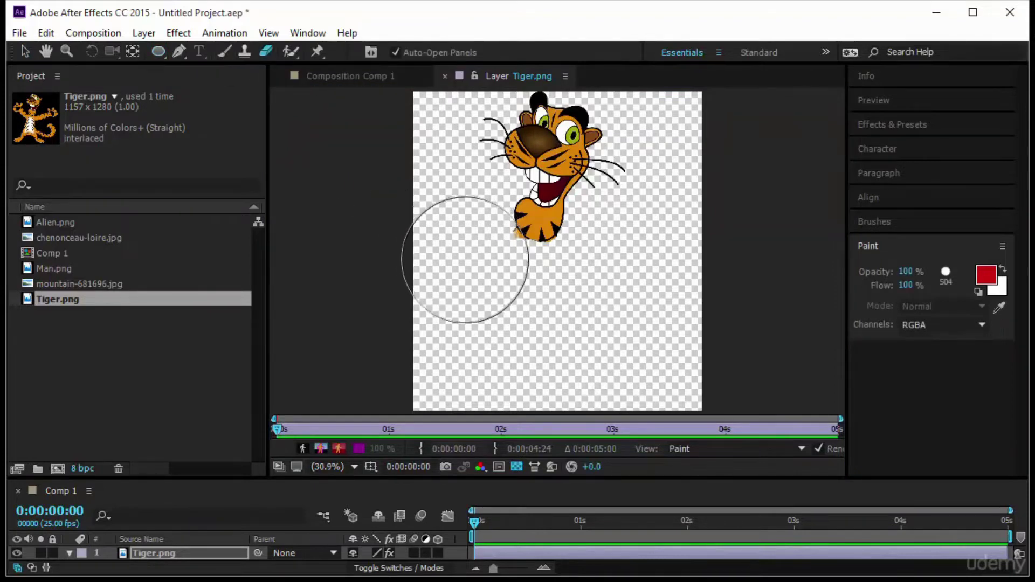
mouse_move(478, 269)
mouse_down()
mouse_move(490, 290)
mouse_move(479, 305)
mouse_up()
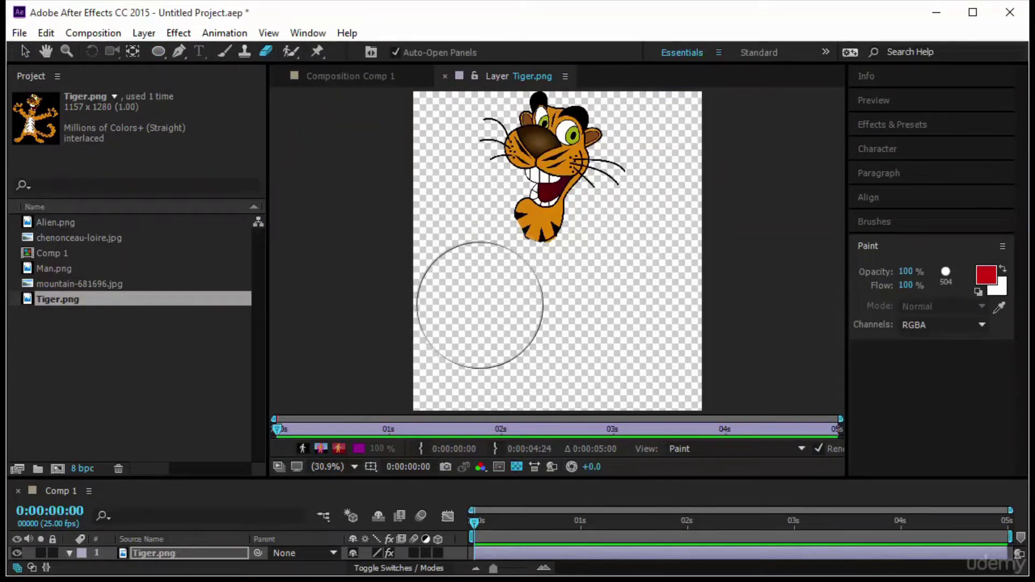
click(355, 74)
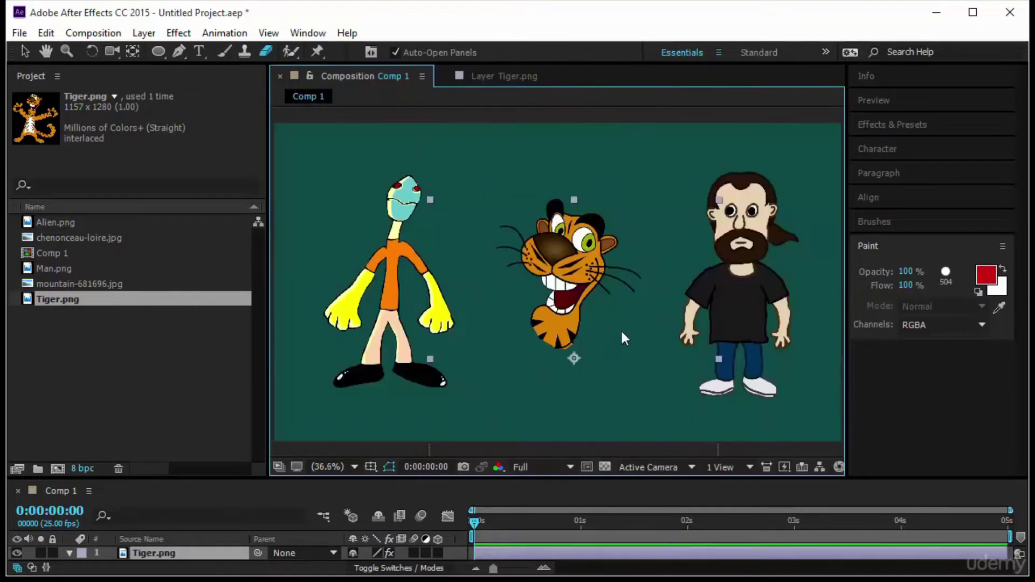
- Move the tiger head slightly up in Comp 1, keeping it between the alien and the man
drag(570, 287, 584, 258)
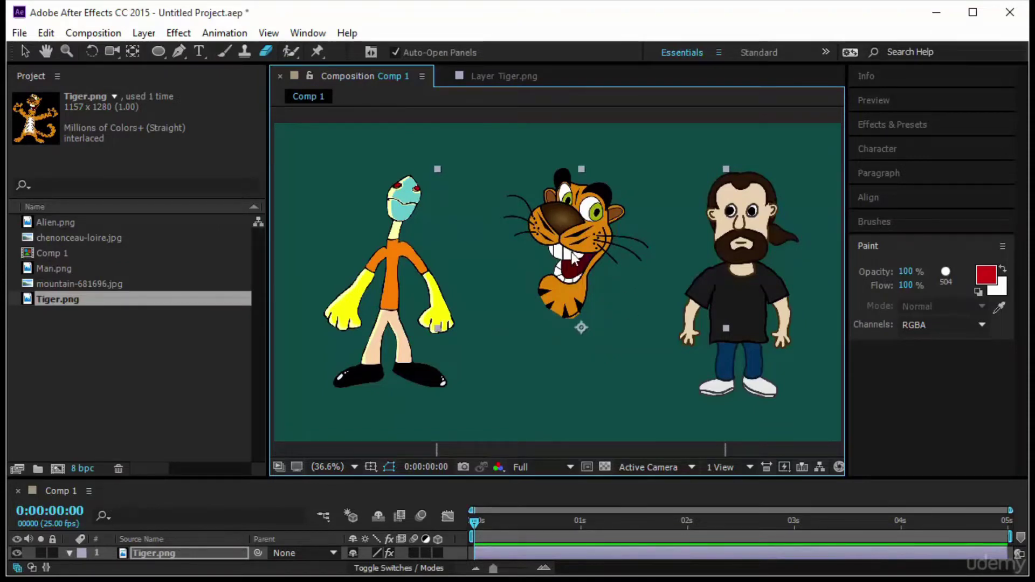
drag(572, 257, 561, 258)
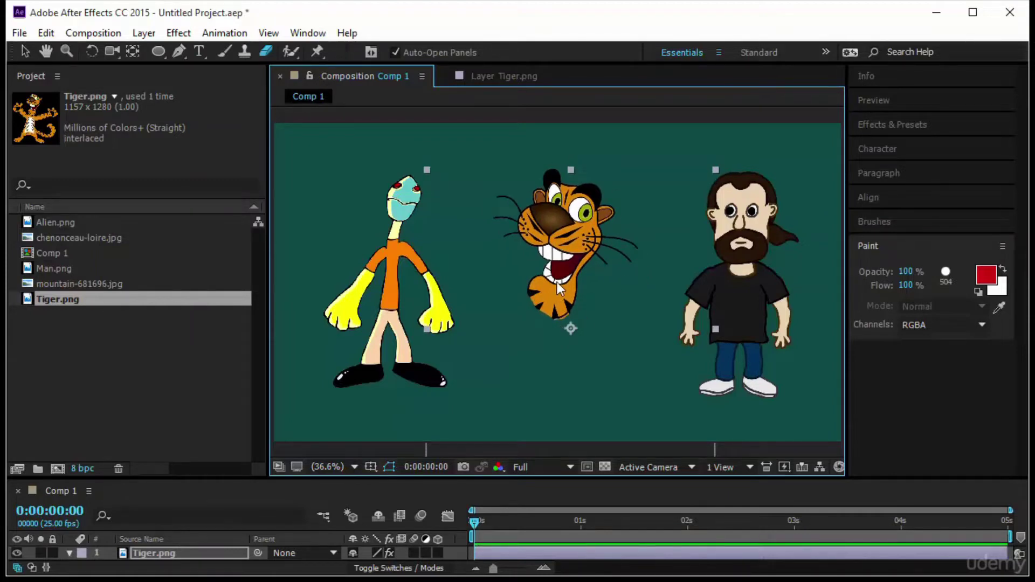
click(785, 267)
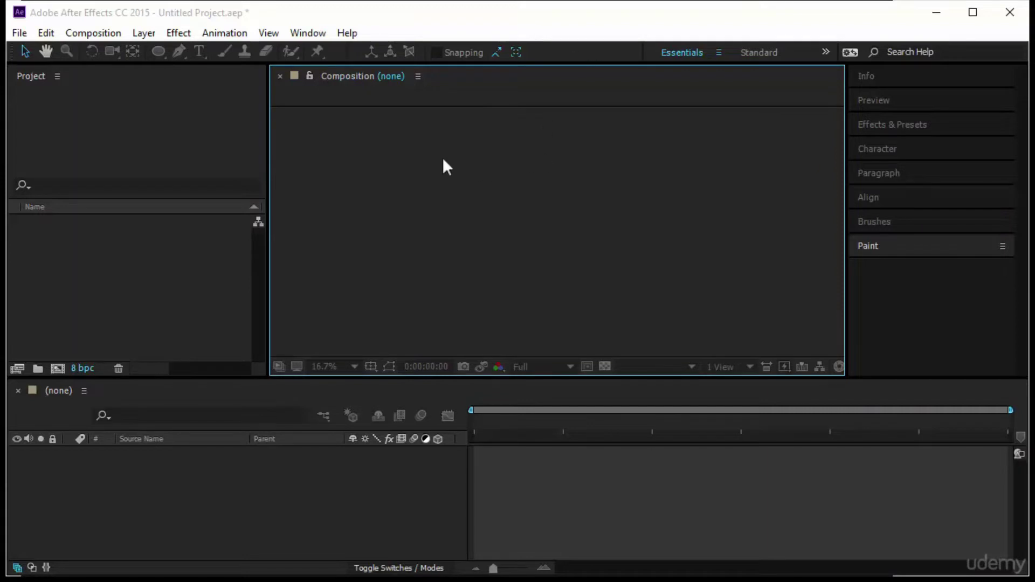
- Import x-inthepark.mov as footage into the empty project and create a composition from it in the timeline
right_click(179, 260)
click(140, 258)
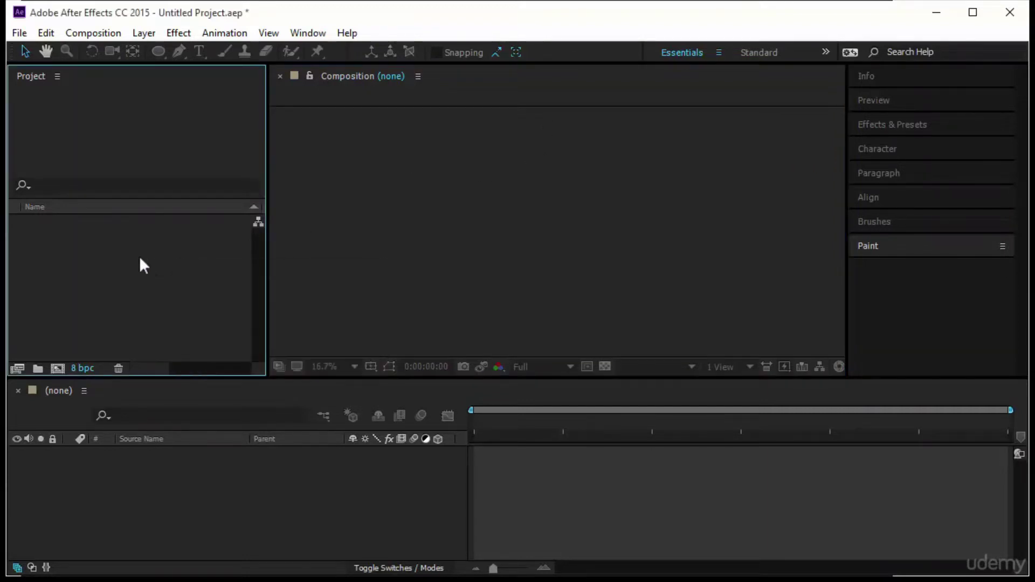
right_click(140, 257)
mouse_move(196, 340)
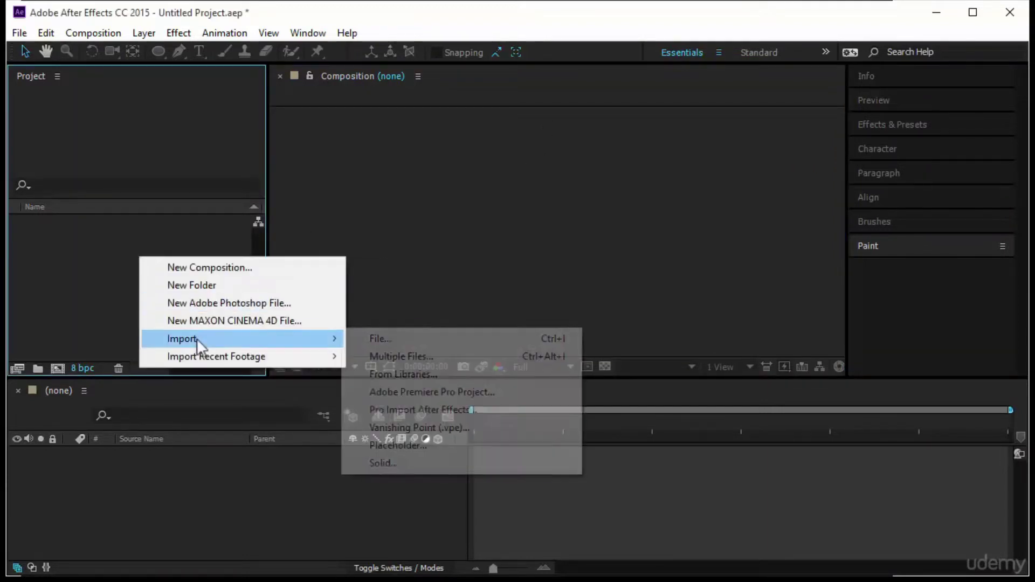
click(448, 340)
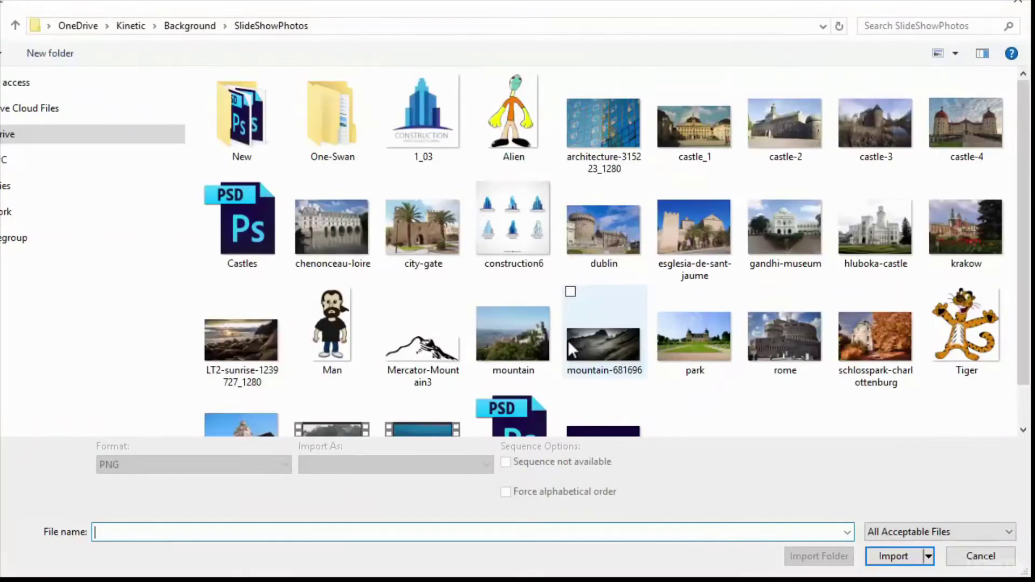
scroll(425, 405, down, 1)
click(425, 405)
click(326, 410)
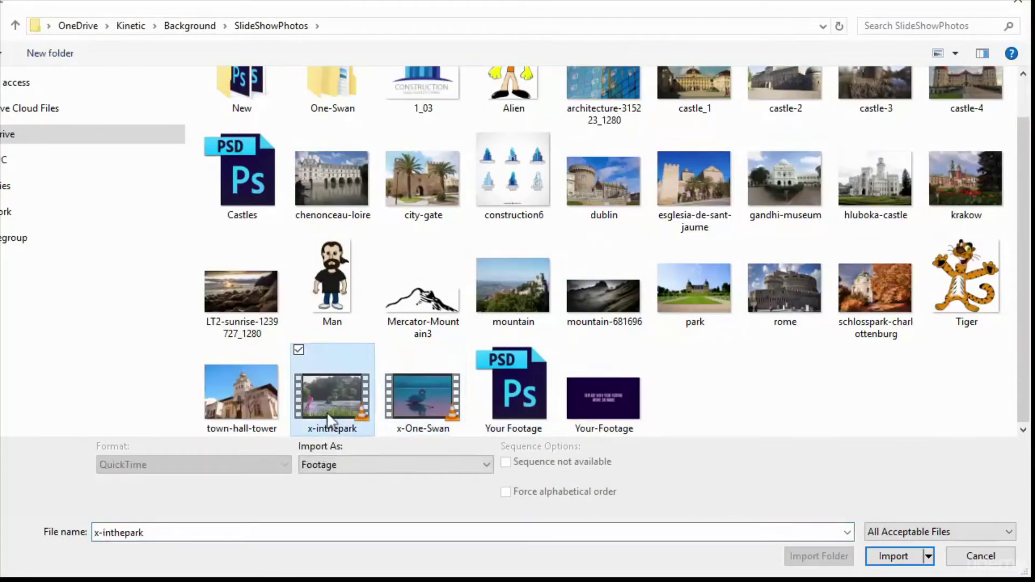
click(916, 556)
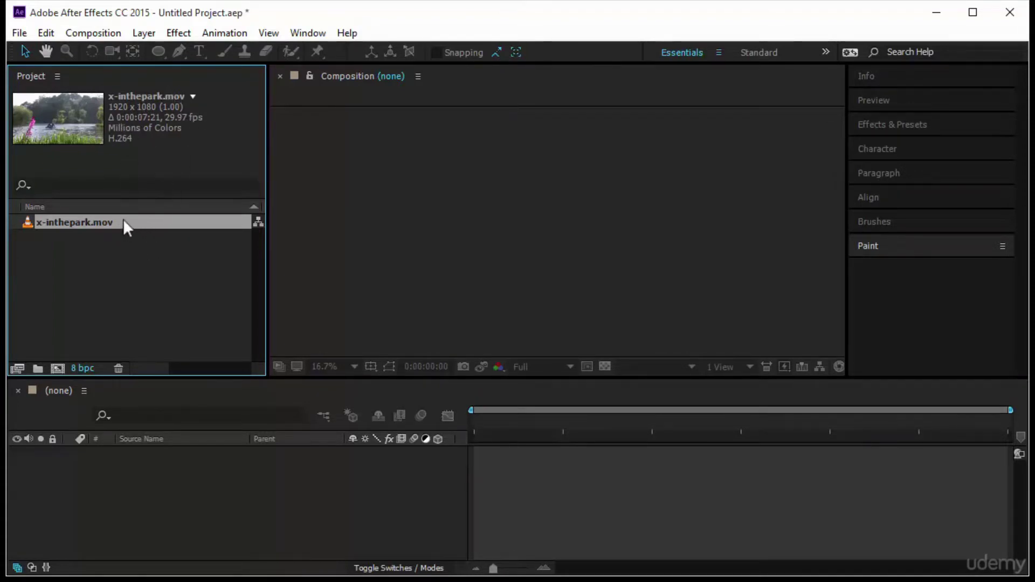
drag(122, 218, 146, 473)
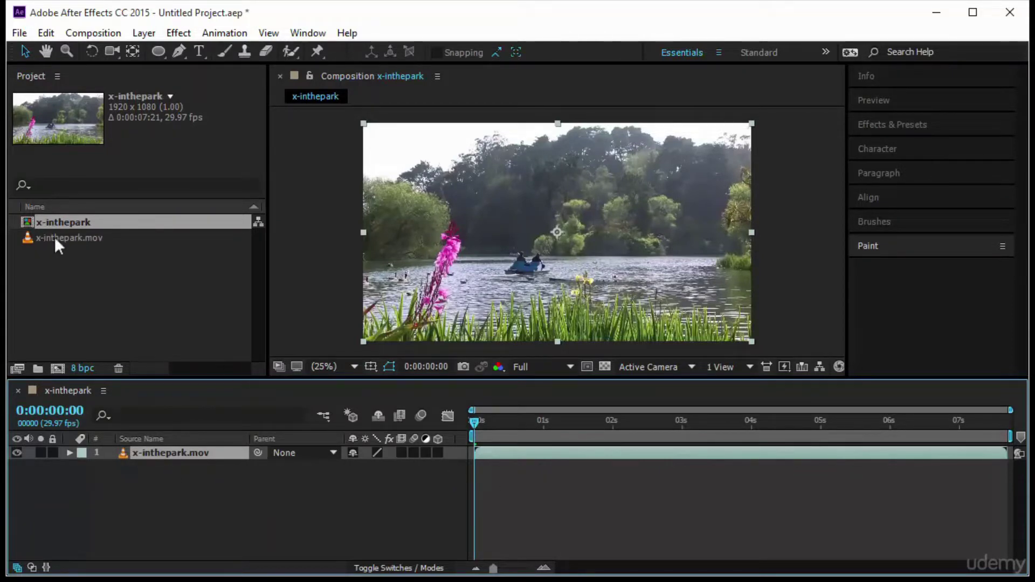
- Rename the x-inthepark composition as MyMovie
click(62, 222)
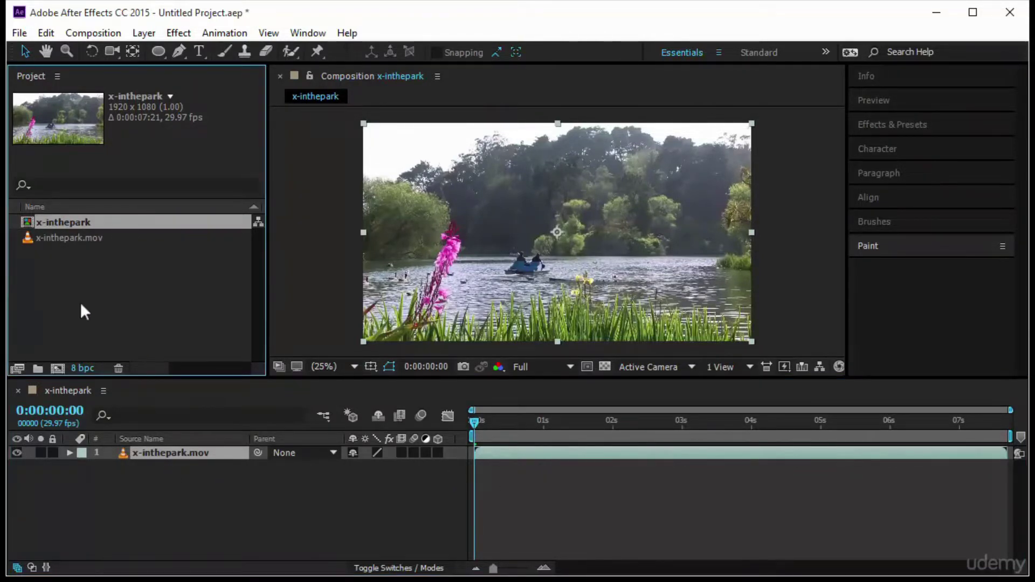
key(Return)
text(M)
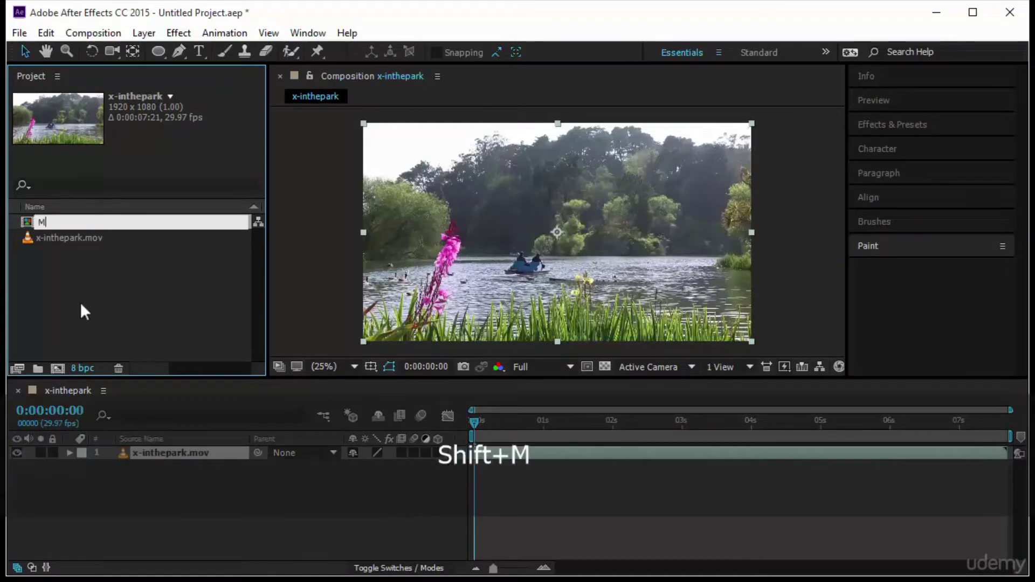
text(yMovie)
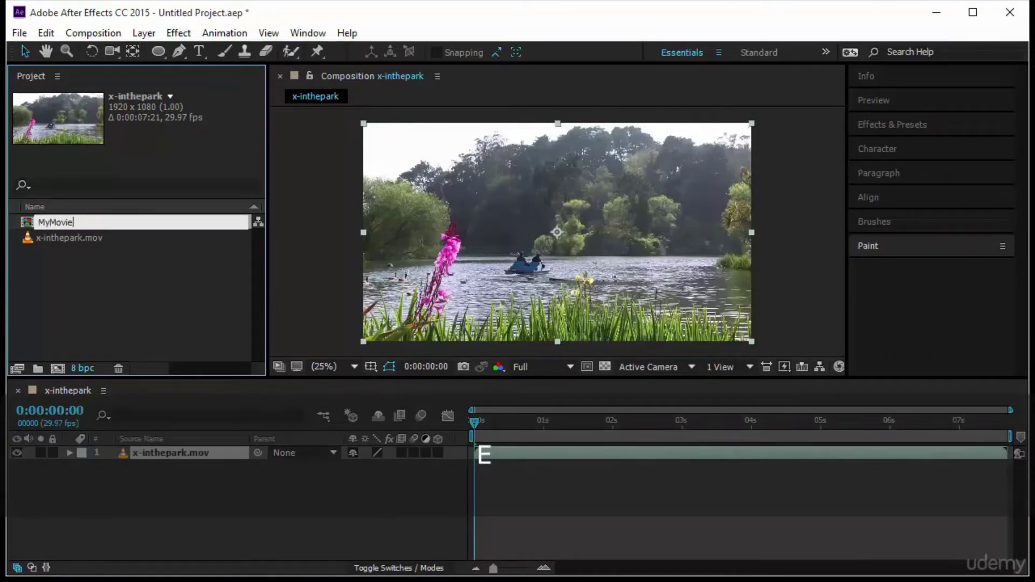
key(Return)
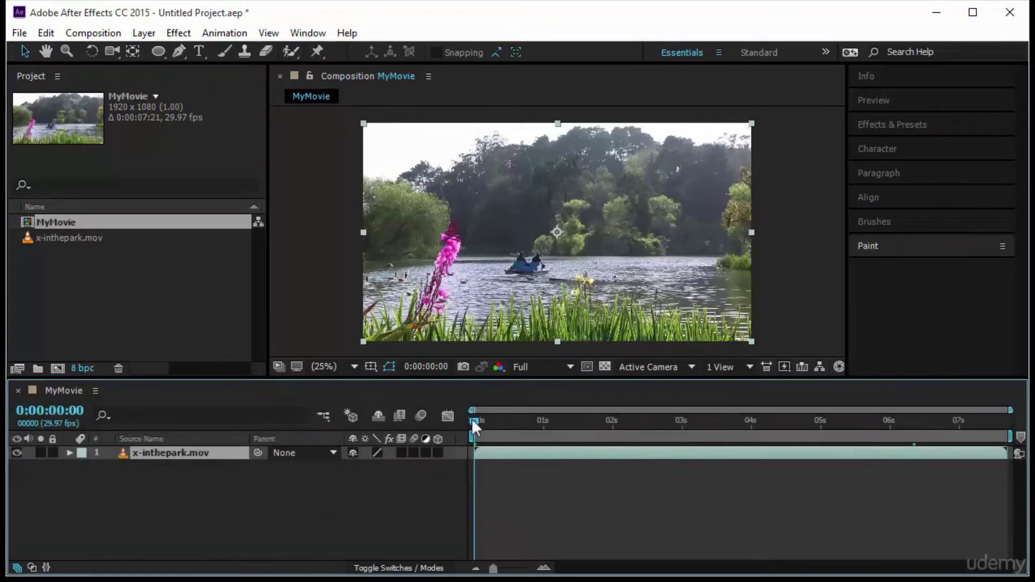
- Scrub through the start of the MyMovie composition, return to its first frame and preview the playback
drag(476, 423, 578, 422)
key(Home)
click(907, 107)
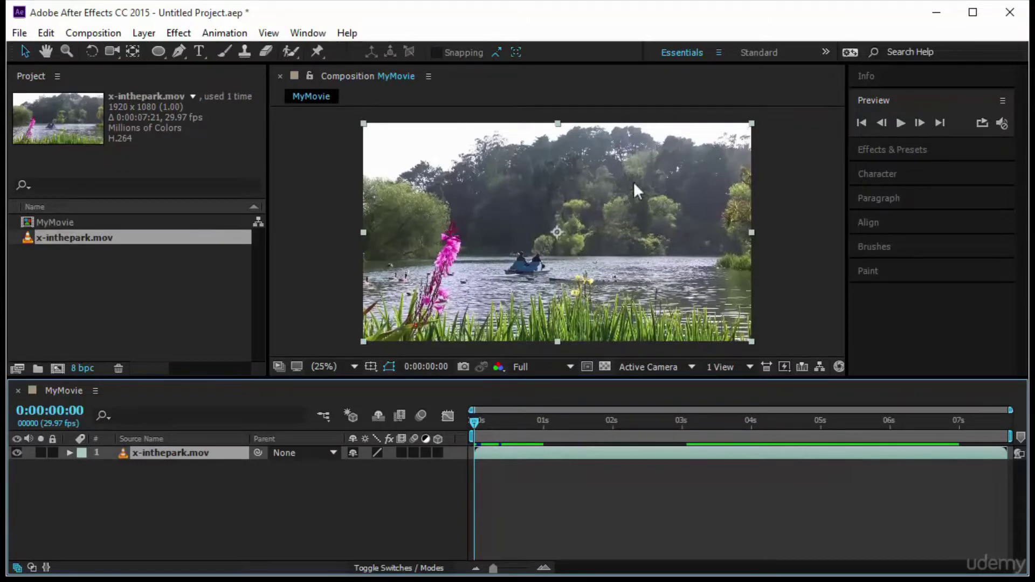
key(space)
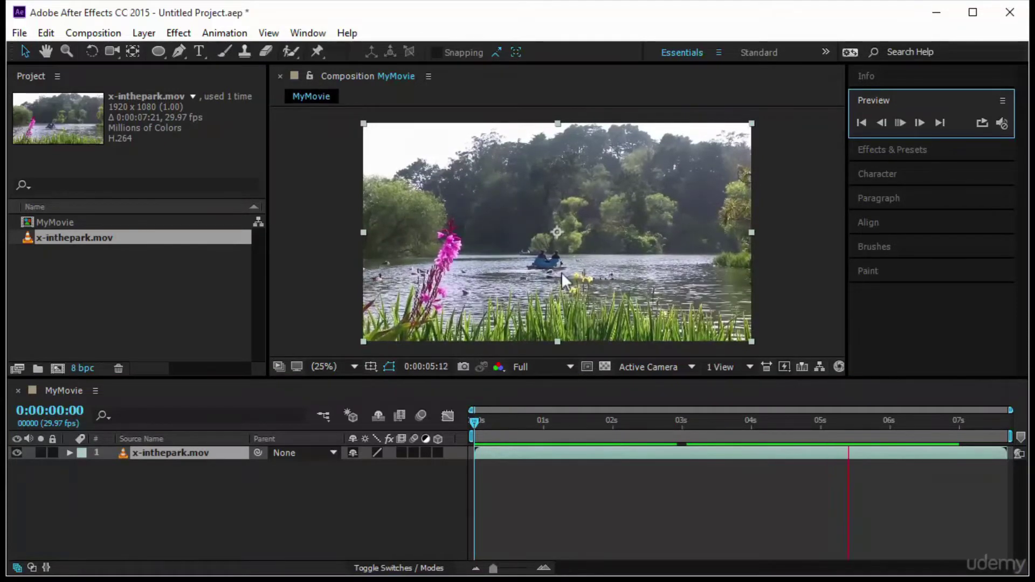
click(591, 492)
- Import x-One-Swan.mp4 from the SlideShowPhotos folder into the project as footage
right_click(134, 270)
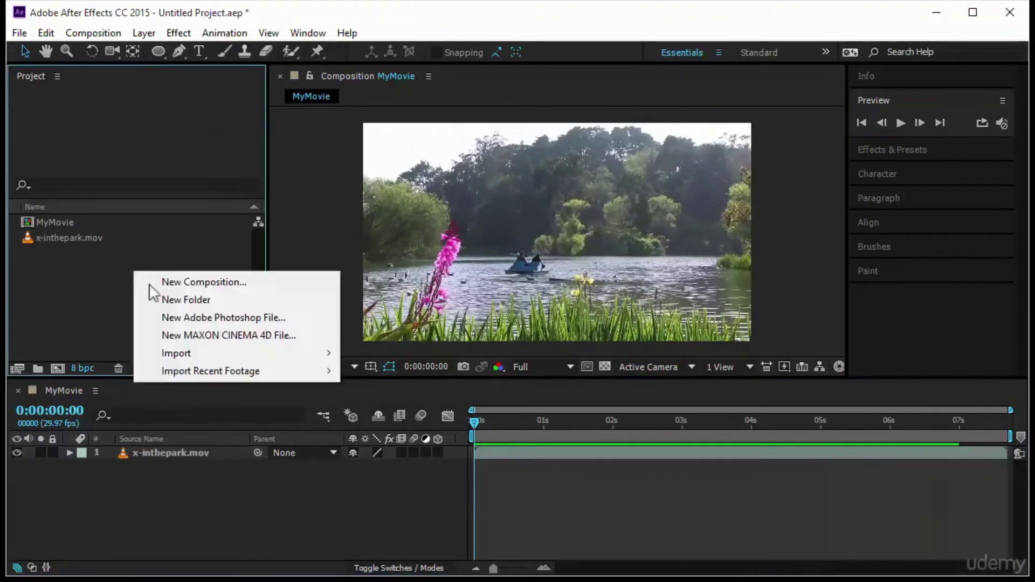
mouse_move(188, 353)
click(418, 351)
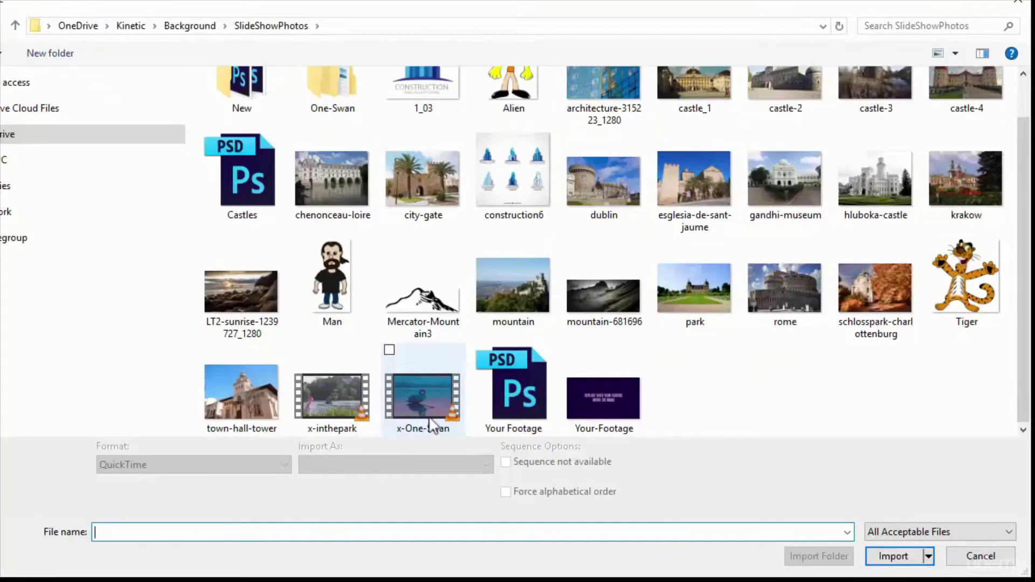
click(432, 426)
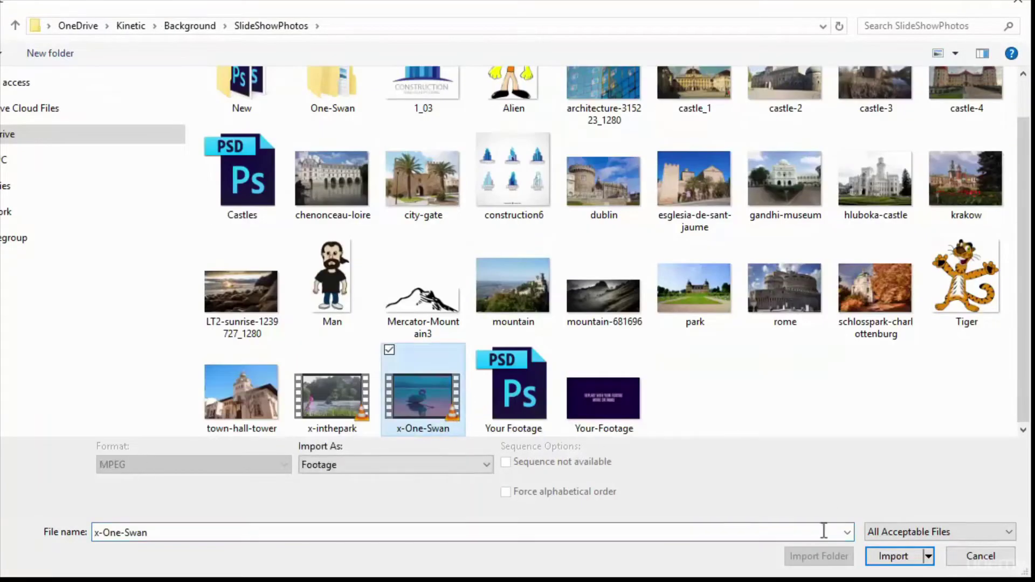
click(893, 557)
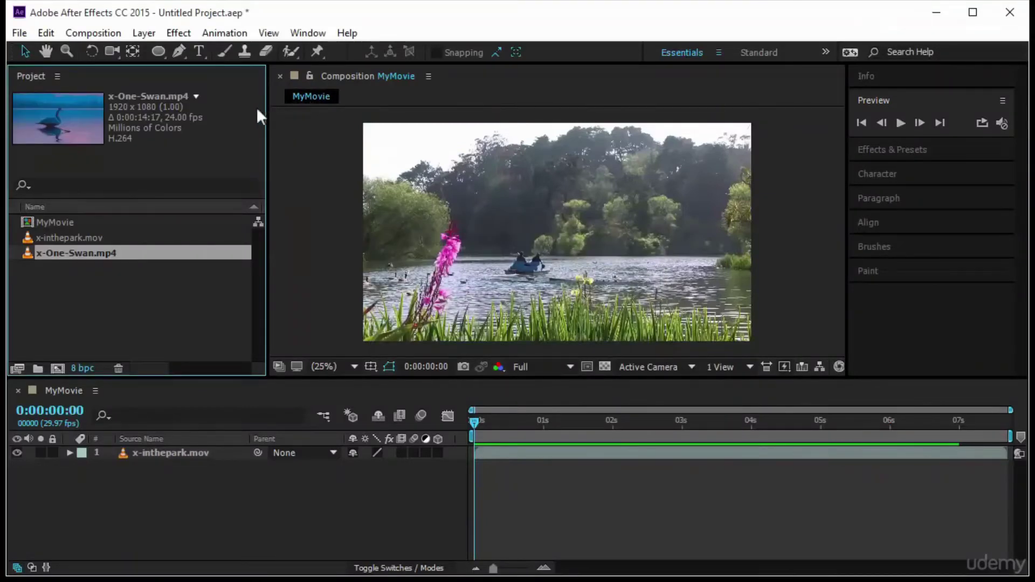
- Add x-One-Swan.mp4 to the MyMovie timeline starting at about 1 second, stack it above x-inthepark.mov and preview
click(82, 236)
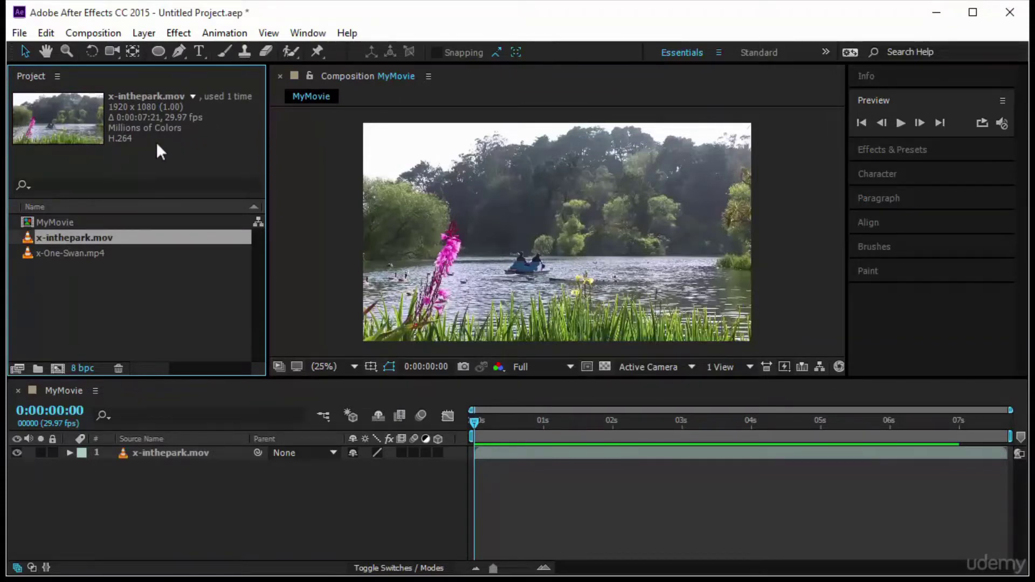
click(82, 256)
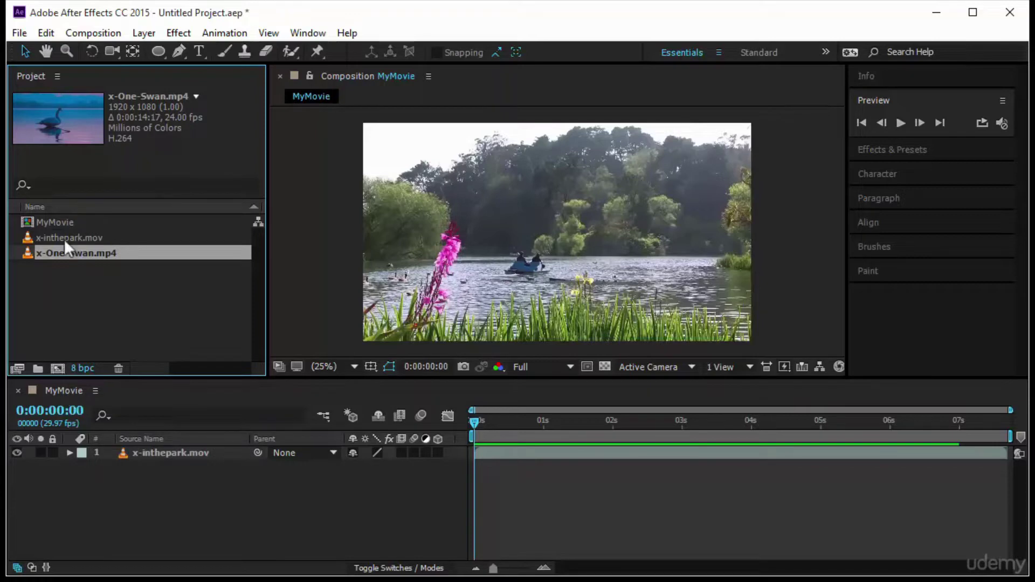
click(157, 451)
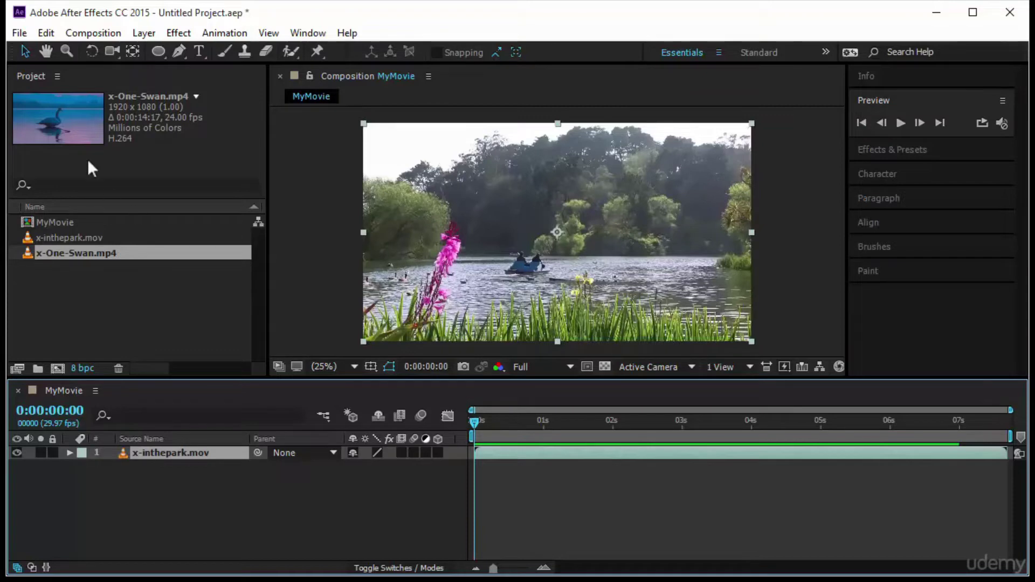
mouse_move(58, 121)
mouse_down()
mouse_move(172, 456)
mouse_move(173, 445)
mouse_move(397, 427)
mouse_move(619, 431)
mouse_move(612, 454)
mouse_move(542, 460)
mouse_up()
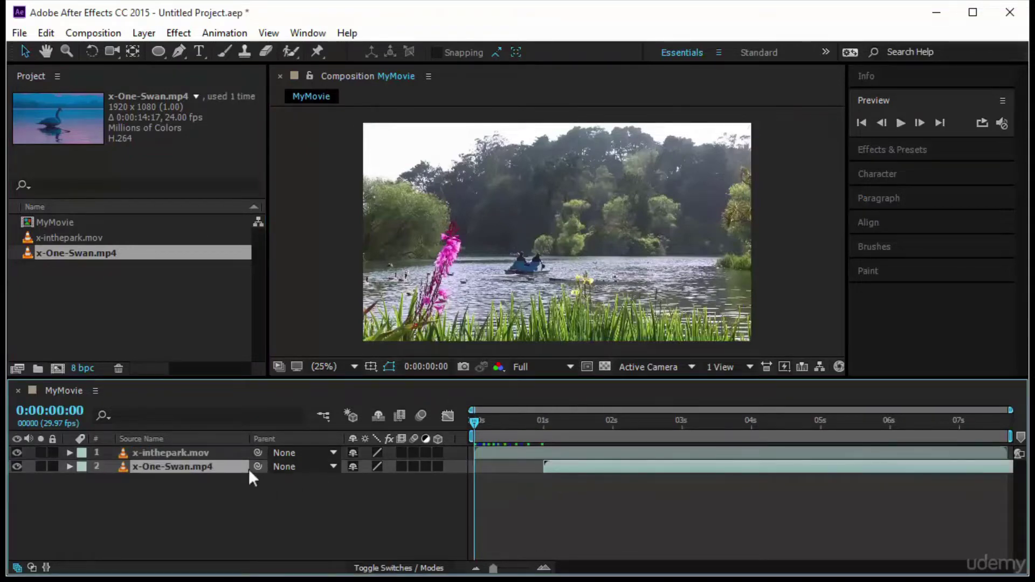
drag(217, 465, 218, 450)
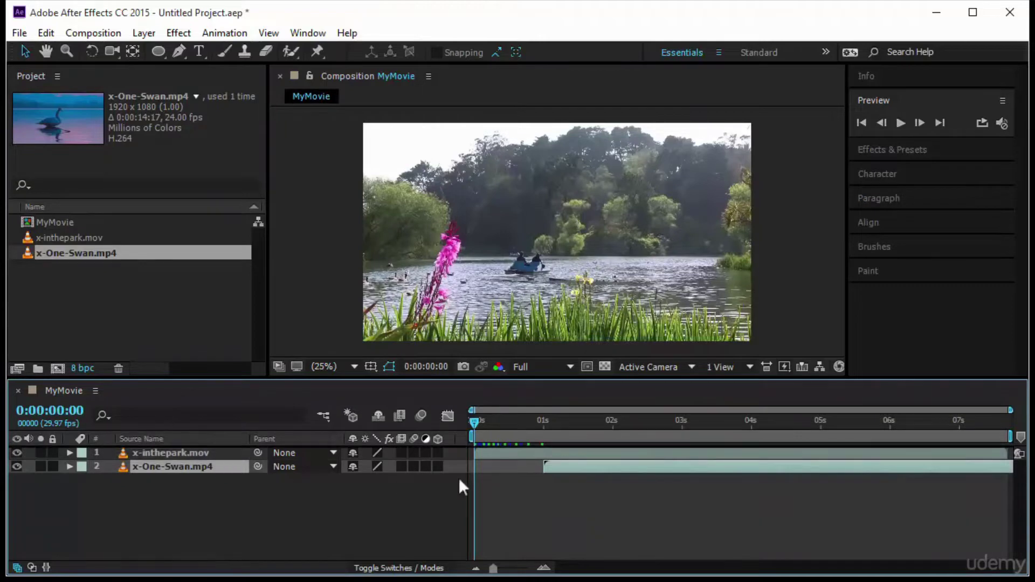
click(899, 123)
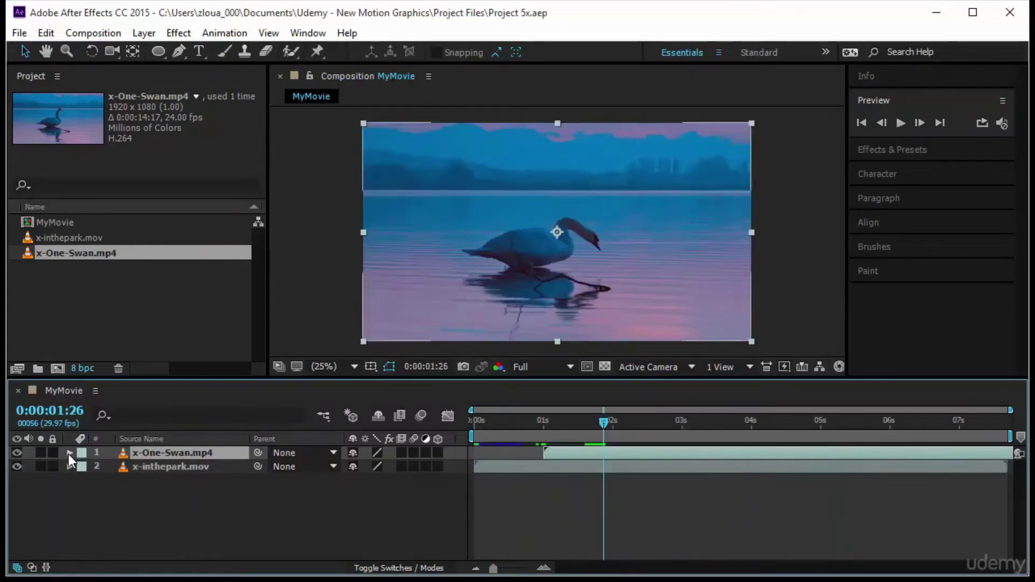
- Shift the x-One-Swan.mp4 layer to start at the beginning of the timeline and set its scale to 50%
click(68, 454)
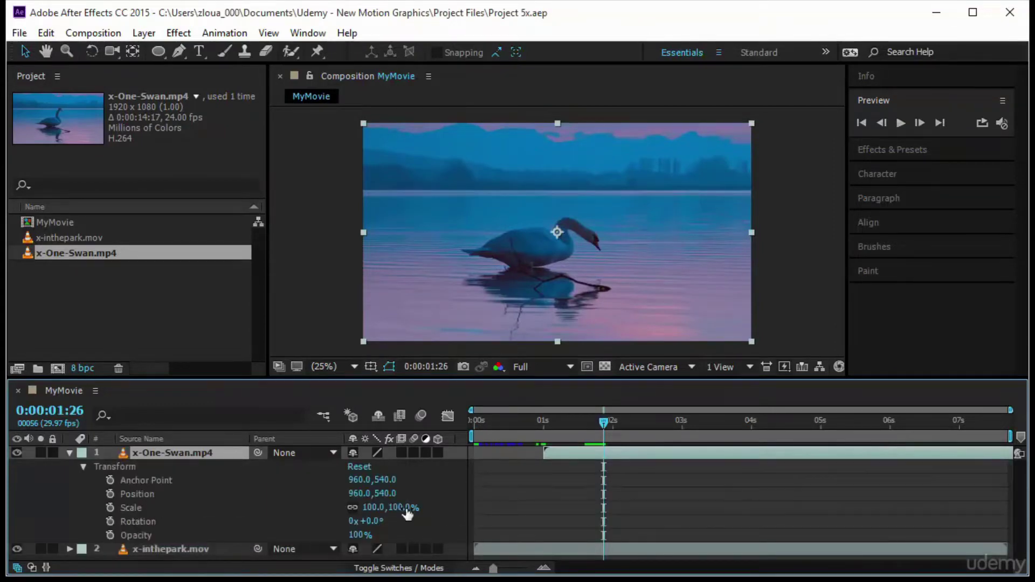
mouse_move(406, 515)
mouse_down()
mouse_move(396, 513)
mouse_move(420, 512)
mouse_up()
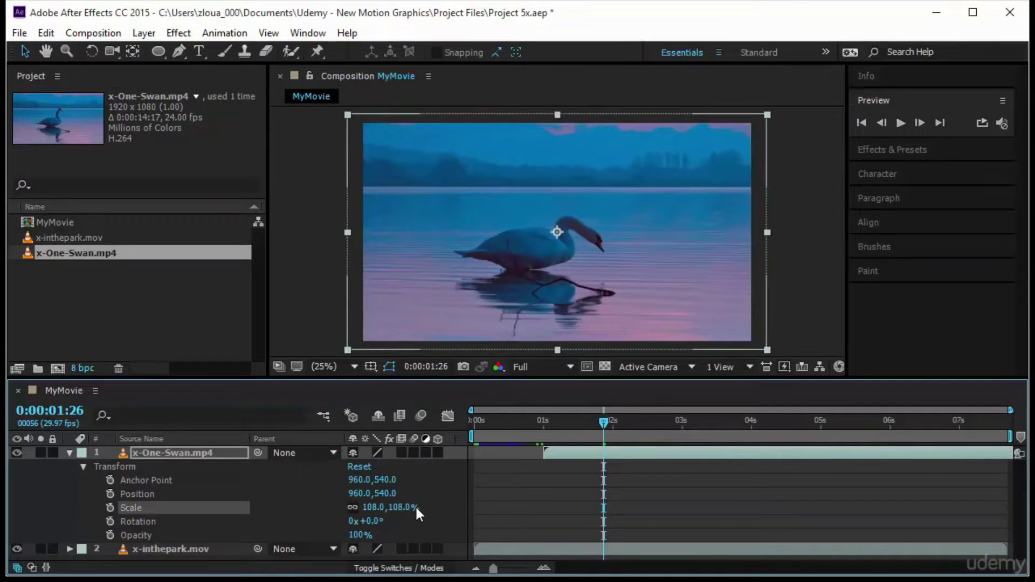
key(ctrl+z)
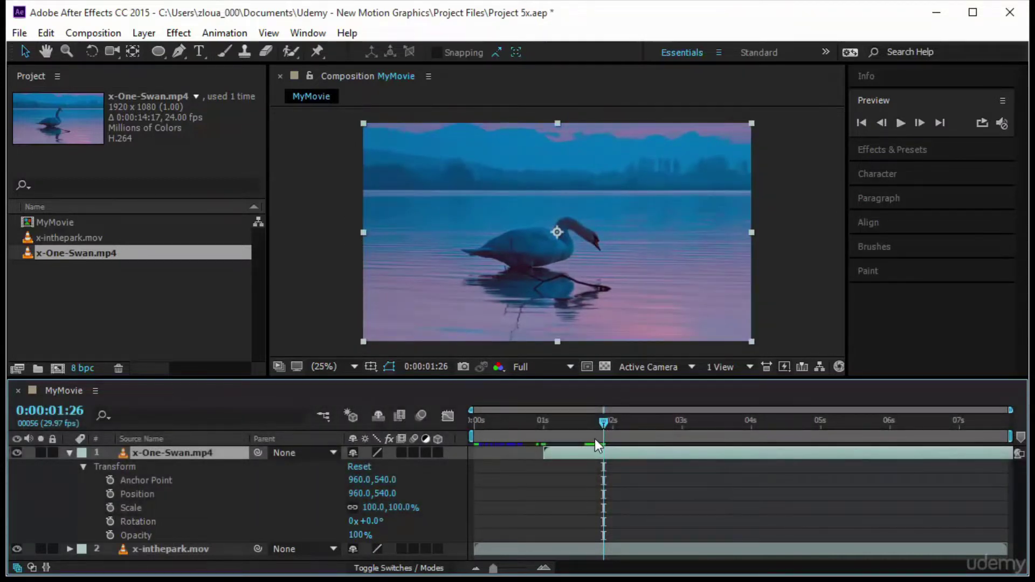
drag(554, 455, 509, 458)
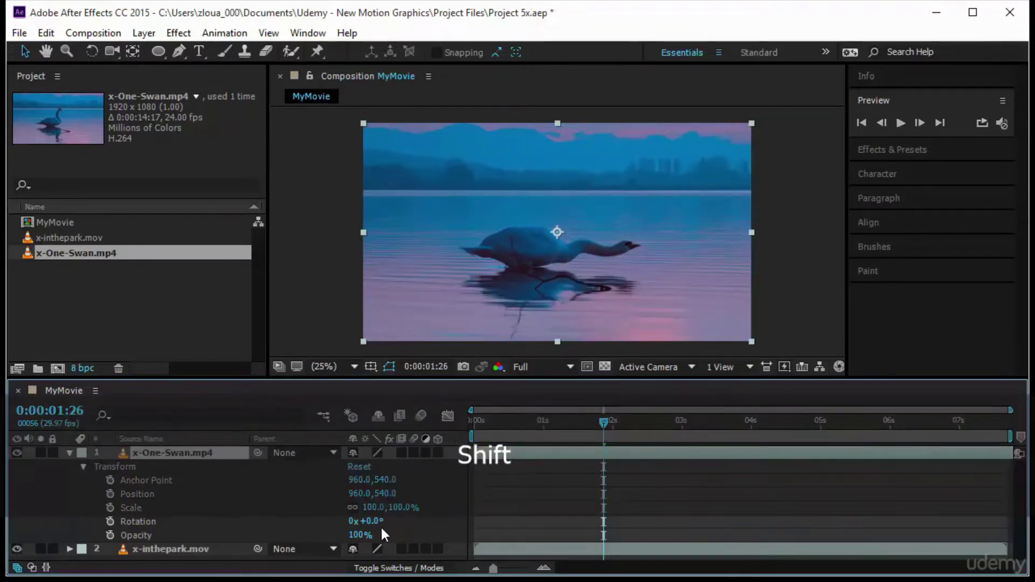
click(374, 507)
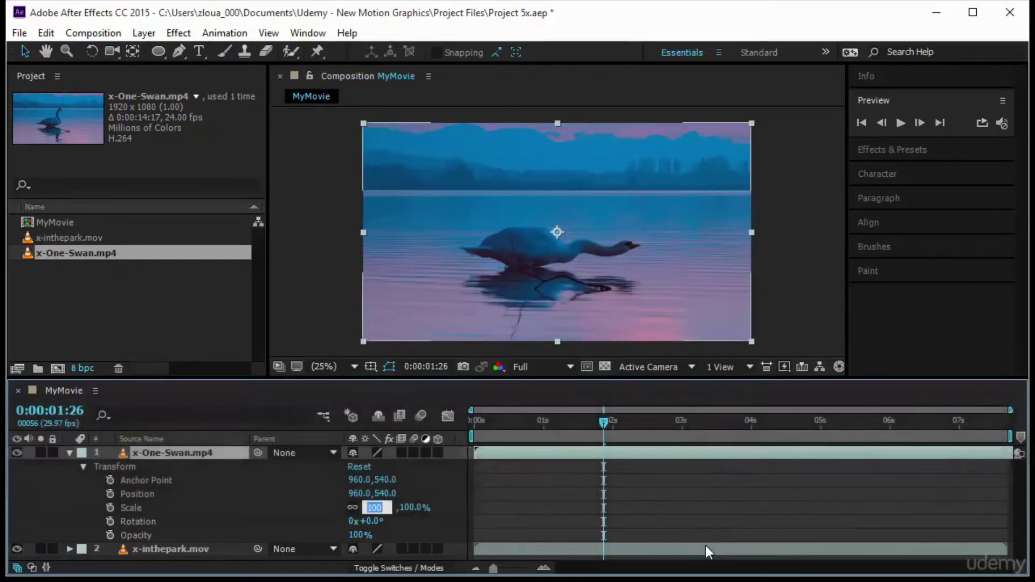
text(50)
key(Return)
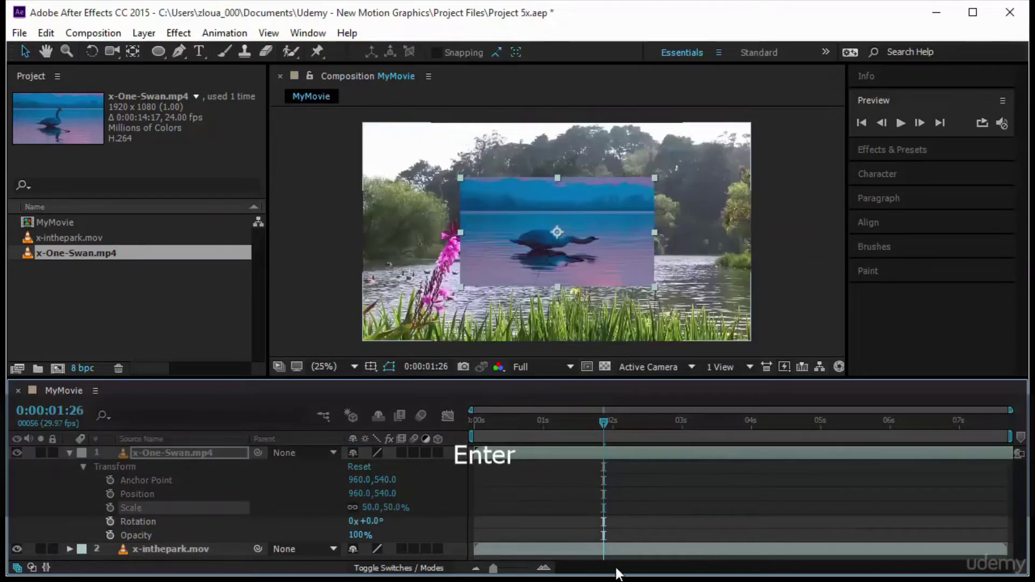
- Set the scale of the x-inthepark.mov layer to 50%
click(69, 548)
click(377, 526)
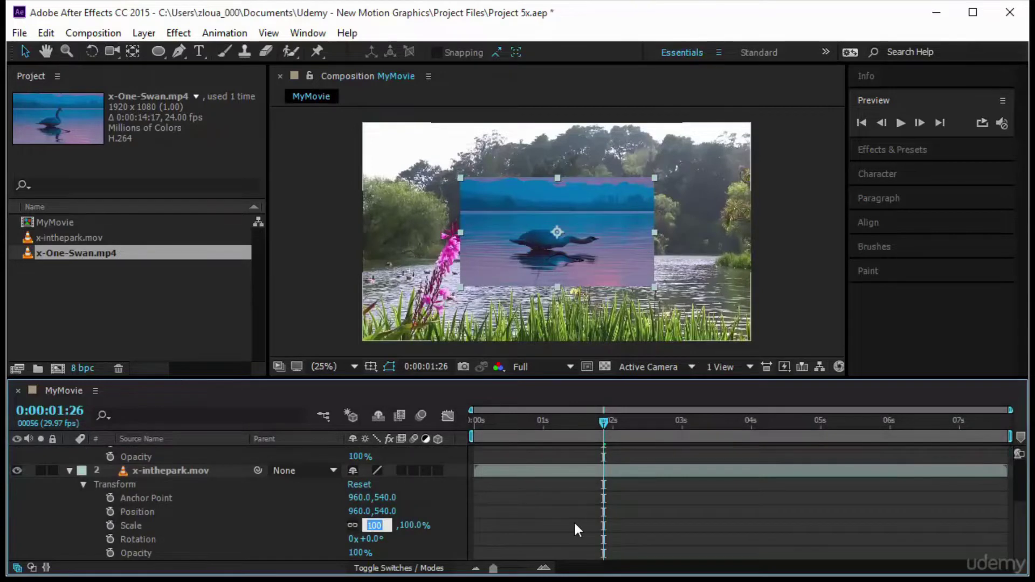
text(50)
key(Return)
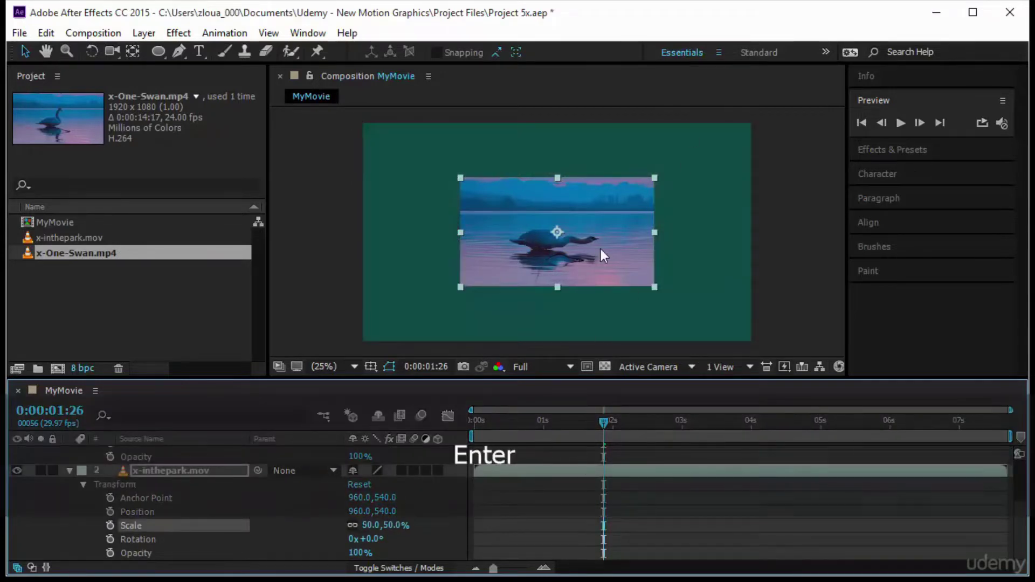
- Arrange the park clip in the frame's upper-right quarter and the swan clip in its lower-left quarter, and collapse both layers' properties
drag(601, 253, 497, 288)
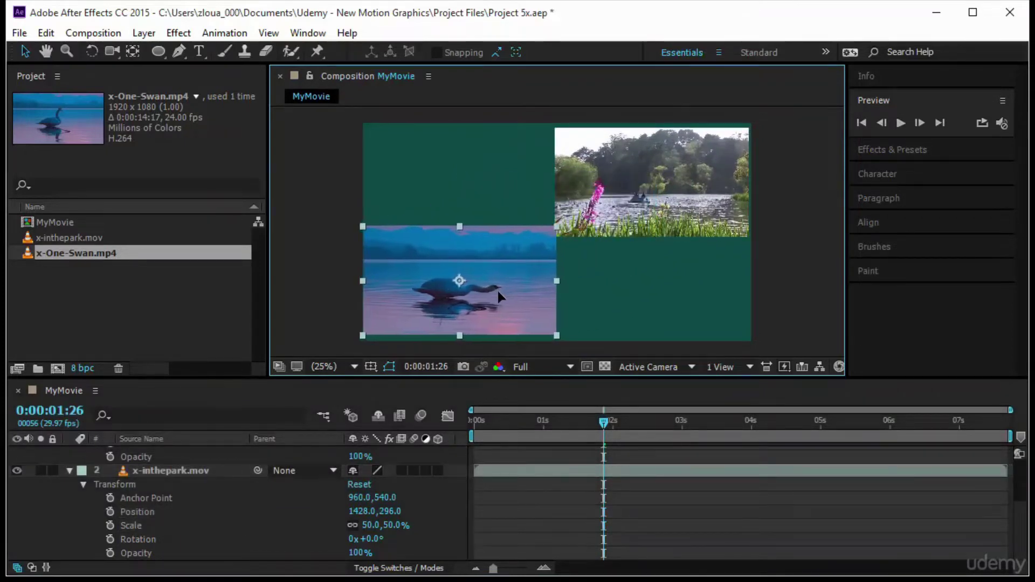
click(144, 470)
key(ctrl+a)
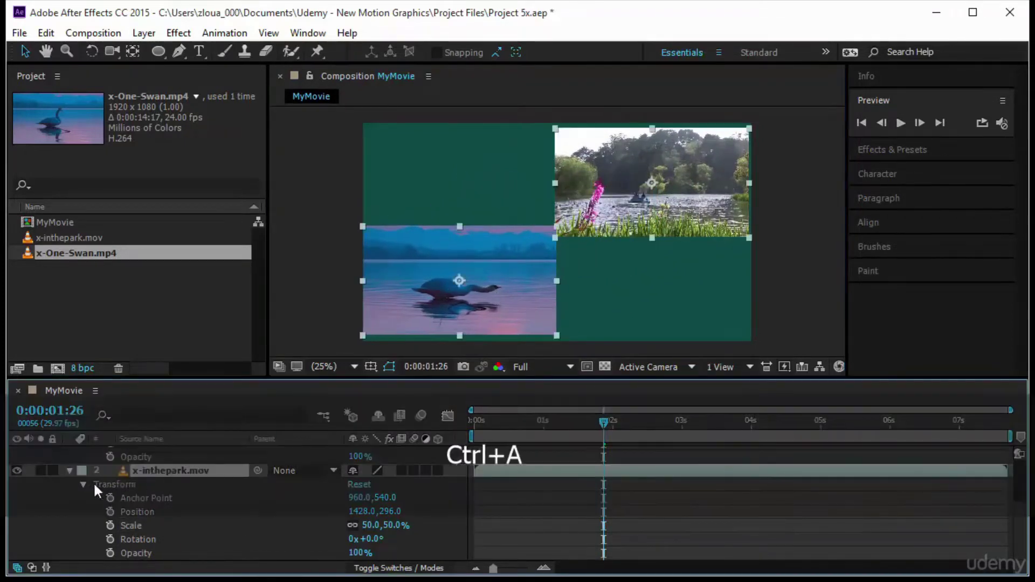
click(70, 470)
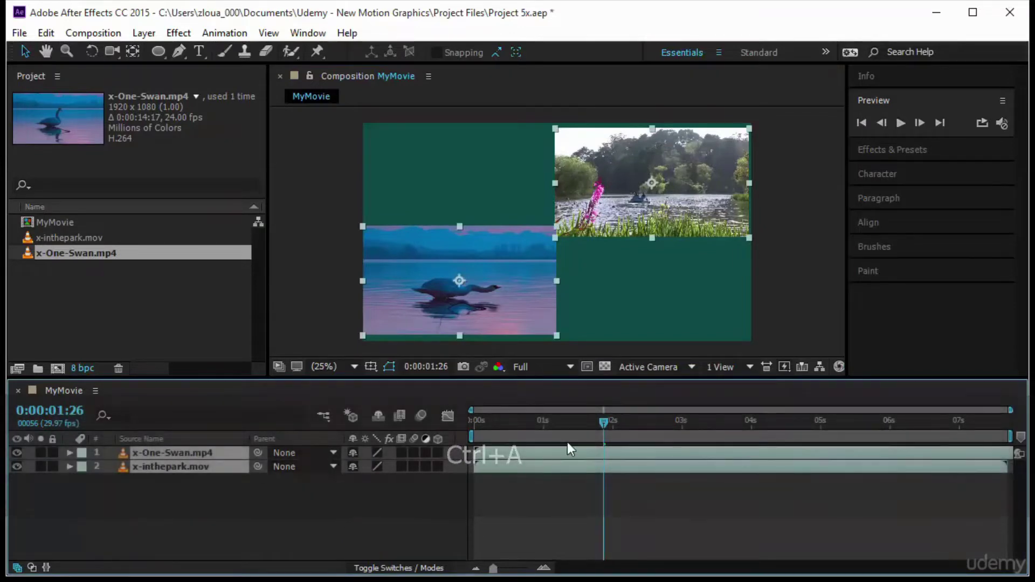
- Preview both clips from the first frame and check the playback frame rate in the Info readout
drag(602, 422, 473, 423)
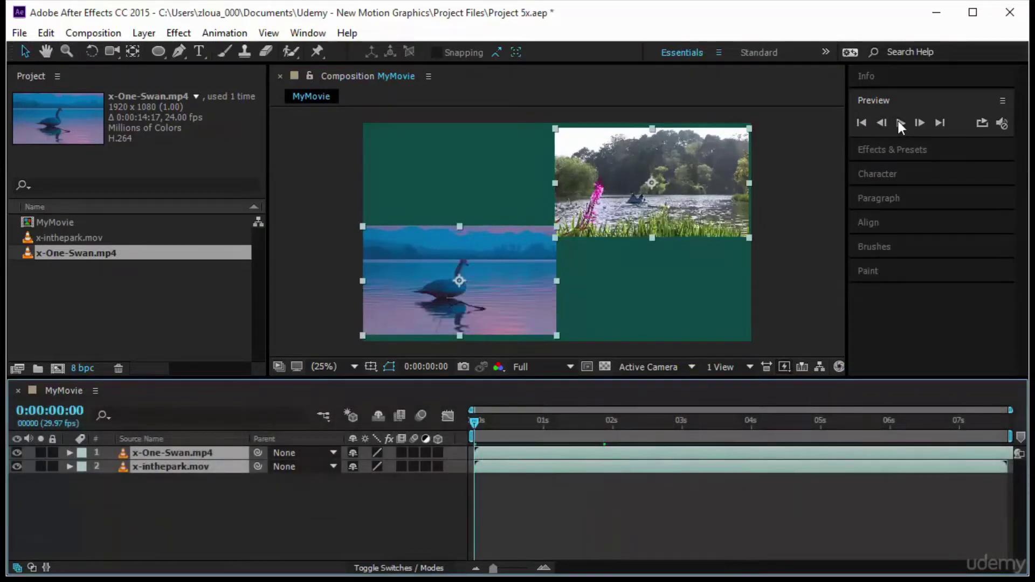
key(space)
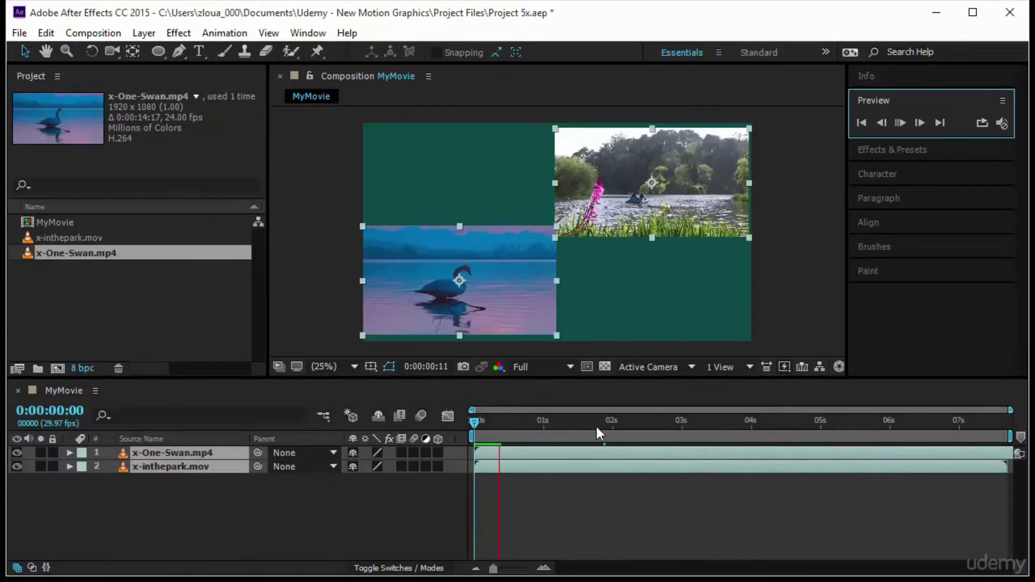
click(910, 74)
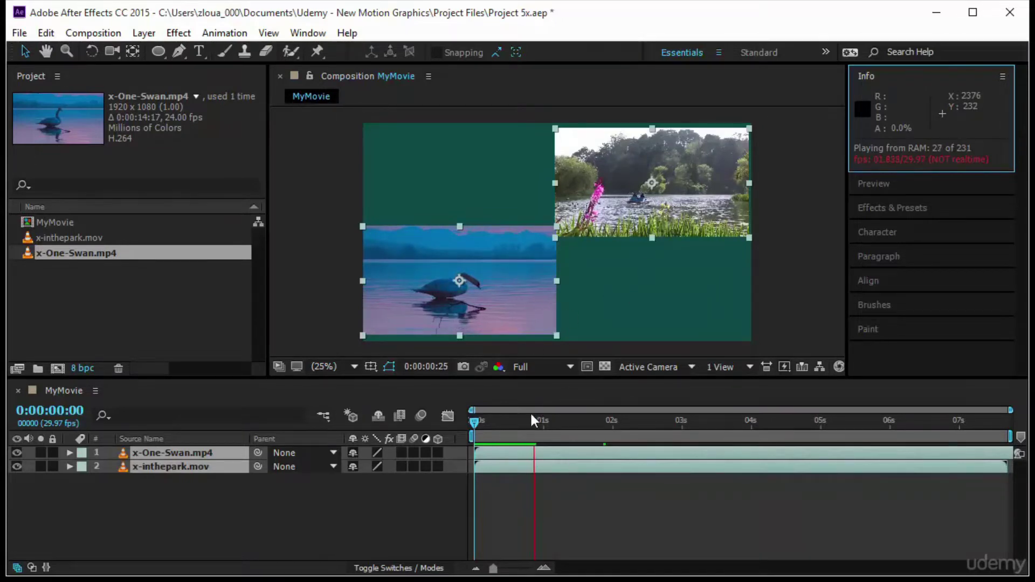
click(477, 425)
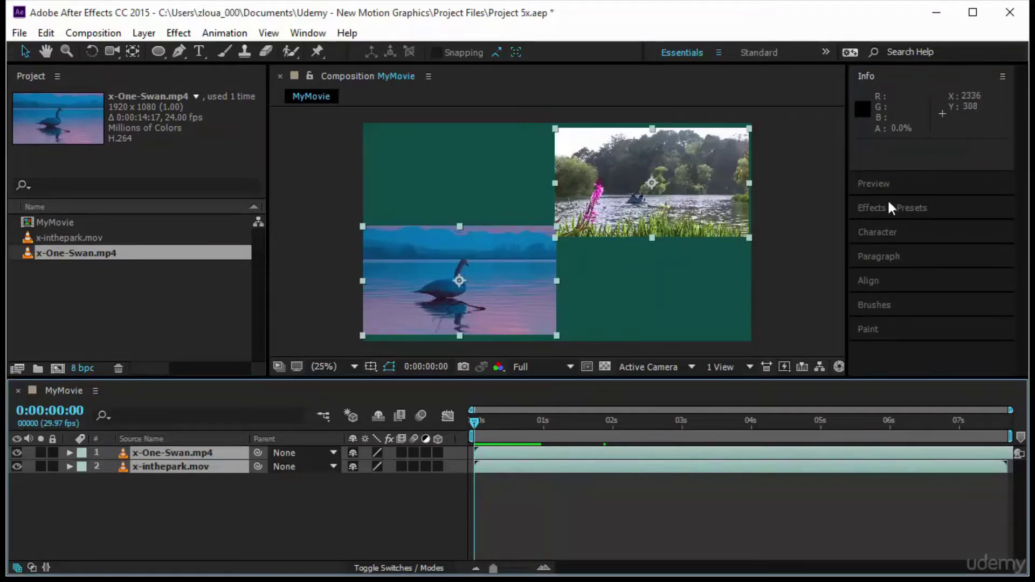
click(896, 185)
click(899, 122)
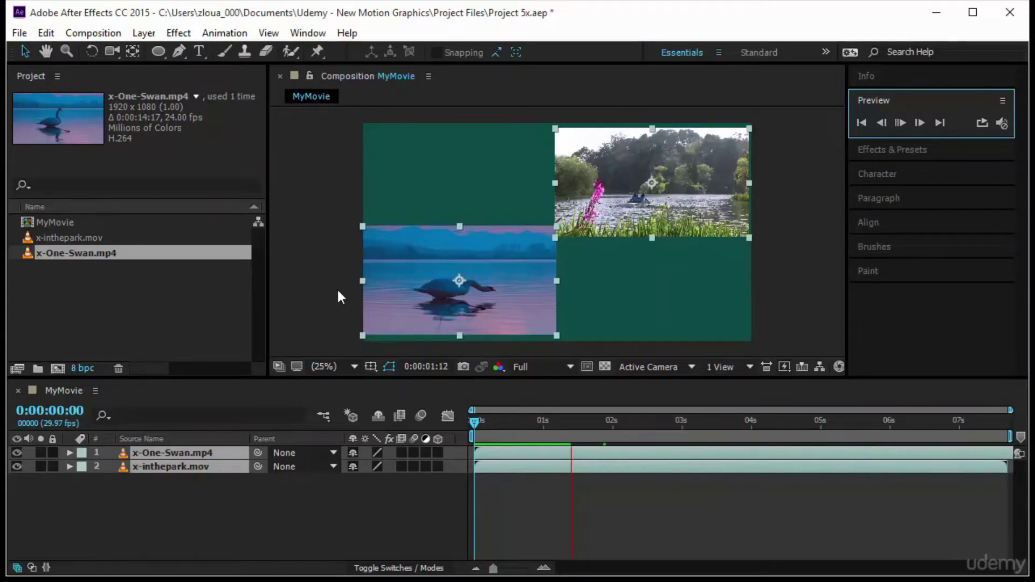
- Move the swan clip slightly down to align with the bottom edge of the frame
click(199, 492)
drag(439, 305, 439, 315)
- Reveal the opacity of both layers, enable opacity keyframing at the first frame and set both values to 0%
drag(210, 504, 210, 445)
key(t)
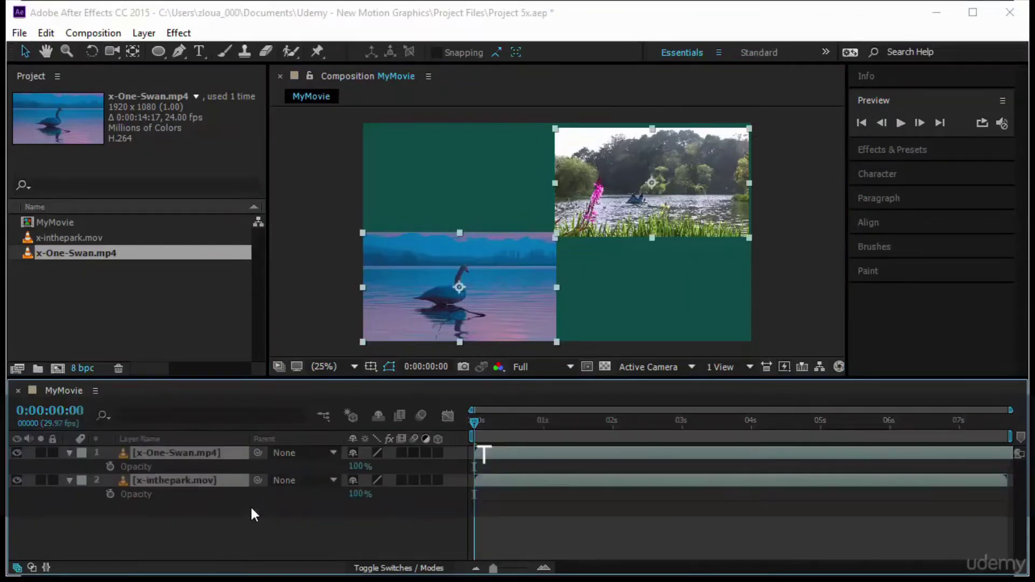
click(110, 467)
click(111, 493)
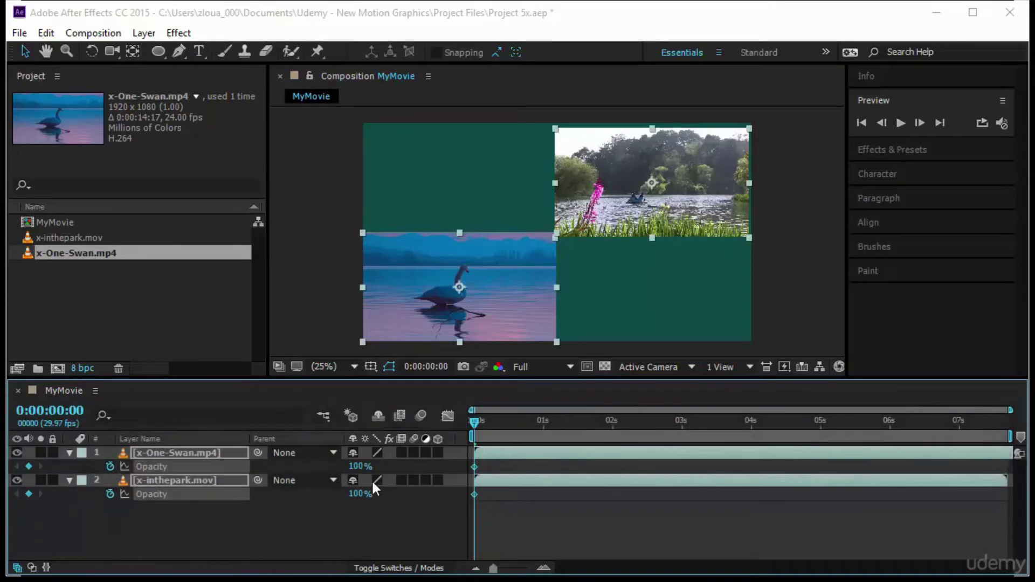
click(359, 466)
text(0)
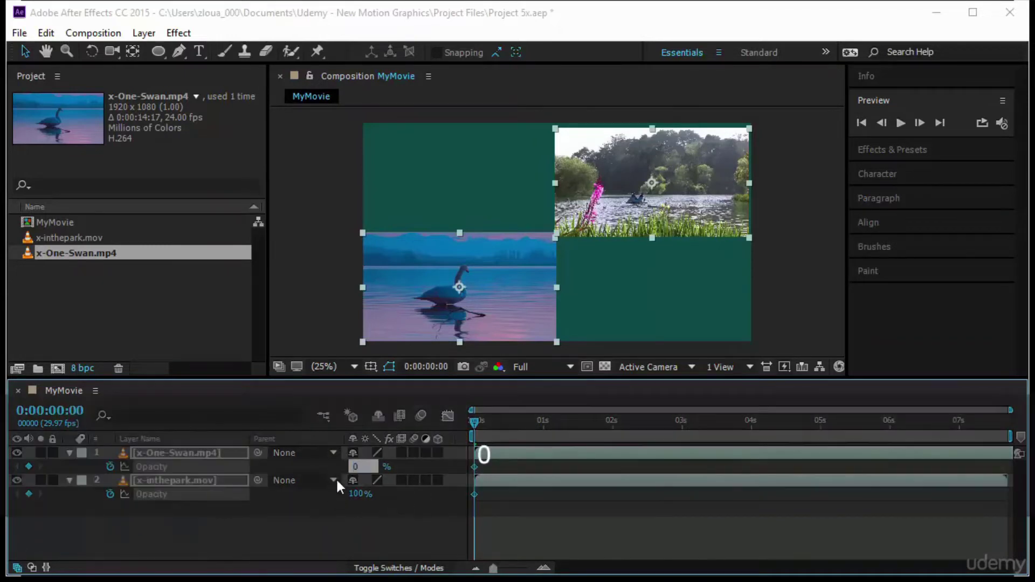
key(Return)
- Shift the swan clip to start before the one-second mark and add a 100% opacity keyframe near the park clip's start
drag(495, 450, 551, 450)
drag(474, 428, 486, 426)
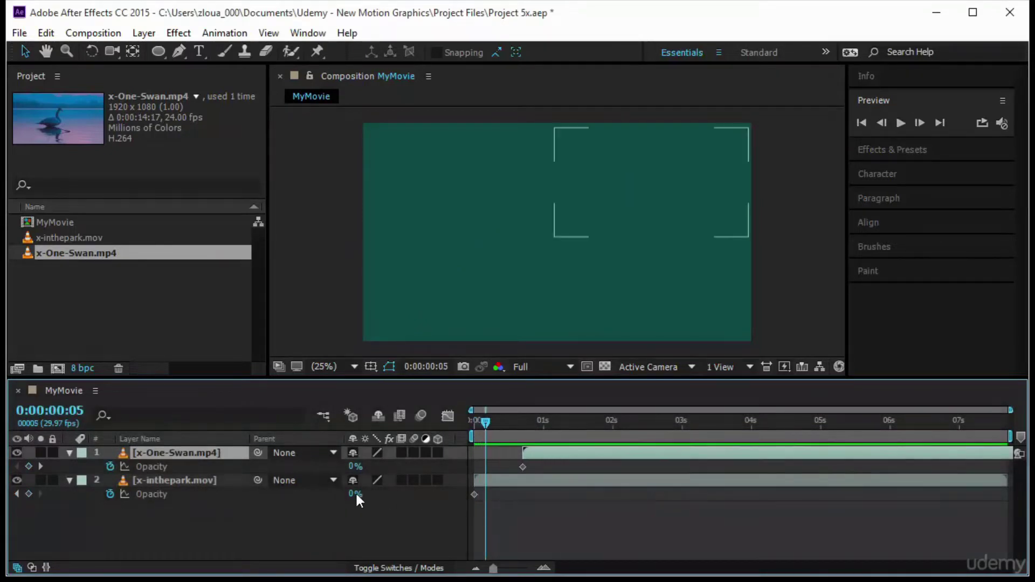
drag(354, 492, 489, 494)
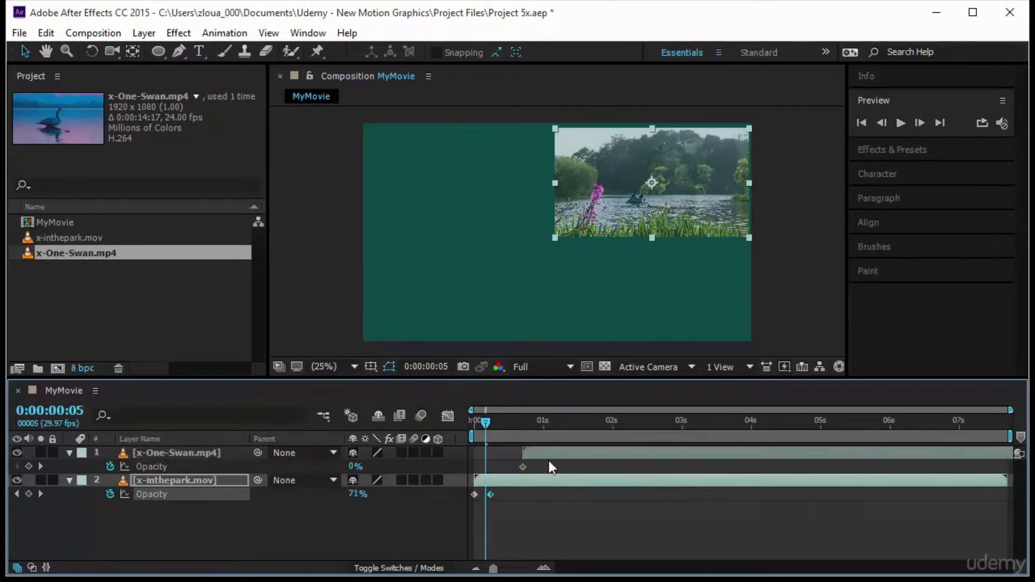
- Delay the swan clip to start shortly after the one-second mark and set its opacity to 100% at 0:00:01:21
drag(571, 454, 617, 456)
drag(487, 425, 589, 448)
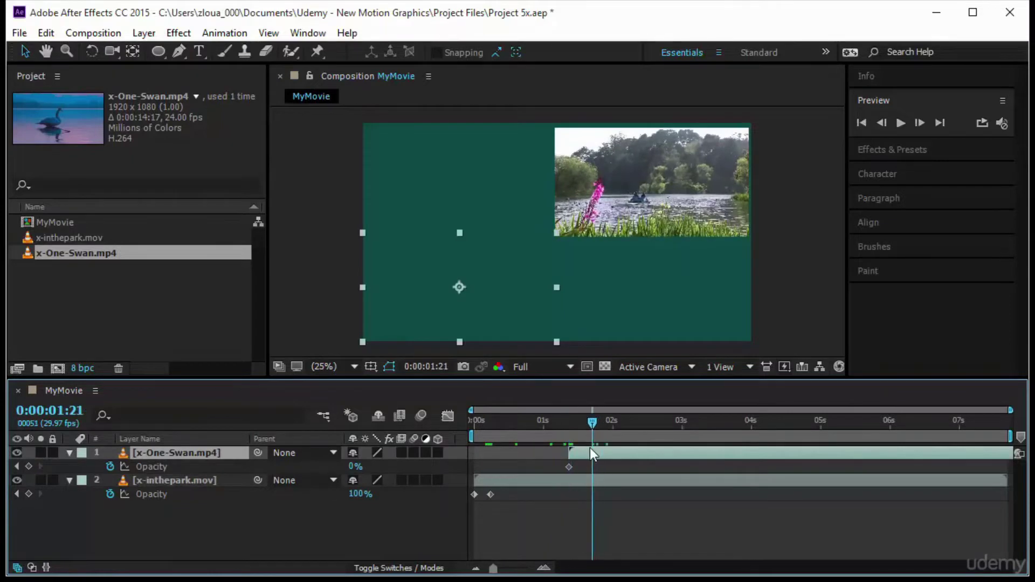
click(354, 467)
text(100)
key(Return)
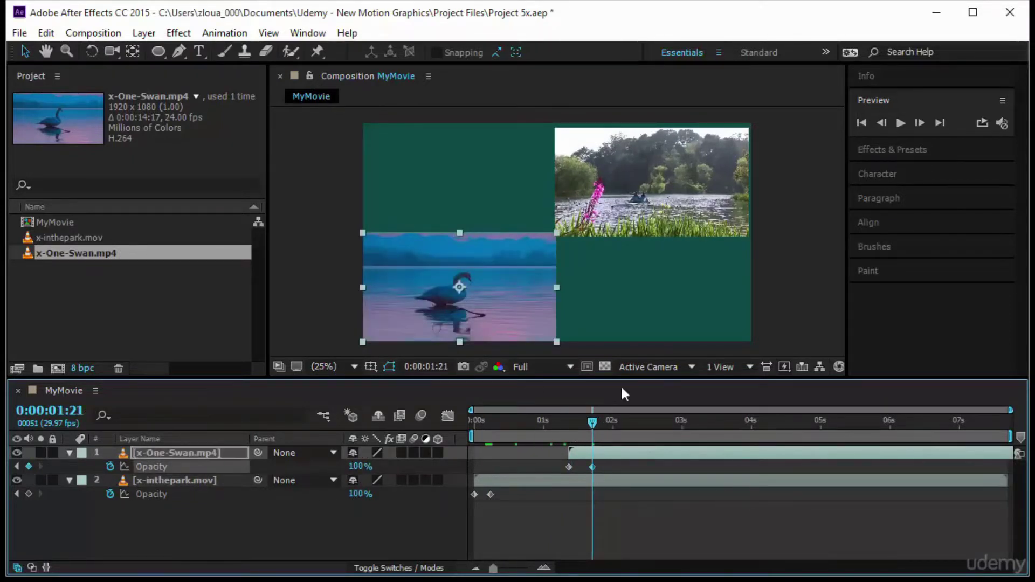
- Preview the two fade-ins from the first frame of the composition
drag(589, 425, 416, 423)
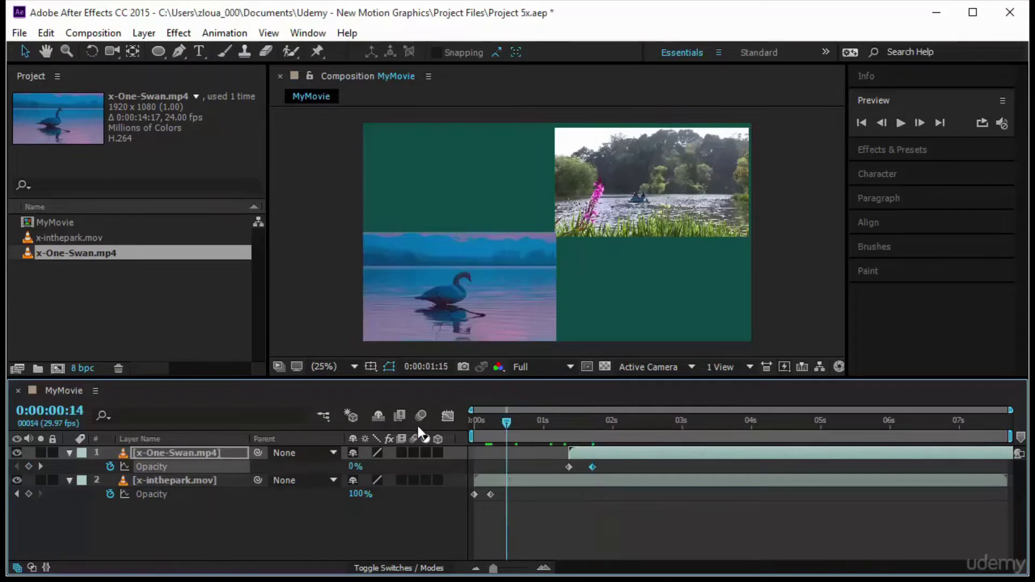
click(900, 123)
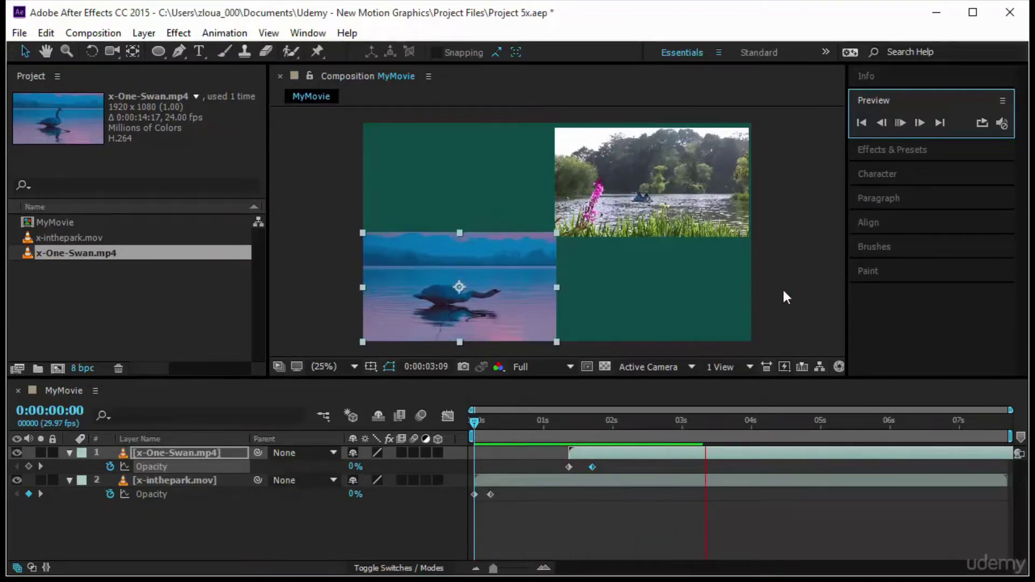
click(188, 525)
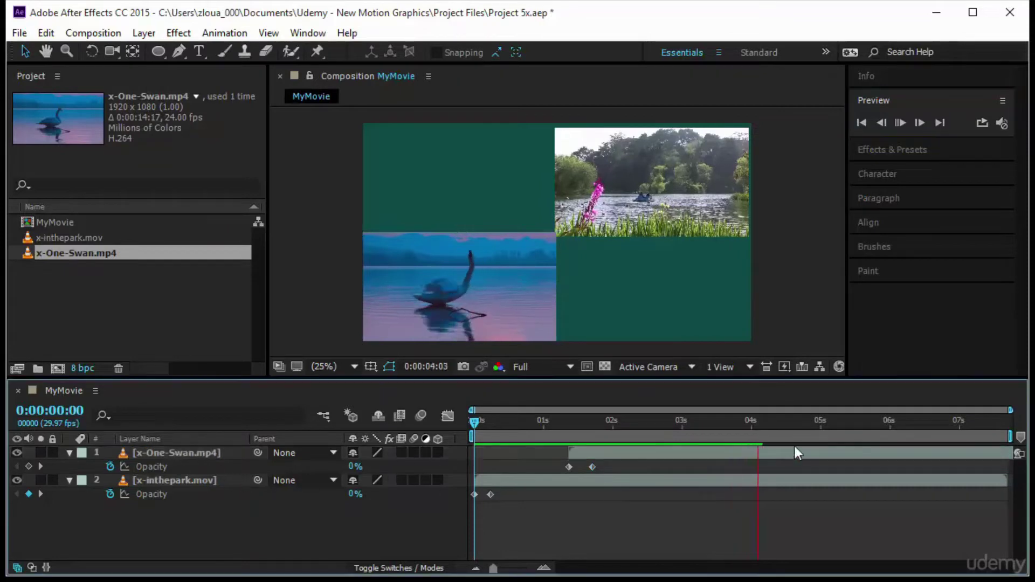
- Stop at 0:00:03:07 and remove all opacity keyframes from both the swan and park layers
click(697, 421)
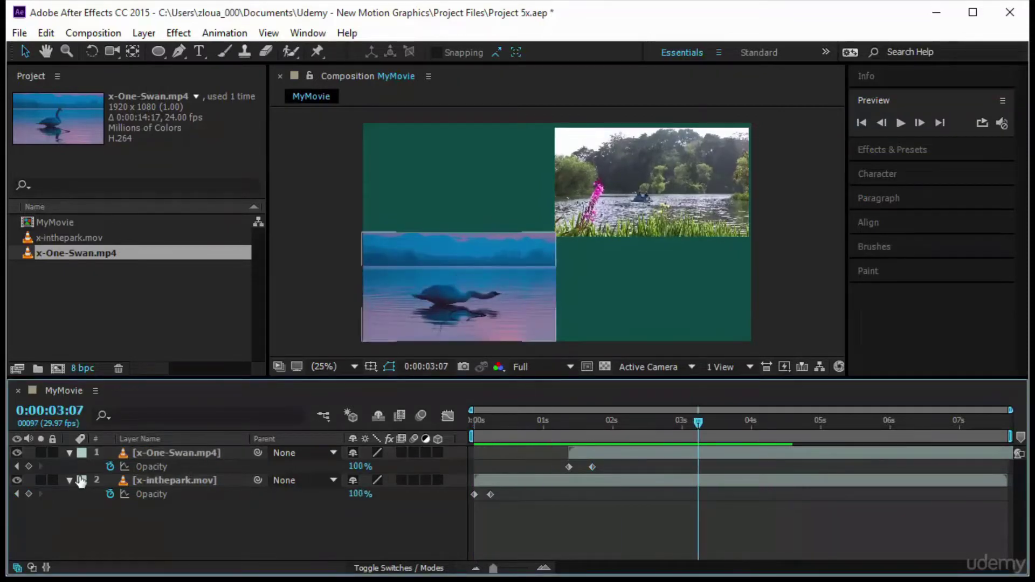
click(110, 466)
click(110, 494)
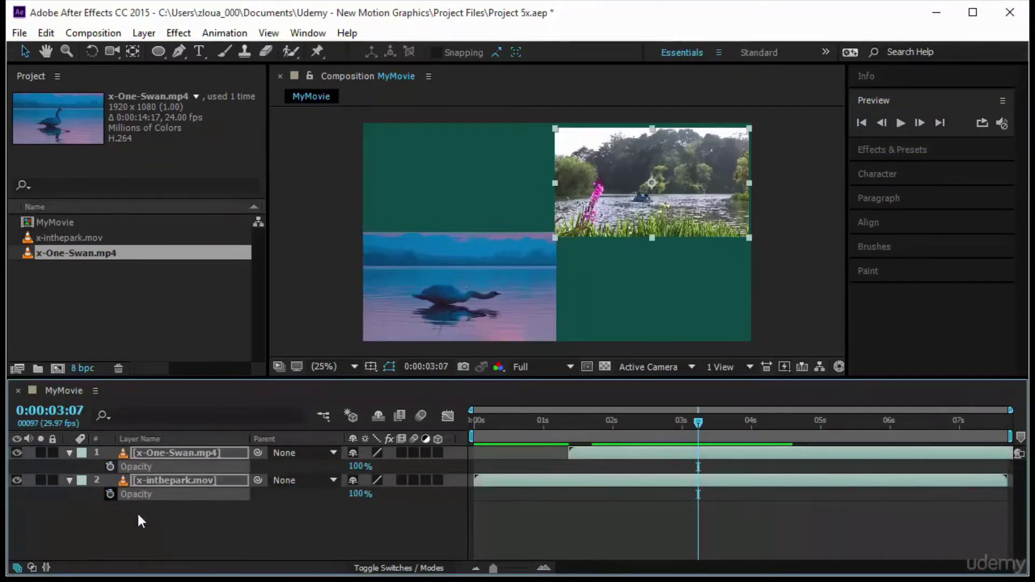
- Fit the x-One-Swan.mp4 layer to the full composition size
click(639, 454)
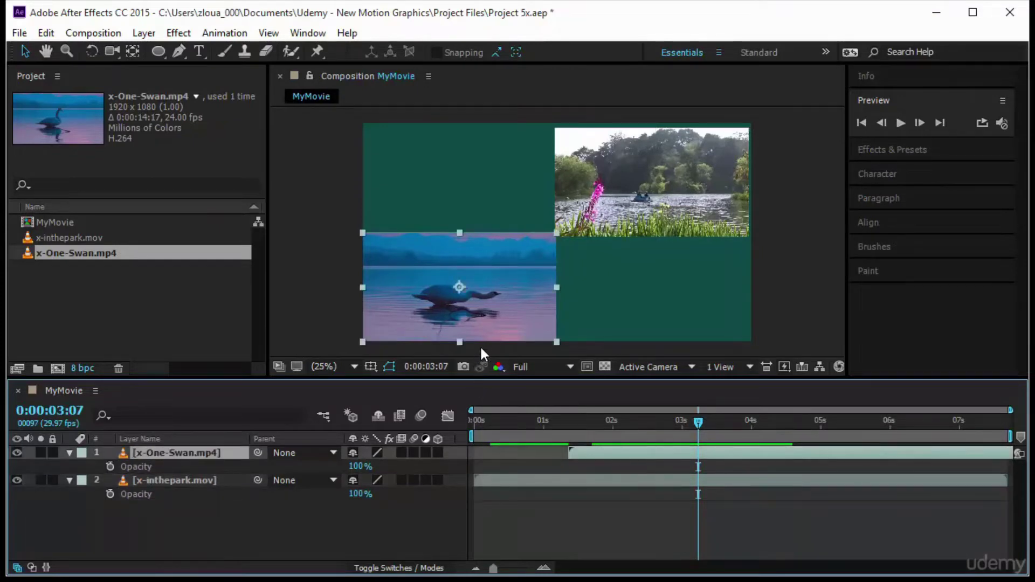
right_click(160, 451)
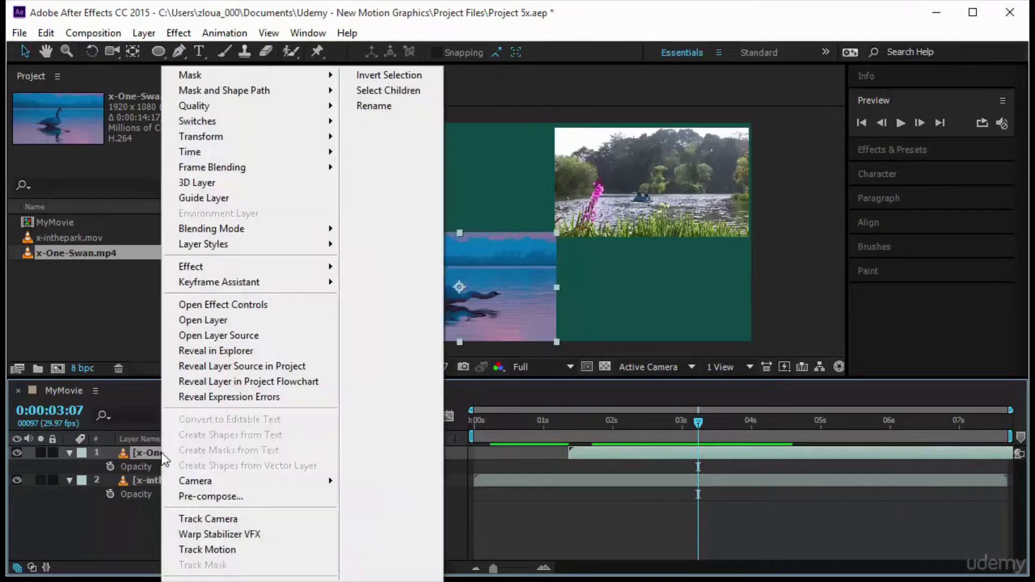
mouse_move(269, 138)
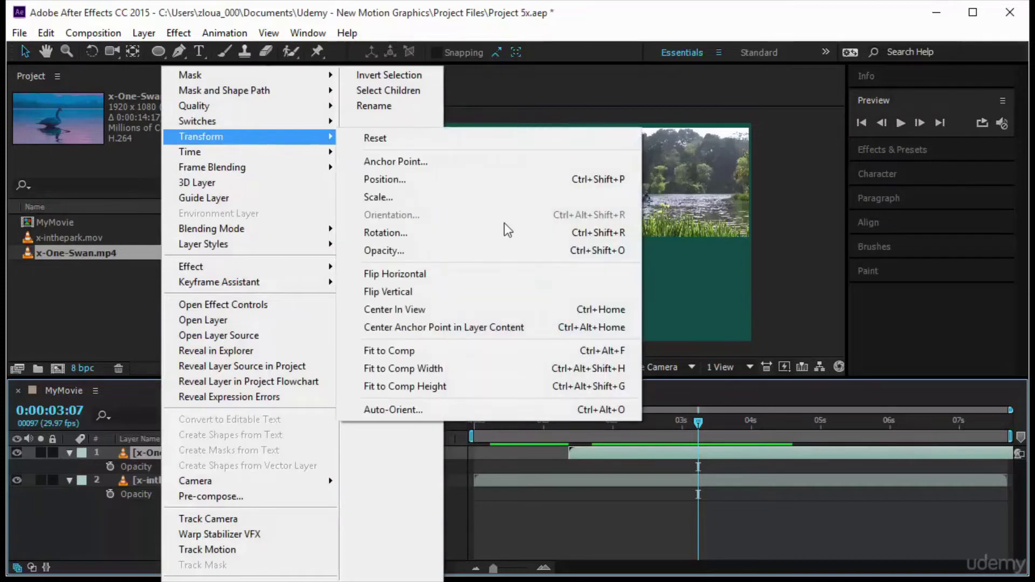
click(476, 351)
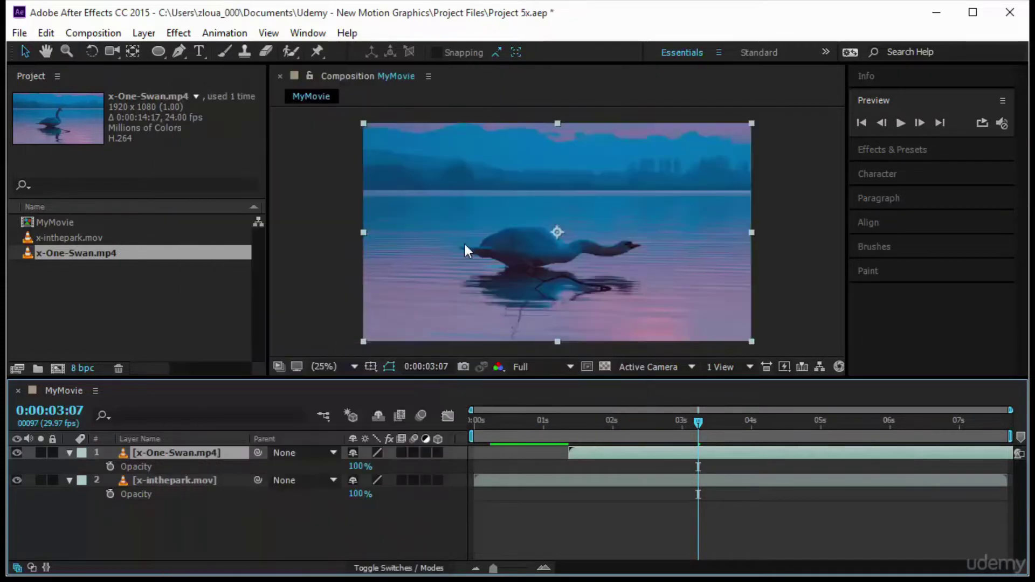
- Open the x-One-Swan.mp4 source footage and extend its in/out range to 0:00:00:00 through 0:00:09:07
click(80, 316)
click(83, 254)
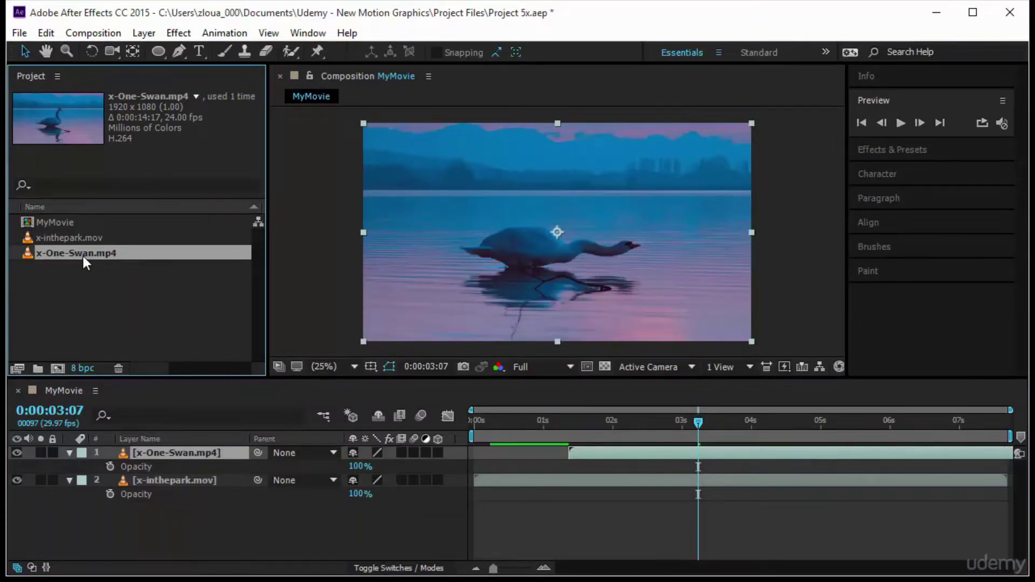
double_click(83, 257)
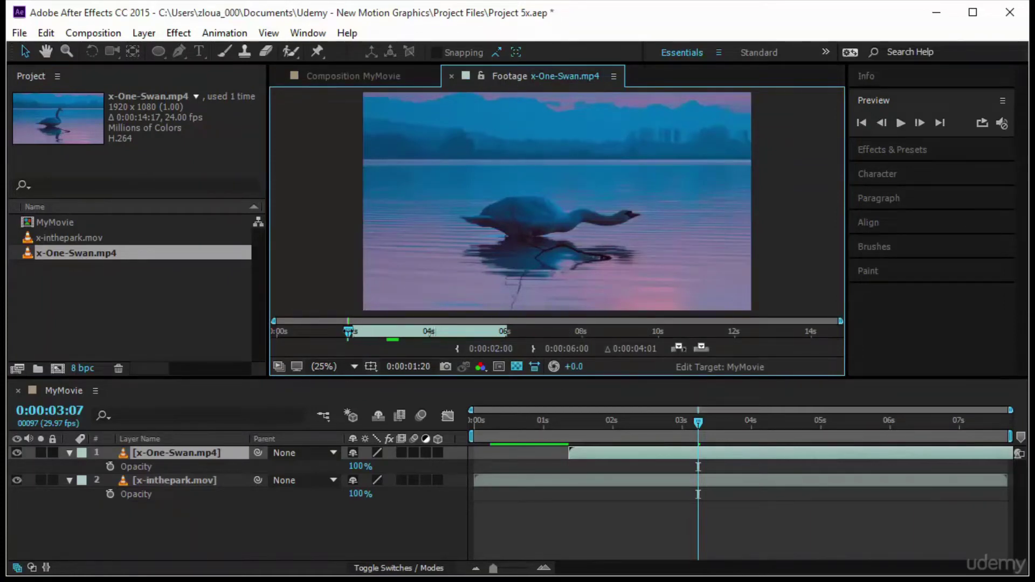
drag(348, 332, 244, 335)
drag(519, 333, 631, 333)
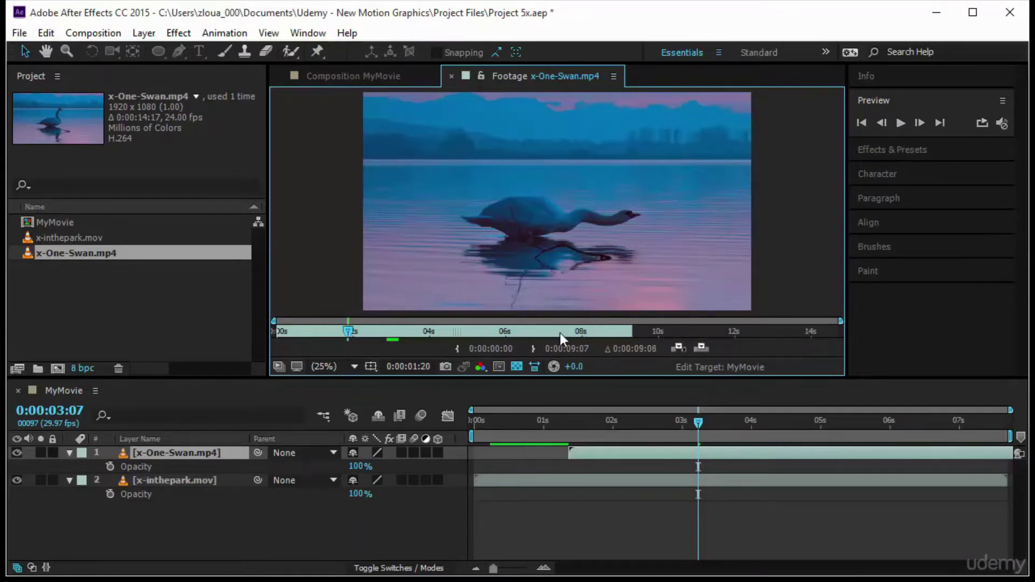
- Trim the swan footage to an in point of 0:00:01:23 and an out point of 0:00:05:23, and close the footage view
drag(560, 333, 580, 332)
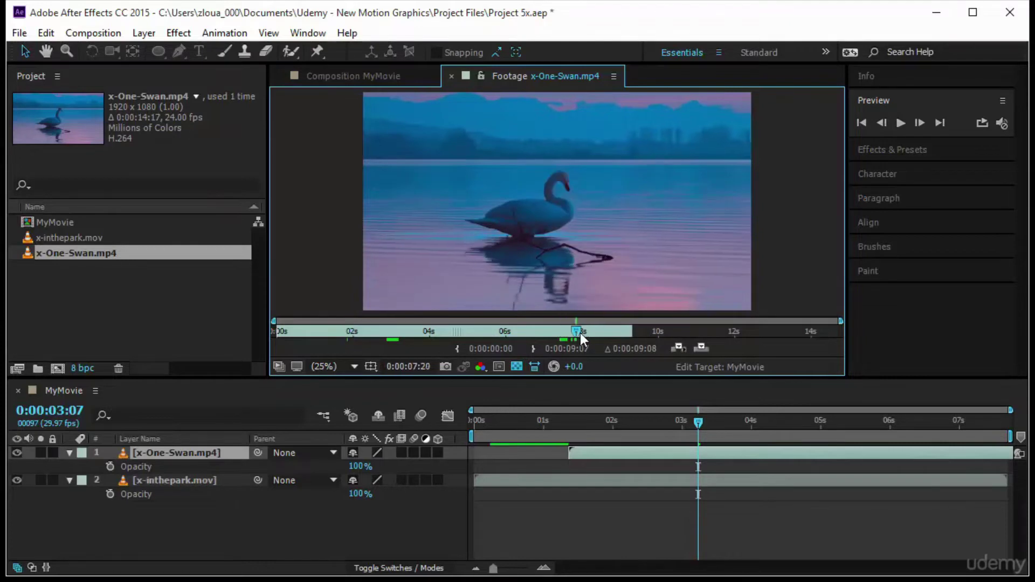
click(533, 349)
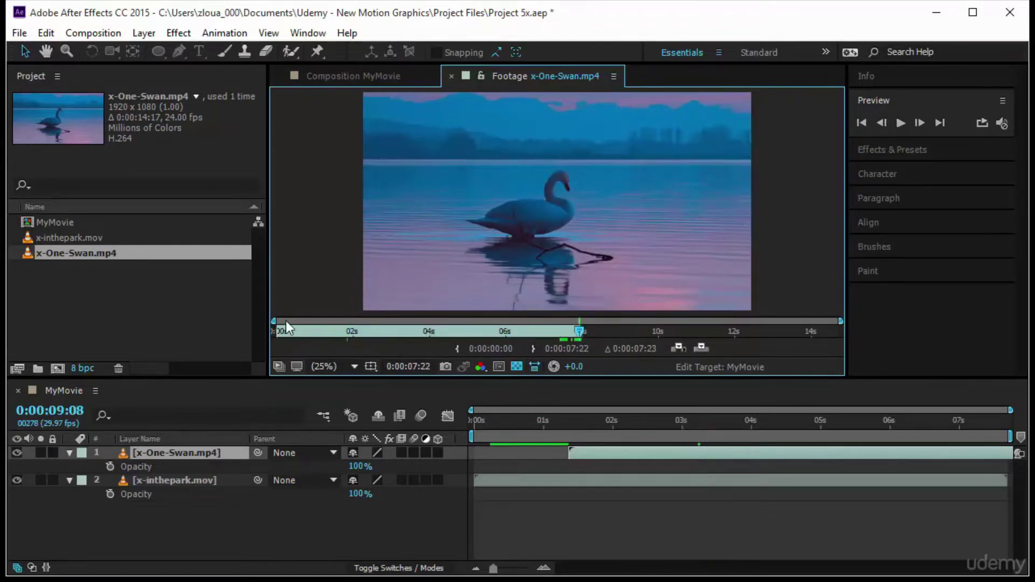
click(348, 322)
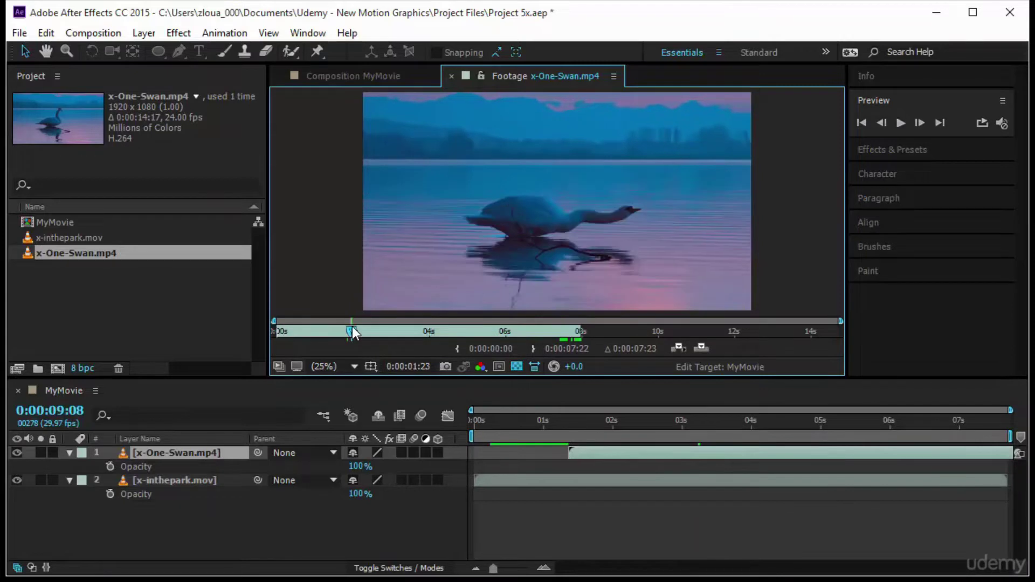
click(457, 348)
key(ctrl+b)
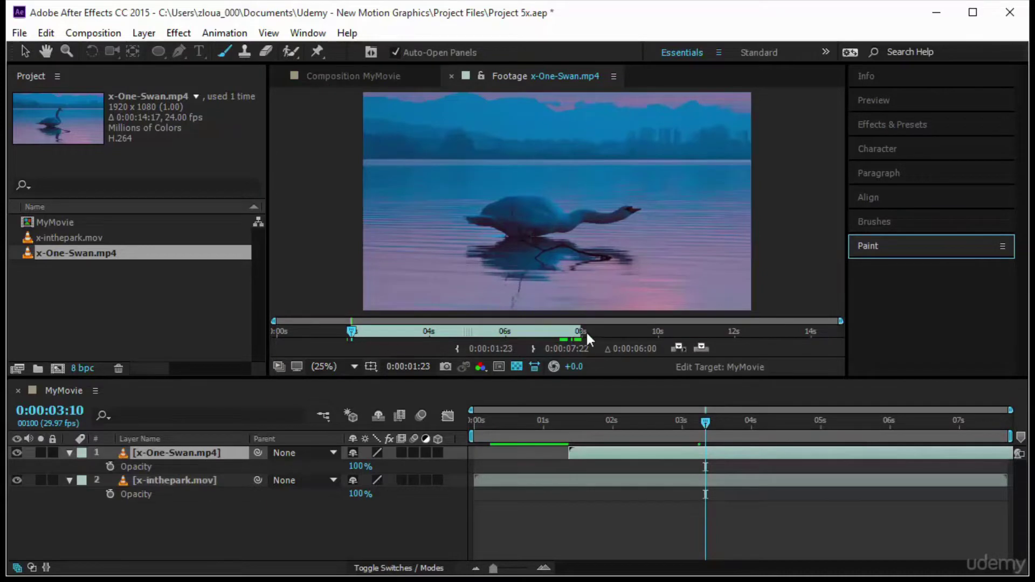
drag(578, 332, 504, 333)
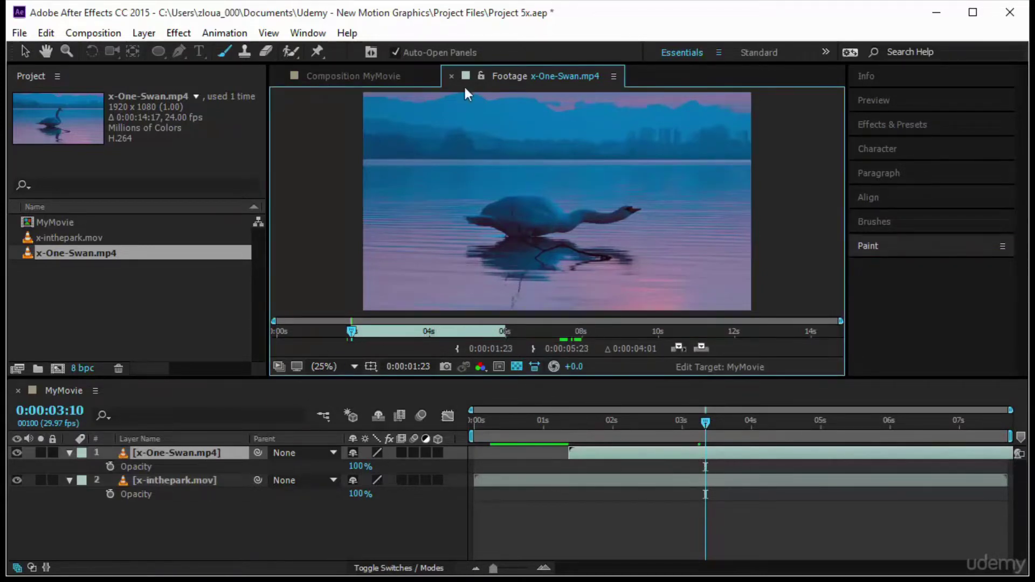
click(201, 299)
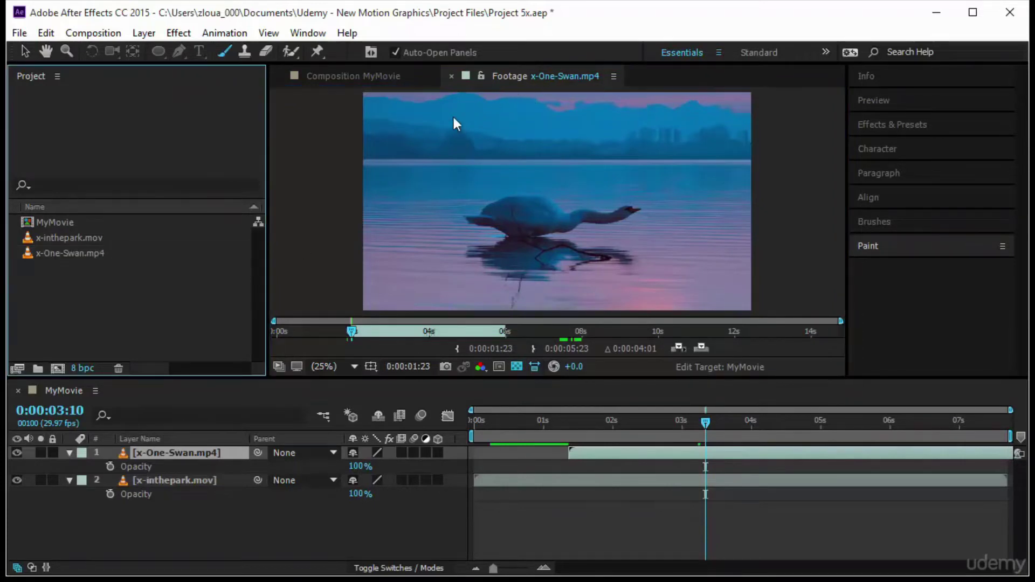
click(451, 77)
- Add the trimmed x-One-Swan.mp4 footage as a new top layer, try shortening its end, and delete that layer
click(92, 257)
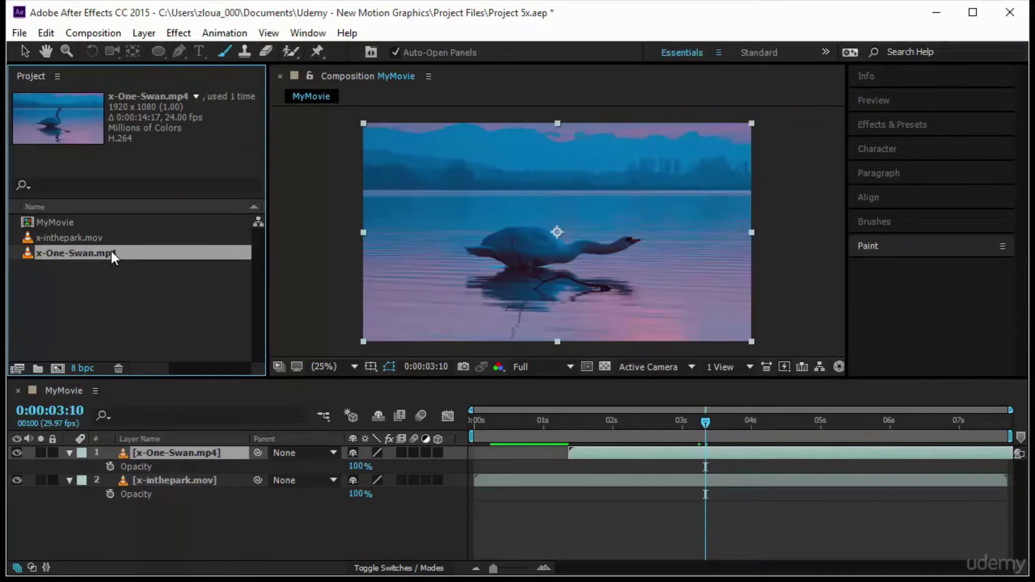
drag(162, 450, 436, 437)
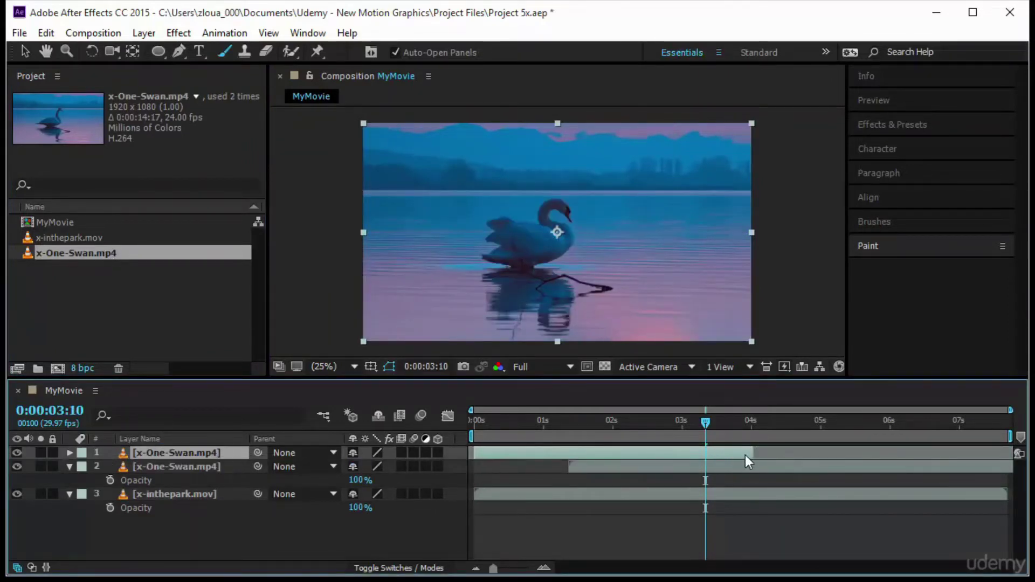
mouse_move(751, 454)
mouse_down()
mouse_move(605, 454)
mouse_move(749, 454)
mouse_up()
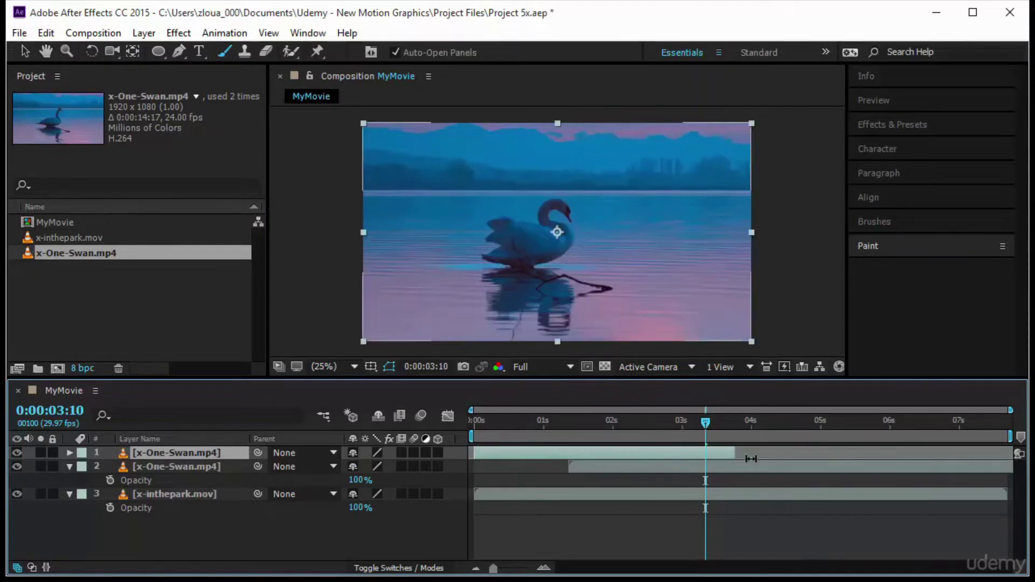
key(ctrl+z)
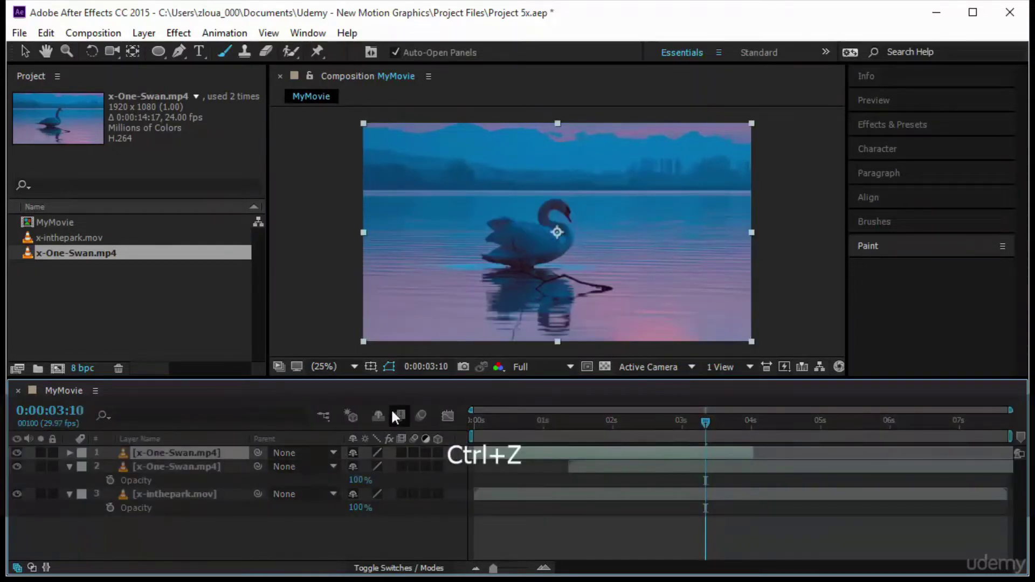
key(Delete)
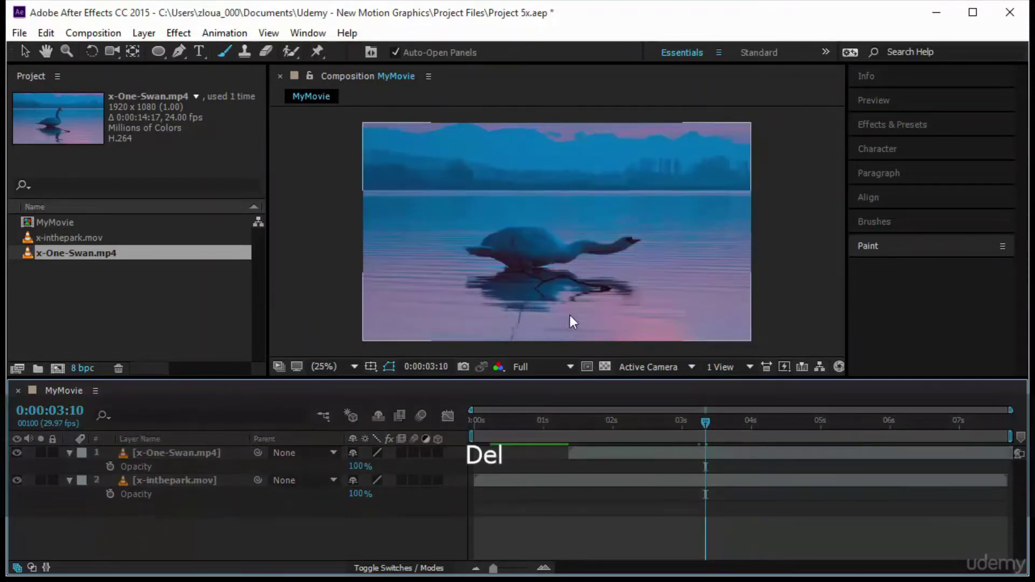
- Open the x-One-Swan.mp4 layer in the layer viewer, compare it with the MyMovie composition view, and look over its view options
click(210, 455)
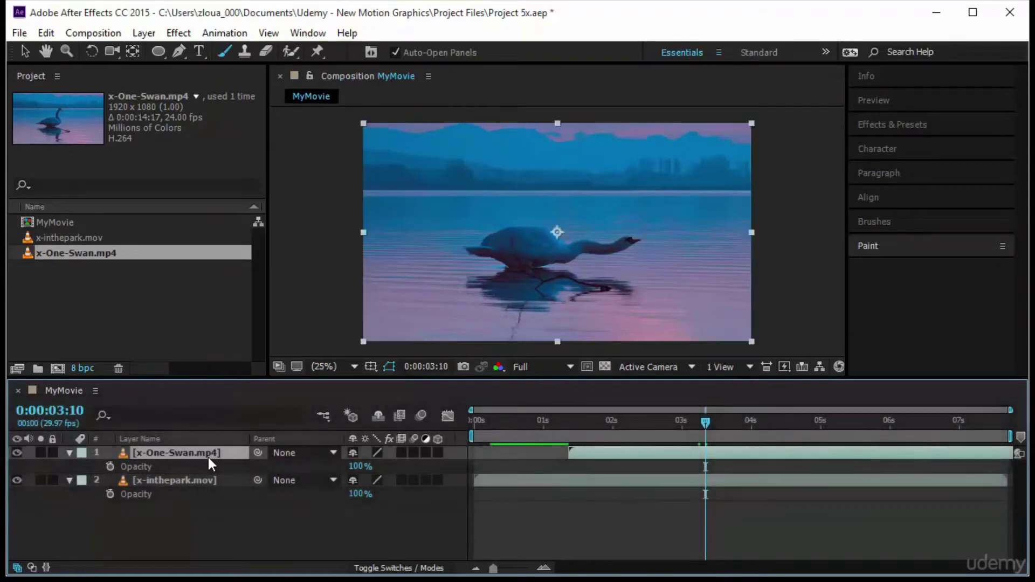
double_click(208, 457)
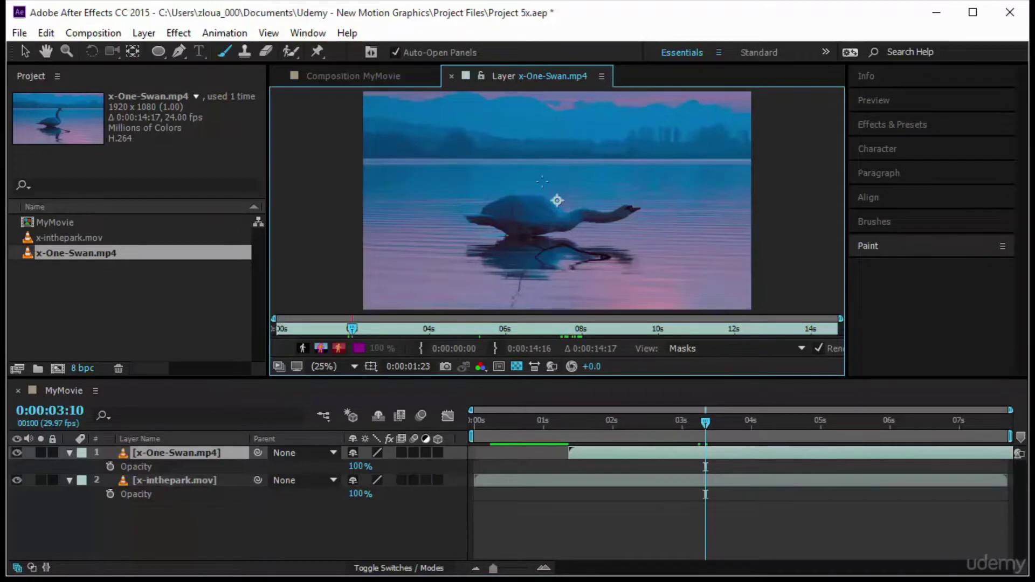
click(373, 81)
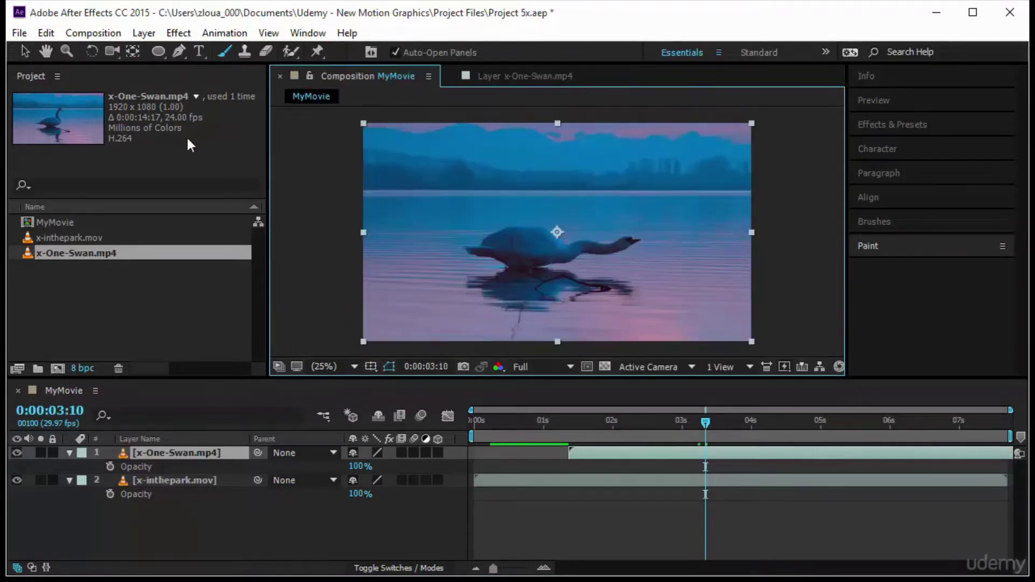
click(520, 76)
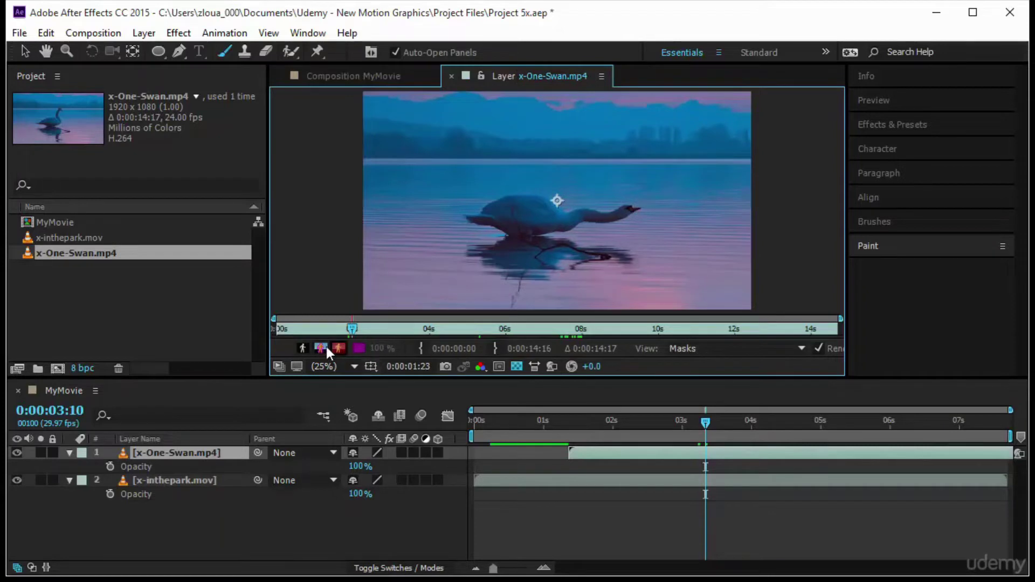
click(796, 349)
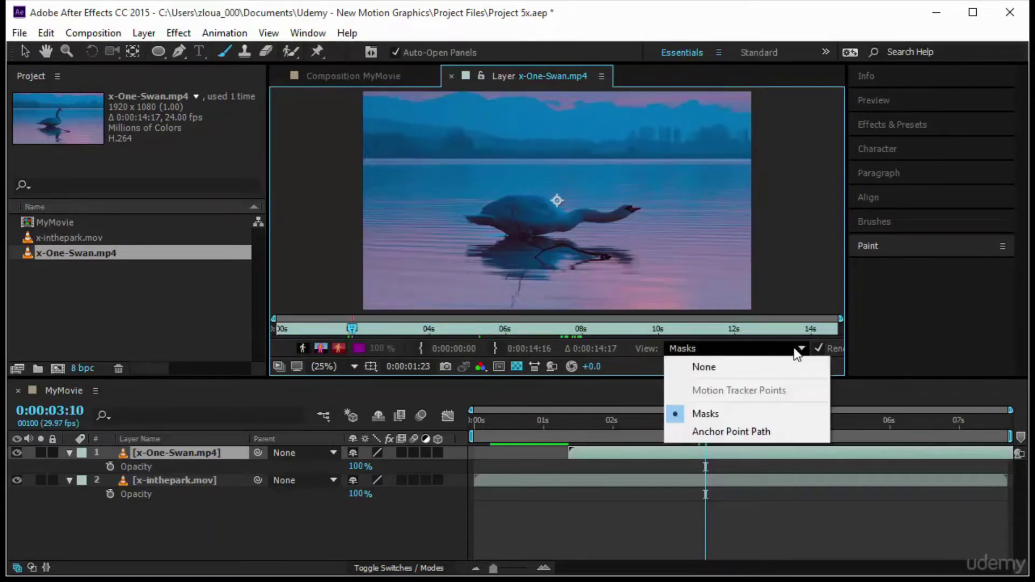
click(794, 264)
- Undo a trial brush stroke on the x-One-Swan.mp4 layer and paint a red loop around the swan at 0:00:03:10
drag(794, 263, 561, 177)
key(ctrl+z)
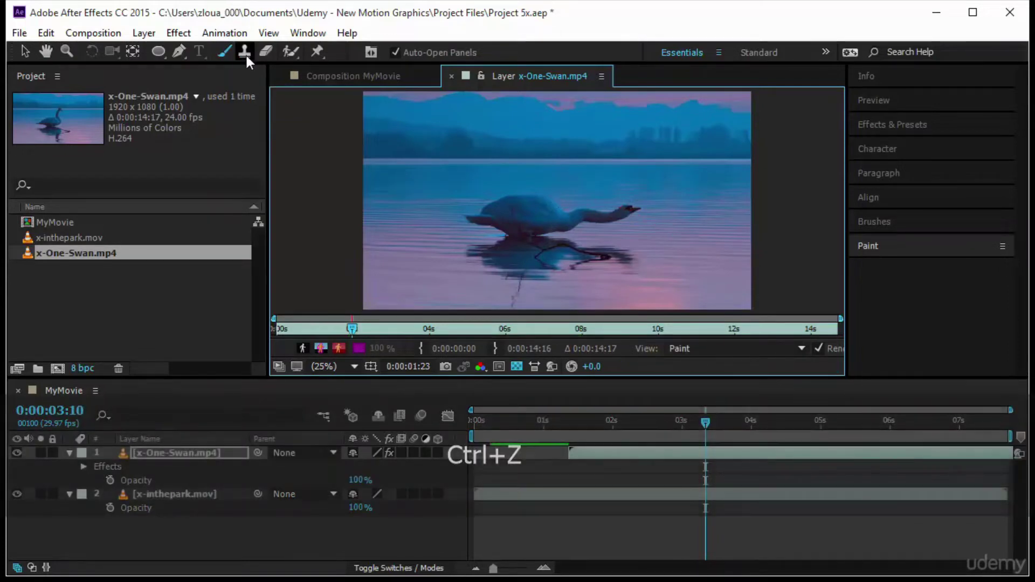
mouse_move(451, 233)
mouse_down()
mouse_move(666, 183)
mouse_move(659, 245)
mouse_move(545, 293)
mouse_move(453, 246)
mouse_up()
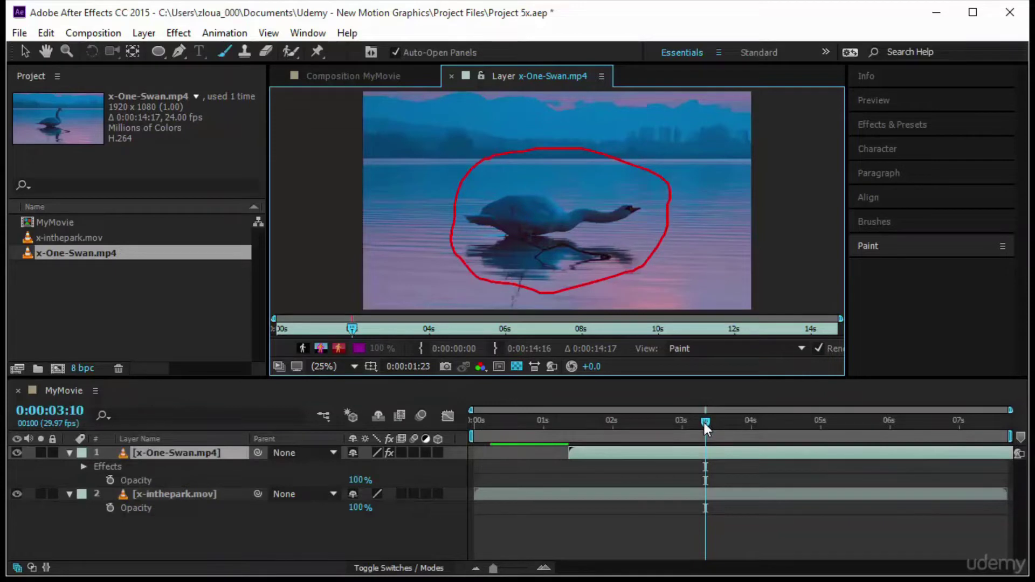
- Paint short red brush strokes around the swan on all sides, starting at 0:00:01:25
mouse_move(704, 423)
mouse_down()
mouse_move(687, 428)
mouse_move(721, 426)
mouse_move(601, 423)
mouse_up()
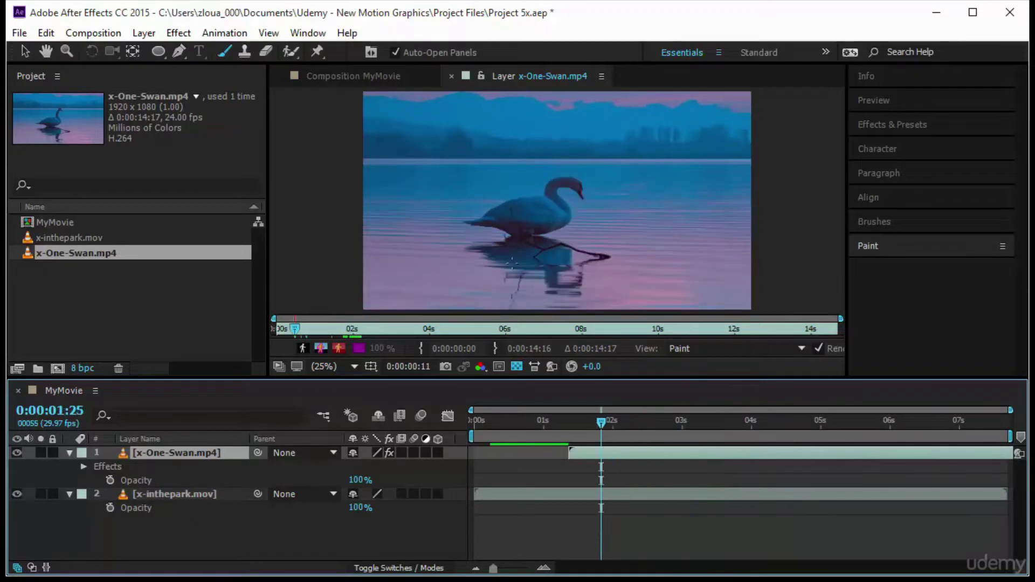
drag(487, 284, 678, 229)
drag(604, 279, 717, 207)
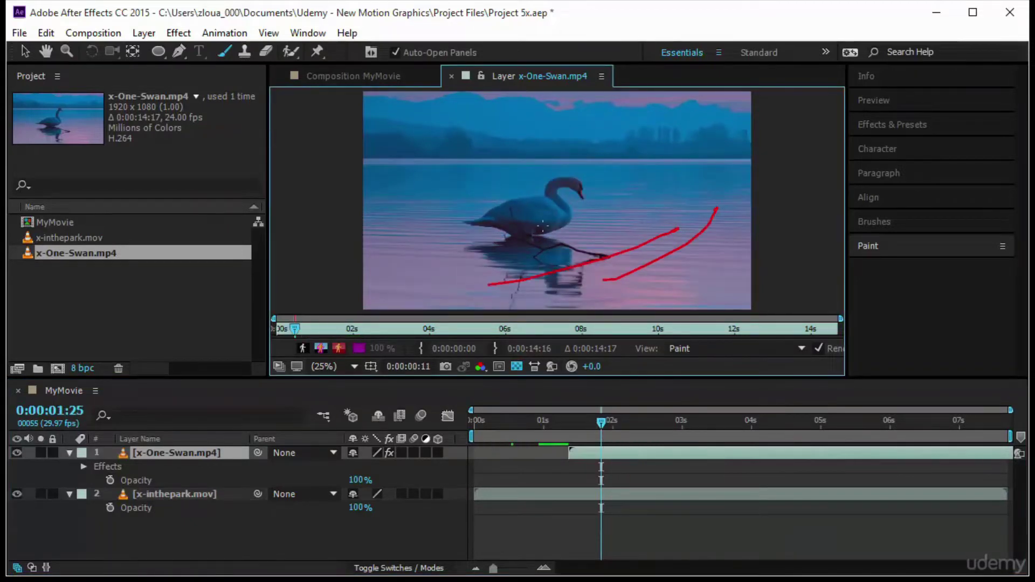
drag(504, 151, 417, 212)
mouse_move(607, 133)
mouse_down()
mouse_move(656, 156)
mouse_move(680, 186)
mouse_up()
drag(632, 127, 677, 144)
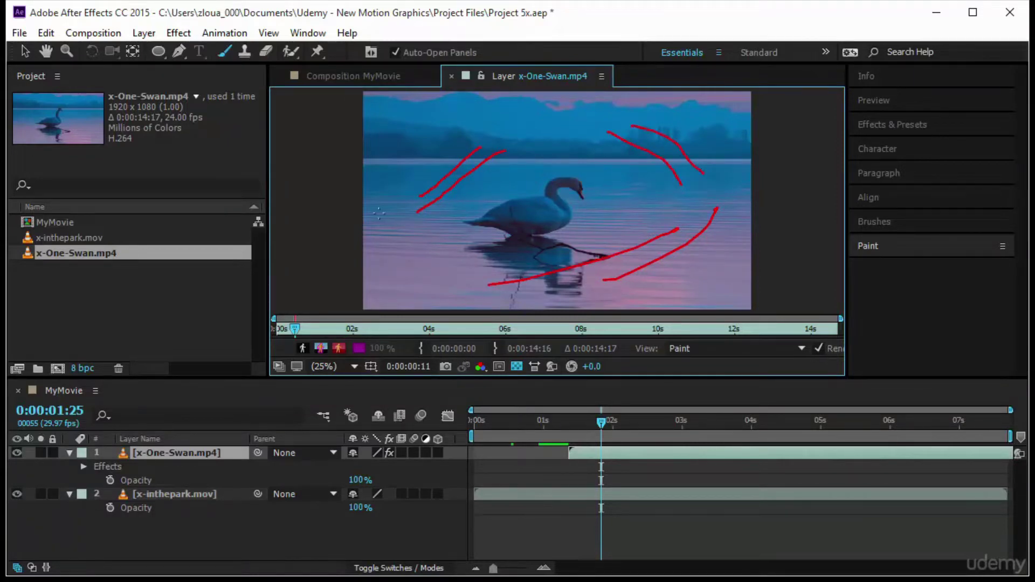
drag(395, 237, 472, 257)
drag(401, 261, 461, 276)
- Move to 0:00:03:17 and examine the brush strokes listed in the swan layer's Paint effect
mouse_move(600, 426)
mouse_down()
mouse_move(572, 432)
mouse_move(713, 462)
mouse_move(702, 466)
mouse_move(719, 468)
mouse_move(710, 481)
mouse_up()
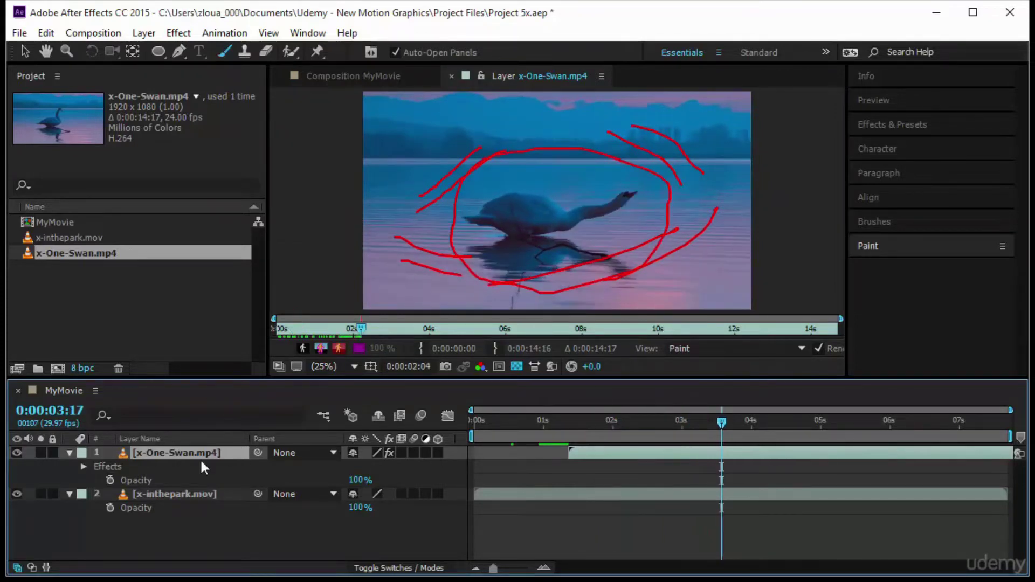
click(83, 466)
click(97, 481)
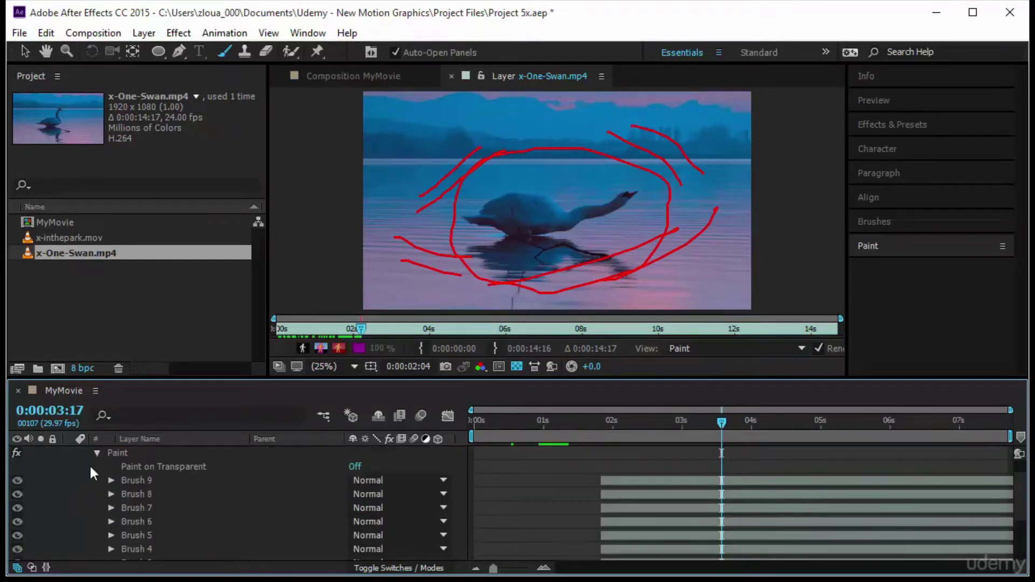
scroll(85, 476, up, 1)
click(84, 466)
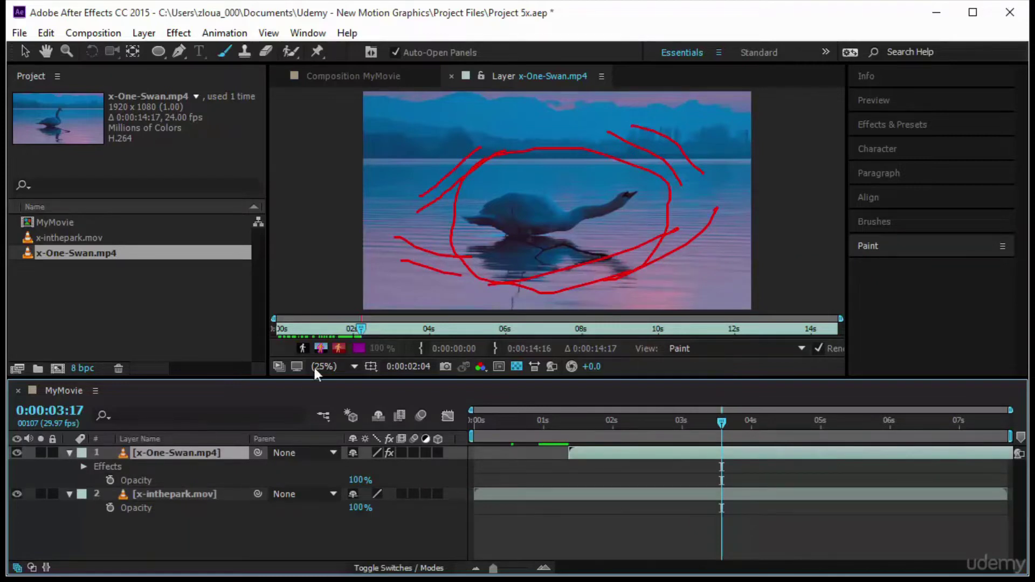
- Preview the painted strokes in the MyMovie composition by scrubbing from 0:00:01:10 to 0:00:03:29
click(324, 75)
drag(680, 405, 566, 461)
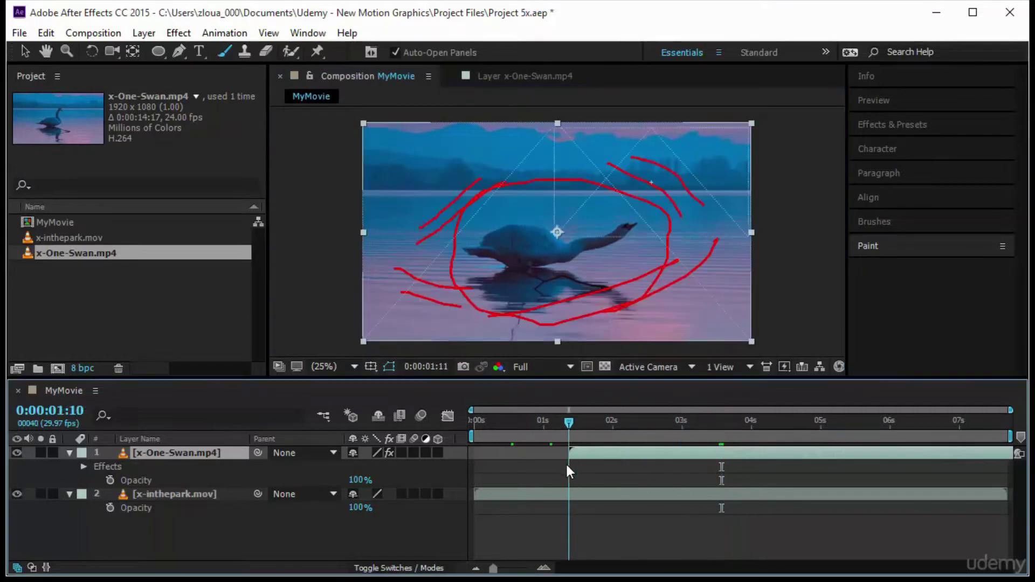
mouse_move(570, 425)
mouse_down()
mouse_move(700, 457)
mouse_move(749, 453)
mouse_up()
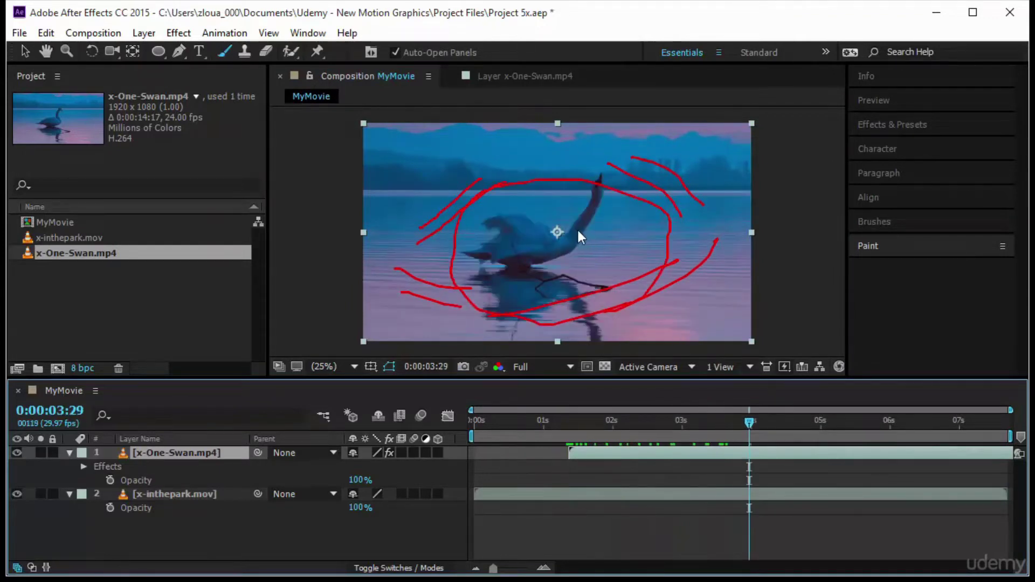
- Reopen the swan layer in the layer viewer and erase its outer edges around the painted swan with the Eraser tool
double_click(576, 227)
click(266, 51)
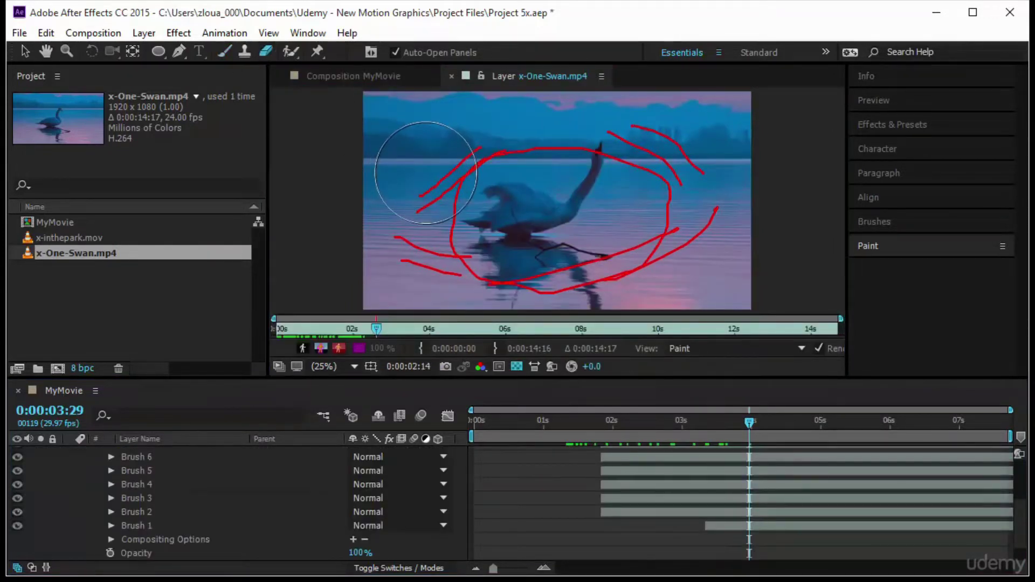
mouse_move(423, 174)
mouse_down()
mouse_move(434, 194)
mouse_move(401, 183)
mouse_move(471, 99)
mouse_move(399, 100)
mouse_move(367, 161)
mouse_move(372, 188)
mouse_move(370, 136)
mouse_move(384, 155)
mouse_up()
key(ctrl+z)
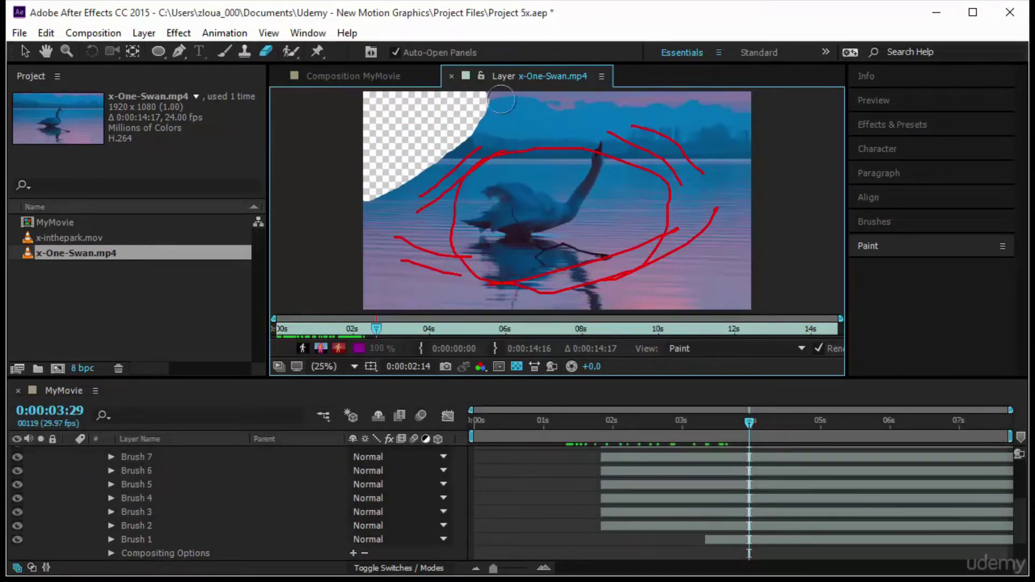
mouse_move(501, 100)
mouse_down()
mouse_move(753, 102)
mouse_move(753, 129)
mouse_move(742, 104)
mouse_move(747, 134)
mouse_move(651, 107)
mouse_move(515, 103)
mouse_move(439, 131)
mouse_move(381, 167)
mouse_move(370, 187)
mouse_move(361, 252)
mouse_move(378, 295)
mouse_move(474, 303)
mouse_move(750, 295)
mouse_move(736, 125)
mouse_move(750, 149)
mouse_move(751, 193)
mouse_move(727, 275)
mouse_move(745, 221)
mouse_move(701, 278)
mouse_move(663, 289)
mouse_move(336, 313)
mouse_up()
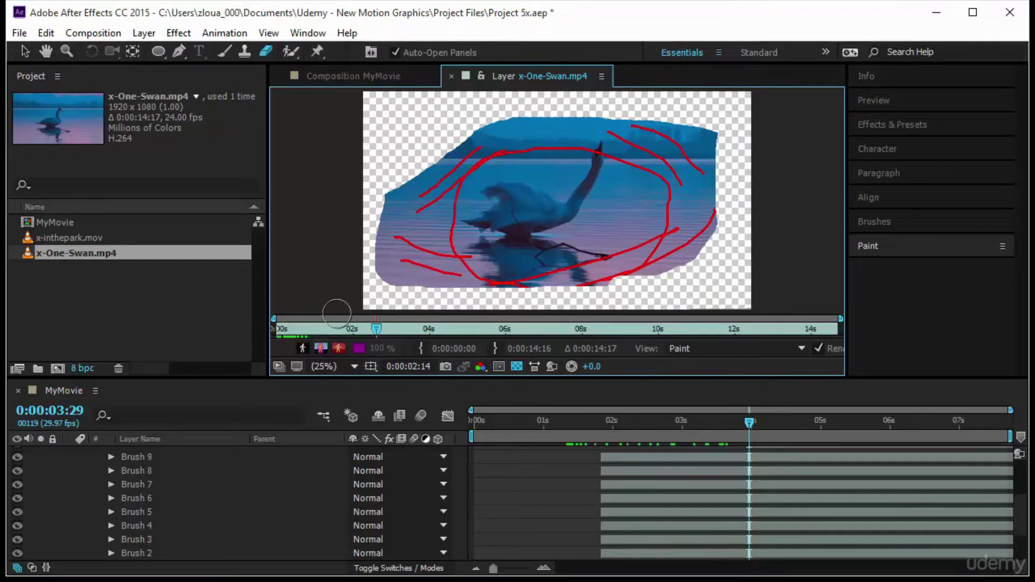
- Check the erased swan layer in the MyMovie composition and its Paint effect's eraser strokes
click(381, 74)
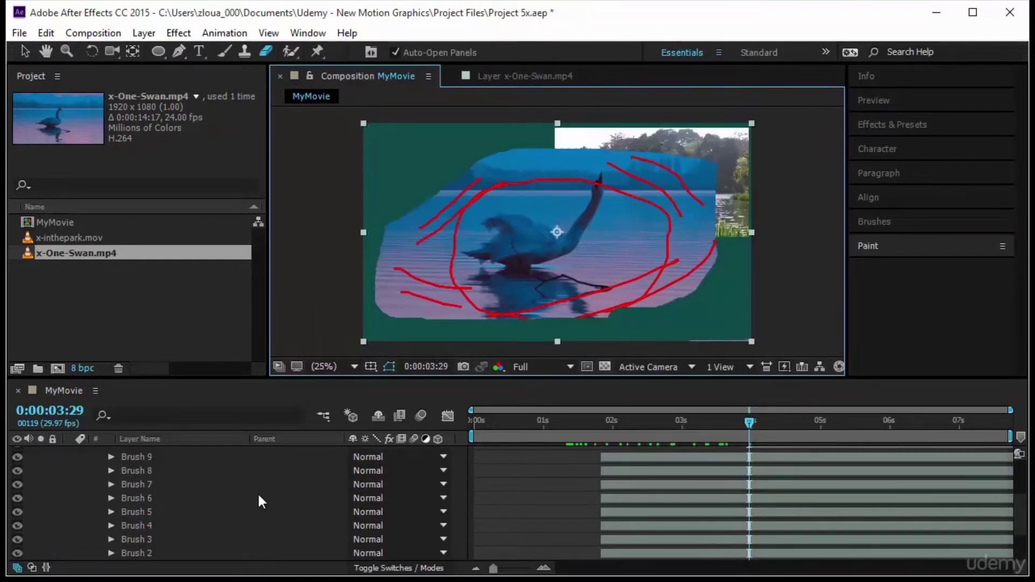
scroll(139, 478, up, 2)
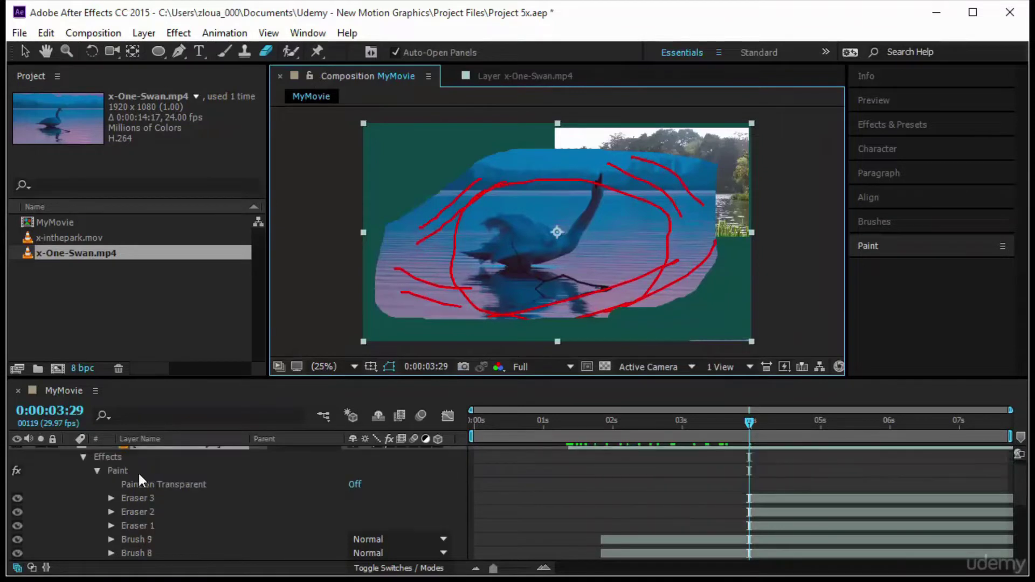
click(84, 457)
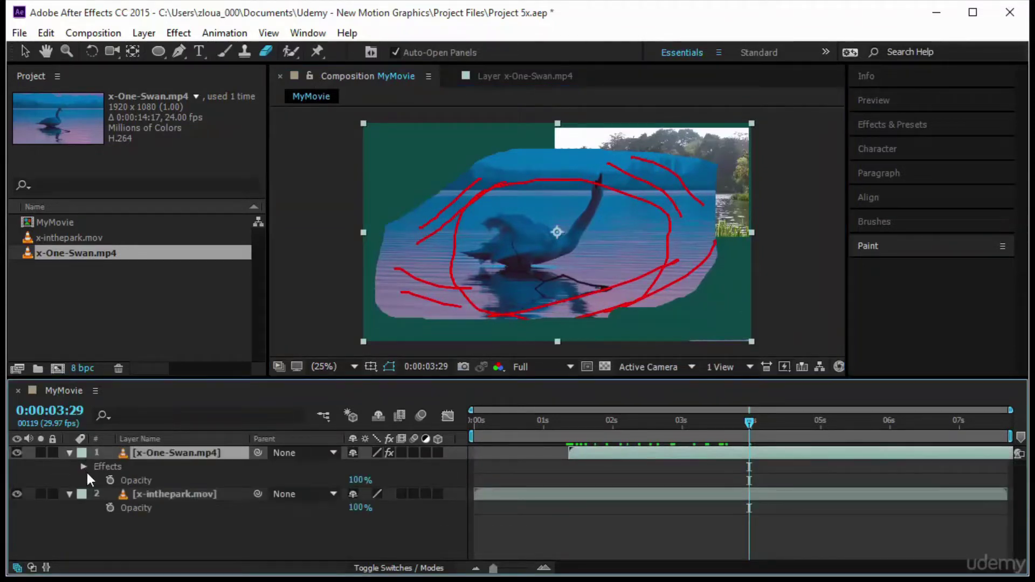
- Set the Effect Opacity in the Compositing Options of the swan layer's Paint effect to 98%
click(84, 467)
scroll(170, 493, down, 4)
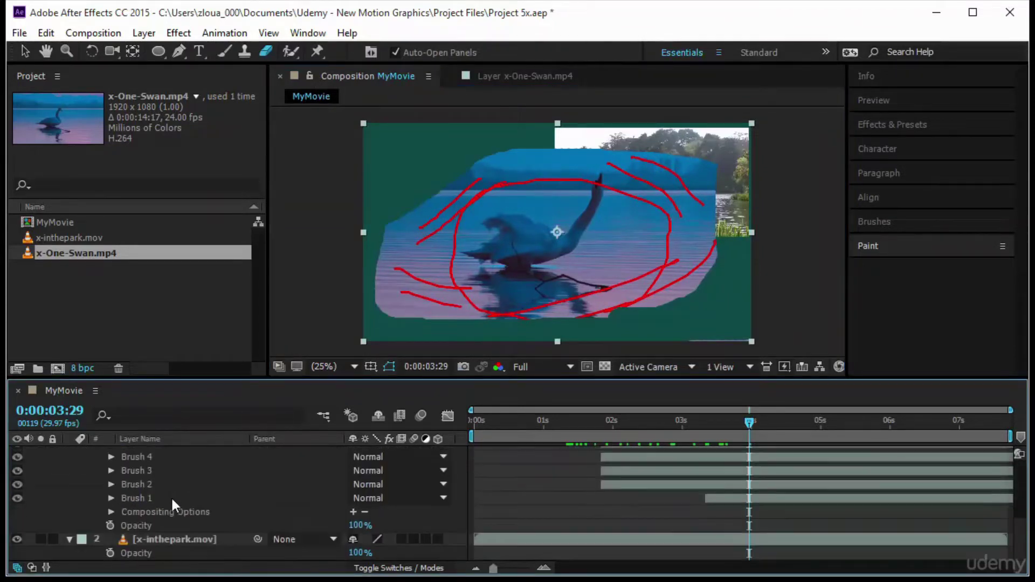
click(110, 513)
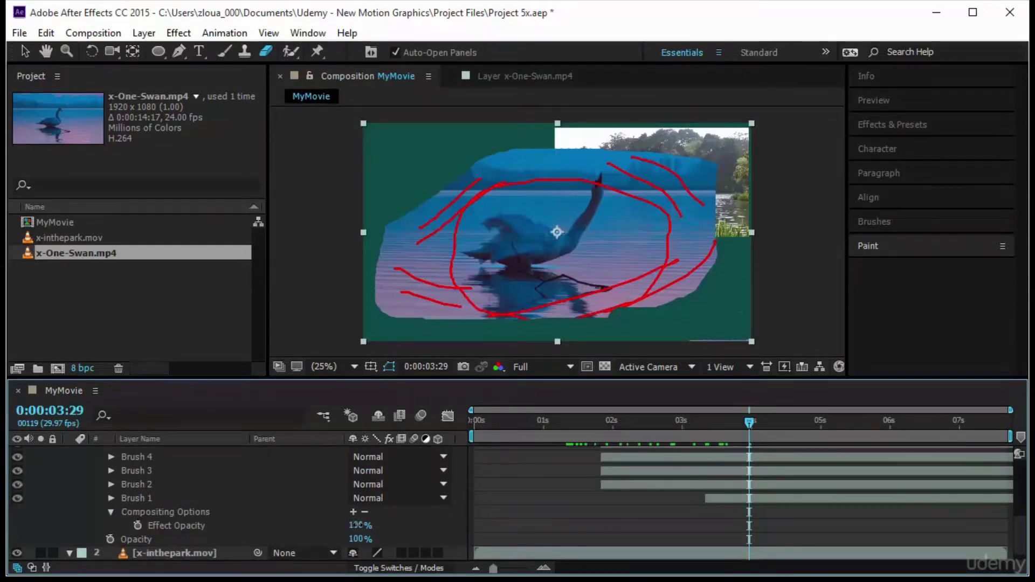
mouse_move(357, 527)
mouse_down()
mouse_move(261, 534)
mouse_move(426, 524)
mouse_move(368, 529)
mouse_move(476, 534)
mouse_up()
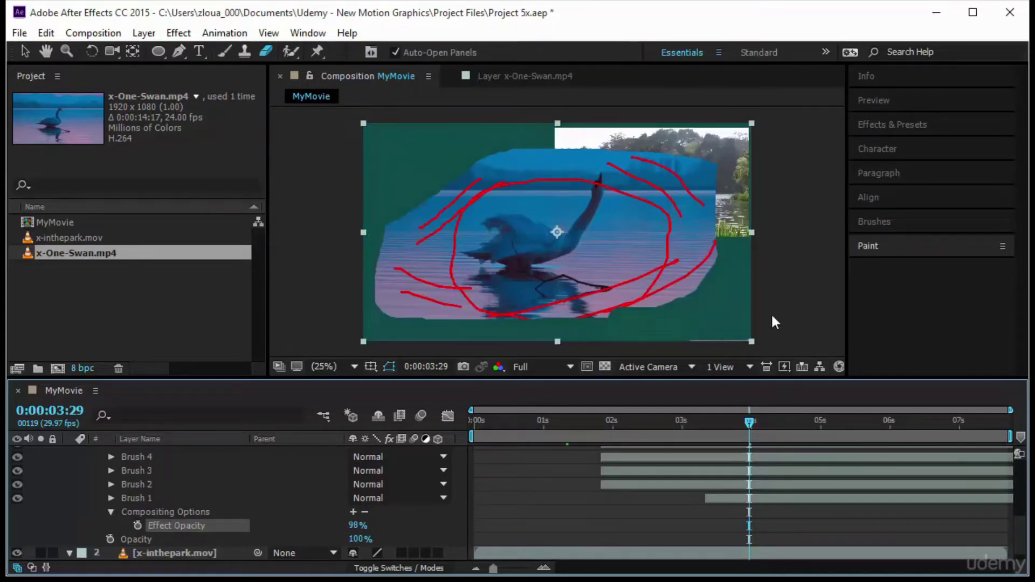
- Compare the painted swan layer with its x-One-Swan.mp4 source footage, and close the footage and layer views
click(490, 75)
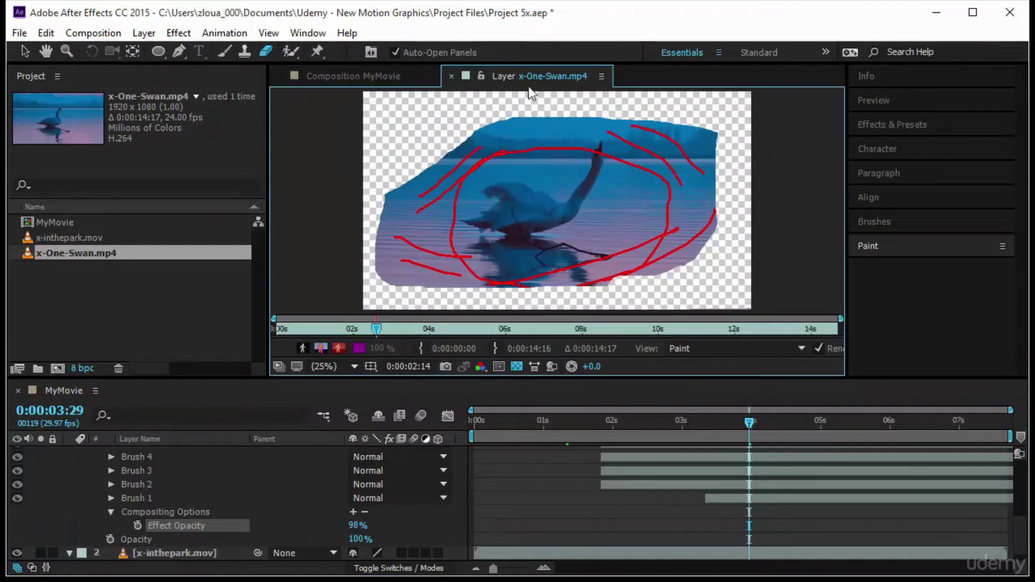
double_click(135, 256)
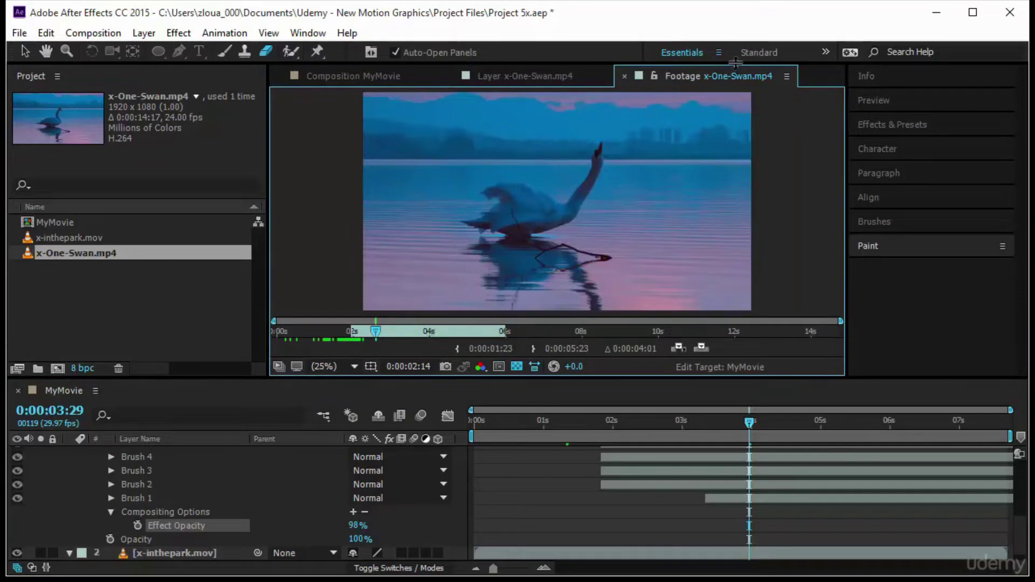
click(623, 76)
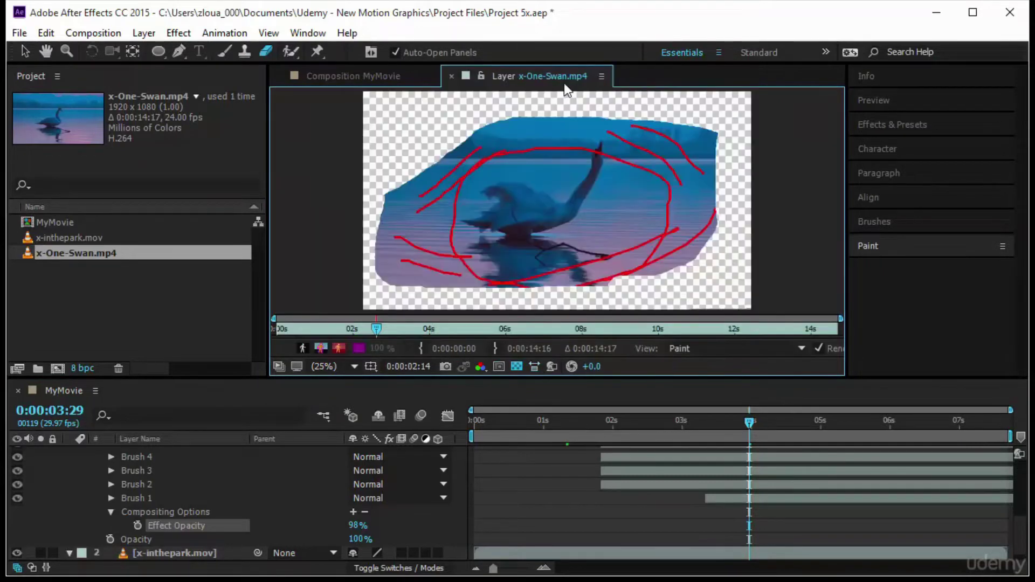
click(452, 77)
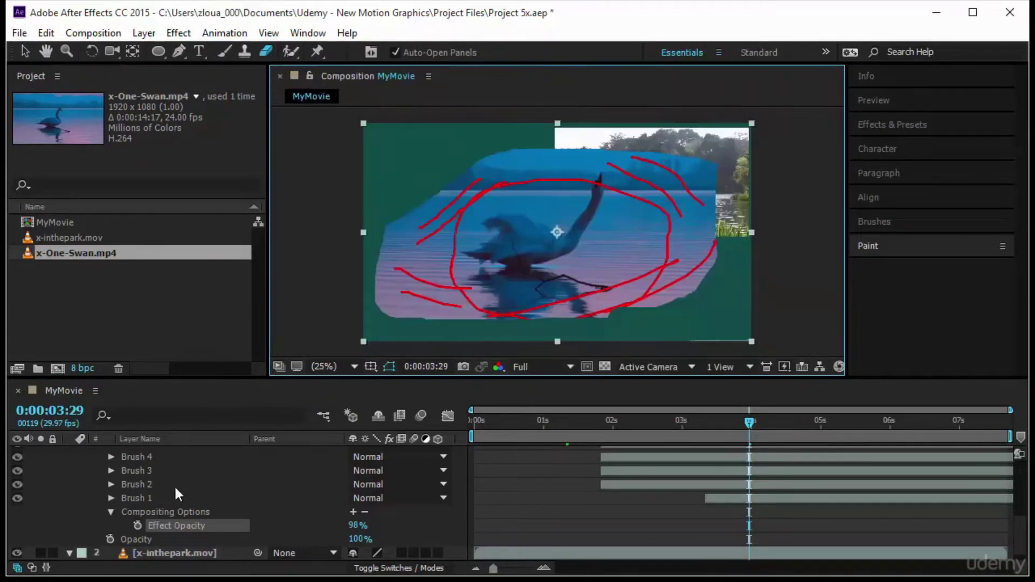
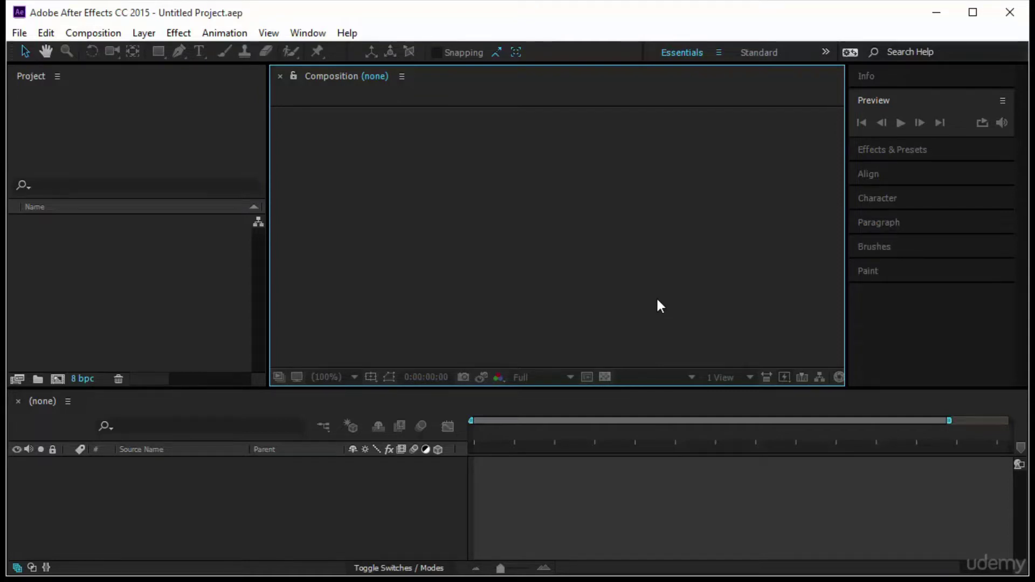
- Import castle-3.jpg as footage into the empty project and create a composition from it
right_click(199, 288)
mouse_move(261, 356)
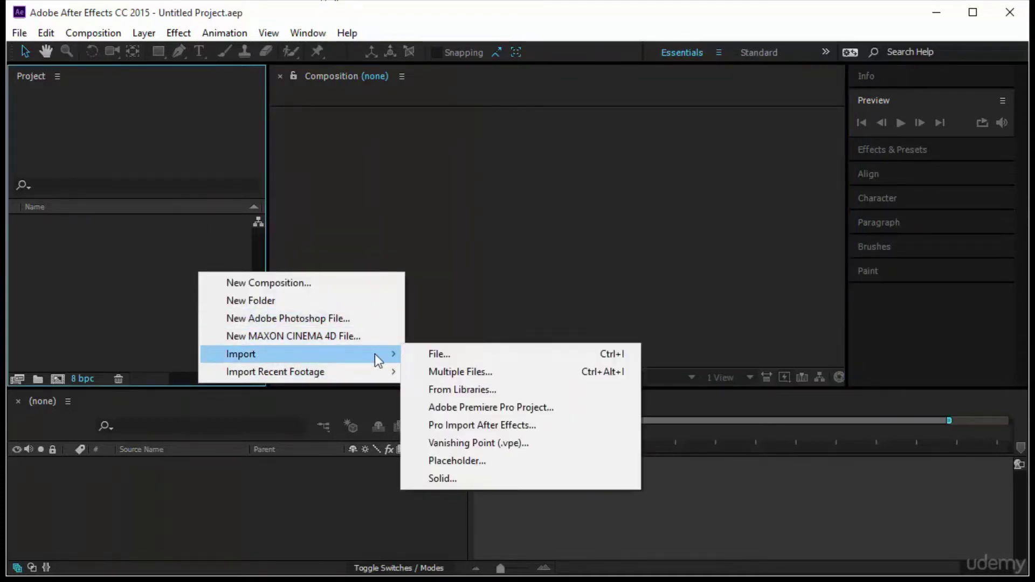
click(480, 353)
click(874, 127)
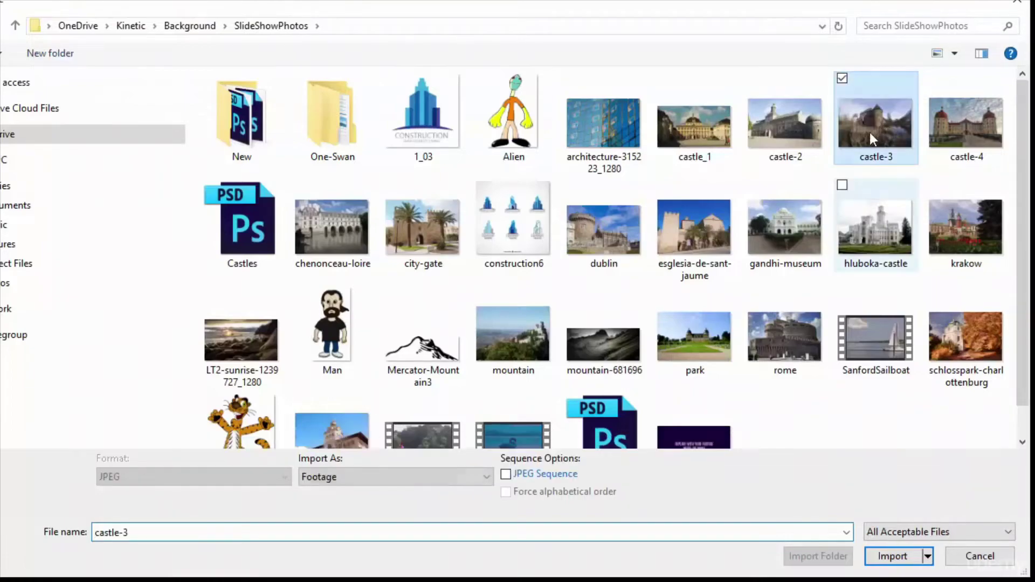
click(892, 556)
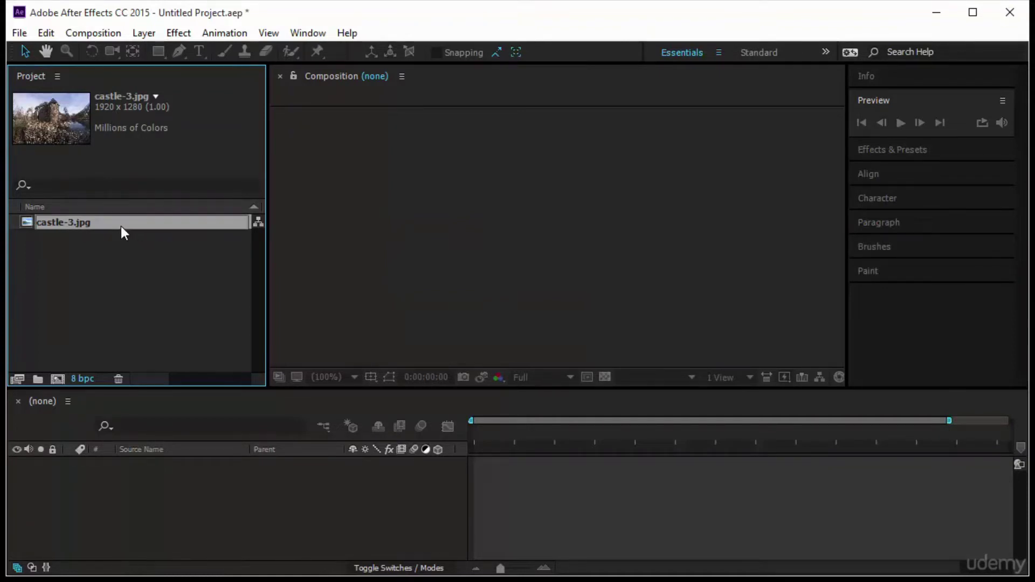
drag(120, 225, 534, 225)
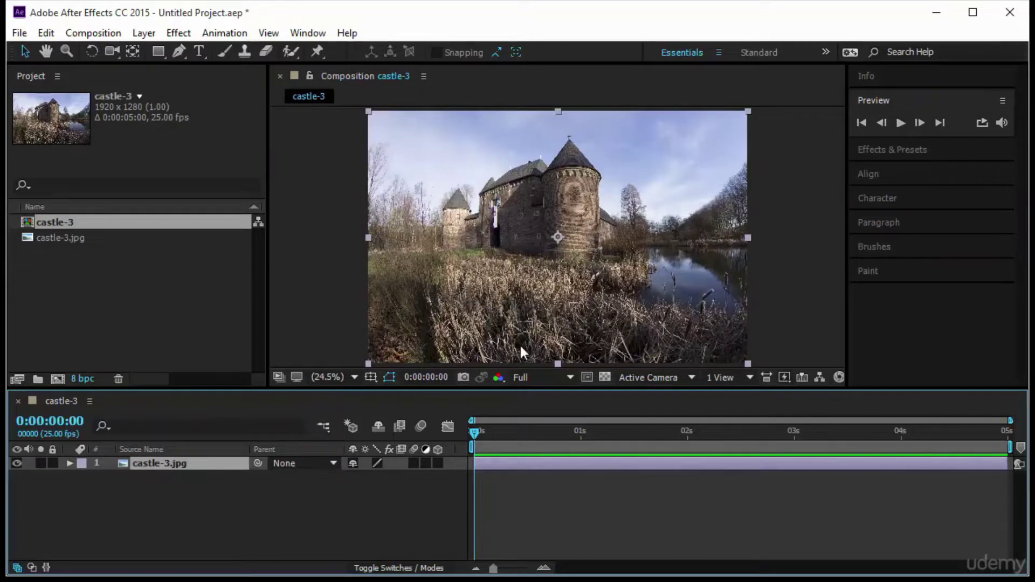
- Draw a circular mask with the Ellipse tool on the castle-3.jpg layer, centred on the composition and framing the castle
click(159, 49)
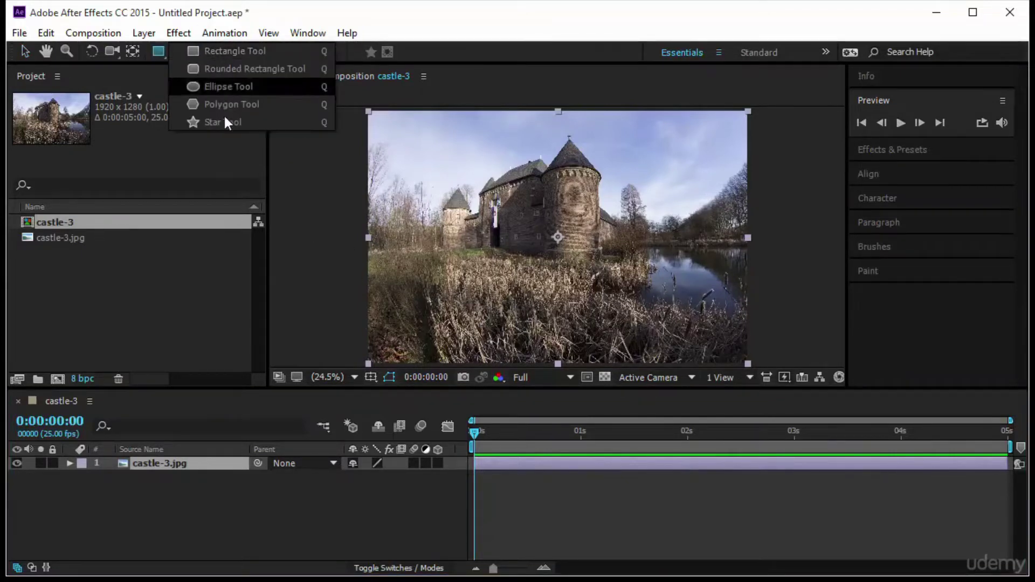
click(254, 87)
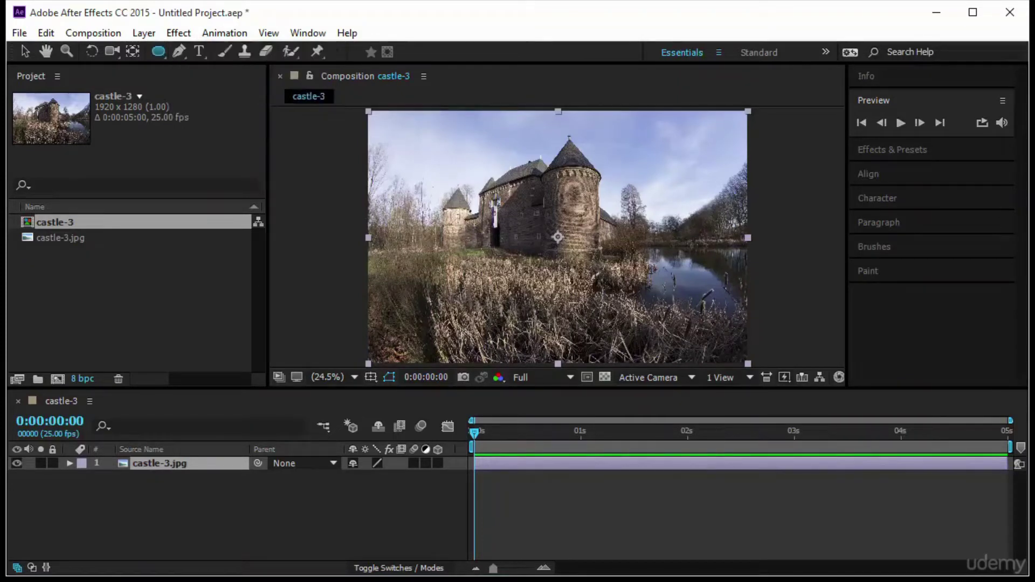
click(556, 237)
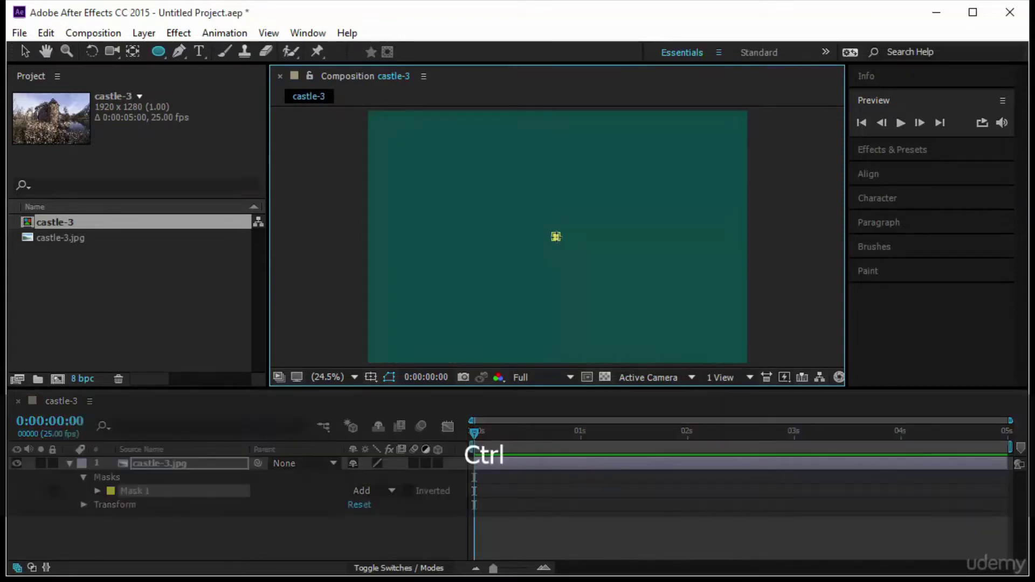
drag(556, 236, 652, 297)
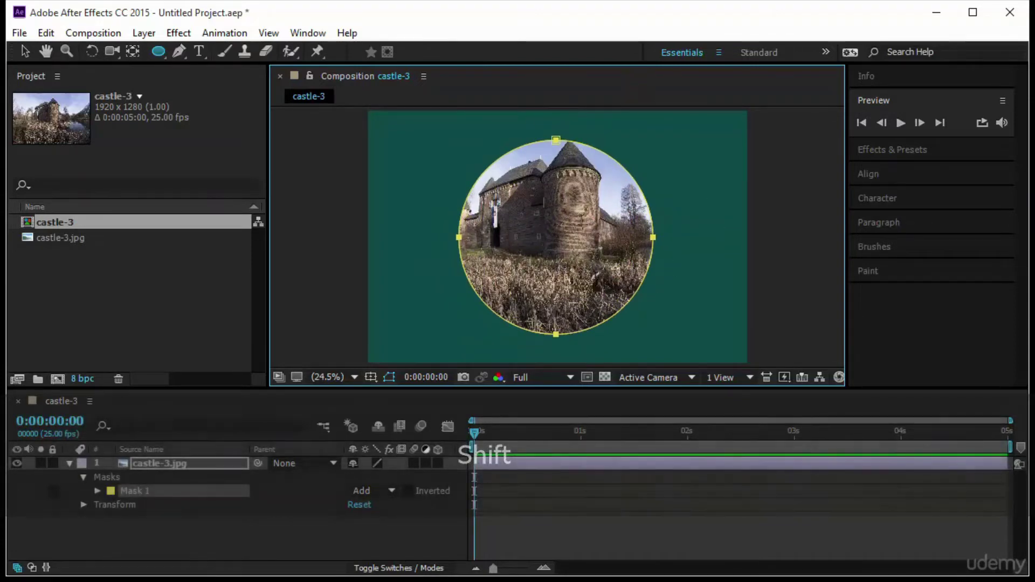
- Try the circular mask as Inverted and in Subtract mode, and return it to a non-inverted Add mask
click(408, 491)
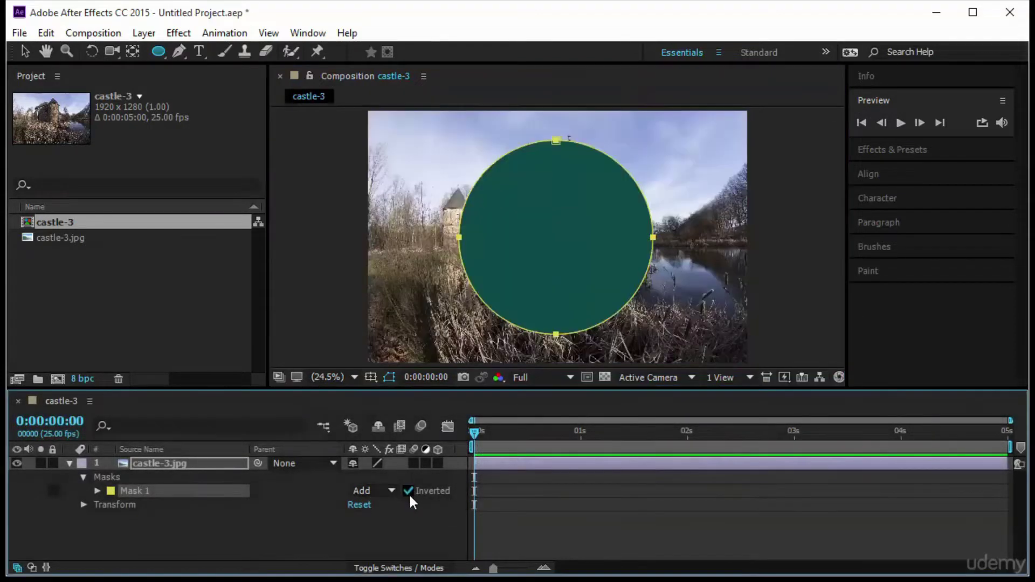
click(408, 490)
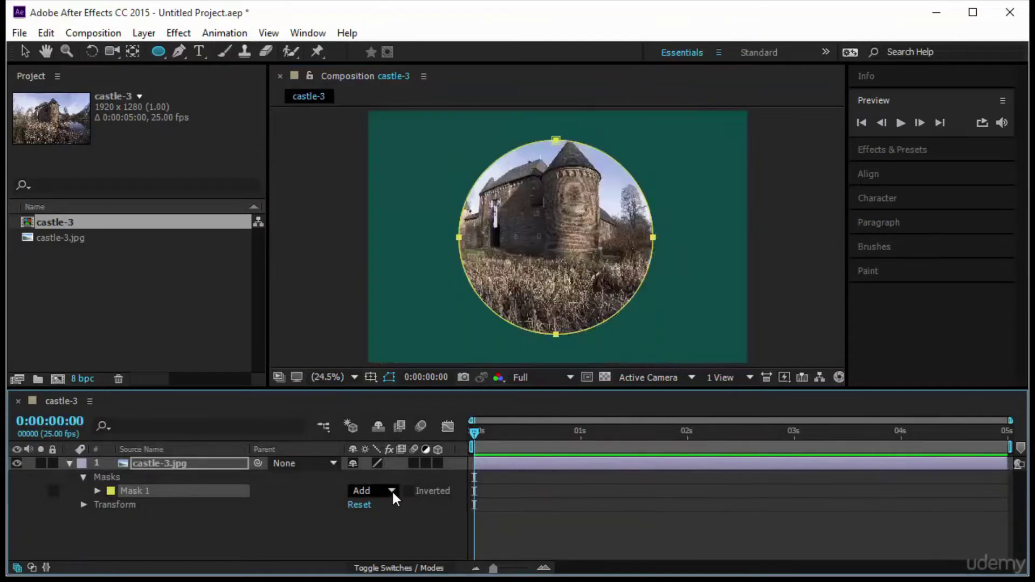
click(391, 490)
click(402, 402)
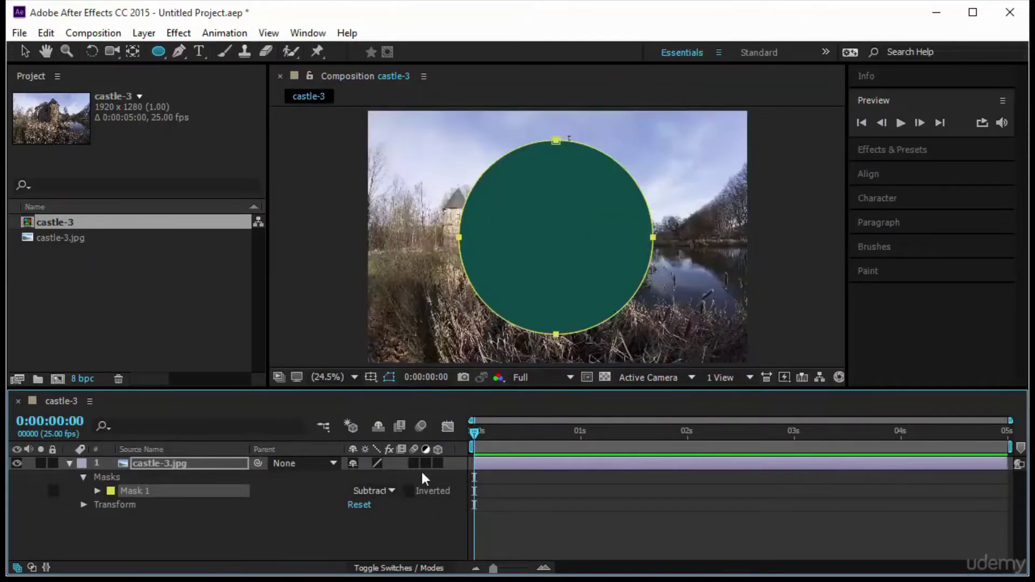
click(391, 491)
click(411, 384)
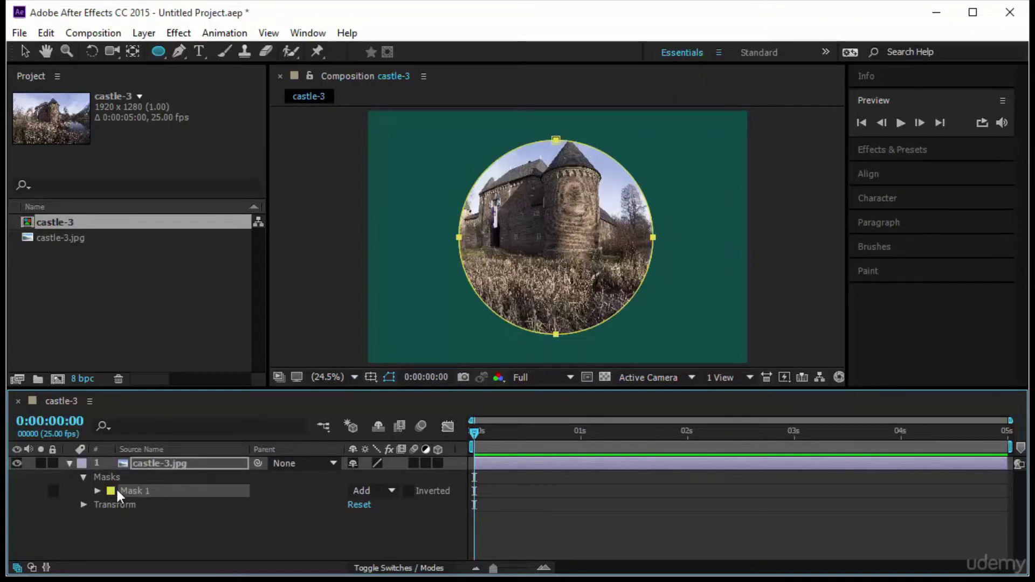
- Keyframe the circle's Mask Path at 0:00:00:00 and, at 0:00:00:12, enlarge the mask beyond the edges of the image
click(97, 490)
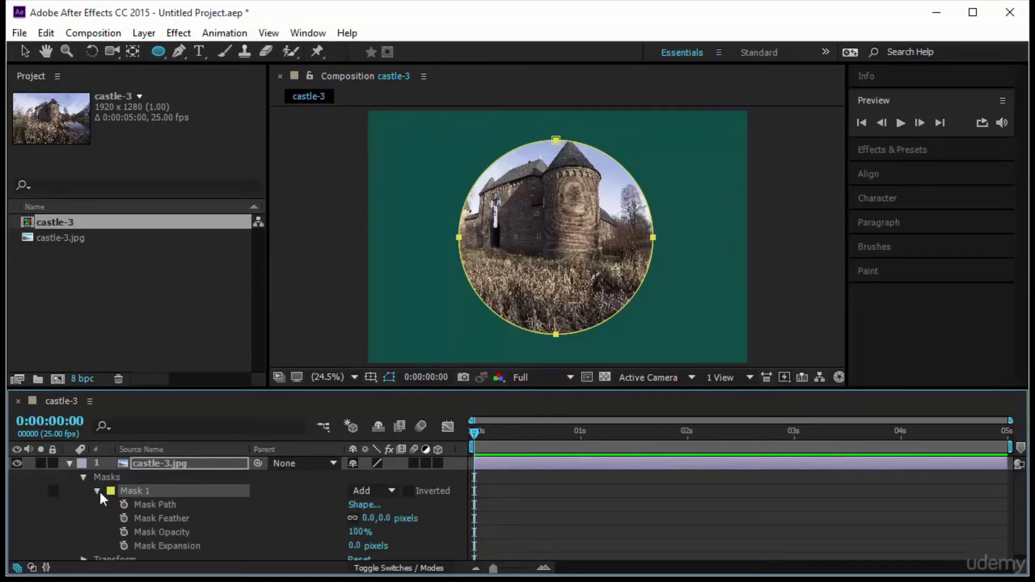
click(124, 504)
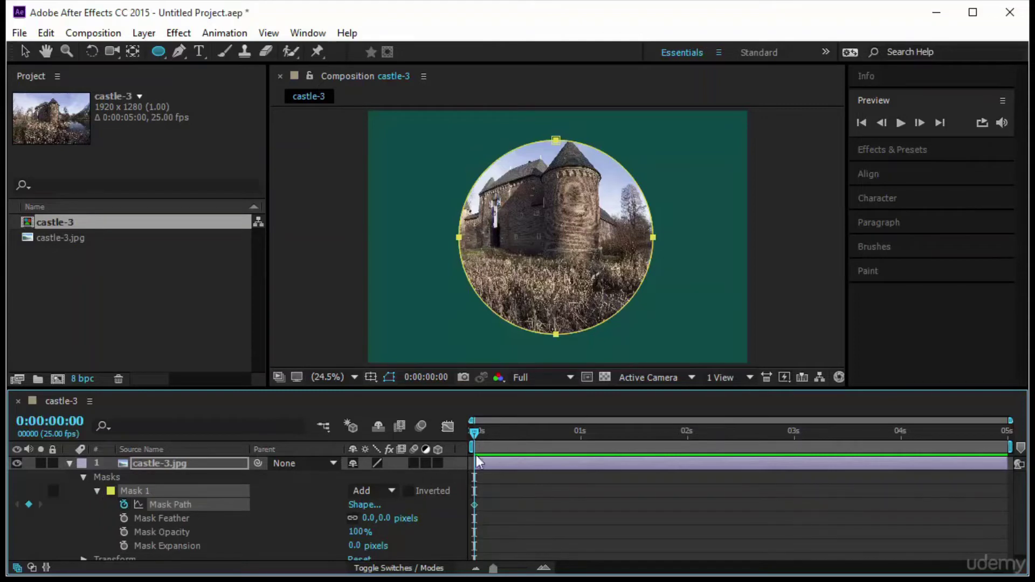
drag(475, 434, 525, 453)
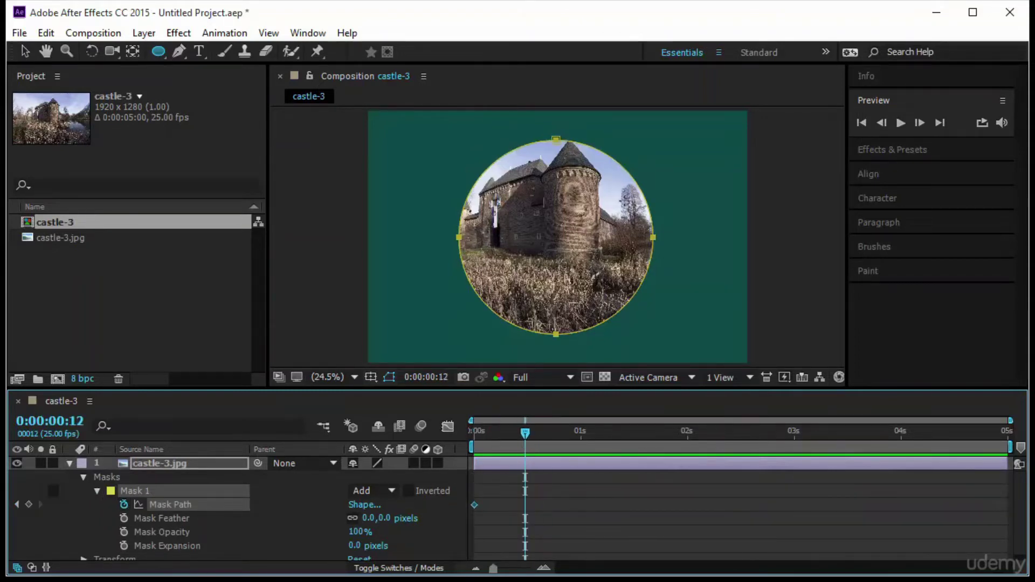
key(v)
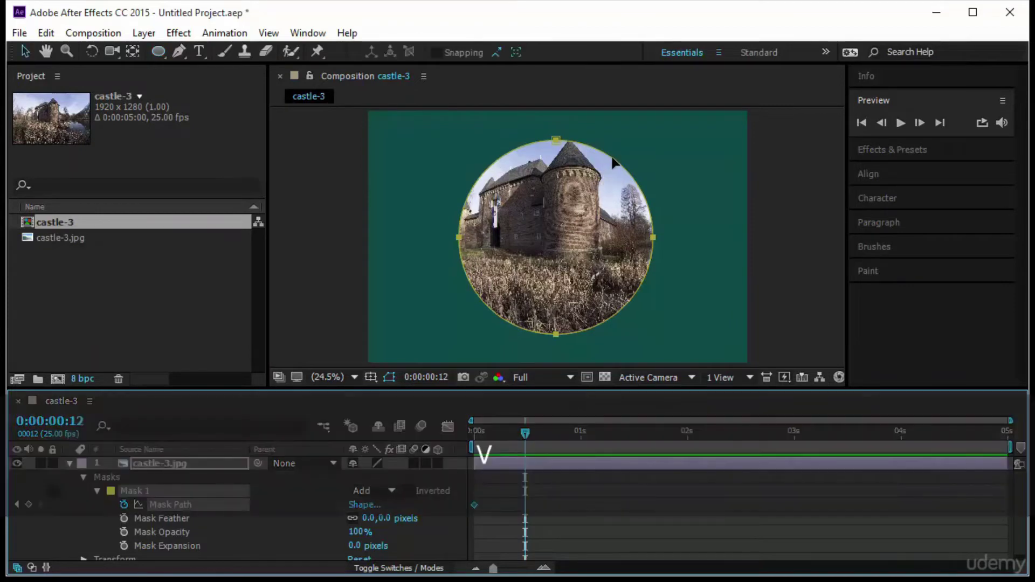
double_click(613, 162)
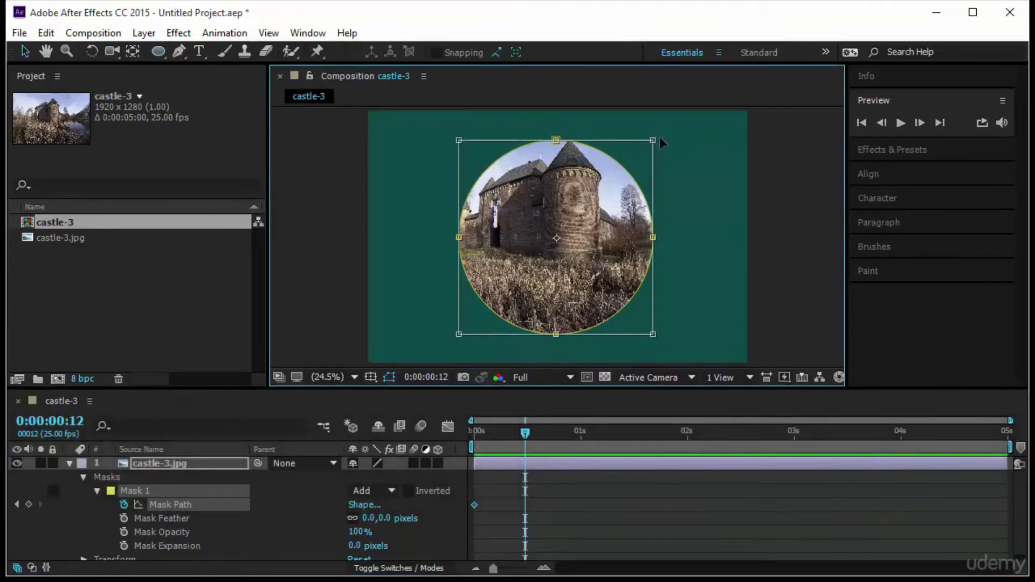
drag(660, 140, 973, 12)
- At 0:00:00:00, shrink the circular mask to a tiny point at its centre
drag(525, 431, 476, 450)
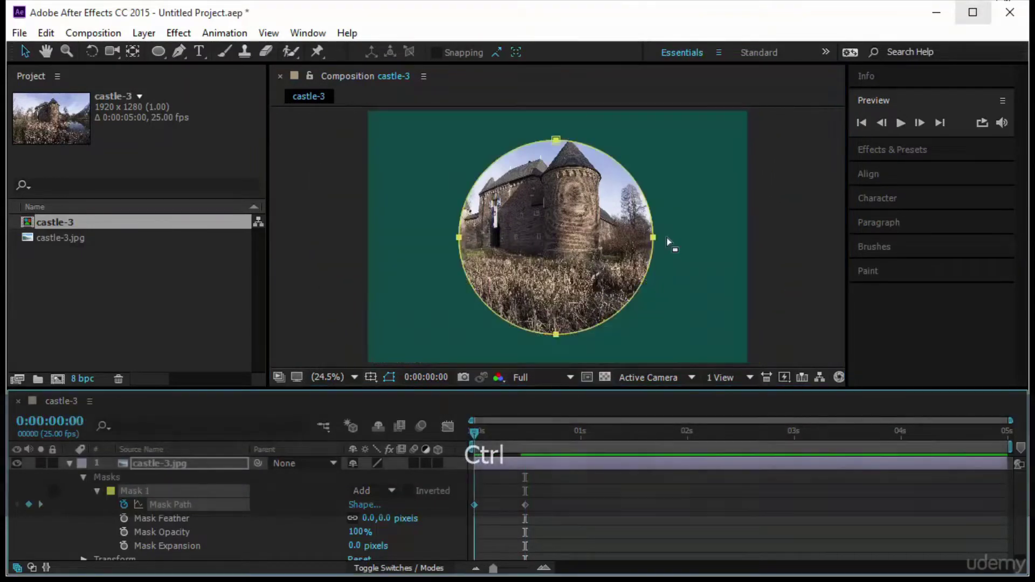
double_click(642, 193)
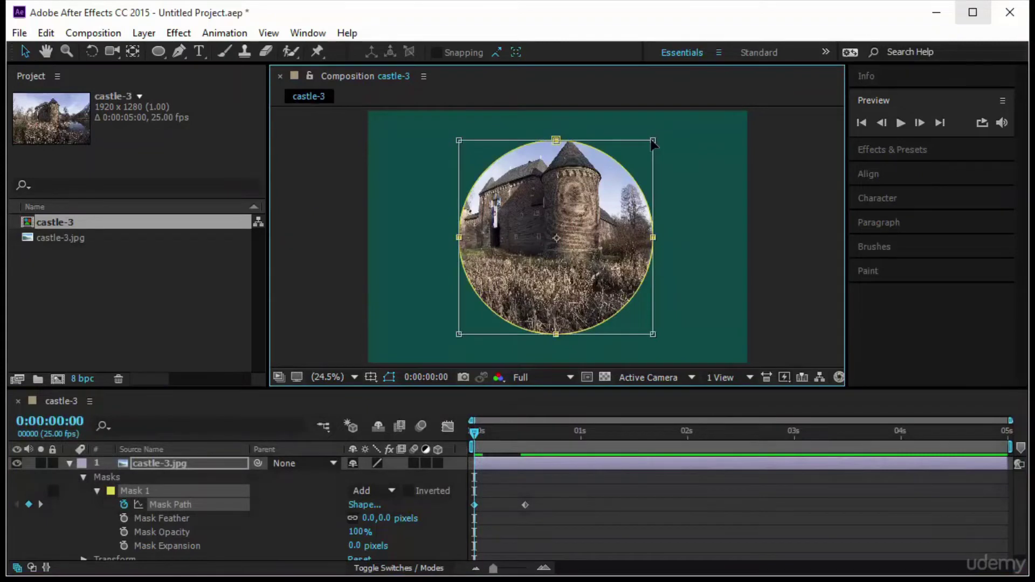
drag(652, 139, 588, 239)
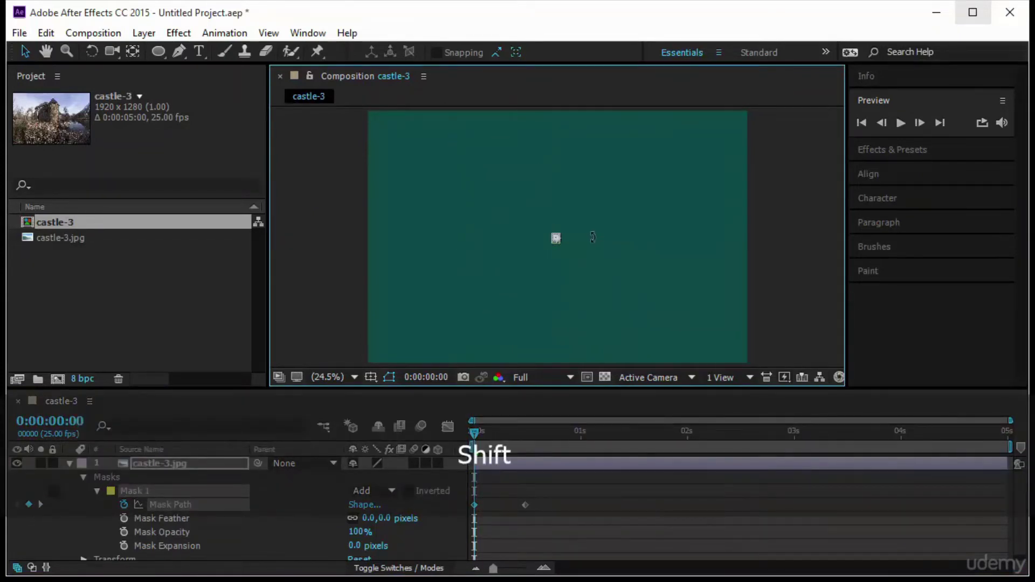
- Preview the circular reveal and move its second Mask Path keyframe to just after one second
click(470, 437)
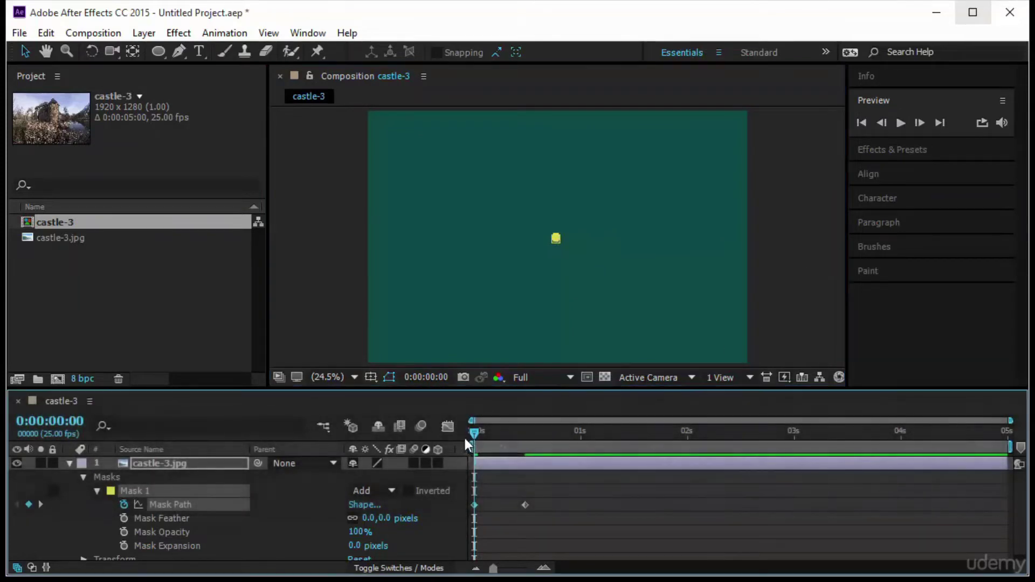
click(901, 123)
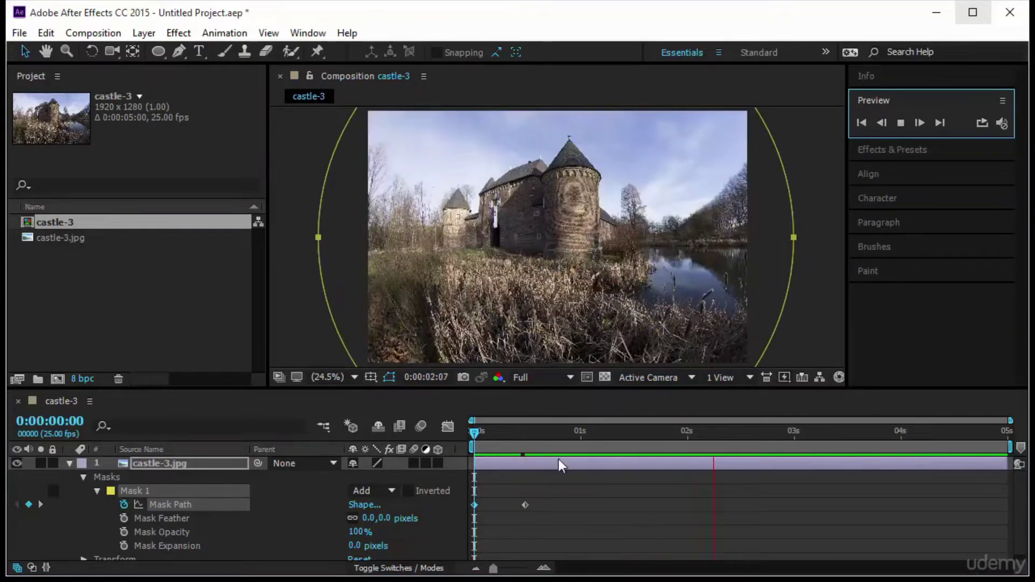
click(524, 505)
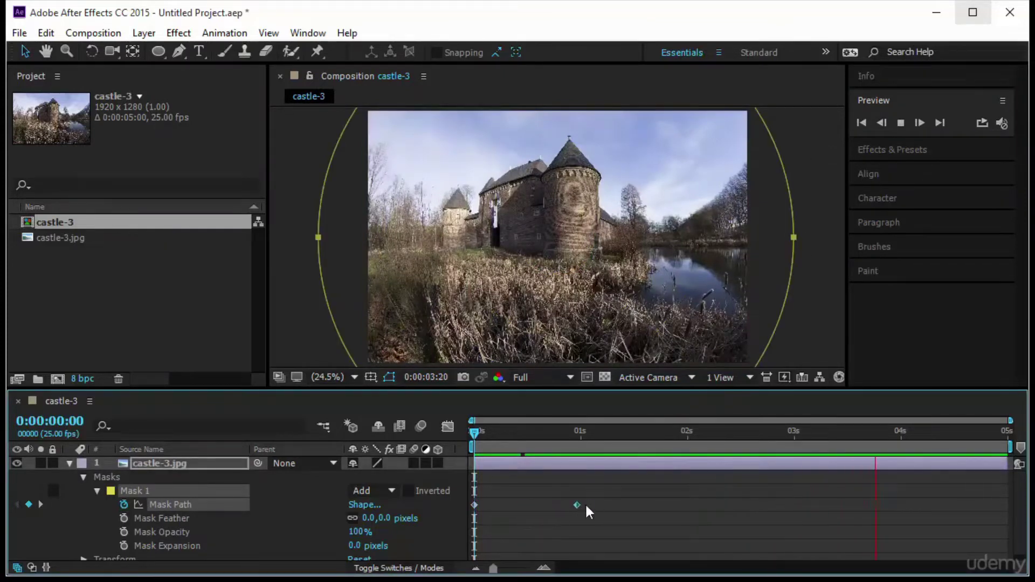
drag(586, 506, 599, 506)
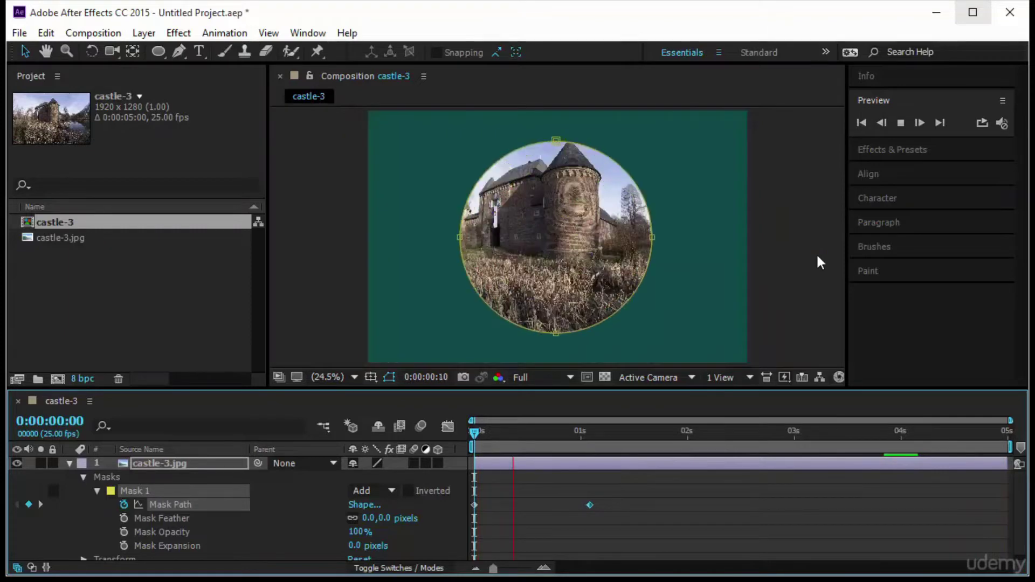
key(space)
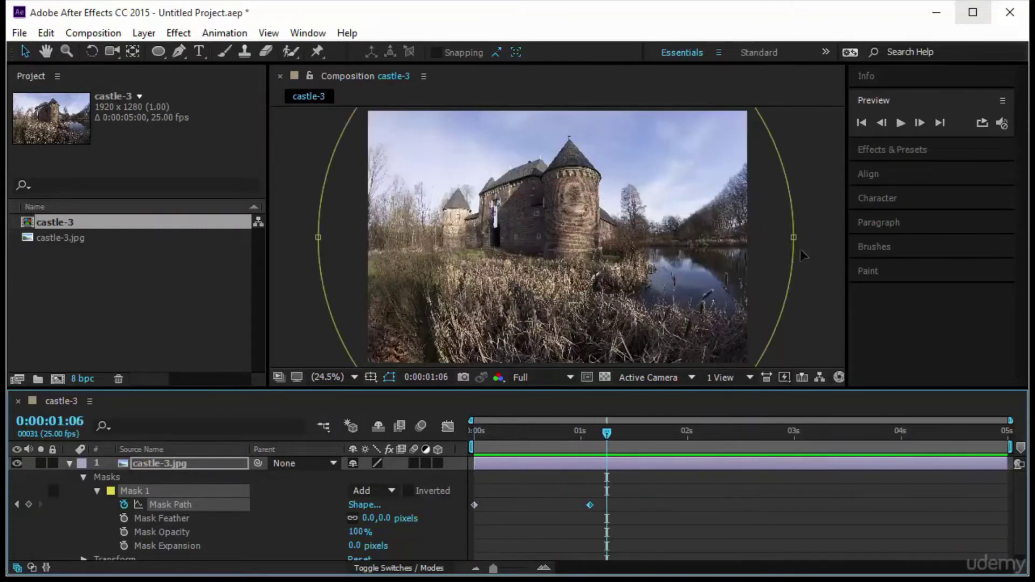
- Delete the castle-3.jpg layer's masks
click(793, 236)
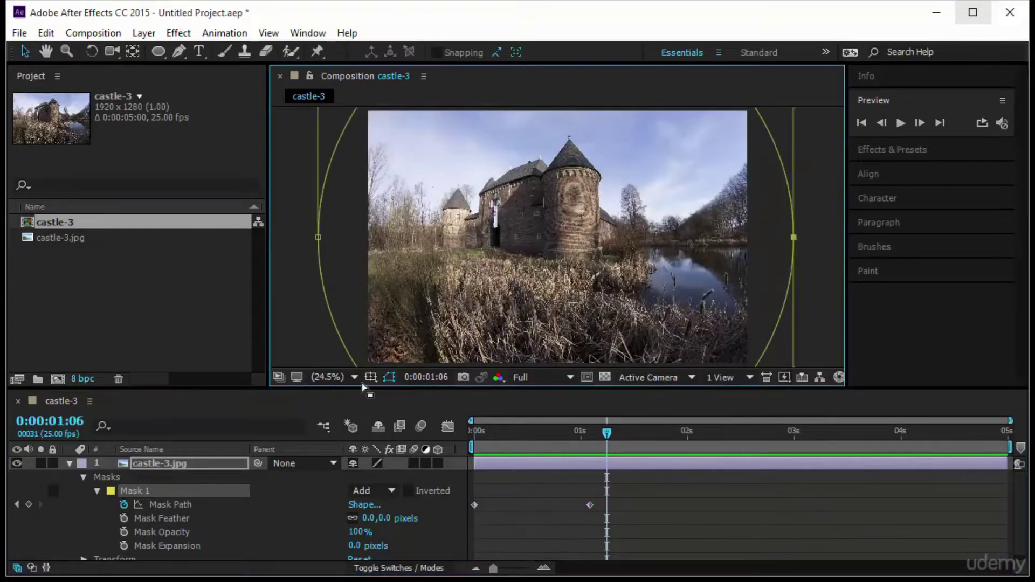
click(137, 476)
key(Delete)
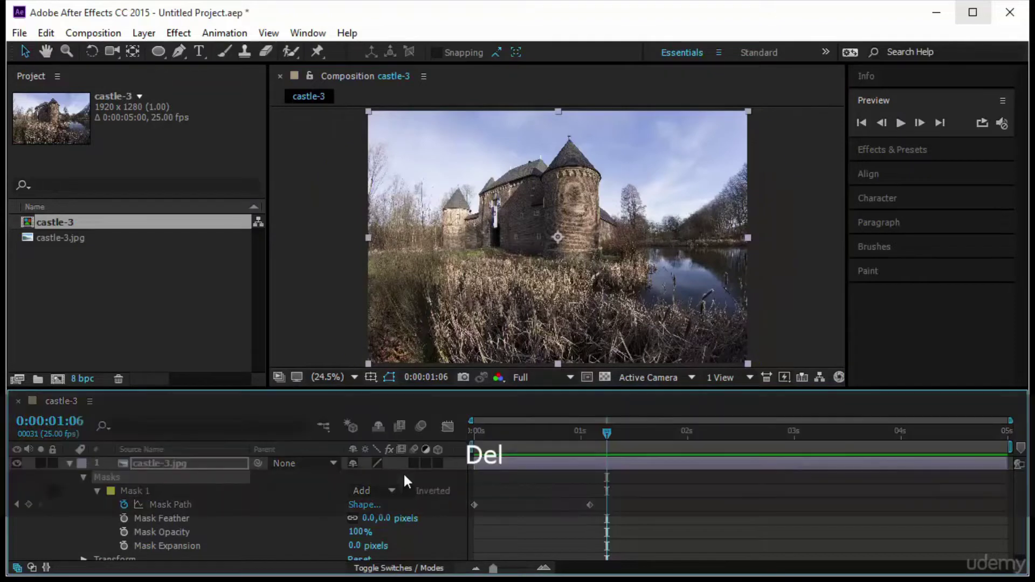
- Add a rectangular mask covering the whole castle-3.jpg layer and keyframe its Mask Path at 0:00:01:00
click(157, 54)
drag(154, 53, 205, 52)
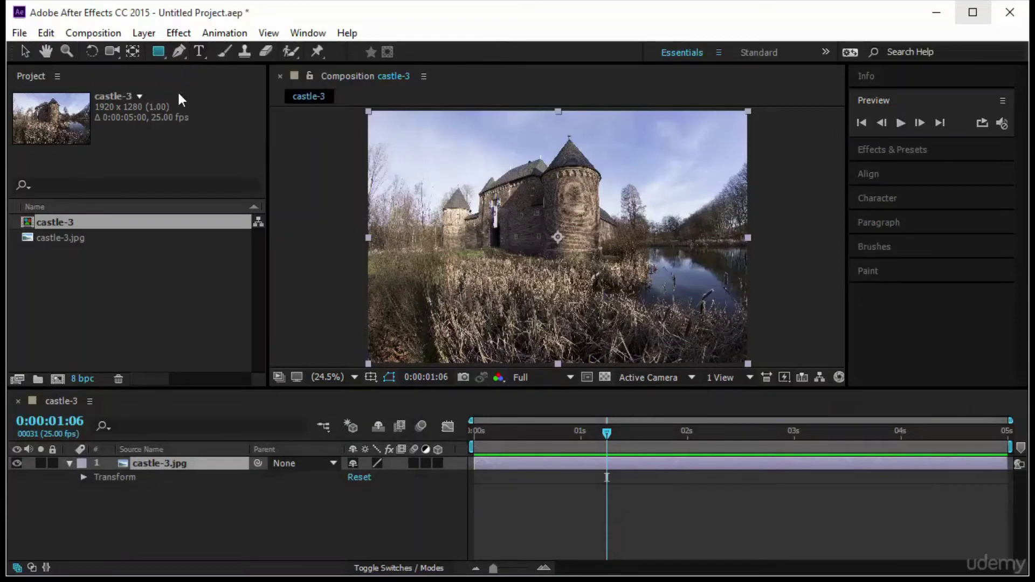
double_click(158, 51)
key(v)
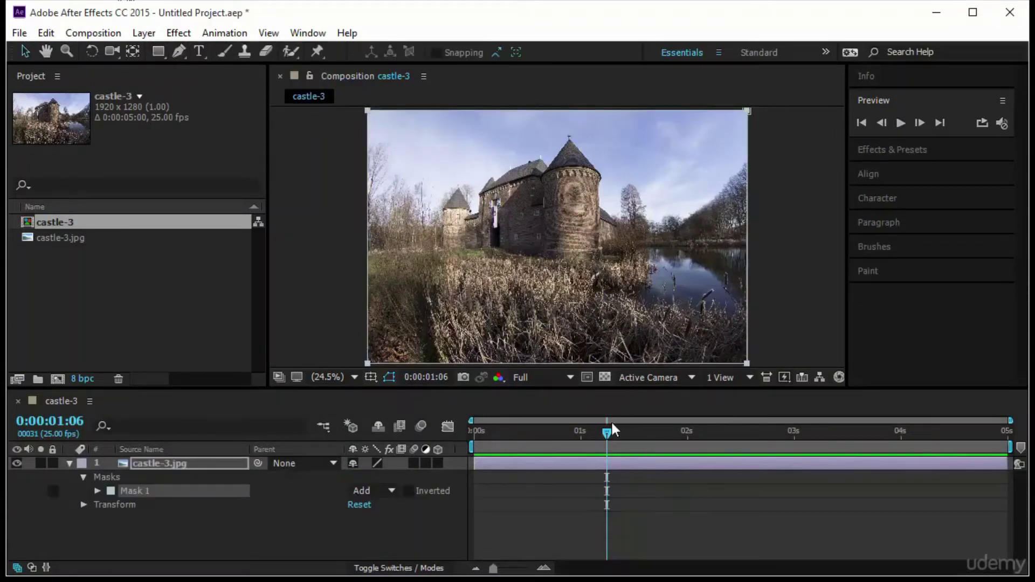
drag(607, 435, 580, 443)
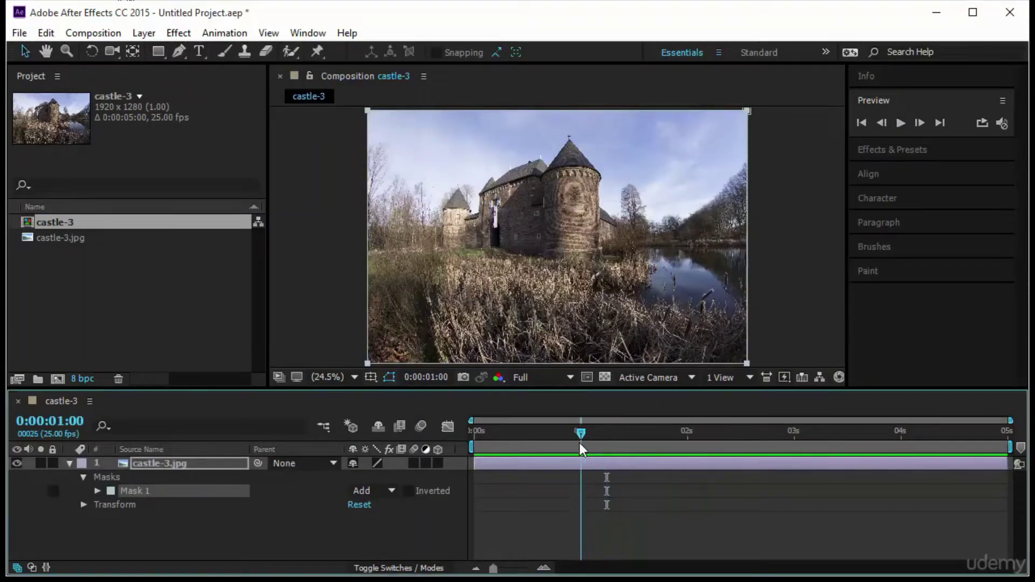
click(98, 490)
click(123, 504)
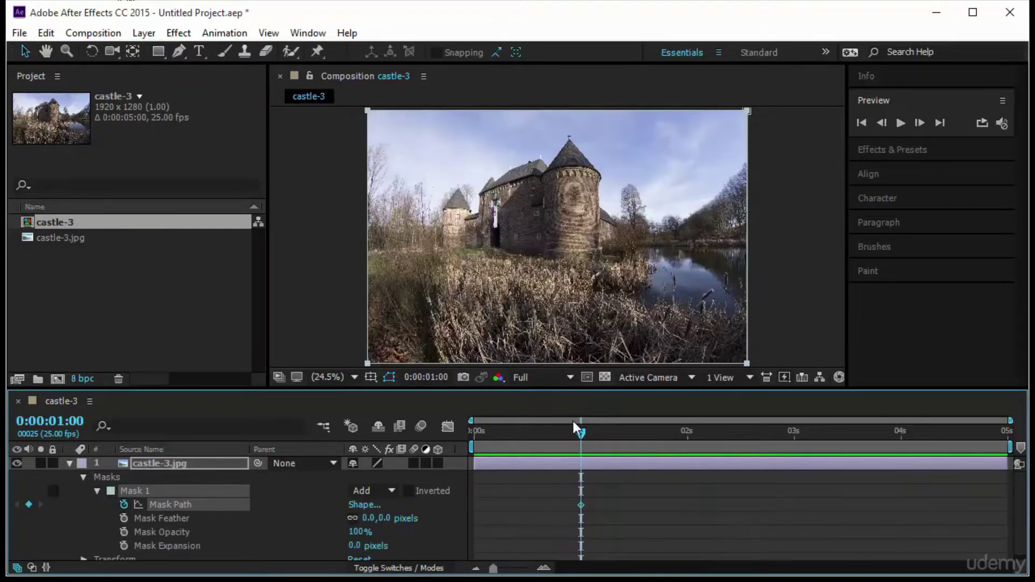
- At 0:00:00:00, collapse the rectangular mask to a thin sliver just outside the image's left edge, and preview the wipe
key(Home)
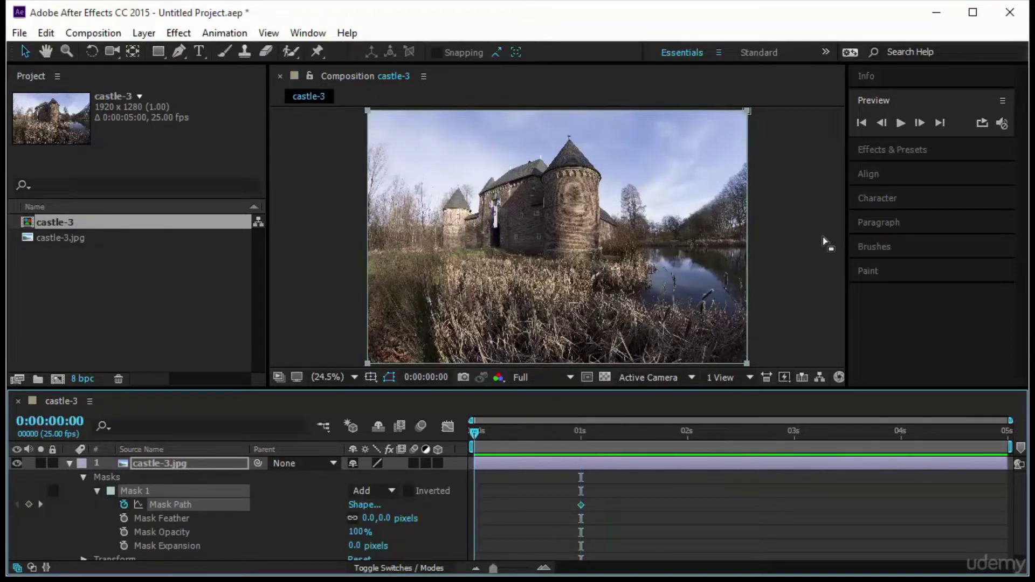
click(749, 241)
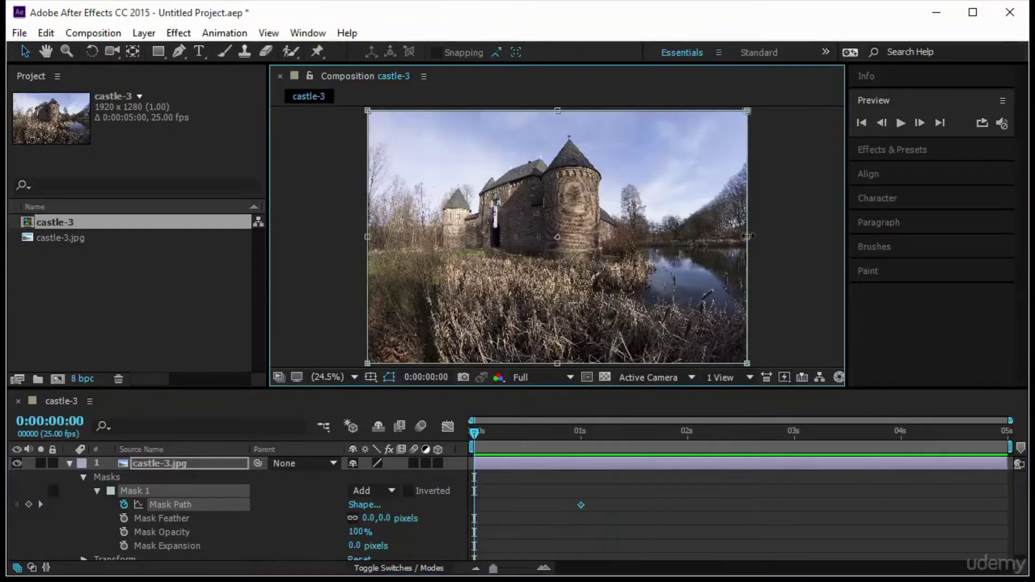
drag(746, 237, 363, 296)
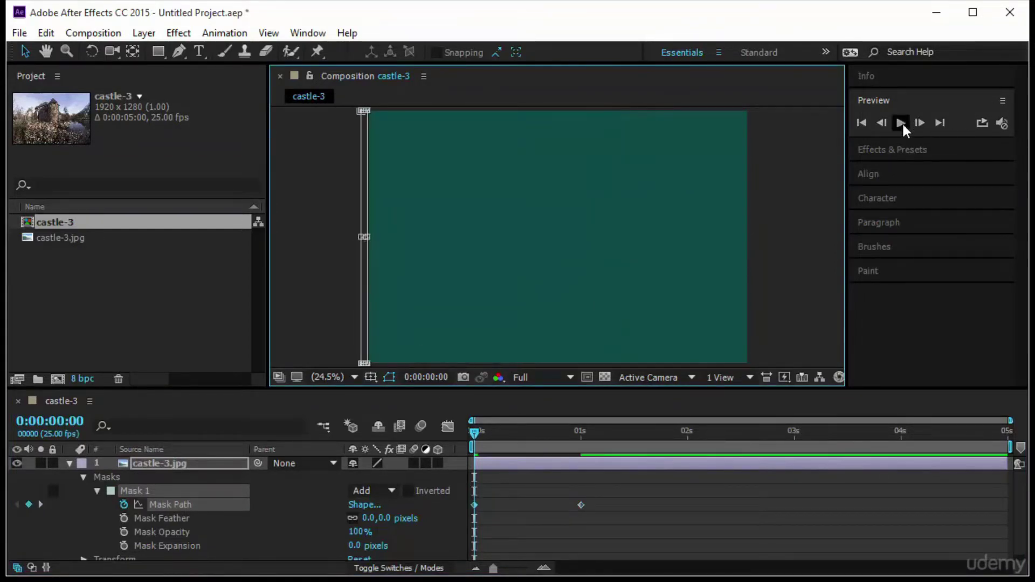
click(900, 122)
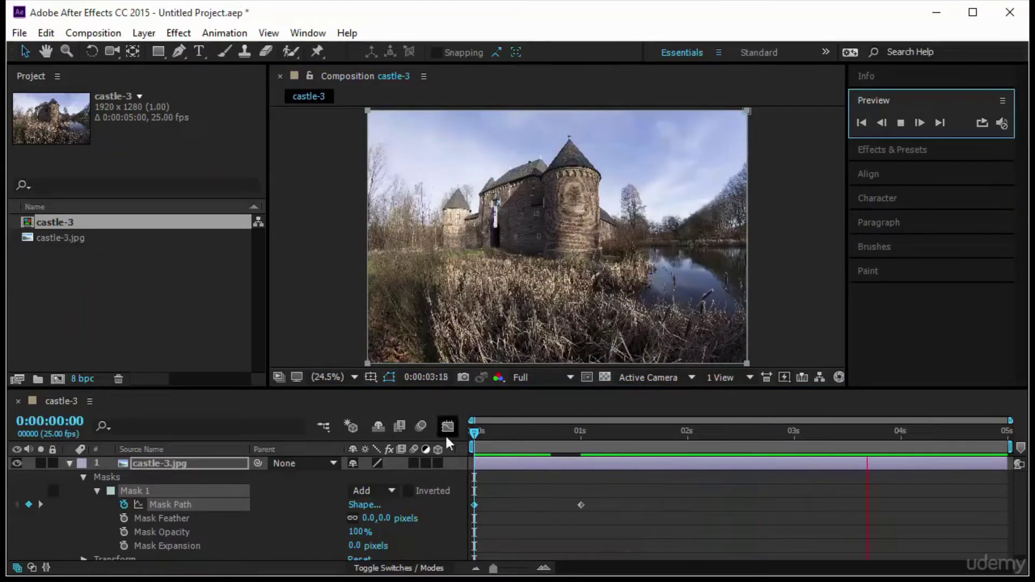
- At 0:00:00:00, pull the collapsed mask's two outer corner points further outward to give its left side an irregular, angled shape
click(208, 463)
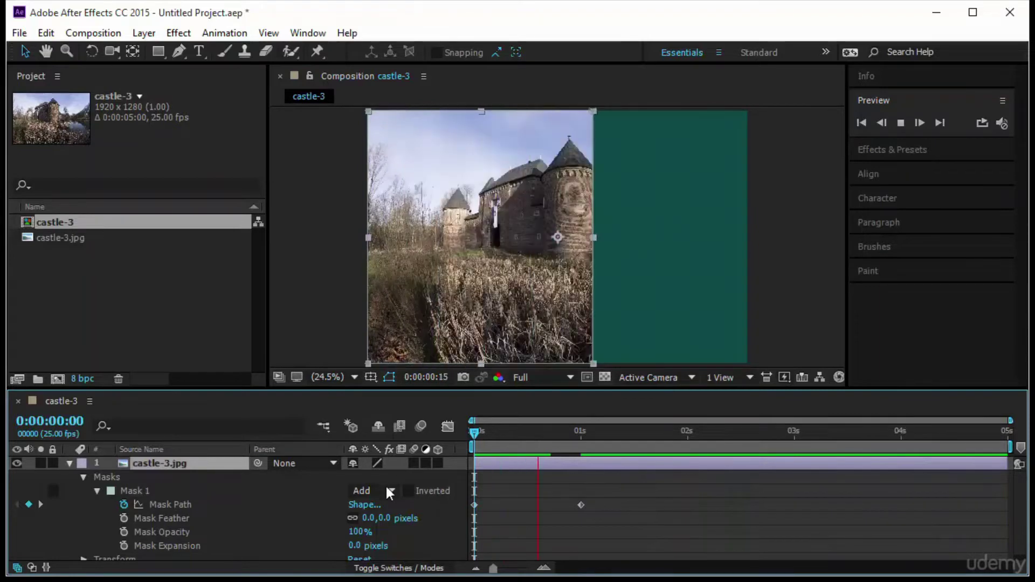
click(473, 432)
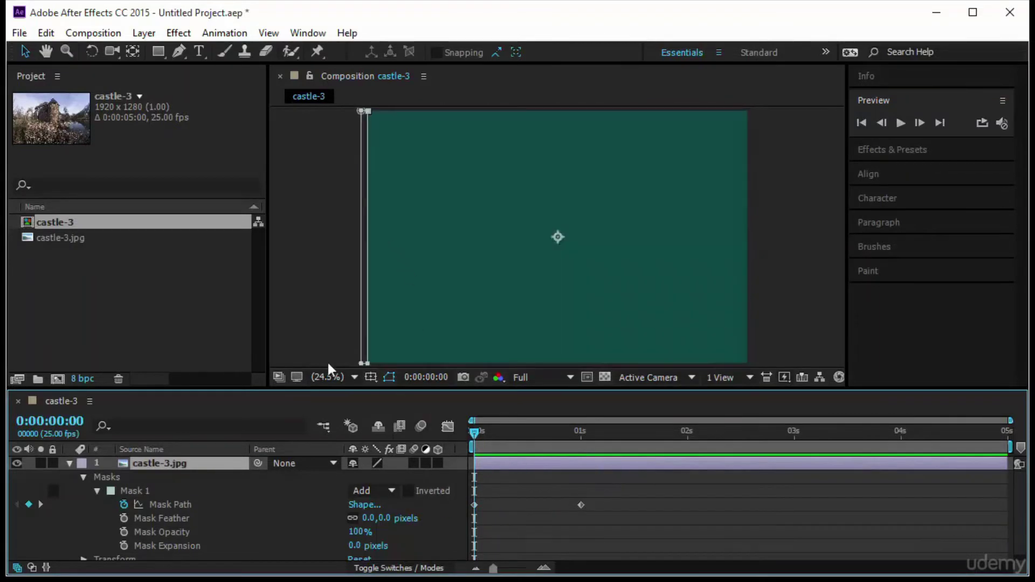
drag(368, 363, 336, 319)
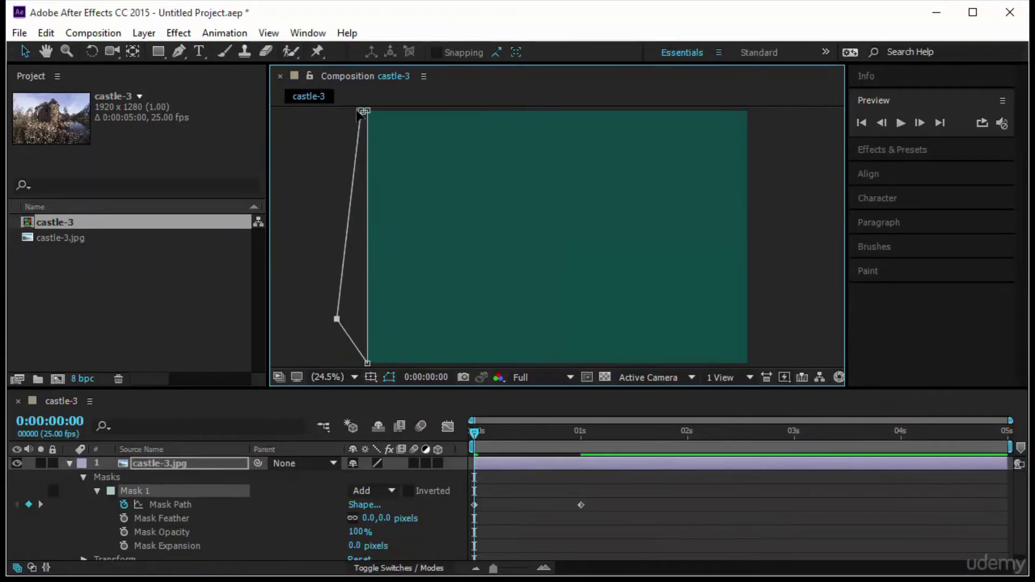
drag(361, 111, 325, 236)
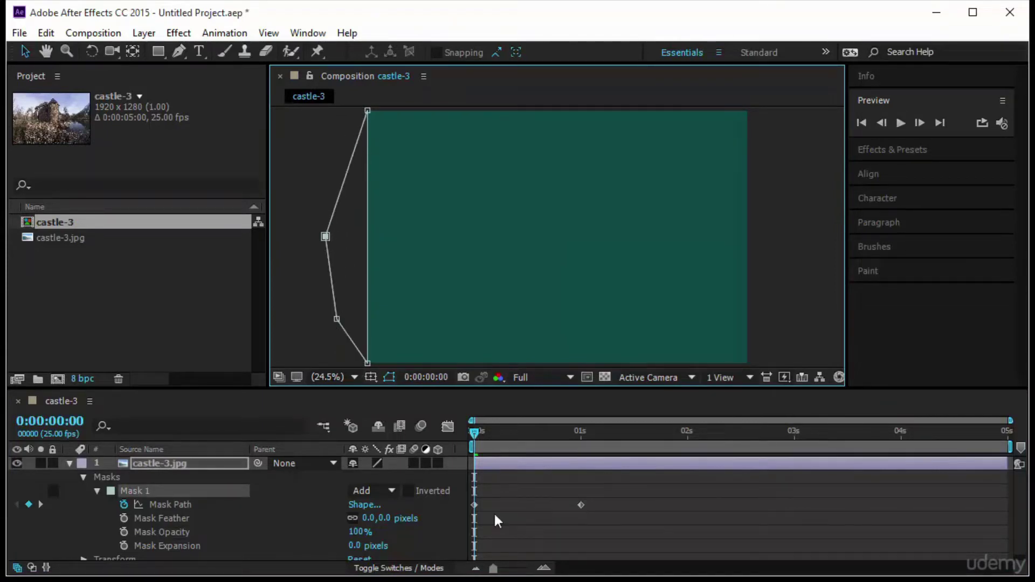
- Preview the angled mask wipe on the castle-3.jpg layer by scrubbing and playing it from the beginning
drag(477, 435, 607, 466)
key(Home)
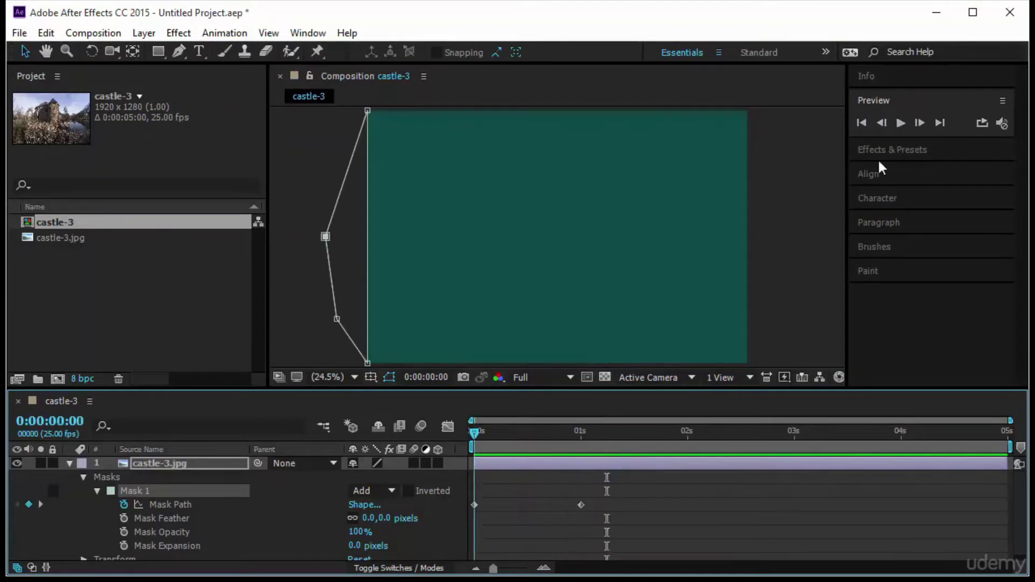
click(900, 123)
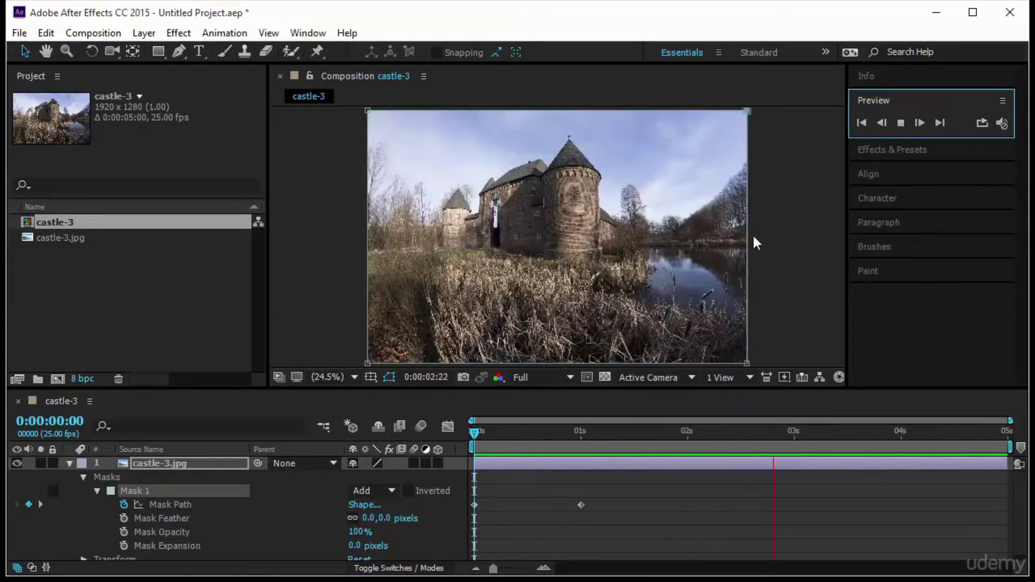
click(787, 243)
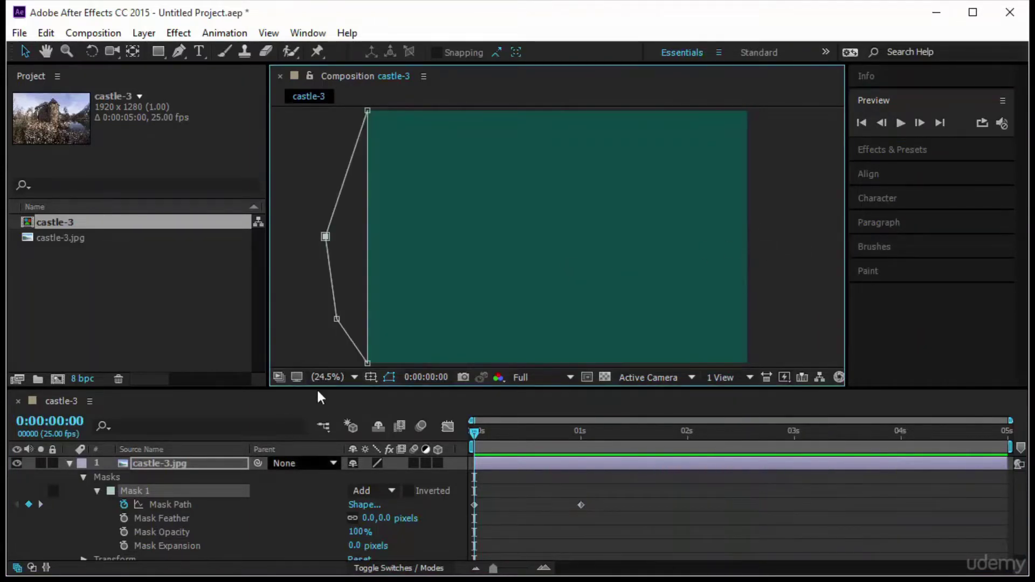
- Replace the castle-3.jpg layer's animated mask with a new full-layer rectangular mask, and narrow it to the image's left half
click(215, 477)
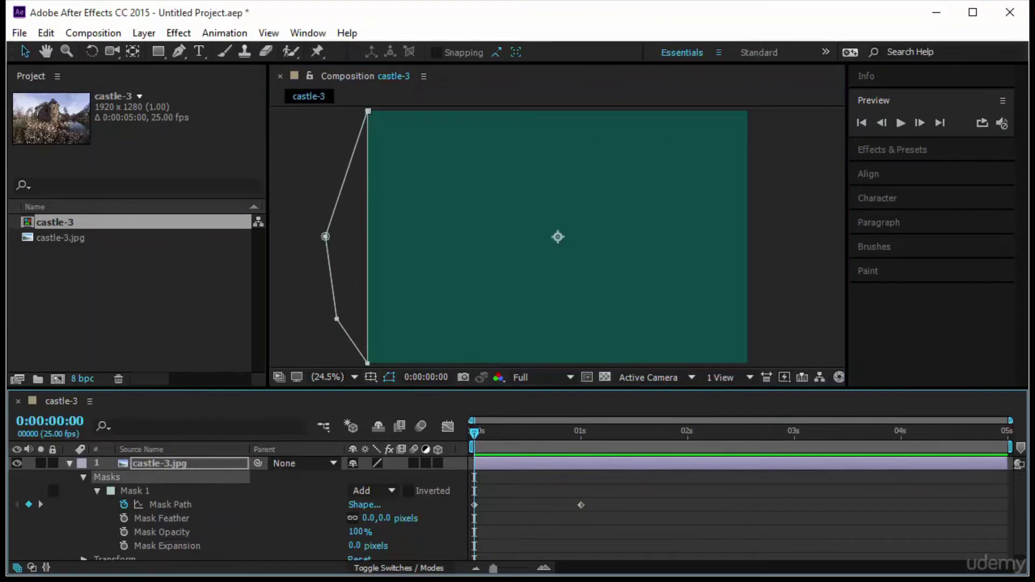
key(Delete)
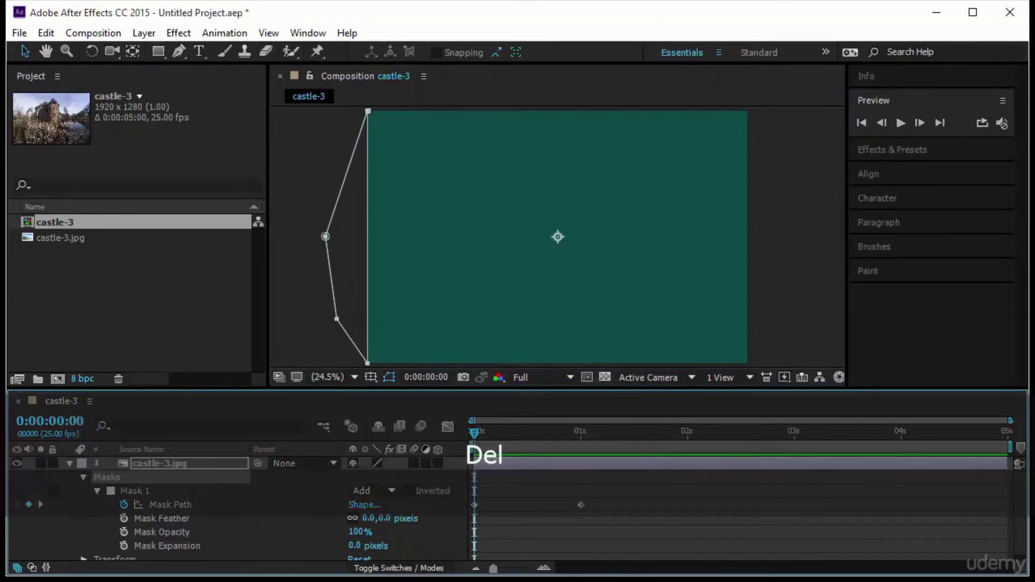
click(158, 49)
key(ctrl+z)
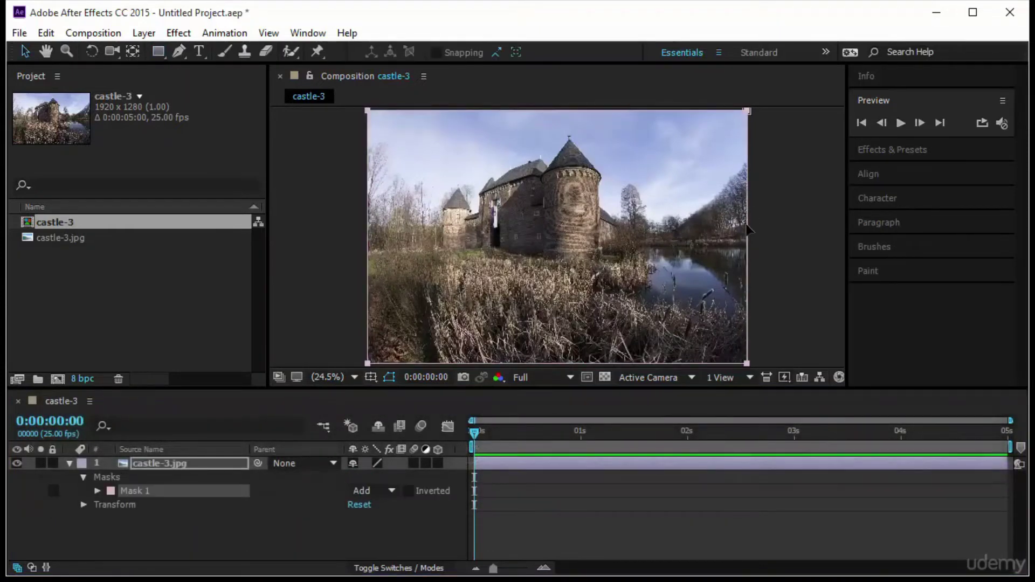
click(749, 272)
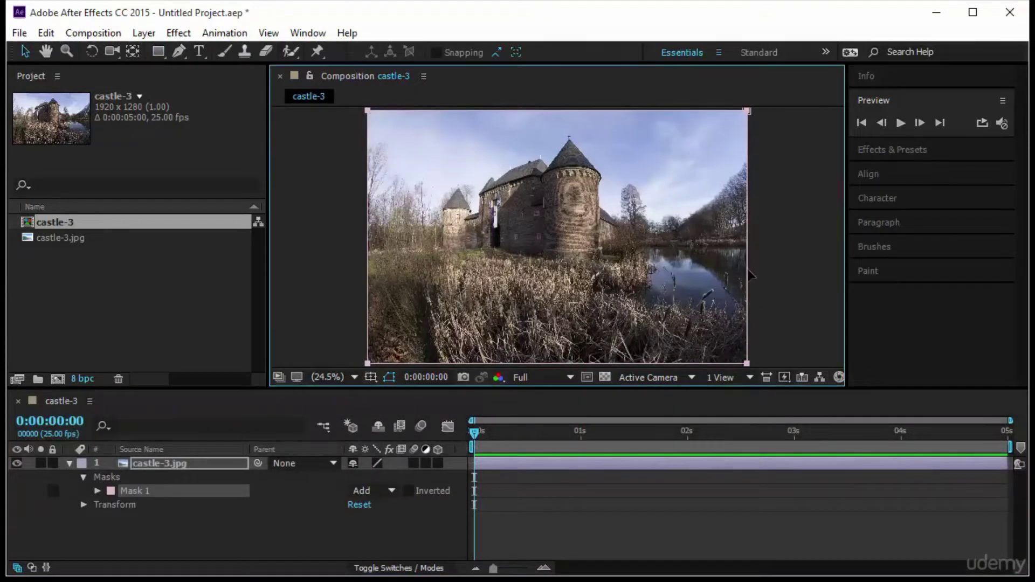
drag(682, 257, 567, 278)
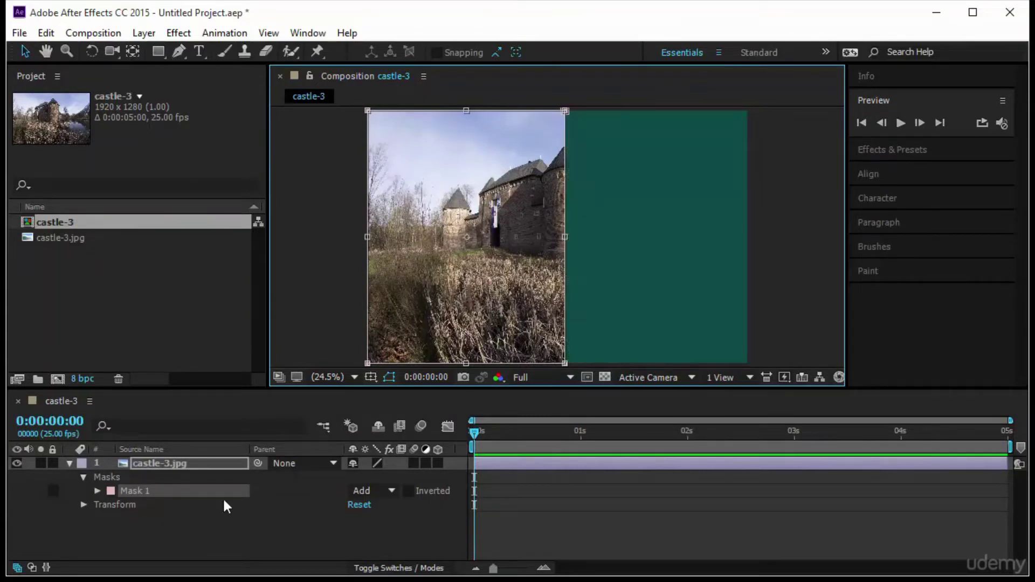
- Add a second full-layer rectangular mask to castle-3.jpg and narrow it to the image's right half, meeting the first mask
click(201, 463)
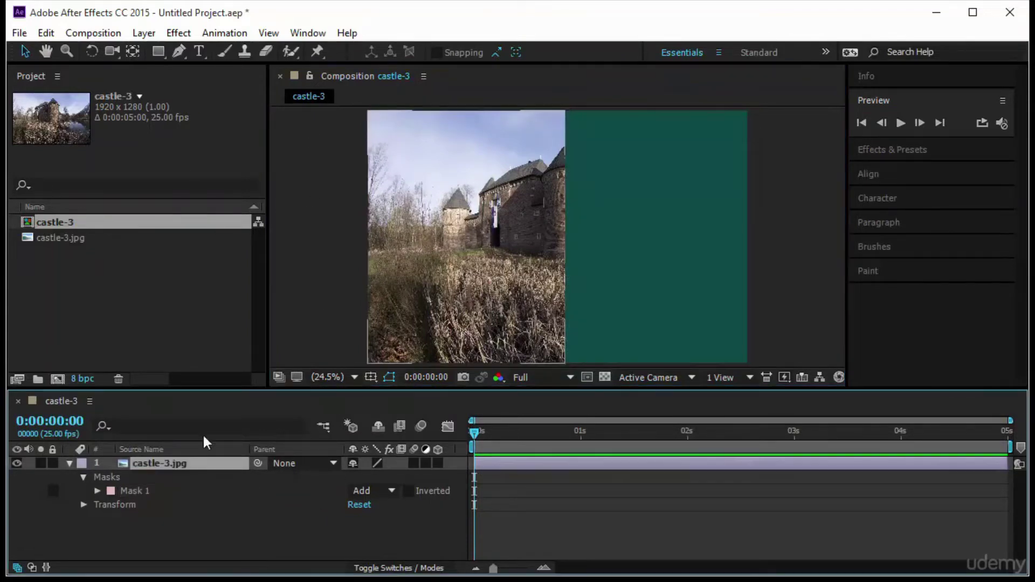
double_click(158, 51)
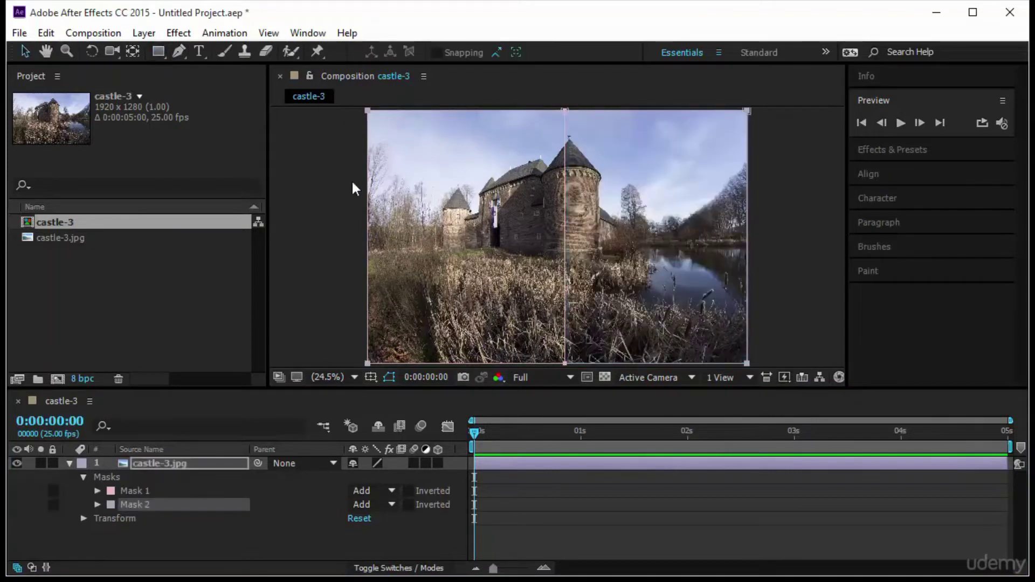
click(367, 237)
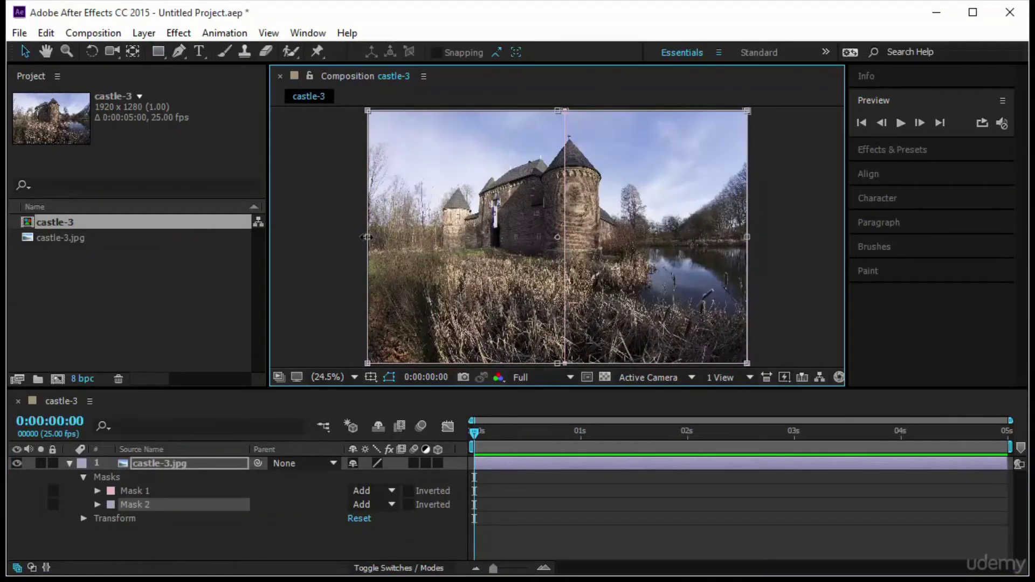
drag(366, 237, 564, 266)
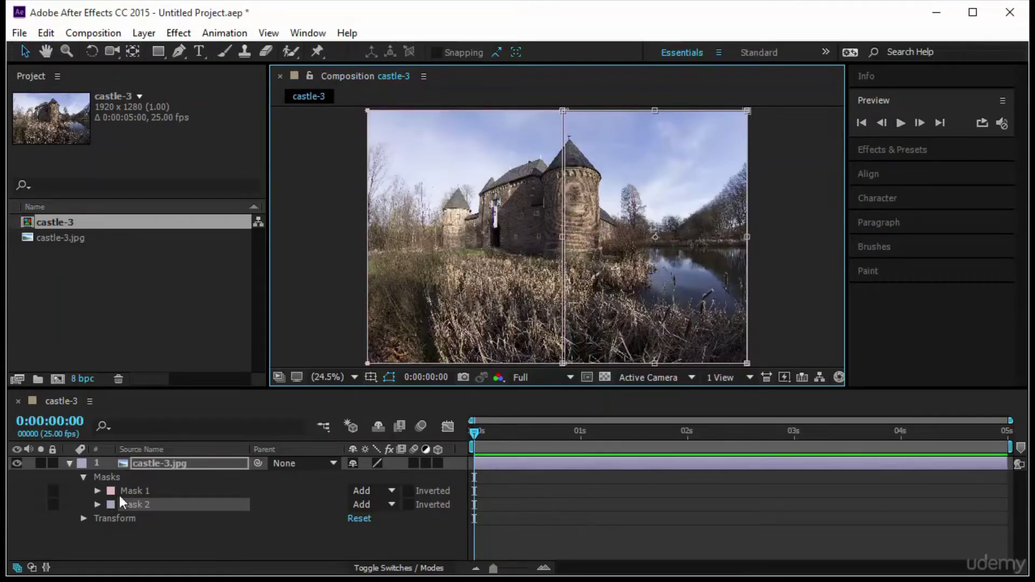
- Show the castle-3.jpg layer's mask properties and keyframe the Mask Path of both Mask 1 and Mask 2 at 0:00:00:13
shift+click(134, 492)
key(p)
click(229, 463)
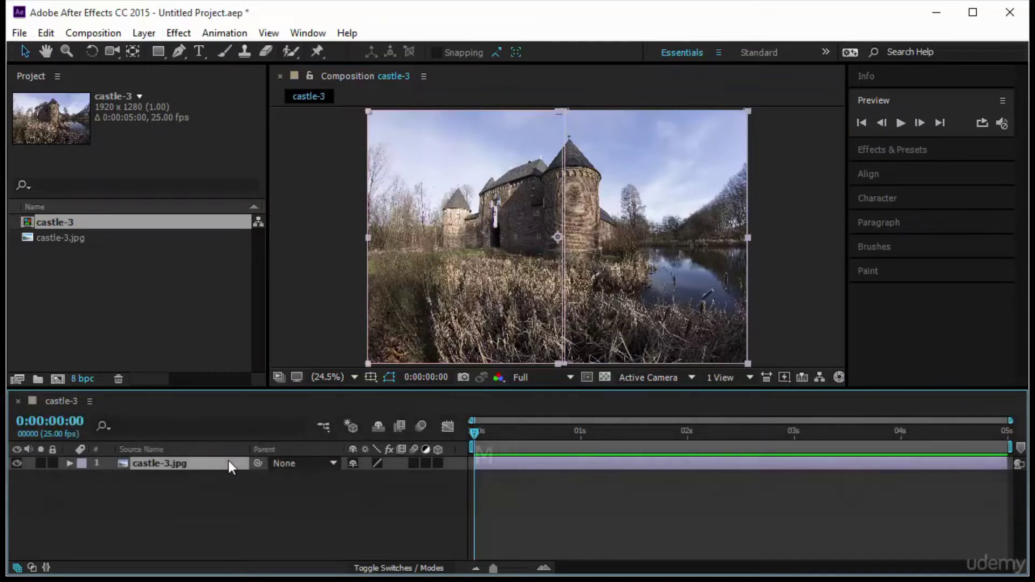
key(m)
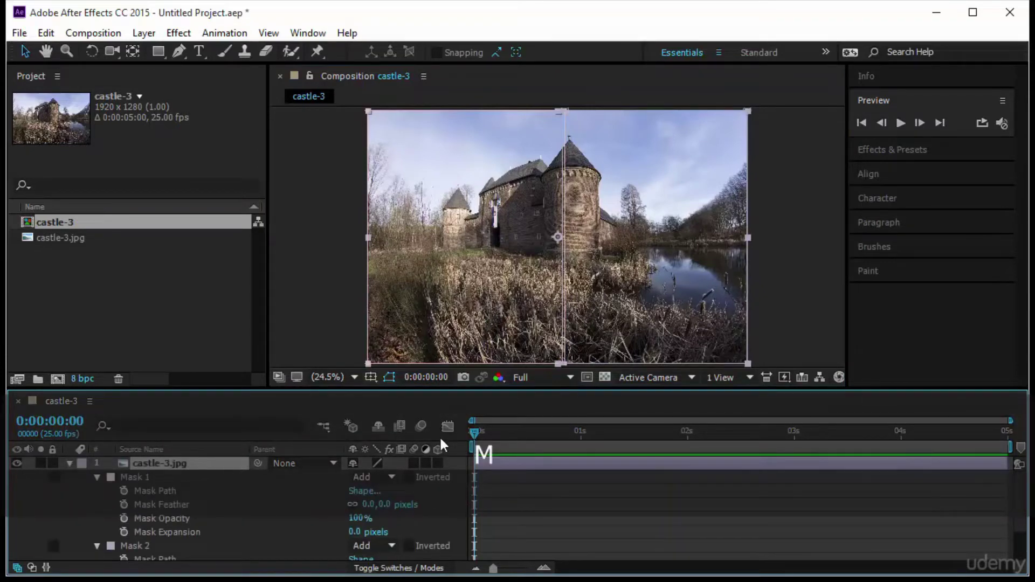
drag(472, 433, 529, 434)
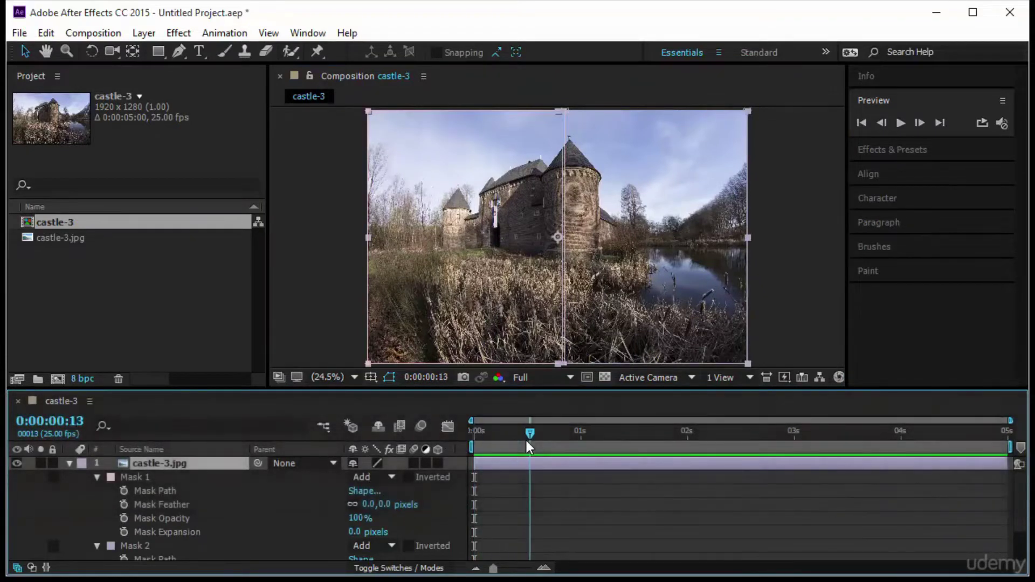
click(124, 491)
click(124, 559)
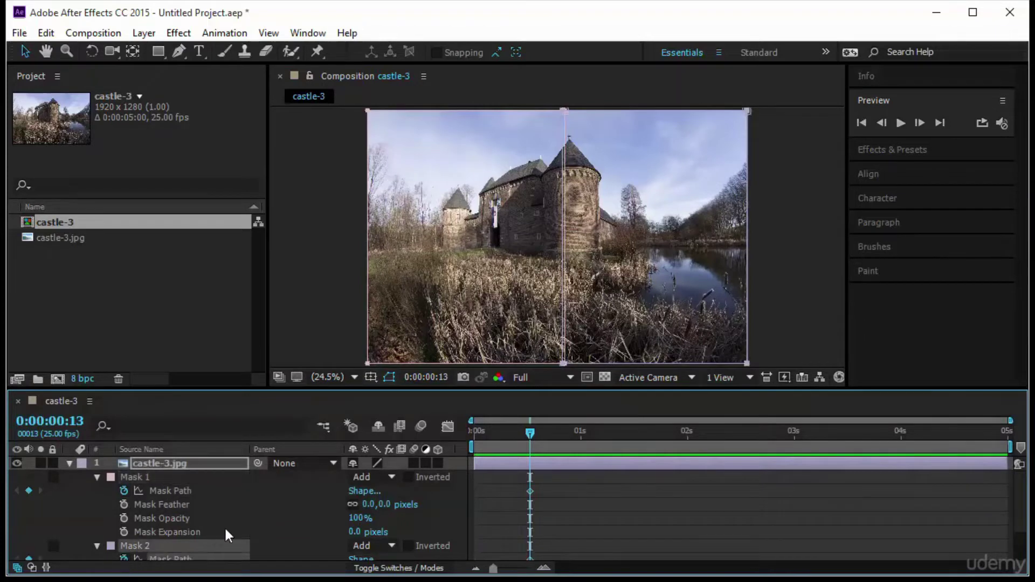
- At 0:00:00:00, collapse Mask 2 to a thin sliver just outside the image's right edge
scroll(224, 526, down, 3)
key(Page_Up)
key(Home)
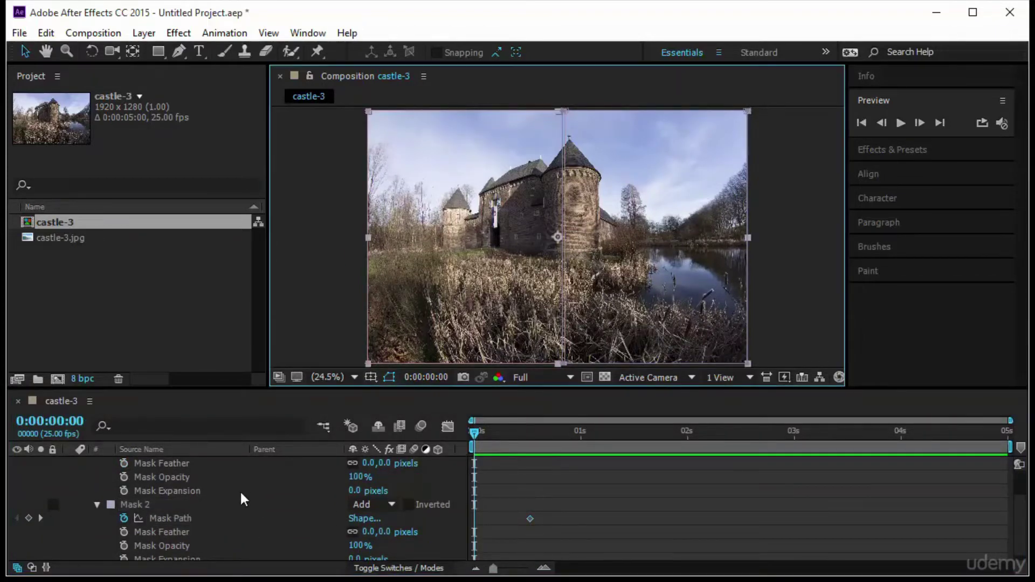
double_click(563, 243)
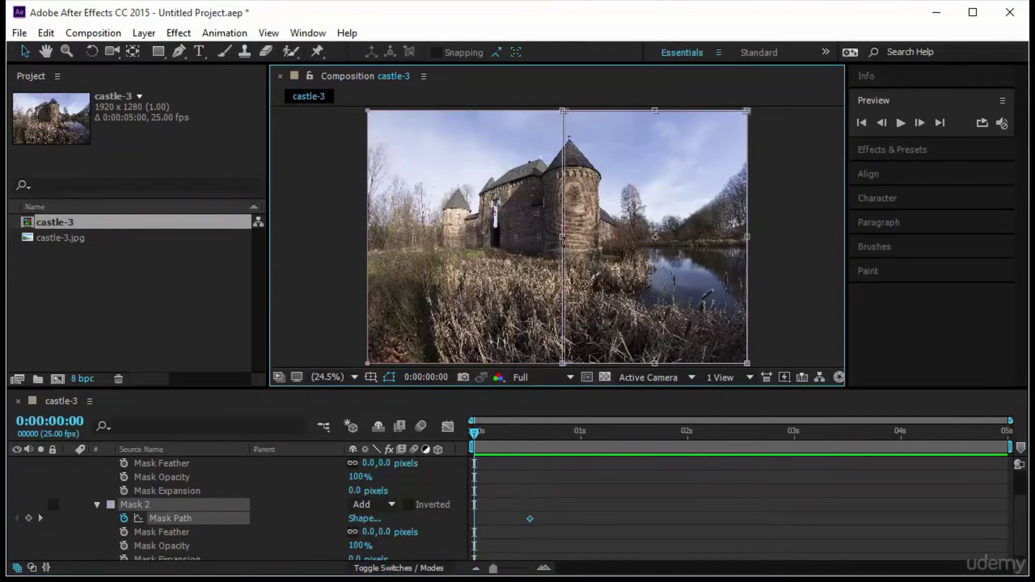
drag(563, 237, 750, 239)
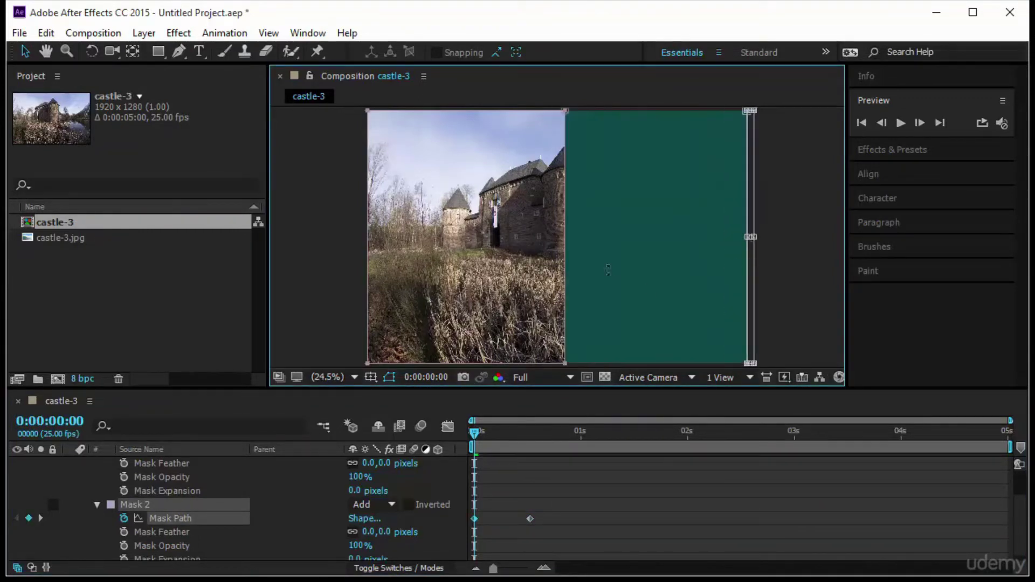
key(Return)
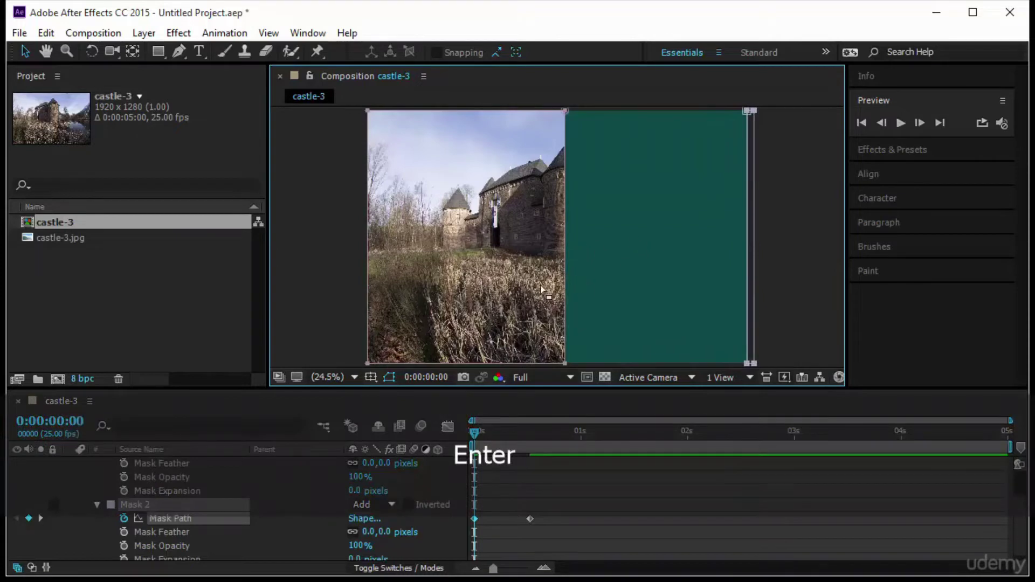
- At 0:00:00:00, collapse Mask 1 to a thin sliver just outside the image's left edge, and scrub through the two-sided wipe
click(562, 271)
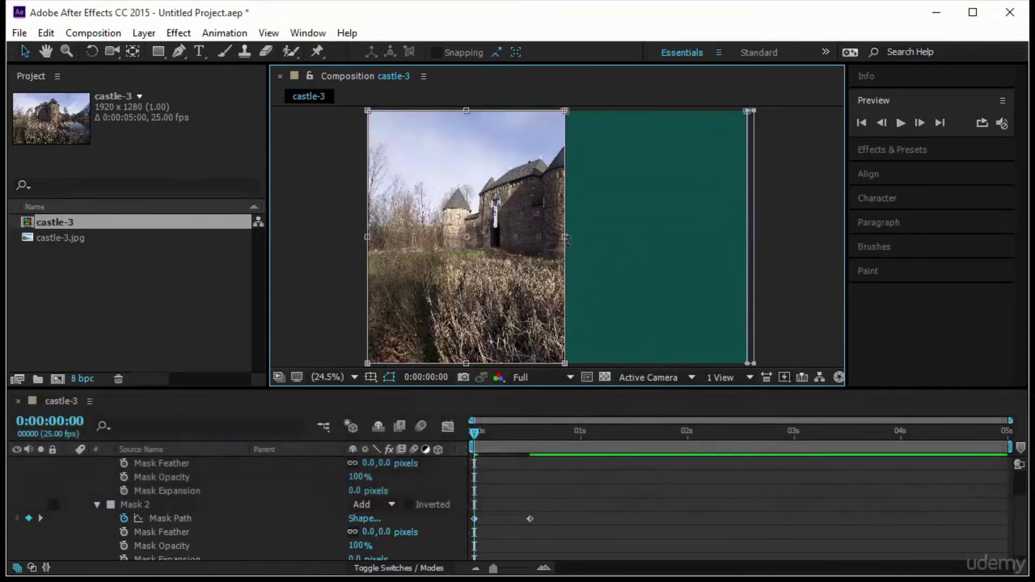
drag(565, 237, 360, 277)
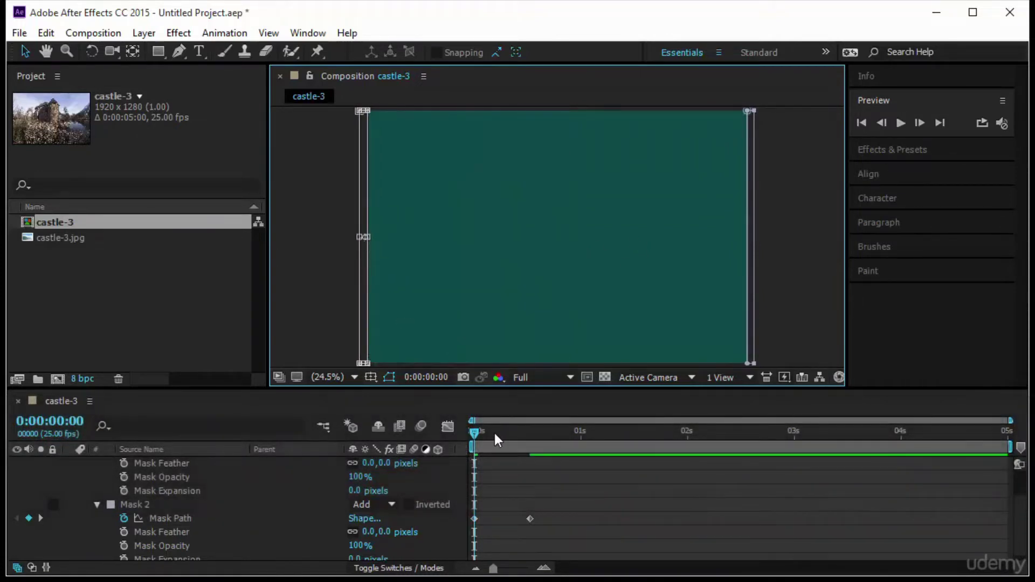
drag(477, 434, 439, 468)
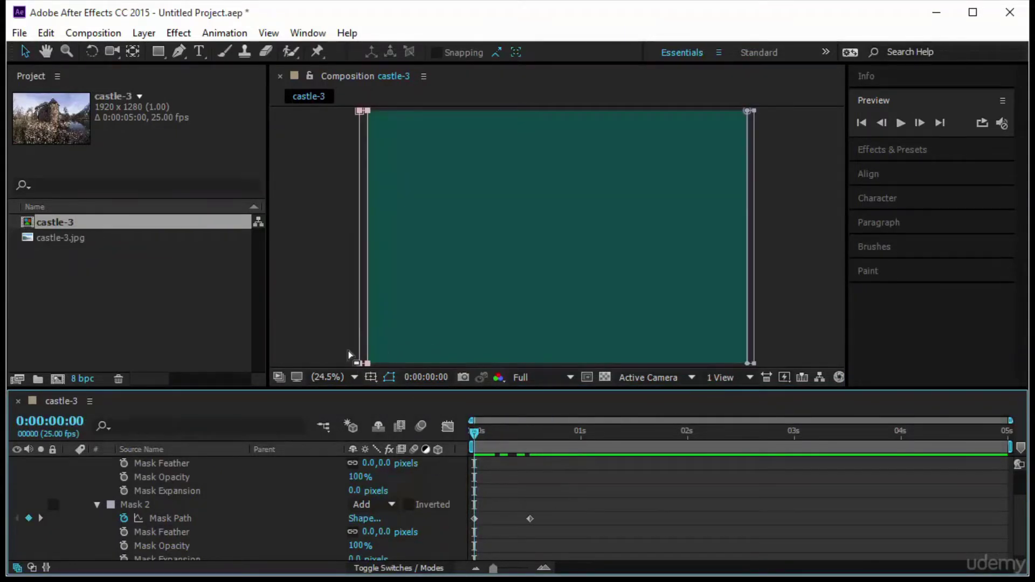
- At 0:00:00:00, pull Mask 1's lower outer point up and outward and Mask 2's upper outer point down and outward, and preview the wipe
scroll(211, 501, up, 2)
click(214, 465)
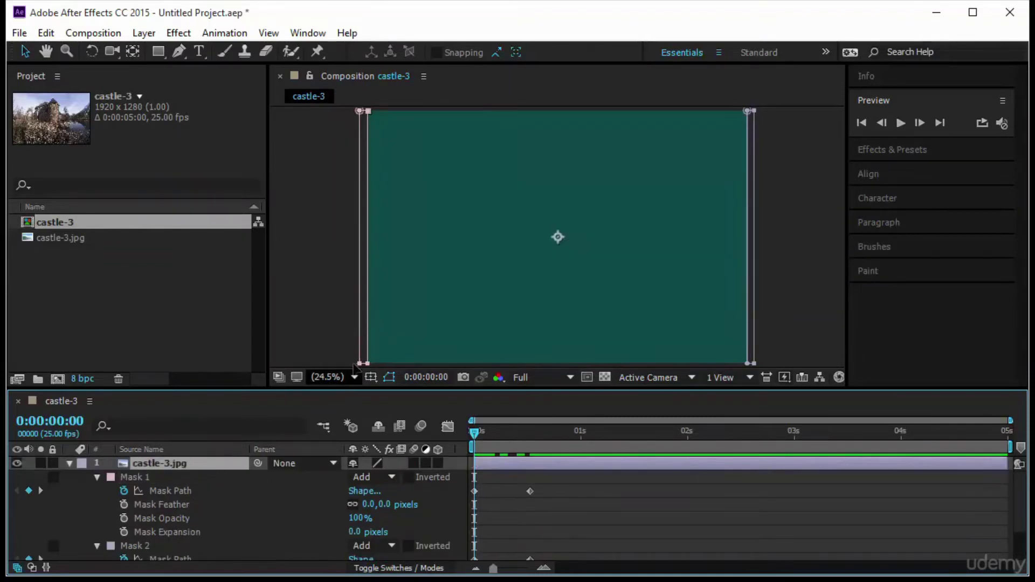
drag(360, 363, 333, 151)
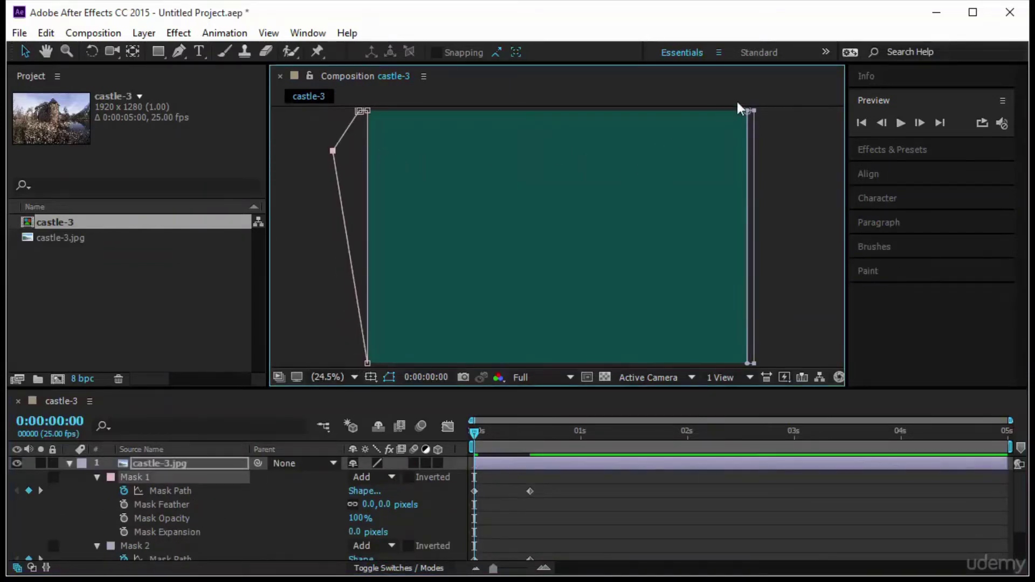
drag(754, 111, 802, 335)
click(899, 123)
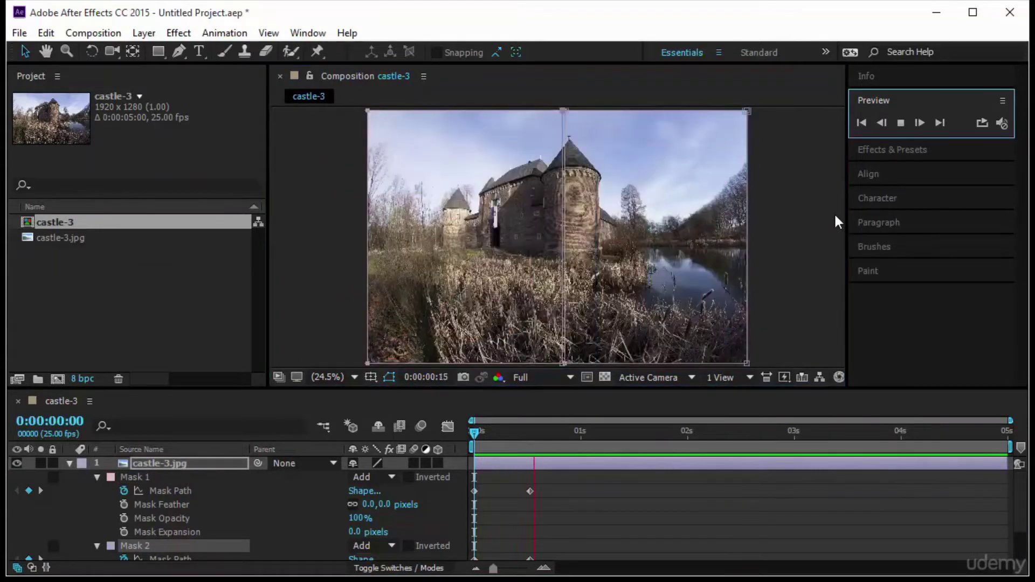
key(space)
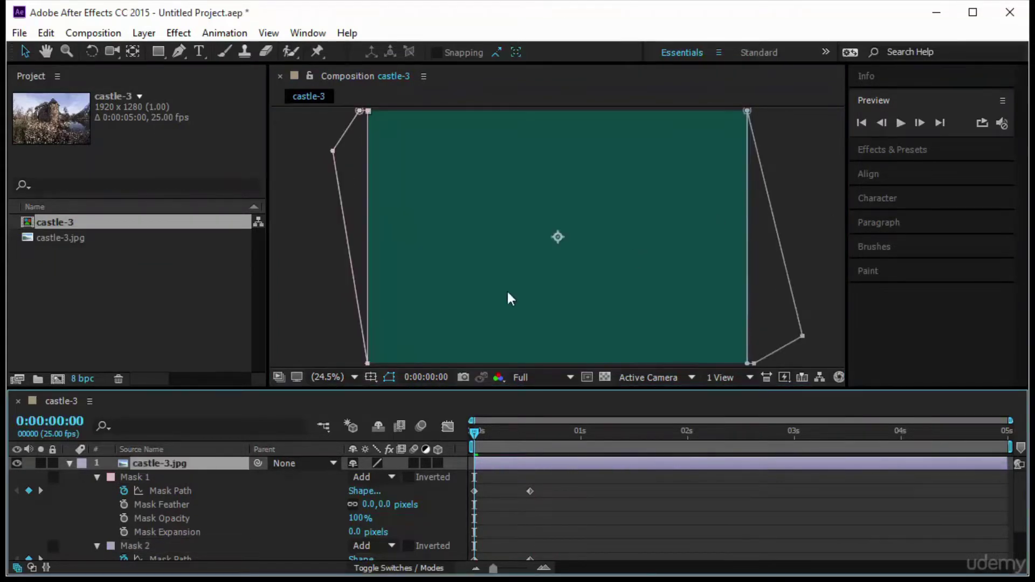
- Delete Mask 1 and Mask 2 from the castle-3.jpg layer
click(118, 477)
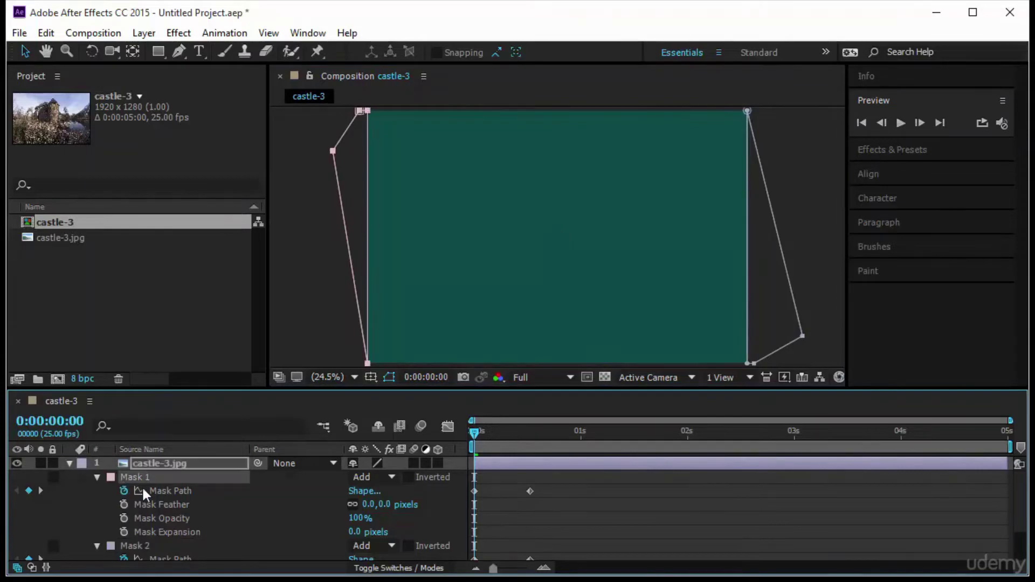
key(Delete)
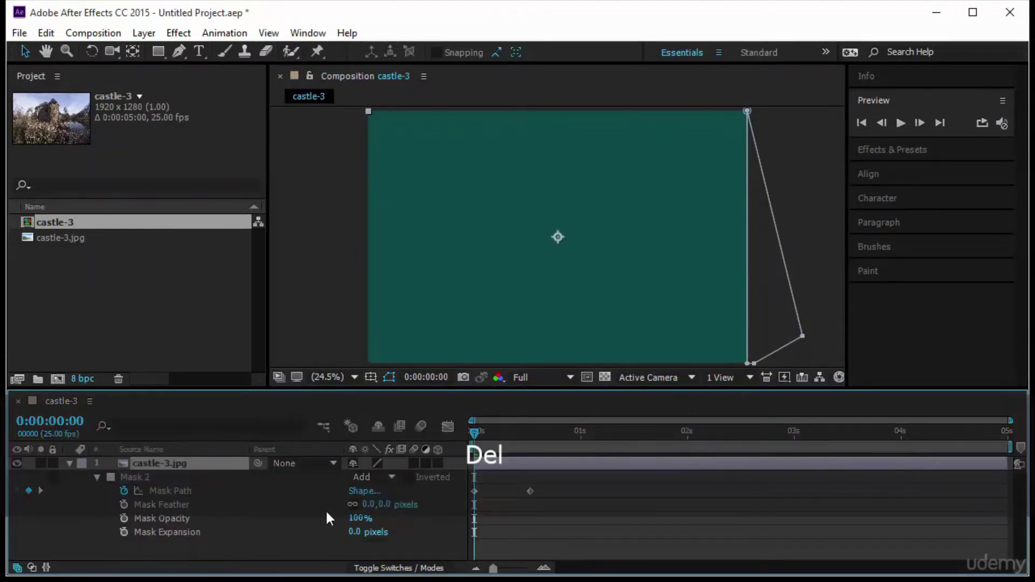
click(216, 477)
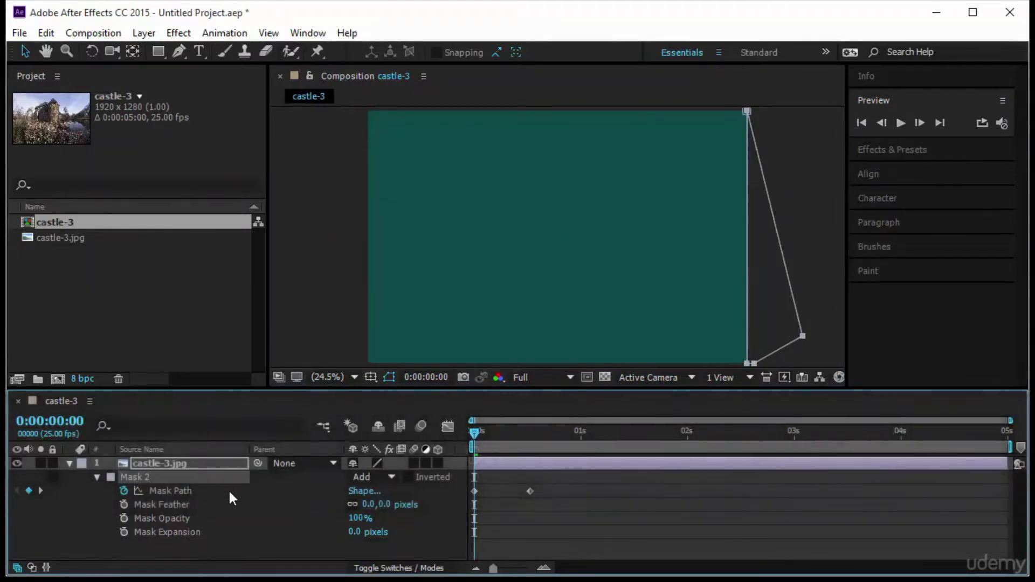
key(Delete)
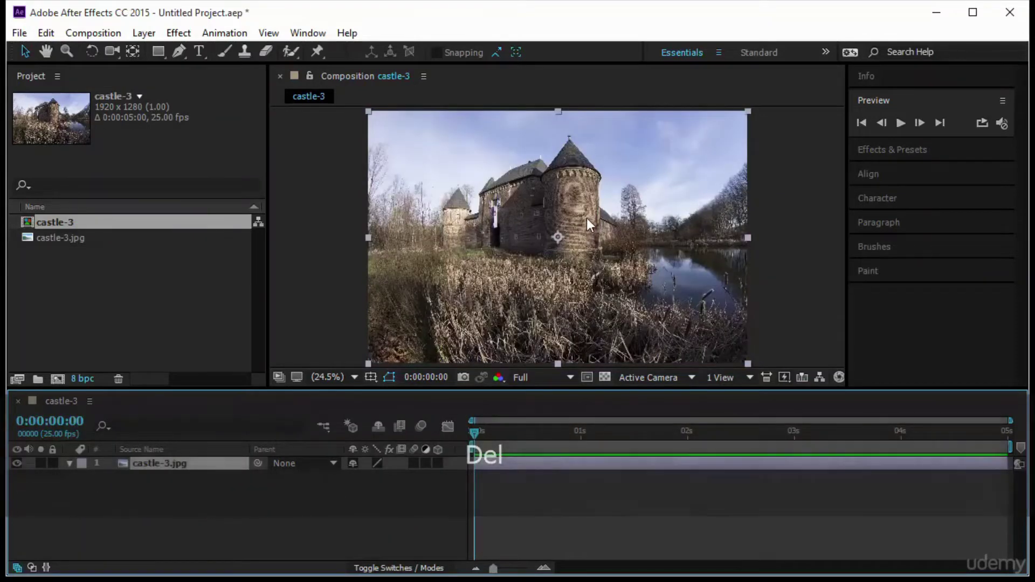
- With the Pen tool, start a mask on castle-3.jpg from the round tower's roof tip down the roof's left edge and left wall
scroll(585, 220, up, 4)
key(space)
drag(590, 237, 570, 319)
scroll(569, 319, down, 2)
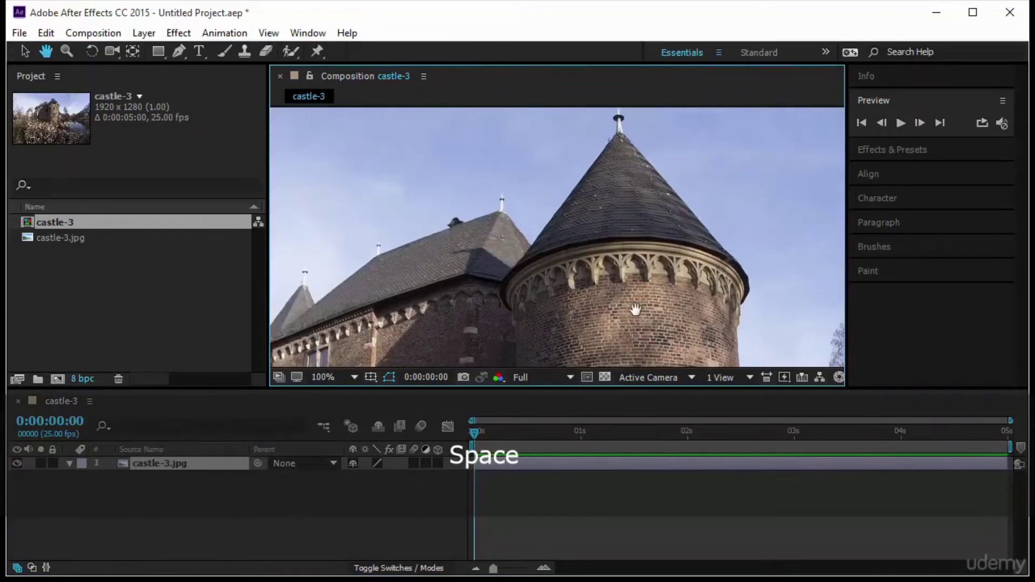
key(space)
drag(558, 281, 555, 279)
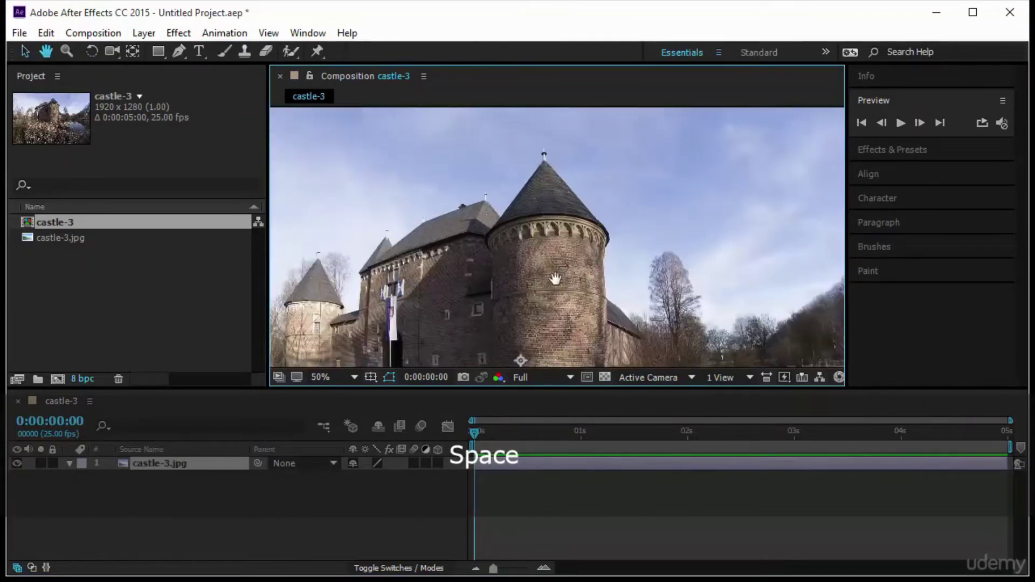
click(178, 52)
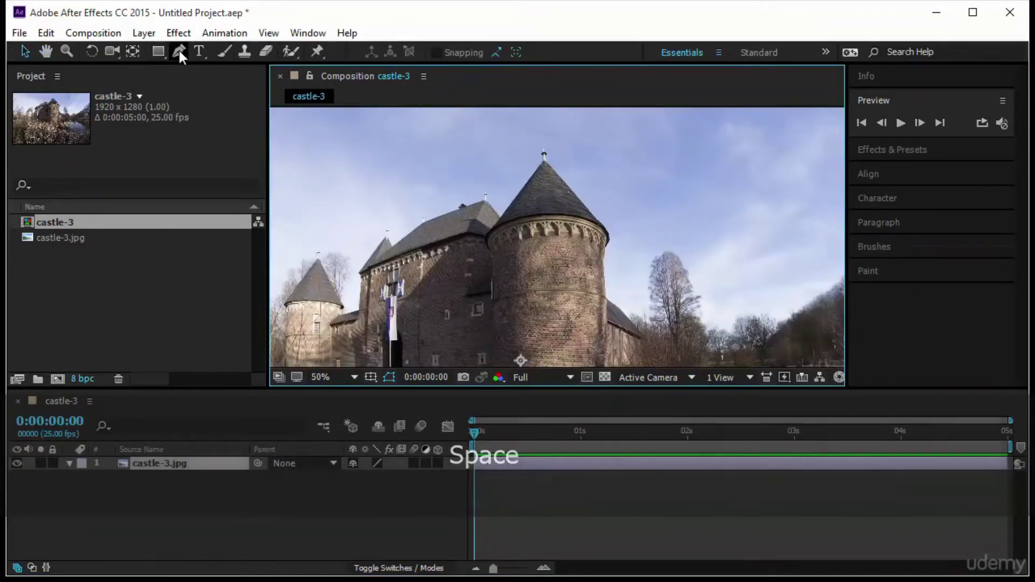
click(543, 160)
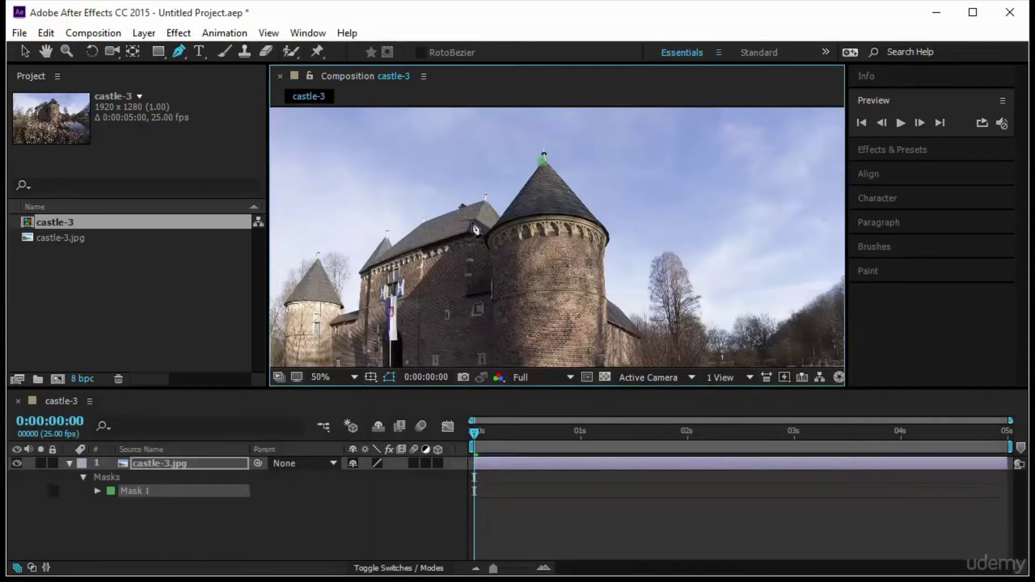
click(485, 239)
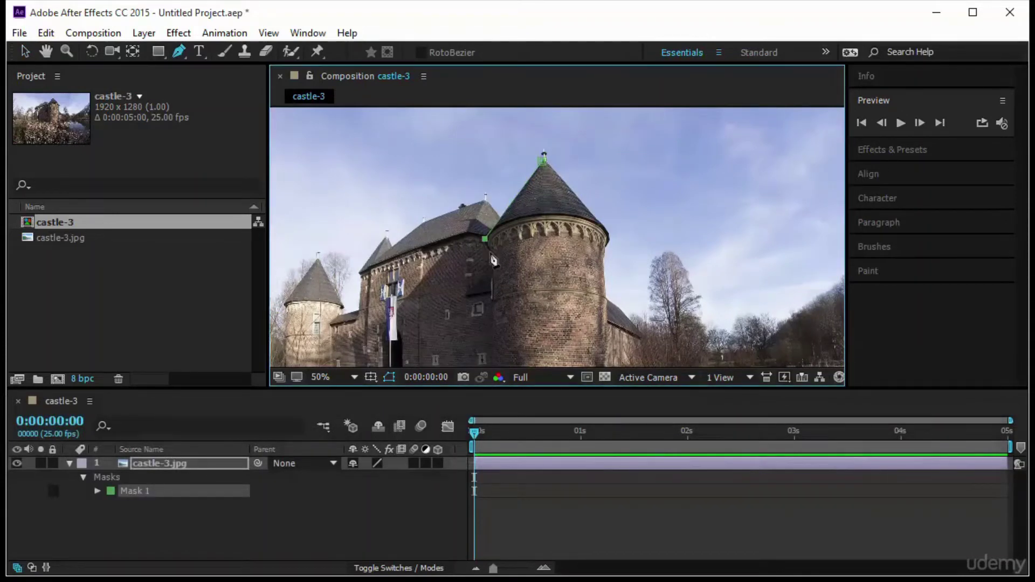
click(489, 252)
key(space)
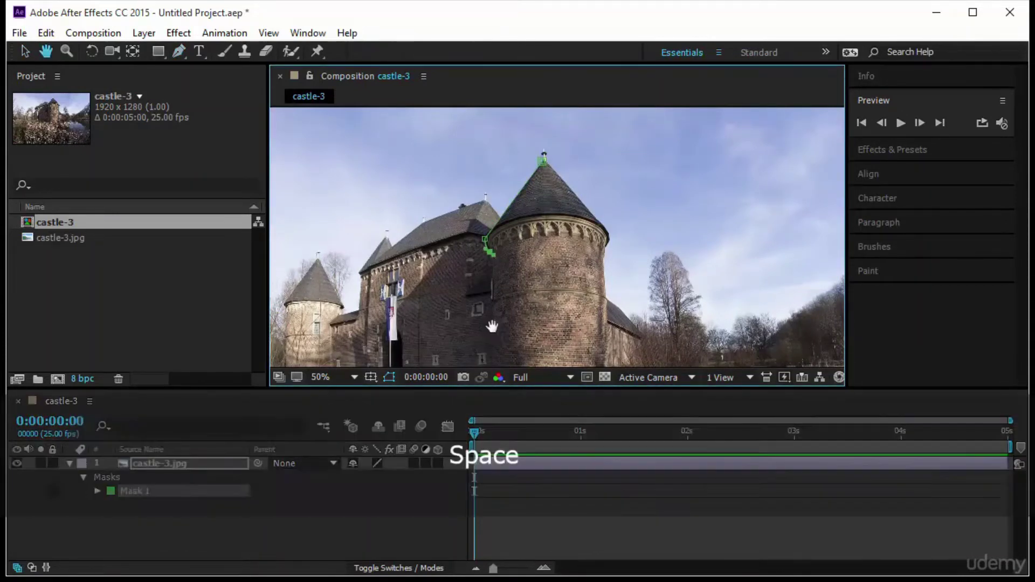
click(492, 337)
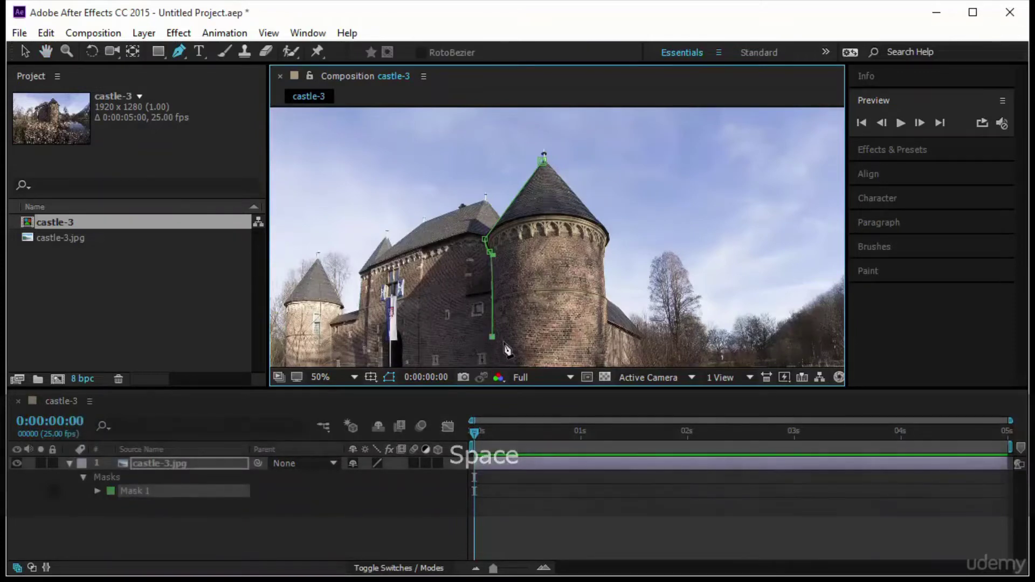
- Continue the mask along the tower's base, up its right wall and roof overhang, and close it at the roof tip
key(space)
drag(502, 344, 516, 209)
click(505, 254)
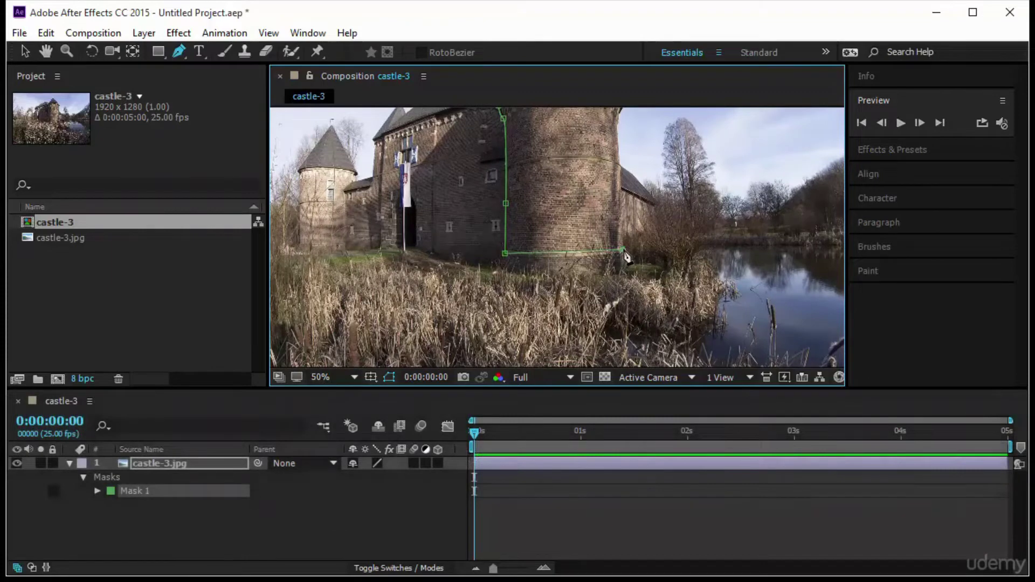
key(space)
drag(625, 245, 585, 275)
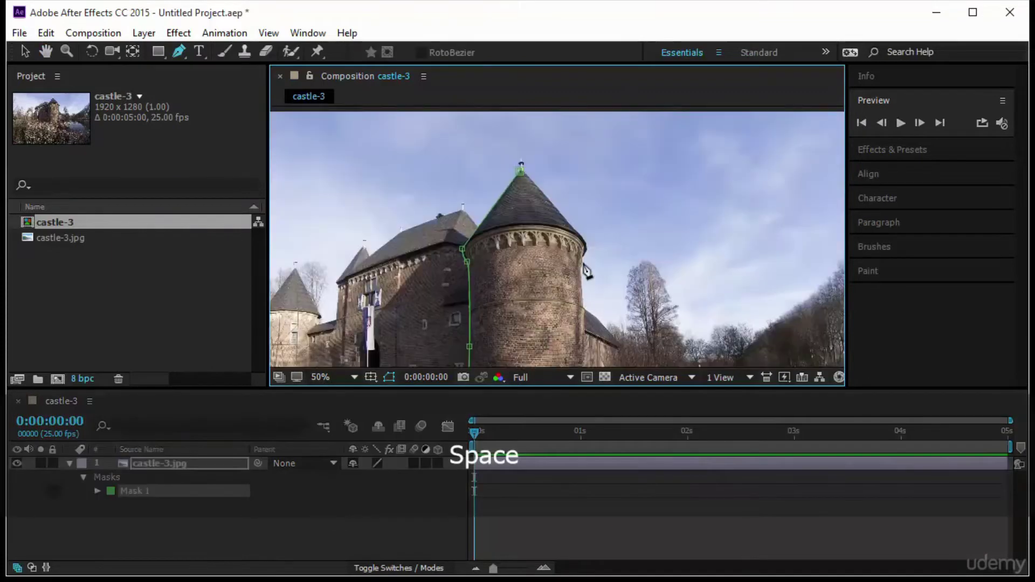
click(581, 259)
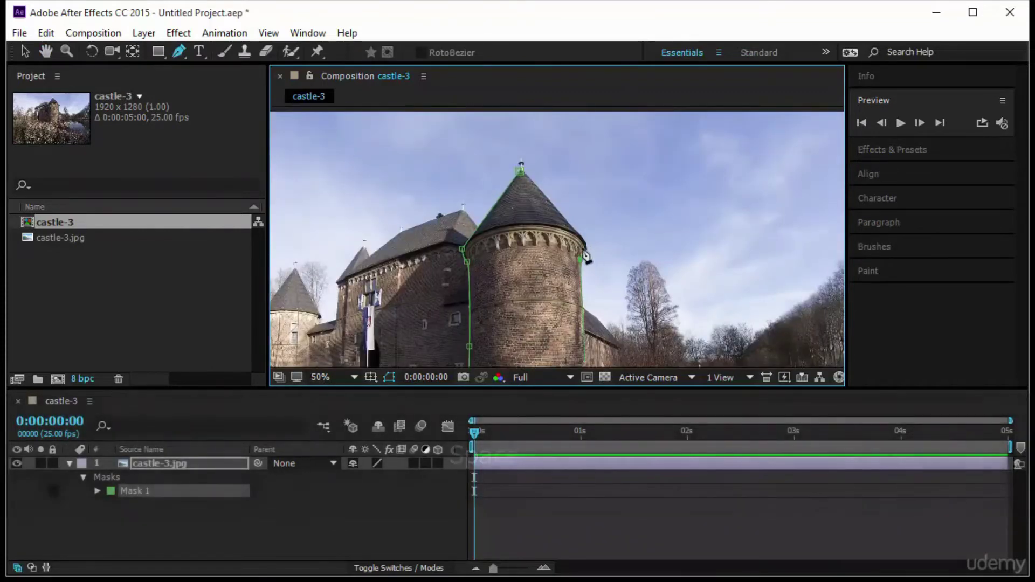
click(585, 248)
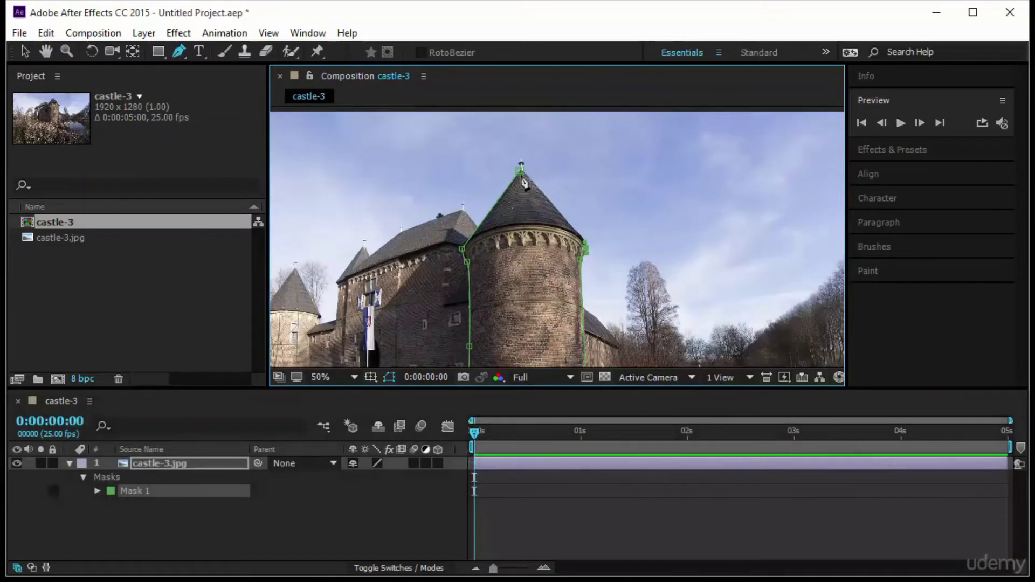
click(520, 172)
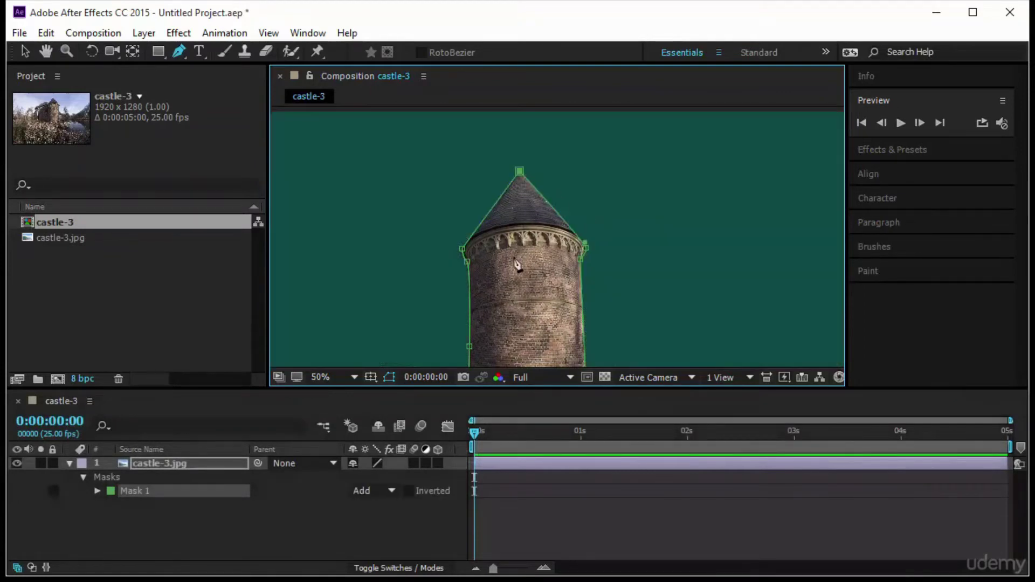
- Deselect the mask and move the cut-out tower to the frame's lower left, at about position 284, 924
click(25, 53)
click(380, 267)
click(380, 268)
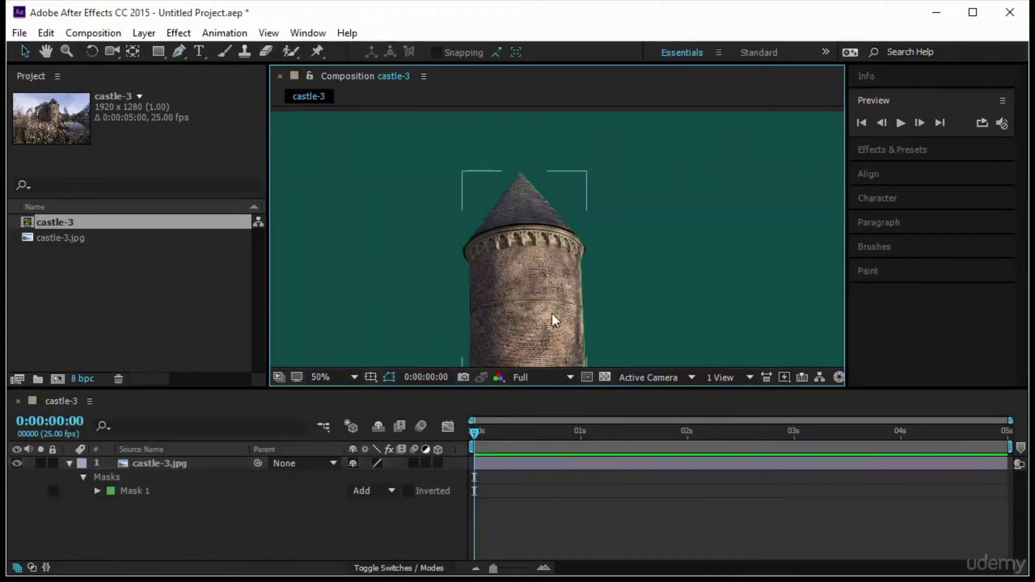
drag(526, 338, 412, 309)
scroll(561, 273, down, 2)
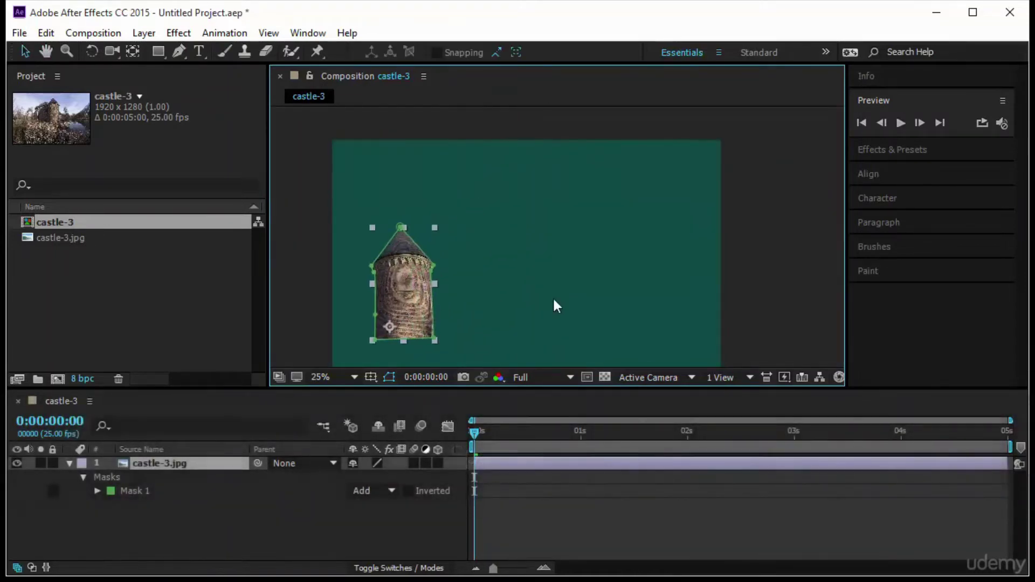
- Reveal the castle-3.jpg layer's transform properties and set a Position keyframe at 0:00:00:00
click(147, 461)
click(69, 463)
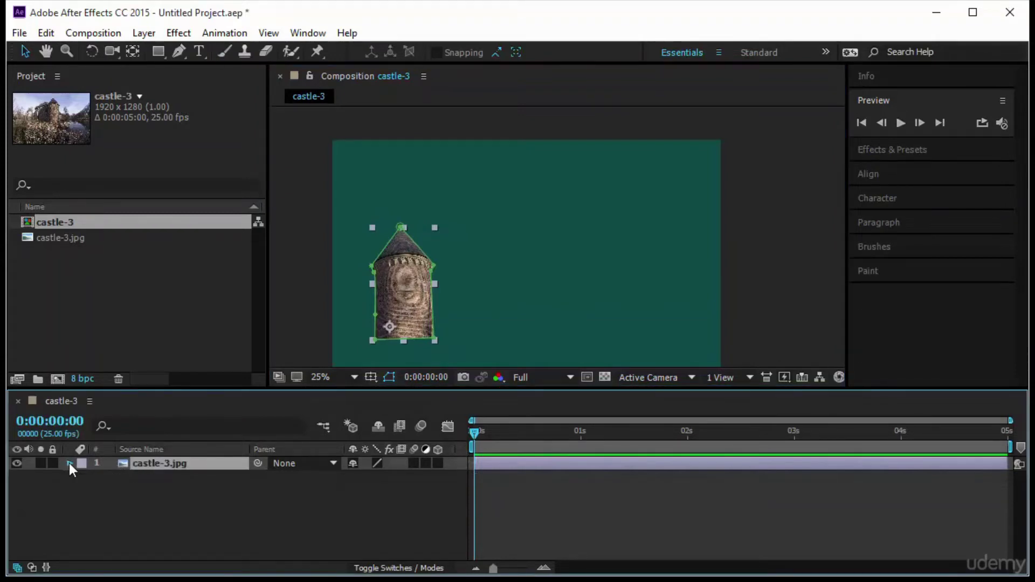
click(69, 463)
click(83, 505)
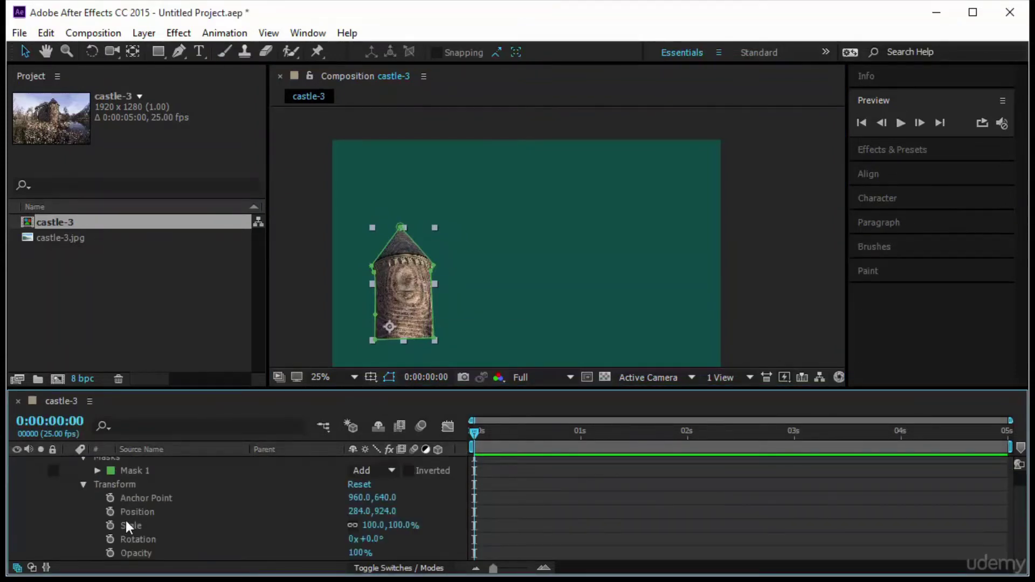
click(110, 511)
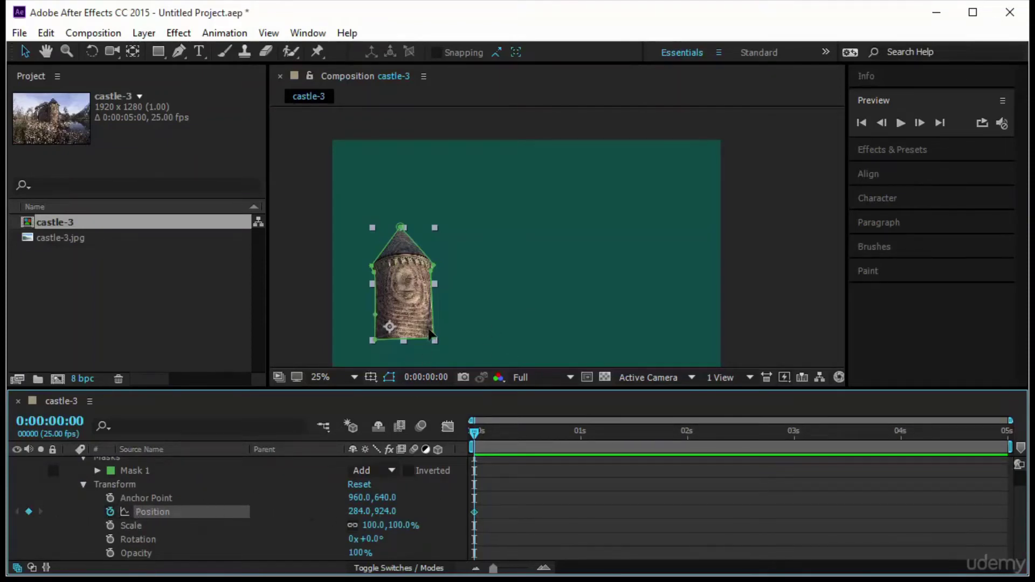
- At 0:00:00:16, move the tower to the frame's upper right, about position 1640, 552, and preview the motion from the start
drag(473, 431, 541, 432)
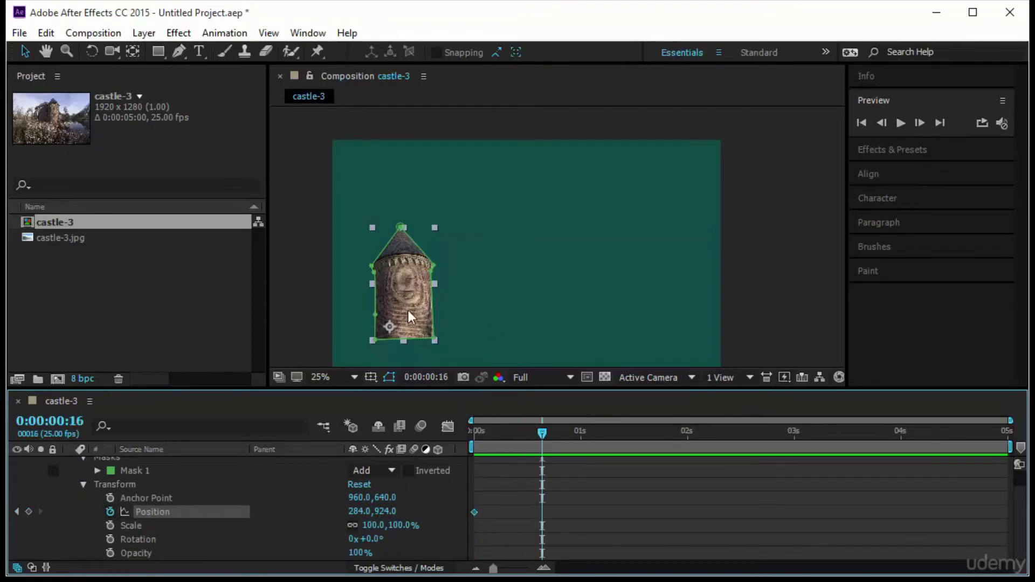
drag(409, 310, 686, 248)
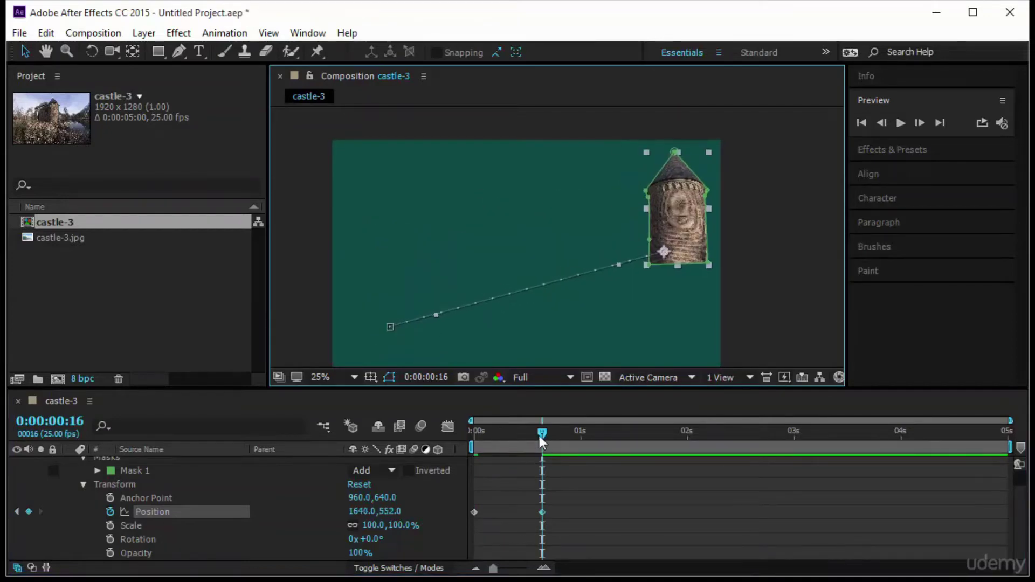
drag(541, 433, 473, 431)
click(900, 122)
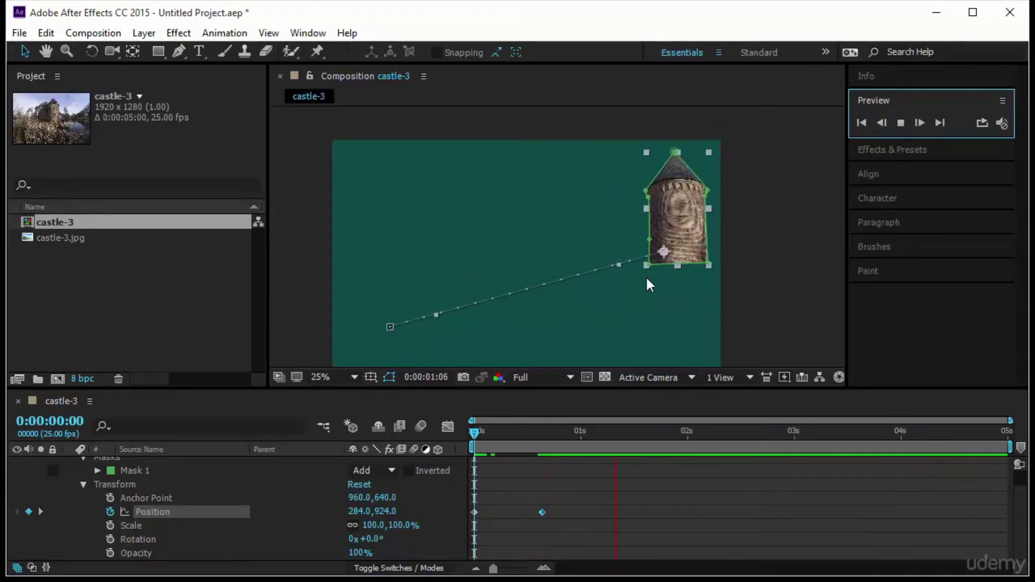
click(617, 264)
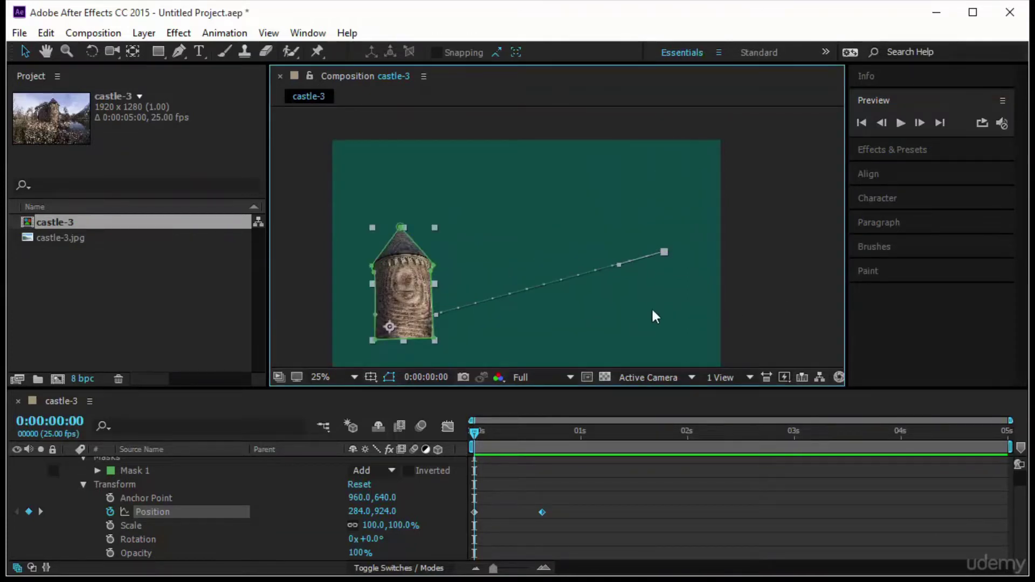
key(space)
drag(552, 336, 556, 305)
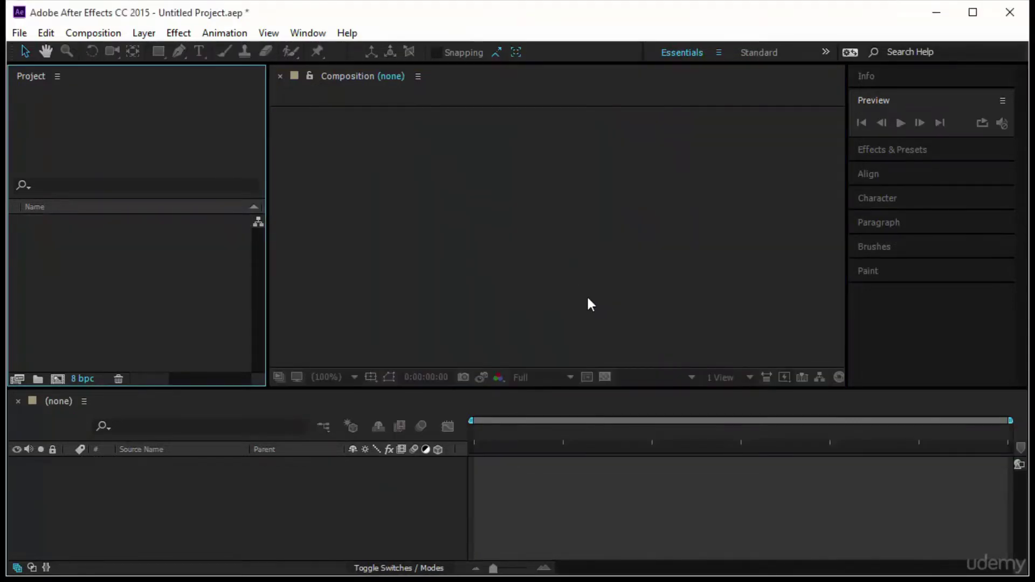
- Enlarge the project area slightly and import the SanfordSailboat video from the SlideShowPhotos folder
drag(543, 389, 543, 403)
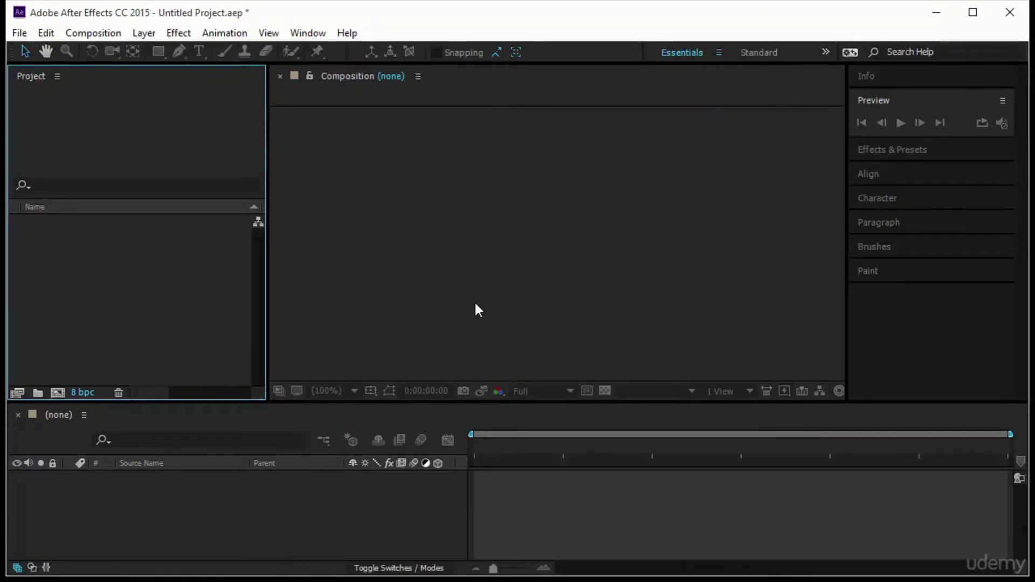
right_click(137, 273)
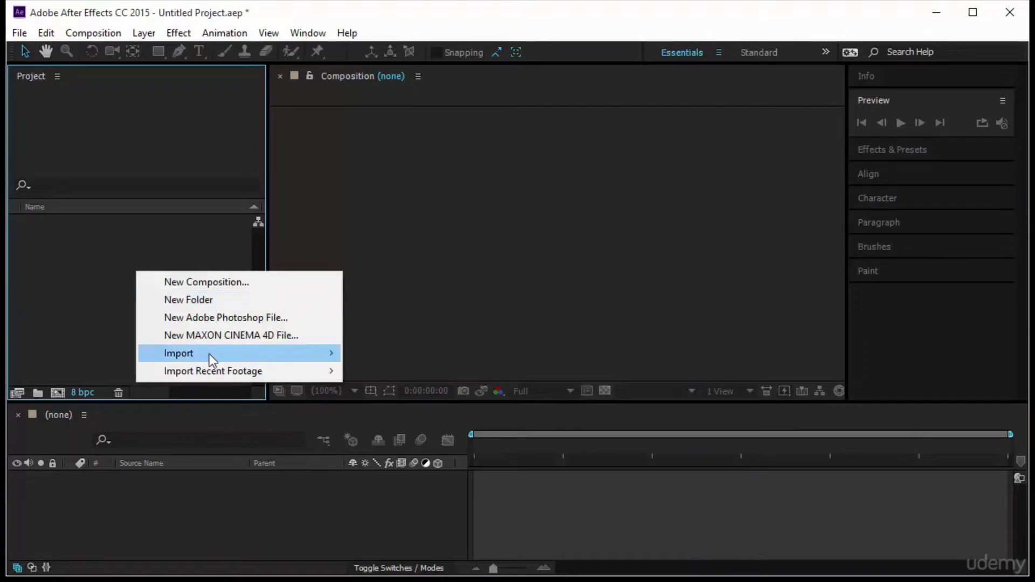
mouse_move(208, 353)
click(443, 356)
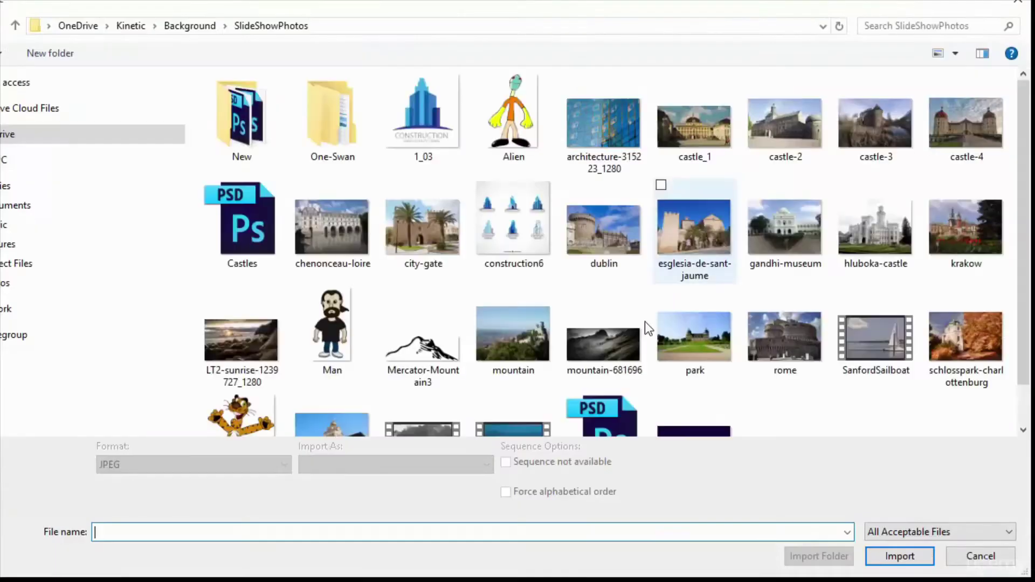
scroll(646, 328, down, 1)
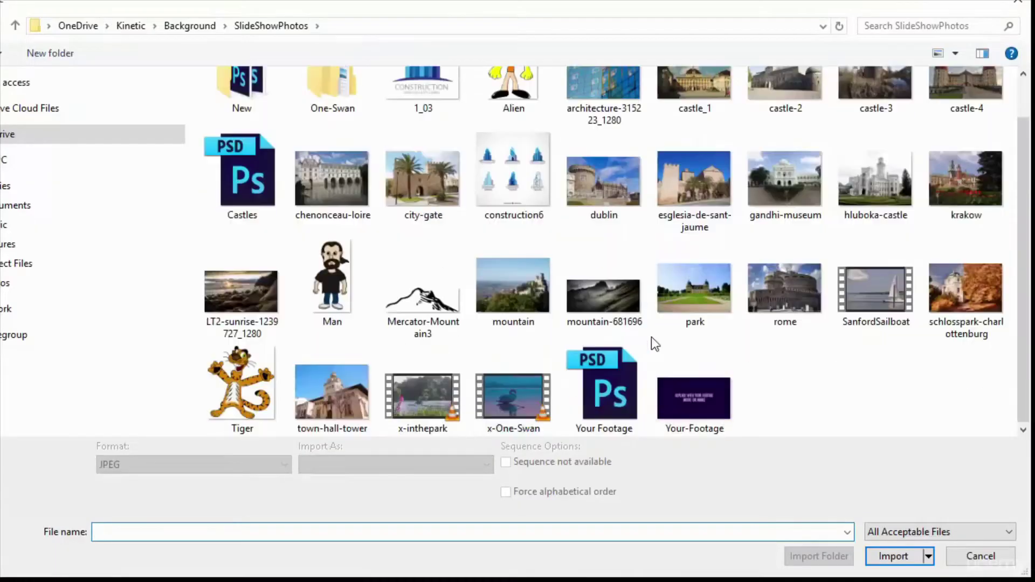
click(877, 309)
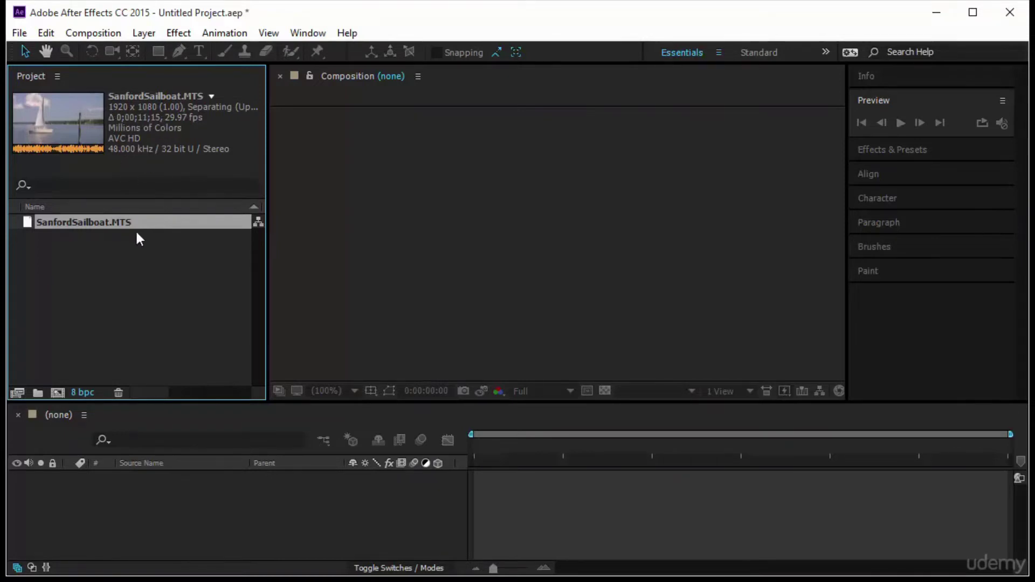
- Create a composition from SanfordSailboat.MTS, mute the layer's audio, and preview the clip
drag(135, 227, 151, 498)
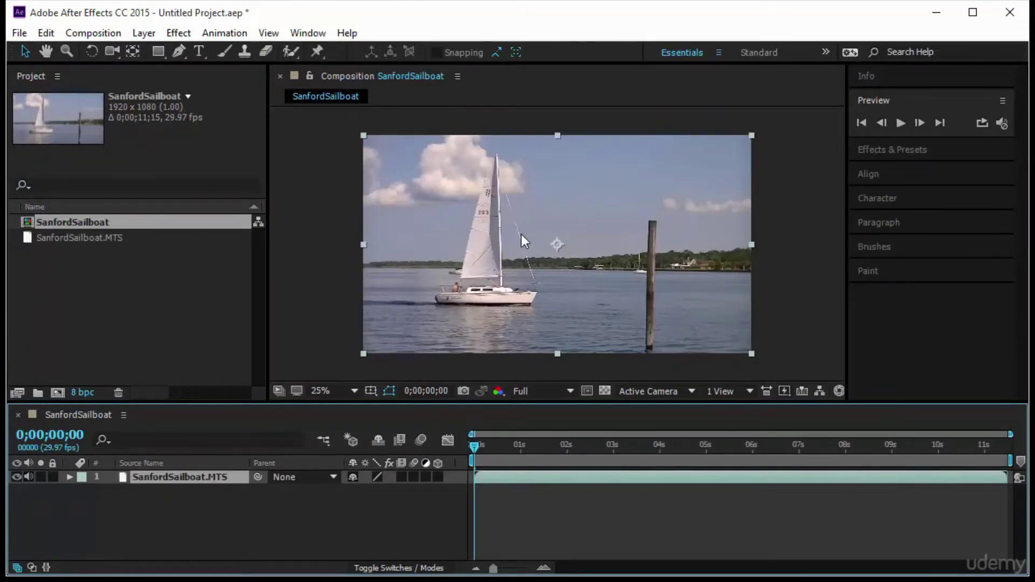
click(28, 477)
click(899, 124)
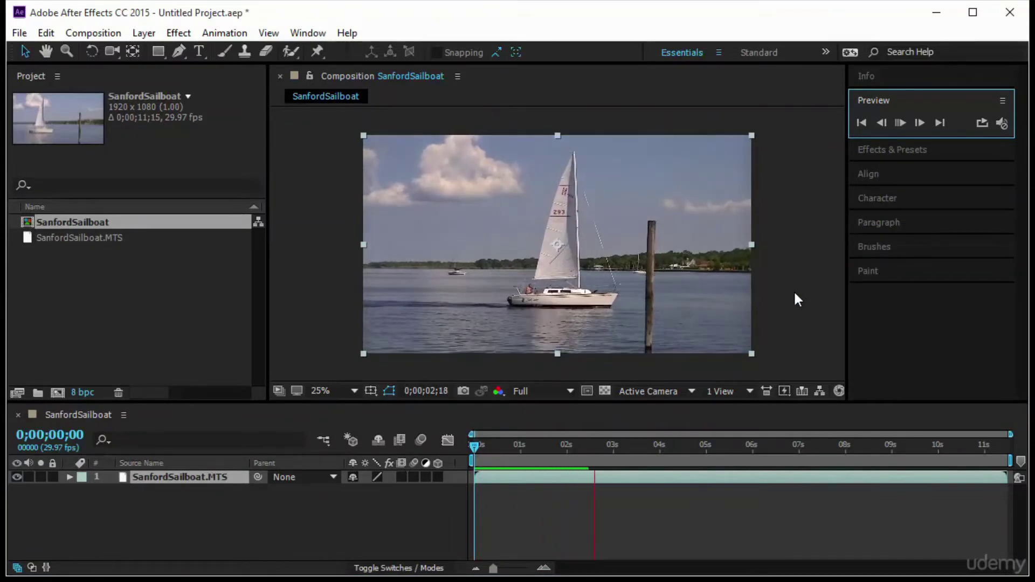
click(477, 447)
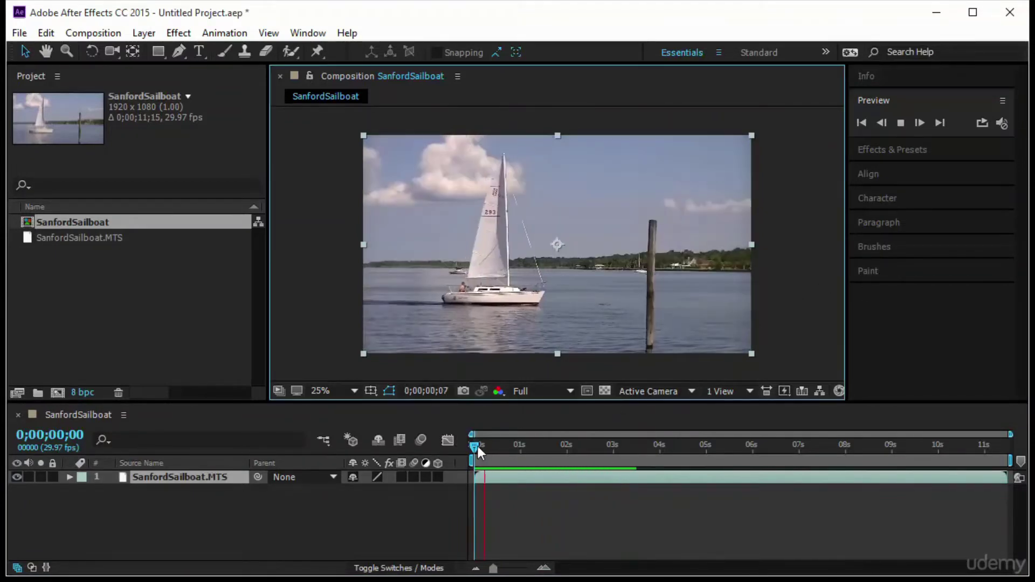
- Draw a rectangular mask inset from the frame edges on the SanfordSailboat.MTS layer and preview the masked clip
click(156, 51)
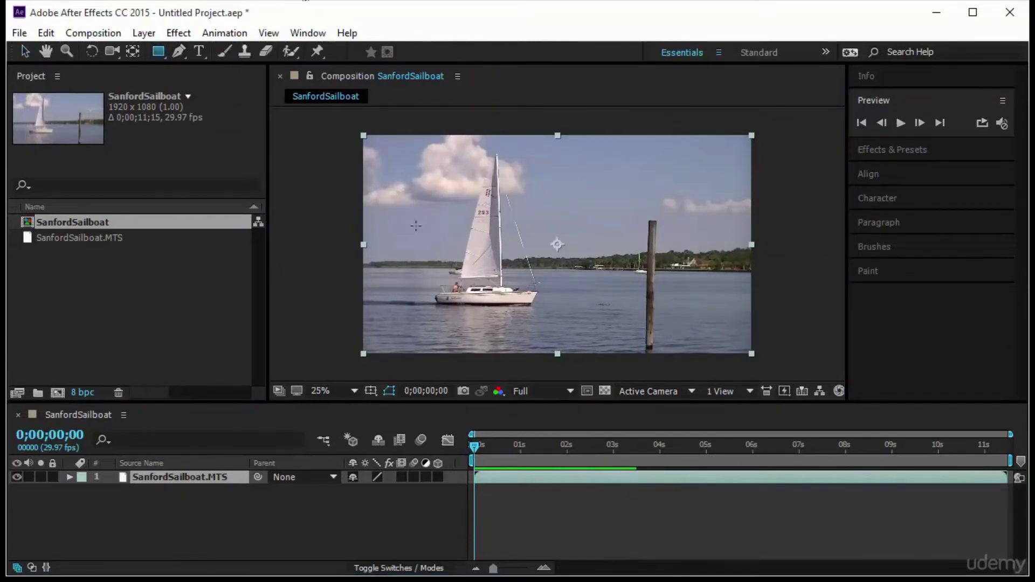
drag(406, 149, 711, 316)
click(900, 123)
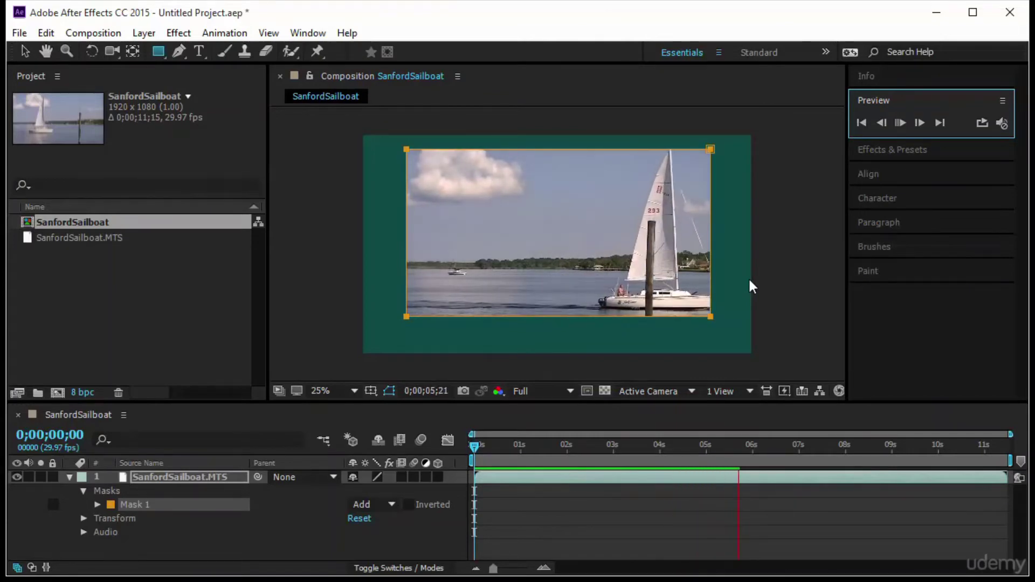
click(474, 447)
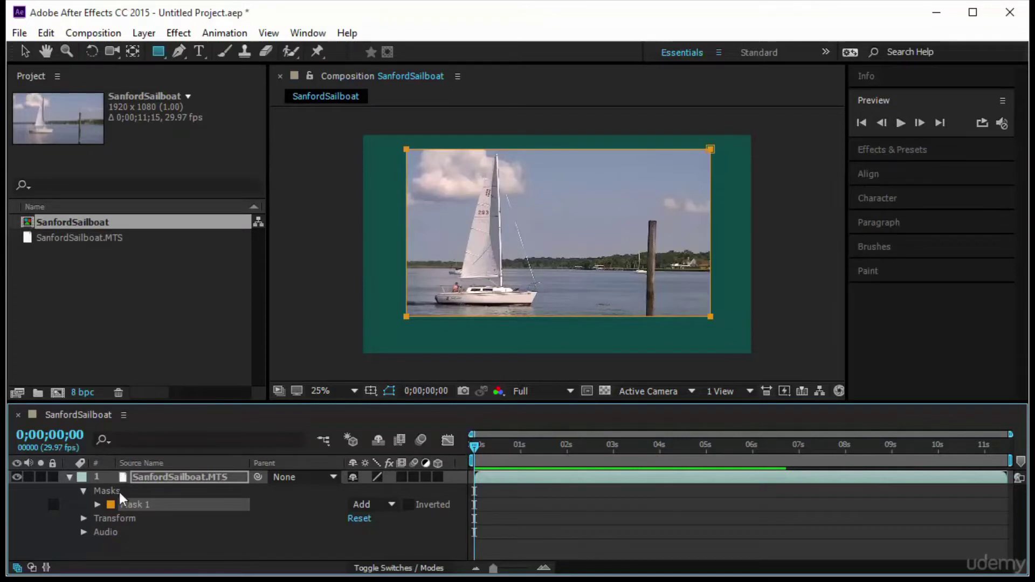
- Keyframe Mask 1's path at 0;00;00;00 with its right edge pulled in to just past the sailboat's bow, and scrub to 0;00;03;17
click(98, 504)
click(124, 512)
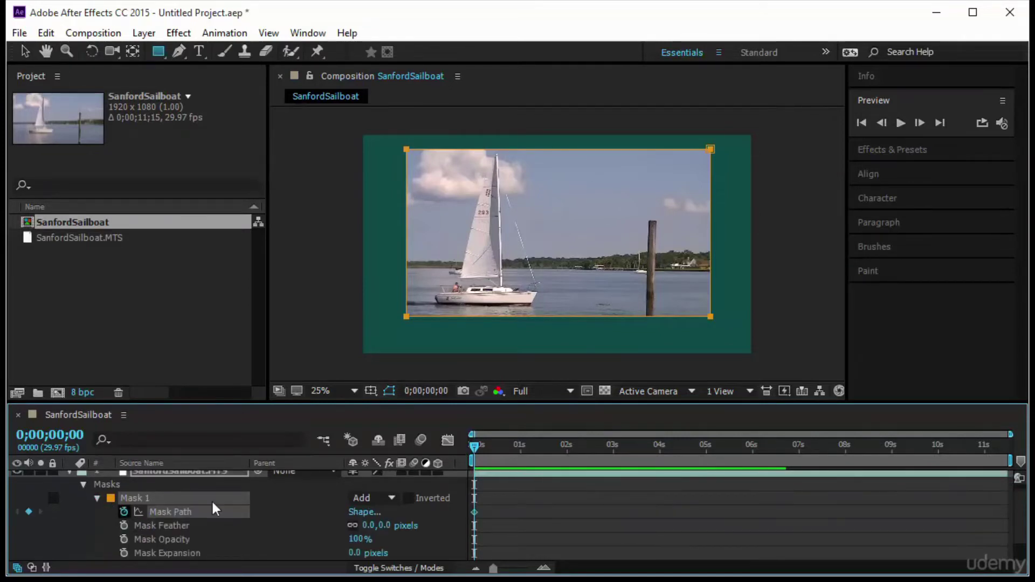
key(v)
double_click(711, 232)
drag(710, 233, 549, 233)
drag(474, 448, 640, 480)
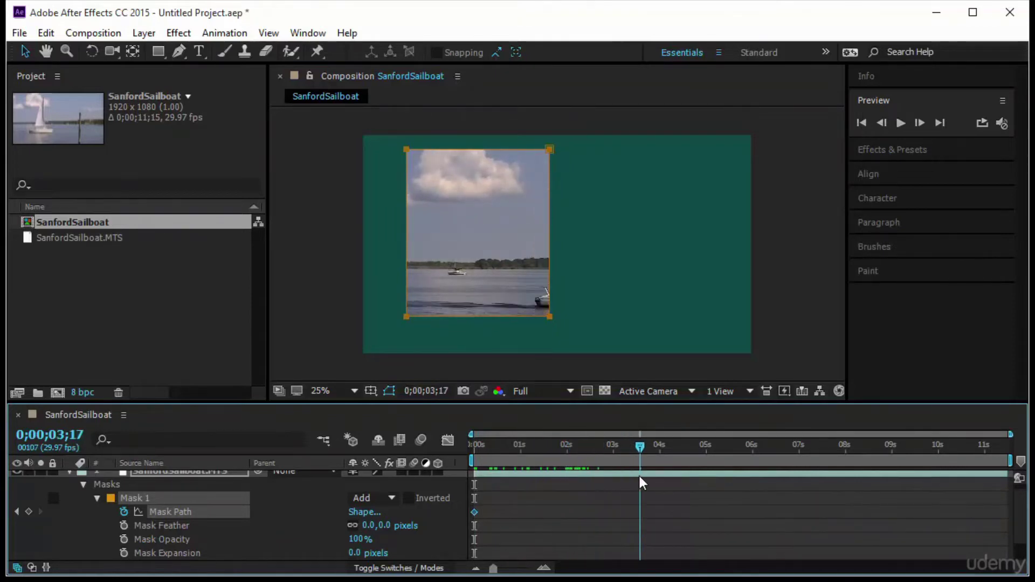
- Keyframe Mask 1 at 0;00;03;17 with its right edge extended just past the wooden post, and preview the mask animation from the start
click(550, 256)
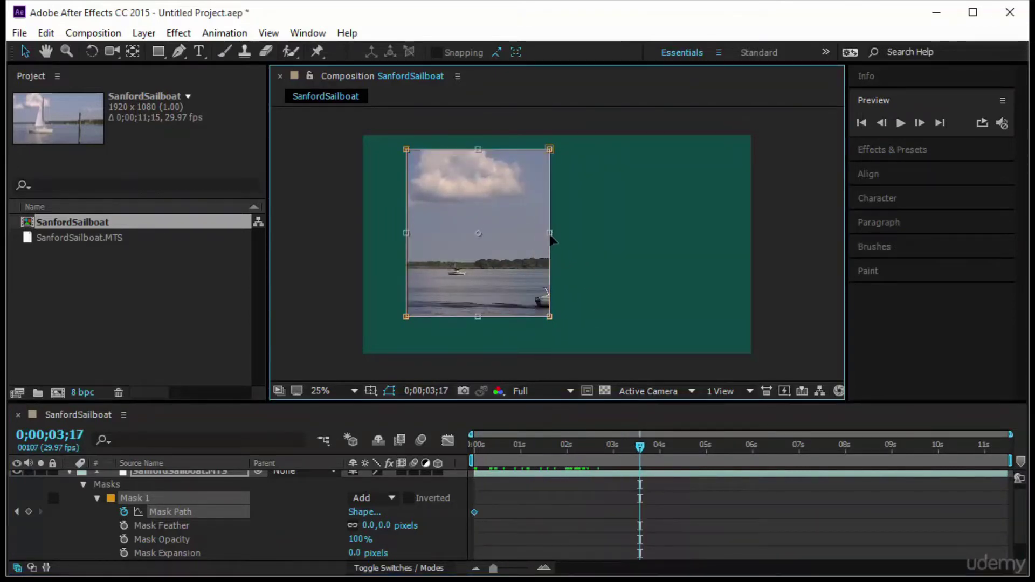
drag(583, 240, 675, 269)
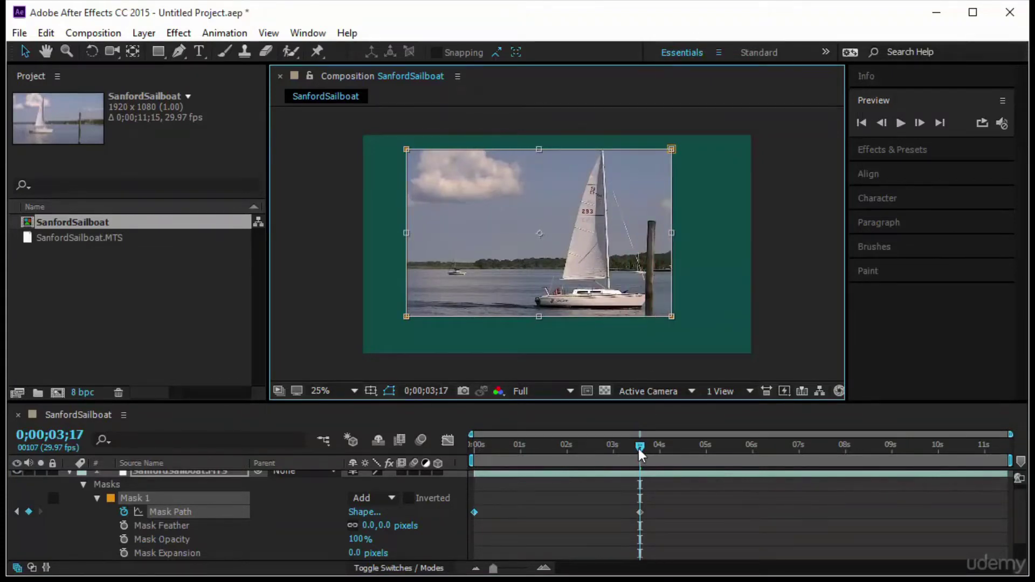
drag(639, 448, 474, 445)
key(space)
drag(640, 448, 439, 452)
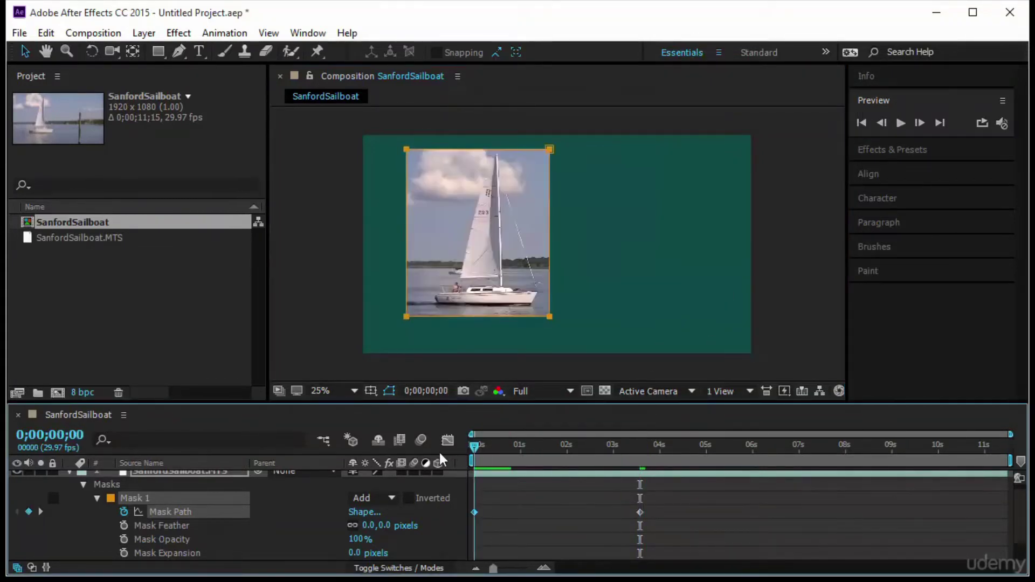
click(900, 123)
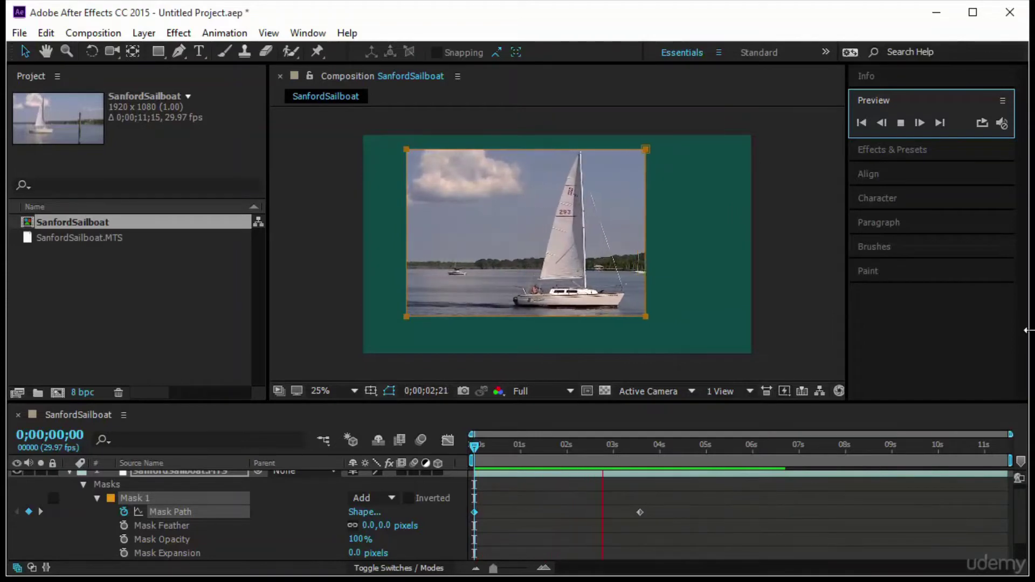
- Delete the masks from the SanfordSailboat.MTS layer and return to 0;00;00;00
click(178, 495)
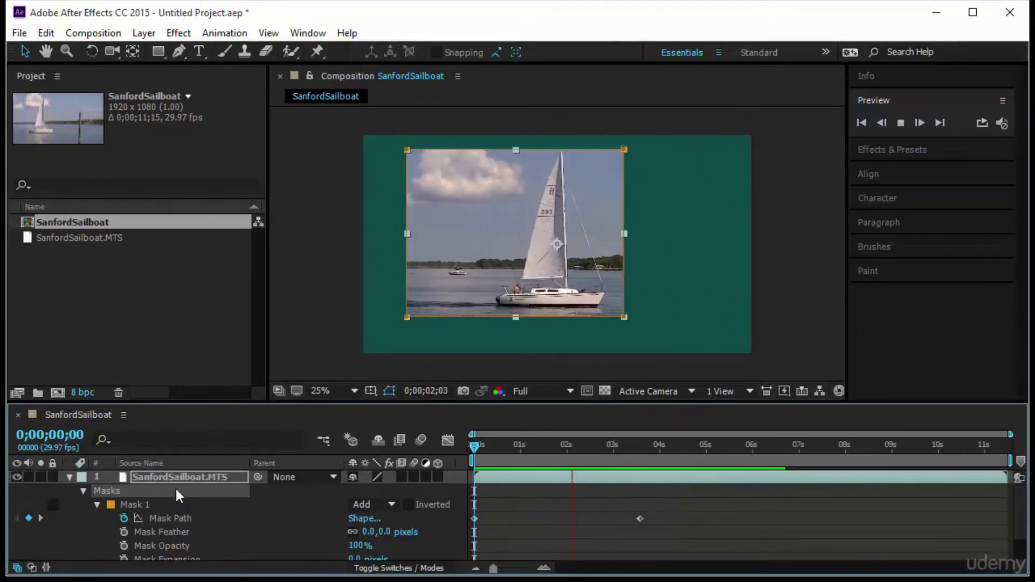
key(Delete)
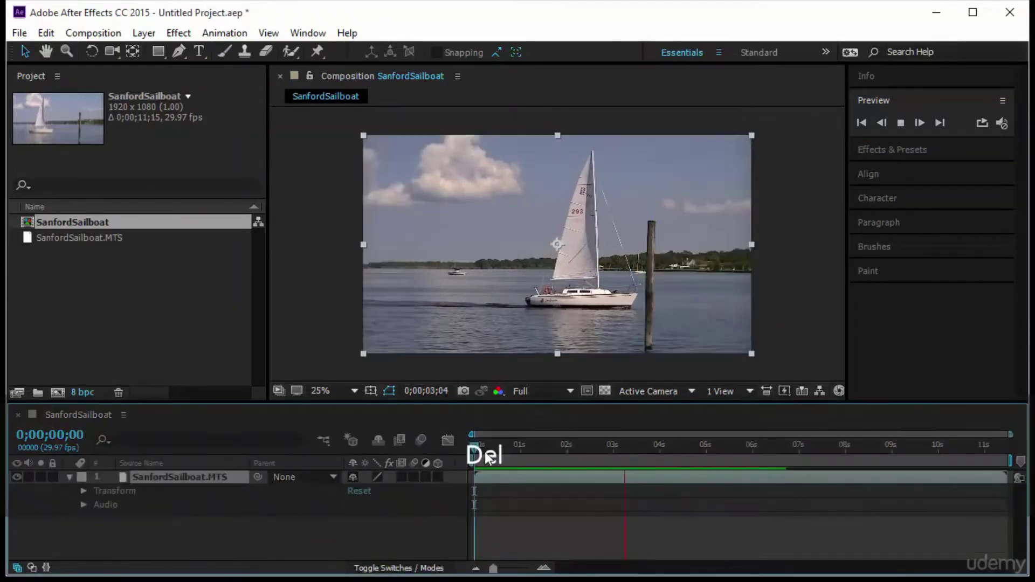
click(464, 450)
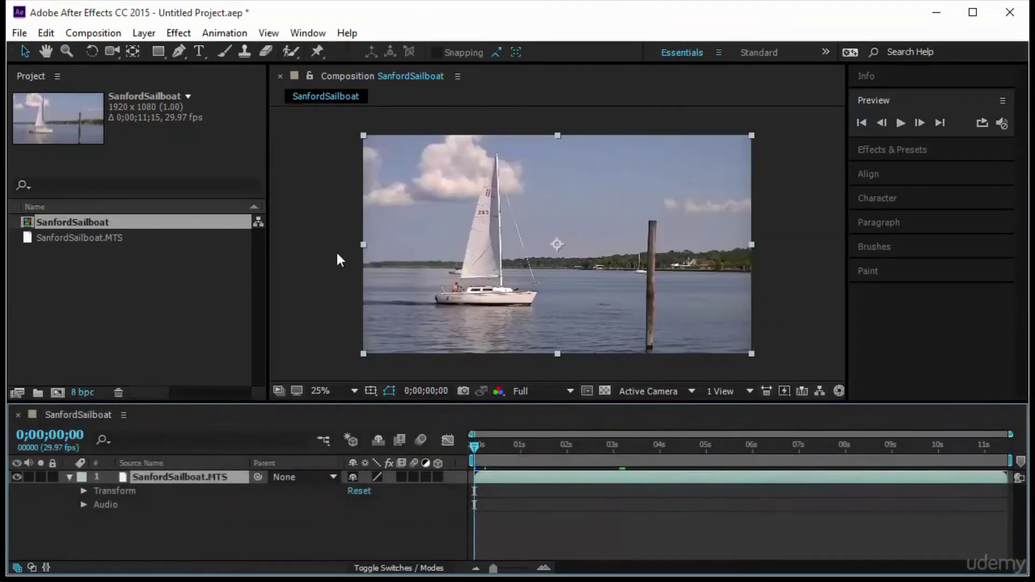
click(337, 259)
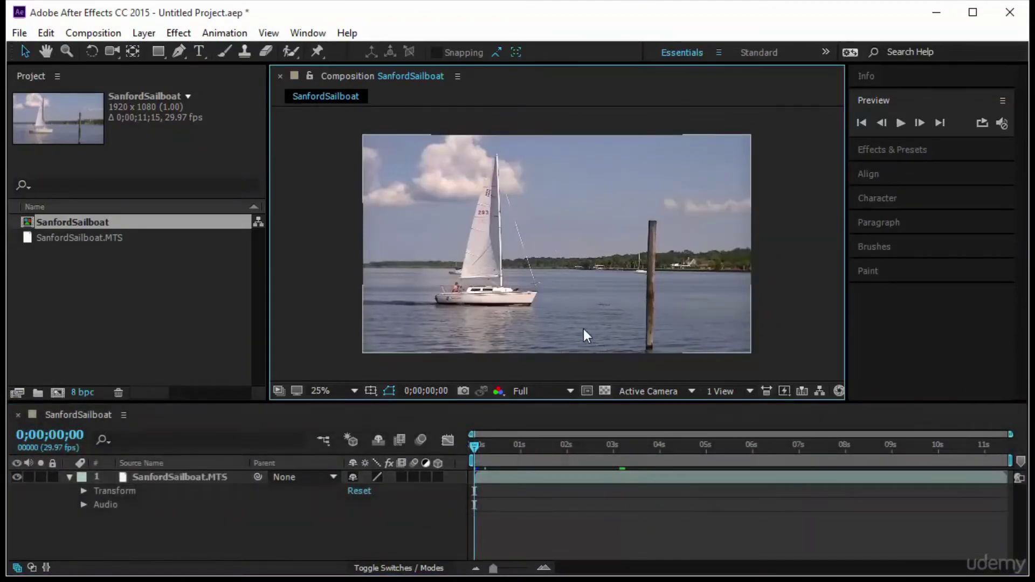
- Import the x-inthepark video from the SlideShowPhotos folder and add it to the SanfordSailboat composition below the sailboat layer
right_click(136, 297)
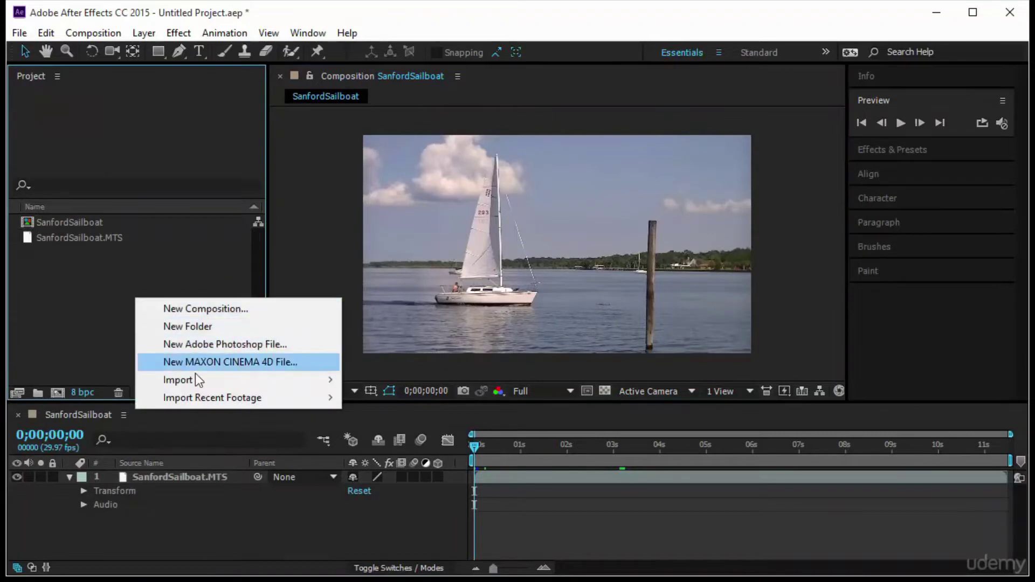
mouse_move(277, 380)
click(376, 381)
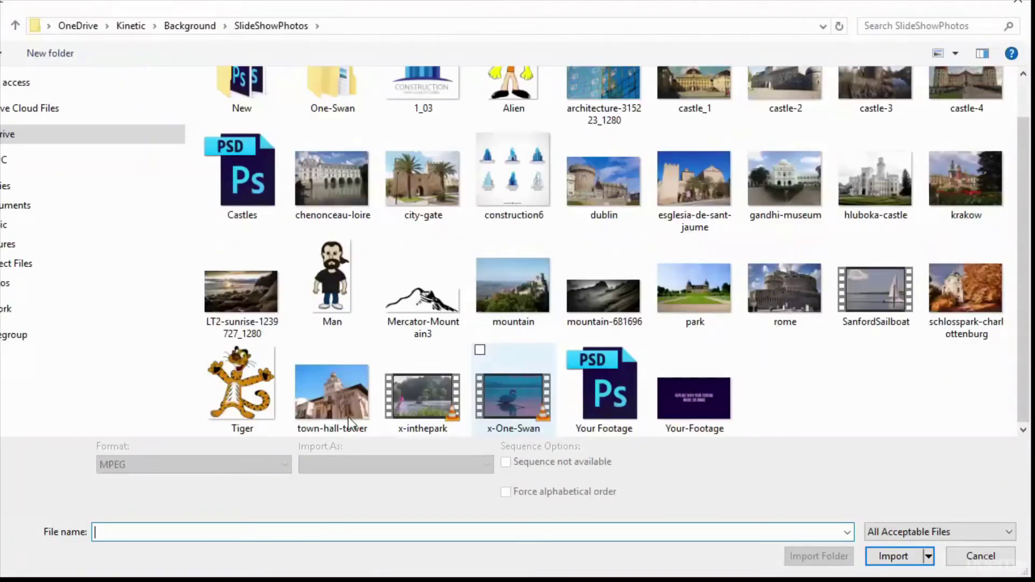
click(422, 393)
click(874, 555)
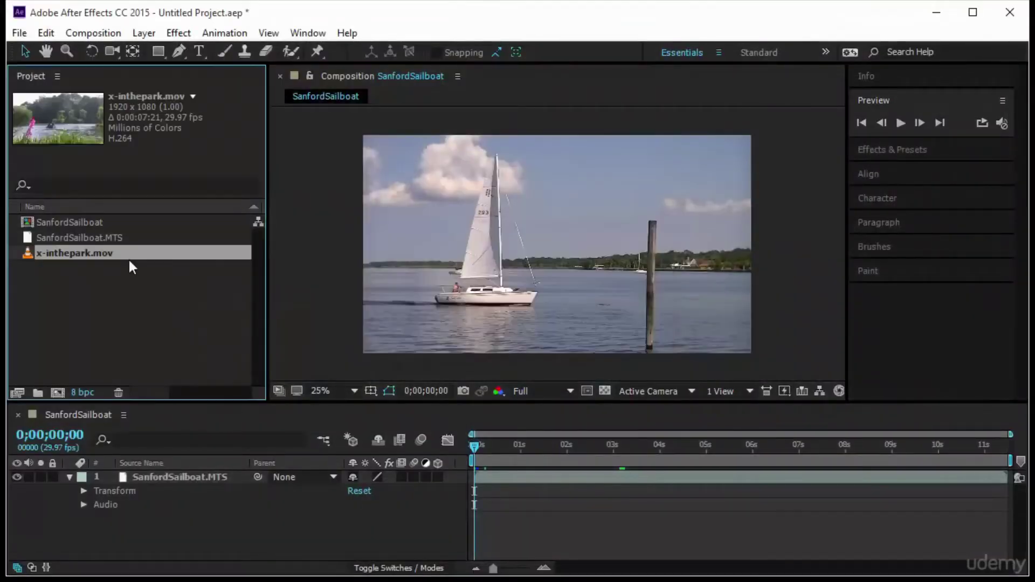
drag(128, 257, 196, 526)
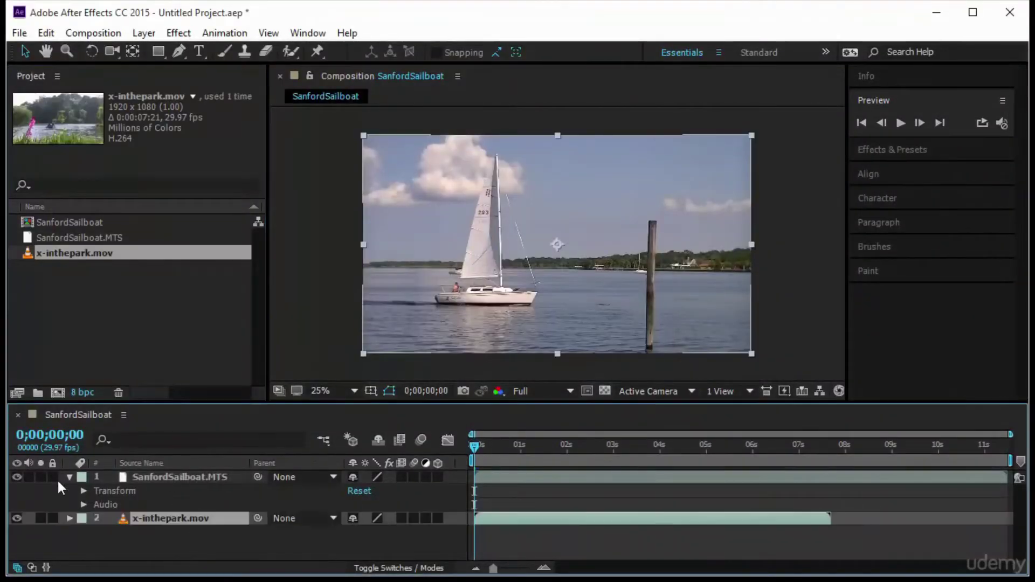
- Hide the SanfordSailboat.MTS layer, draw a circular mask around the boat on x-inthepark.mov, and scrub to 0;00;05;18
click(17, 477)
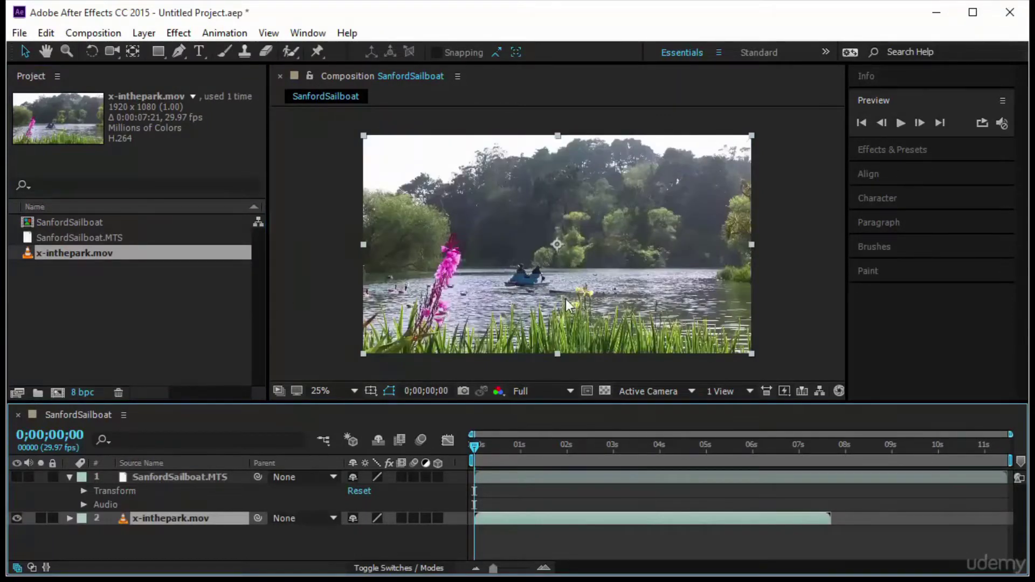
drag(159, 57, 212, 86)
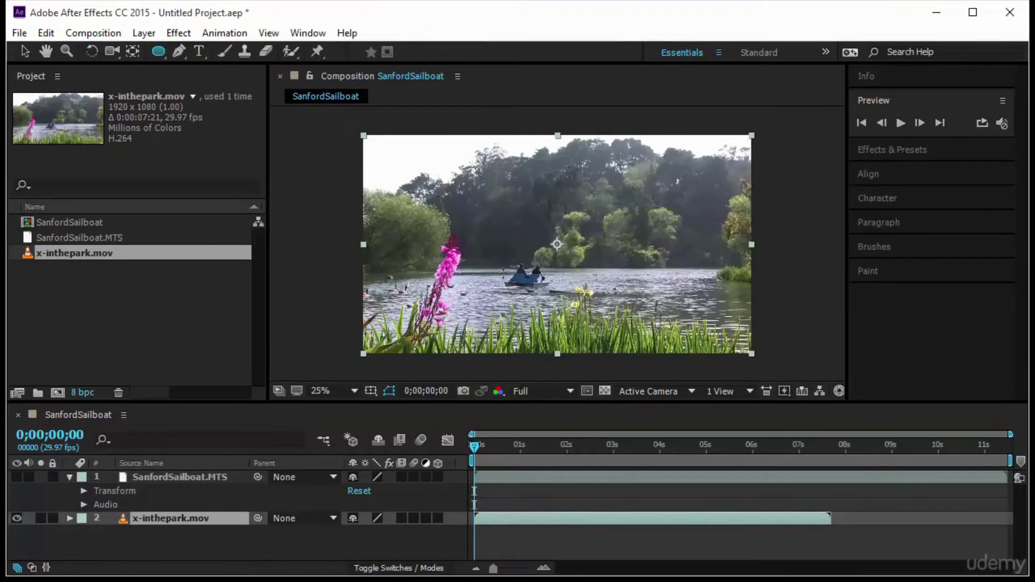
drag(527, 270, 587, 293)
key(v)
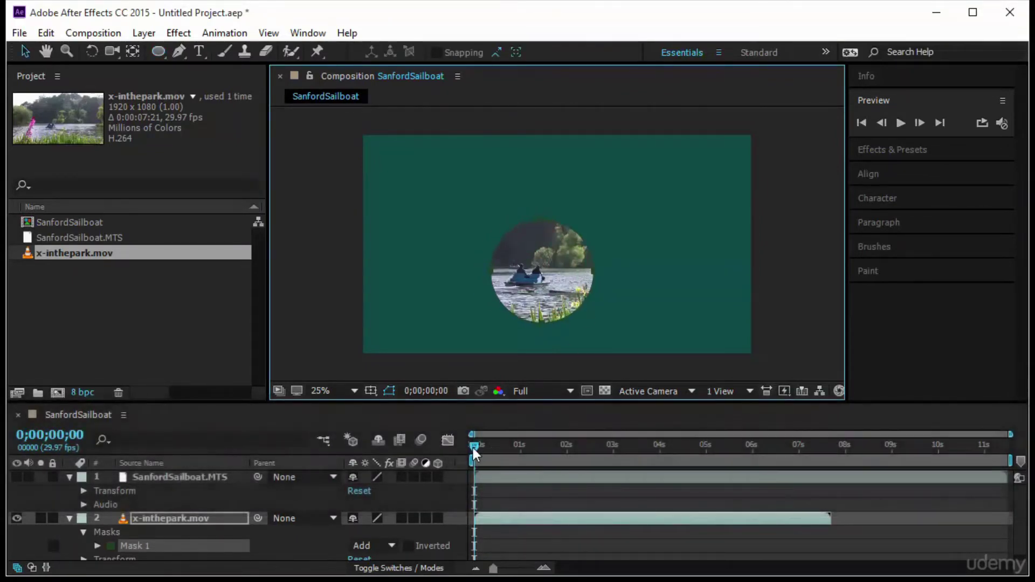
drag(473, 447, 729, 480)
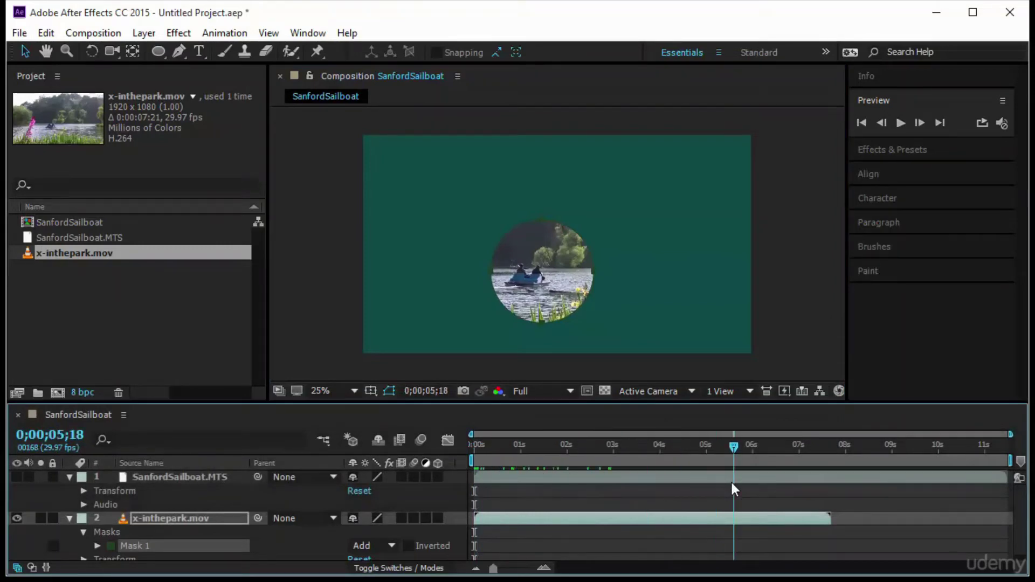
- Show the sailboat layer again, put x-inthepark.mov above it, and move the circular inset to the frame's lower-left corner
click(17, 476)
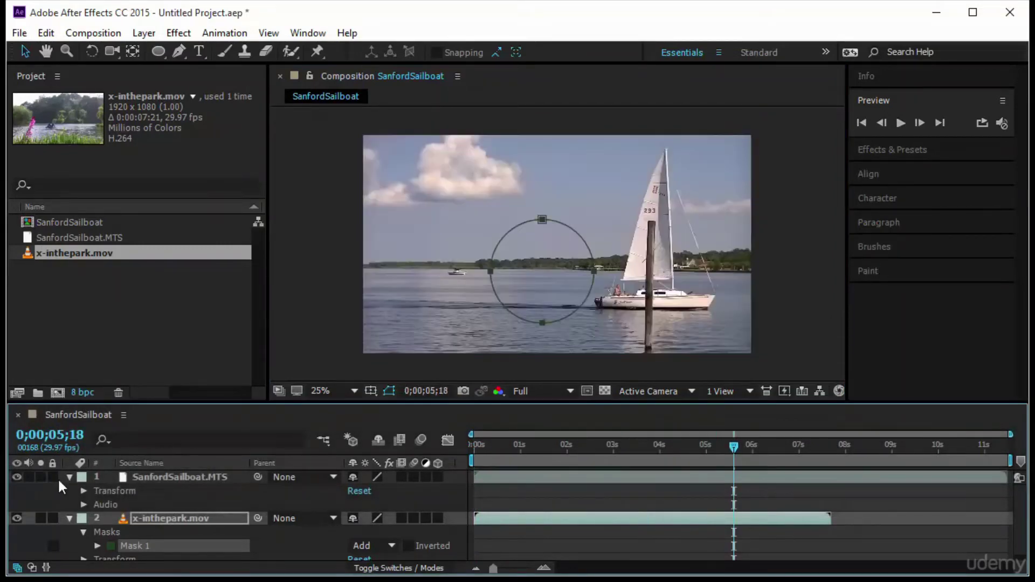
drag(198, 512, 451, 431)
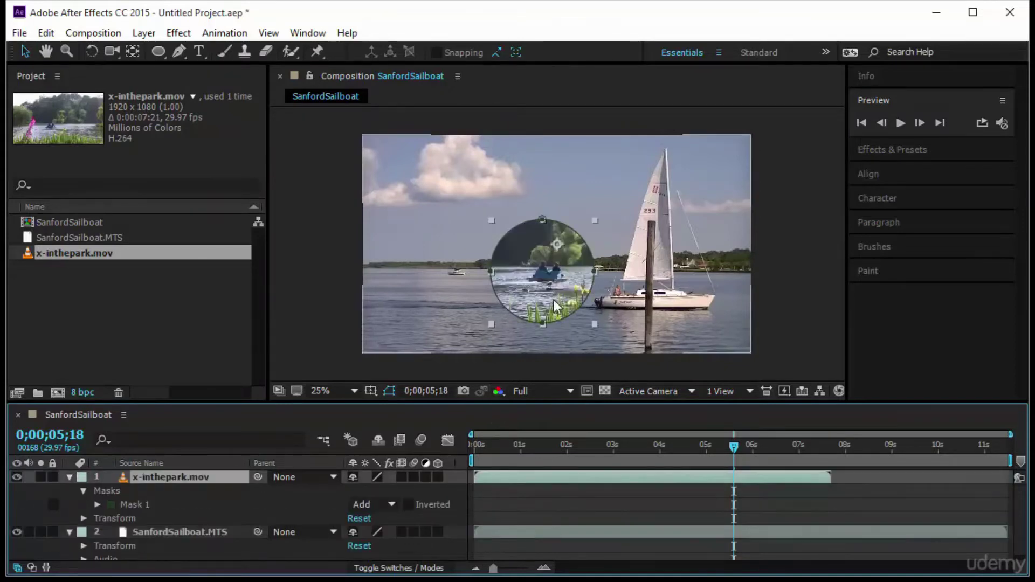
drag(568, 315, 502, 318)
key(ctrl+z)
drag(544, 246, 434, 274)
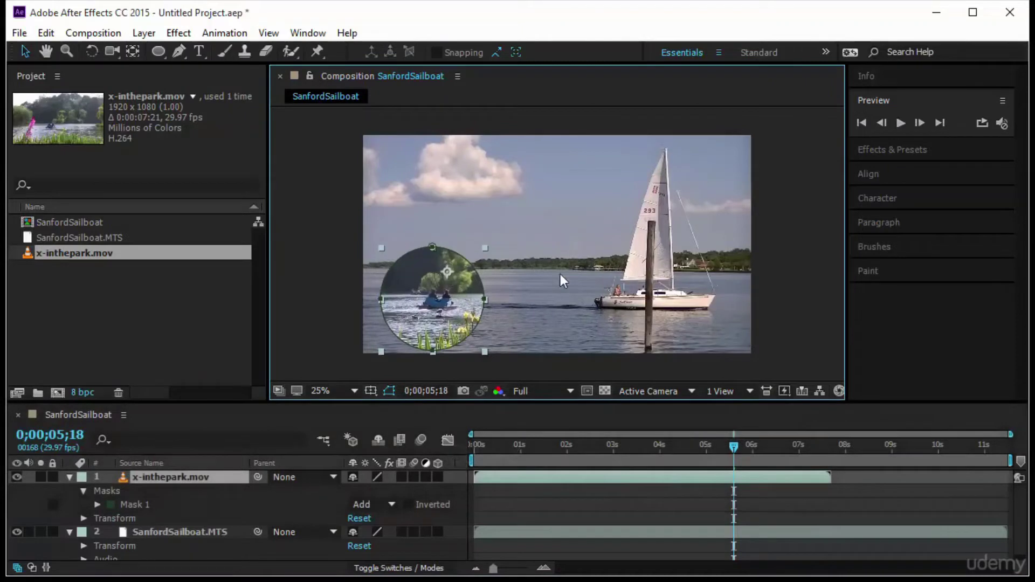
- Preview the circular inset over the sailboat video from the start, and delete the x-inthepark.mov layer
click(899, 122)
drag(732, 450, 429, 479)
click(900, 123)
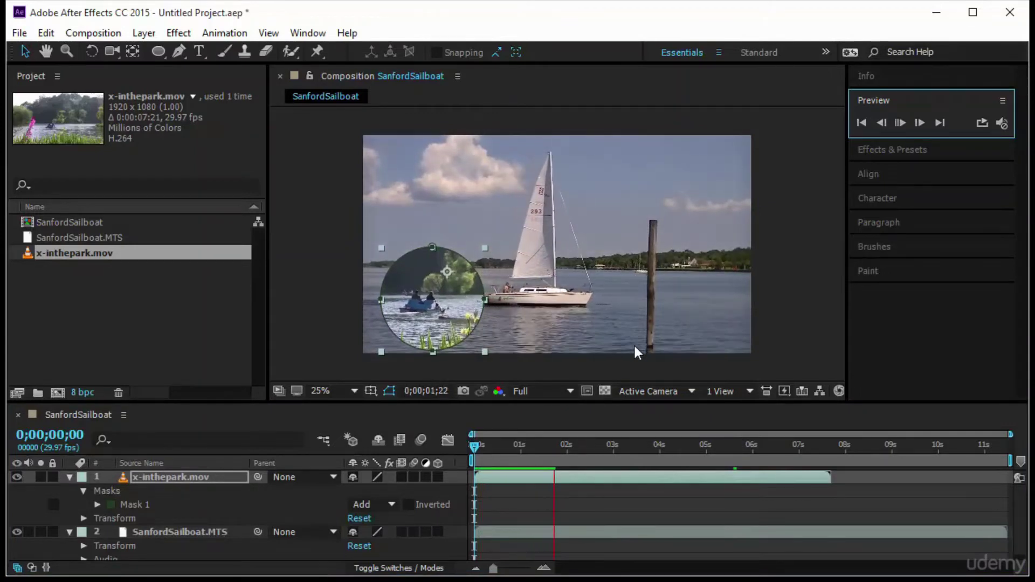
click(768, 295)
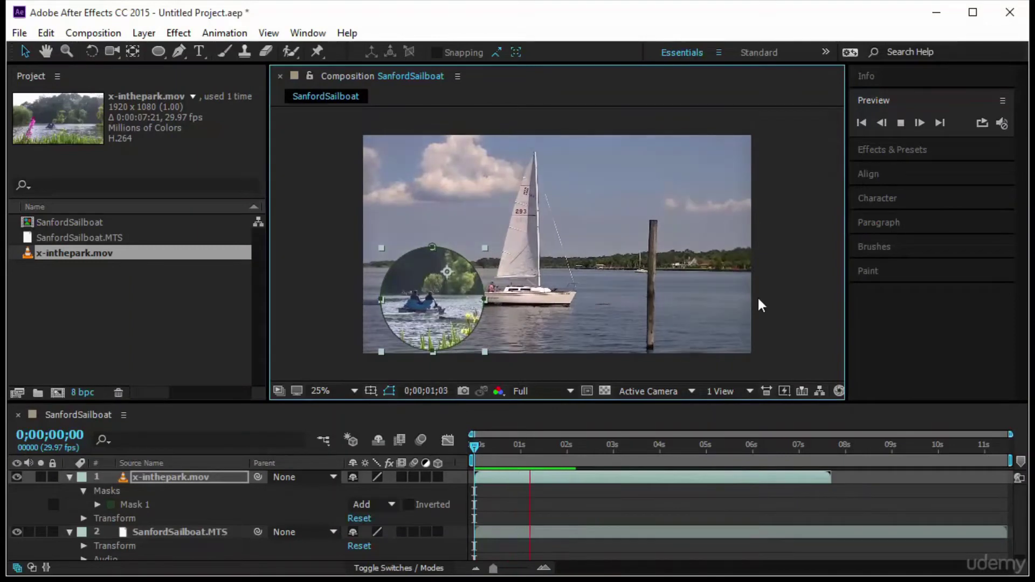
key(space)
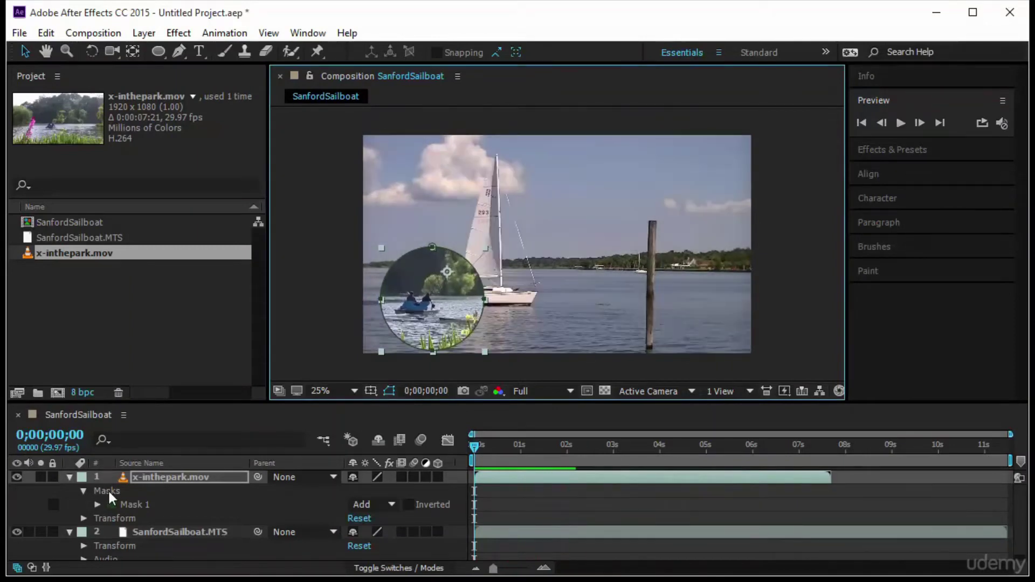
click(175, 474)
key(Delete)
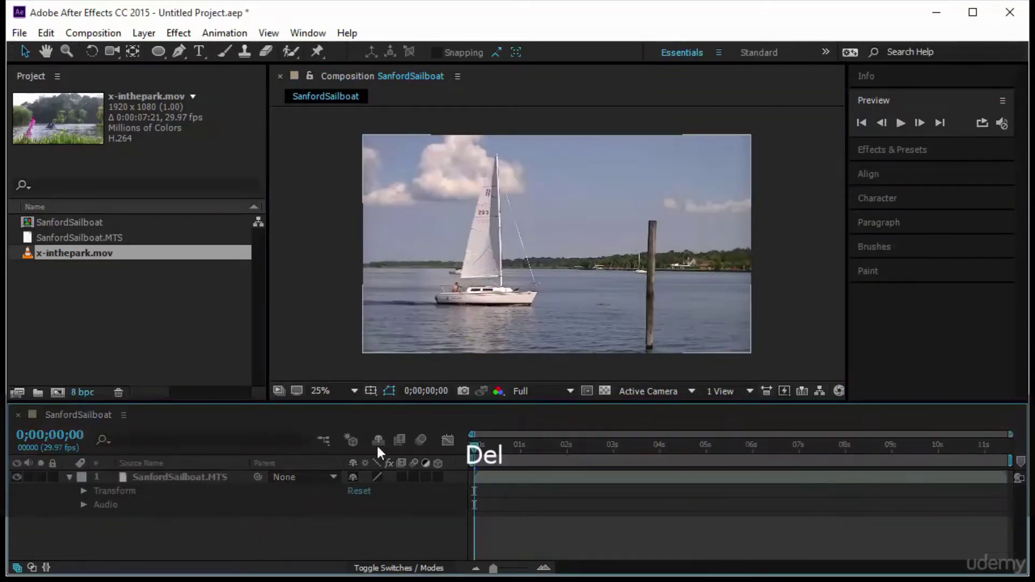
- Add a full-frame rectangular mask to SanfordSailboat.MTS and enable keyframing of its Mask Path at 0;00;00;00
click(157, 50)
click(209, 52)
double_click(158, 49)
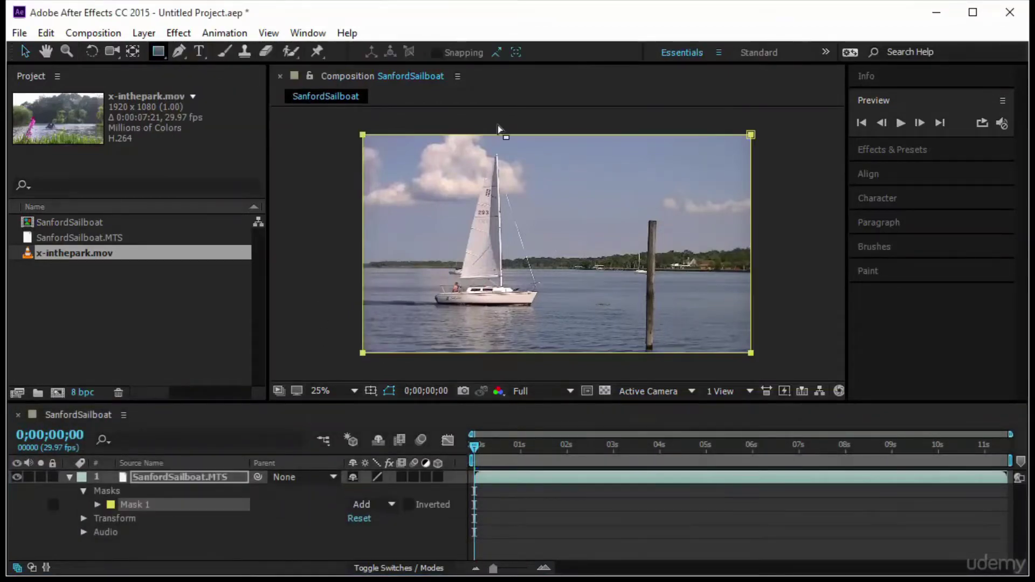
click(97, 504)
click(125, 511)
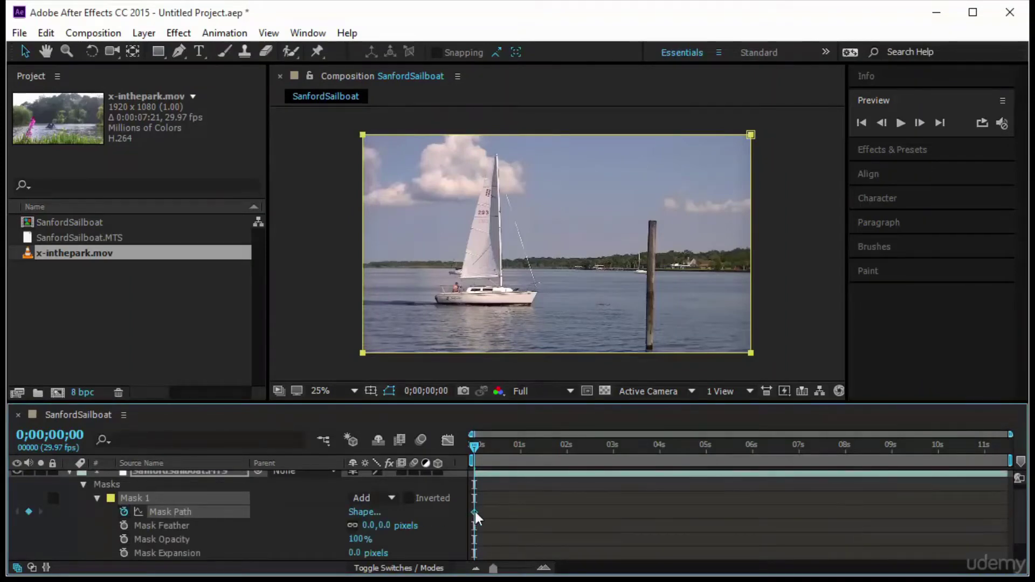
- Shift the Mask Path keyframe to about half a second, shrink the mask into the lower-left corner at 0;00;00;00, and preview the reveal
mouse_move(475, 512)
mouse_down()
mouse_move(521, 512)
mouse_move(484, 516)
mouse_move(494, 515)
mouse_up()
right_click(545, 515)
click(754, 141)
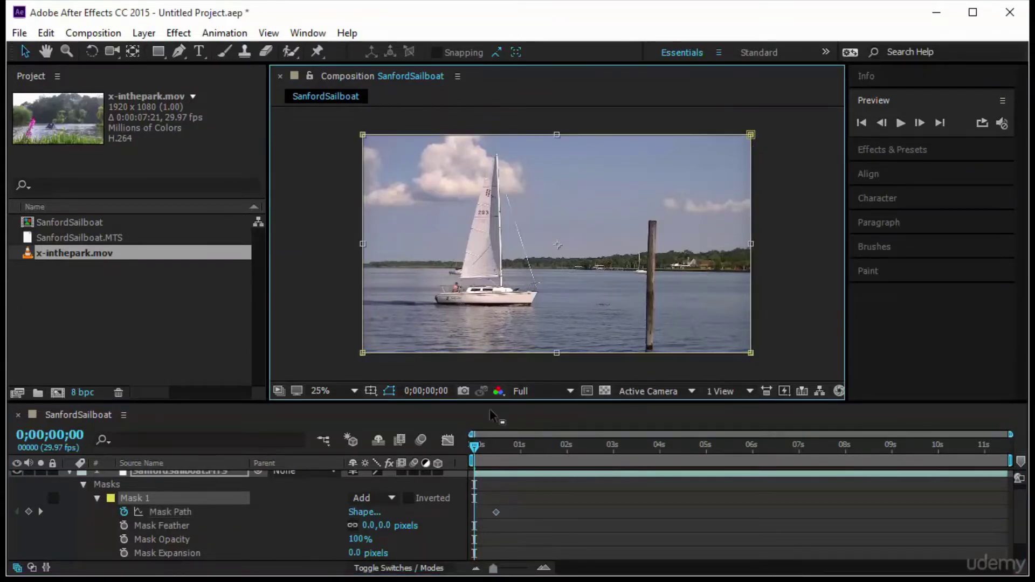
drag(751, 244, 445, 292)
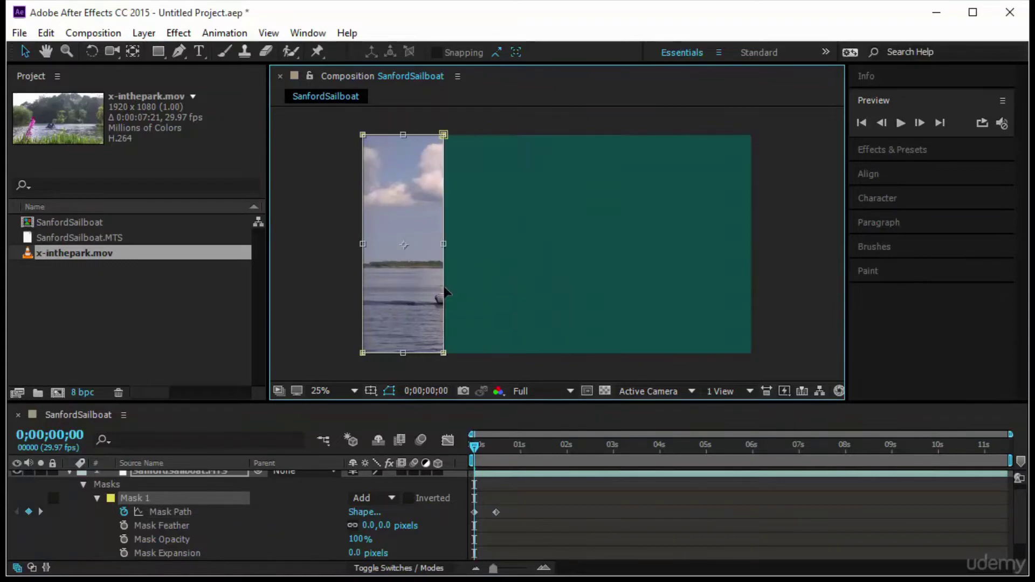
drag(403, 136, 409, 334)
click(900, 125)
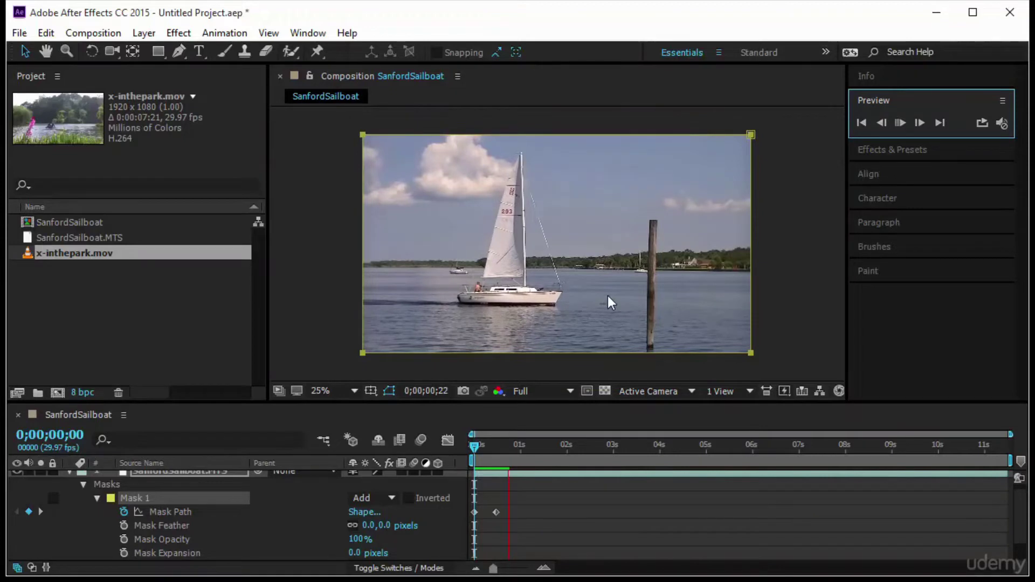
- Select the whole mask group on the SanfordSailboat.MTS layer
click(110, 491)
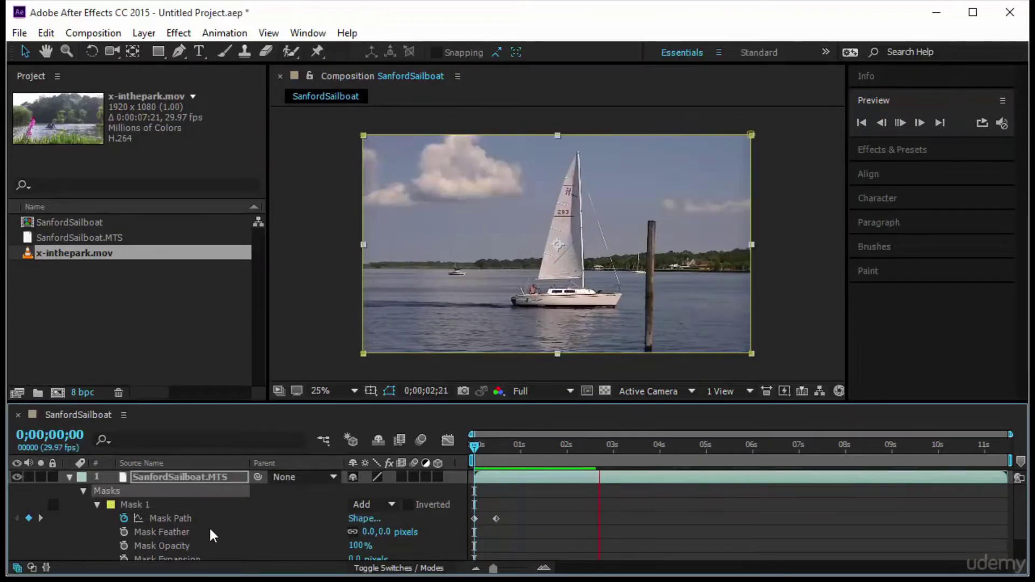
- Replace the sailboat layer's existing mask with a closed Pen-tool mask enclosing the boat and its path past the wooden post
key(Delete)
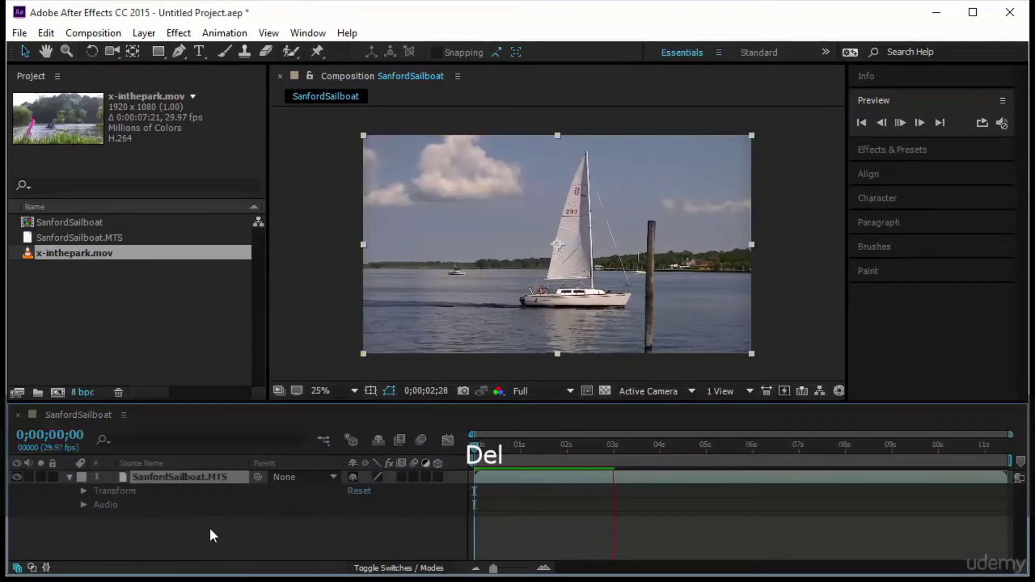
click(470, 449)
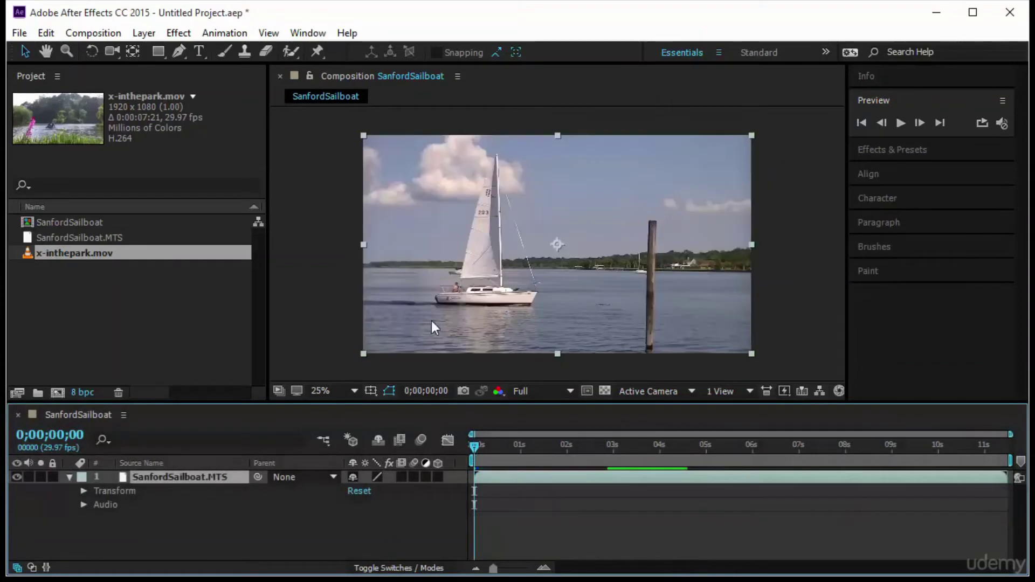
key(g)
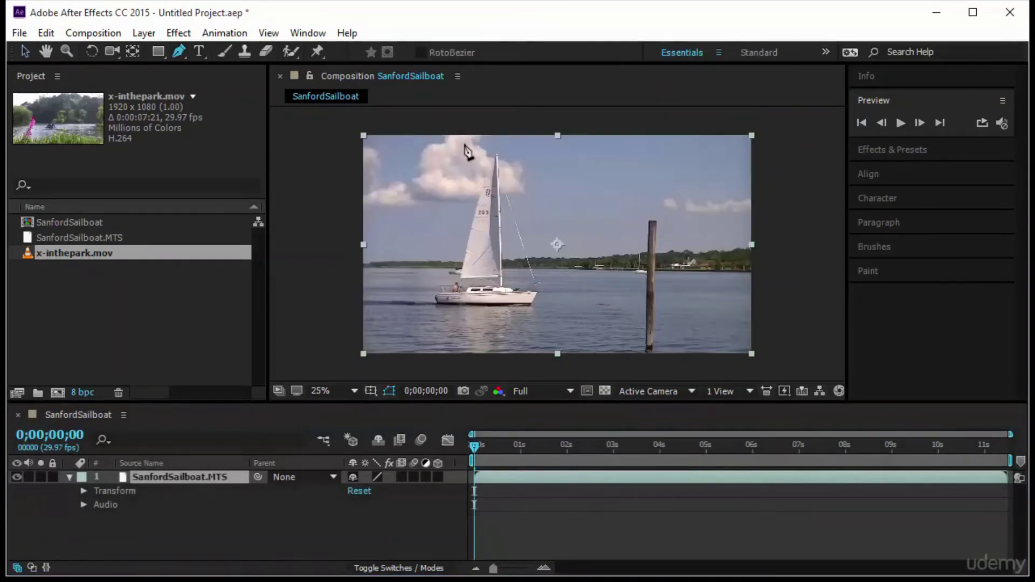
click(491, 147)
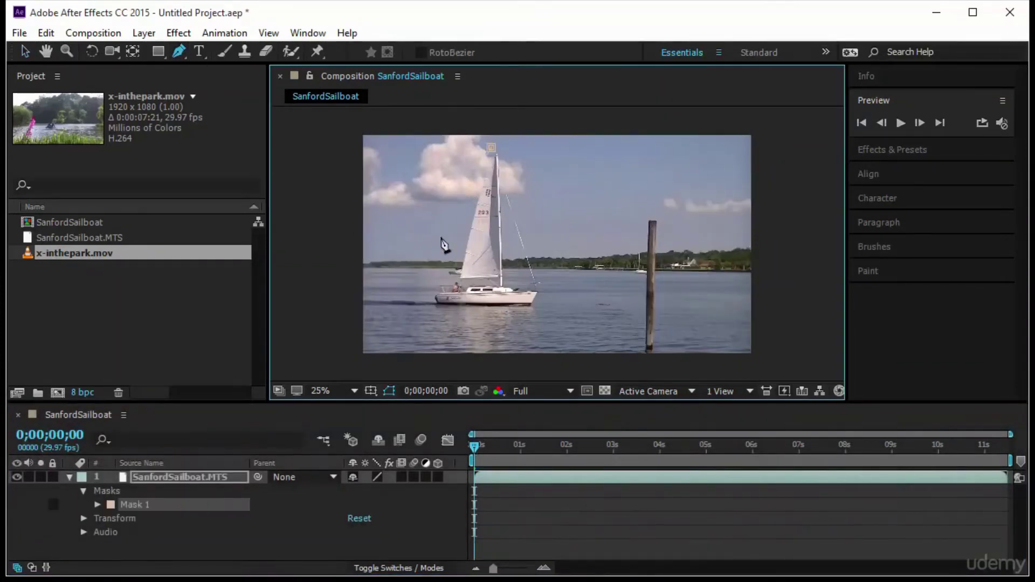
click(438, 242)
click(418, 268)
click(415, 312)
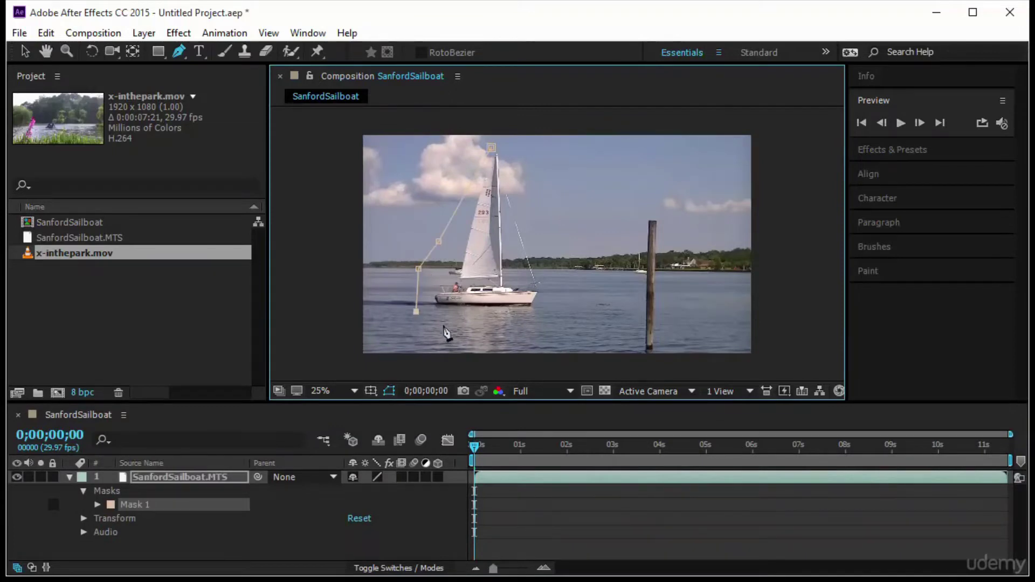
click(491, 317)
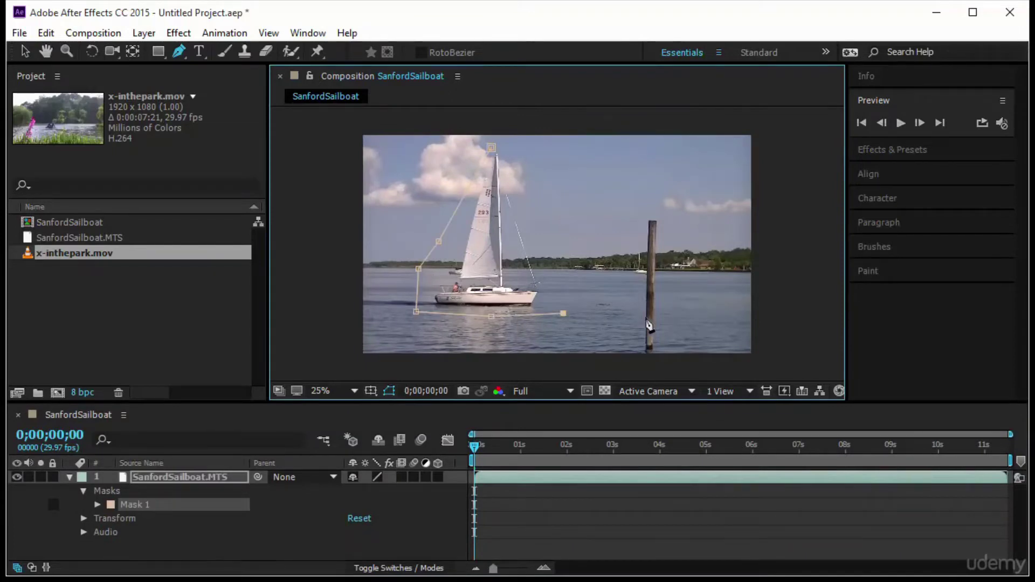
click(727, 312)
click(726, 290)
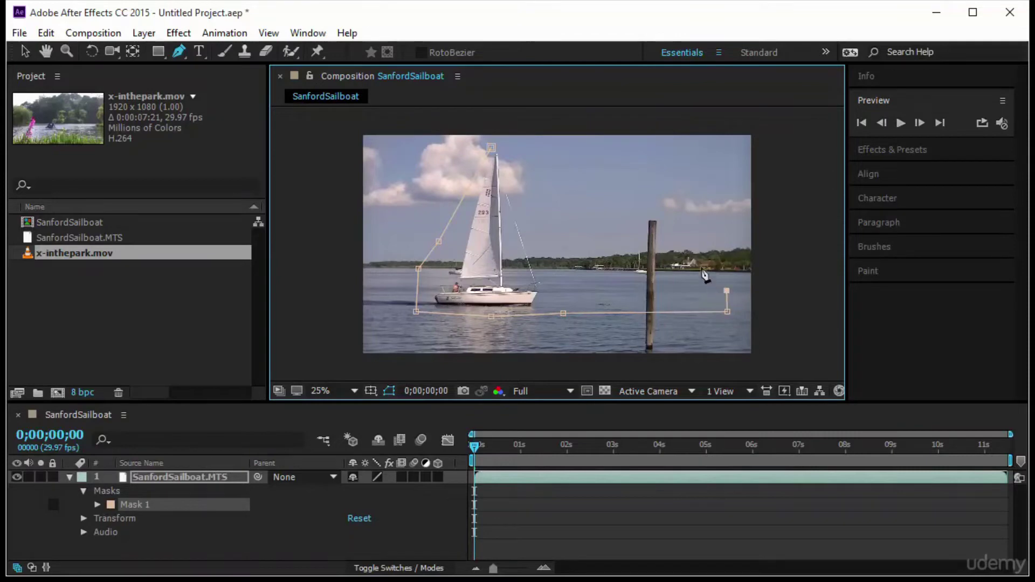
click(700, 264)
click(673, 154)
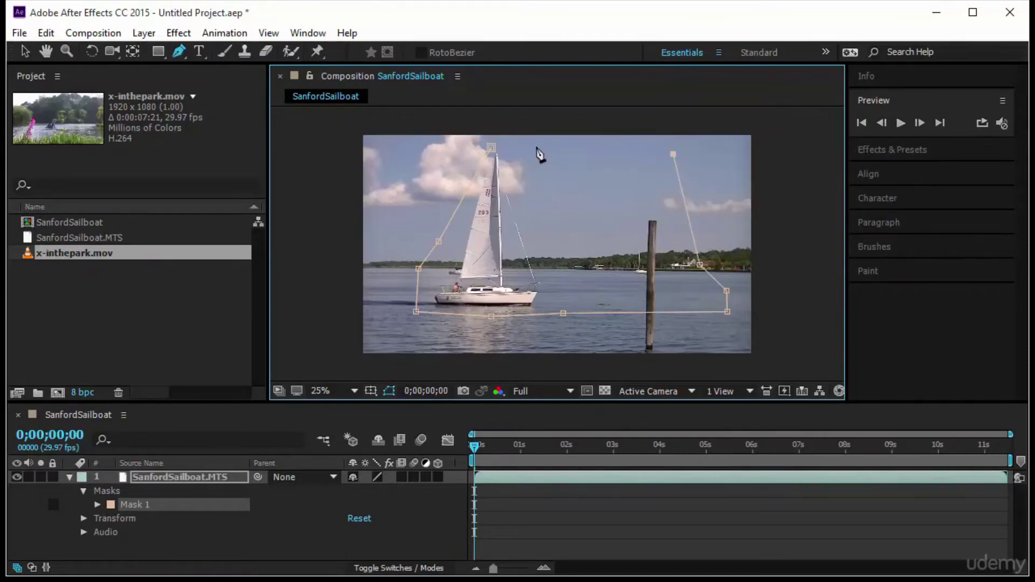
click(491, 147)
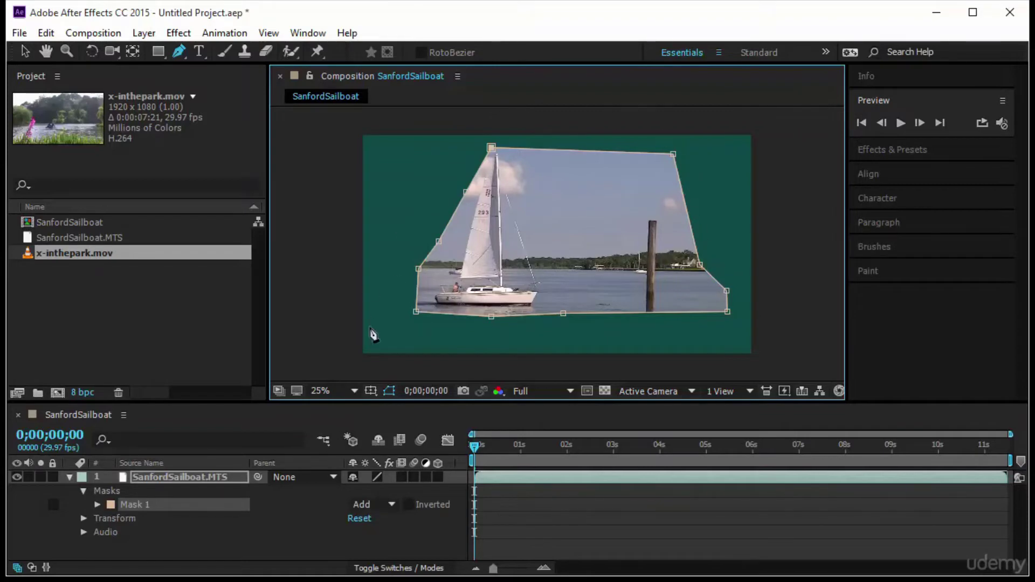
- Preview the masked footage from the start and set the new mask's feather to 25 pixels
drag(477, 443, 425, 471)
click(899, 123)
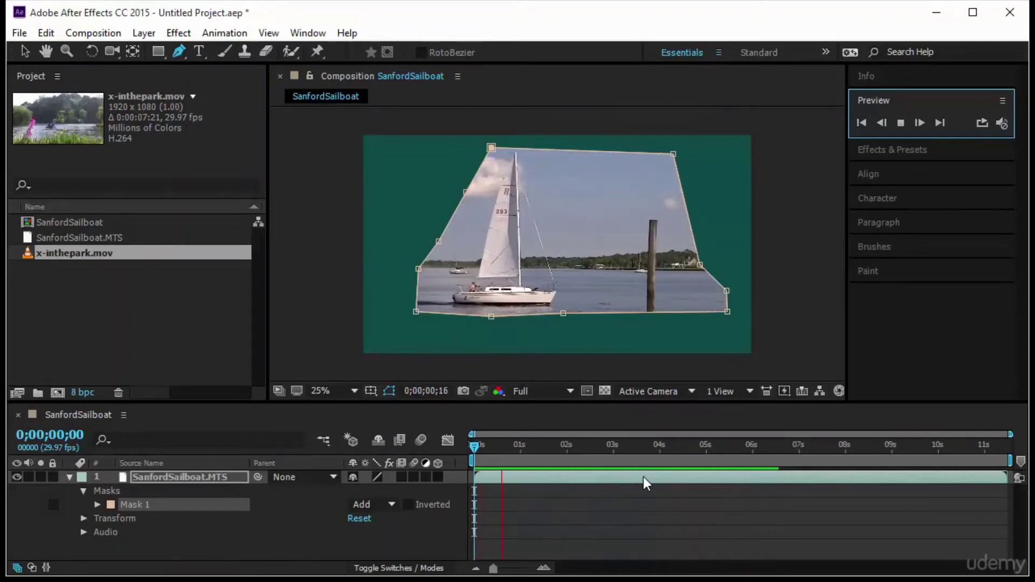
click(98, 504)
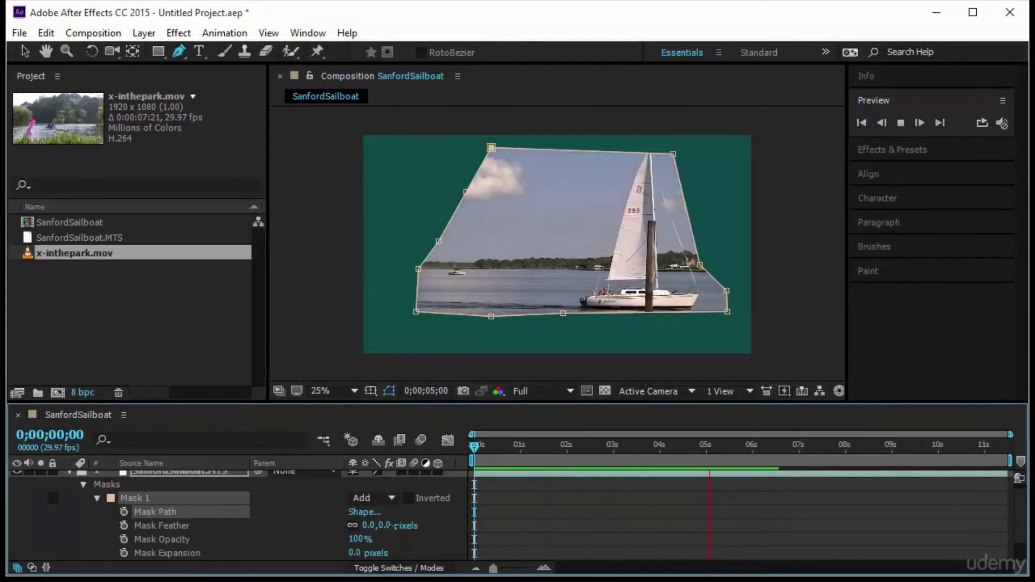
click(372, 525)
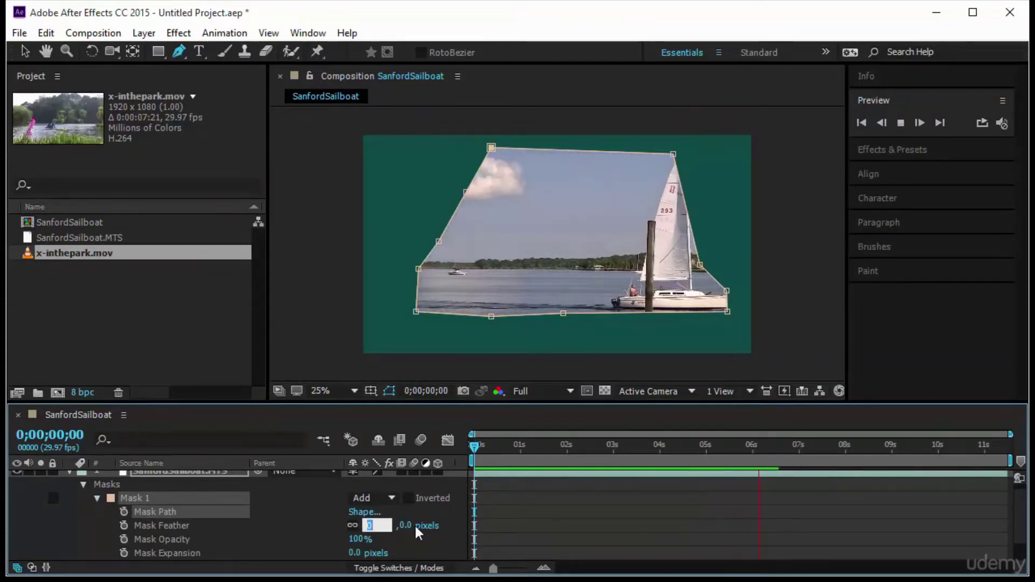
click(414, 528)
drag(384, 527, 399, 528)
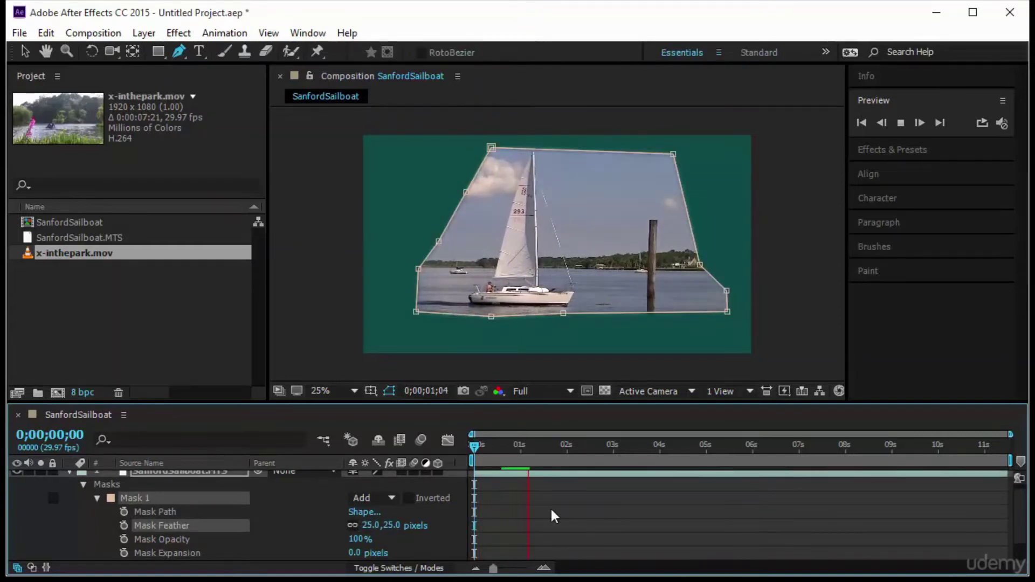
click(630, 528)
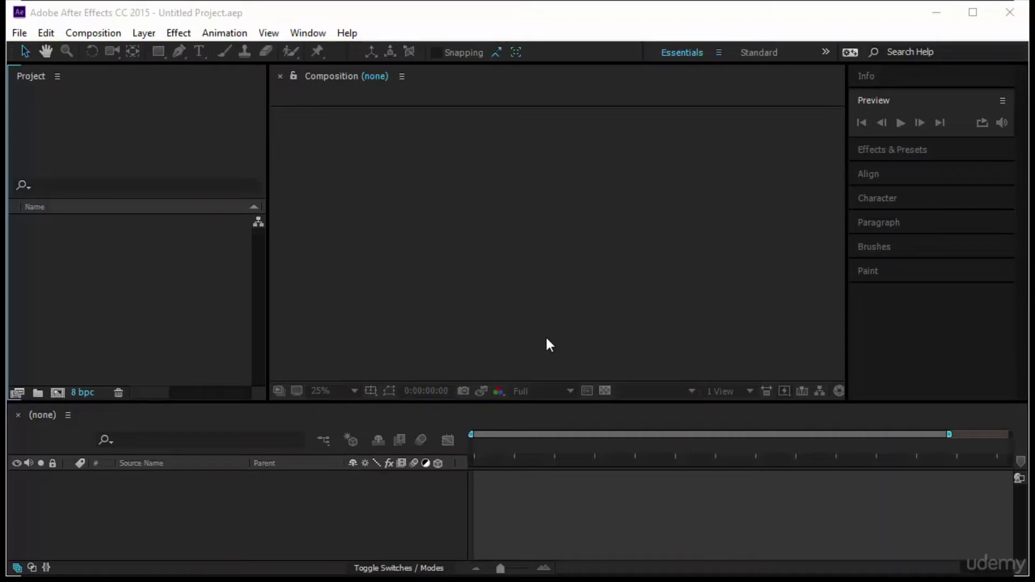
- Create a new composition in the empty project using the HDV/HDTV 720 25 preset
click(145, 270)
right_click(145, 270)
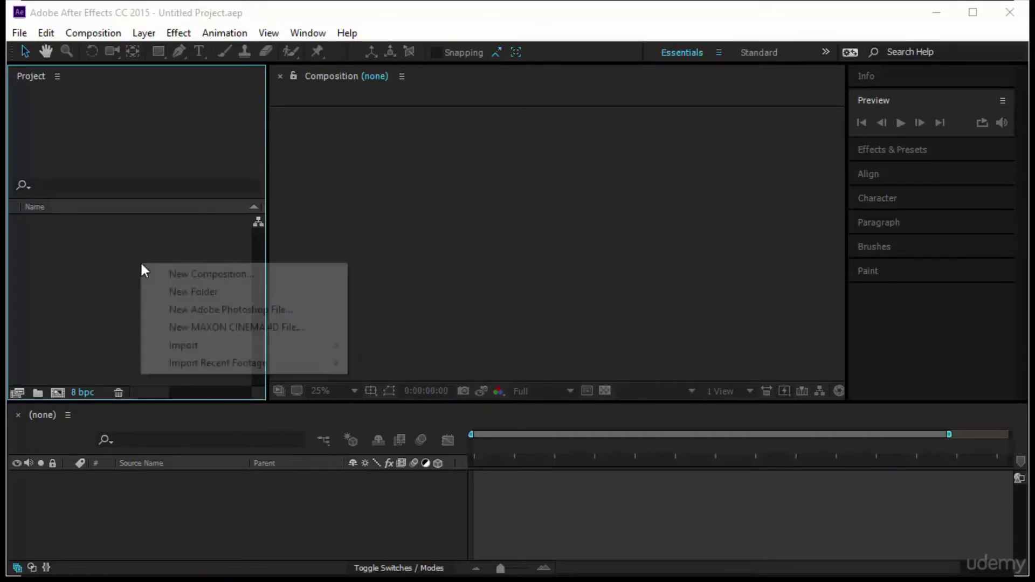
click(189, 273)
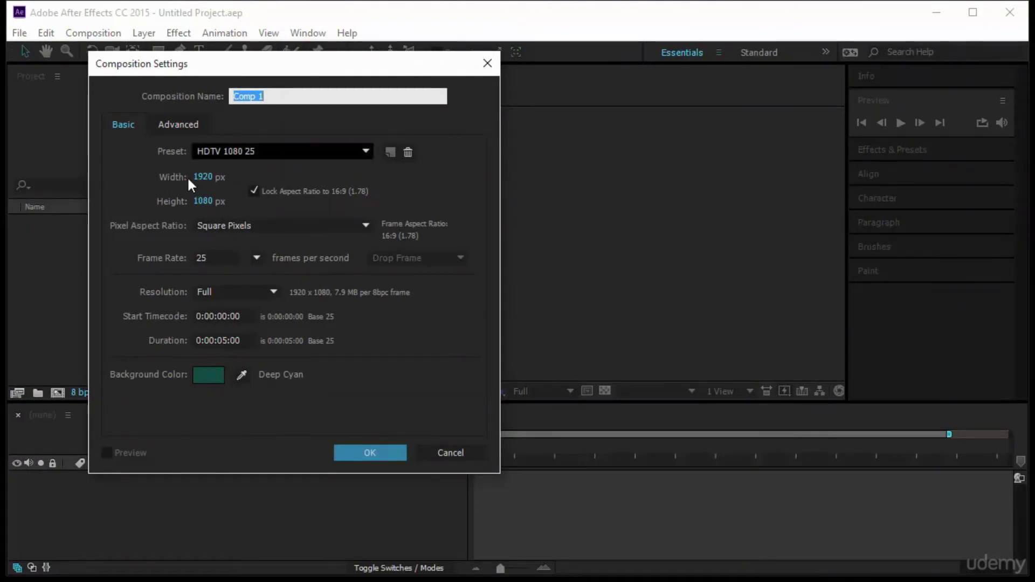
click(245, 150)
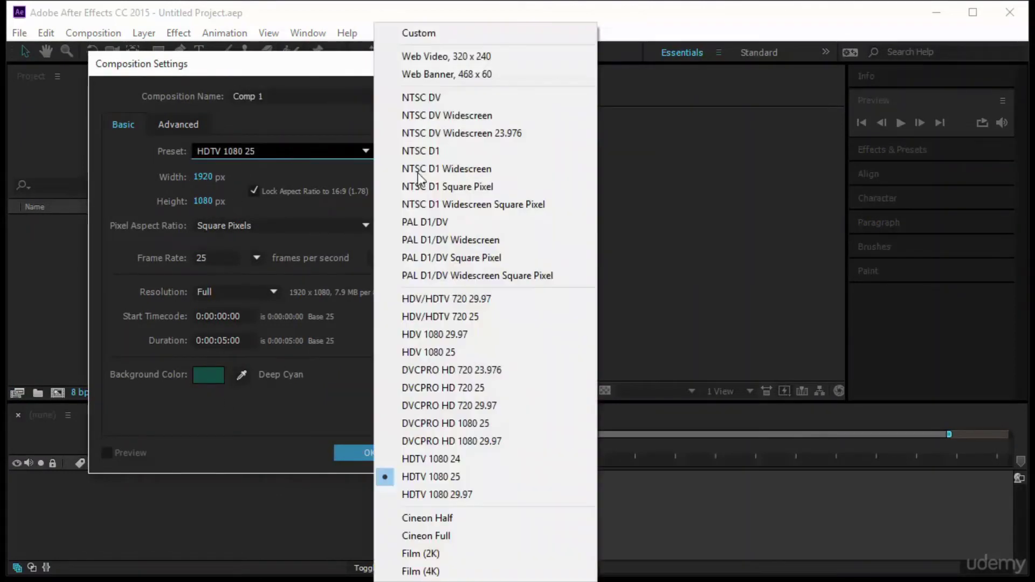
click(491, 316)
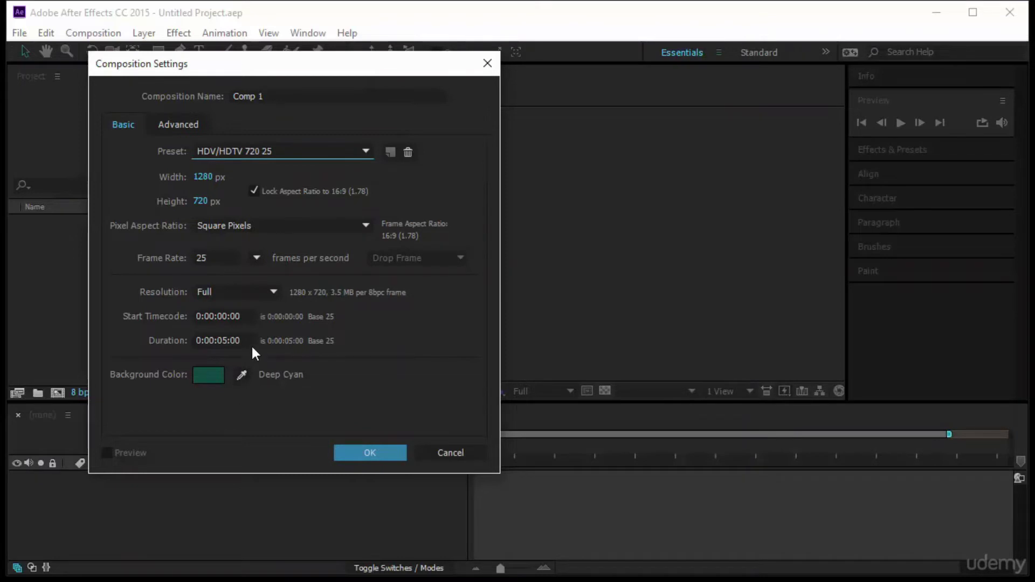
click(365, 452)
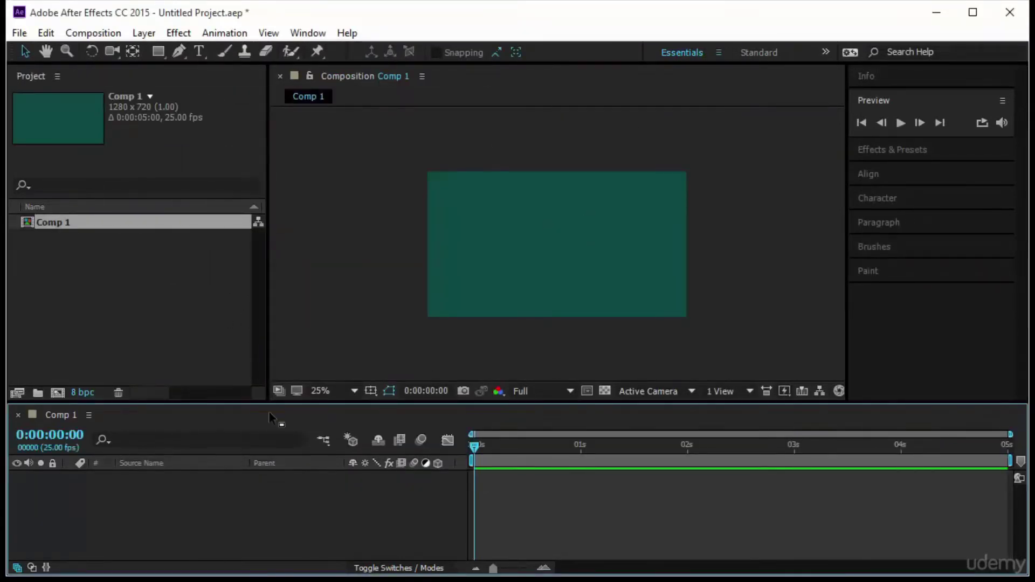
- Add a text layer reading "Casts" in the upper part of the composition
click(322, 390)
click(351, 117)
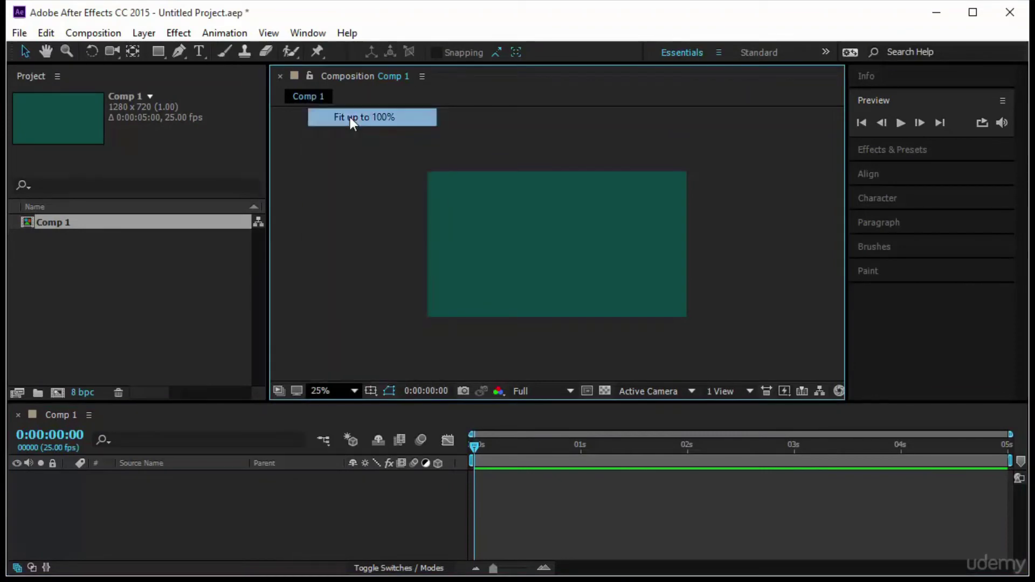
click(199, 51)
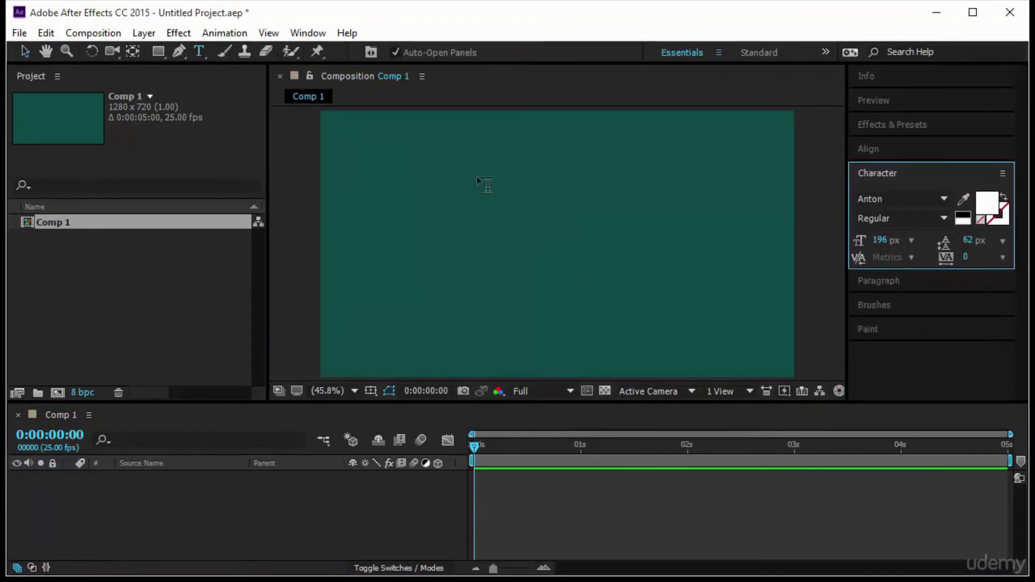
click(772, 258)
text(Casts)
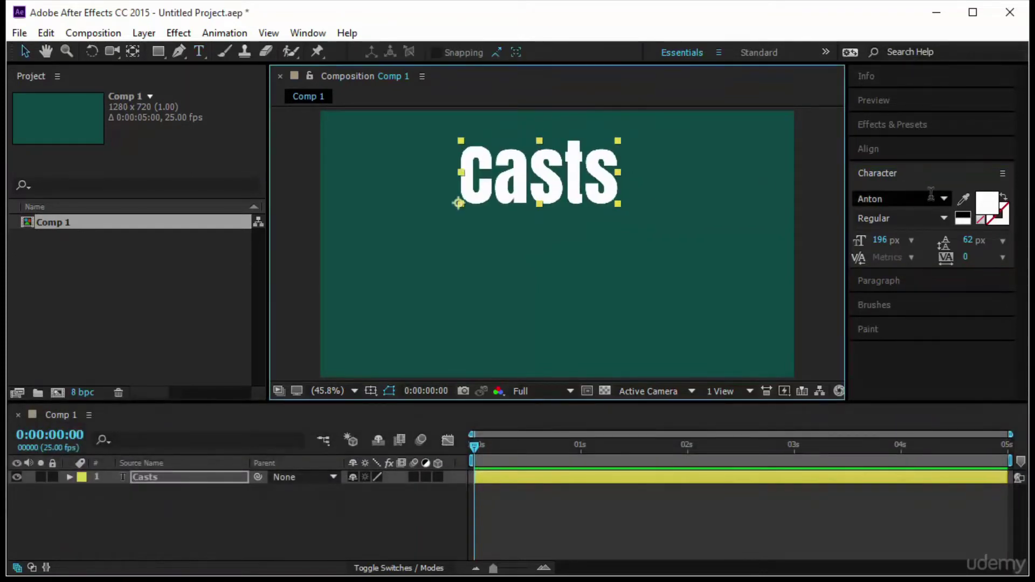
- Set the "Casts" title in Antonio Light and reduce its font size
click(944, 199)
click(947, 231)
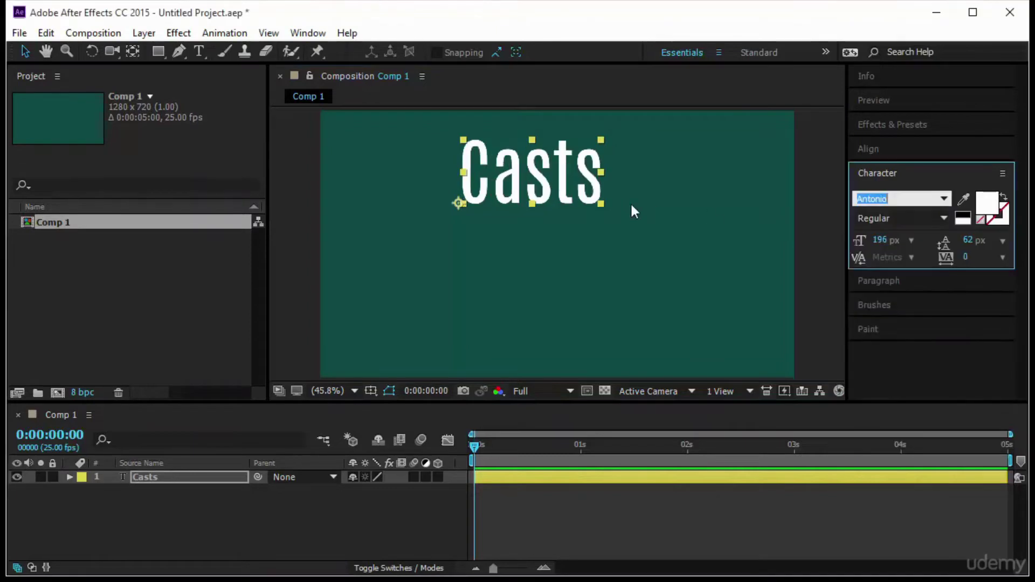
click(943, 218)
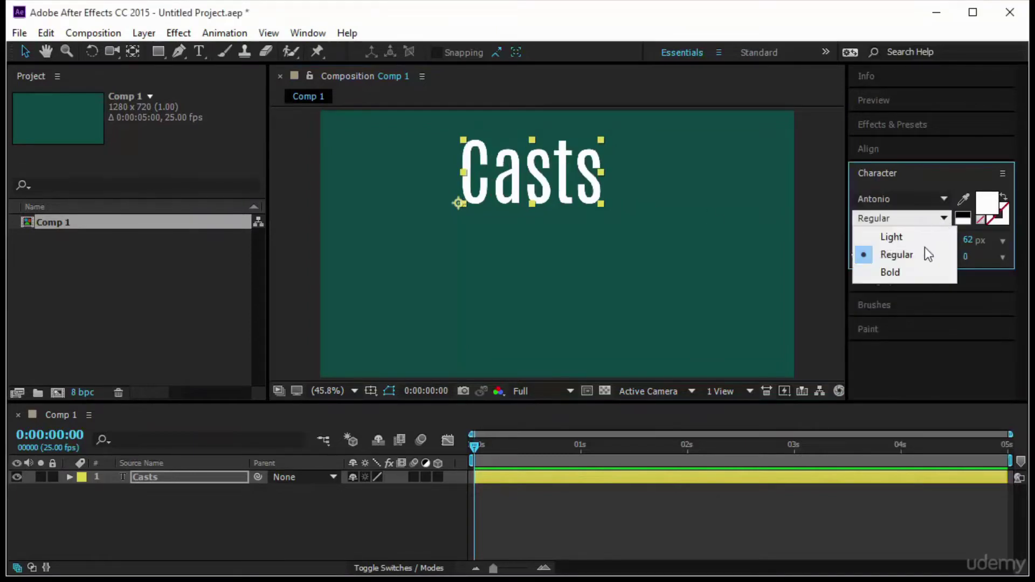
click(916, 237)
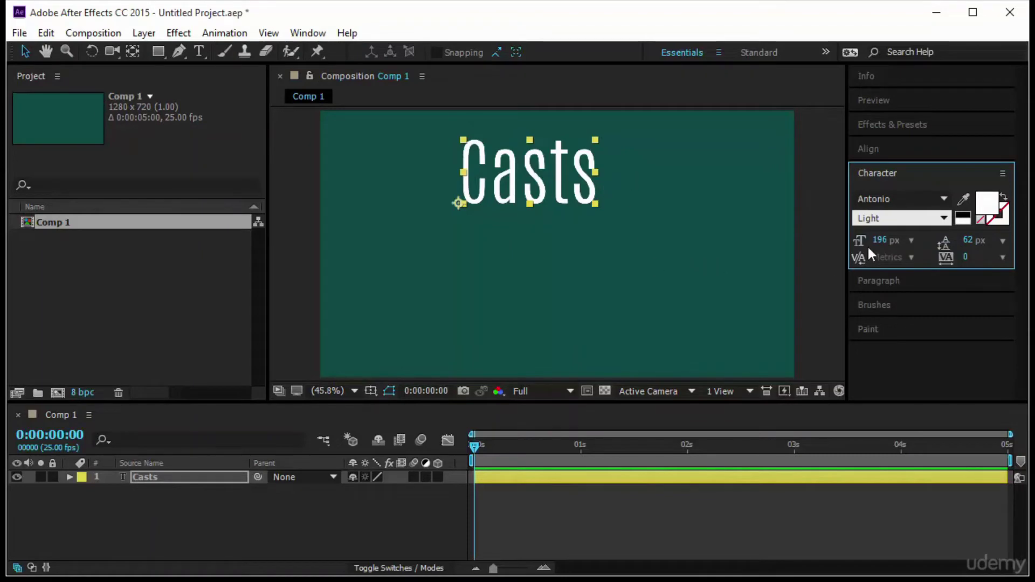
drag(880, 243, 850, 243)
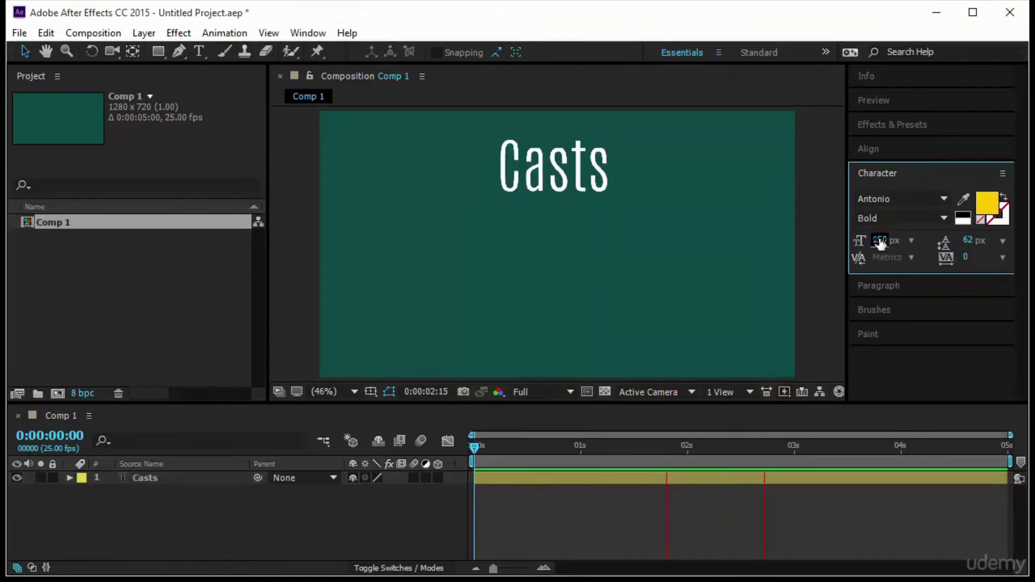
- Set the font size to 120 px and enter a cast member's full name as a text layer below the title
click(880, 240)
text(120)
key(Return)
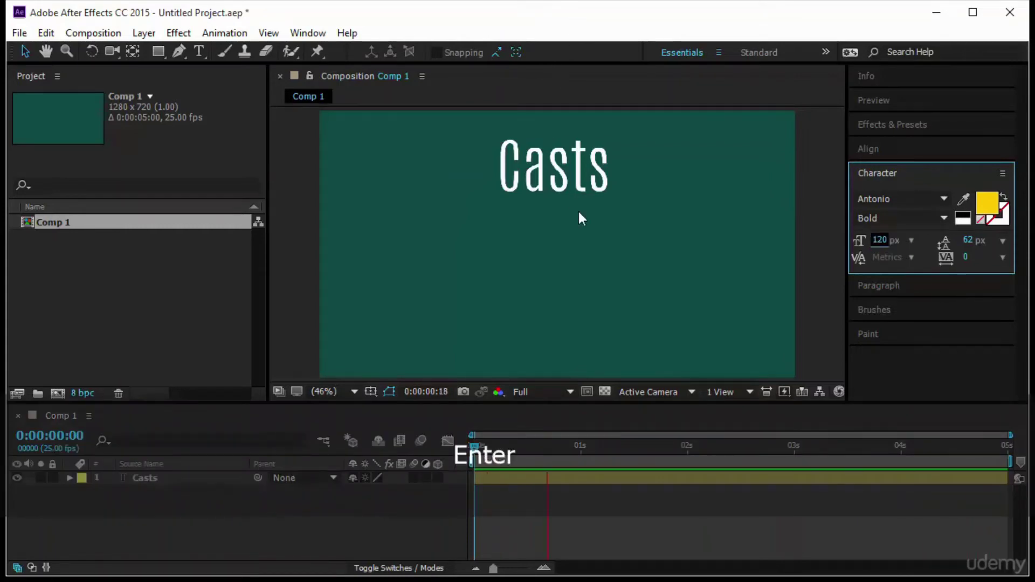
click(198, 51)
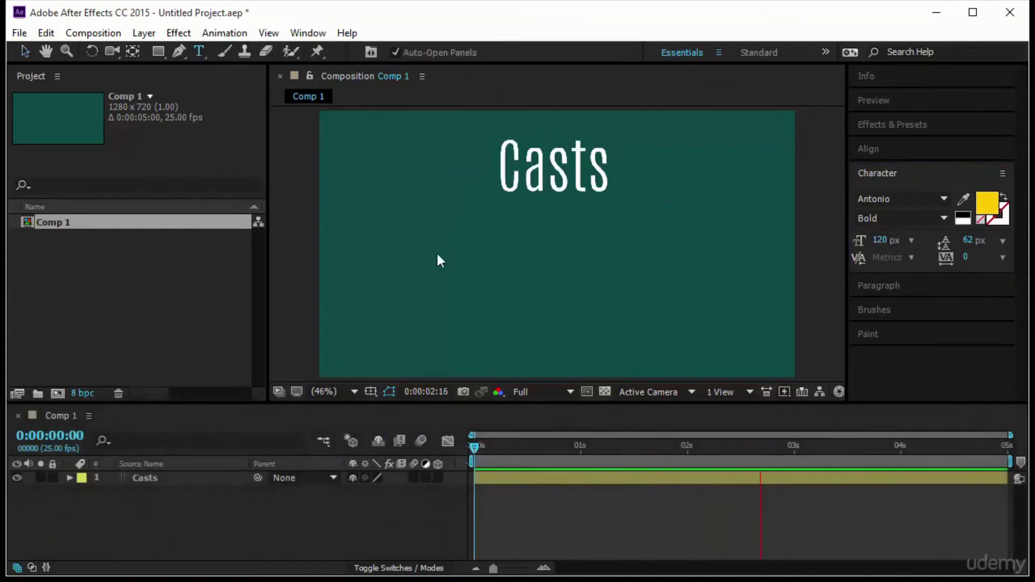
click(503, 269)
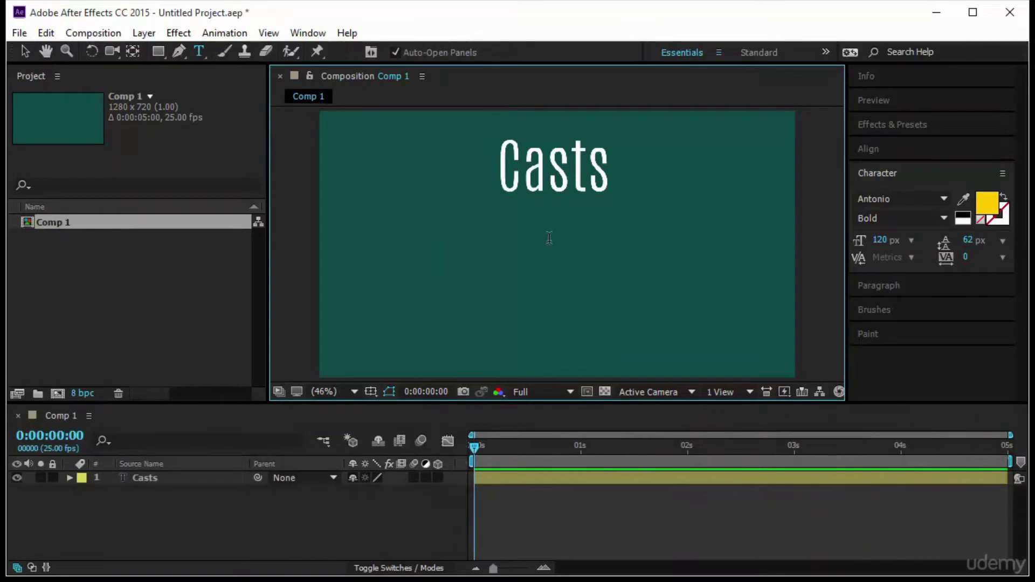
click(492, 253)
text(Joe )
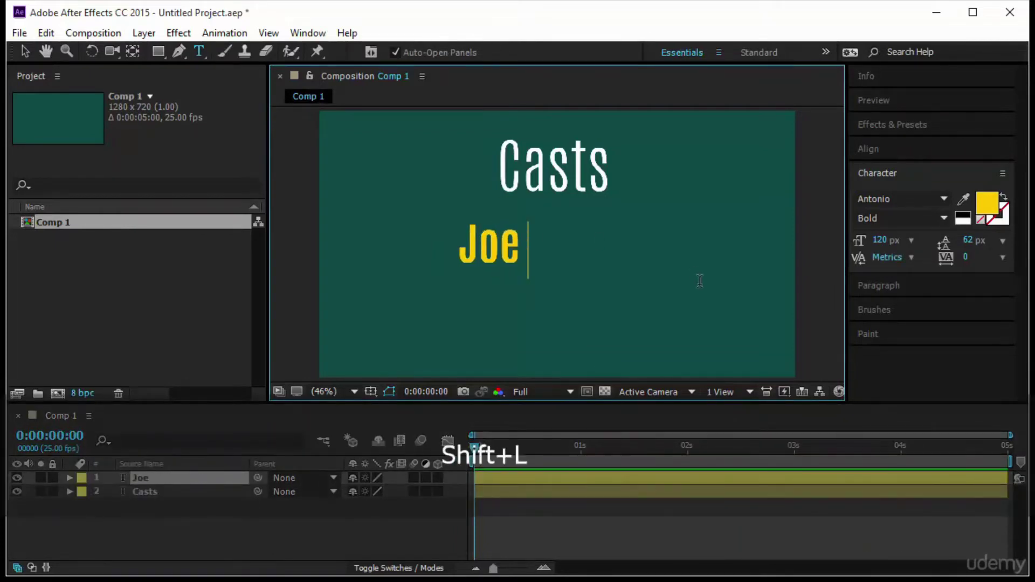
text(Lopez)
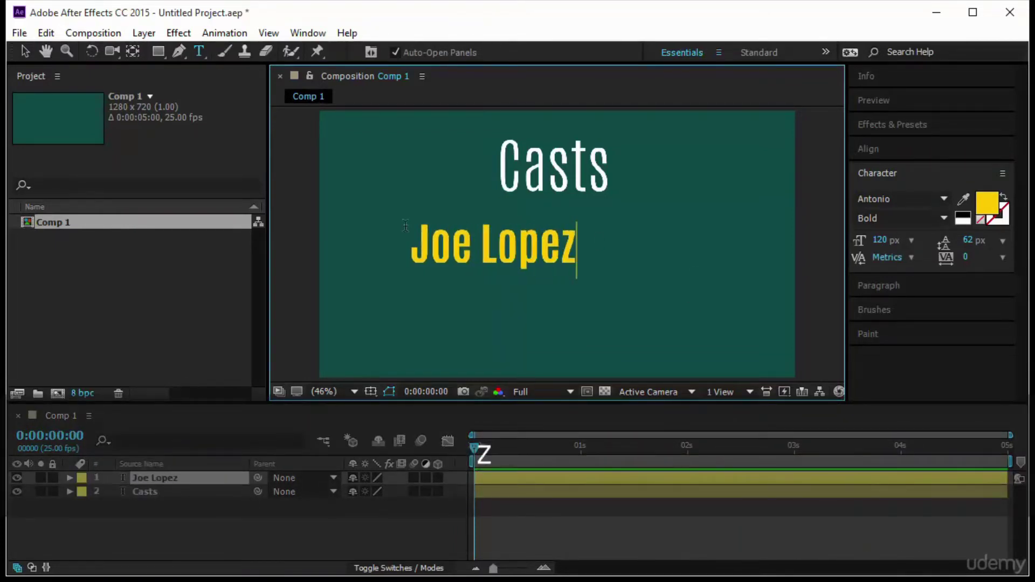
- Align the cast member's name layer to the horizontal and vertical centre of the composition
click(24, 51)
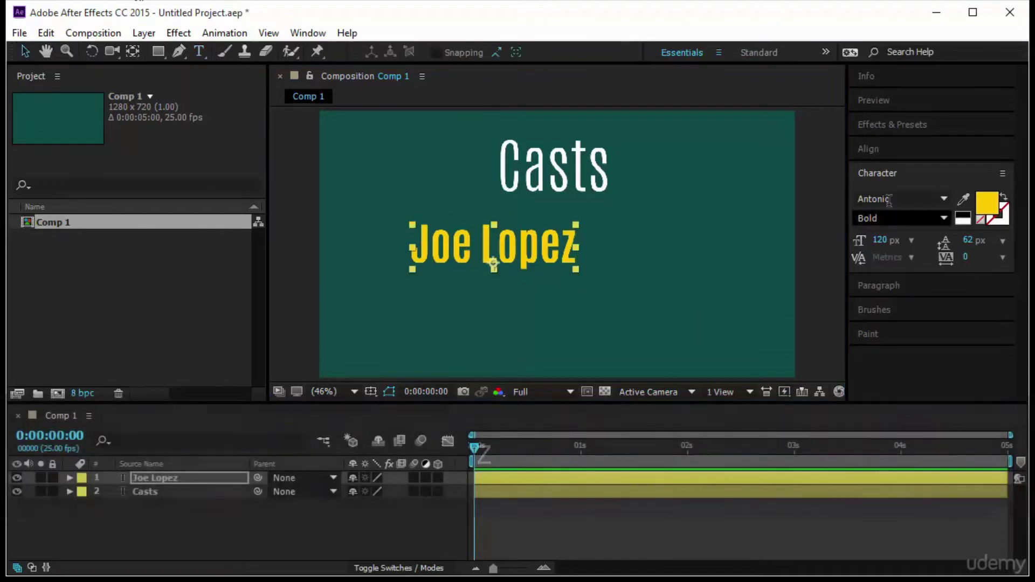
click(901, 286)
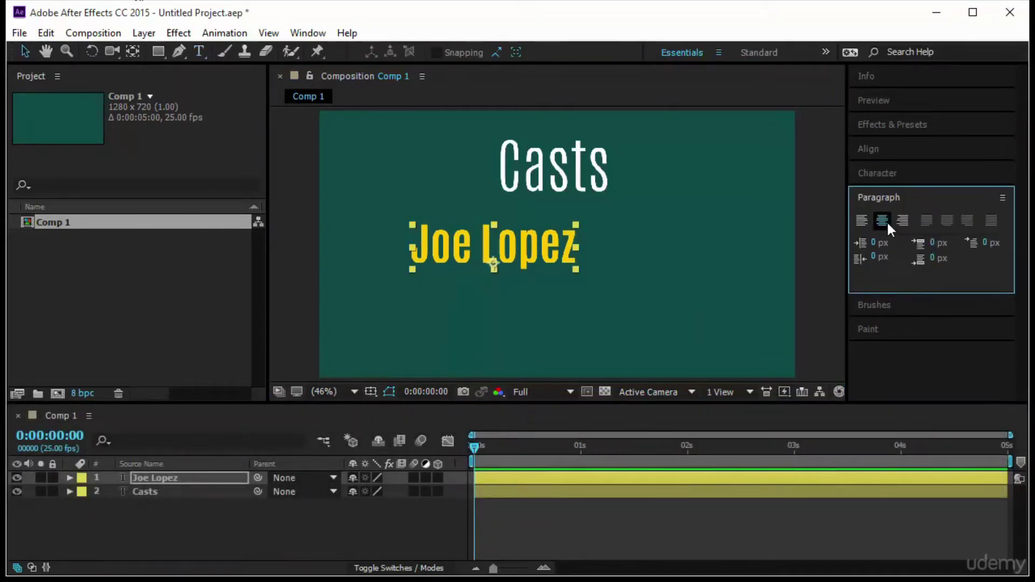
click(875, 146)
click(891, 188)
click(968, 190)
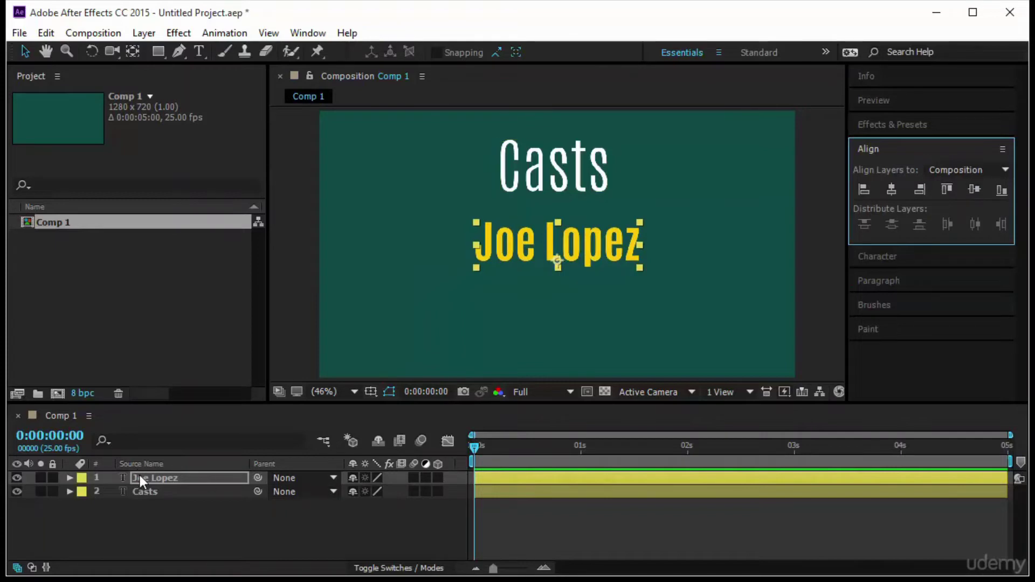
click(163, 481)
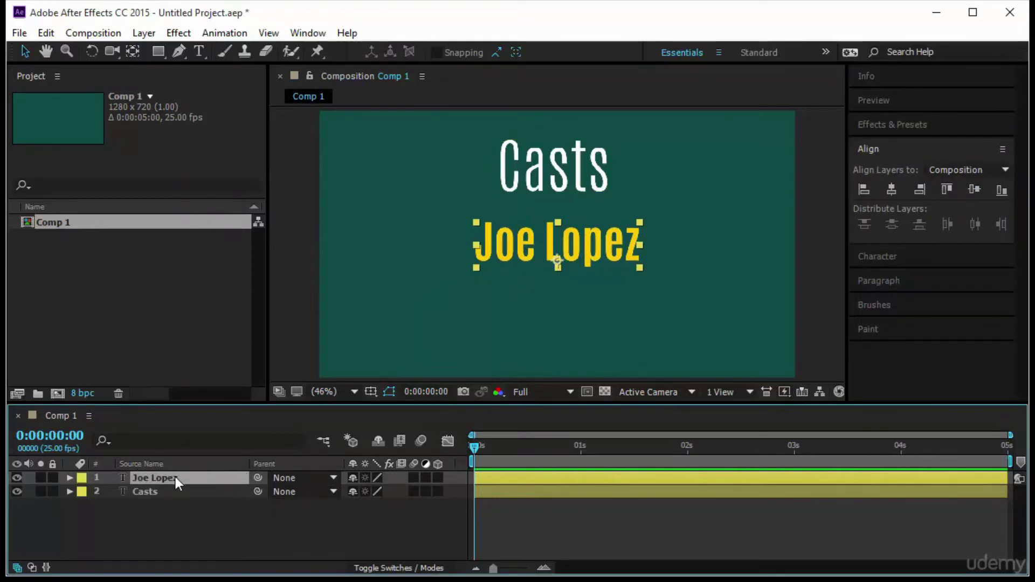
- Enable keyframing for the Source Text of the cast member's name layer at 0 seconds
click(70, 478)
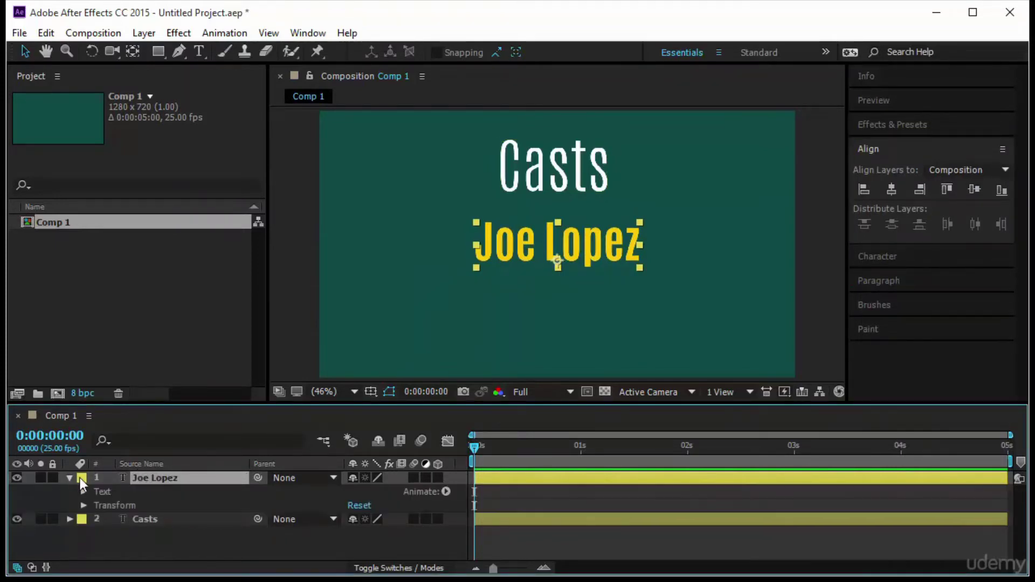
click(83, 491)
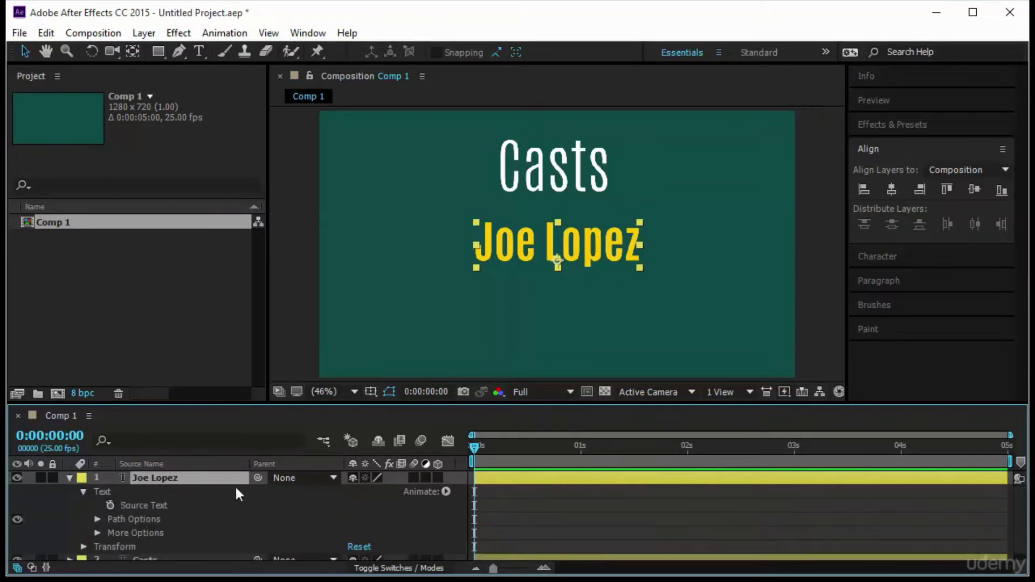
click(111, 505)
- At 0:00:01:01, replace the name text with a second cast member's full name as a new Source Text keyframe
drag(483, 445, 585, 468)
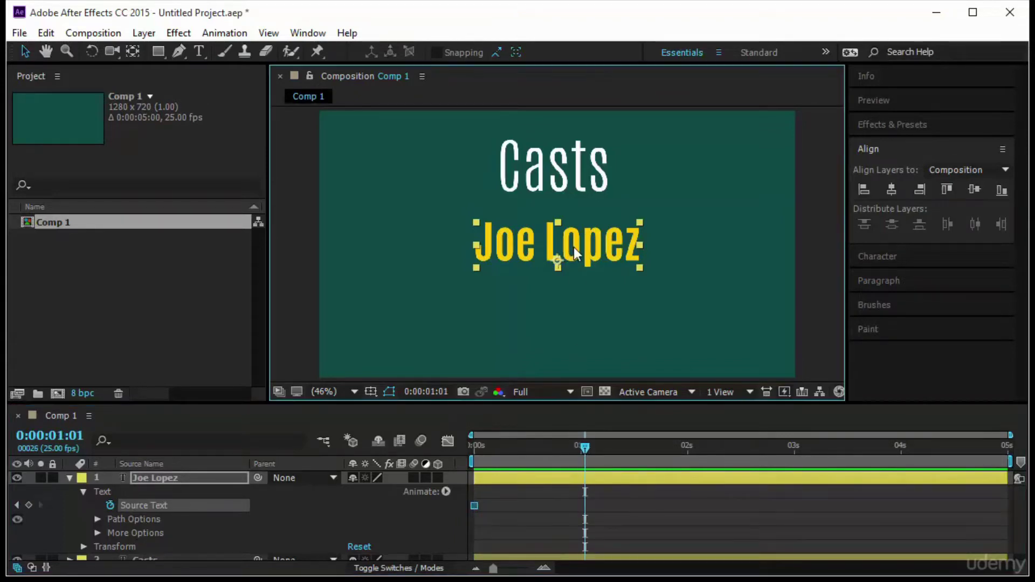
double_click(573, 248)
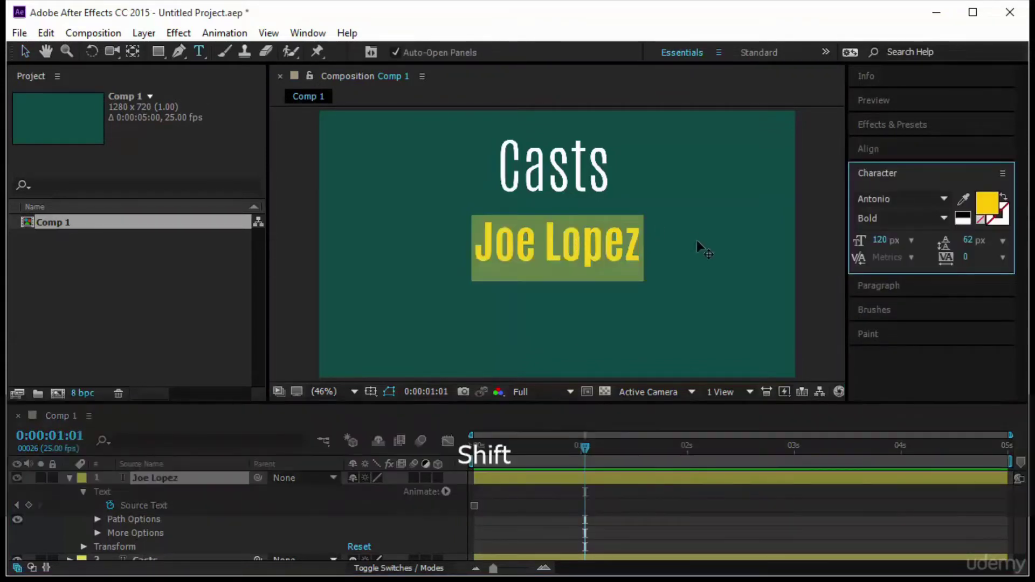
text(Brend)
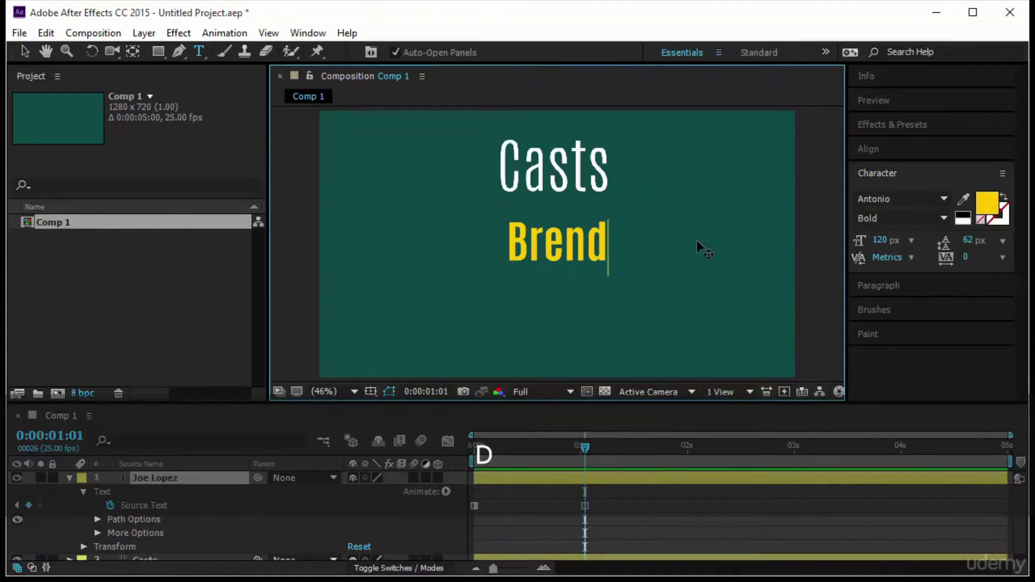
text(a Itsy)
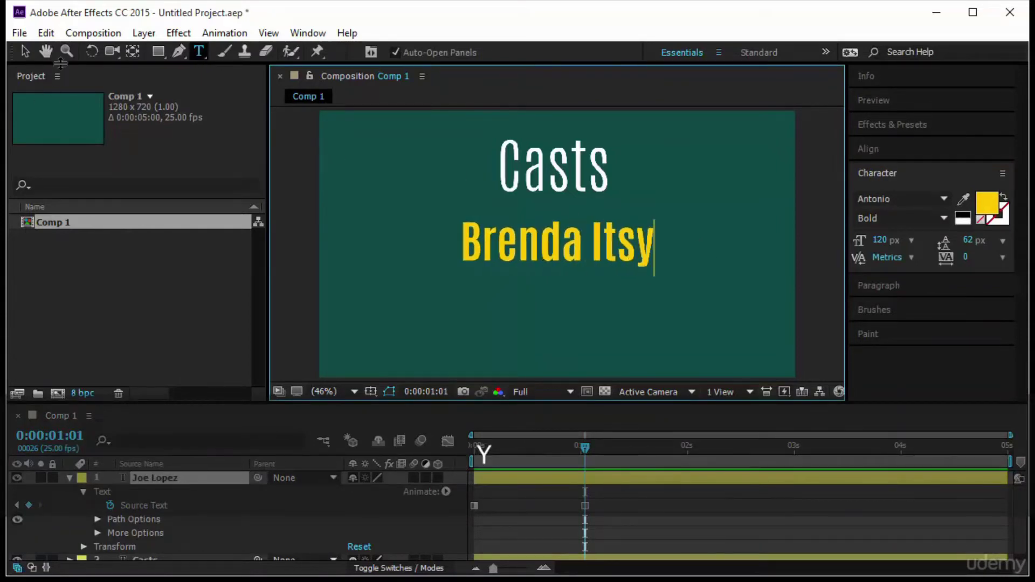
click(25, 54)
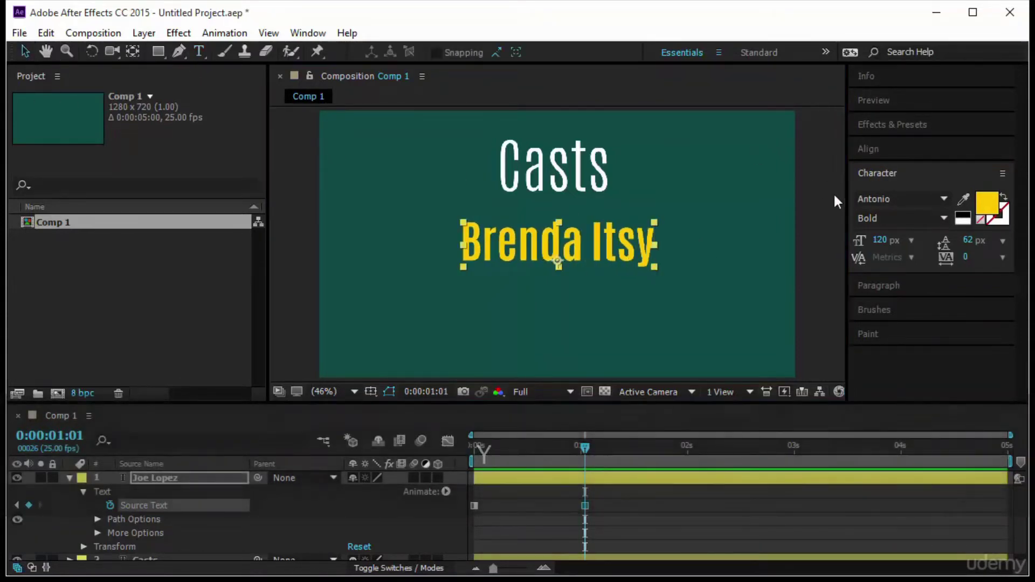
- Set the second cast member's name to white (FFFFFF)
click(989, 203)
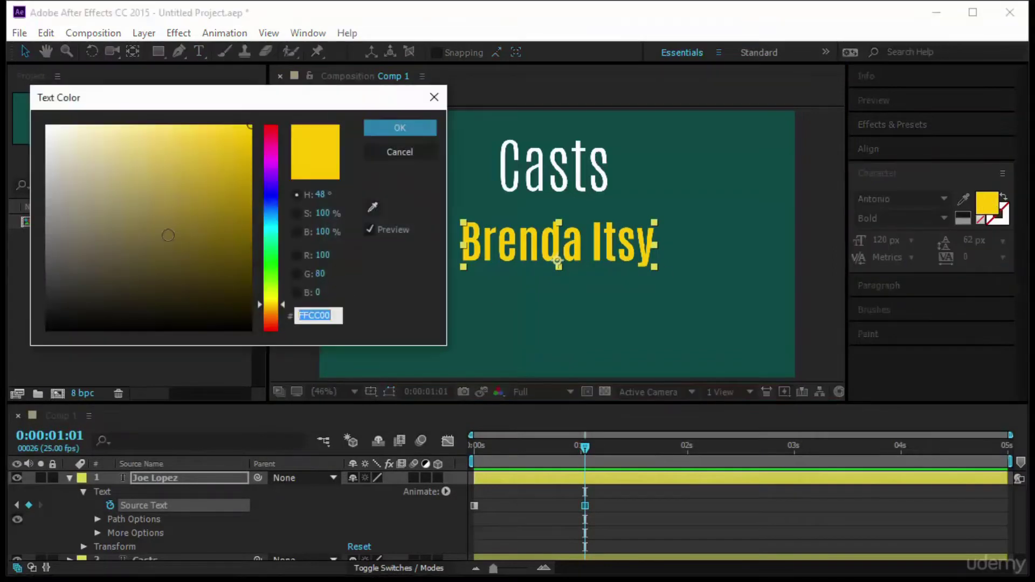
click(63, 165)
drag(37, 110, 49, 126)
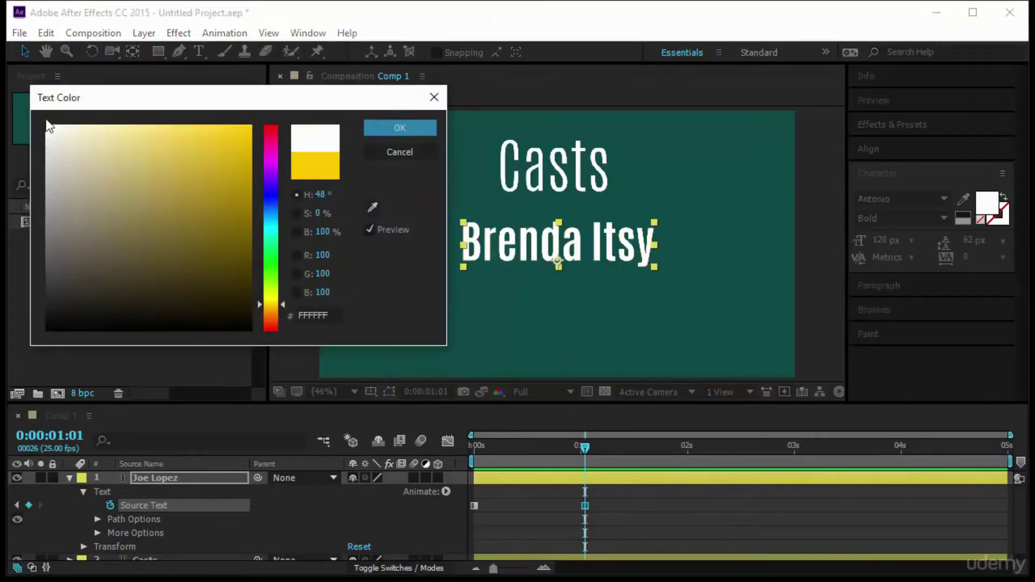
click(387, 126)
- At 0:00:02:00, replace the name text with a third cast member's full name as a new Source Text keyframe
drag(599, 450, 688, 470)
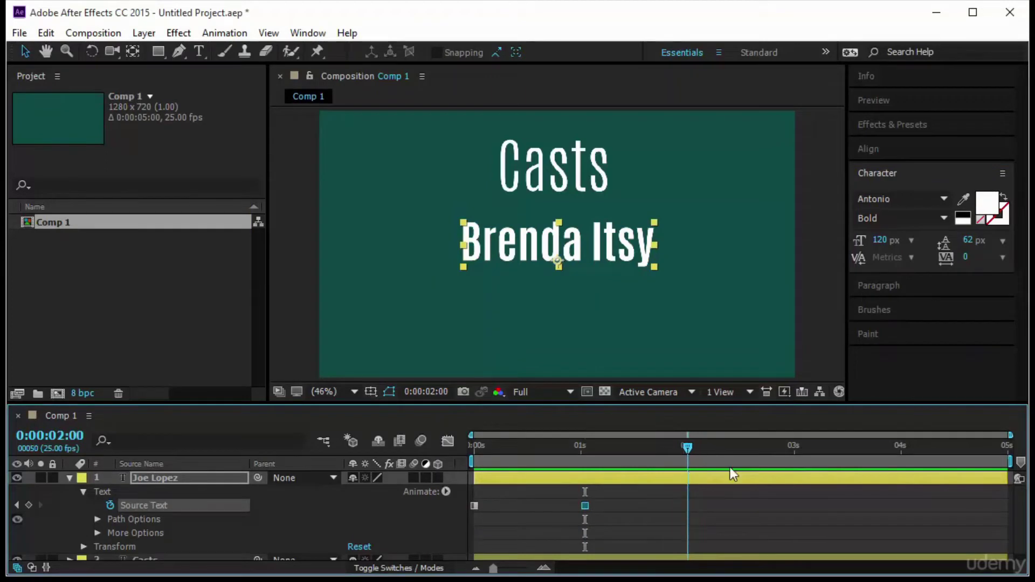
double_click(583, 258)
text(Ge)
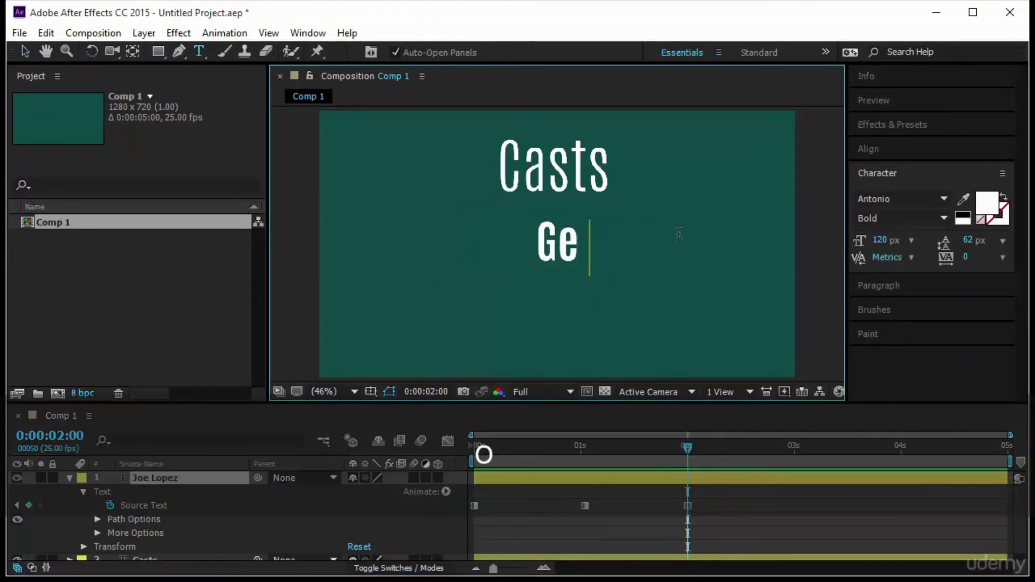
text(orge Ma)
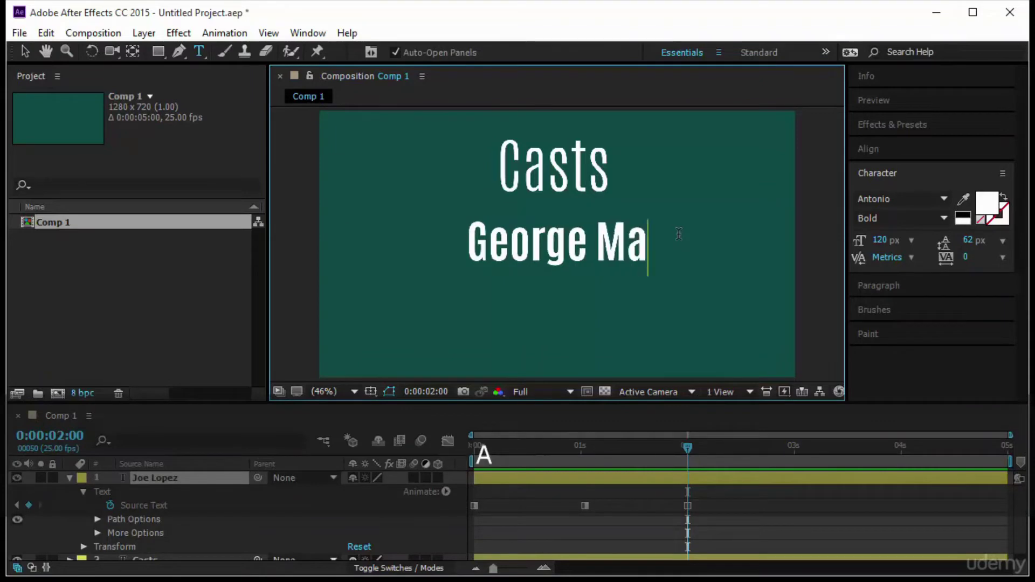
text(rinez)
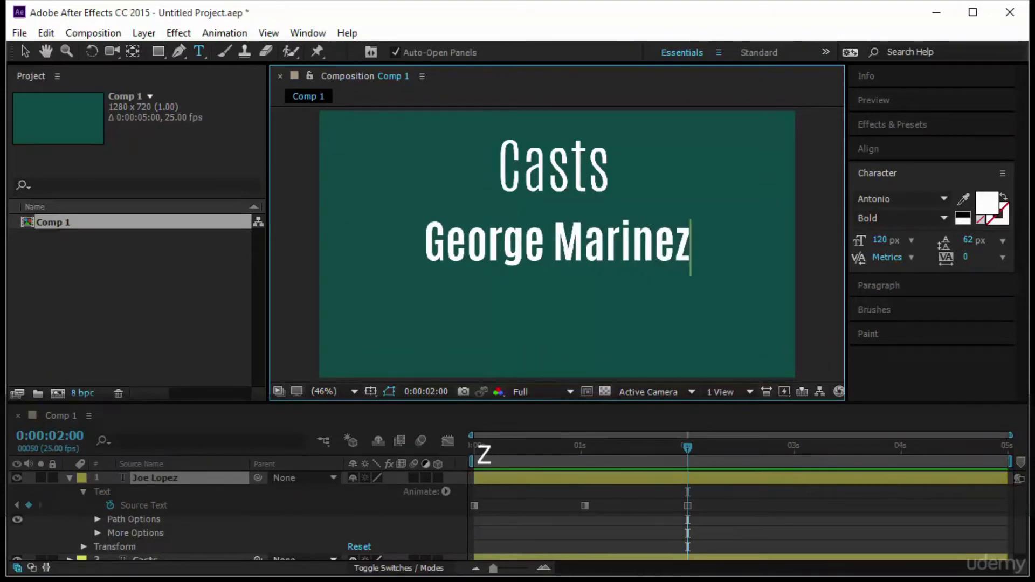
click(24, 51)
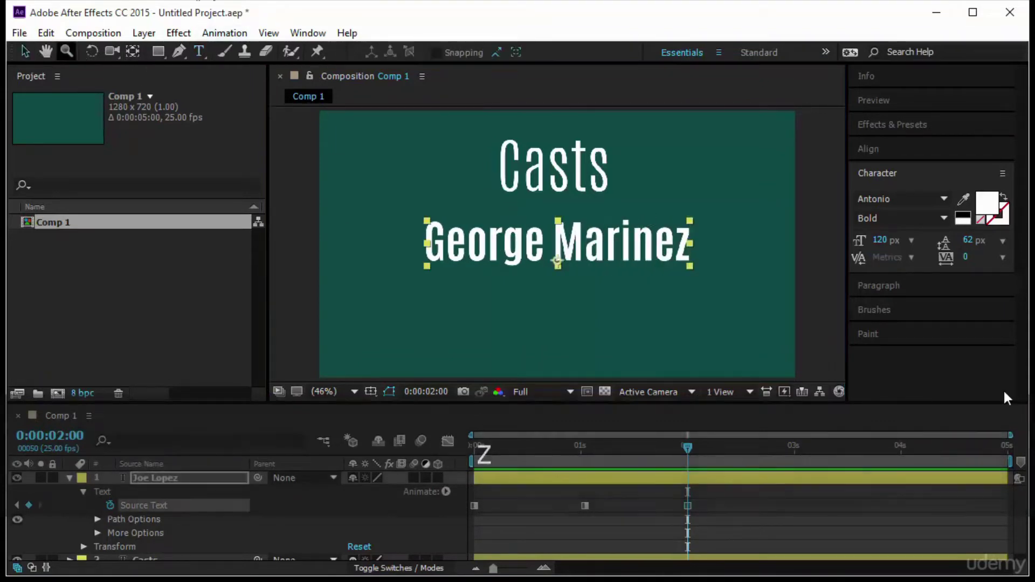
- At 0:00:03:00, replace the name text with a fourth cast member's full name as a new Source Text keyframe
click(688, 448)
drag(777, 455, 794, 461)
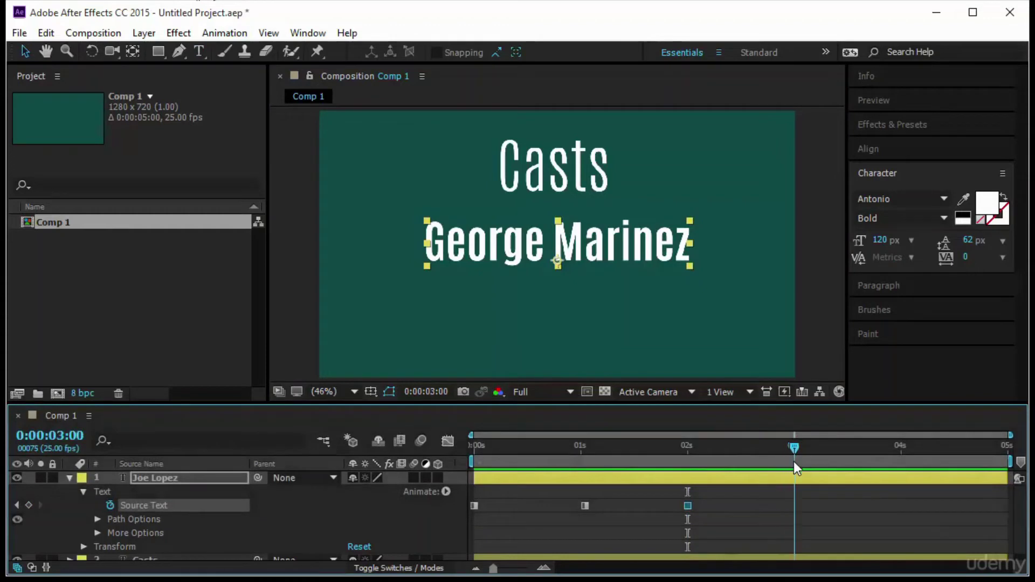
click(645, 252)
double_click(646, 250)
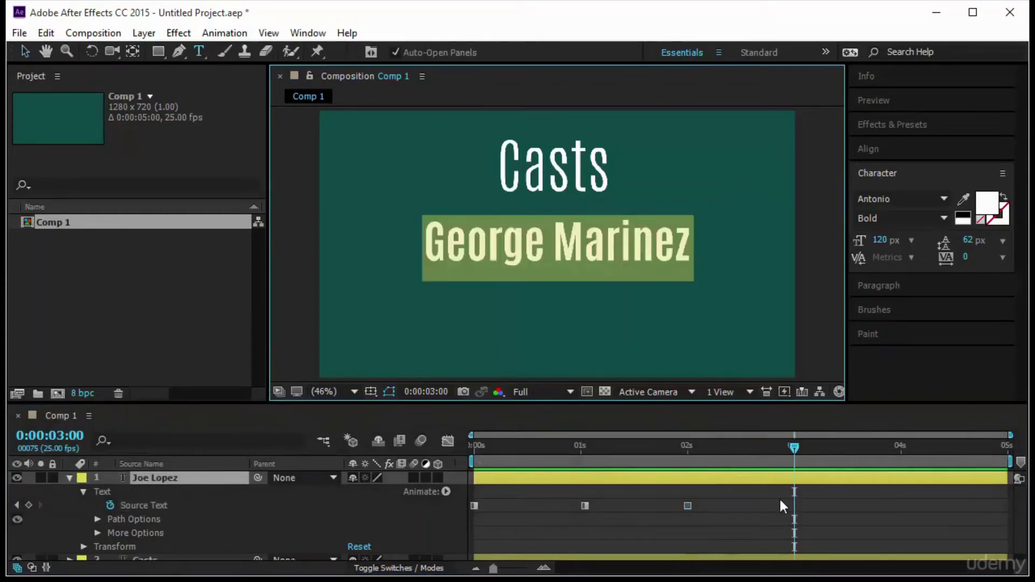
text(De)
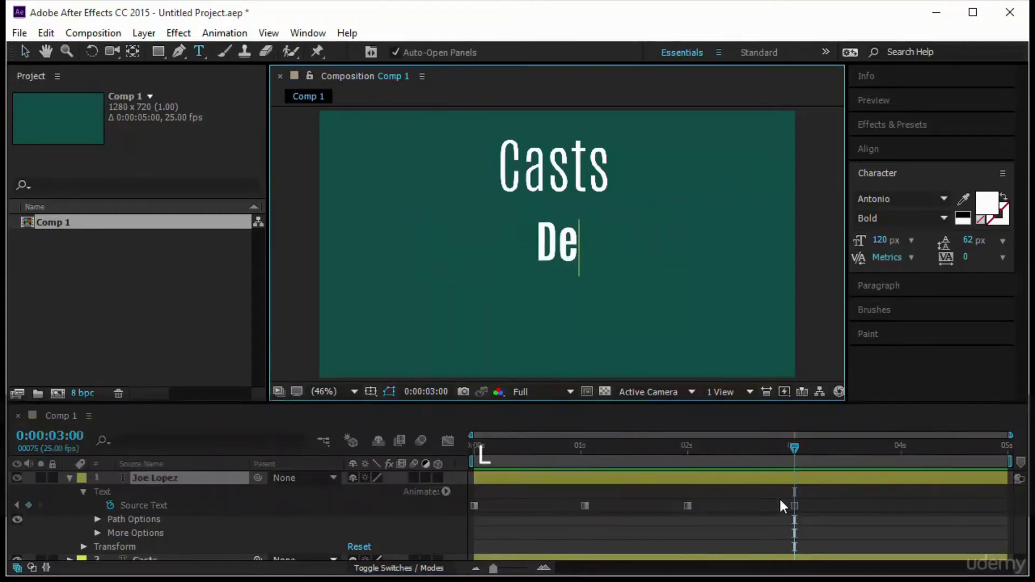
text(lphi Matt)
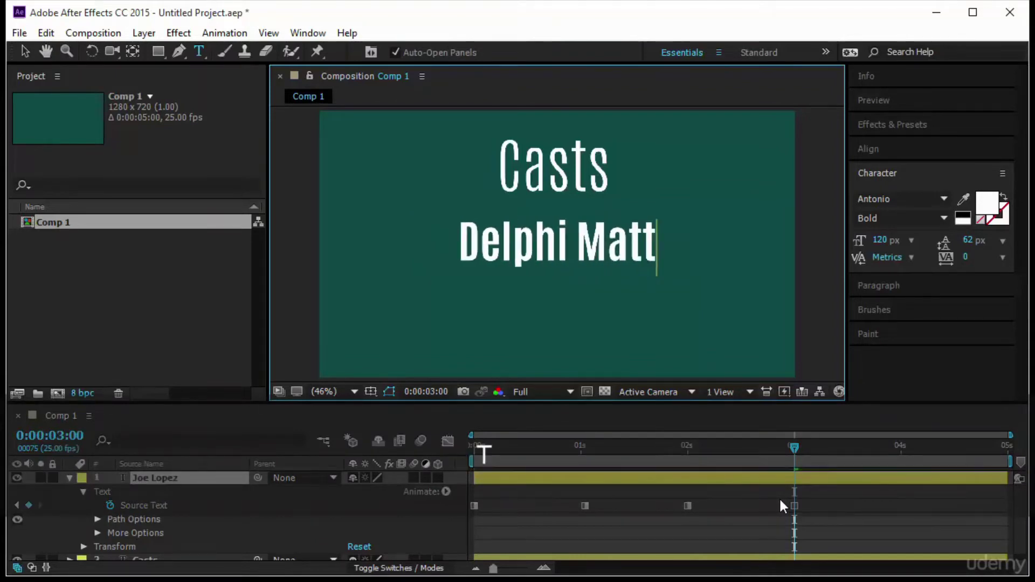
click(25, 51)
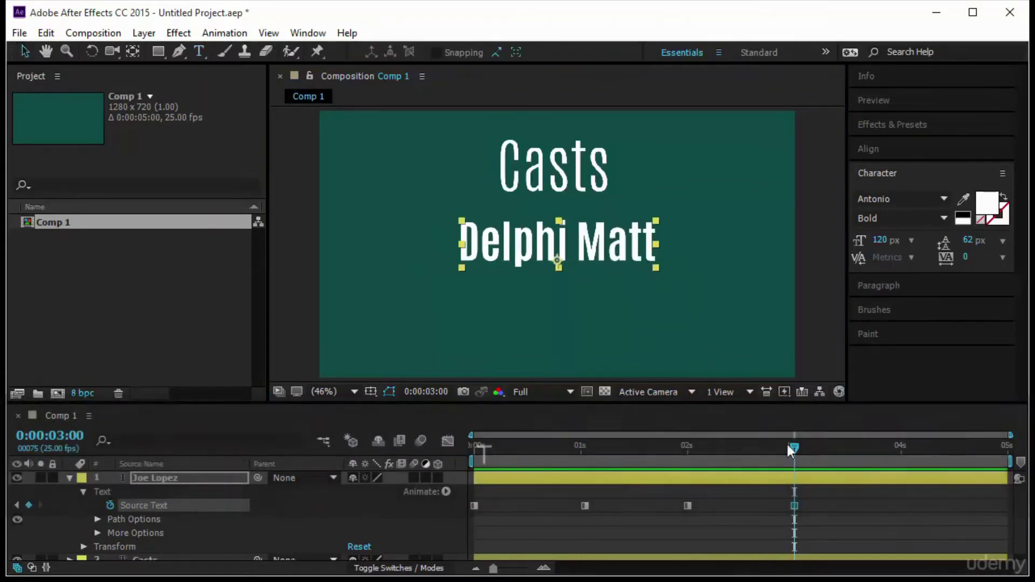
- Preview the composition from 0 seconds to watch the cast names change
drag(791, 447, 470, 506)
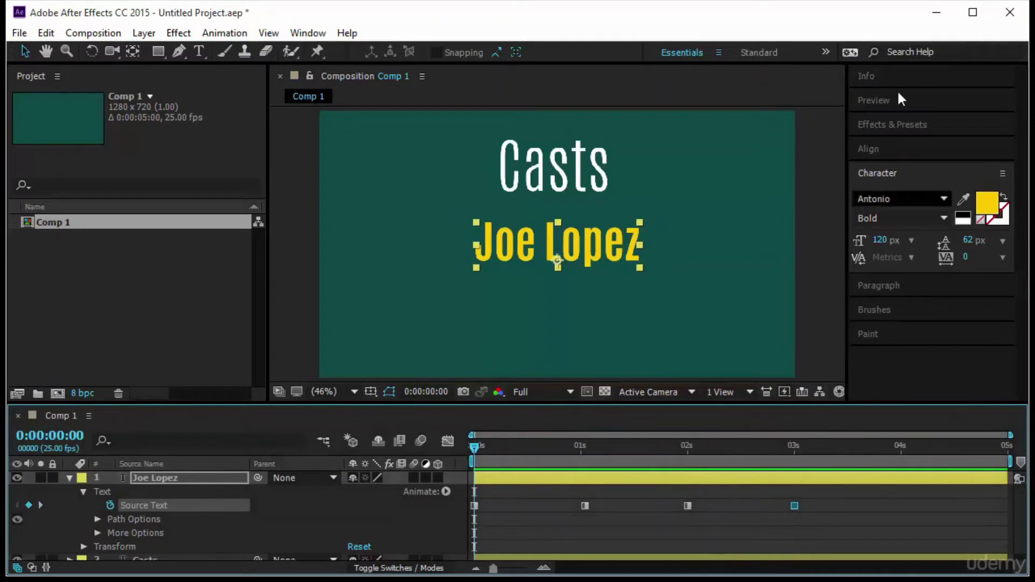
click(917, 106)
click(901, 123)
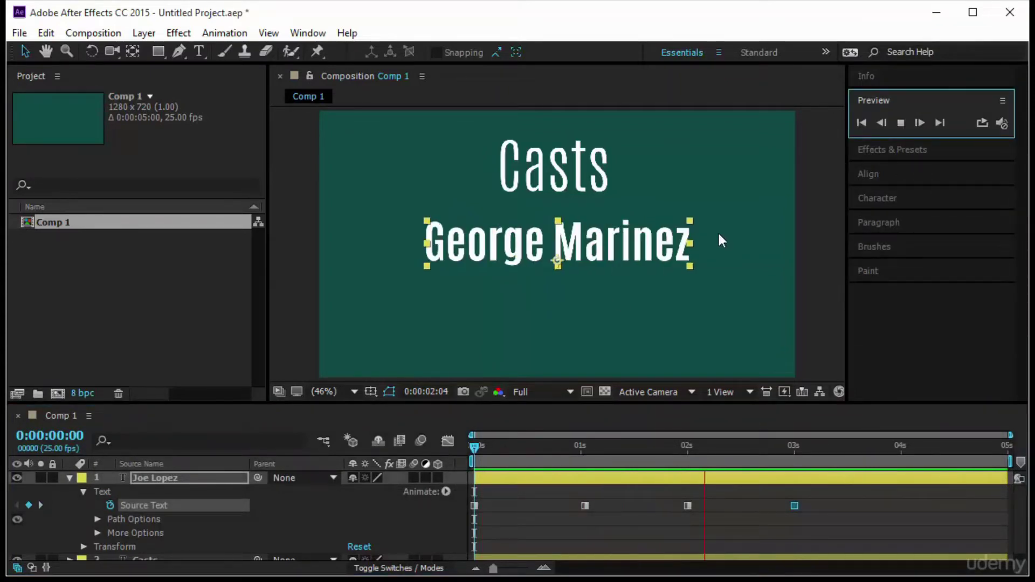
- Examine the temporal interpolation options of the first Source Text keyframe, keeping Hold
drag(474, 444, 577, 446)
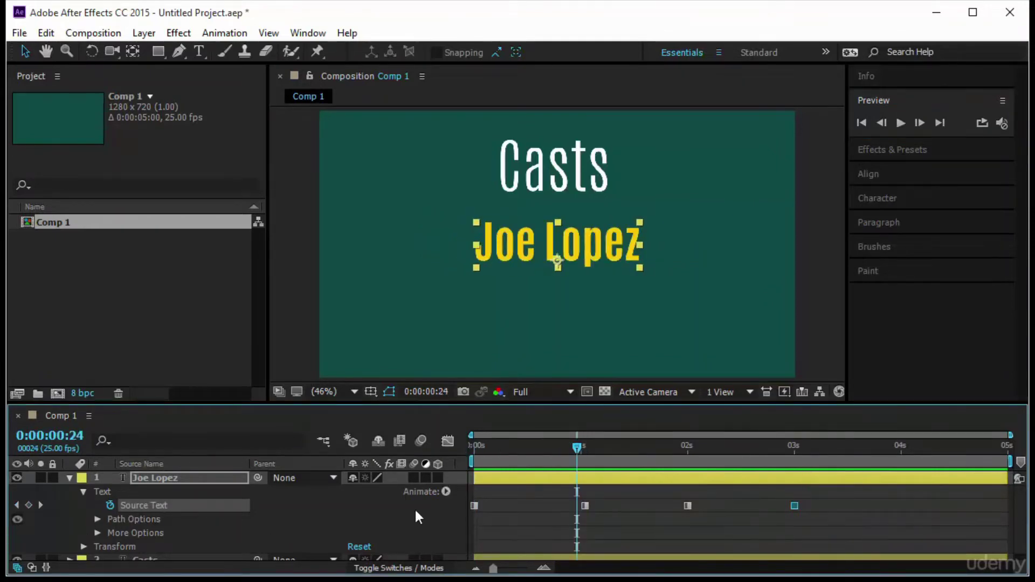
right_click(474, 507)
click(584, 442)
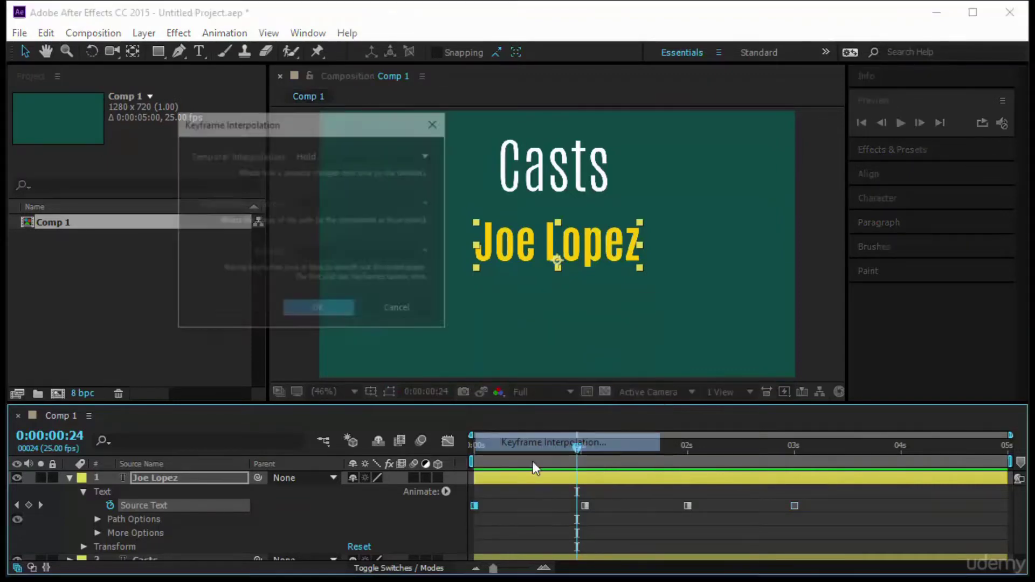
click(311, 154)
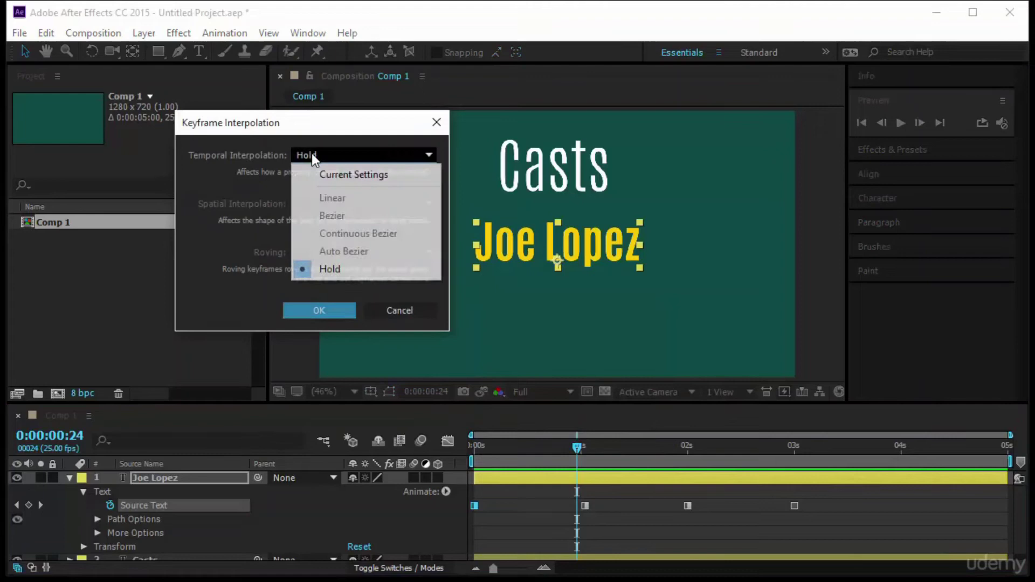
click(338, 130)
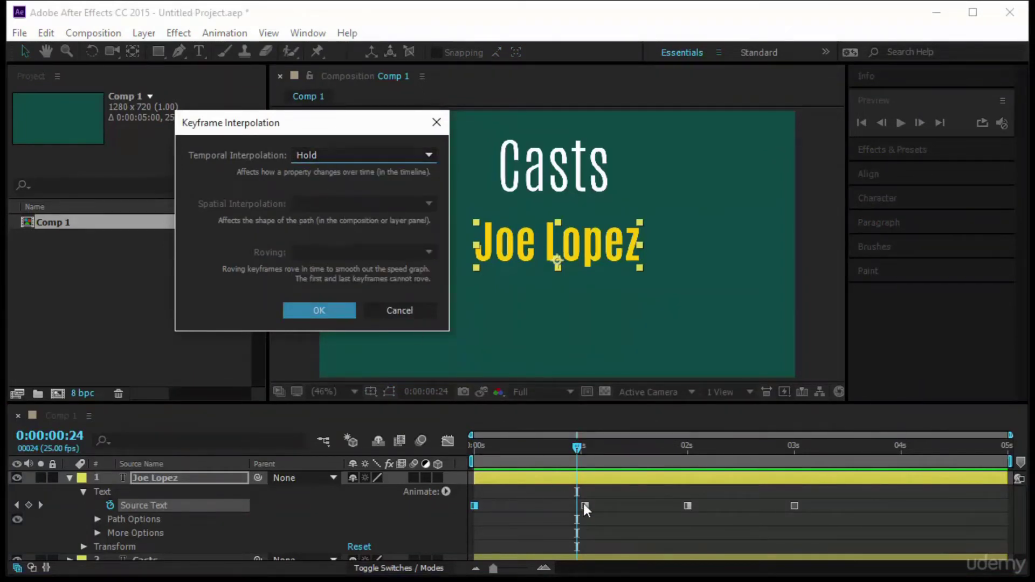
click(319, 310)
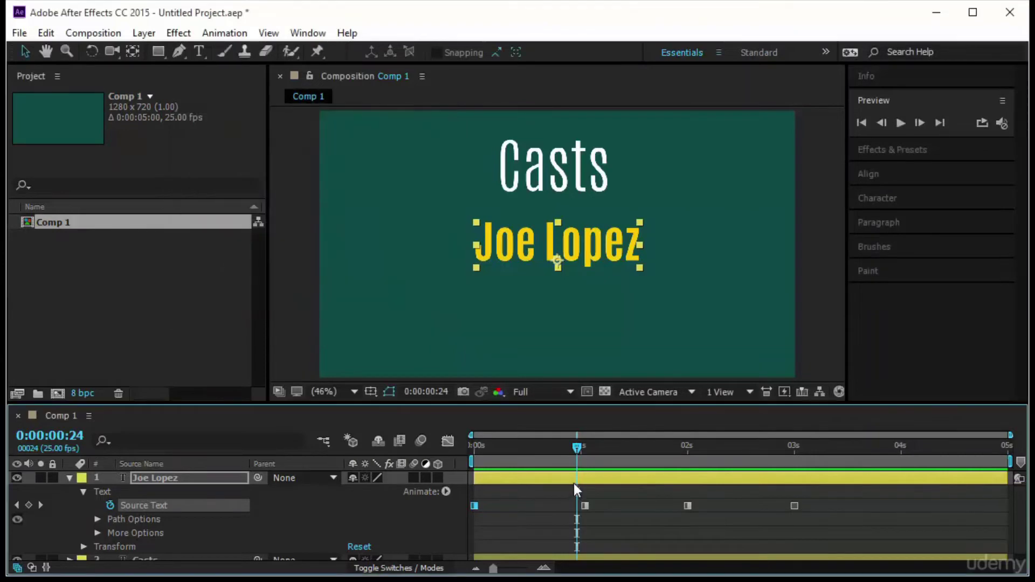
- Go to the second Source Text keyframe and select the keyframe at 3 seconds to compare the keyframe shapes
key(k)
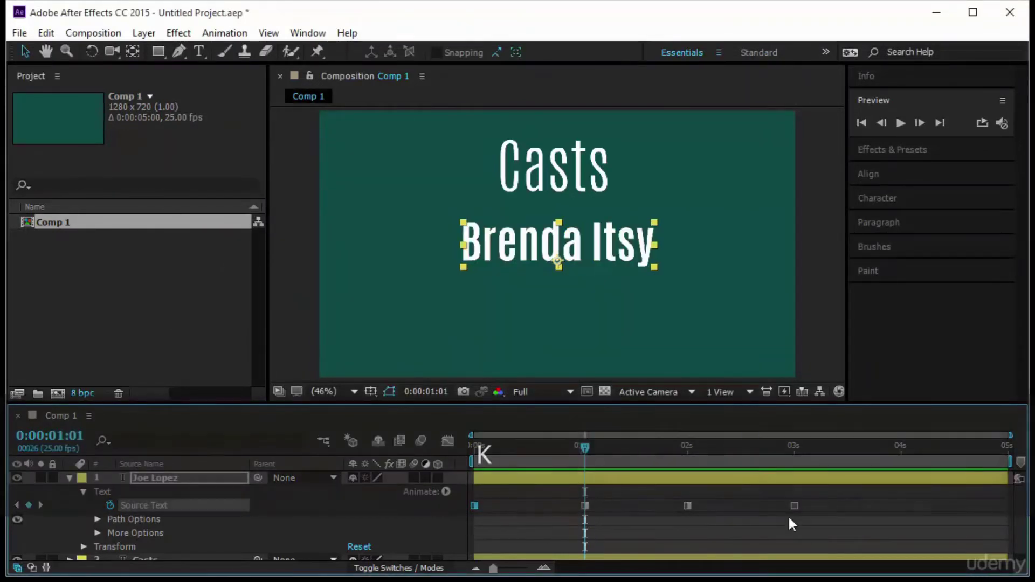
click(805, 520)
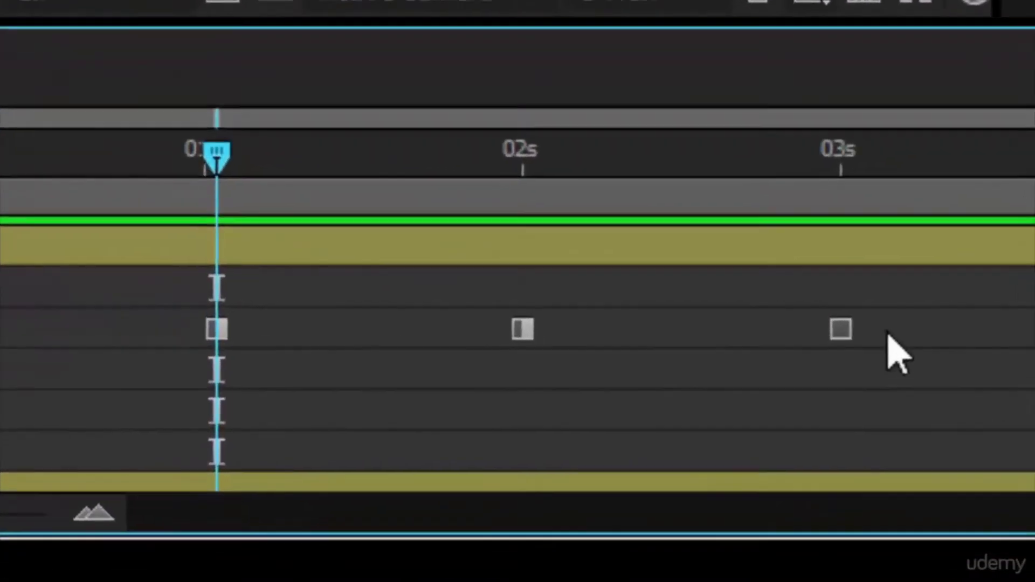
mouse_move(810, 508)
mouse_down()
mouse_move(770, 491)
mouse_move(780, 512)
mouse_up()
drag(804, 291, 809, 294)
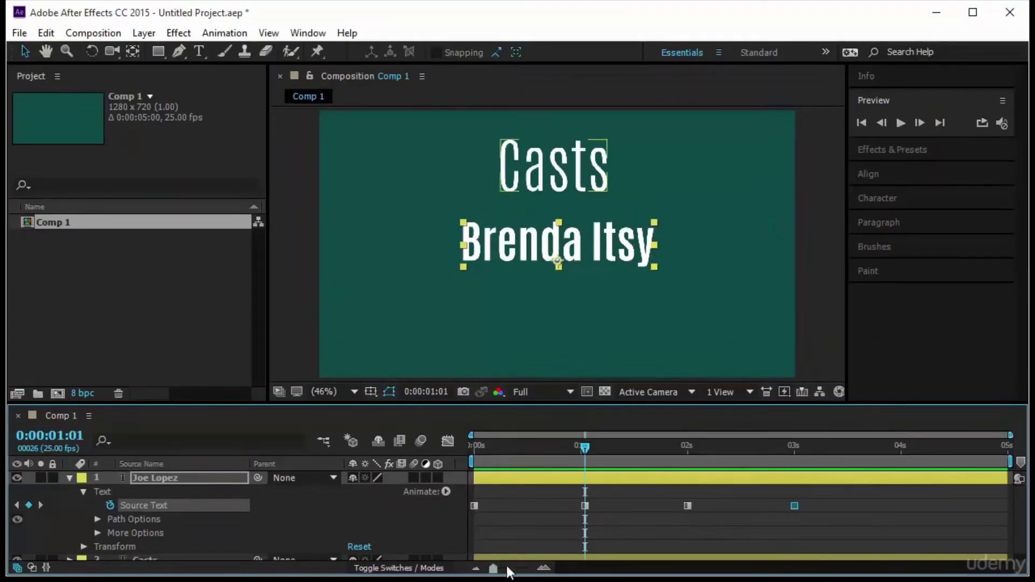
- Examine frame by frame how the name switches around the Source Text keyframe at 0:00:01:01
drag(493, 568, 527, 569)
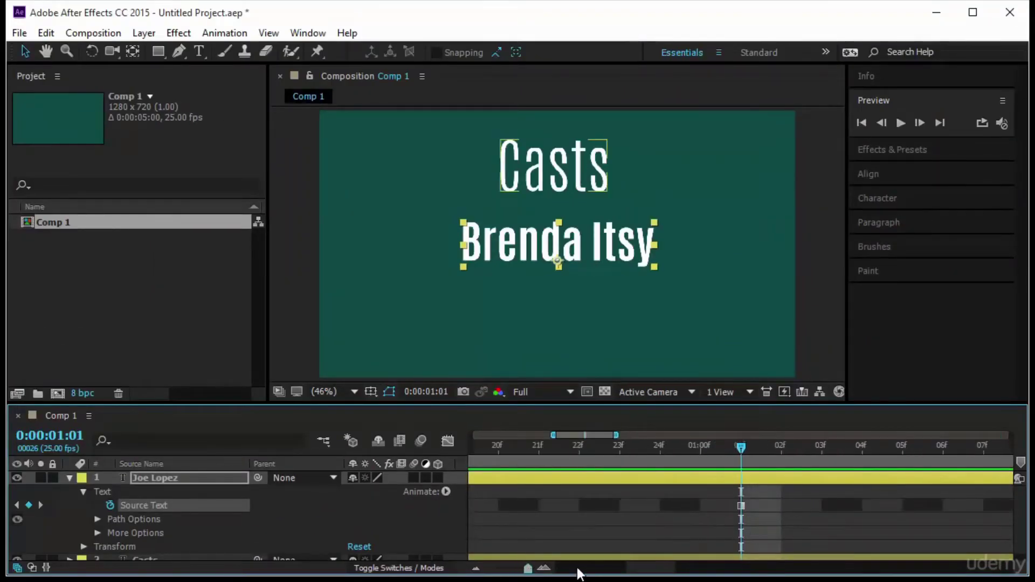
click(710, 461)
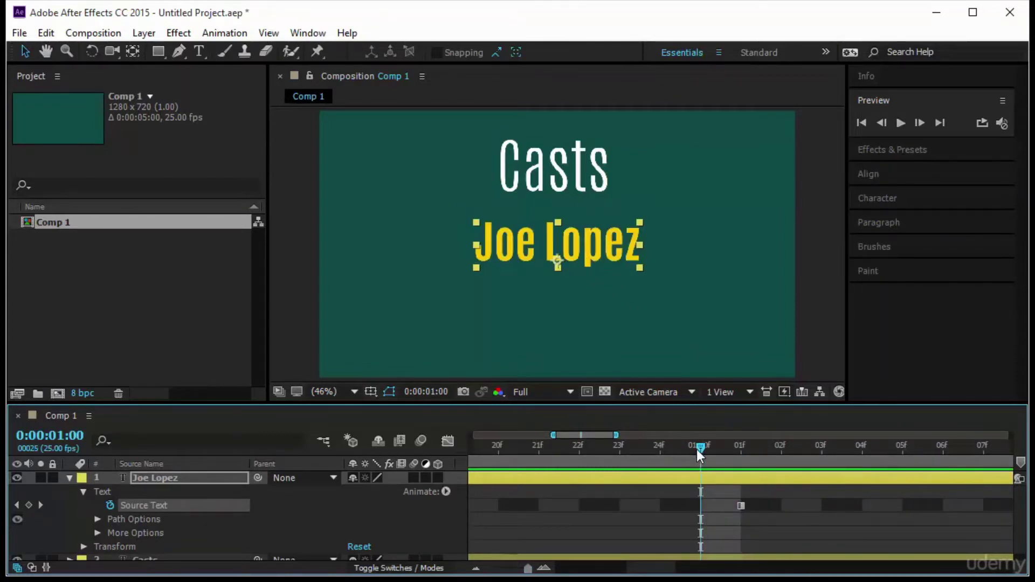
click(719, 458)
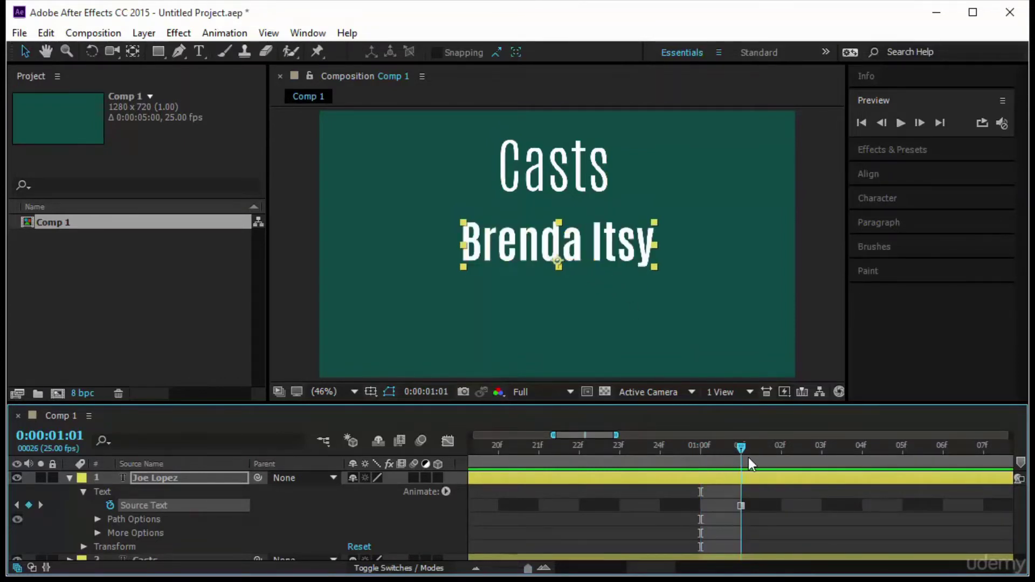
click(768, 458)
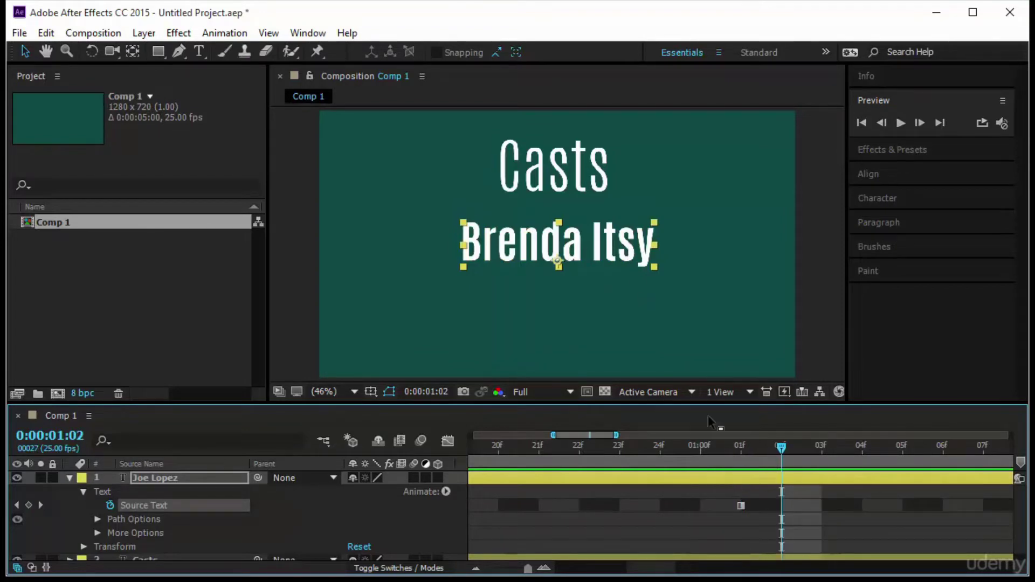
click(743, 458)
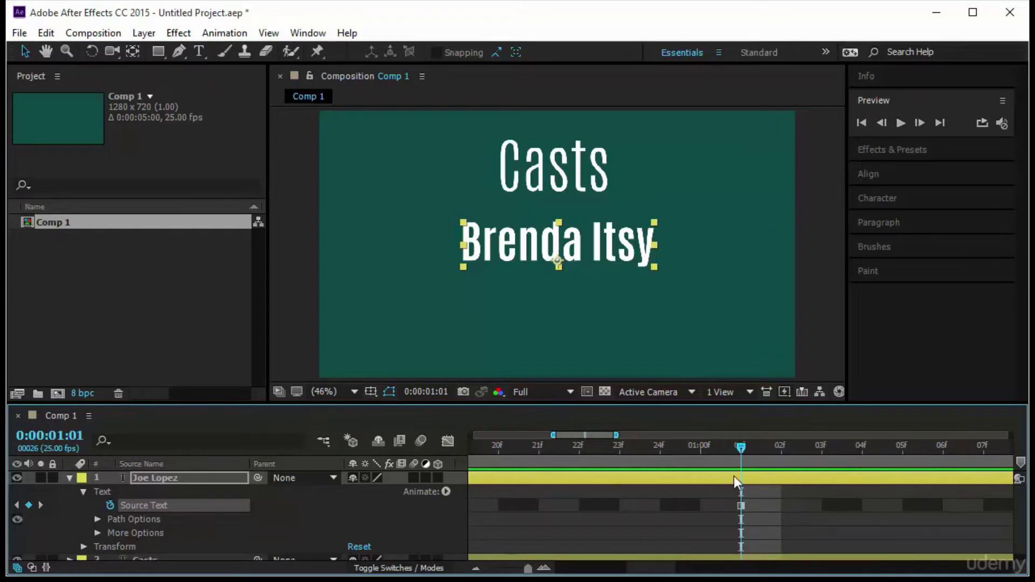
key(Page_Up)
key(Page_Down)
key(Page_Down)
drag(781, 447, 435, 510)
drag(531, 571, 455, 575)
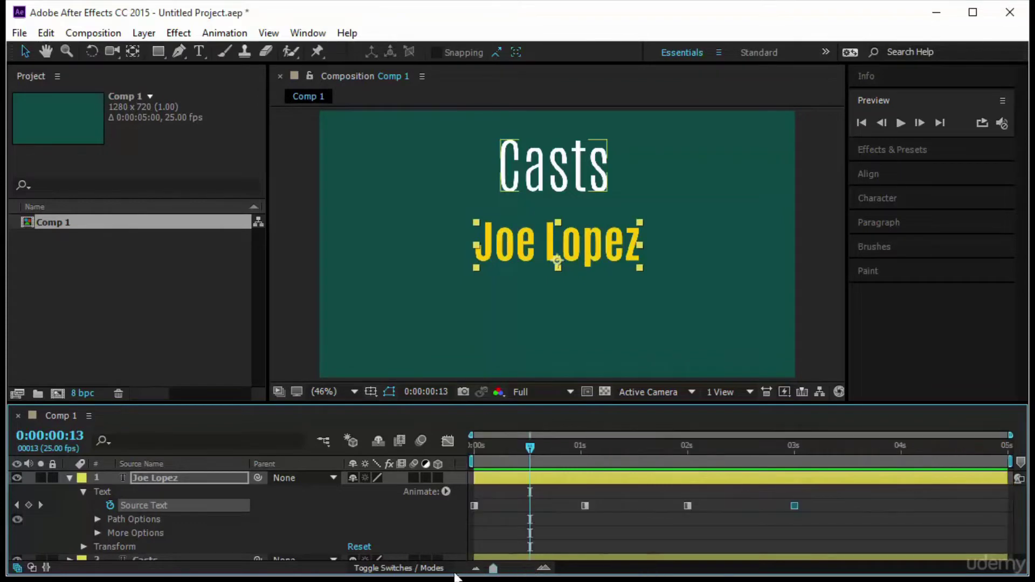
- Give the name at the Source Text keyframe at 0:00:01:01 a 75 px font size and 123% vertical scale
drag(617, 519, 573, 495)
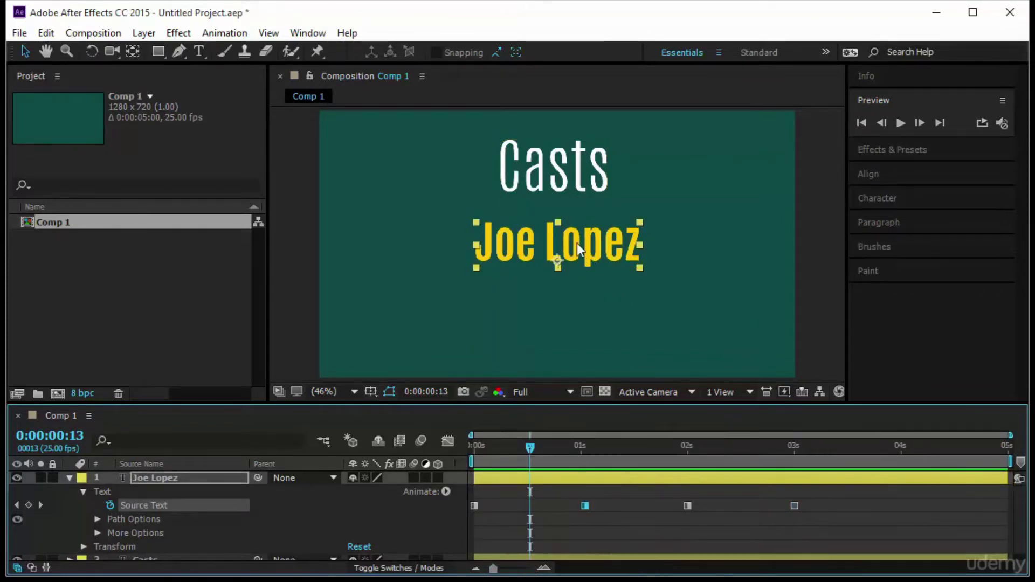
click(884, 198)
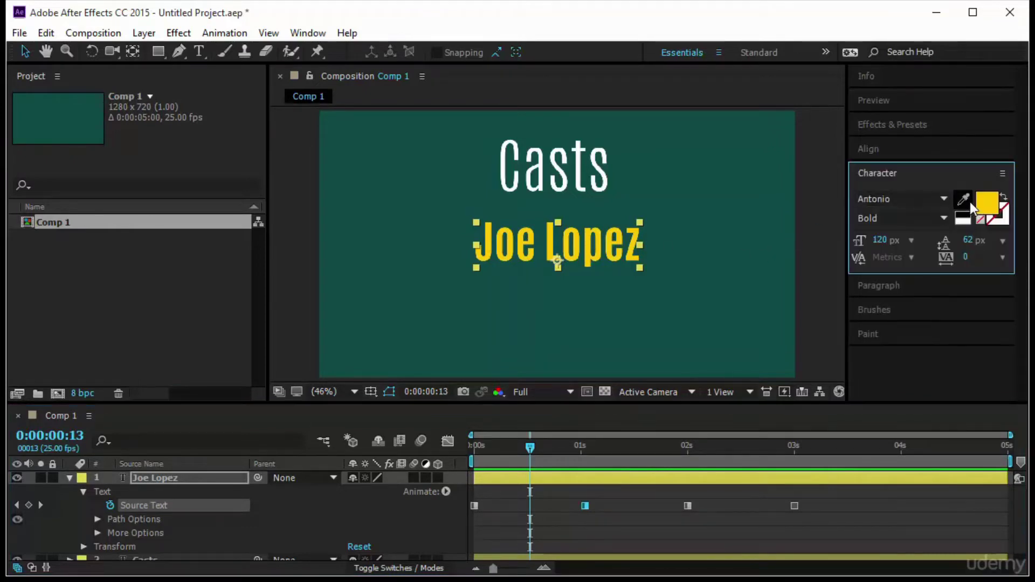
drag(951, 273, 965, 377)
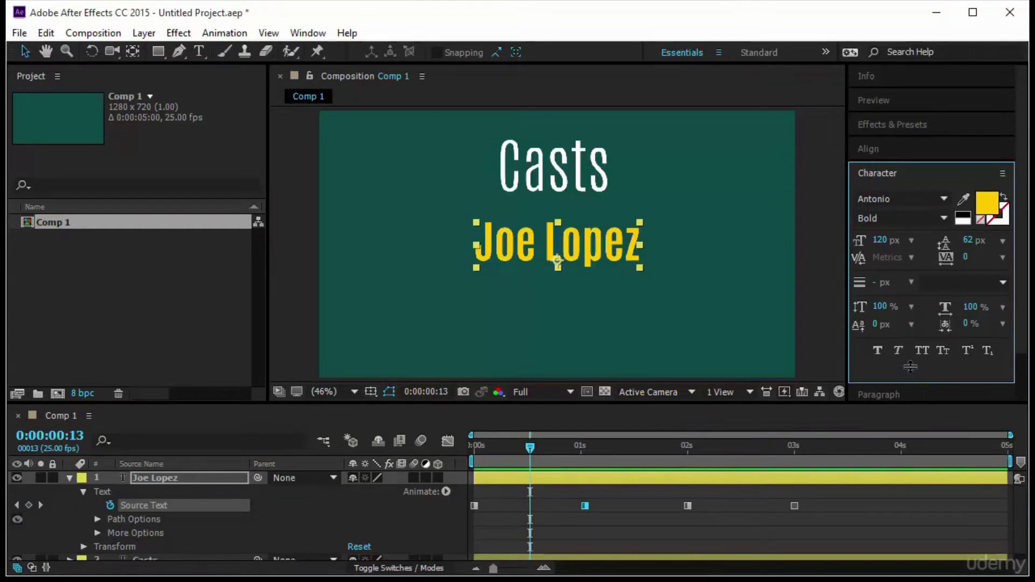
drag(912, 385, 911, 367)
click(620, 480)
key(k)
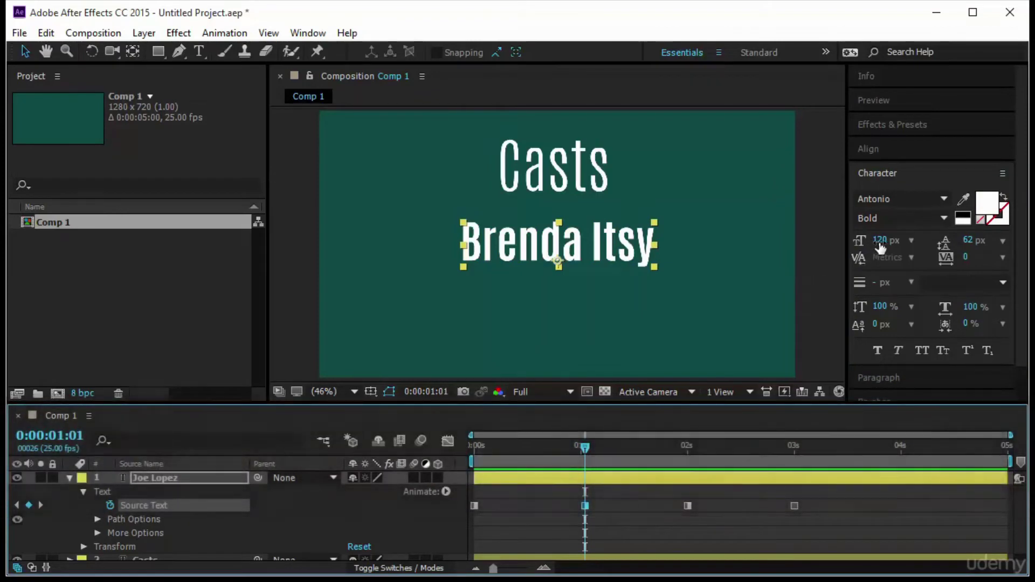
drag(879, 240, 854, 252)
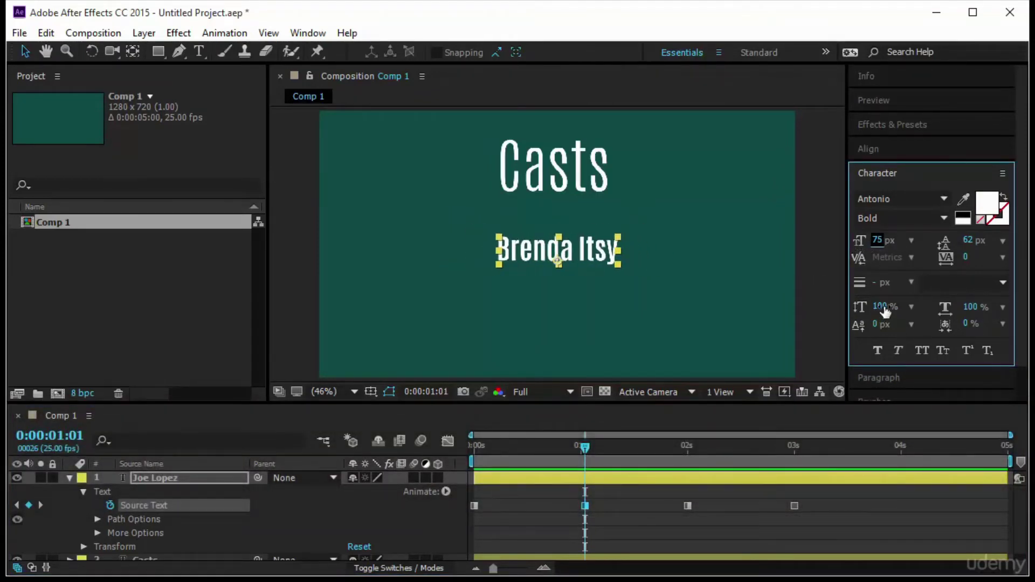
drag(880, 306, 902, 306)
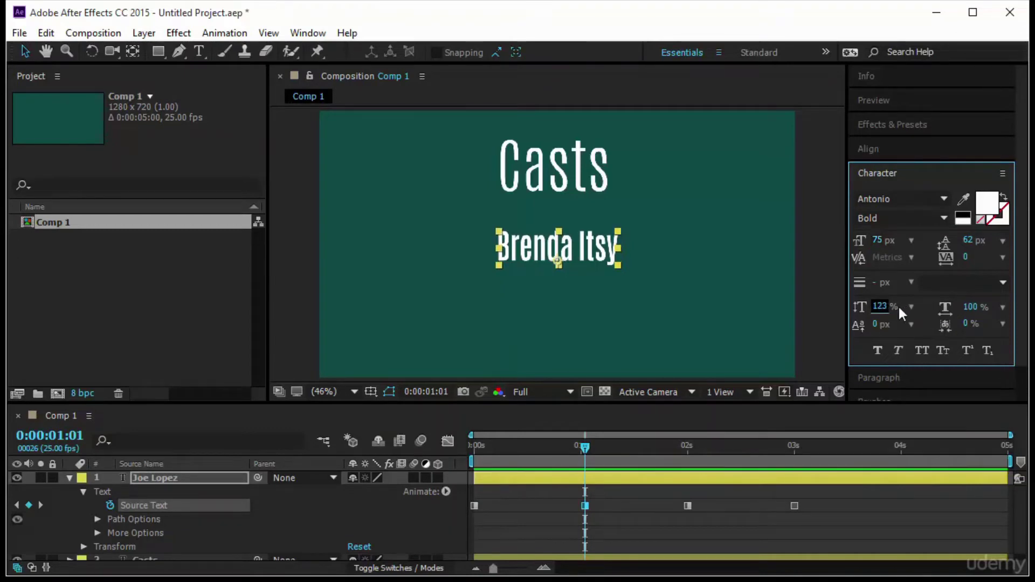
- Give the name at the 2-second Source Text keyframe a 54 px font size, 130% horizontal scale and 90% vertical scale
click(752, 418)
key(k)
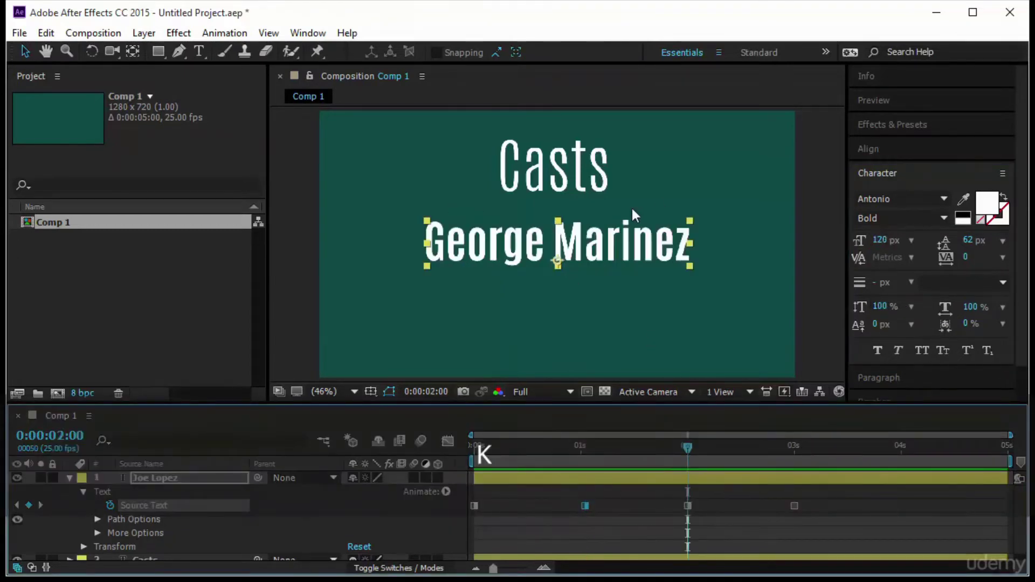
drag(883, 239, 839, 253)
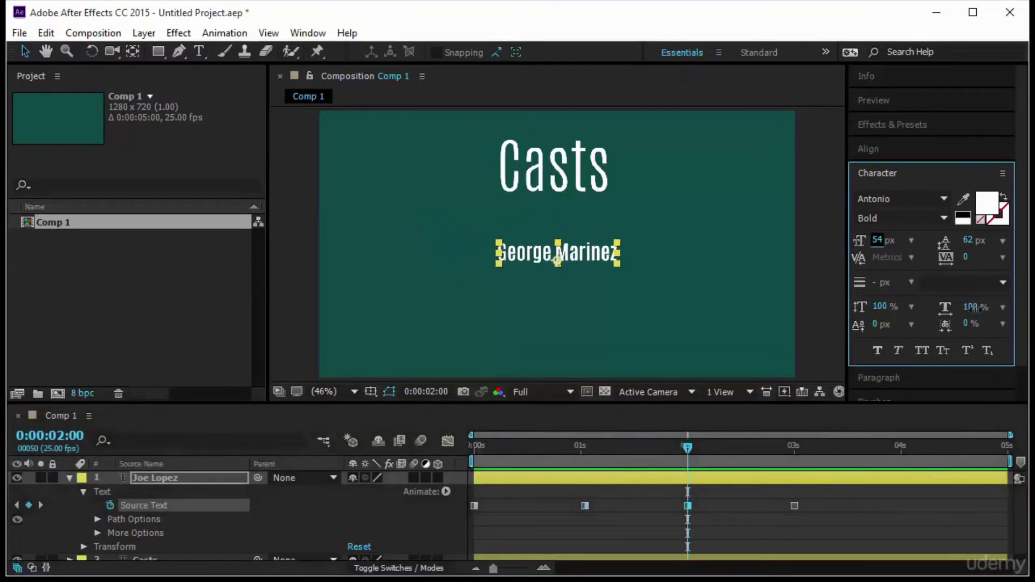
drag(970, 306, 986, 306)
click(880, 307)
text(90)
key(Return)
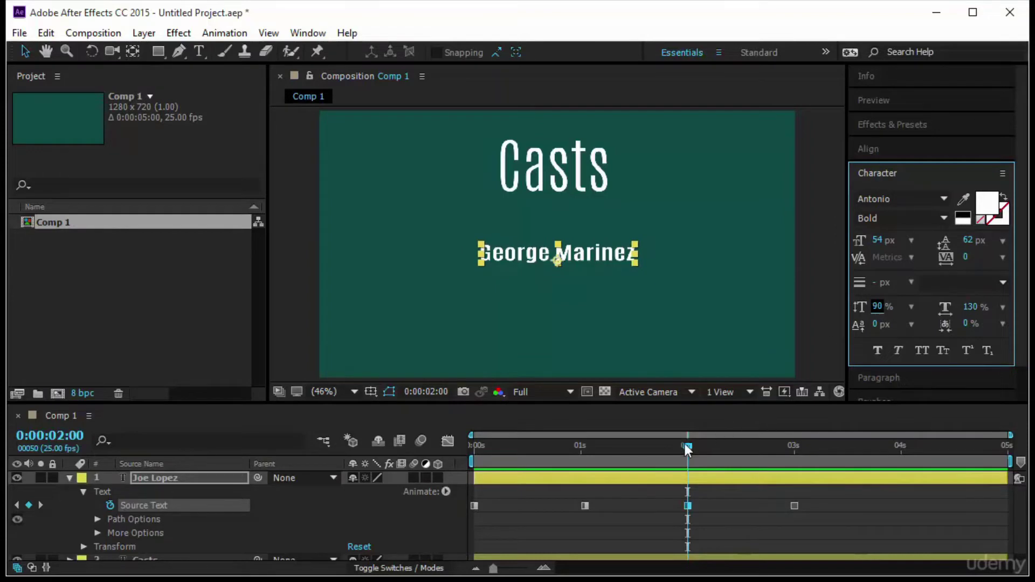
- Change the fill color of the name at the 3-second Source Text keyframe to orange FF5400
key(k)
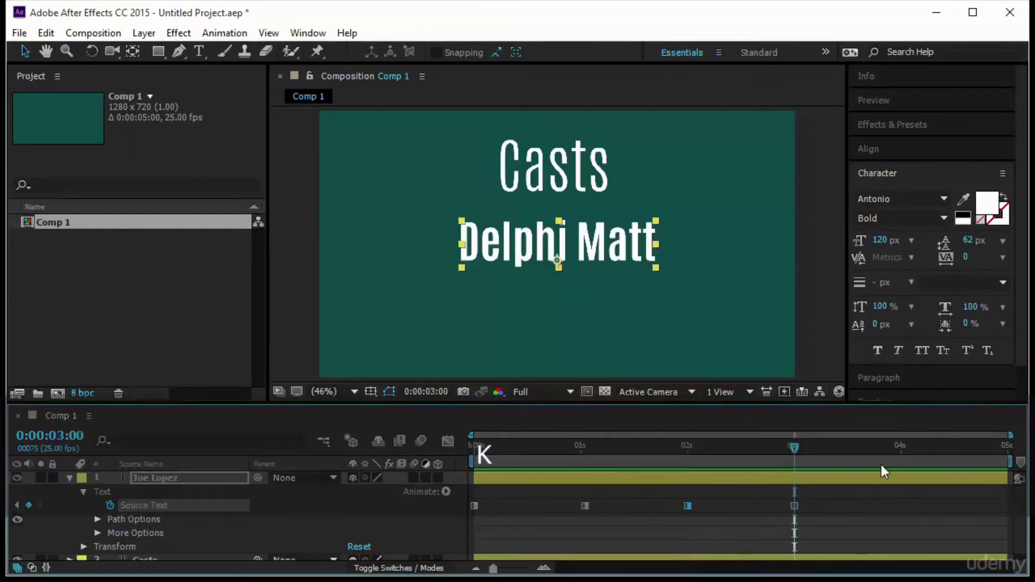
click(987, 202)
click(272, 192)
drag(277, 206, 279, 292)
drag(231, 156, 356, 125)
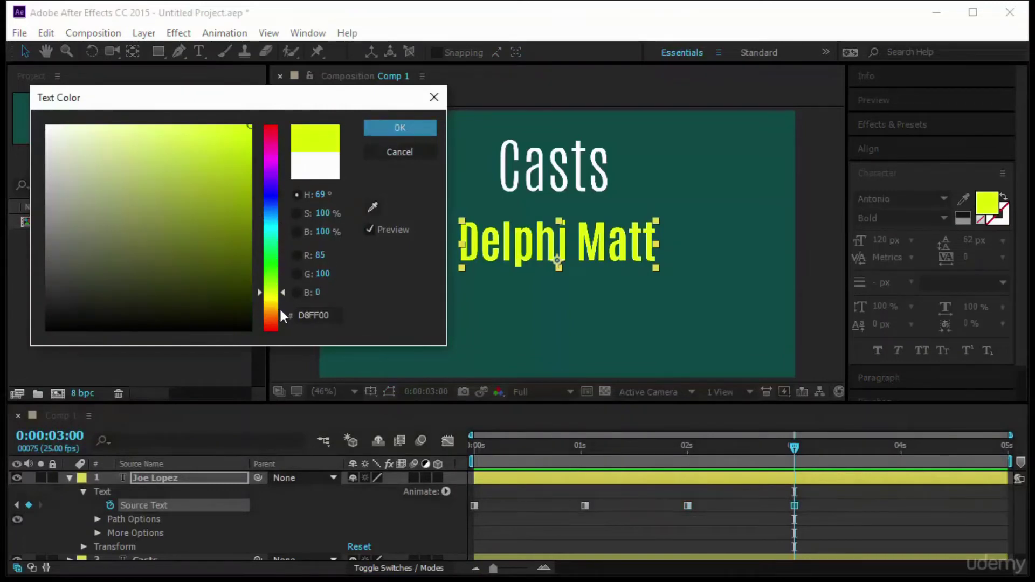
drag(280, 315, 280, 318)
click(420, 127)
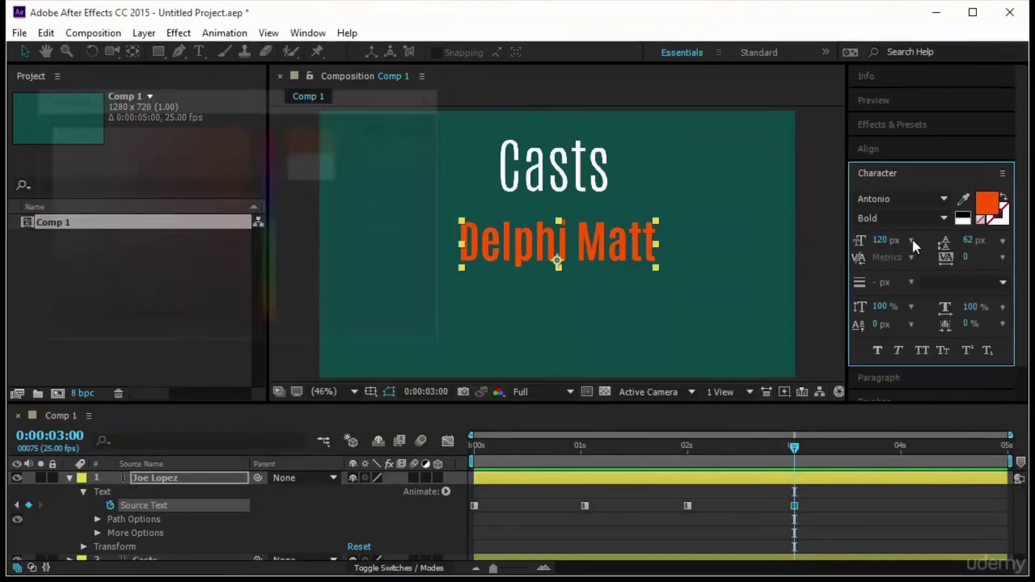
- Right-align the name's paragraph at the 2-second Source Text keyframe
drag(794, 445, 585, 494)
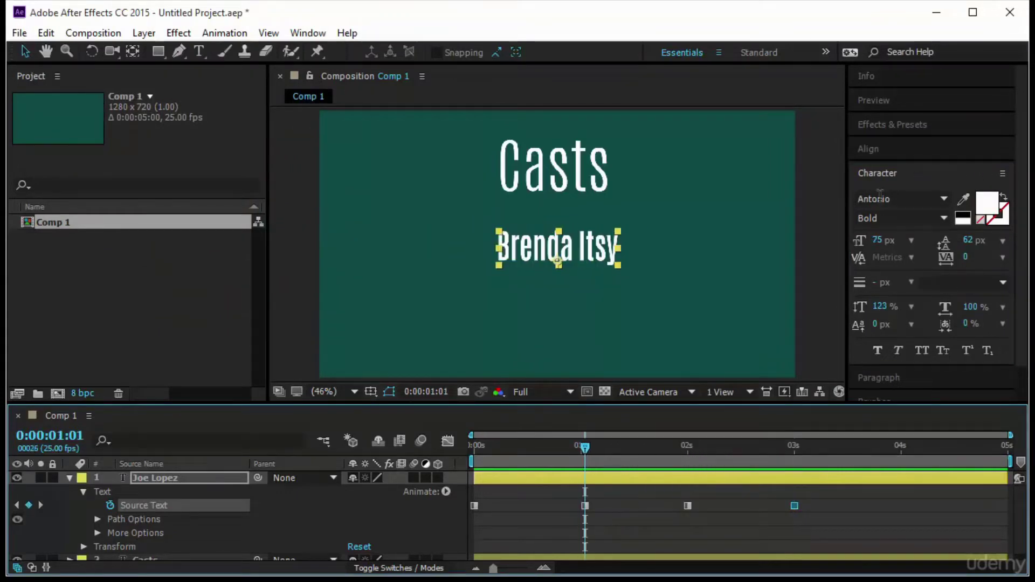
click(920, 177)
click(910, 203)
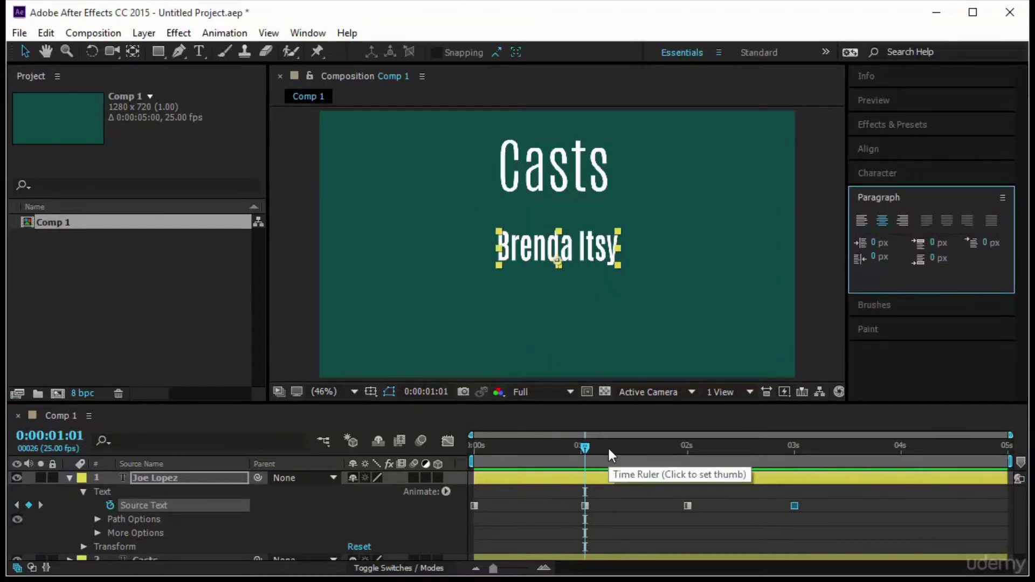
key(j)
key(k)
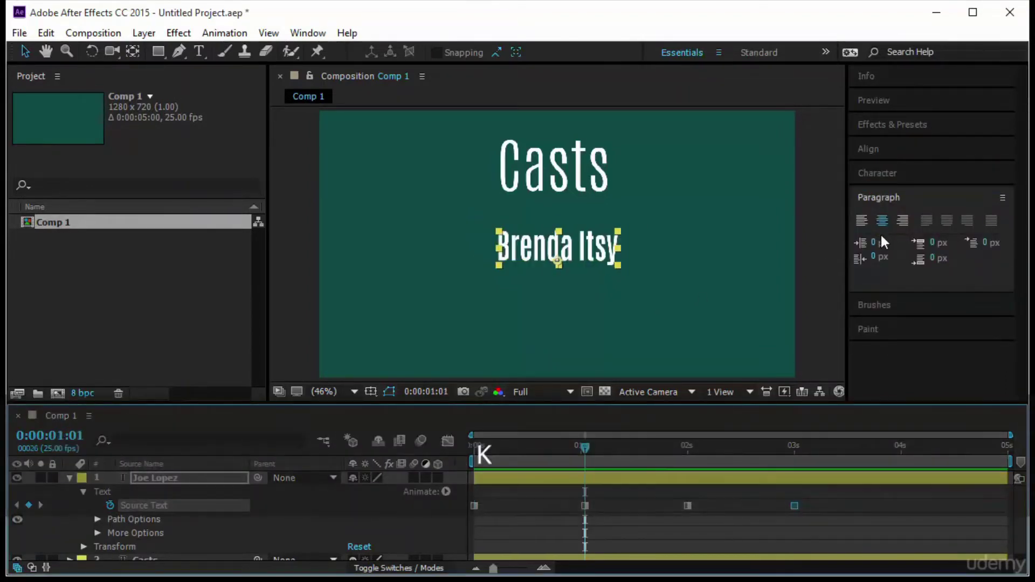
mouse_move(687, 447)
mouse_down()
mouse_move(666, 448)
mouse_move(677, 454)
mouse_up()
key(k)
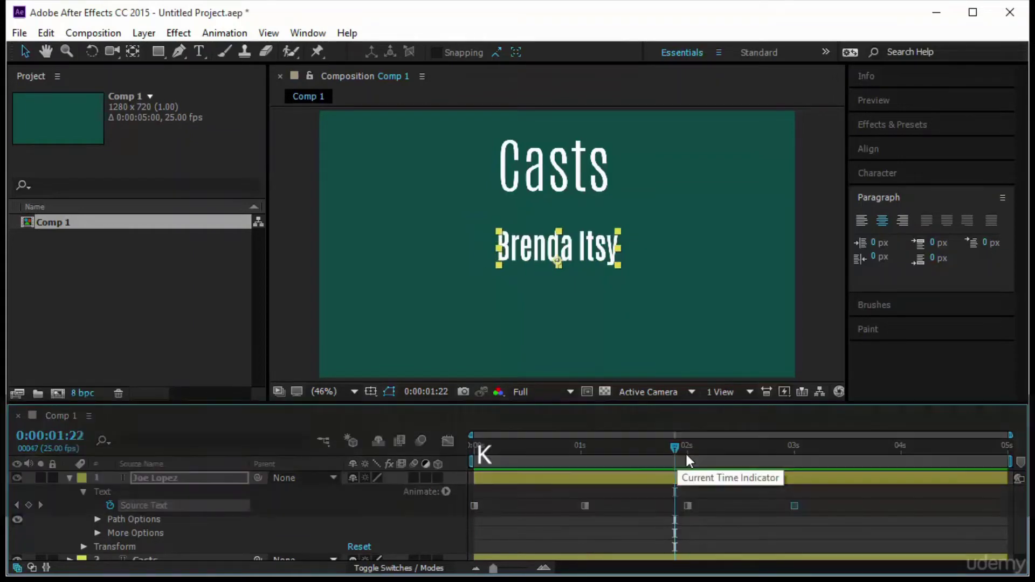
click(901, 220)
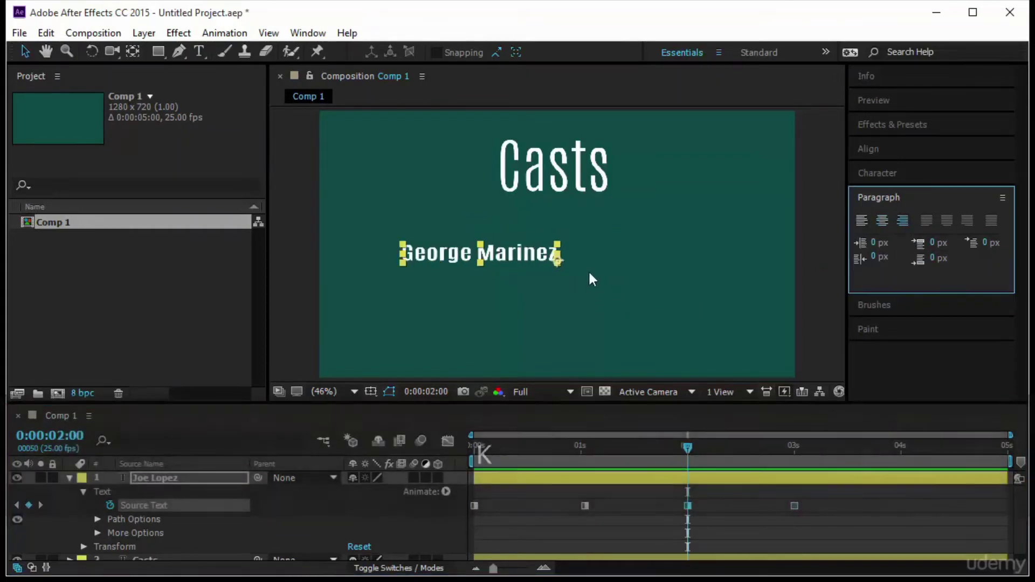
- Preview the composition from 0 seconds to watch the differently styled cast names change
drag(686, 444, 450, 496)
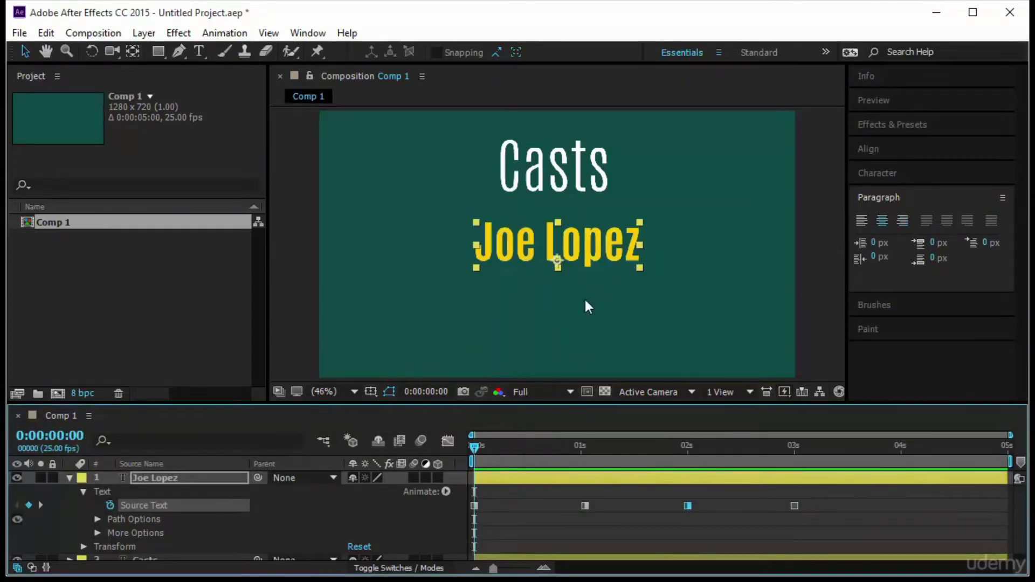
click(889, 102)
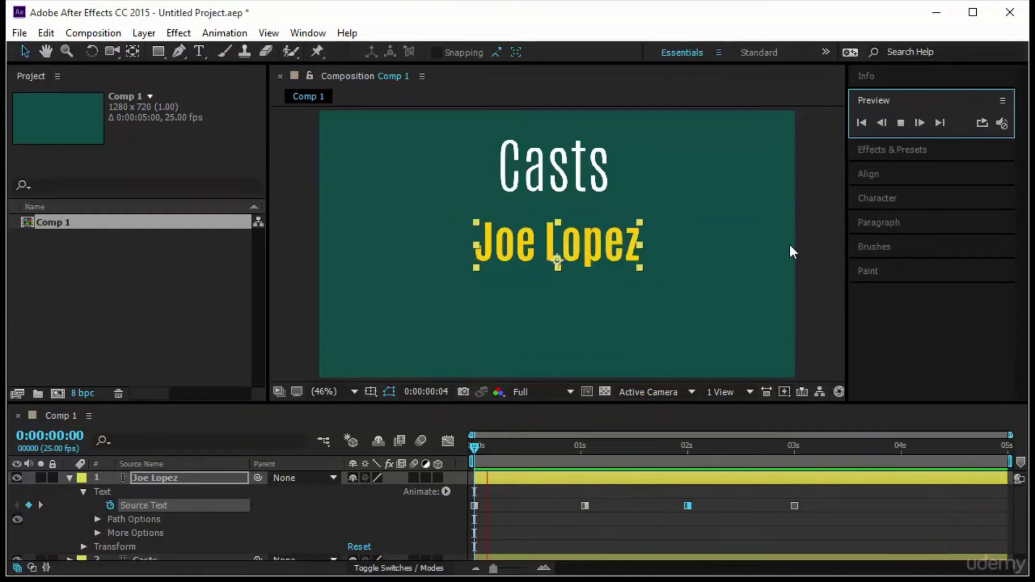
click(474, 445)
- Select all four Source Text keyframes and give them a 100 px font size and the orange fill FF5400
drag(851, 524, 389, 495)
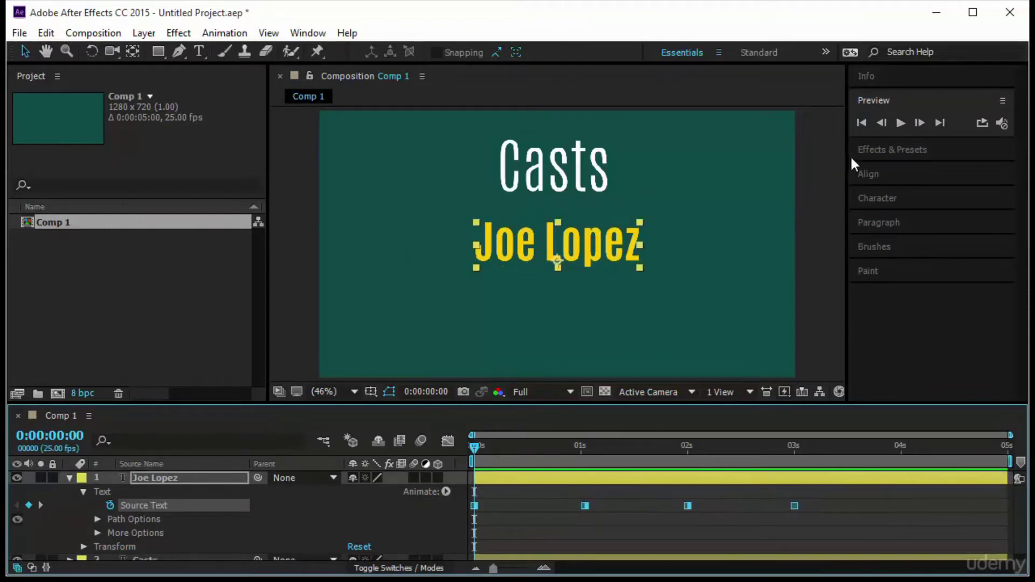
click(895, 198)
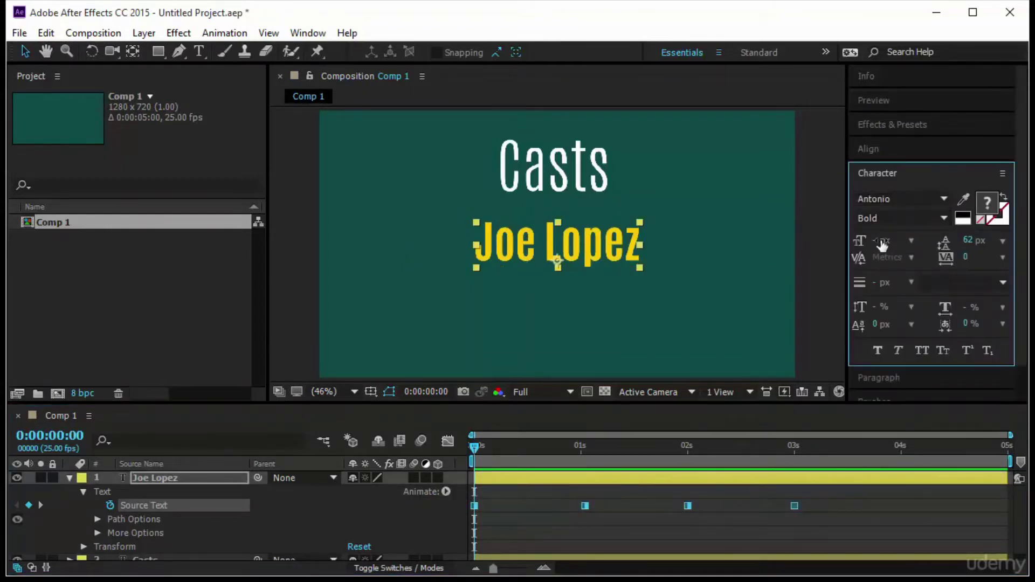
text(100)
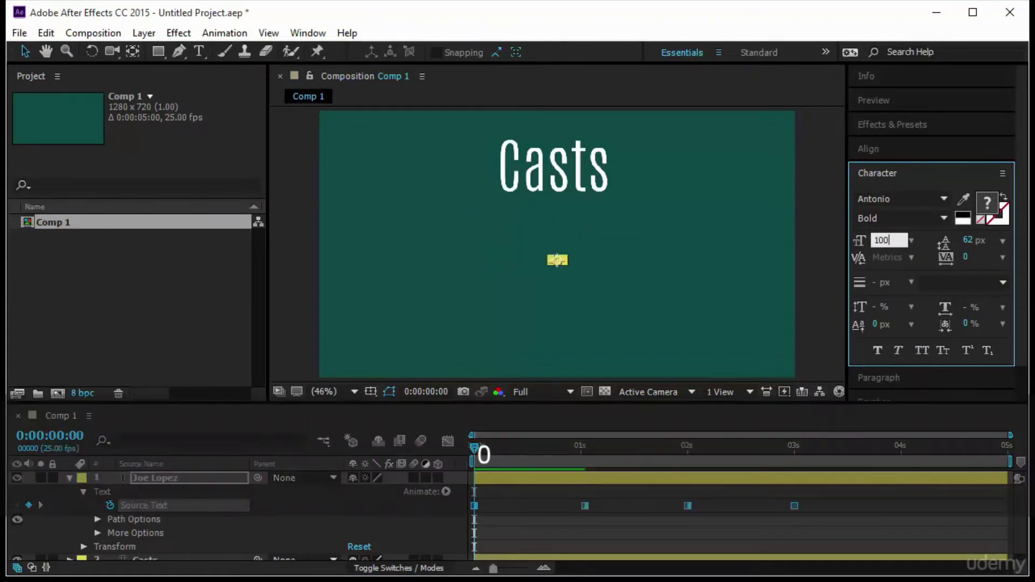
click(987, 203)
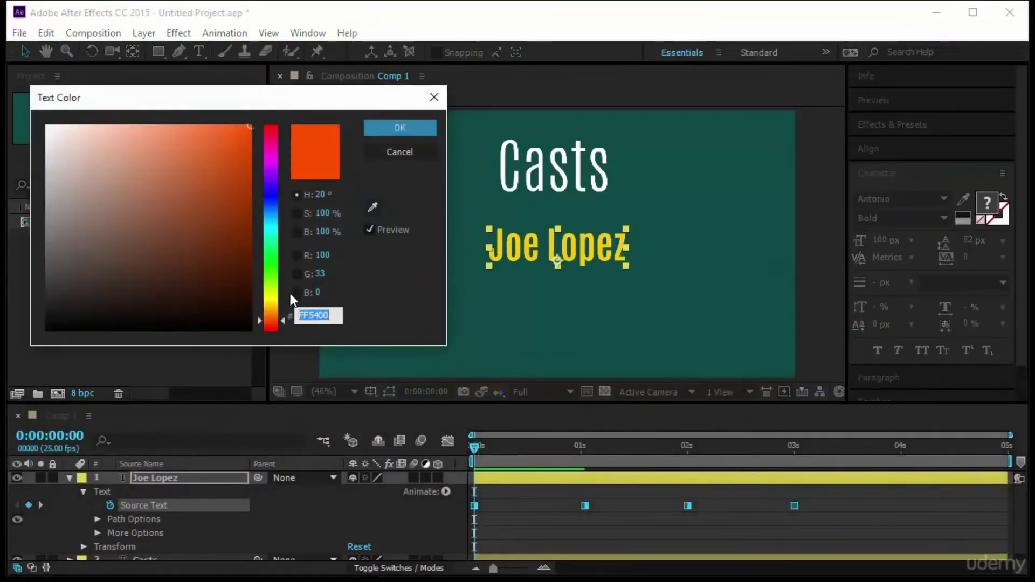
click(415, 127)
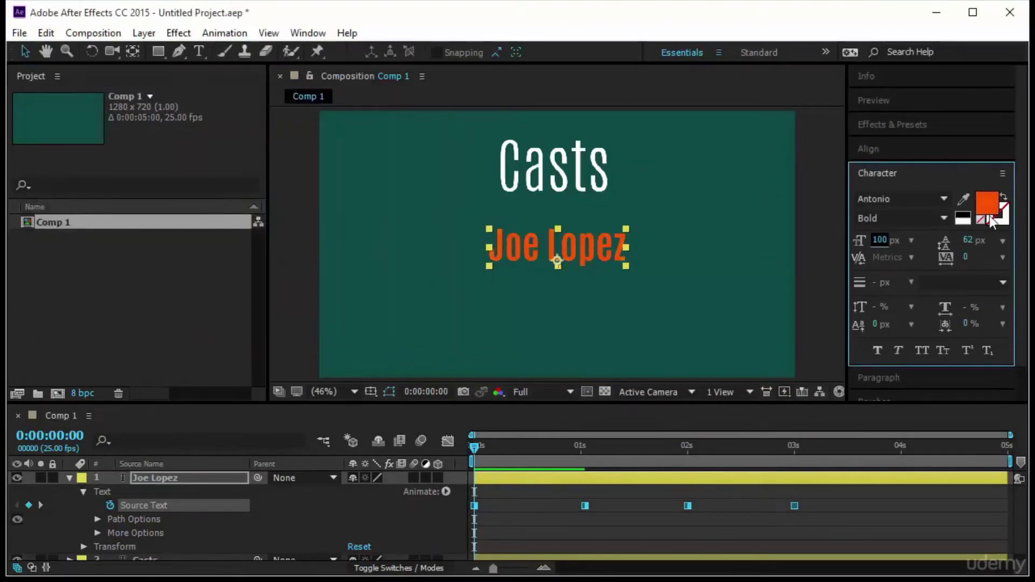
- Set the vertical and horizontal scale of the text in all selected Source Text keyframes to 100%
key(Return)
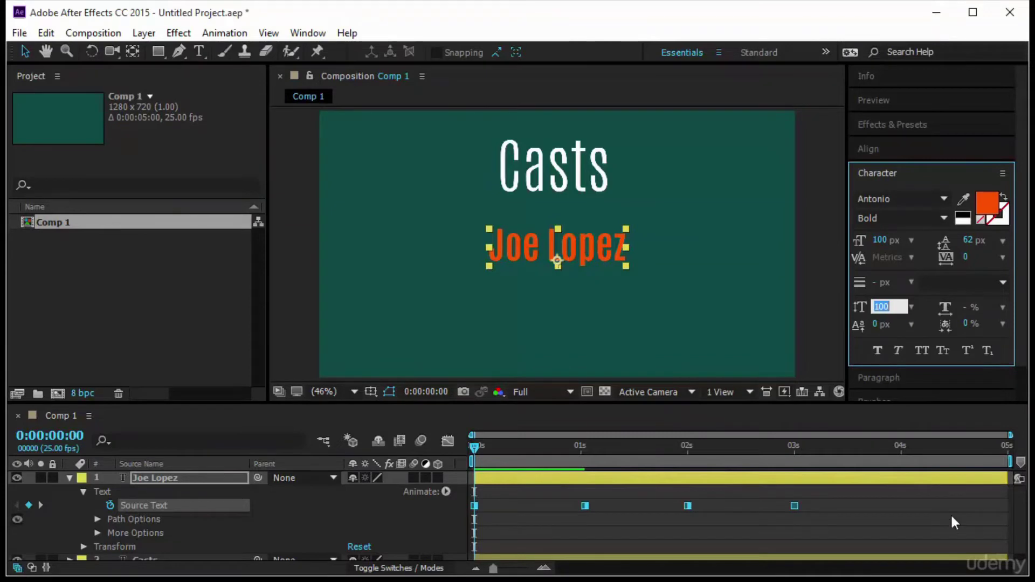
key(Tab)
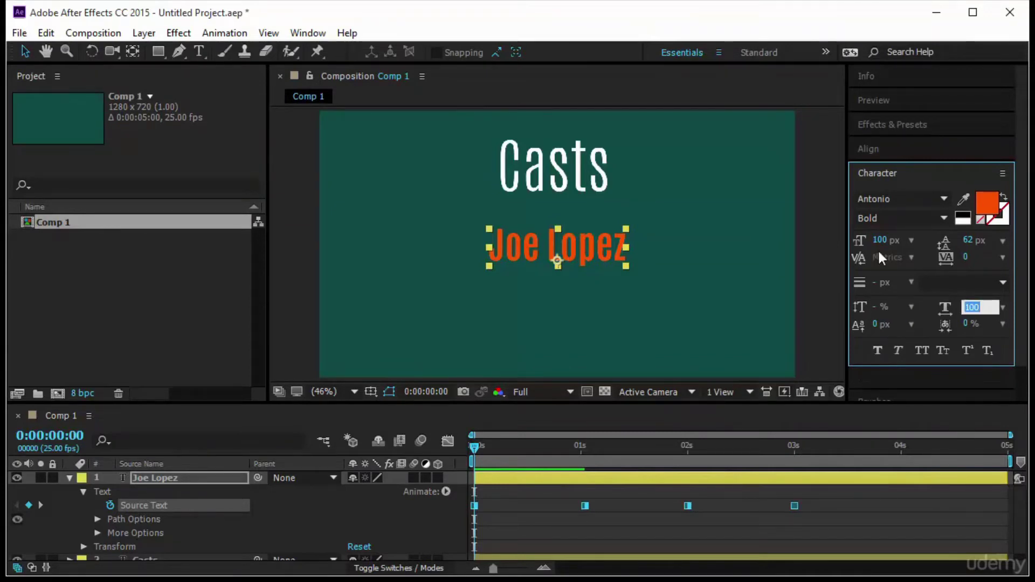
click(880, 307)
text(100)
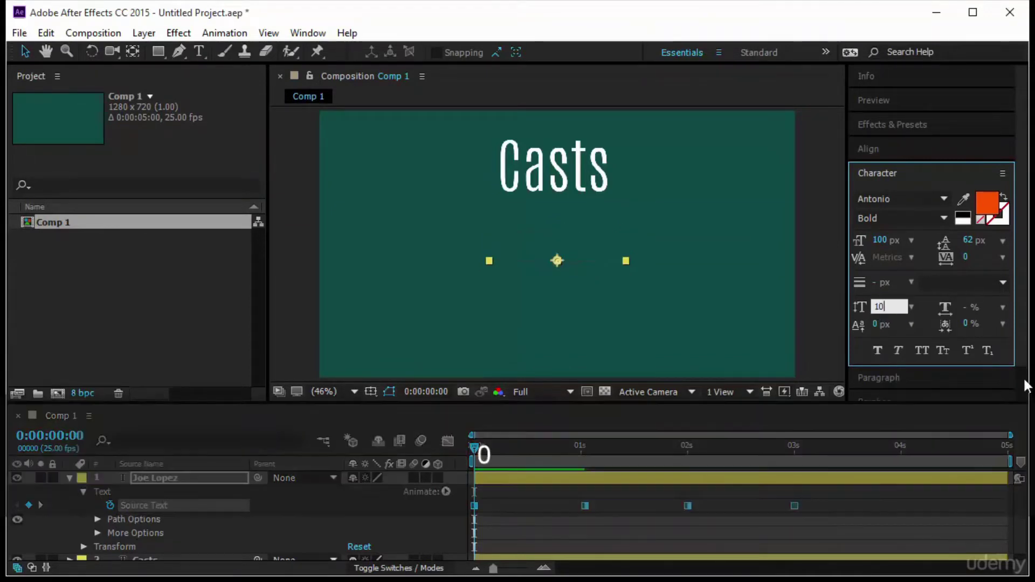
key(Tab)
text(100)
key(Return)
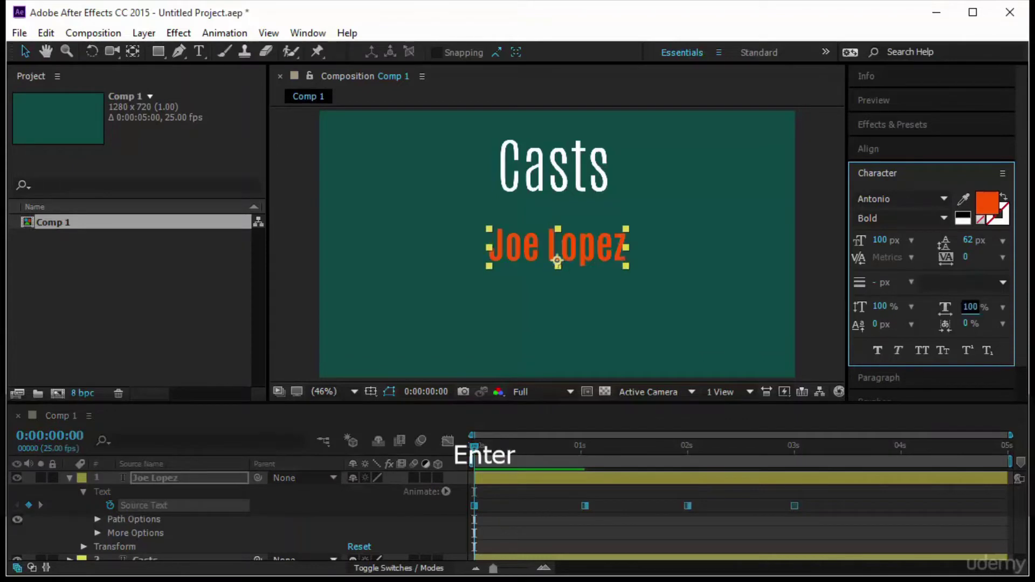
- Play through the restyled names and center-align the name at the 2-second Source Text keyframe
click(473, 447)
key(space)
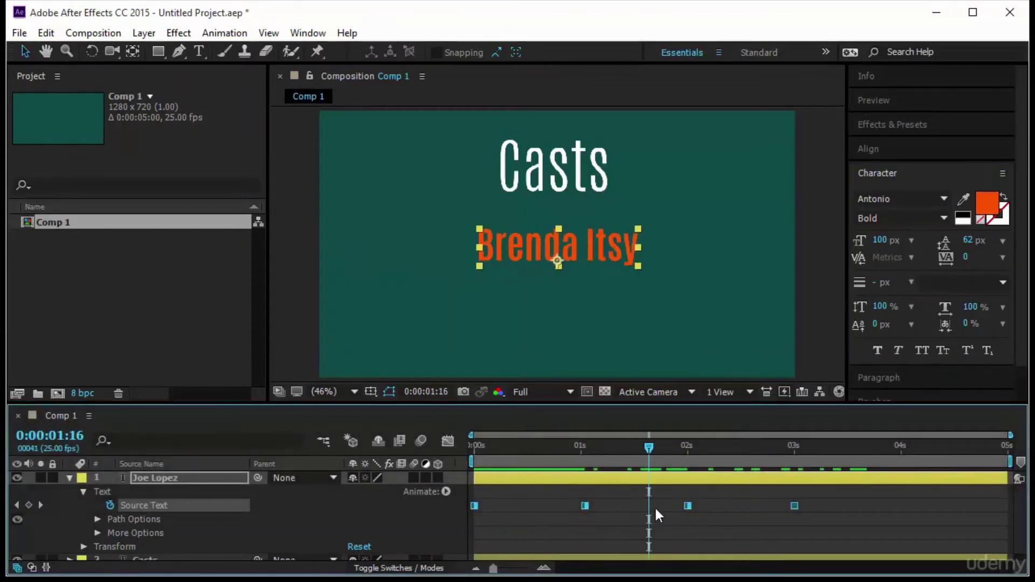
key(k)
click(907, 175)
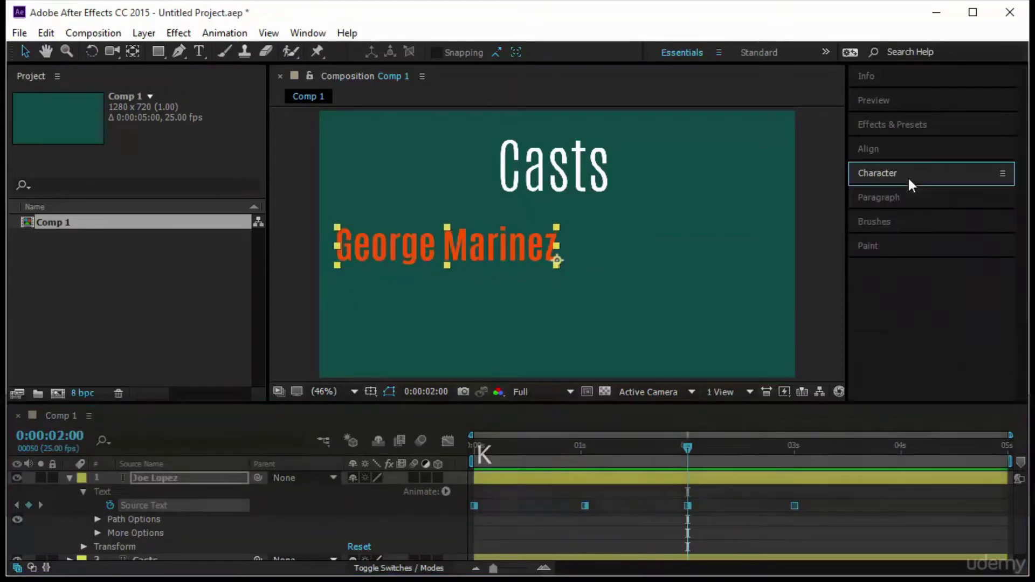
click(891, 200)
click(881, 220)
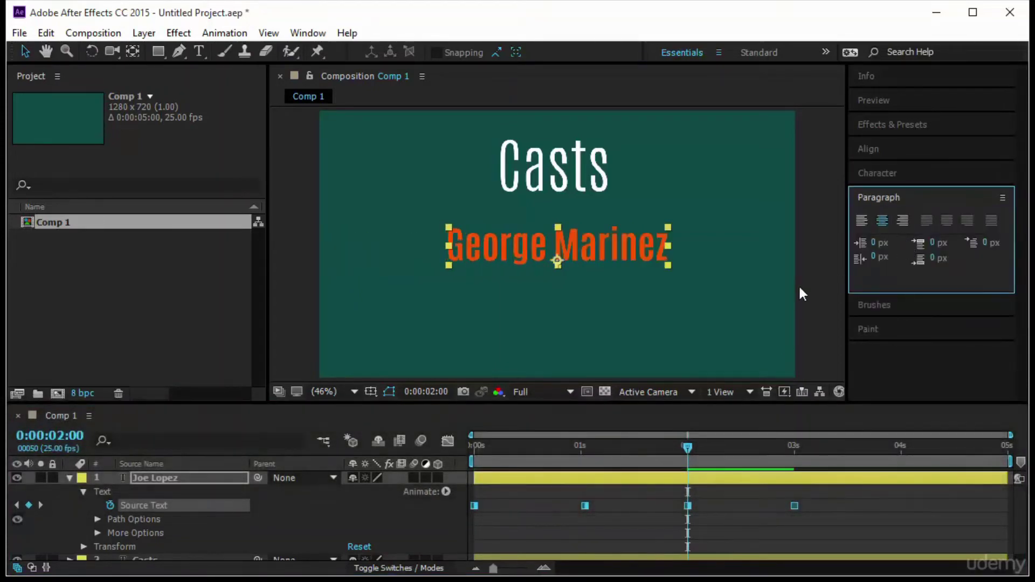
- Add a Position keyframe to the cast name layer at 0 seconds and reveal all its keyframed properties
drag(684, 447, 297, 529)
click(206, 477)
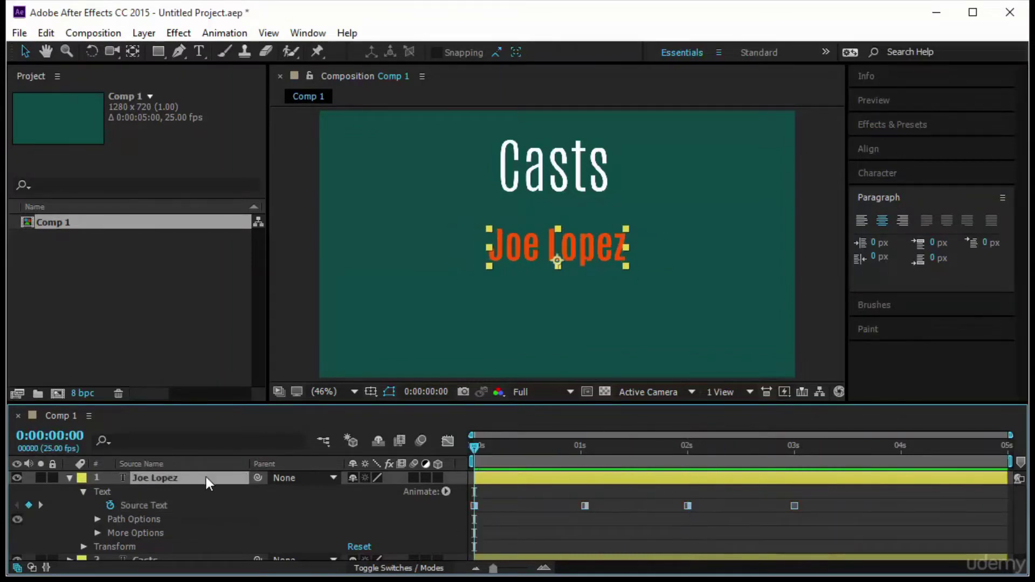
key(p)
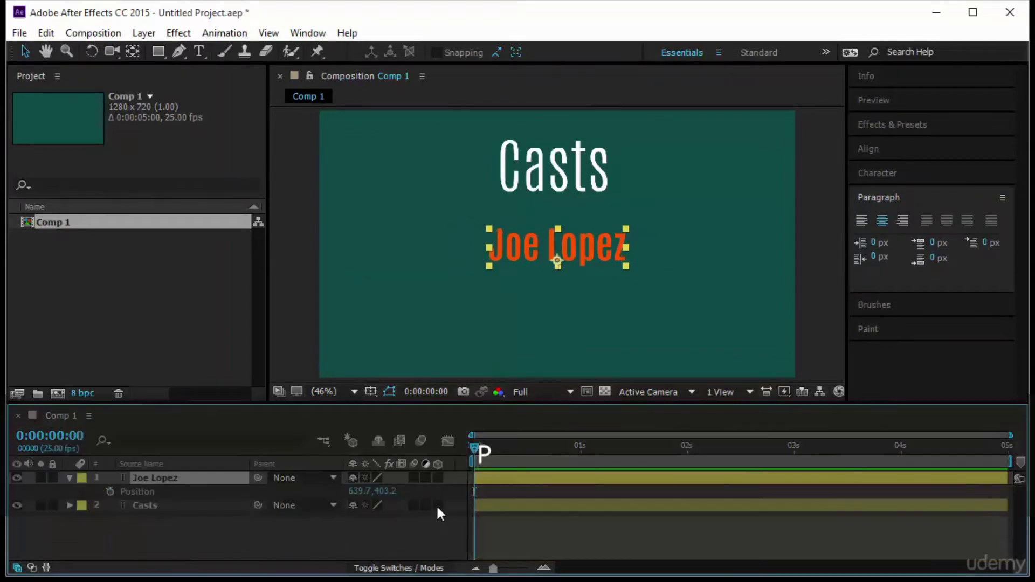
click(111, 491)
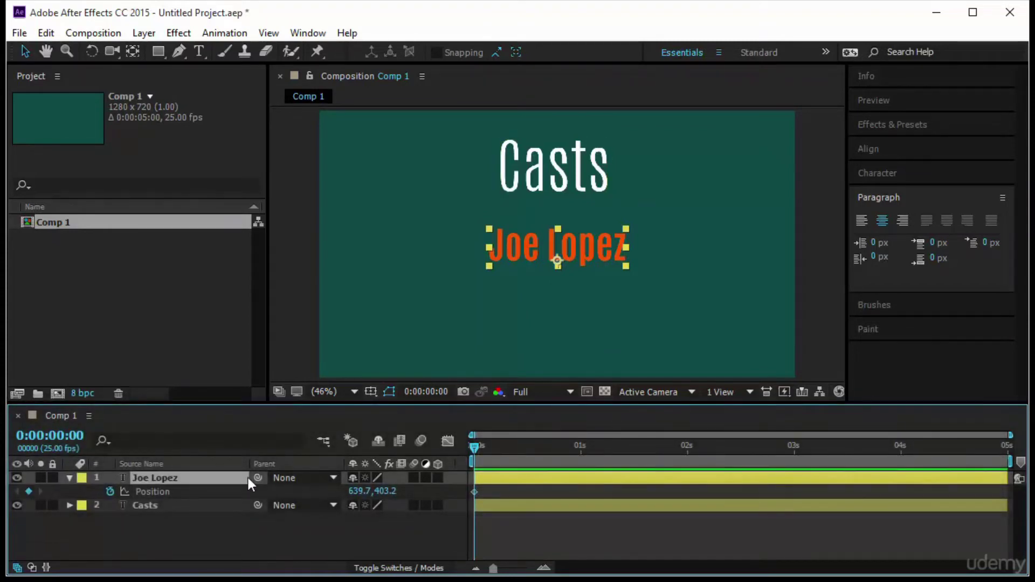
key(u)
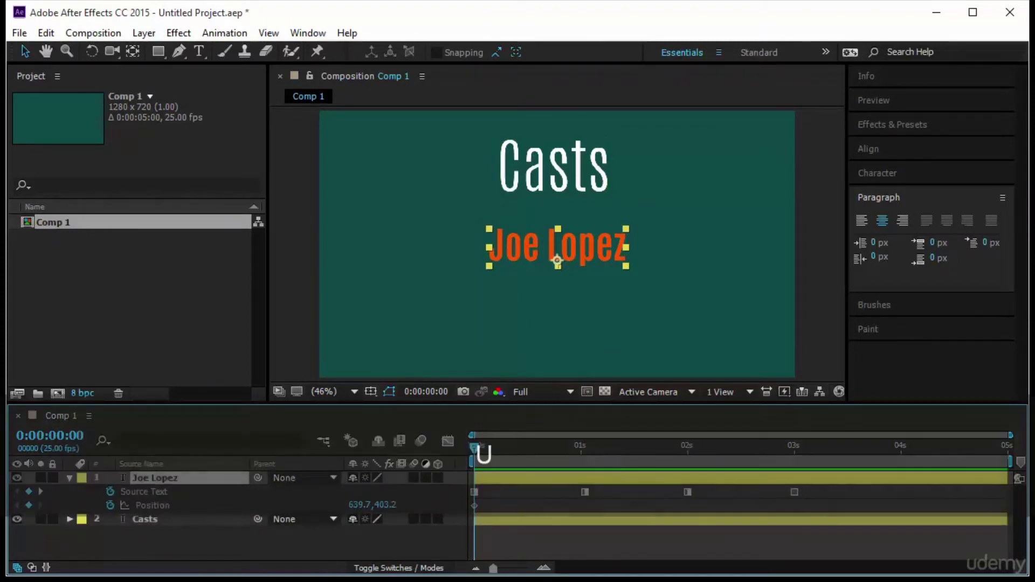
- Keyframe the cast name's motion by moving it to the composition's lower left at 0:00:01:01, lower right at 2 seconds and upper right at 3 seconds
key(k)
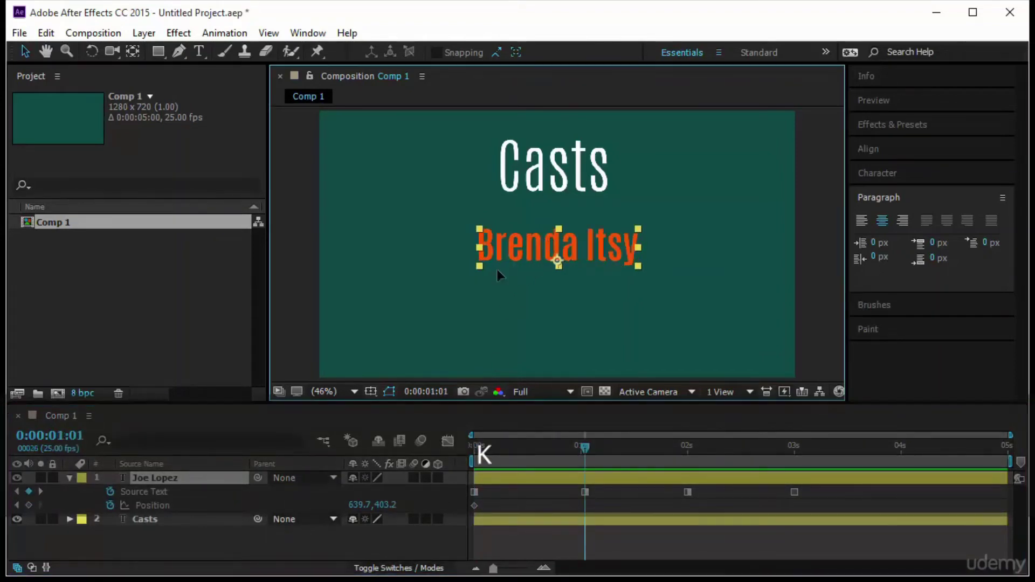
drag(497, 270, 371, 354)
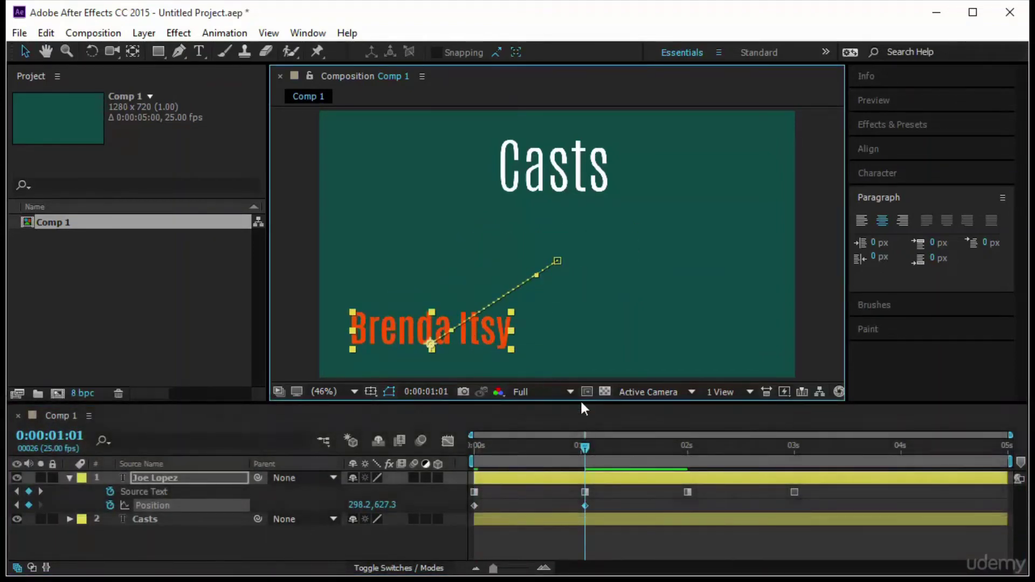
key(k)
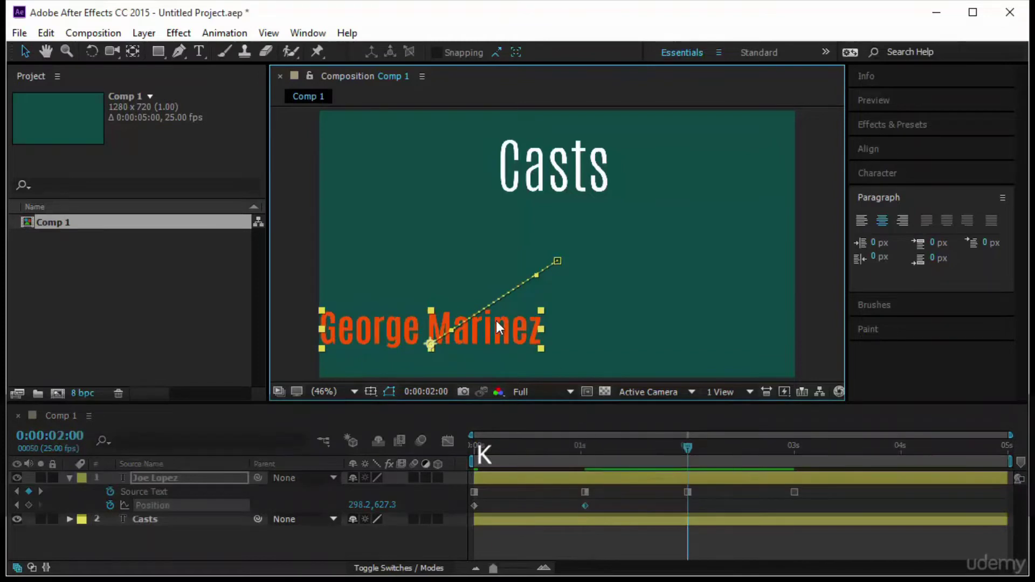
drag(496, 321, 740, 252)
key(k)
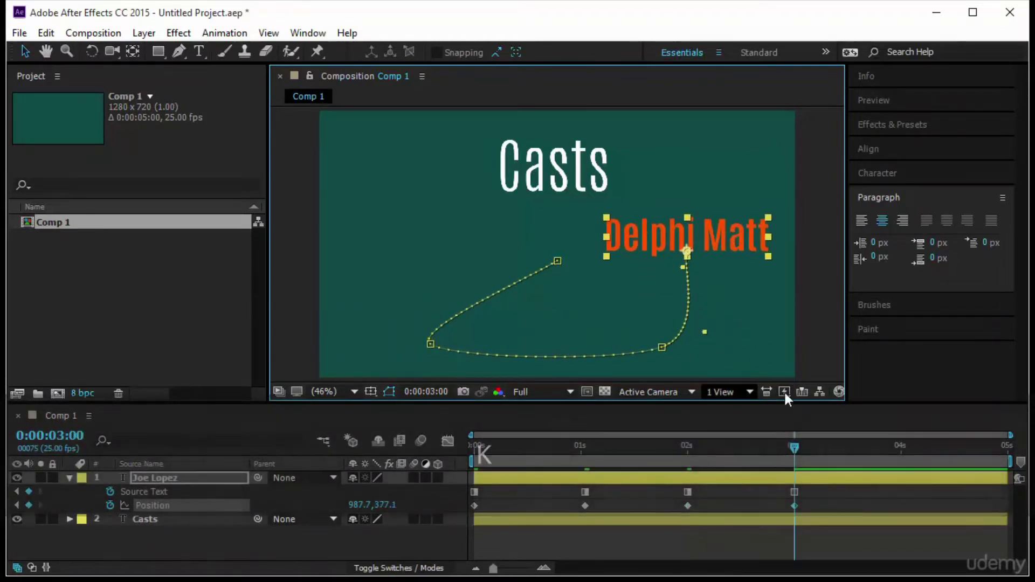
- Return to 0 seconds and preview the cast name moving along its keyframed path
drag(791, 448, 472, 518)
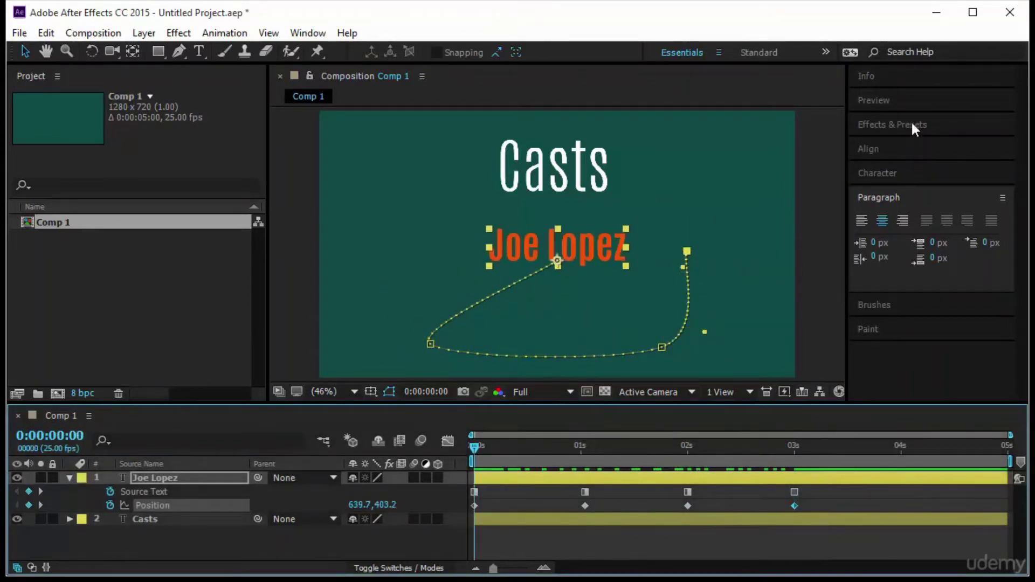
click(901, 101)
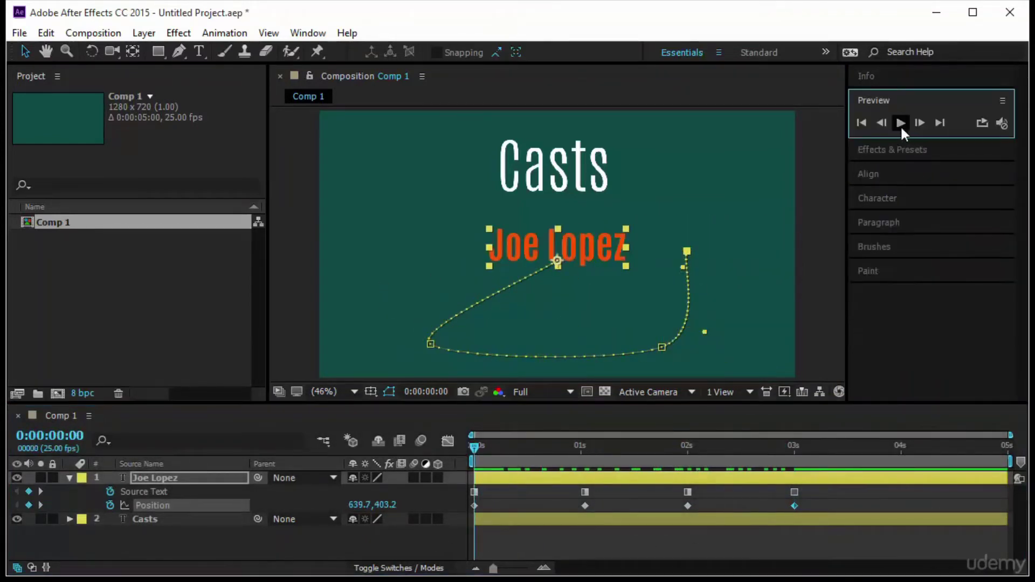
click(900, 124)
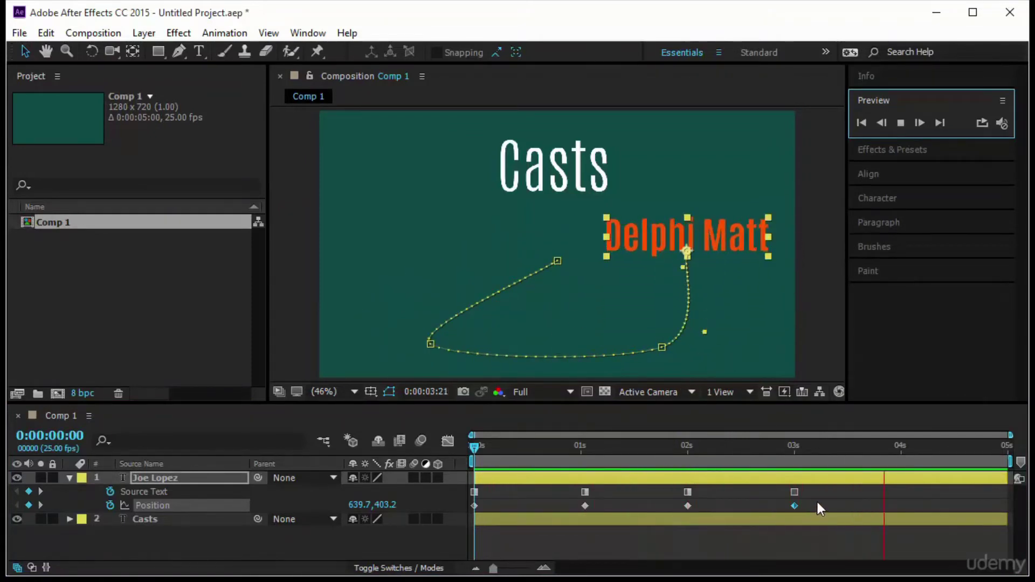
- Select all four Position keyframes of the cast name layer and convert them to hold keyframes
drag(816, 502, 502, 532)
drag(456, 523, 458, 522)
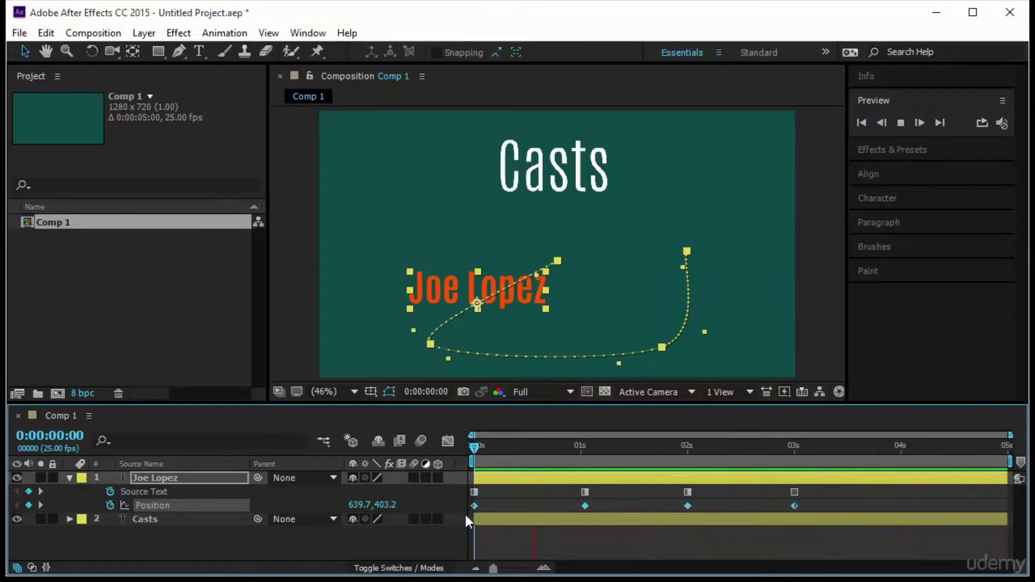
right_click(474, 507)
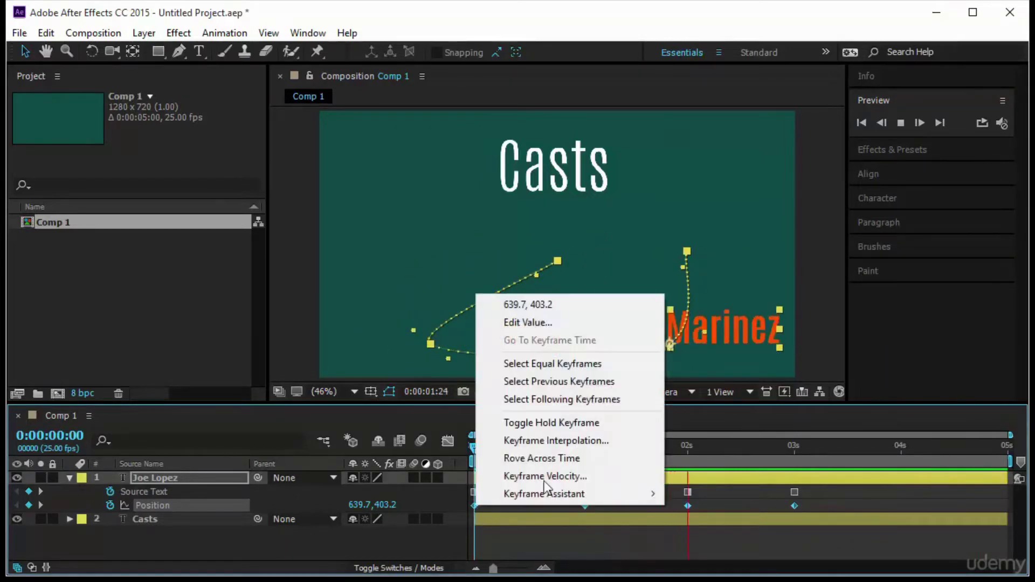
click(601, 424)
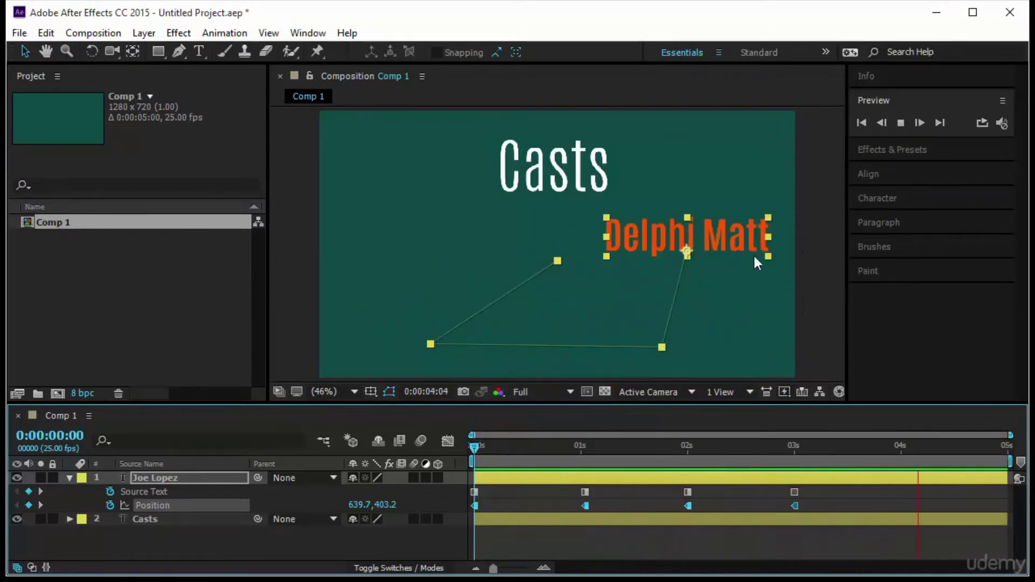
- Deselect the layer and preview the cast names jumping between the held positions
click(817, 264)
click(816, 263)
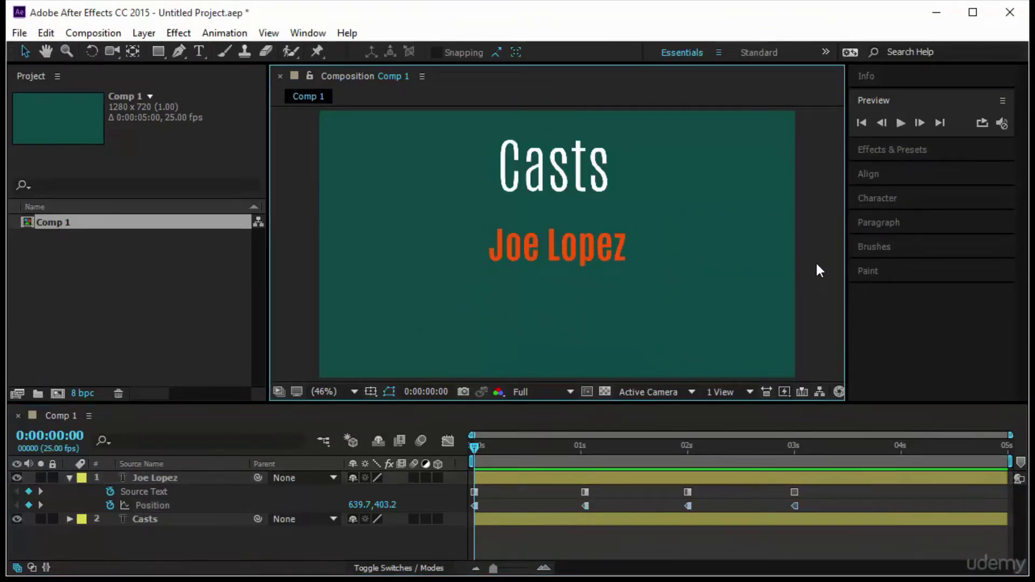
click(900, 124)
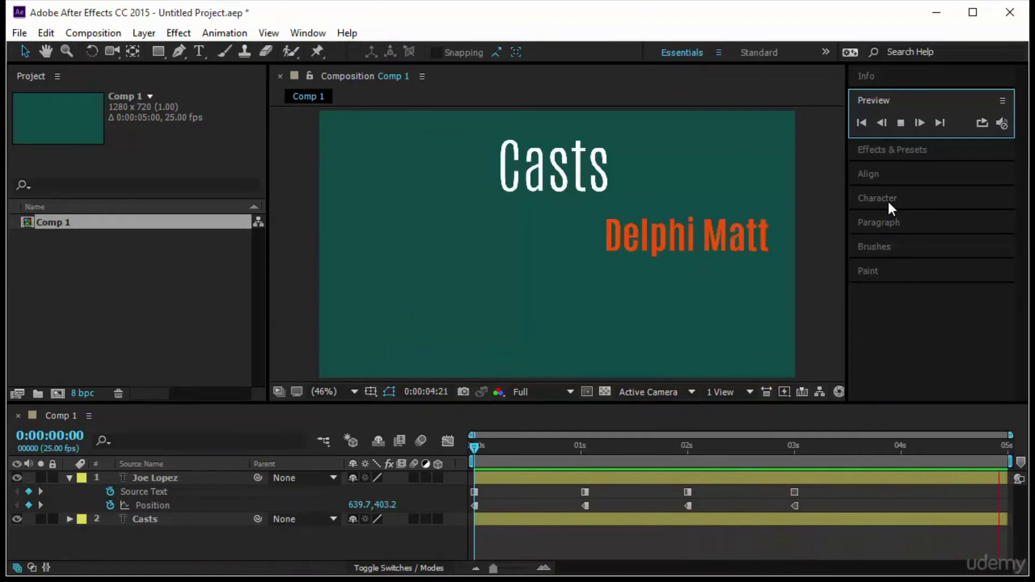
click(567, 250)
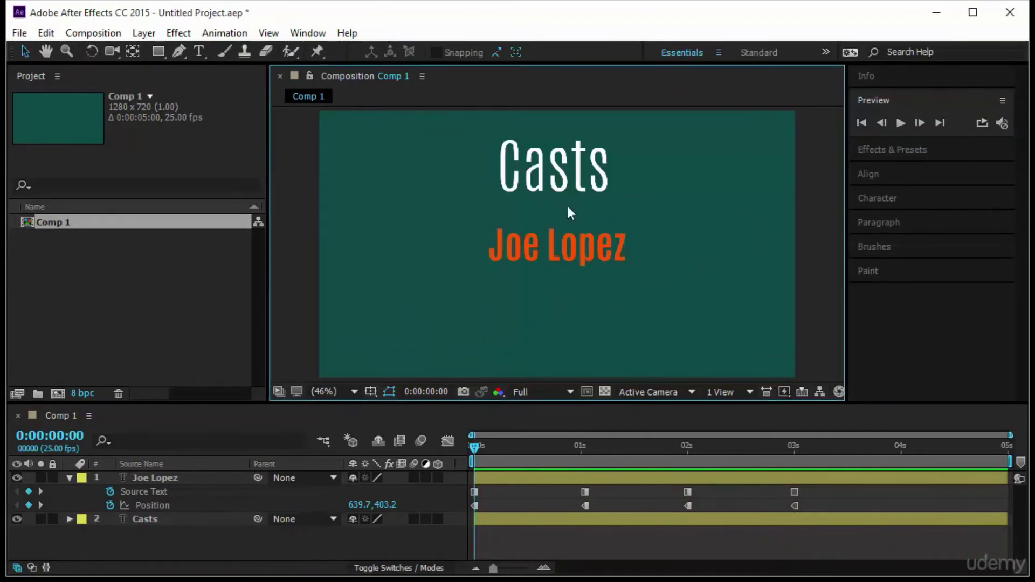
- Rearrange the motion path points of the last three Position keyframes into a vertical column beneath the first cast name
click(585, 255)
key(k)
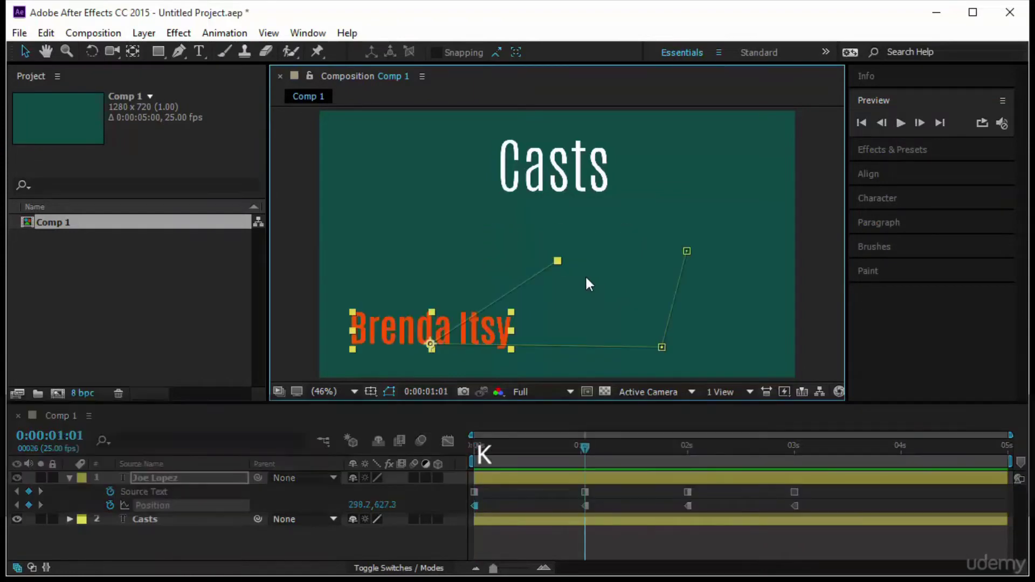
drag(426, 334, 558, 304)
drag(662, 347, 562, 337)
drag(685, 251, 560, 368)
right_click(559, 369)
click(577, 334)
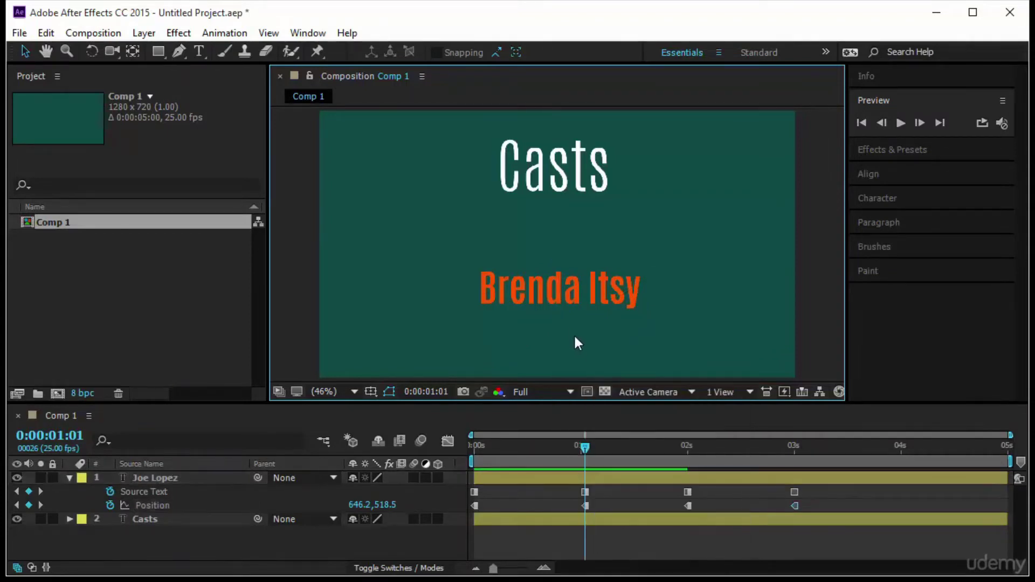
- Preview the cast names stepping down the vertical column from 0 seconds
click(593, 287)
drag(584, 446, 474, 446)
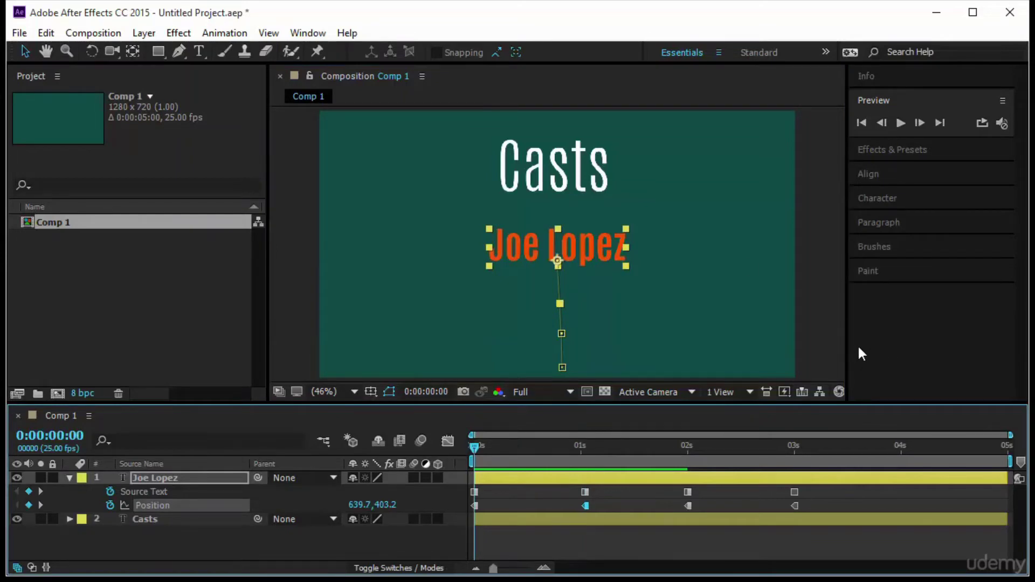
key(F2)
click(899, 121)
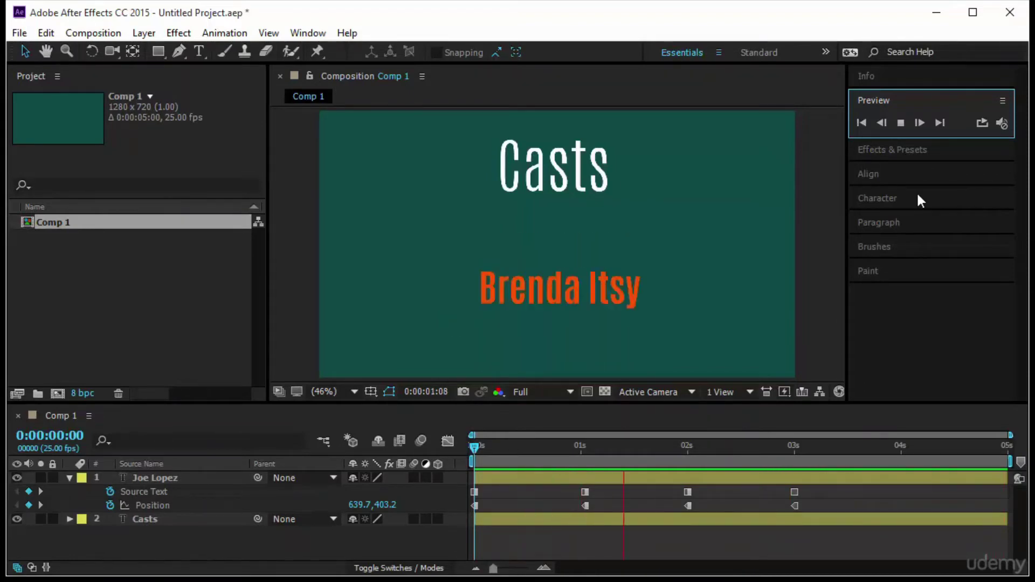
click(375, 161)
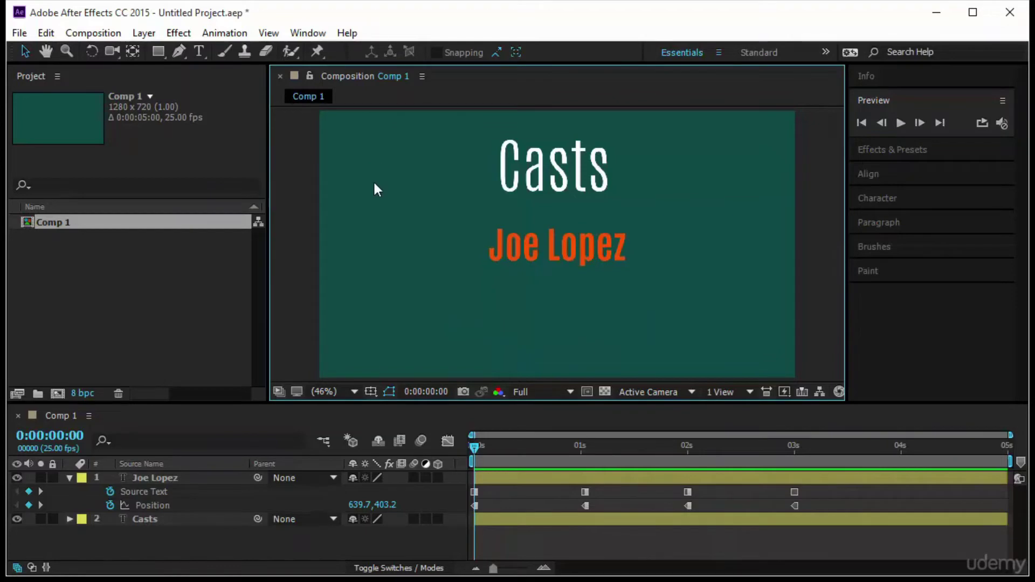
- Replace the text at 0 seconds with "welcome" and remove all Position keyframes from the layer
click(529, 237)
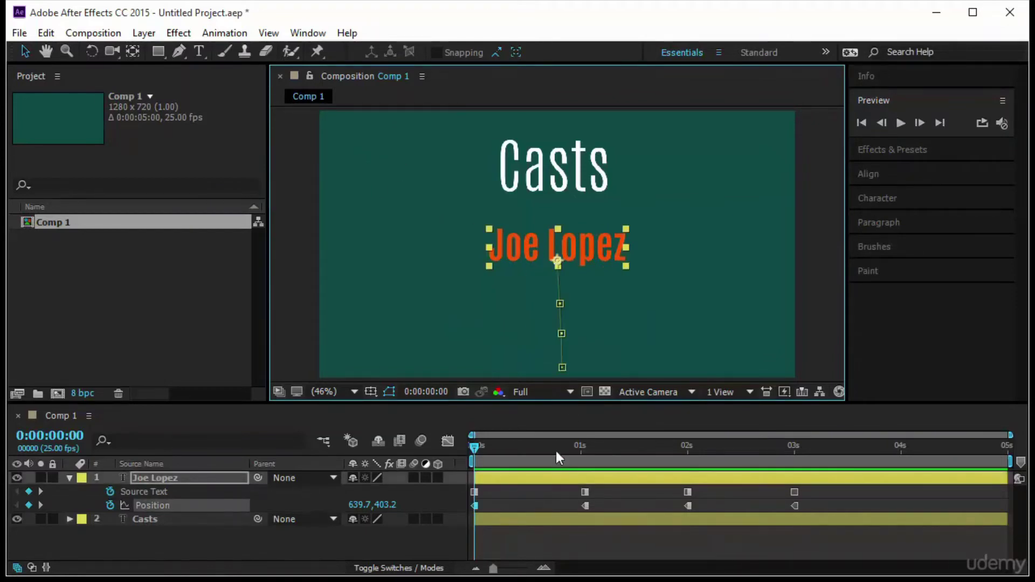
double_click(600, 247)
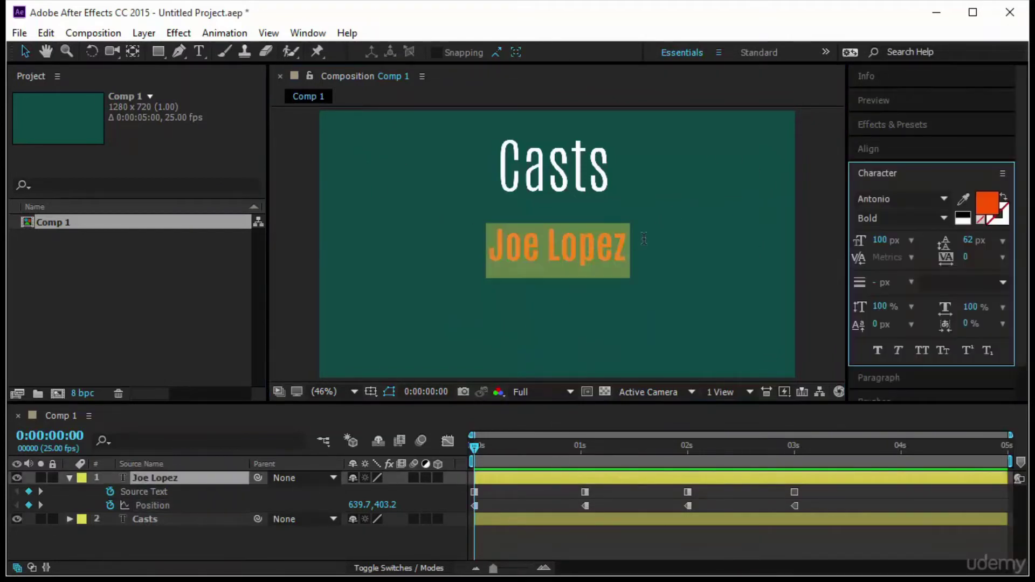
text(welcome)
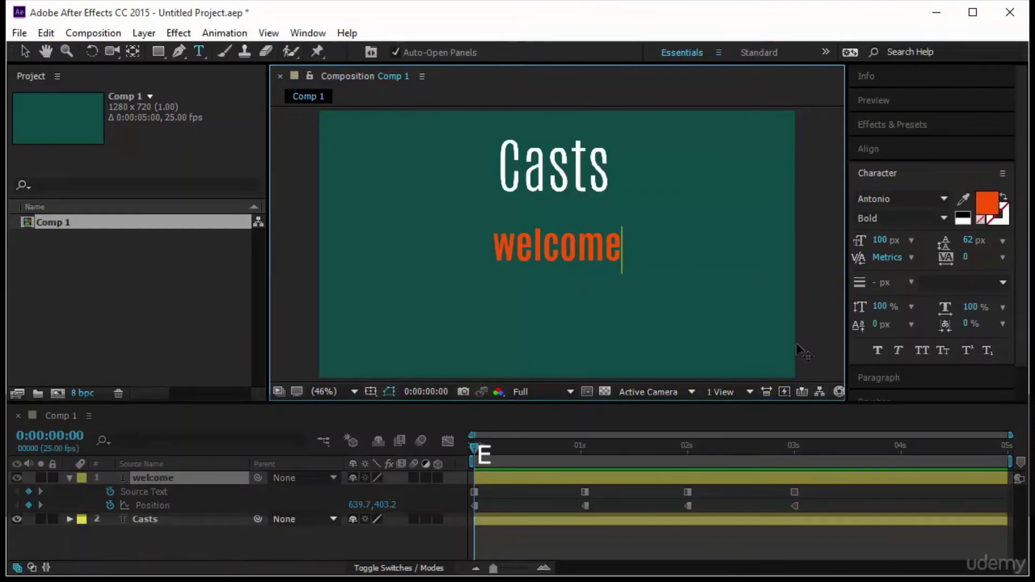
click(128, 519)
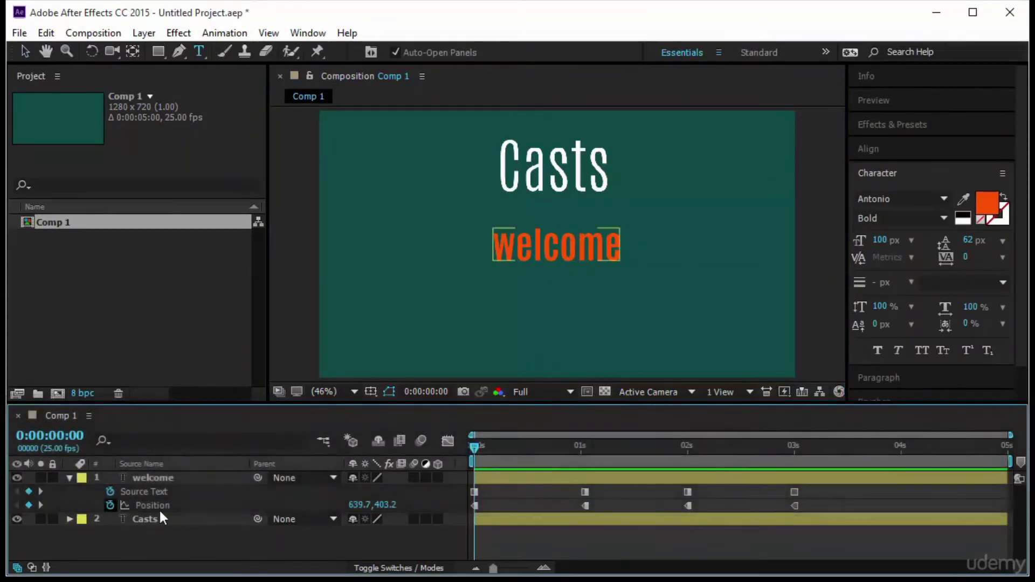
click(603, 480)
- Replace the text at the 0:00:01:01 Source Text keyframe with "to our" and at the 2-second one with "Company"
key(k)
triple_click(587, 247)
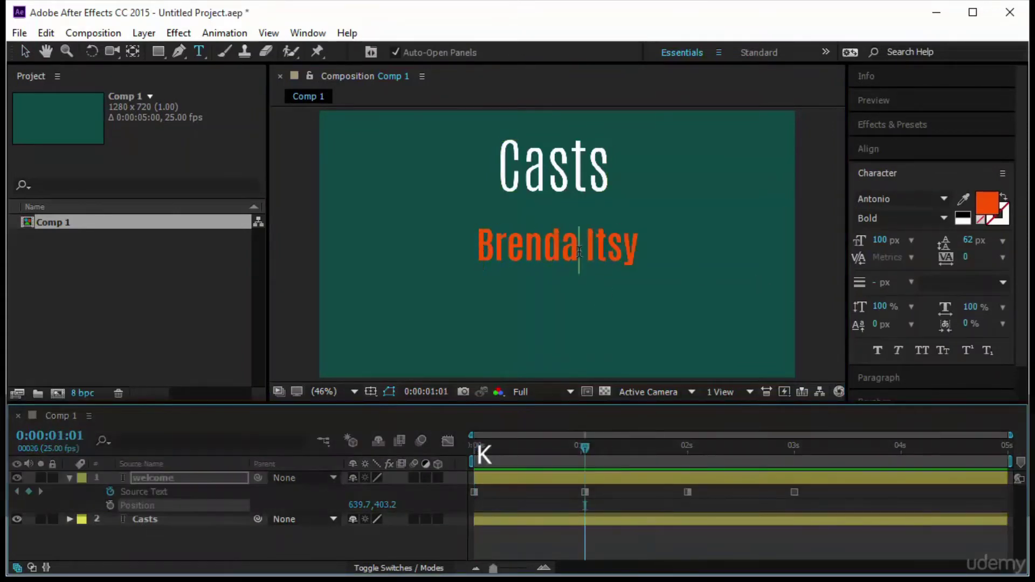
text(to our)
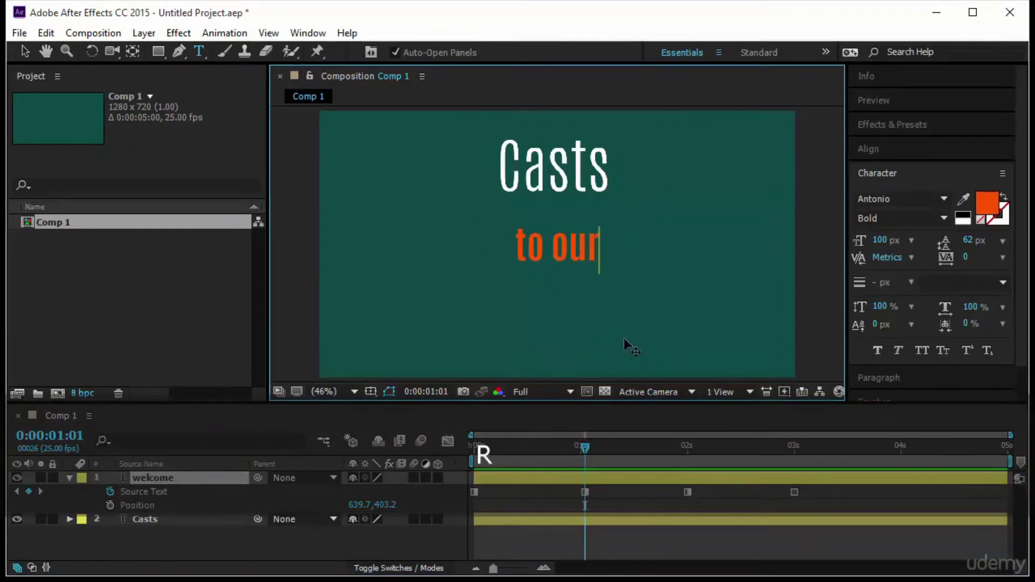
click(648, 494)
key(k)
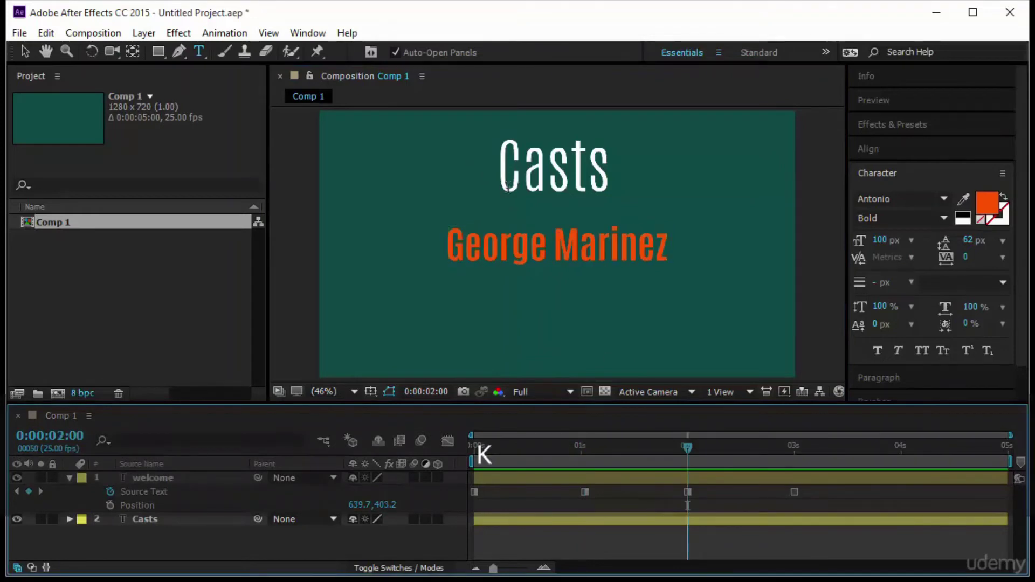
triple_click(533, 249)
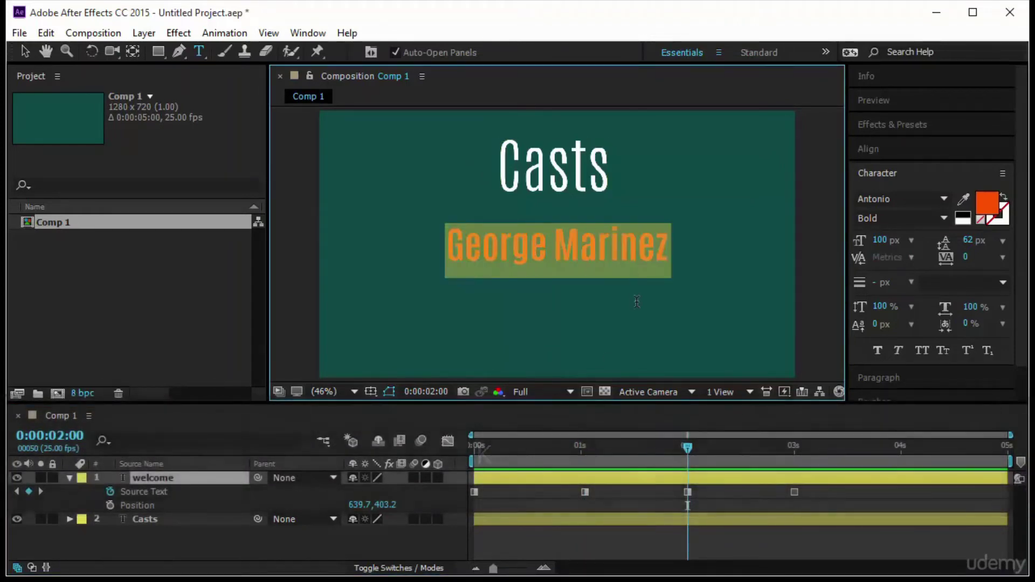
text(Company)
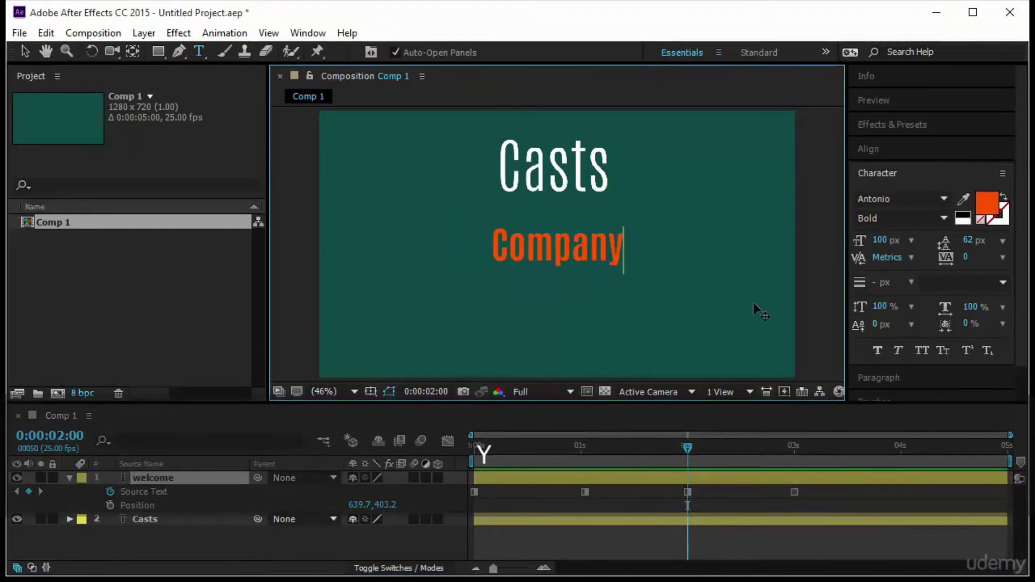
- Replace the text at the 3-second Source Text keyframe with "Special Prices"
click(752, 508)
key(k)
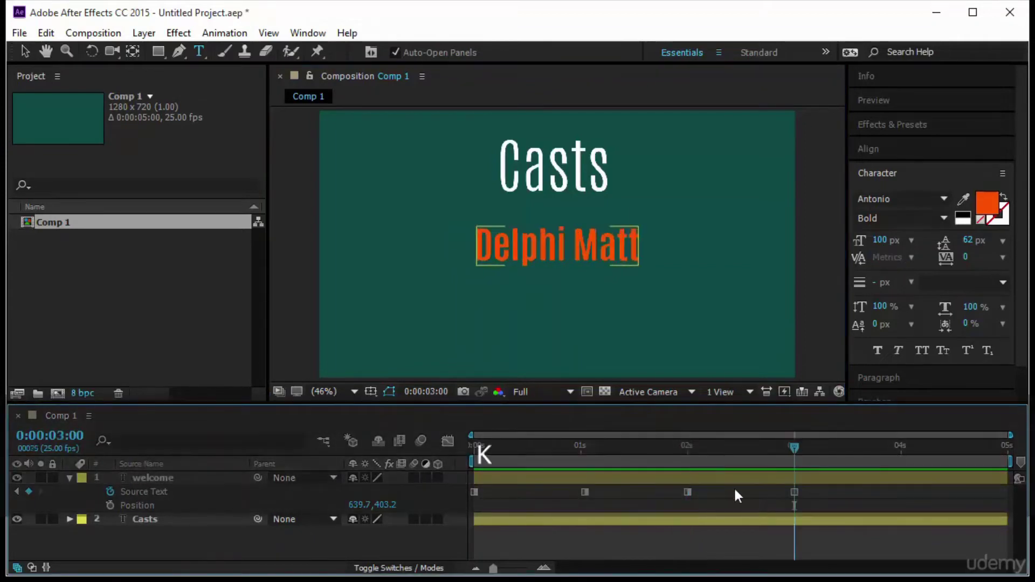
triple_click(554, 282)
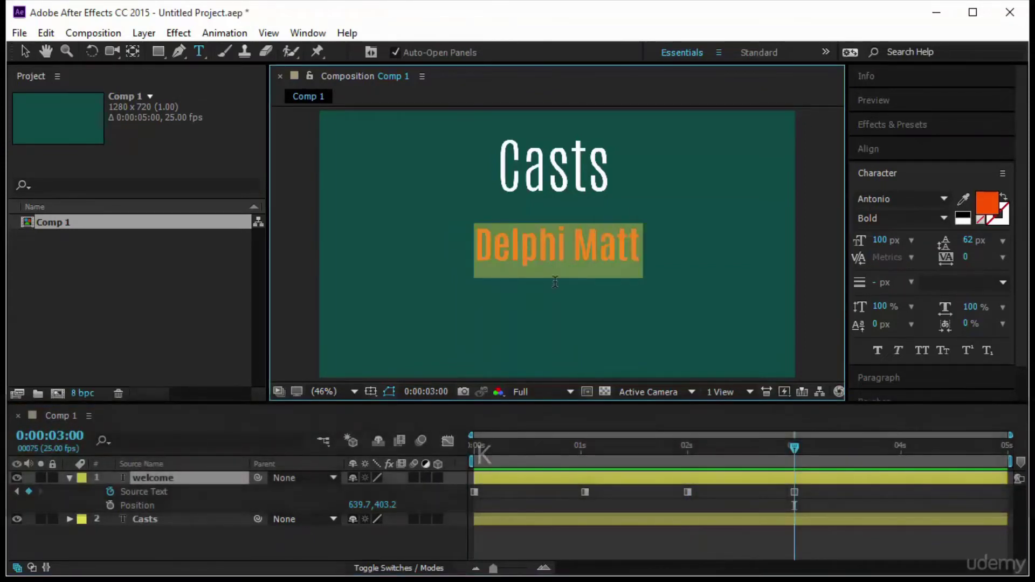
text(Special )
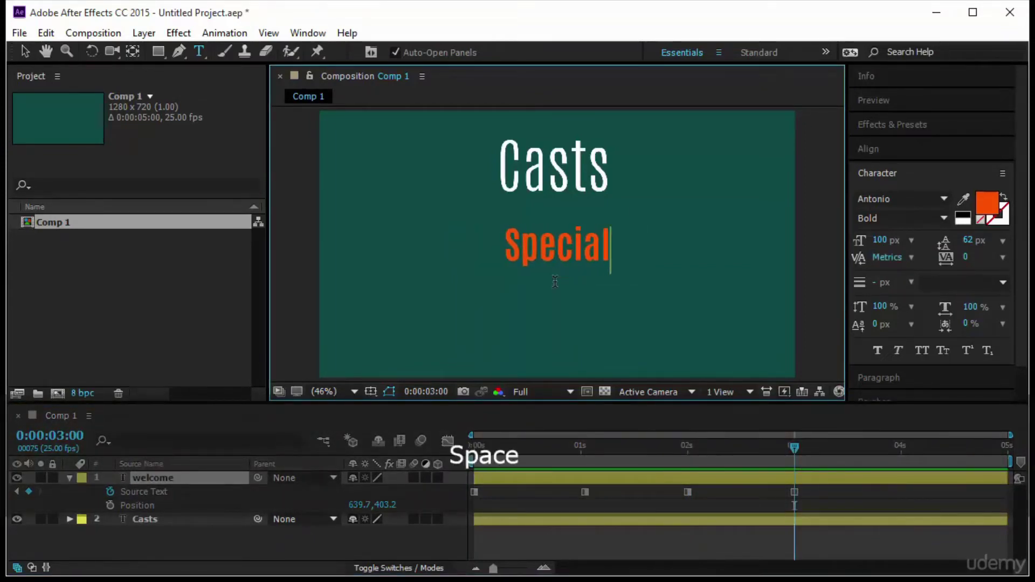
text(Prices)
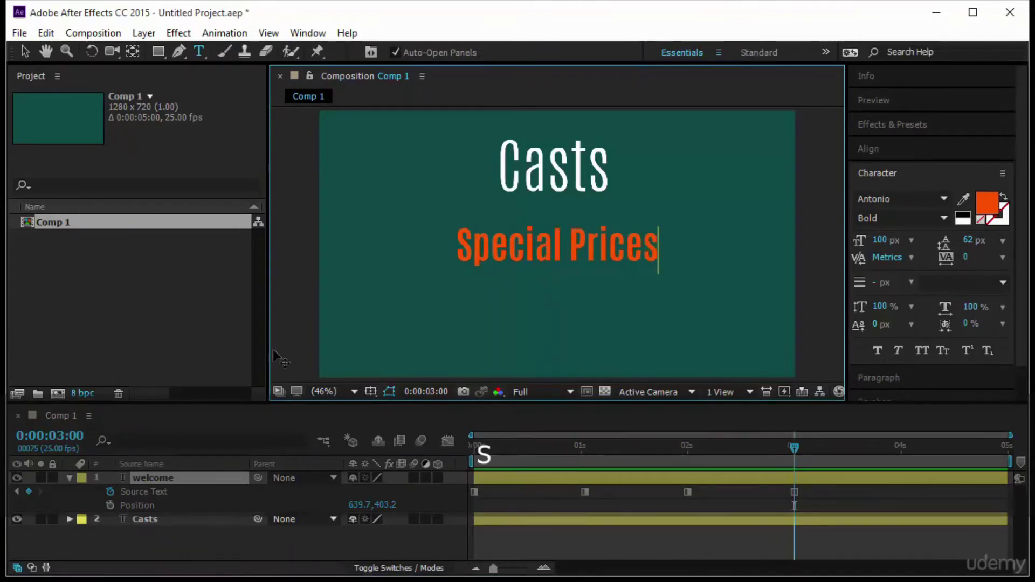
click(396, 529)
- Preview the changing words of the reworded text layer from 0 seconds
key(Home)
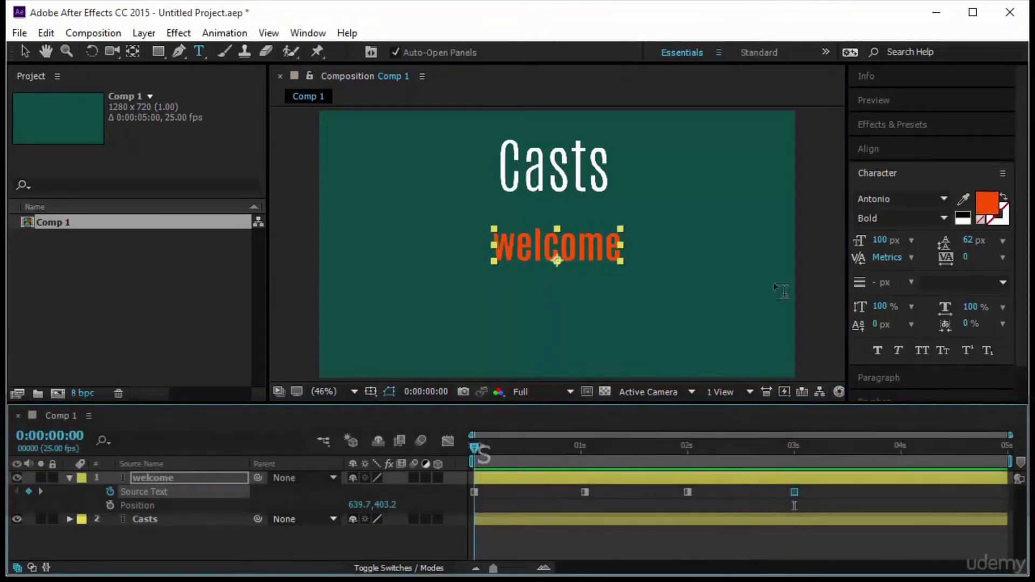
click(894, 97)
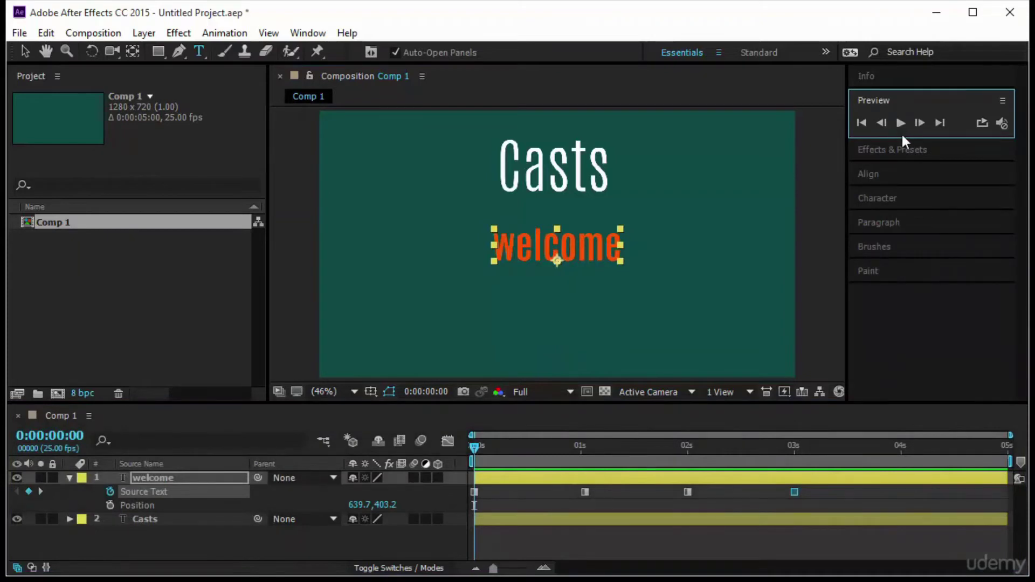
click(899, 122)
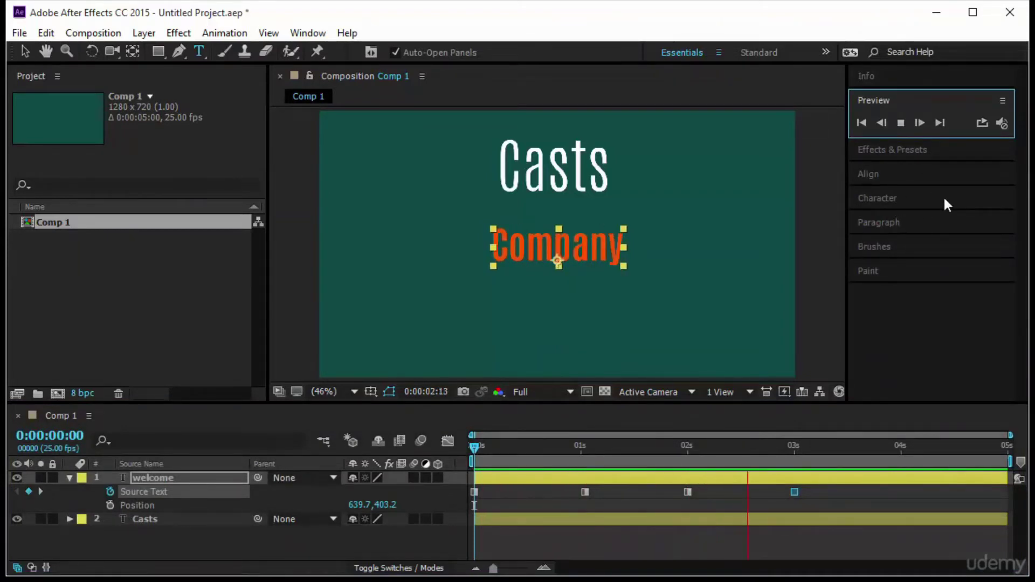
click(819, 264)
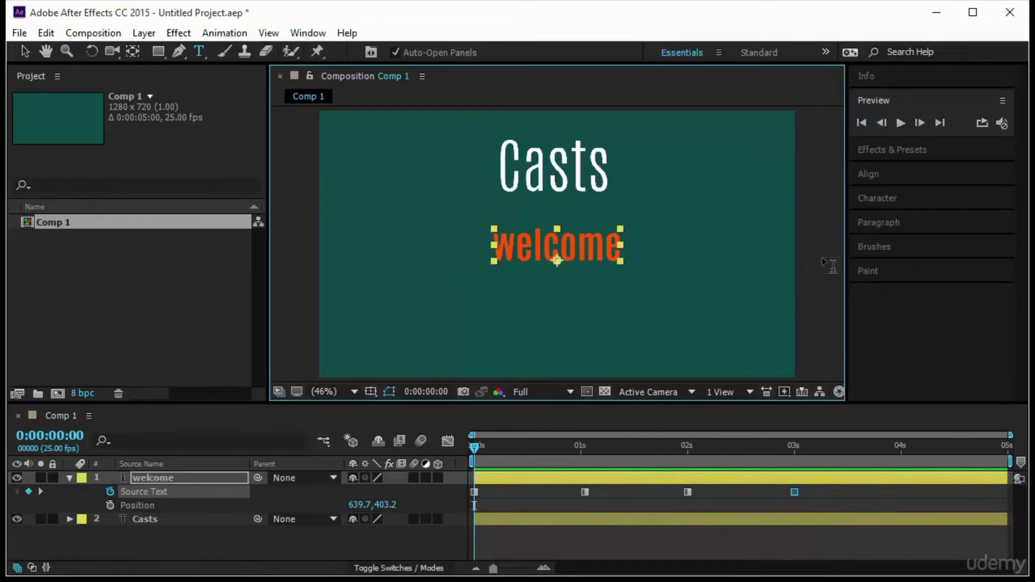
- Switch to the Selection tool, deselect the text layer and play the composition without its selection outline
click(24, 52)
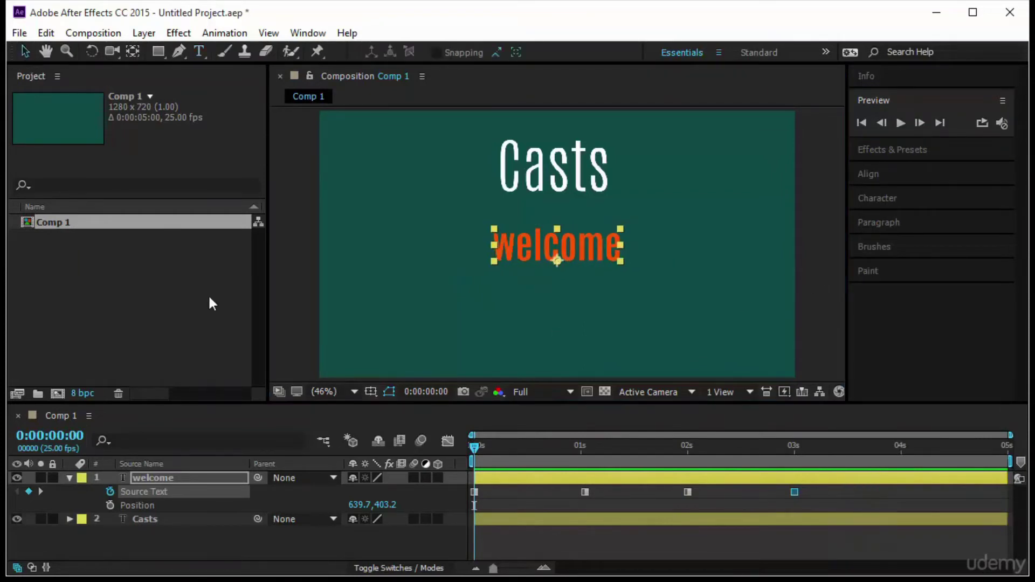
click(290, 308)
click(901, 123)
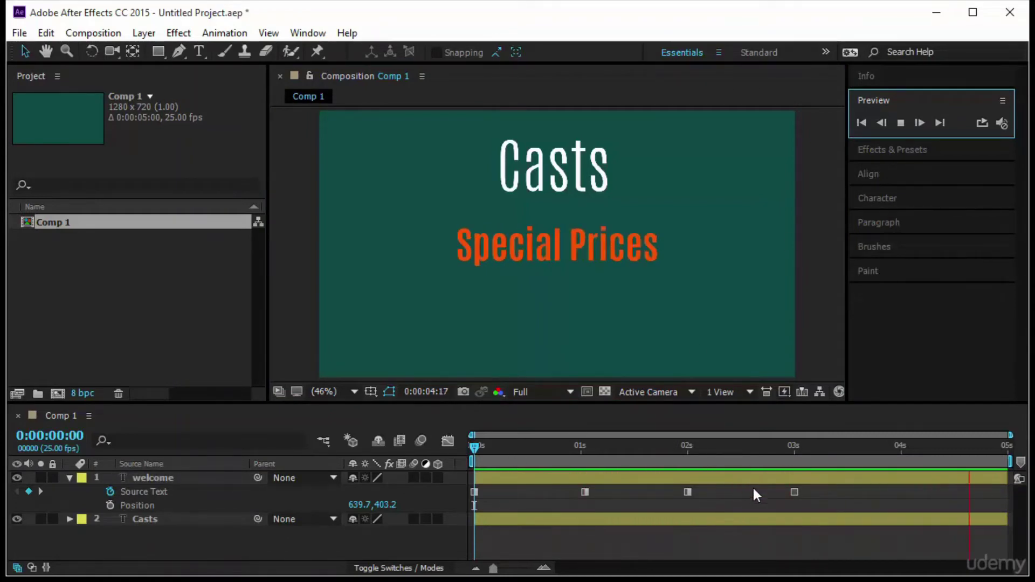
click(468, 466)
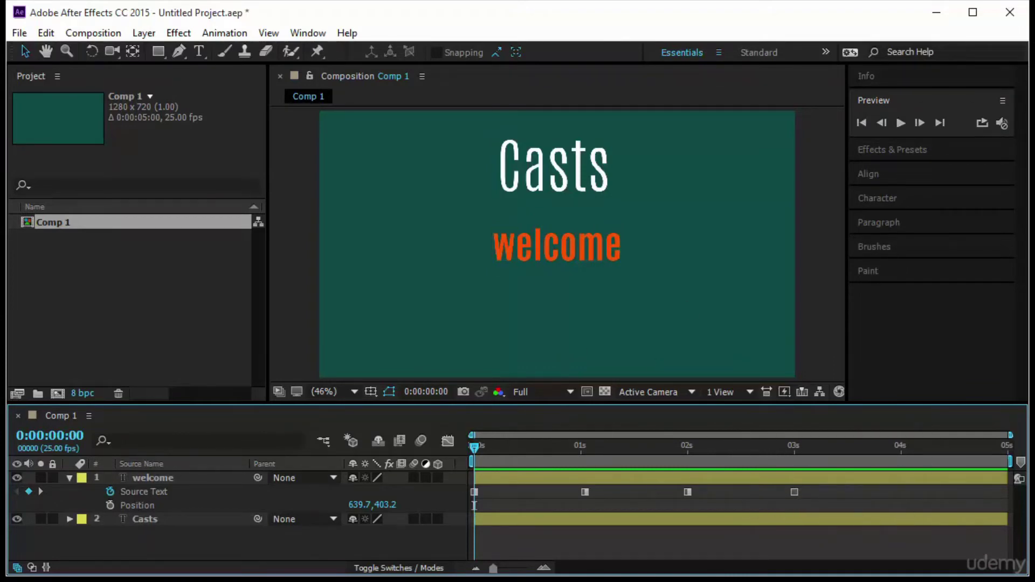
click(584, 522)
drag(477, 445, 568, 523)
click(584, 492)
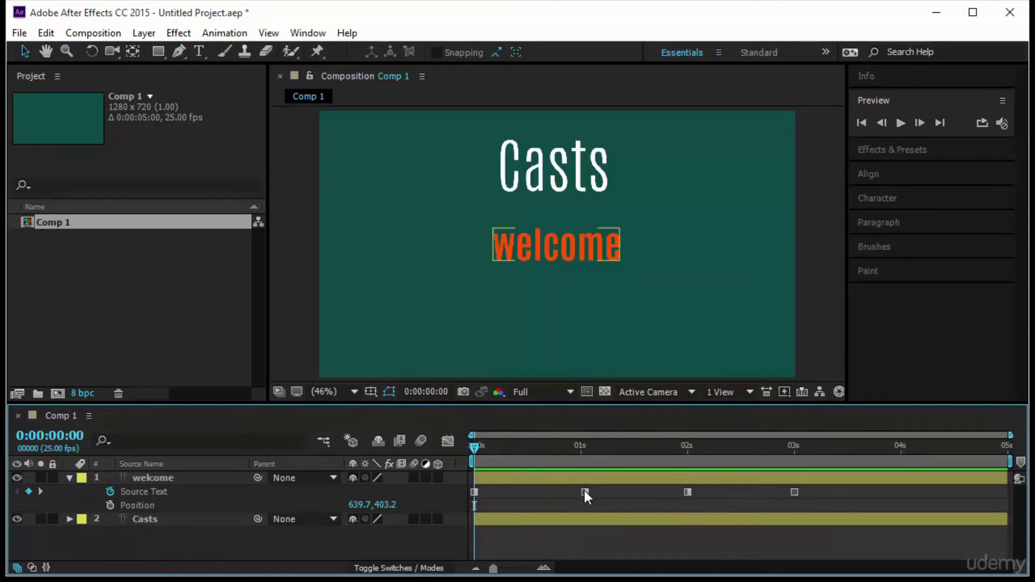
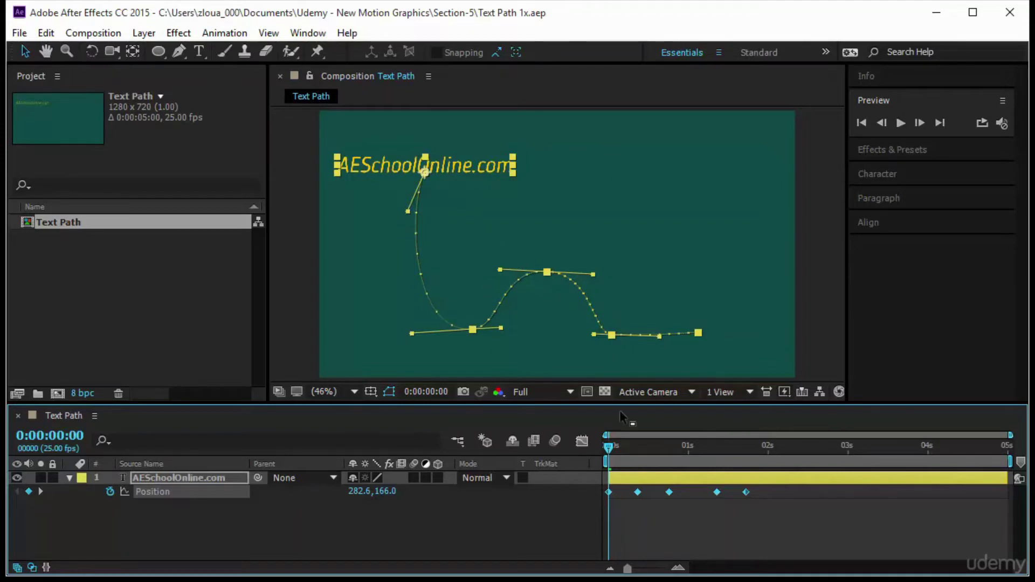
- Preview the AESchoolOnline.com text moving along its Position keyframe path in the Text Path composition
key(space)
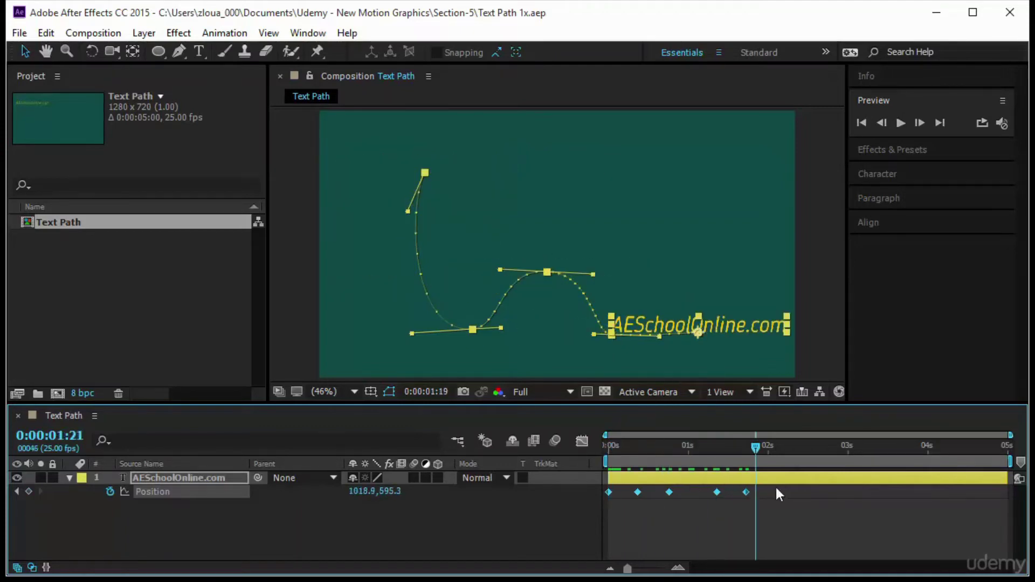
key(space)
click(899, 125)
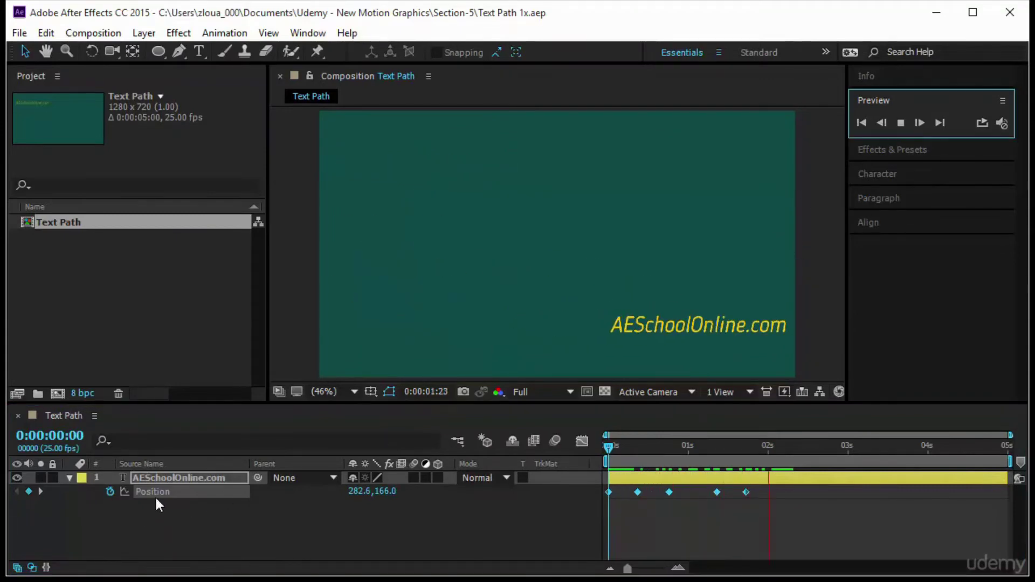
click(610, 448)
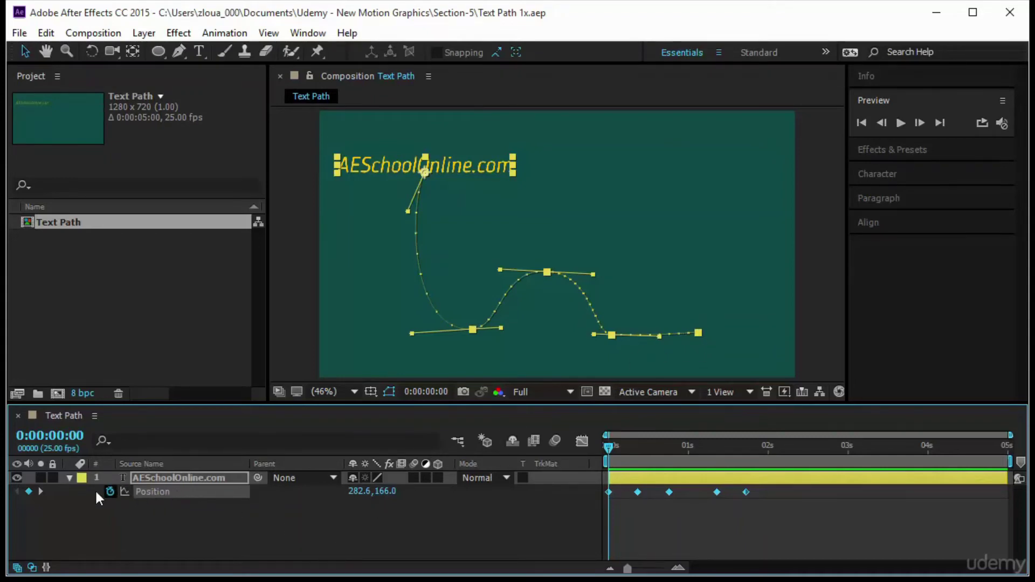
- Remove the layer's Position keyframes and draw an open, wavy five-point mask path below the AESchoolOnline.com text with the Pen tool
click(110, 491)
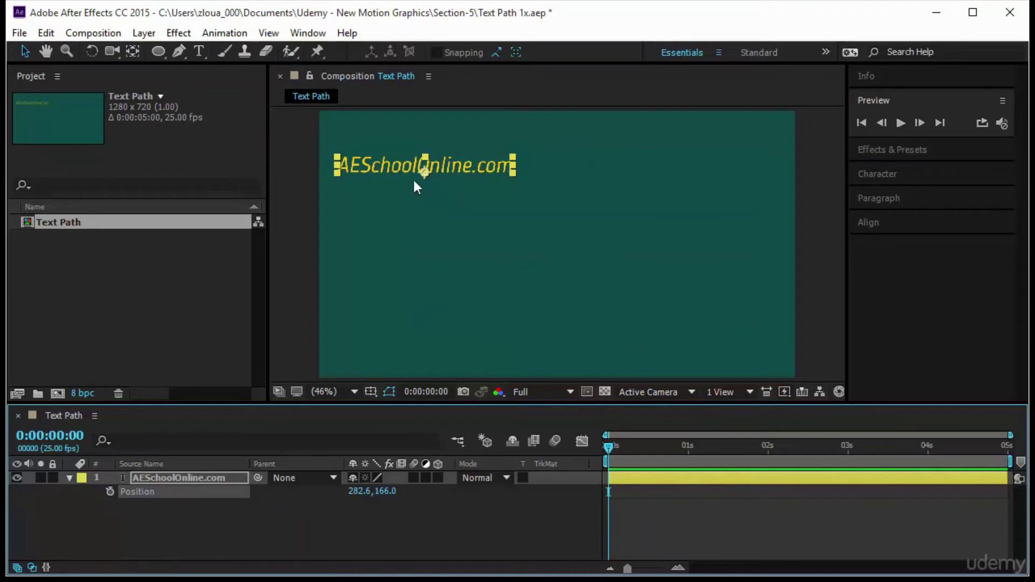
click(179, 51)
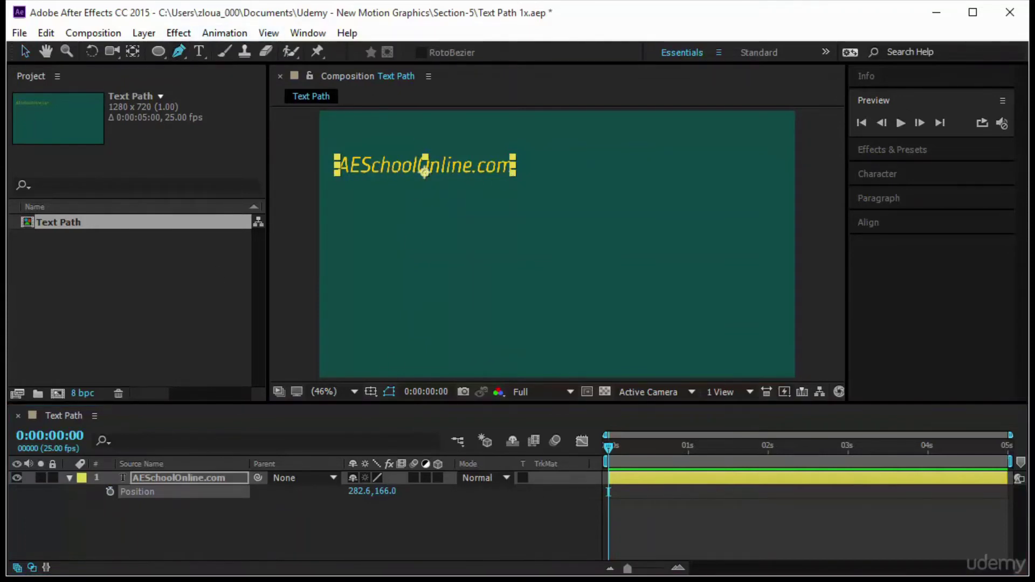
click(209, 480)
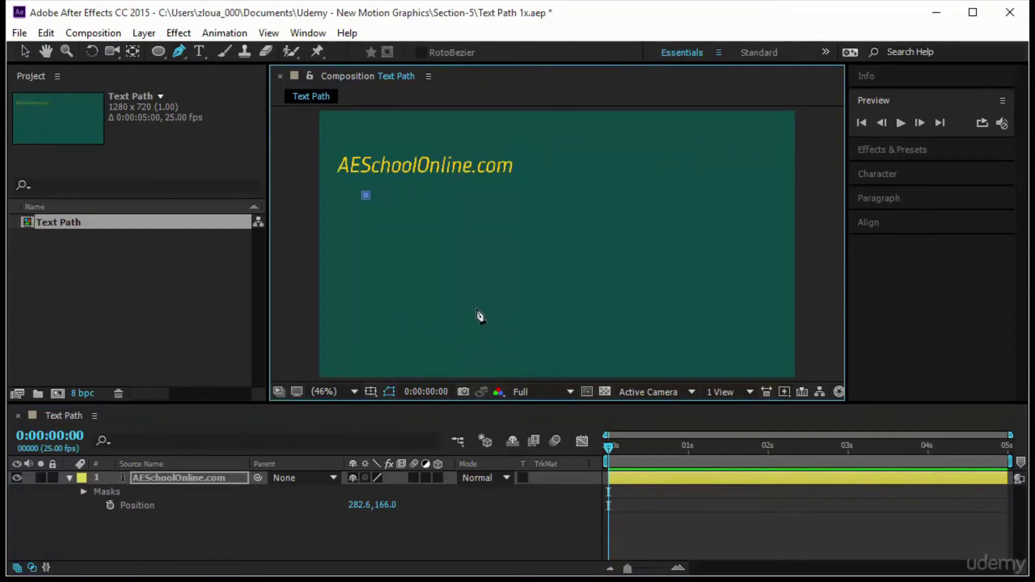
drag(473, 291, 530, 259)
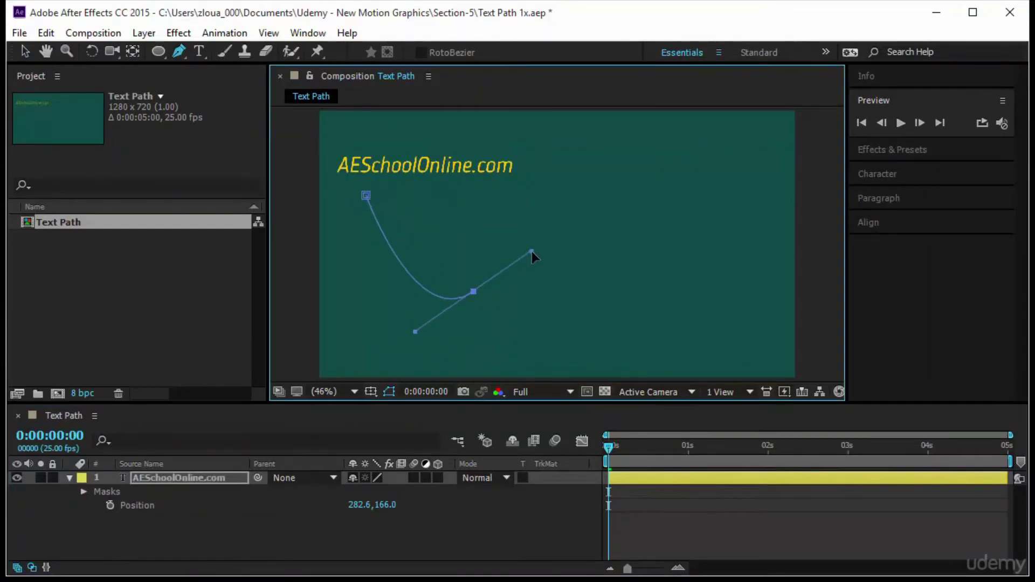
drag(546, 219, 614, 219)
drag(643, 290, 649, 306)
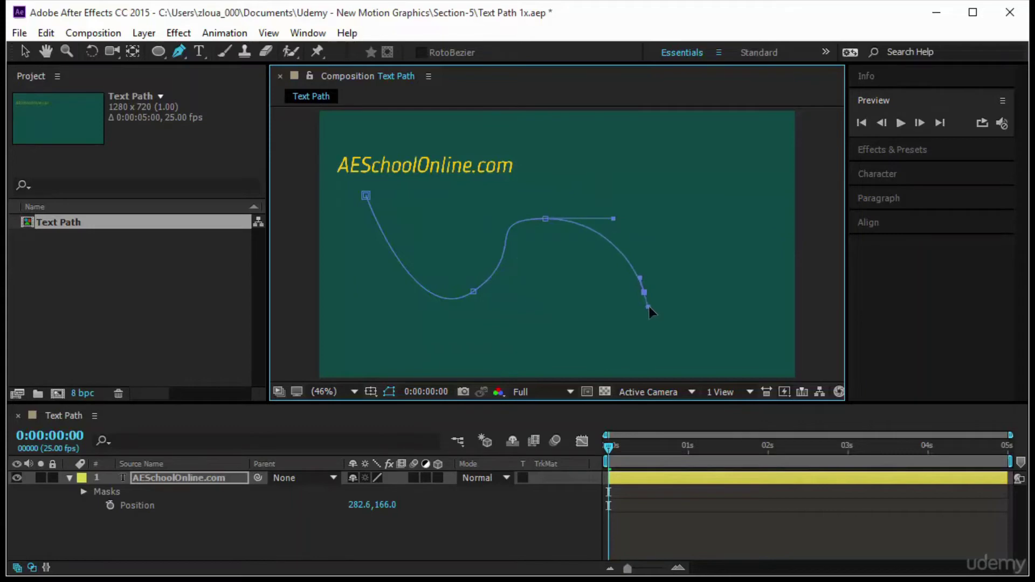
click(789, 292)
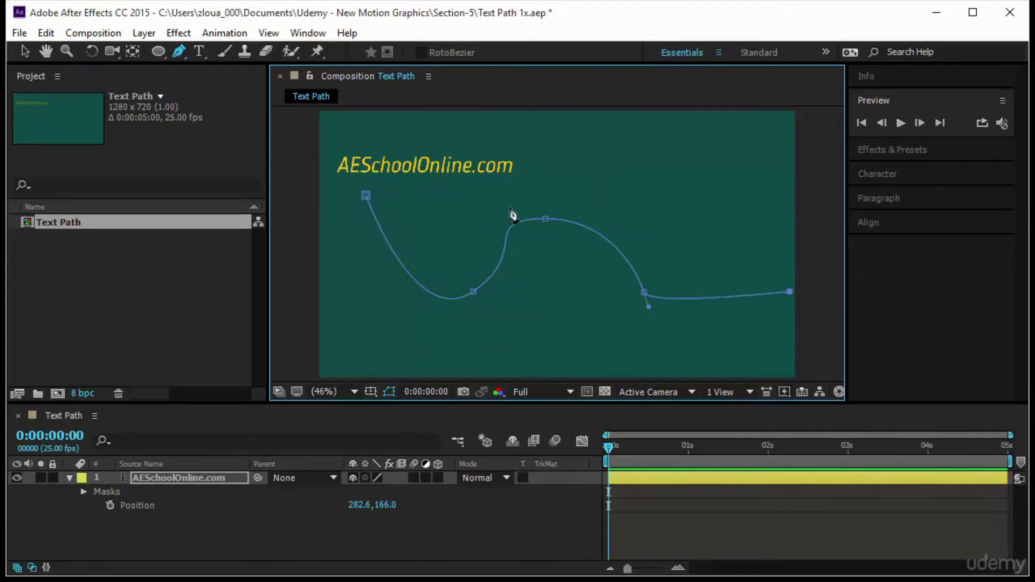
- Smooth the mask path by shifting its crest point, shortening the handle before it and moving the fourth point outward
drag(552, 218, 587, 224)
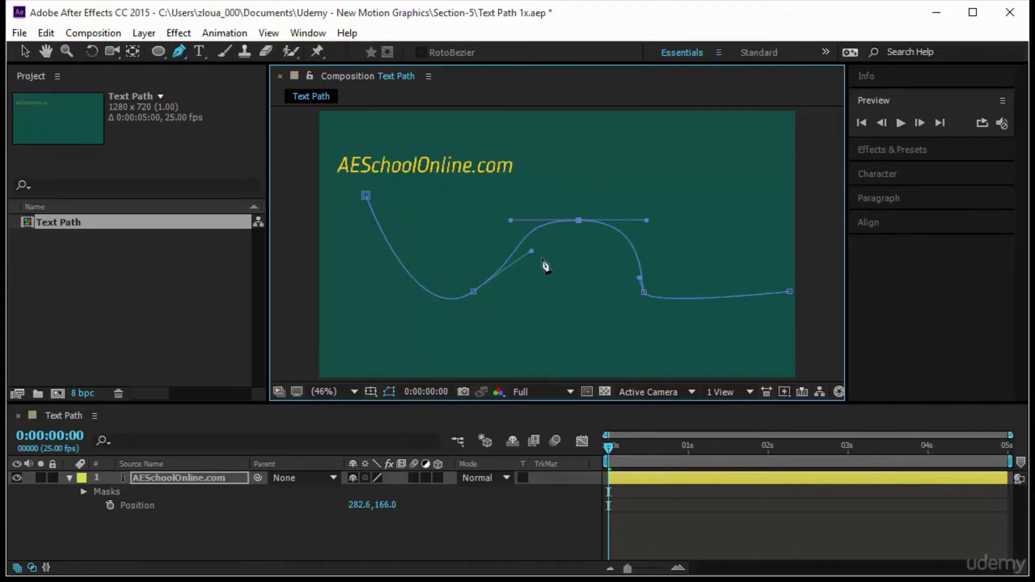
drag(531, 250, 518, 245)
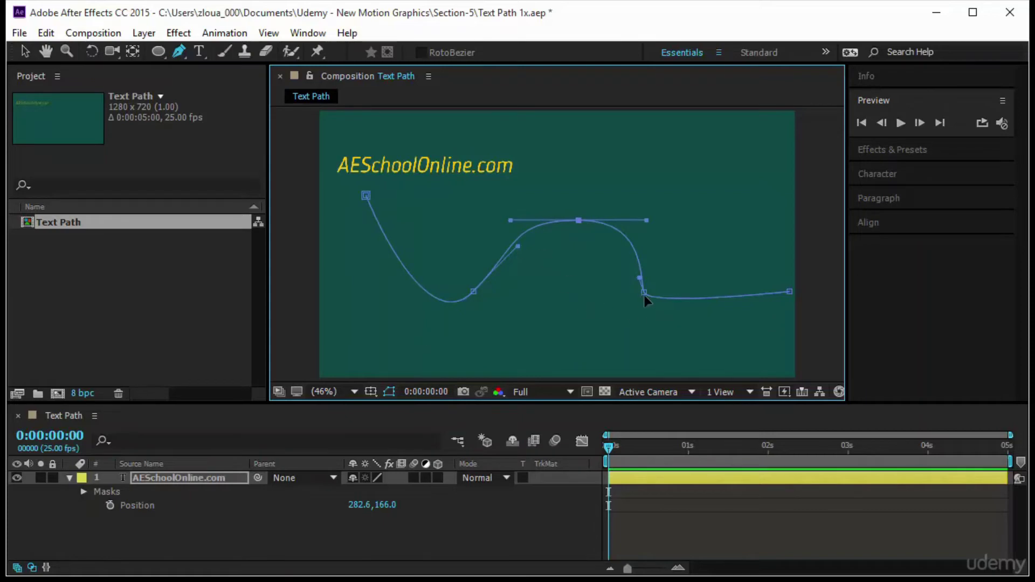
drag(644, 296, 650, 270)
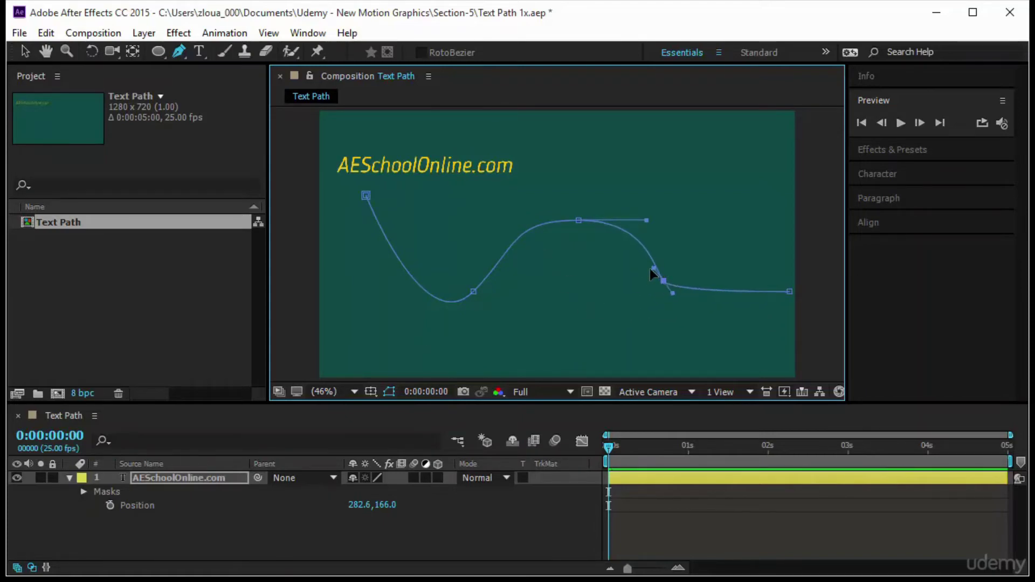
- Expand the text layer's Path Options and set its Path to Mask 1
click(103, 491)
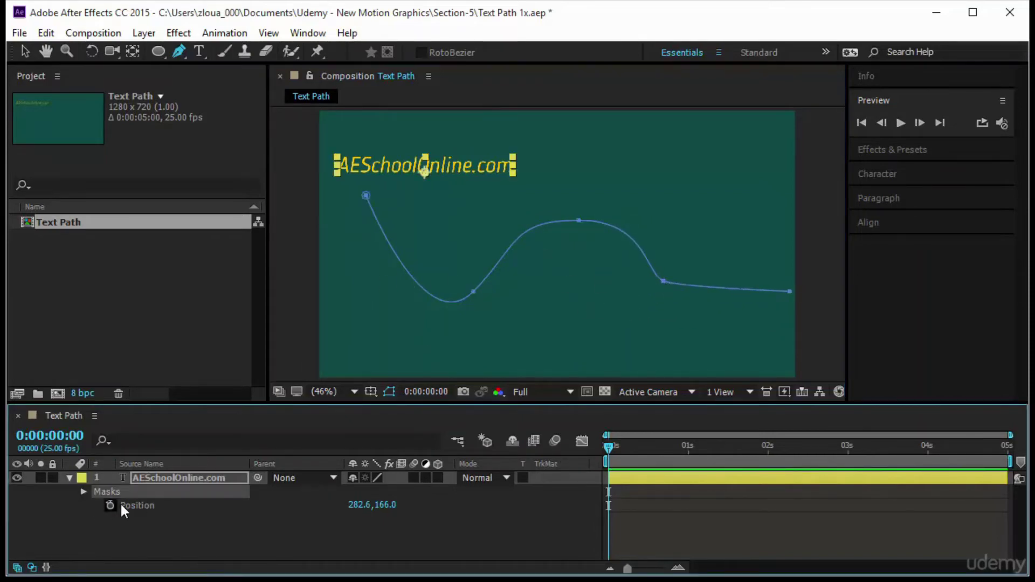
click(82, 492)
click(148, 479)
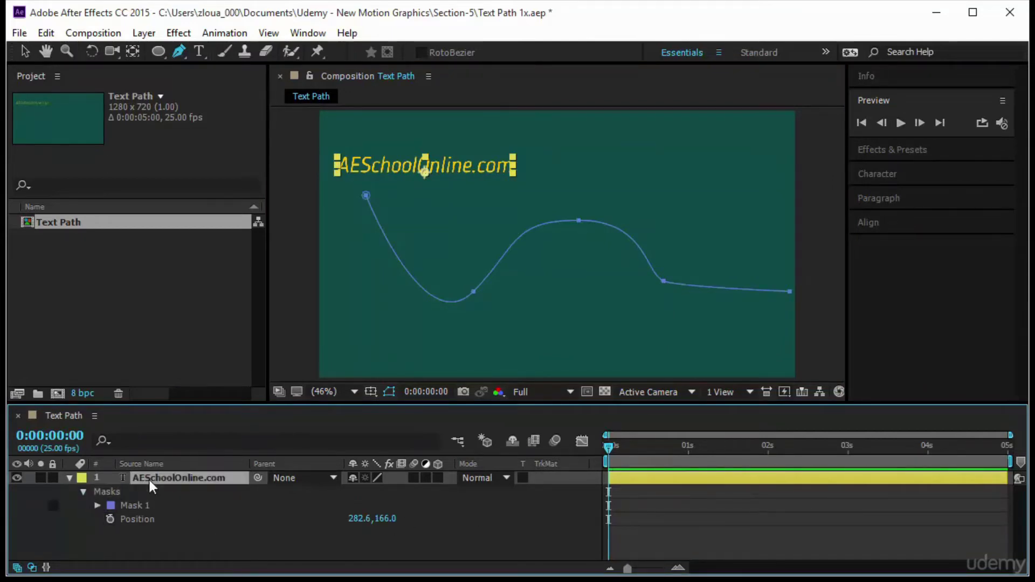
click(69, 477)
click(69, 477)
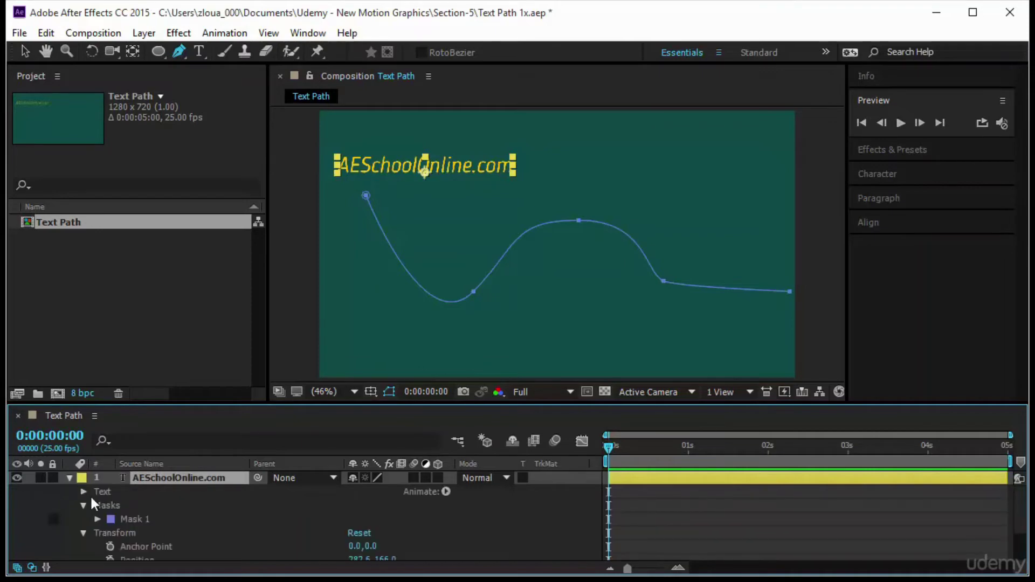
click(84, 492)
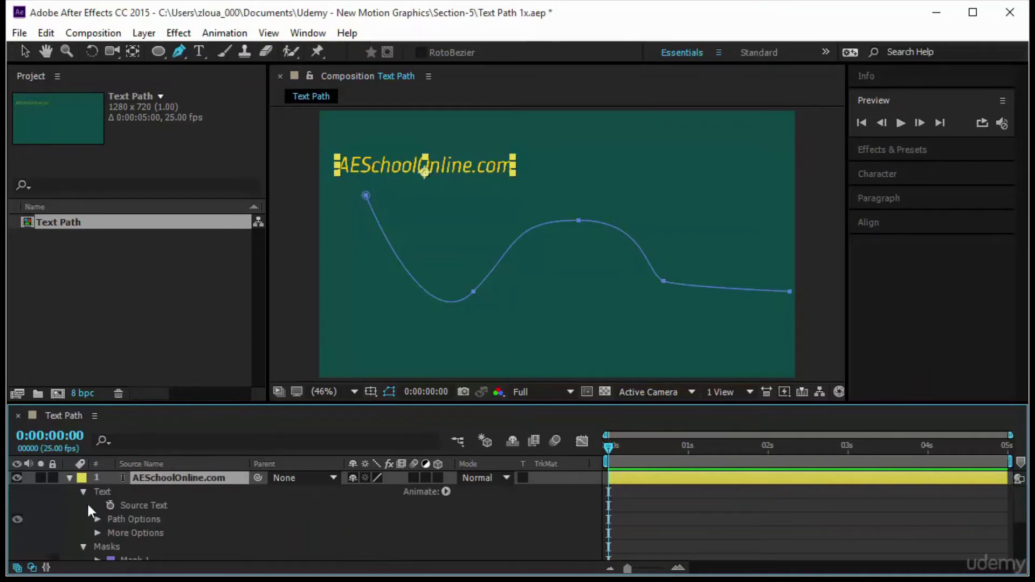
click(143, 508)
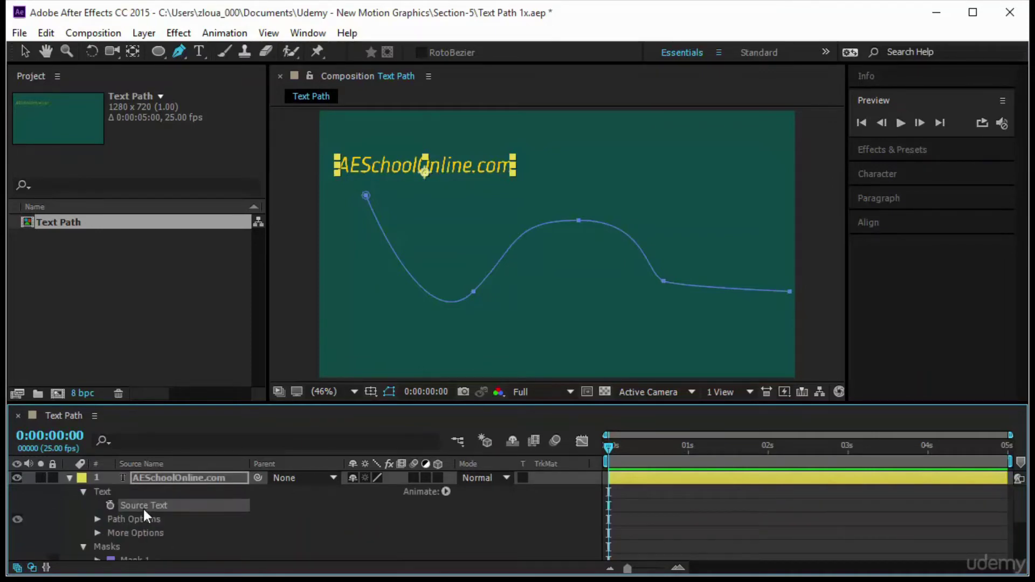
click(97, 519)
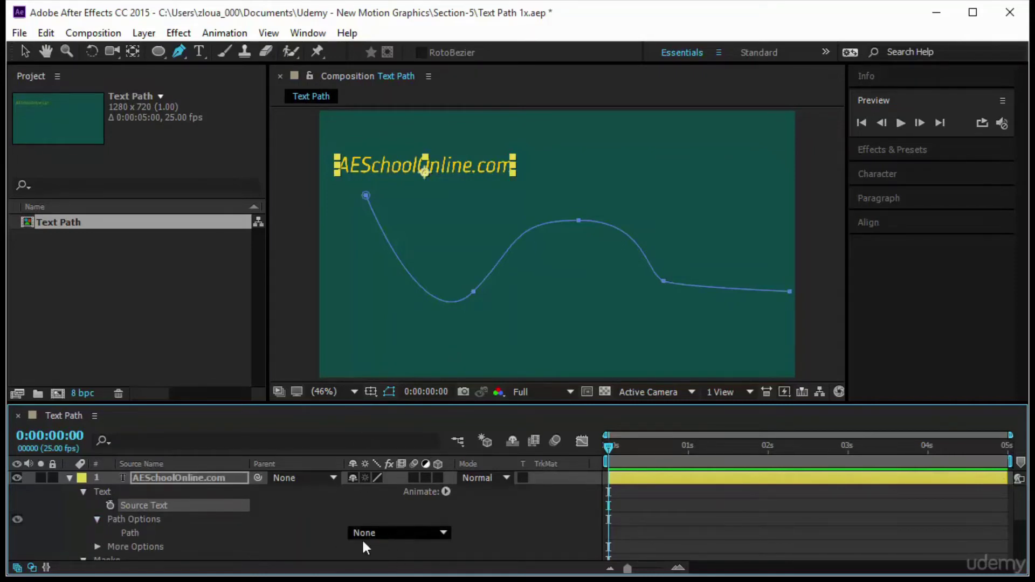
scroll(342, 538, down, 3)
scroll(323, 544, up, 3)
click(377, 537)
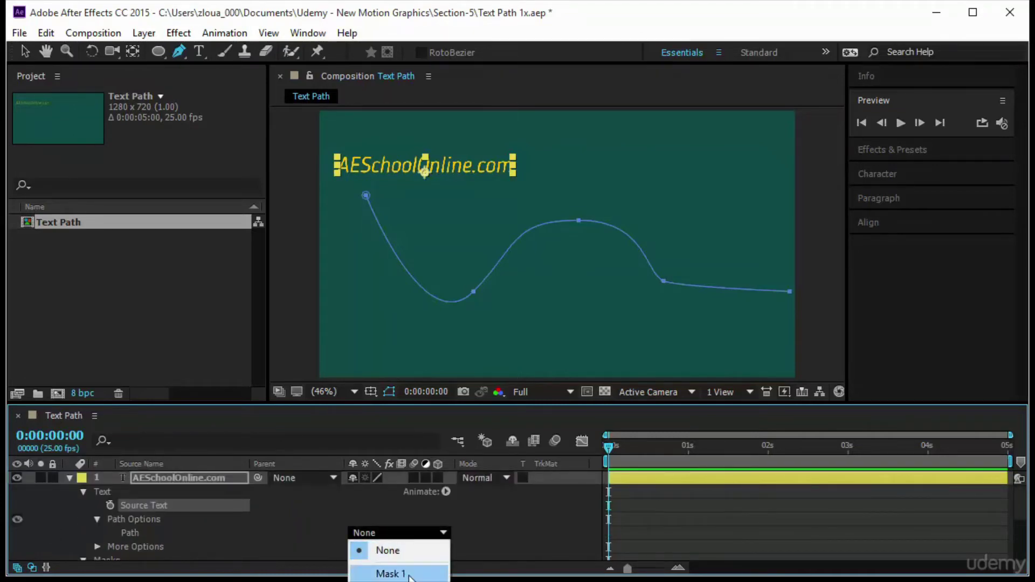
click(408, 574)
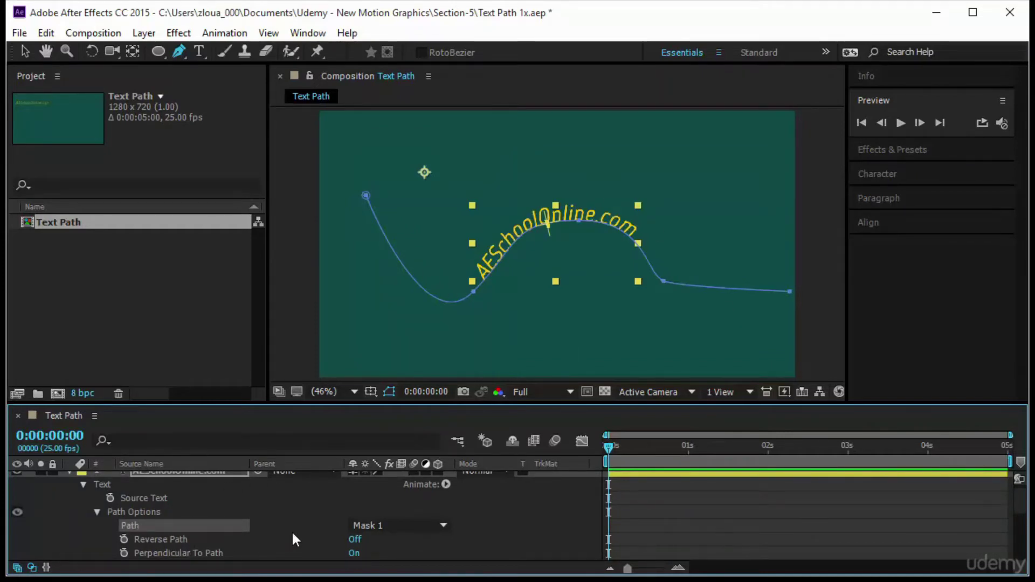
- Make room for the path settings and try Reverse Path on the text, restoring it to Off
scroll(322, 512, down, 1)
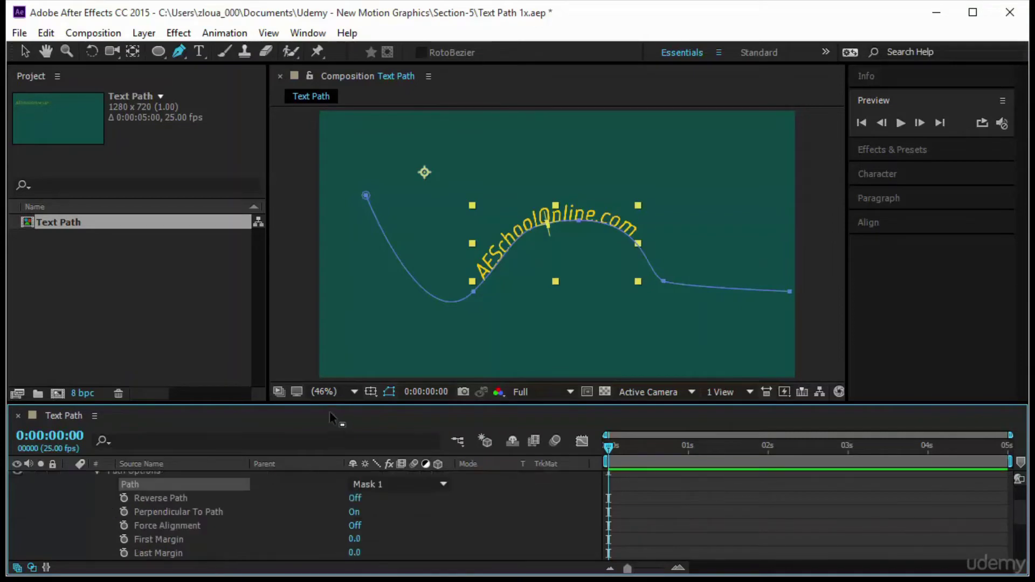
drag(332, 402, 329, 354)
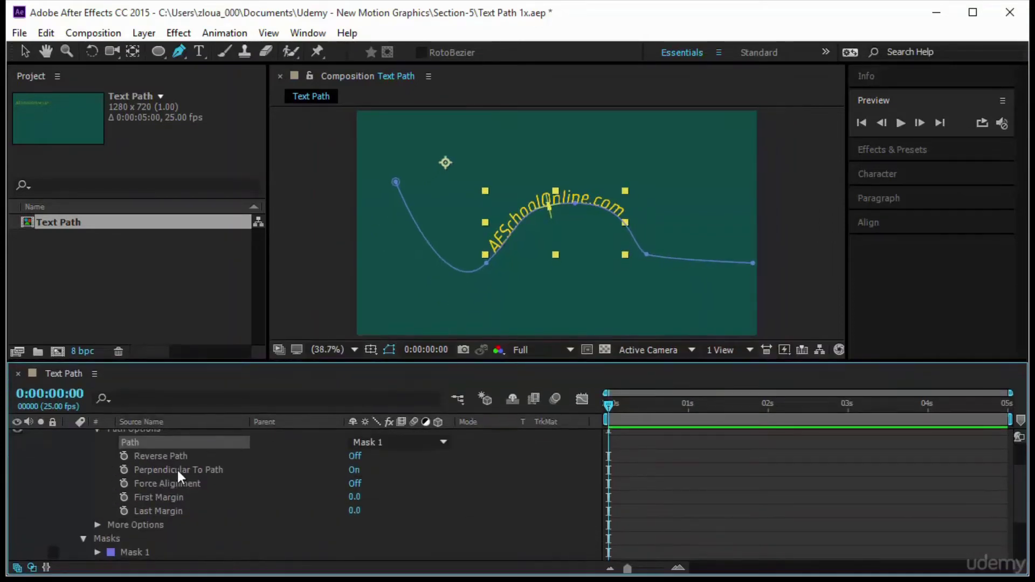
click(356, 458)
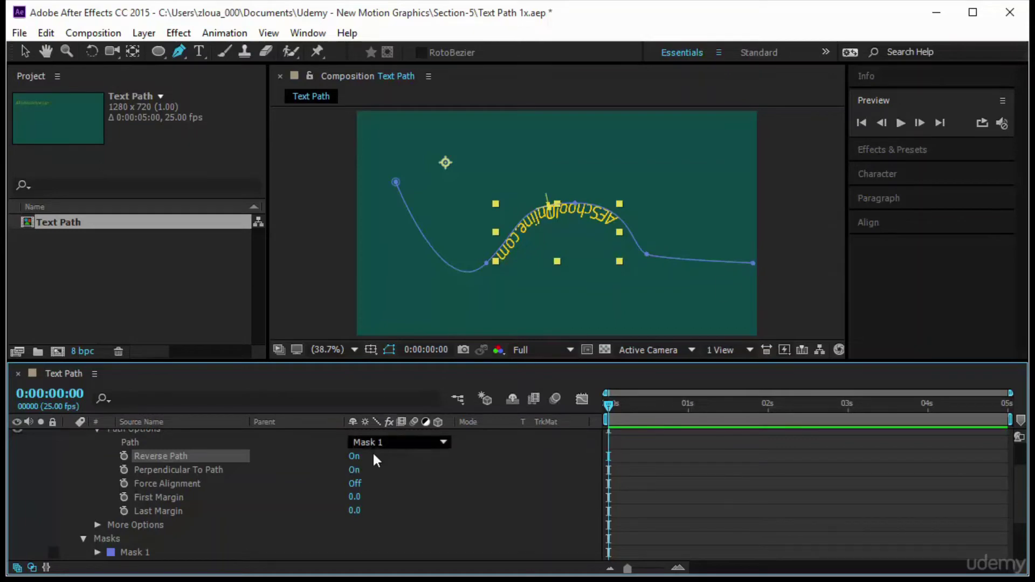
click(354, 456)
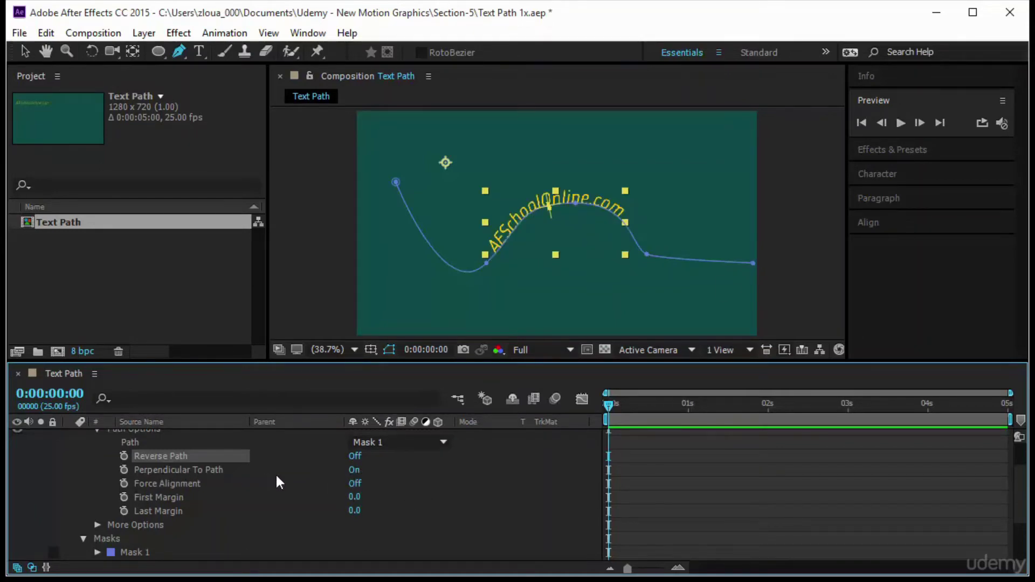
- Try Perpendicular To Path switched off, inspect the letters at 100% zoom, and switch the option back on
click(354, 469)
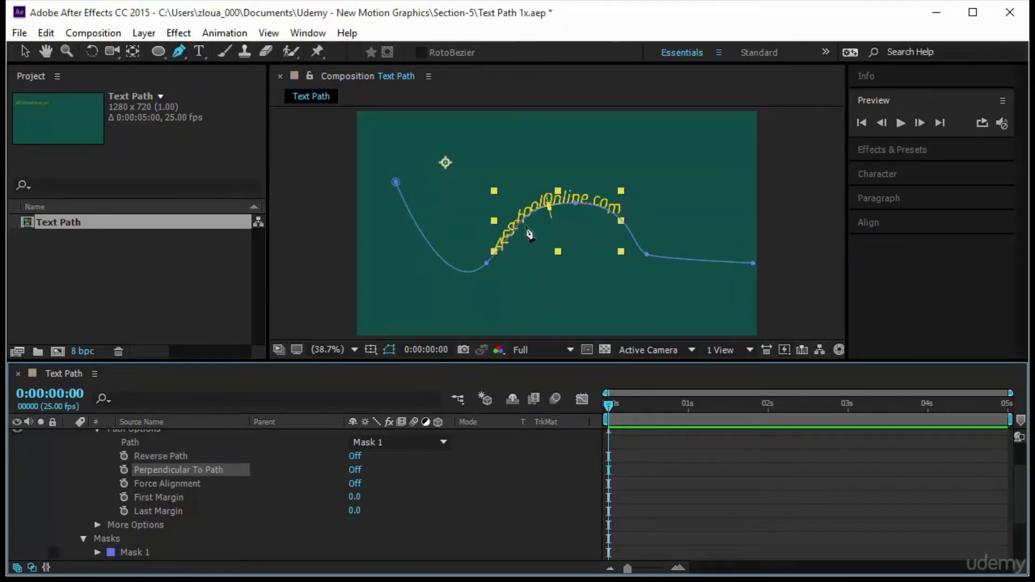
scroll(559, 227, up, 3)
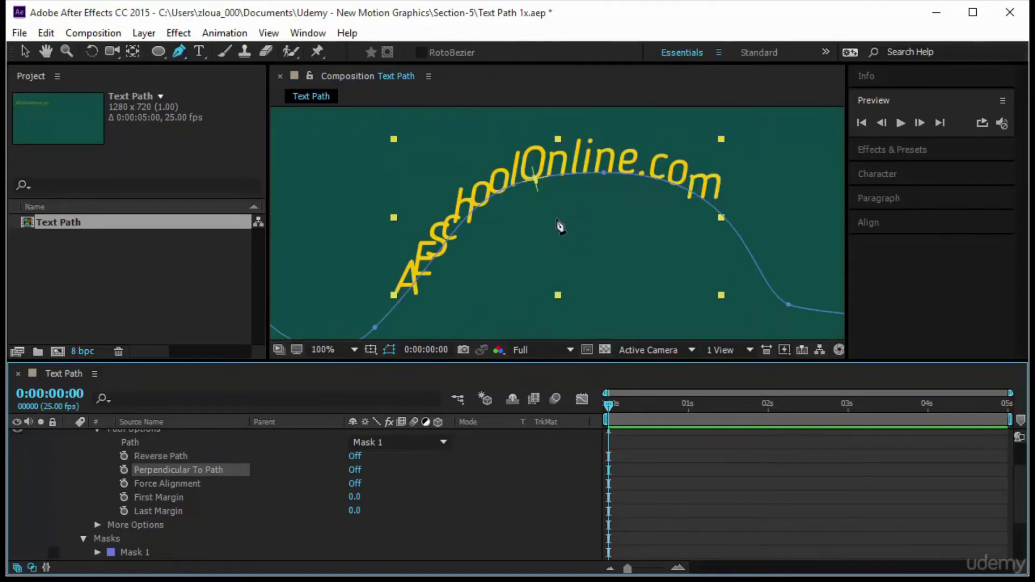
click(330, 348)
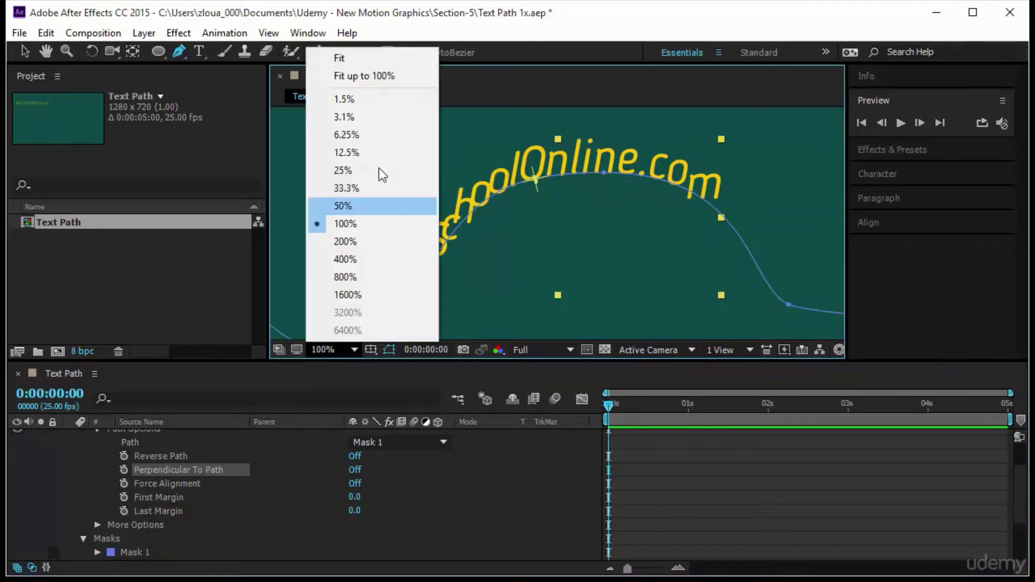
click(376, 76)
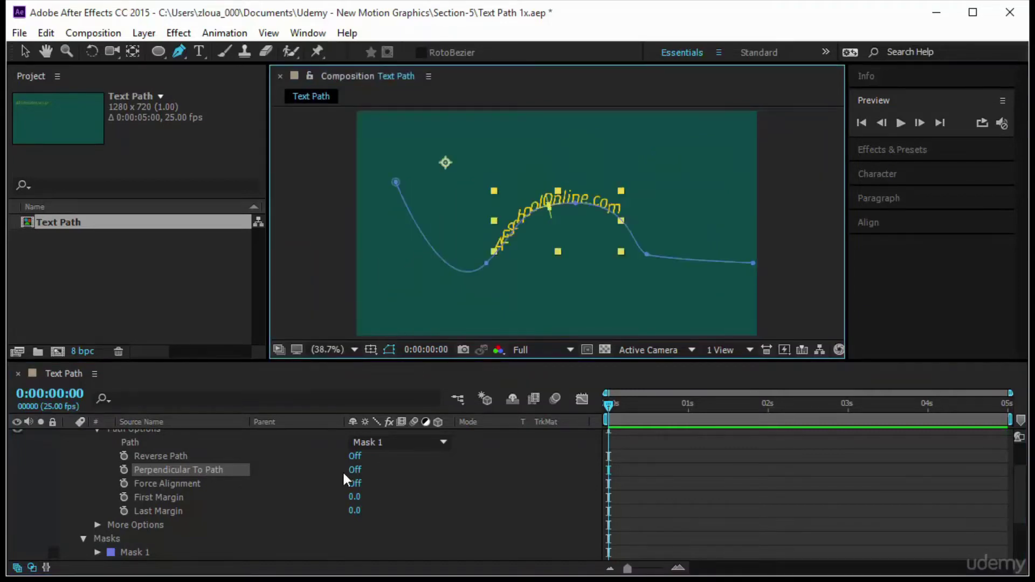
click(351, 470)
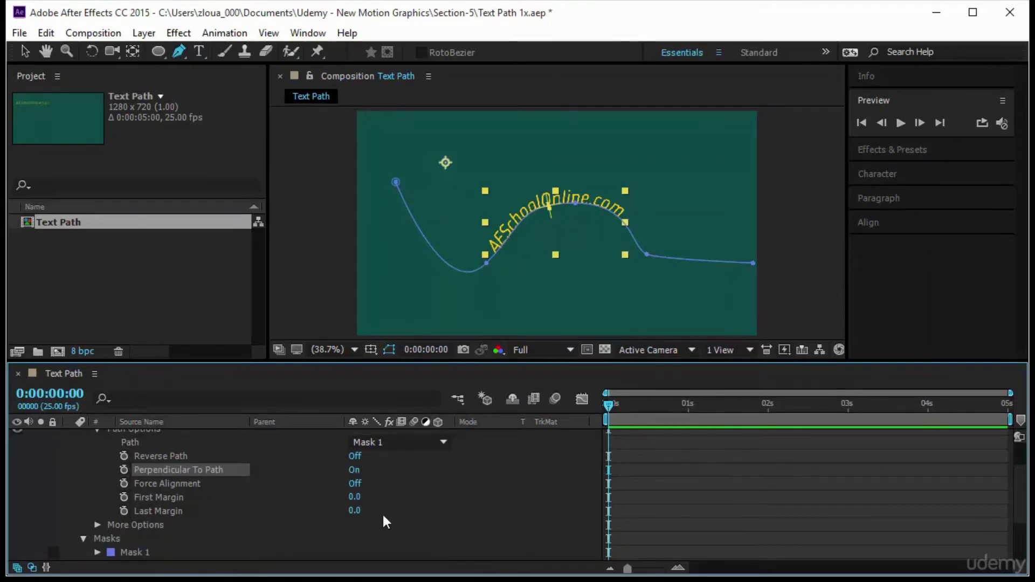
- Set the First Margin of the text path to 216 to shift the text along the curve
drag(375, 498, 428, 523)
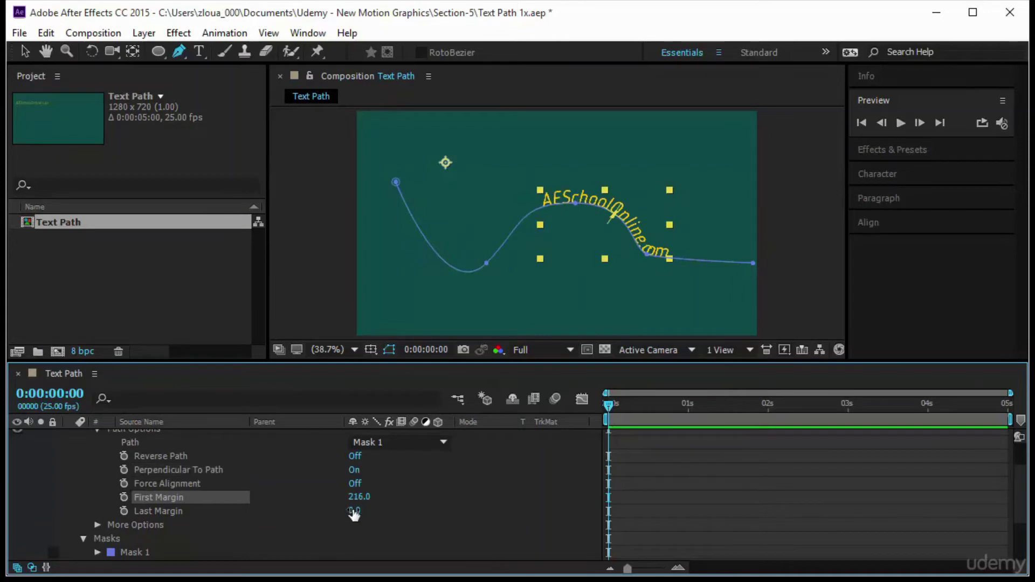
- Try a Last Margin of 37 on the text path, restoring it to 0
drag(348, 510, 414, 533)
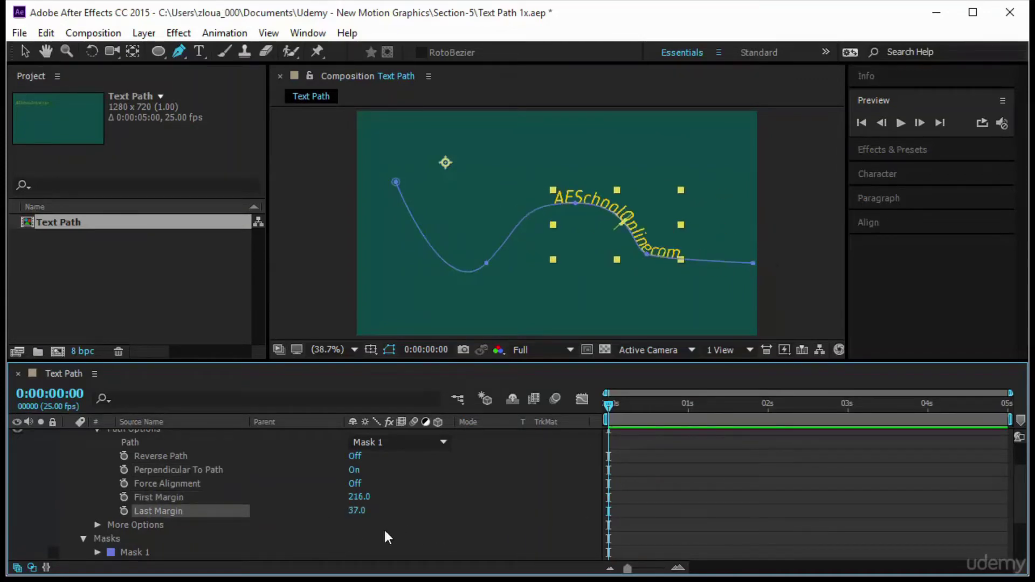
click(357, 510)
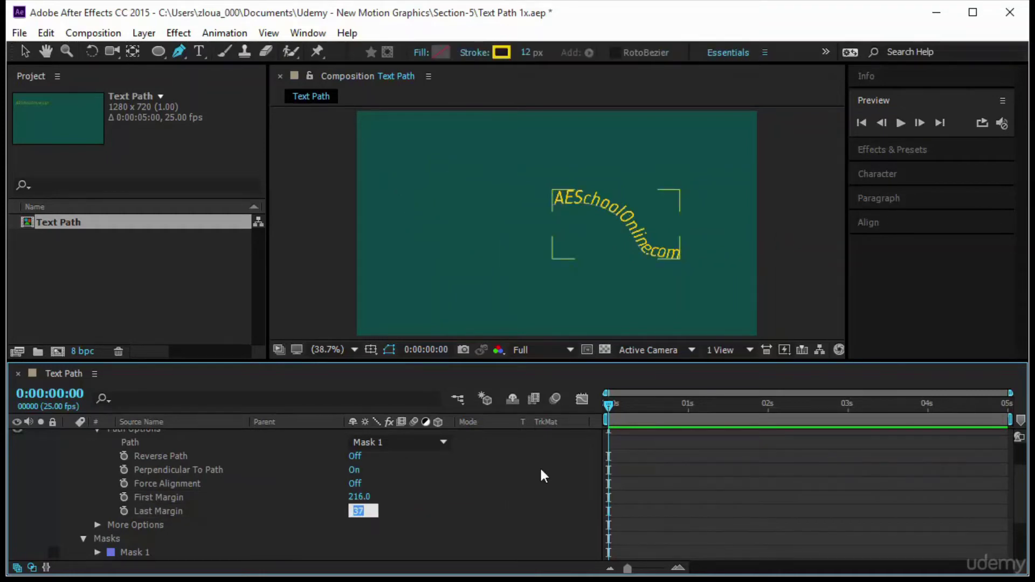
text(0)
key(Return)
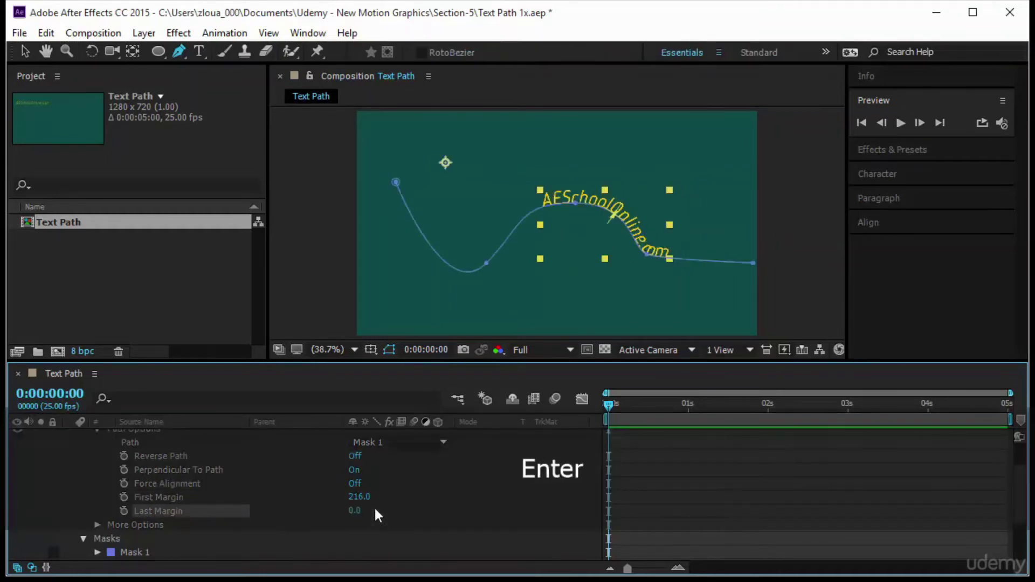
- Animate the text path's First Margin with keyframes of -1214 at 0:00:00:00 and 476 at 0:00:01:24
drag(366, 499, 265, 515)
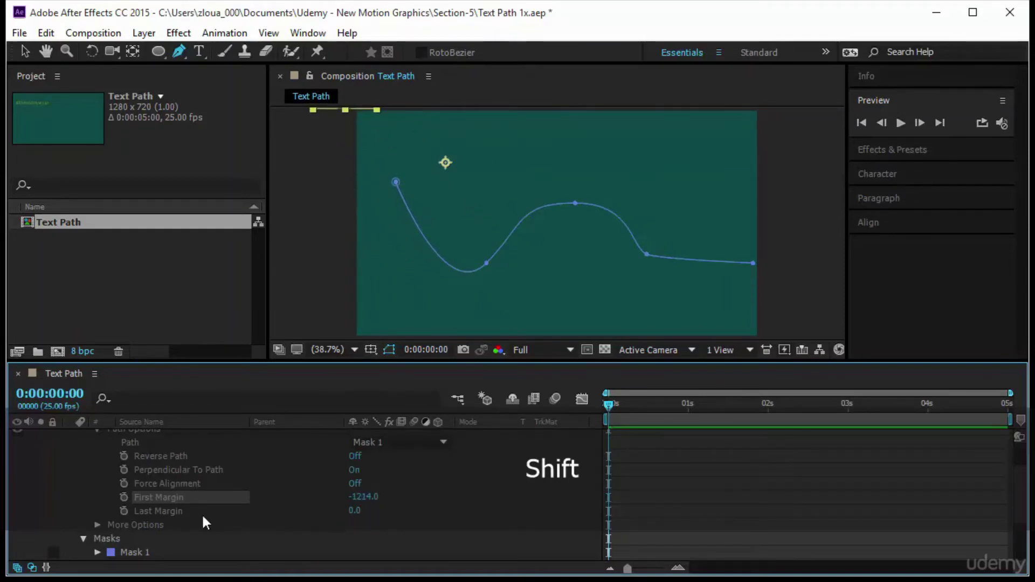
click(123, 497)
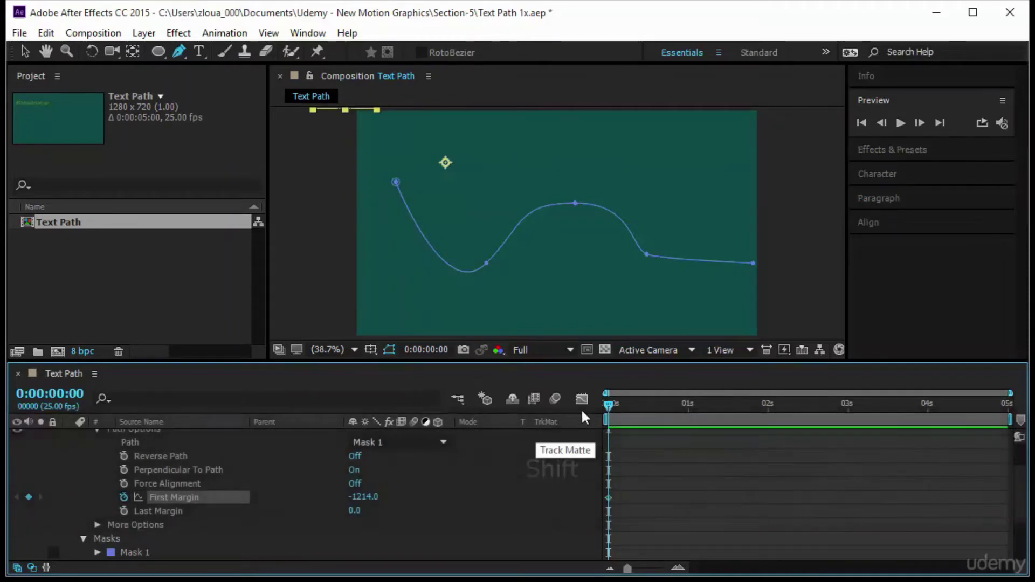
drag(608, 404, 710, 404)
drag(756, 428, 764, 425)
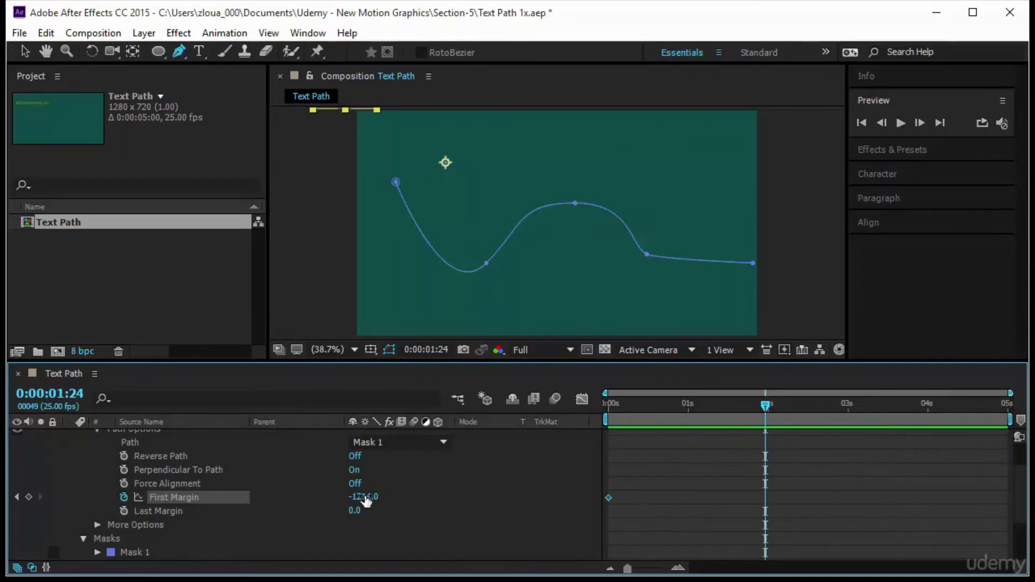
drag(366, 502, 519, 513)
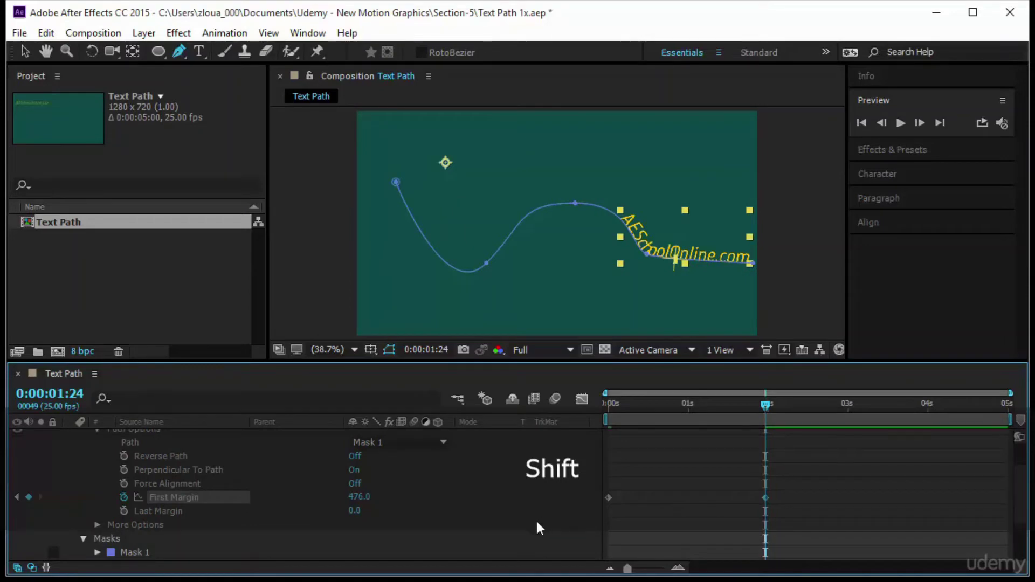
- Reshape Mask 1 by shifting its last bend, its peak and its valley point leftward along the composition
key(v)
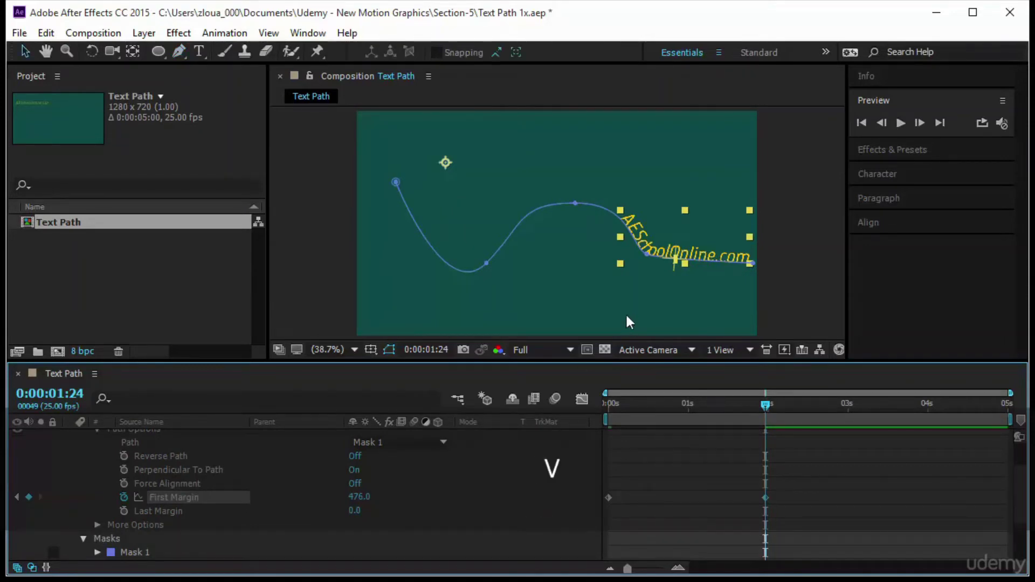
click(646, 254)
drag(646, 254, 558, 277)
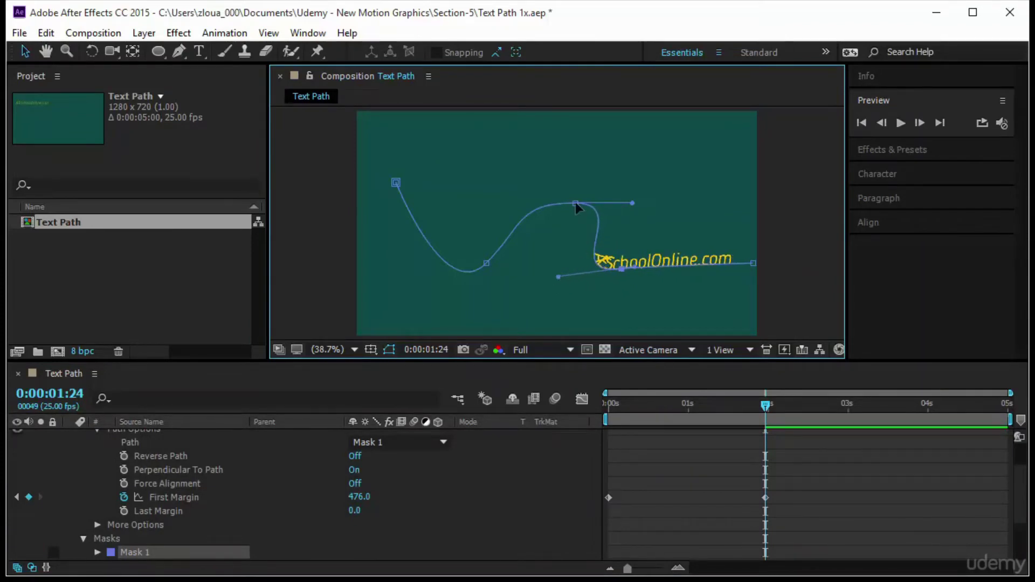
drag(575, 202, 464, 280)
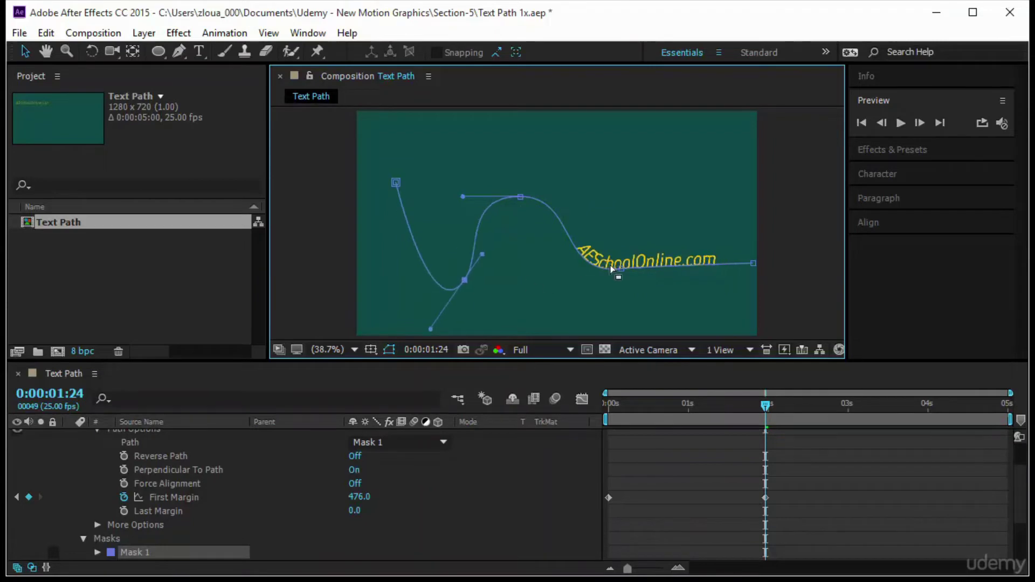
- Set the First Margin keyframe at 0:00:01:24 to 591 and lower the mask's end point slightly to level the final stretch
drag(362, 498, 457, 504)
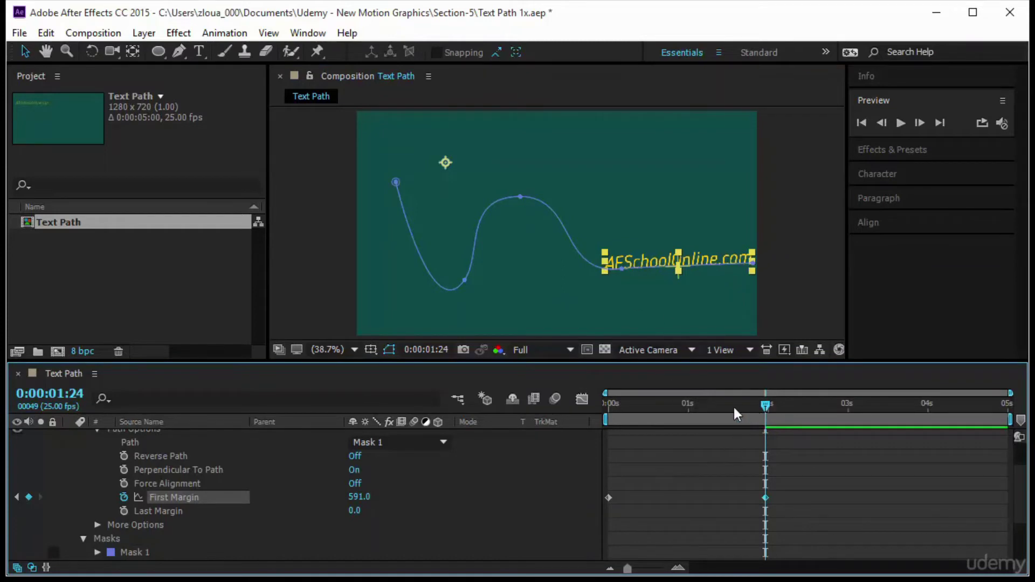
drag(734, 408, 713, 405)
drag(754, 264, 754, 267)
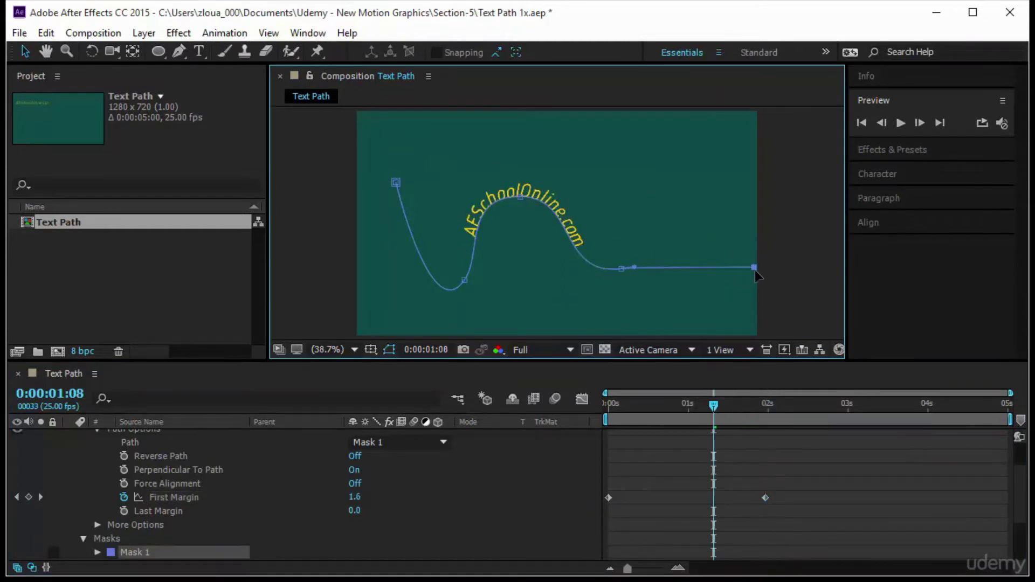
- Check the text's end position just after two seconds and set the First Margin keyframe at 0:00:00:00 to -1294
drag(710, 404, 774, 405)
drag(732, 461, 796, 518)
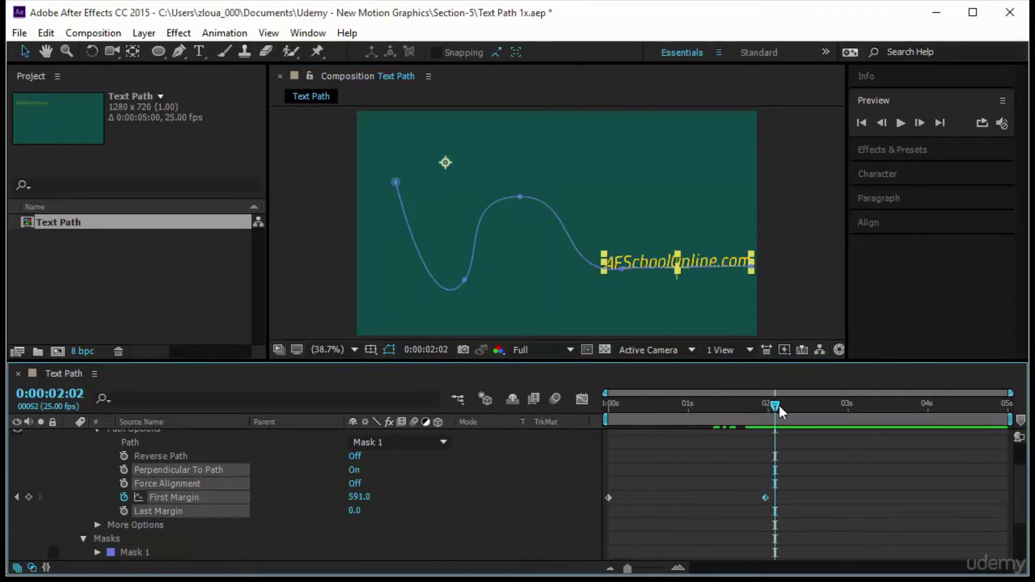
key(Home)
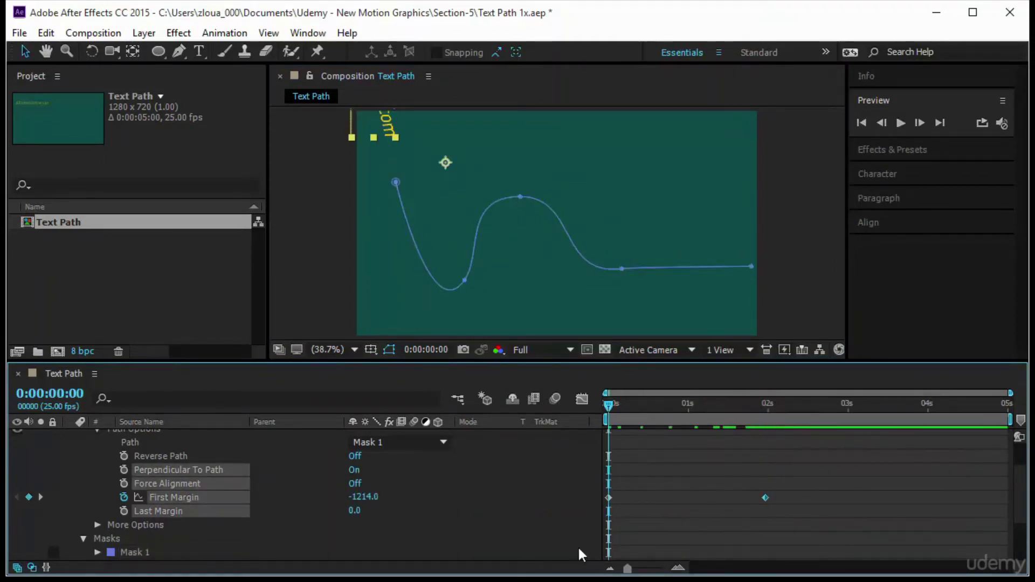
drag(358, 497, 353, 496)
- Play and scrub the text animation along the path, and look over the layer's path settings
click(902, 122)
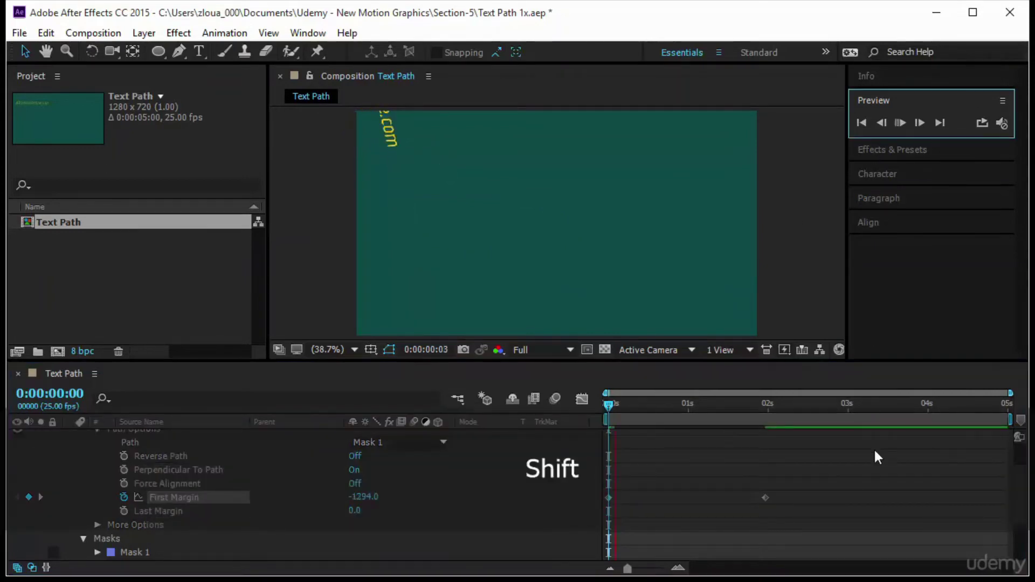
click(839, 433)
drag(789, 407, 574, 421)
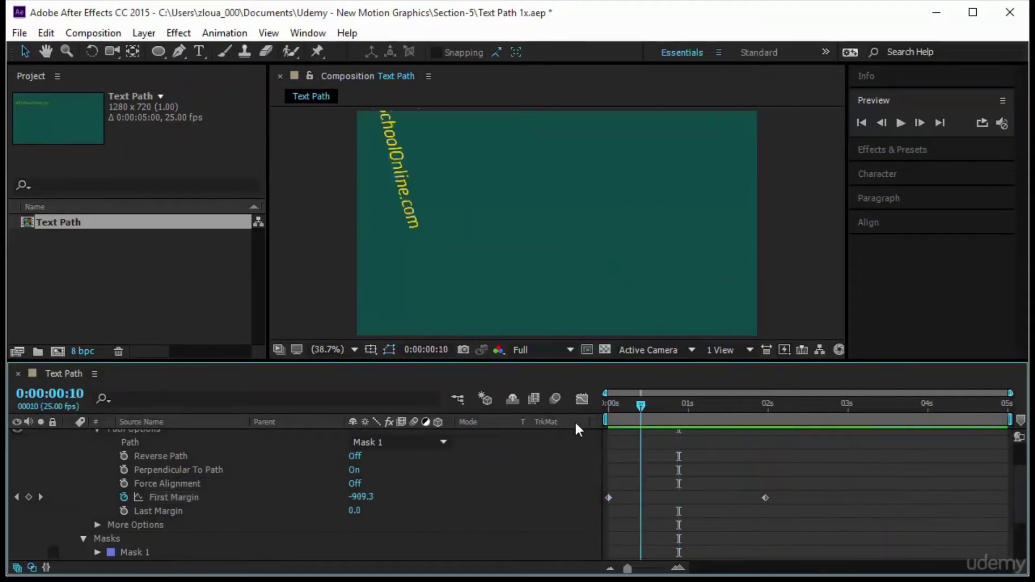
click(901, 123)
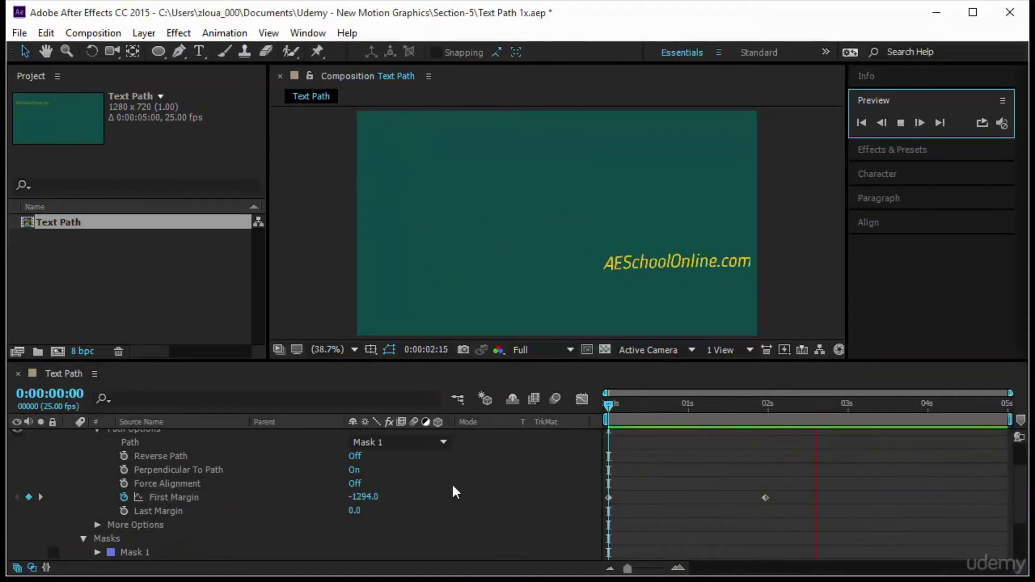
scroll(318, 514, up, 1)
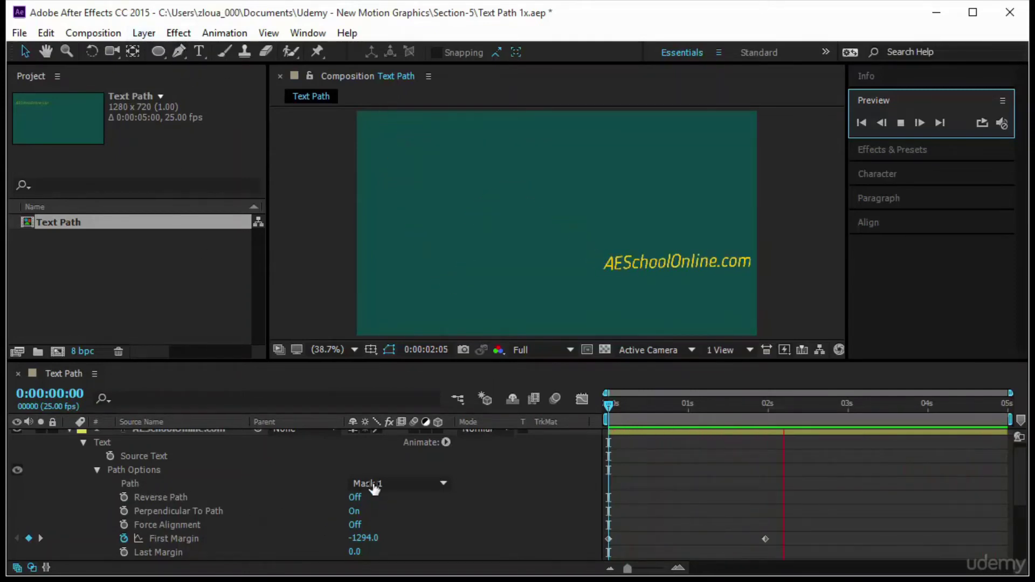
scroll(380, 494, down, 4)
scroll(381, 494, up, 4)
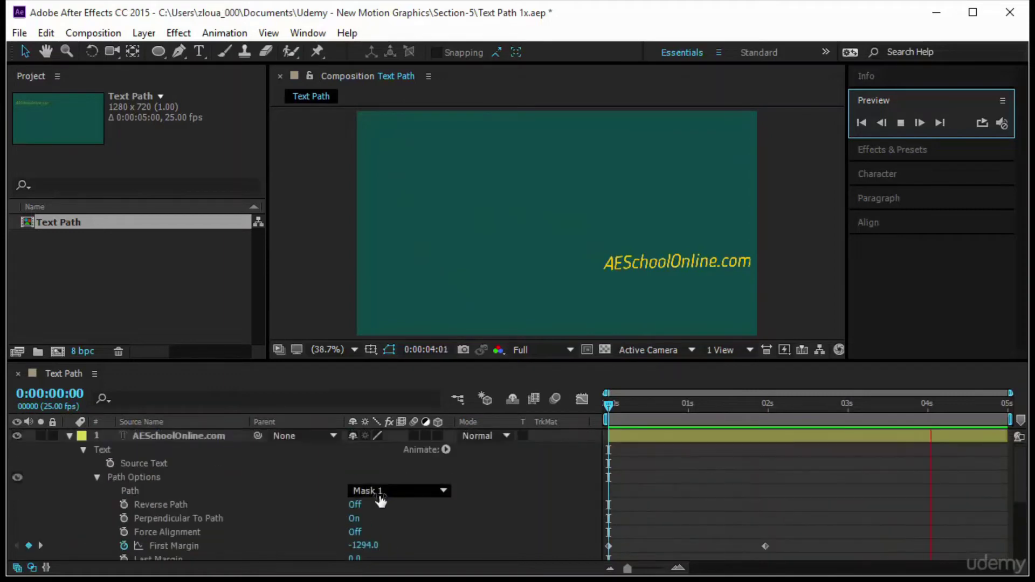
key(space)
key(space)
scroll(219, 497, down, 3)
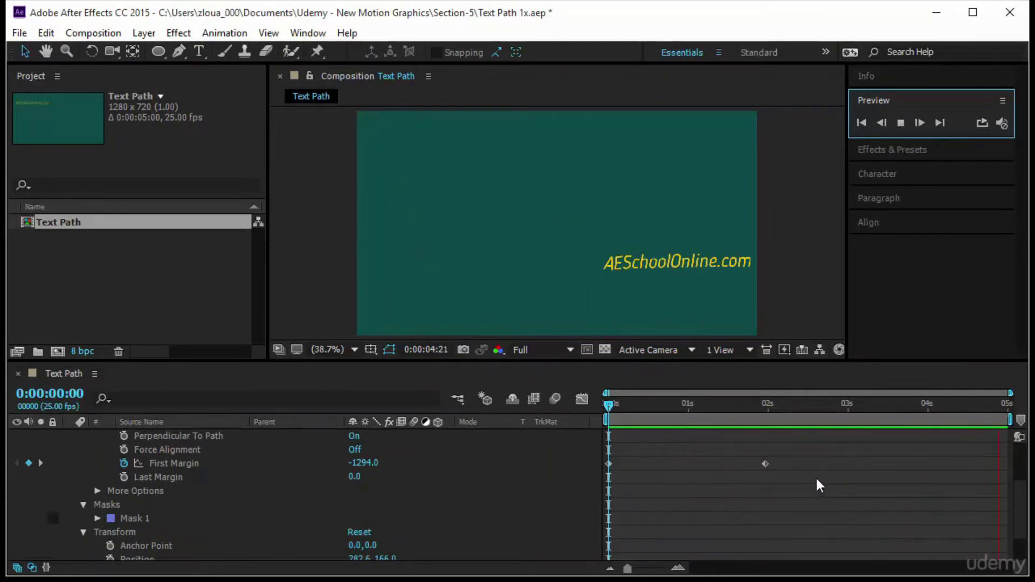
- Delete Mask 1 from the text layer and stop the preview at 0:00:00:00
drag(816, 476, 588, 456)
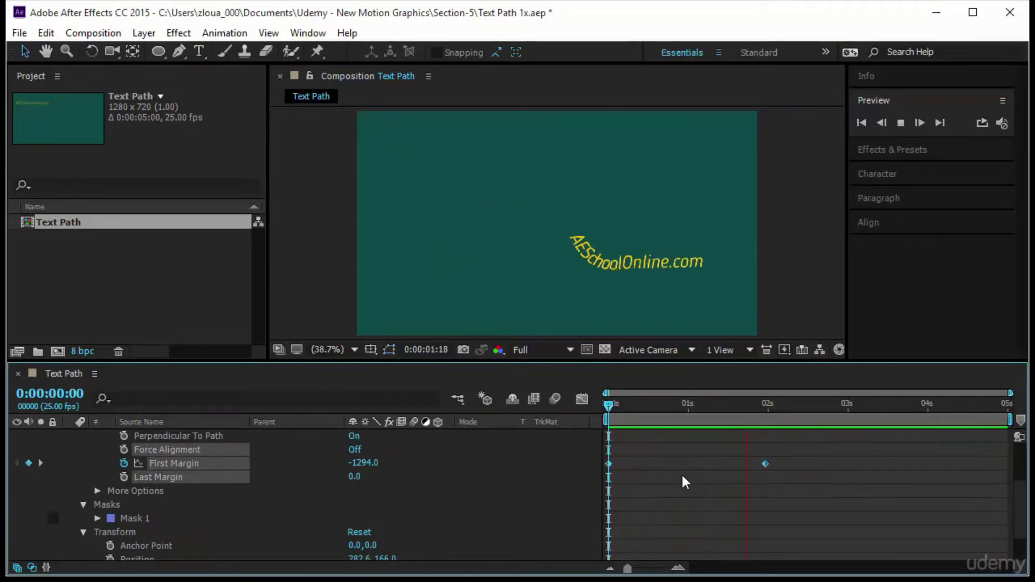
click(175, 501)
key(Delete)
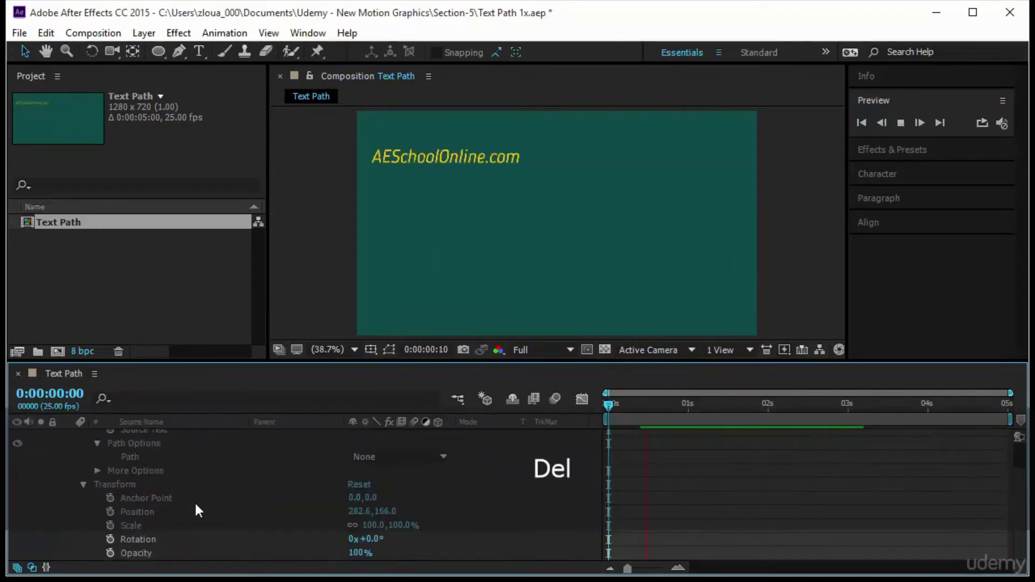
click(610, 406)
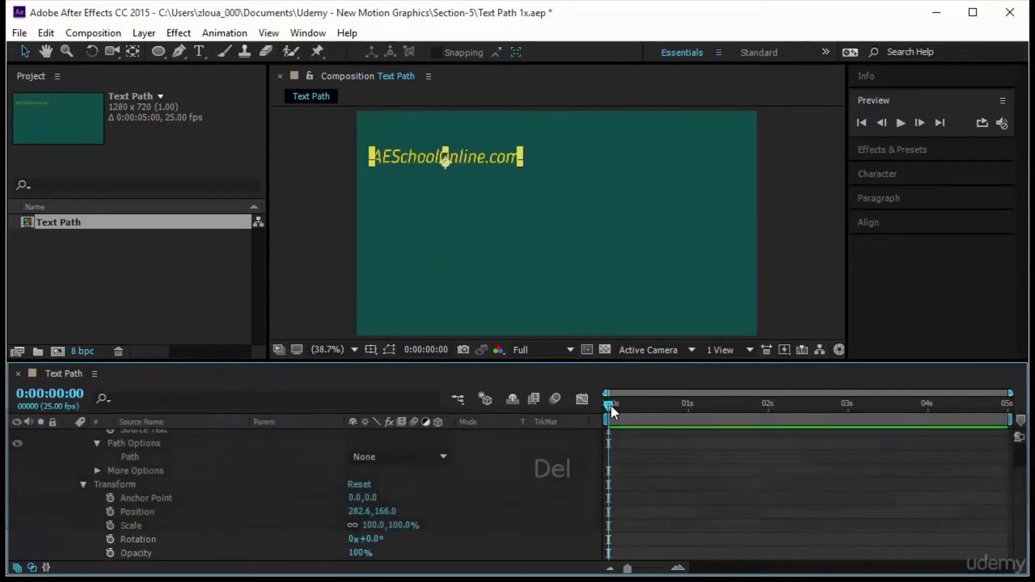
- Draw a new mask path with the Pen tool, curving down from below the text's start and running level to the right edge
scroll(615, 411, up, 2)
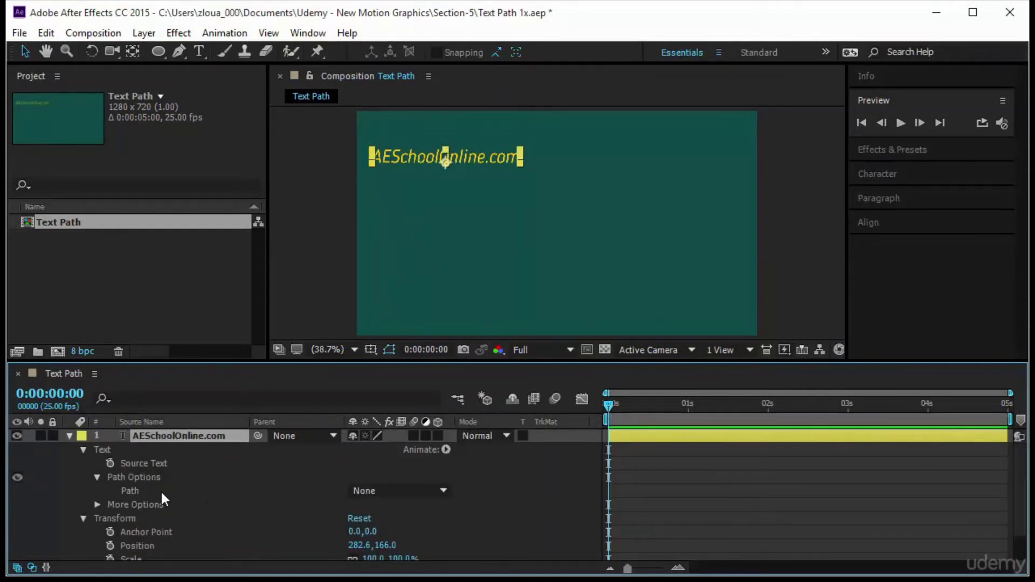
click(153, 51)
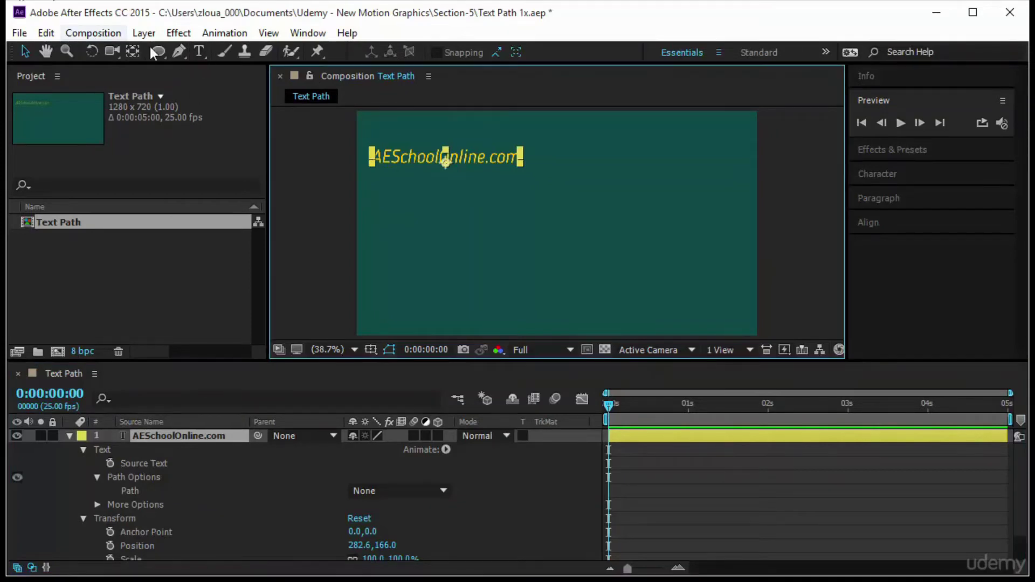
click(179, 51)
click(382, 187)
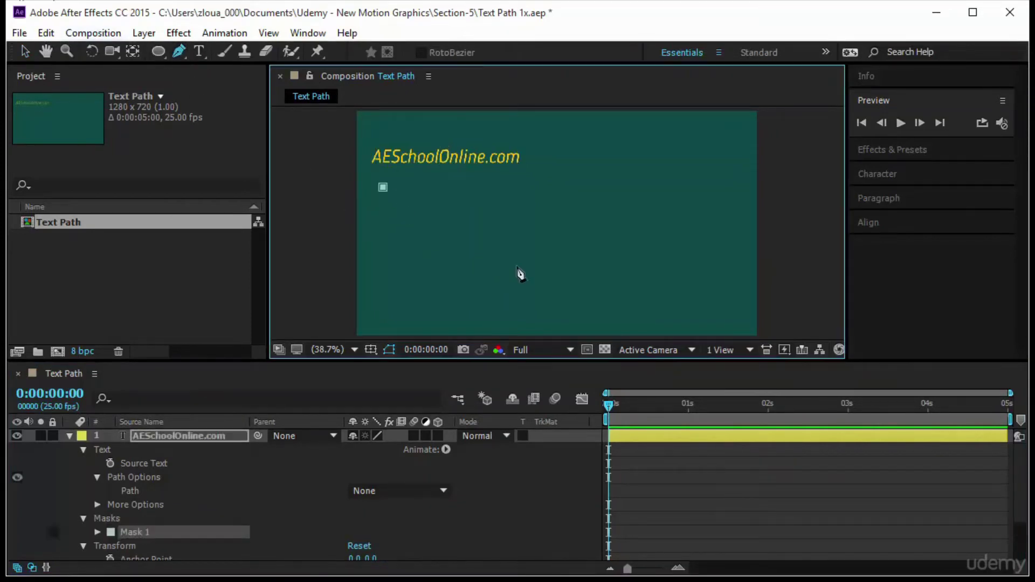
drag(541, 273, 556, 276)
drag(584, 273, 594, 274)
key(shift)
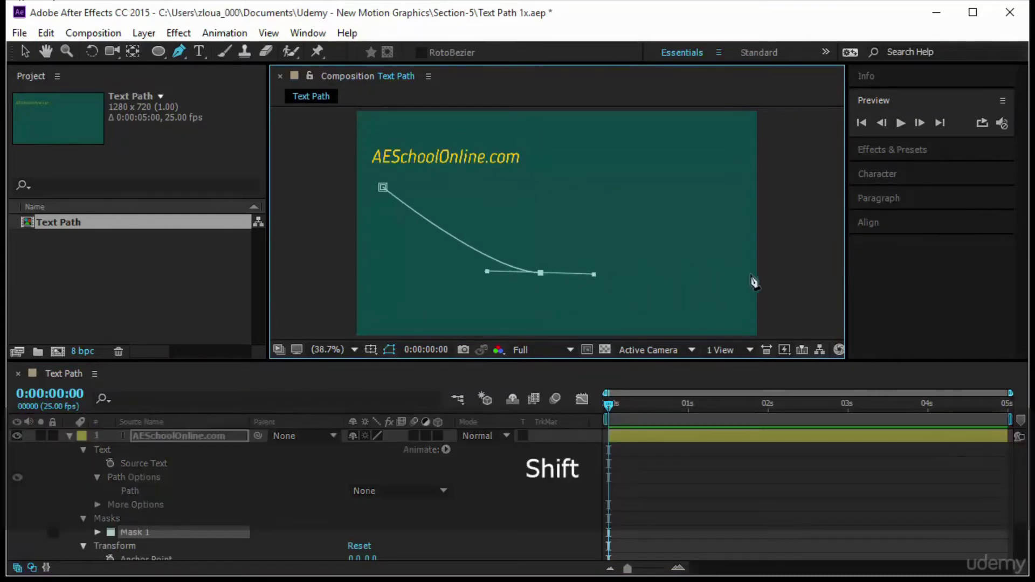
shift+click(748, 273)
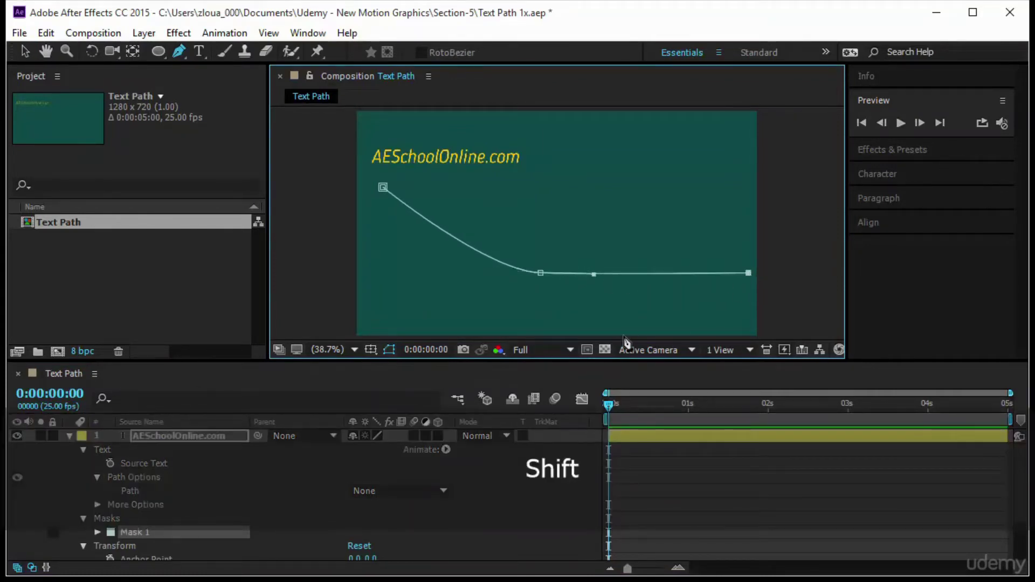
- Set the text's Path to Mask 1 and turn Force Alignment on
click(413, 481)
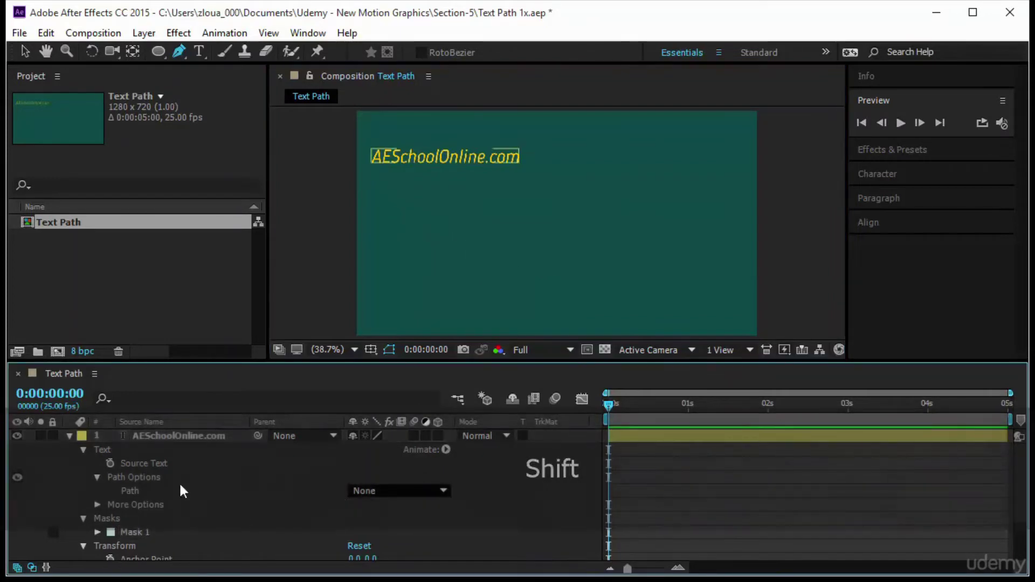
click(402, 492)
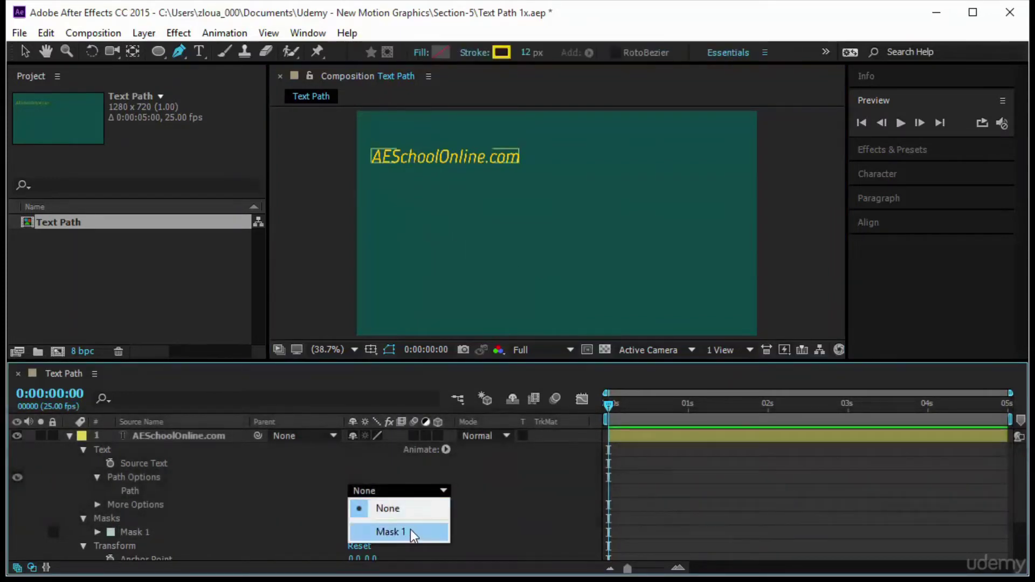
click(409, 529)
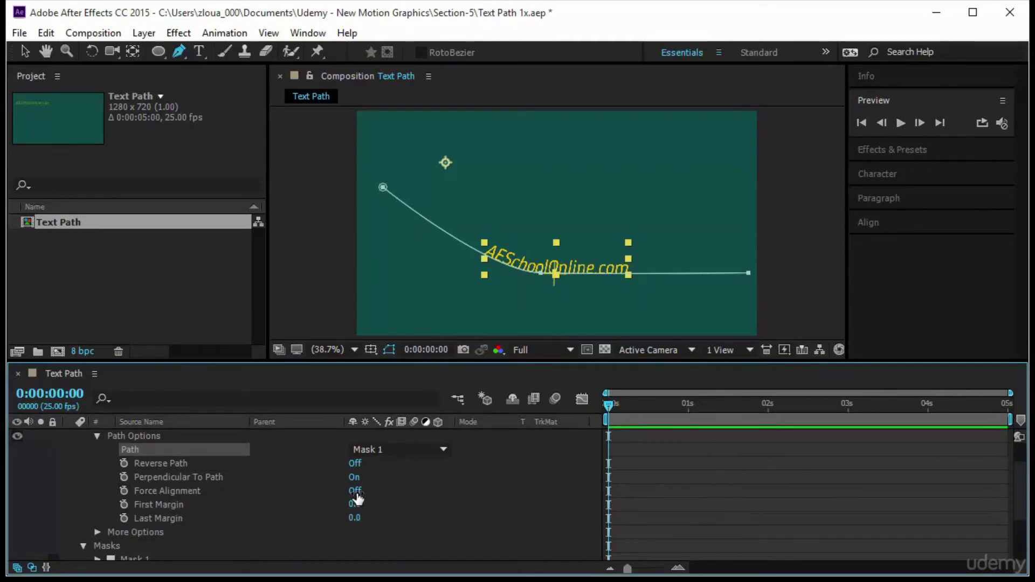
click(355, 491)
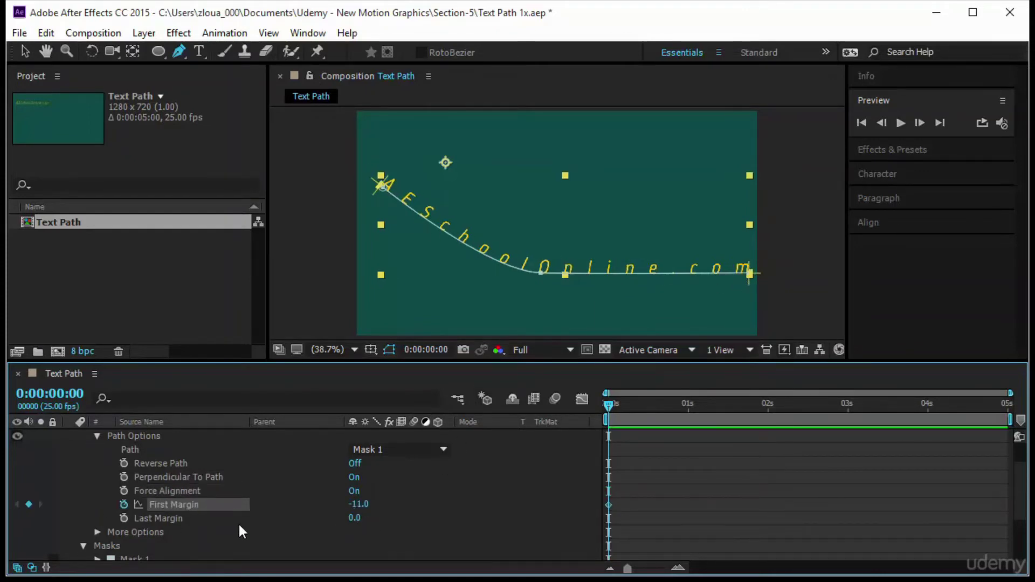
- Undo the last First Margin change, and keyframe Last Margin at 0:00:00:00 with a value of -1209
key(ctrl+z)
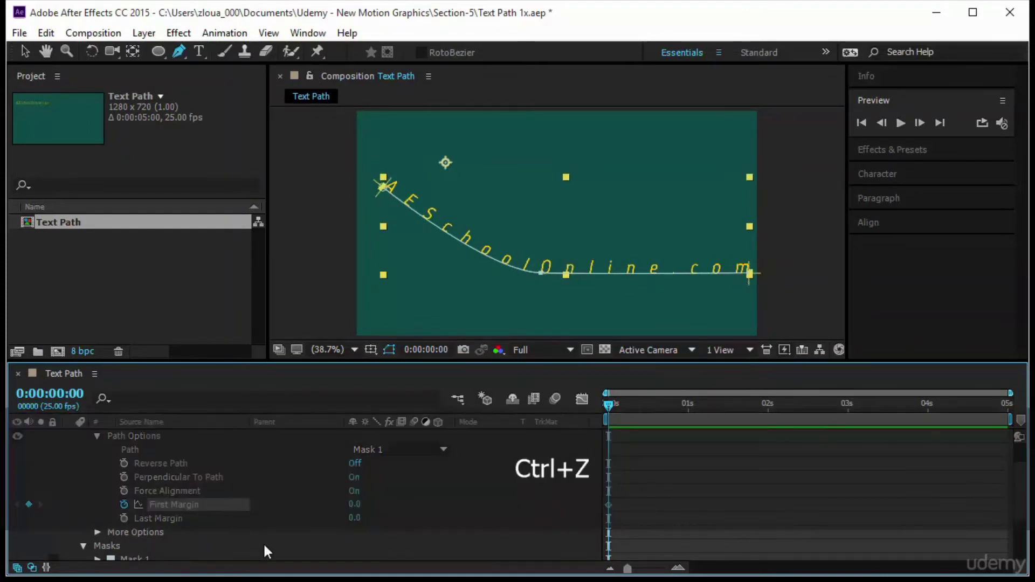
click(124, 518)
drag(354, 518, 214, 533)
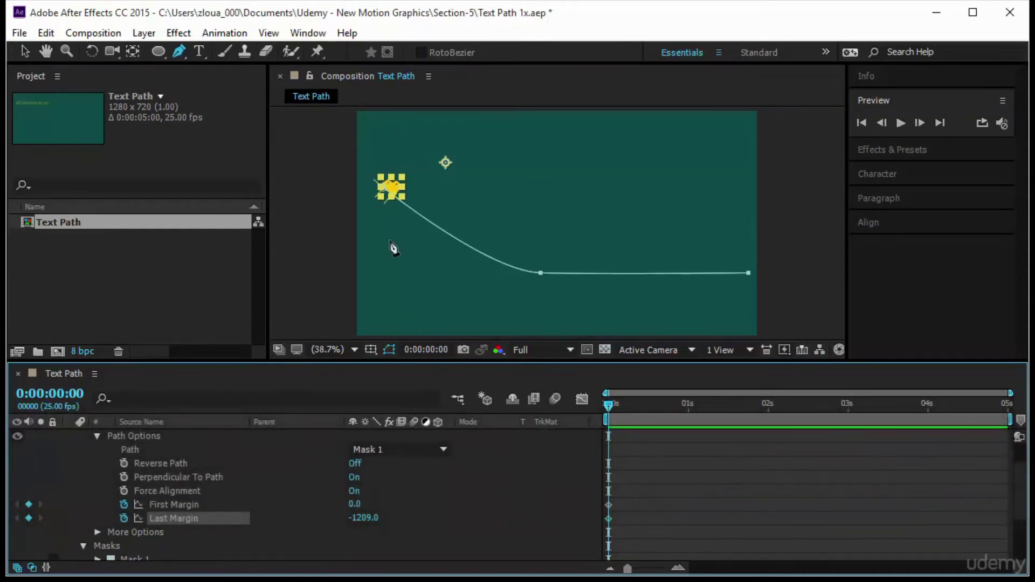
- At 0:00:02:00, raise Last Margin and First Margin to add end keyframes that carry the text to the path's end, and scrub back to the start
drag(607, 405, 768, 425)
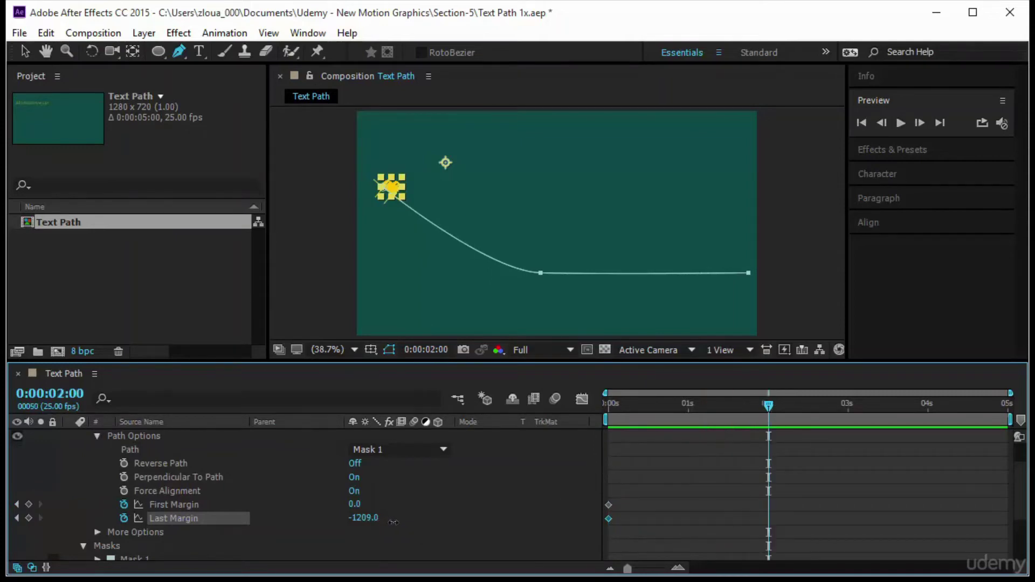
drag(392, 522, 427, 517)
drag(769, 405, 584, 416)
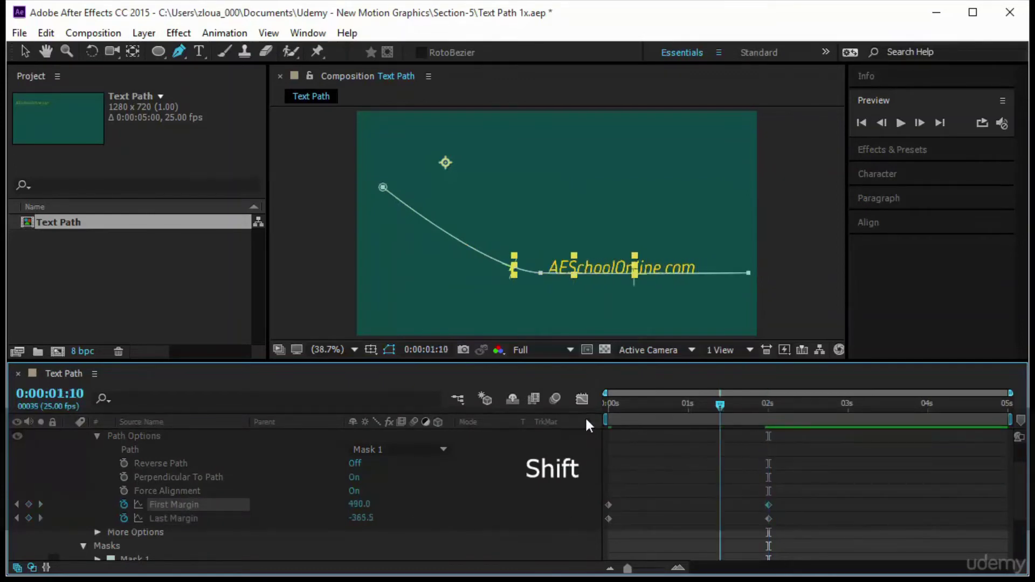
- Preview the margin animation, and delay the First Margin end keyframe slightly past the Last Margin one
click(716, 471)
click(900, 123)
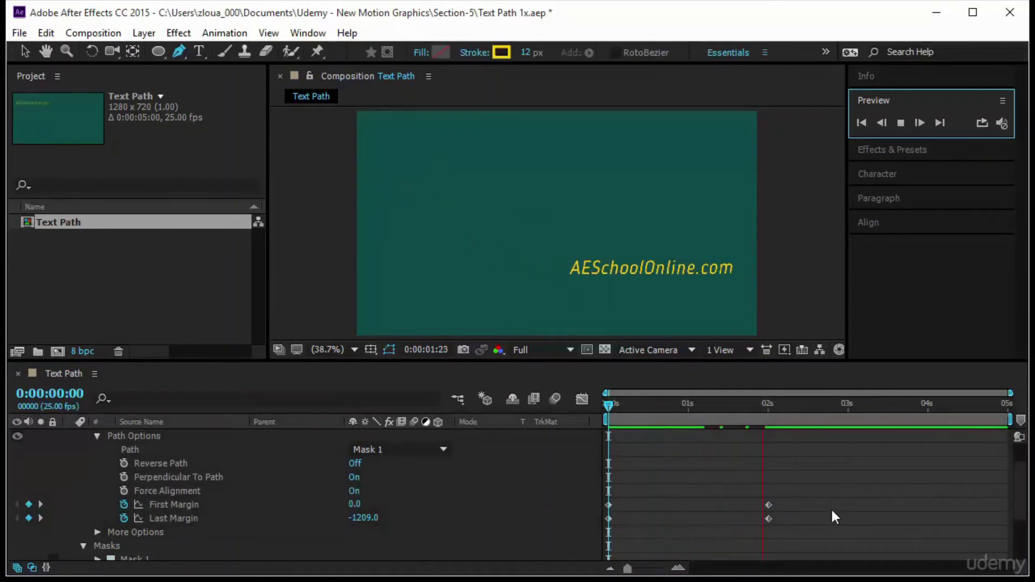
drag(769, 504, 793, 505)
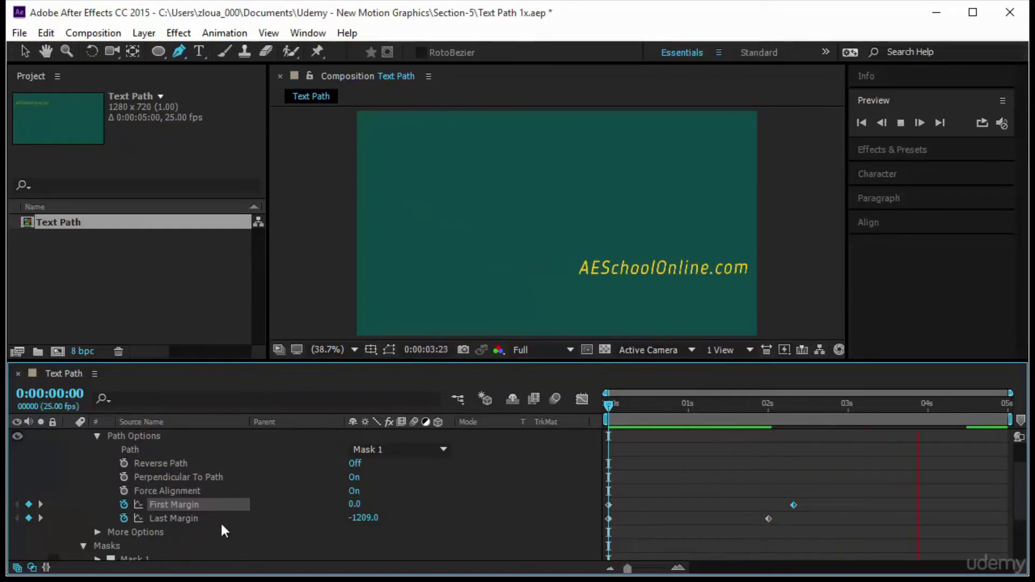
- Delete the Masks group from the text layer
scroll(221, 522, down, 3)
click(221, 501)
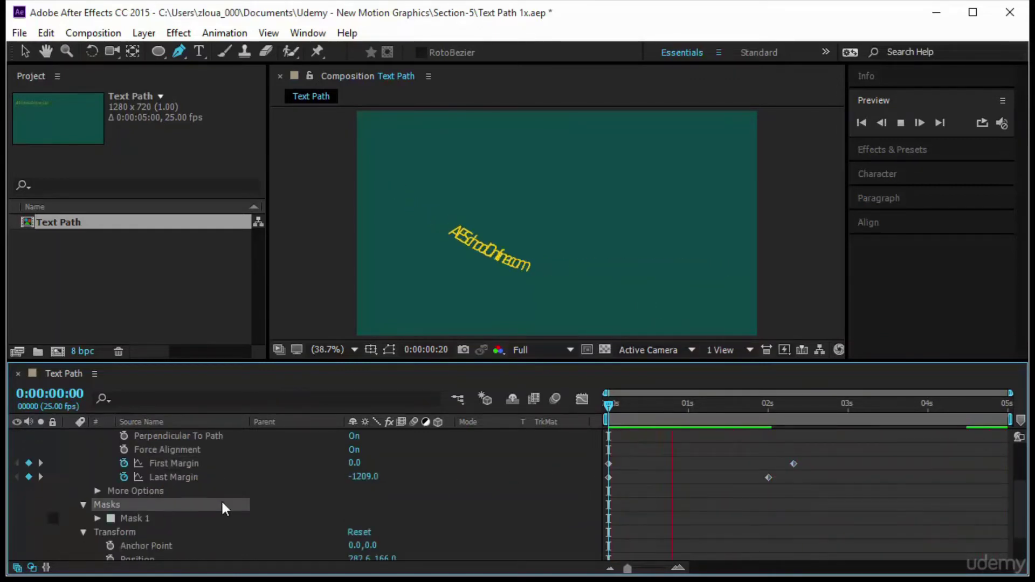
key(Delete)
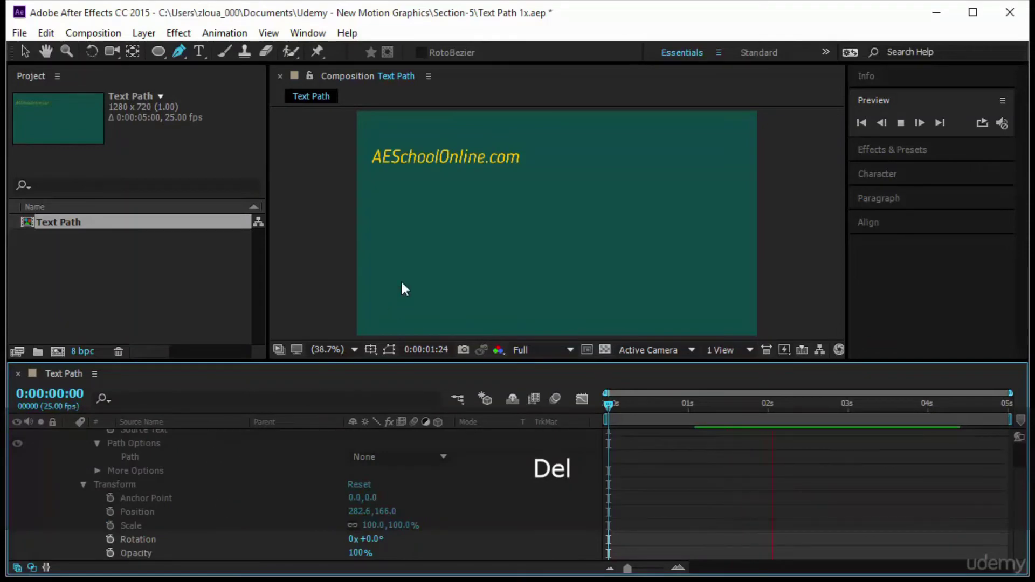
- Draw a circular mask on the text layer around the middle of the frame with the Ellipse tool, and set its mode to None
click(425, 157)
click(157, 52)
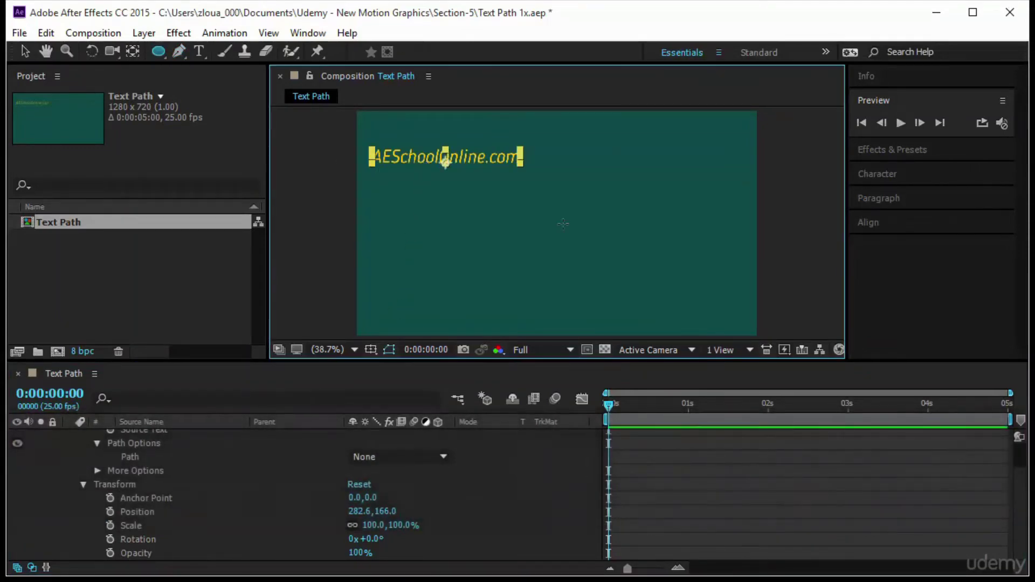
drag(561, 224, 637, 300)
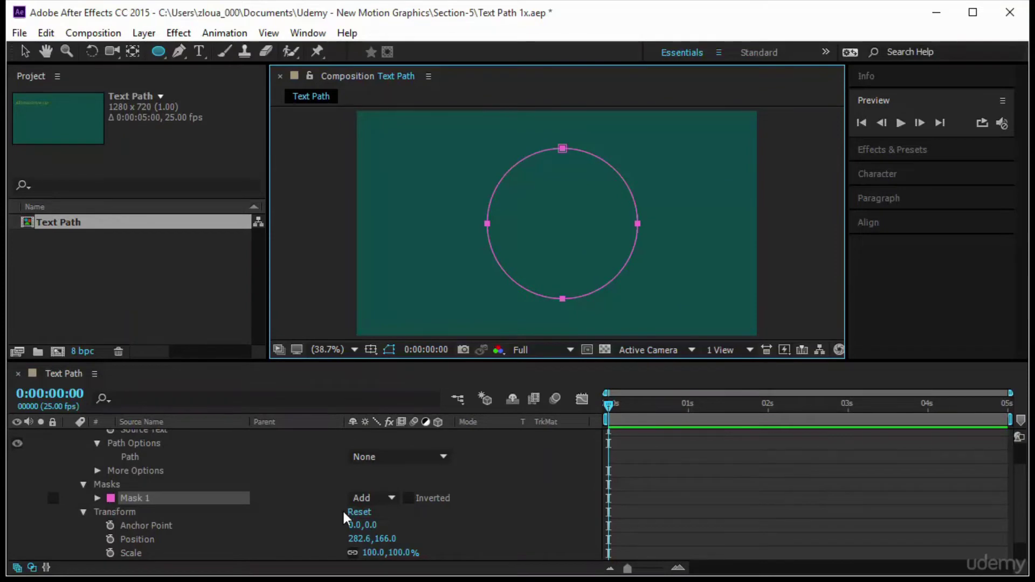
click(371, 498)
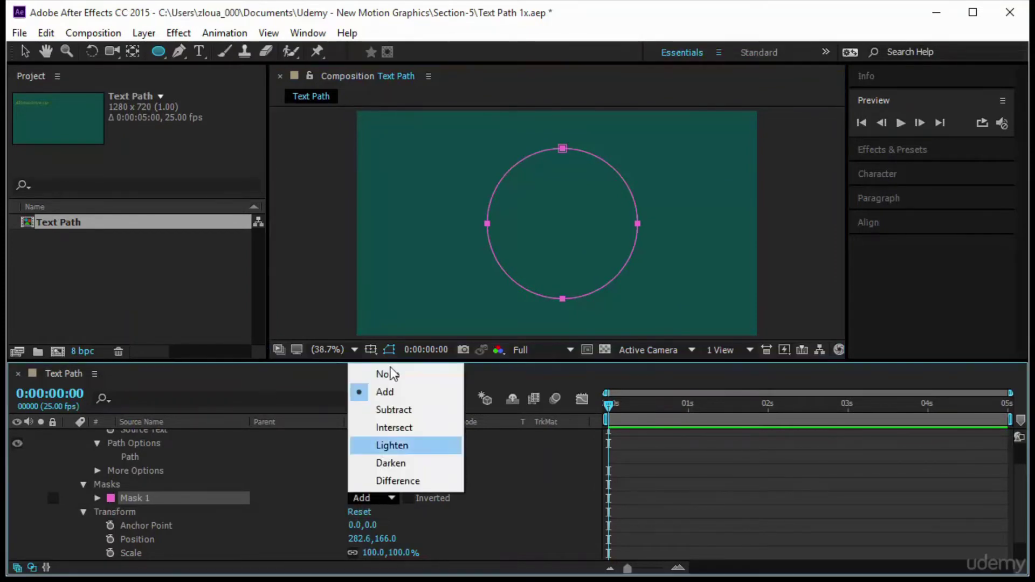
click(394, 373)
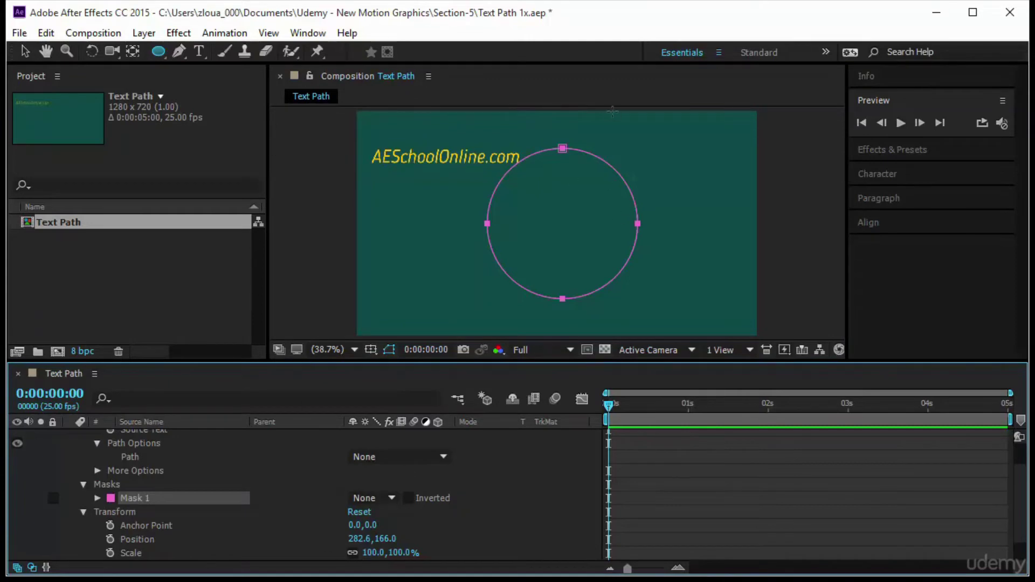
- Set the text's Path to Mask 1 and turn Reverse Path on so the text sits outside the circle
scroll(325, 500, up, 2)
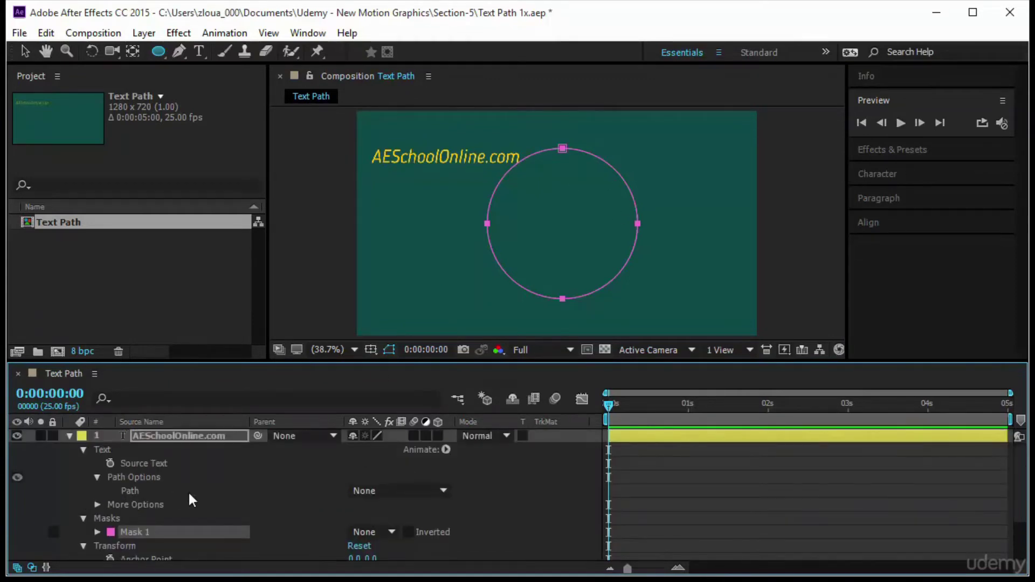
click(377, 491)
click(410, 533)
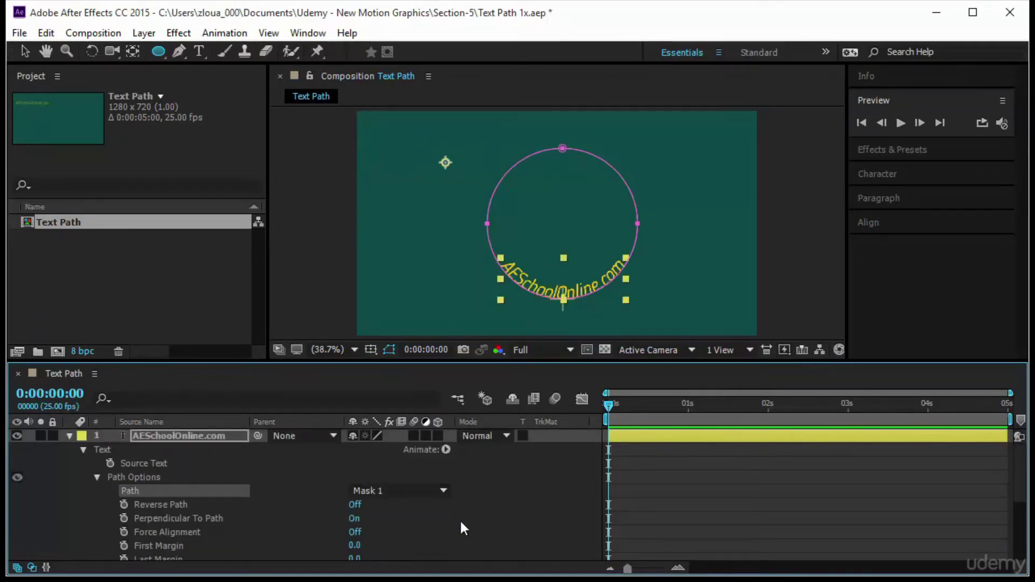
drag(610, 406, 588, 406)
click(355, 505)
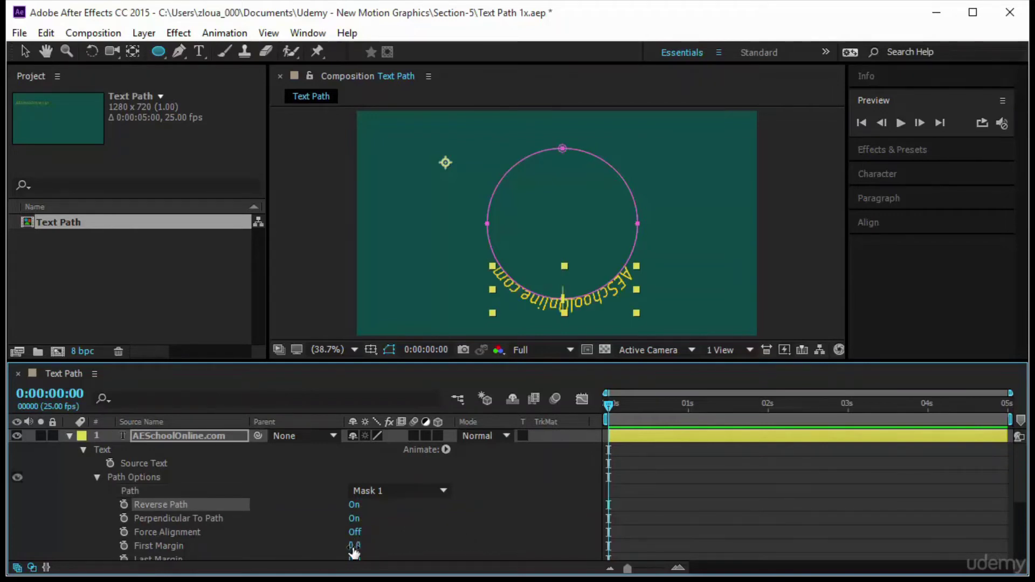
- Animate First Margin from 984 at 0:00:00:00 to 2274 at 0:00:02:00, and return to the composition's start
drag(354, 551, 946, 511)
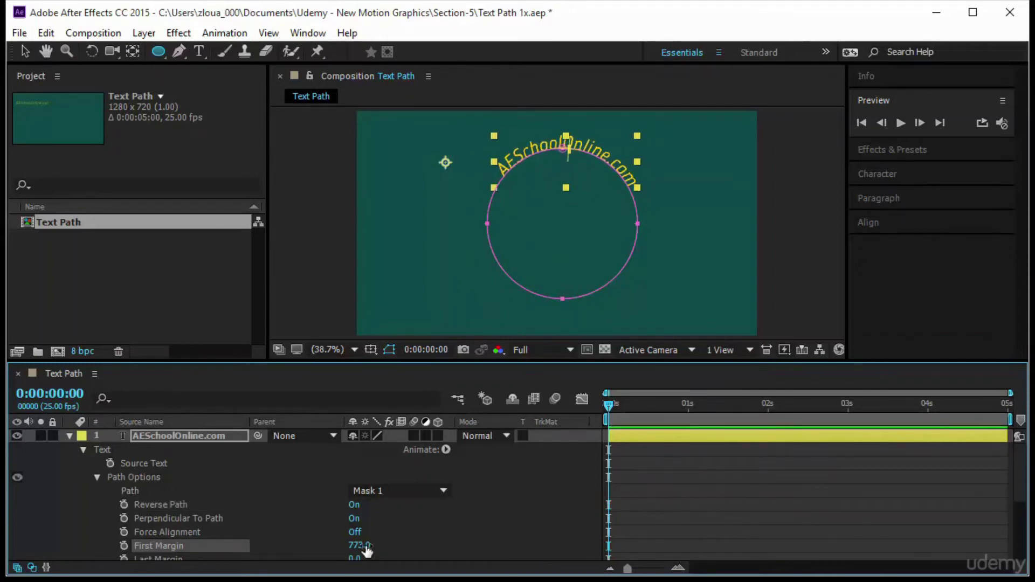
drag(358, 549, 536, 543)
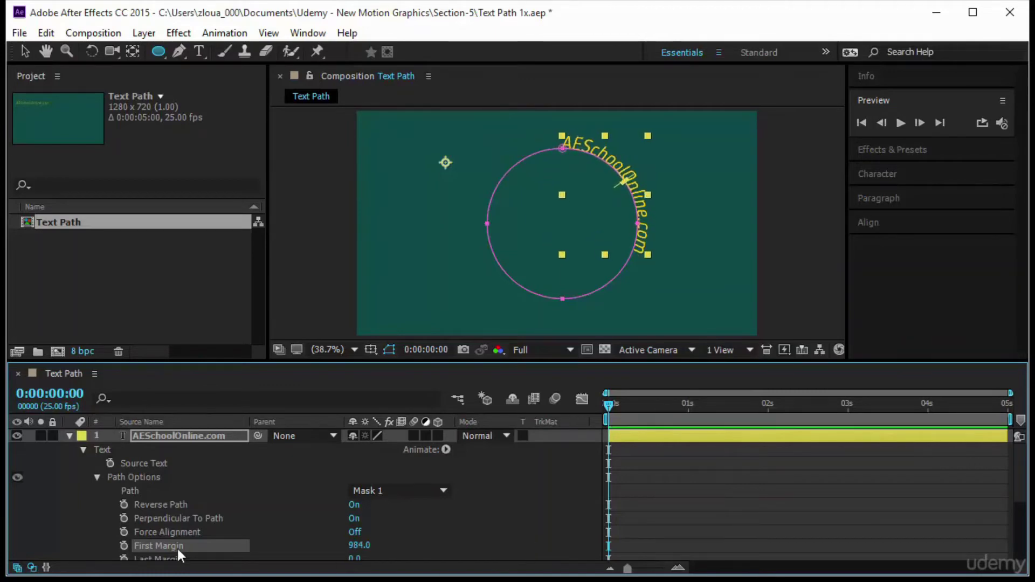
click(124, 545)
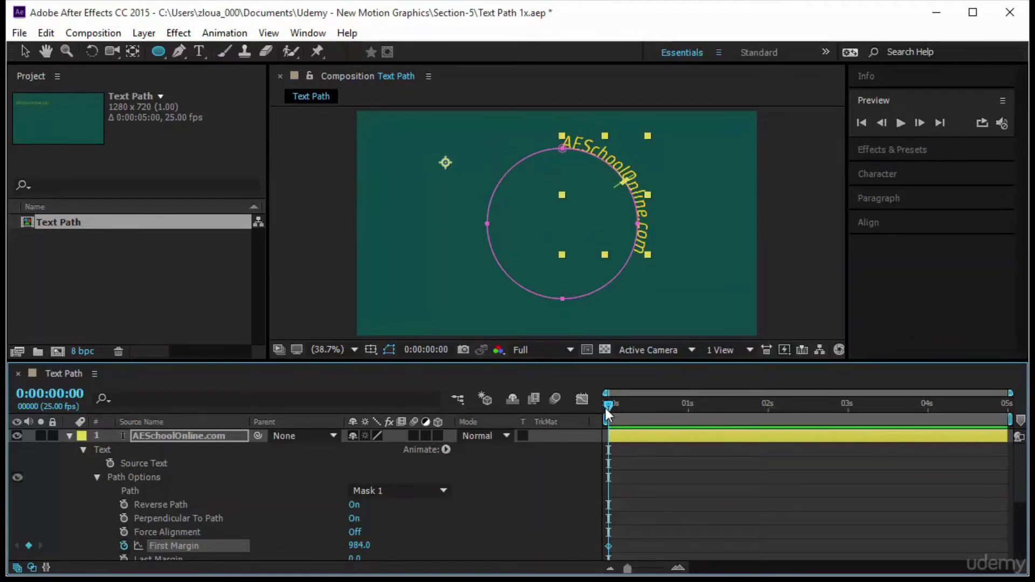
drag(606, 409, 768, 426)
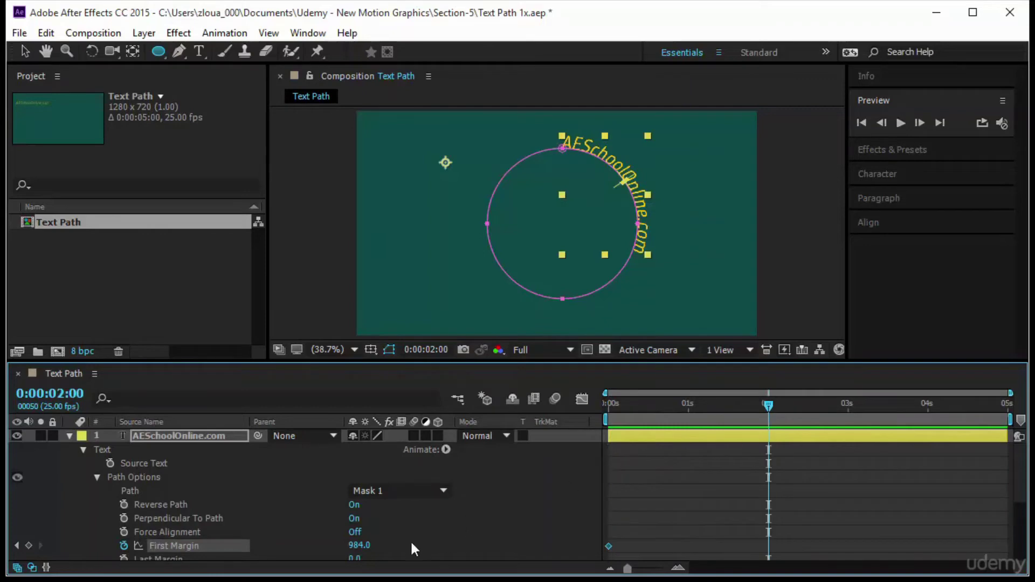
drag(372, 544, 455, 540)
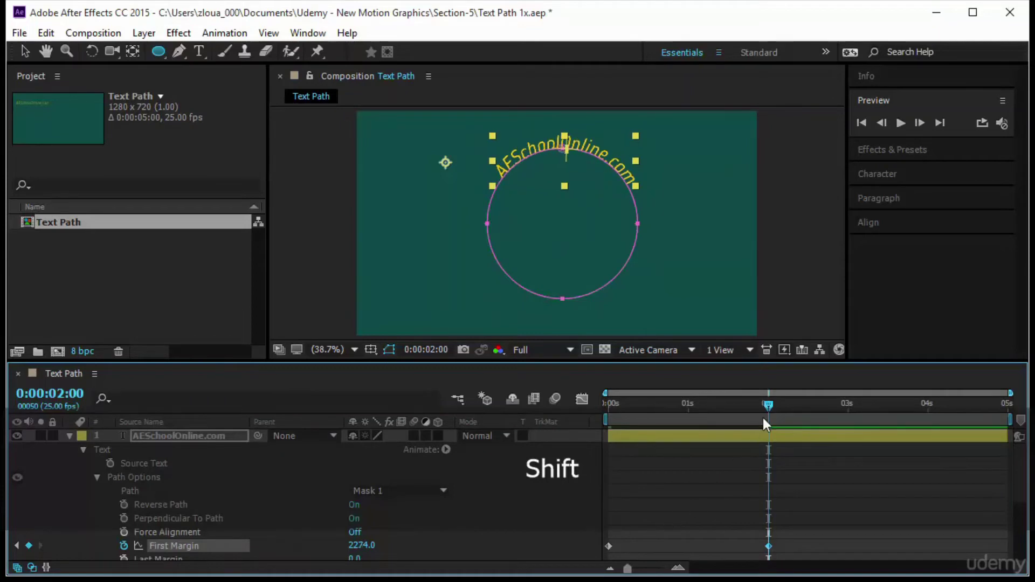
drag(766, 404, 594, 396)
click(881, 501)
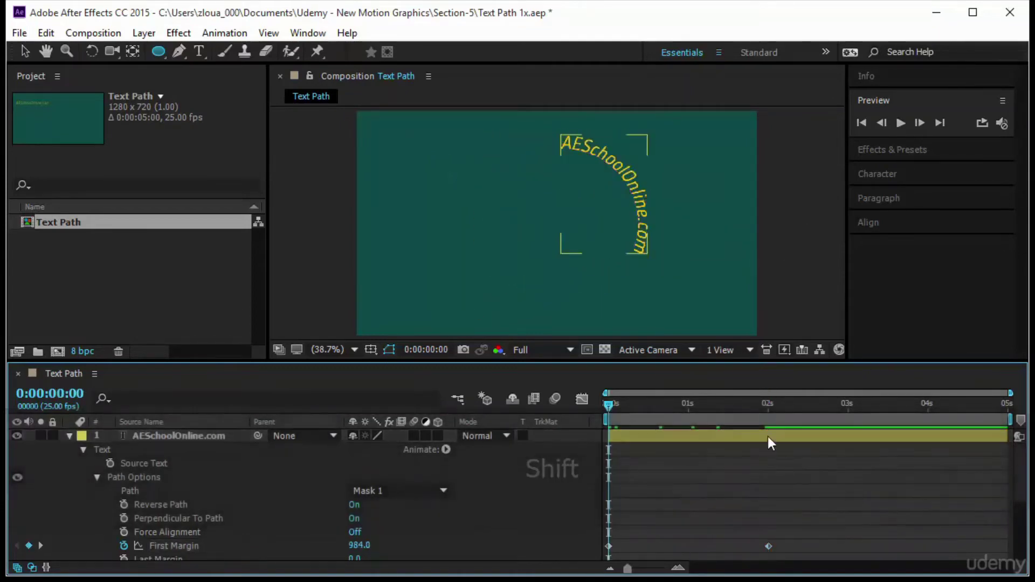
- Animate the text layer's Opacity from 0% at 0:00:00:00 to 100% at 0:00:00:03, and preview from the start
click(176, 435)
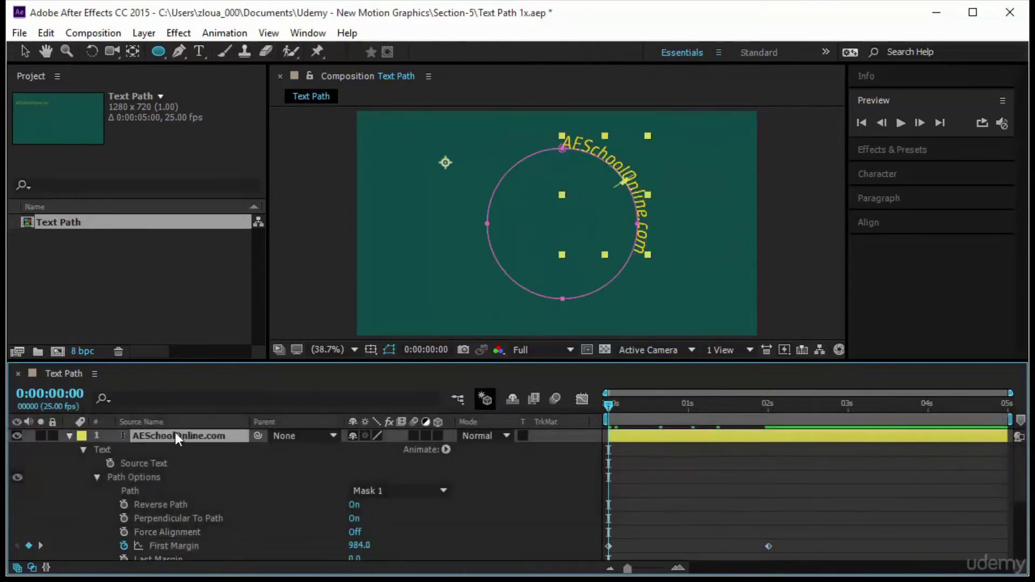
key(t)
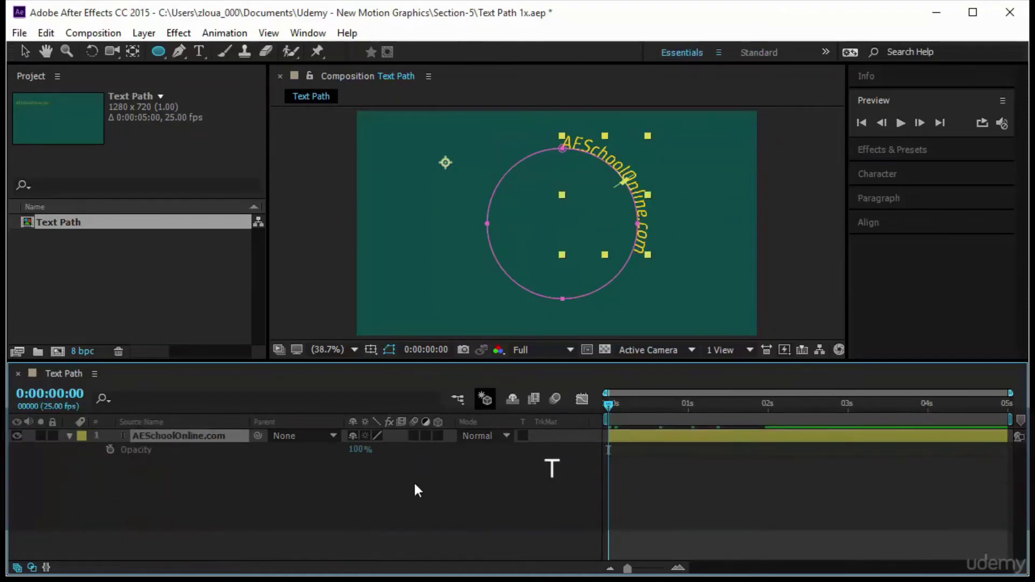
click(110, 450)
drag(360, 449, 288, 454)
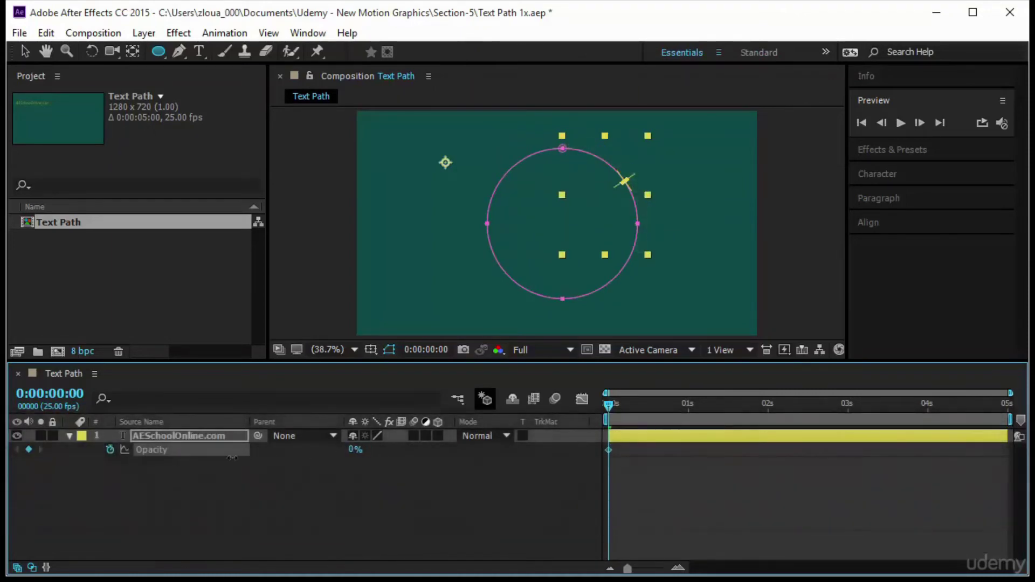
drag(608, 405, 617, 406)
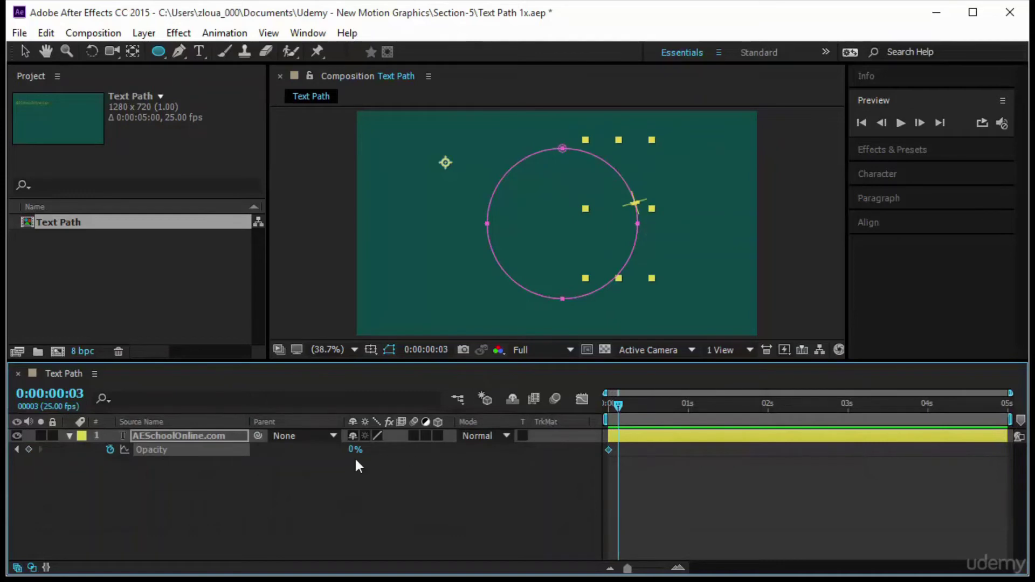
drag(415, 463, 469, 464)
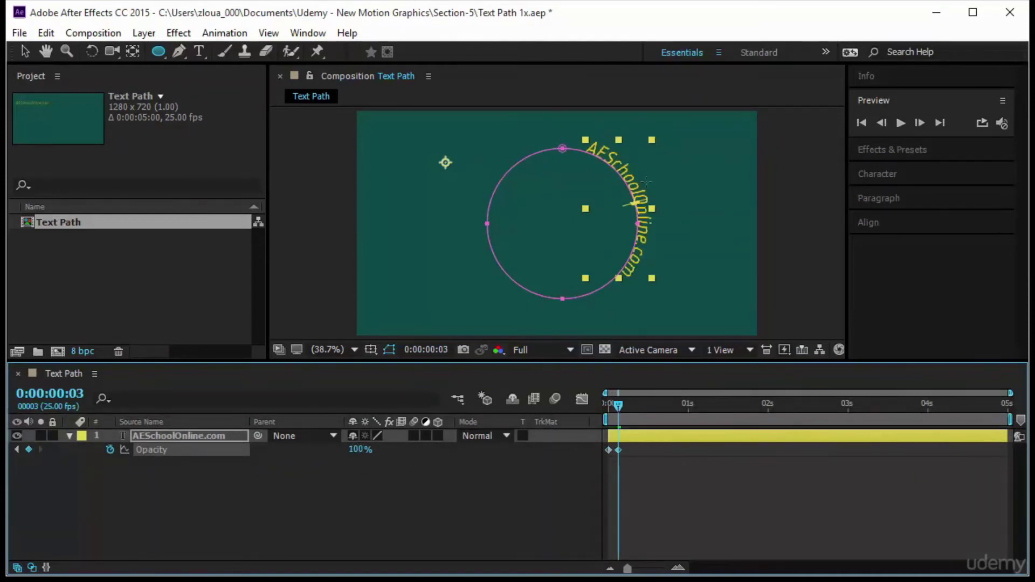
drag(617, 409, 541, 410)
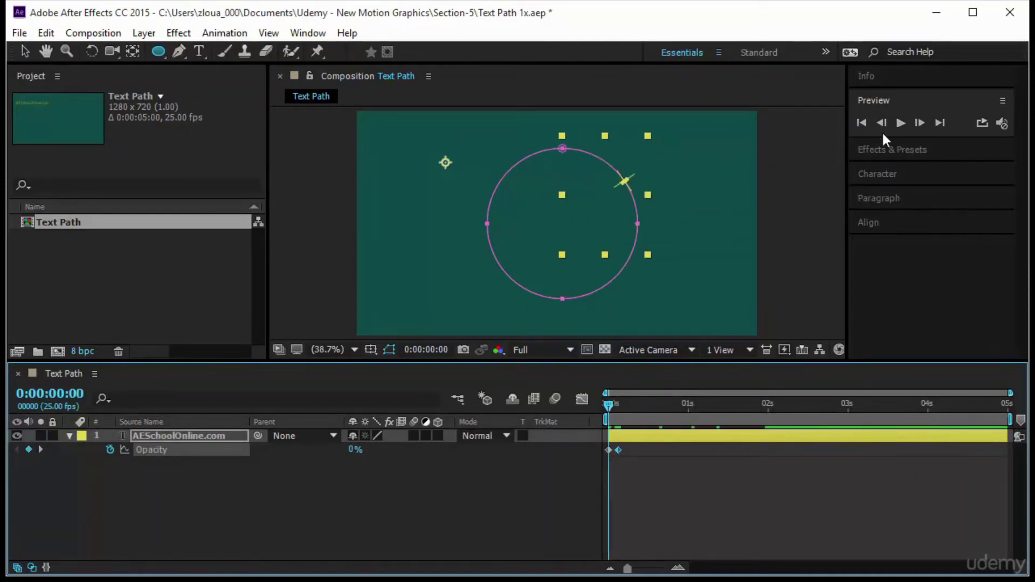
click(814, 521)
click(899, 124)
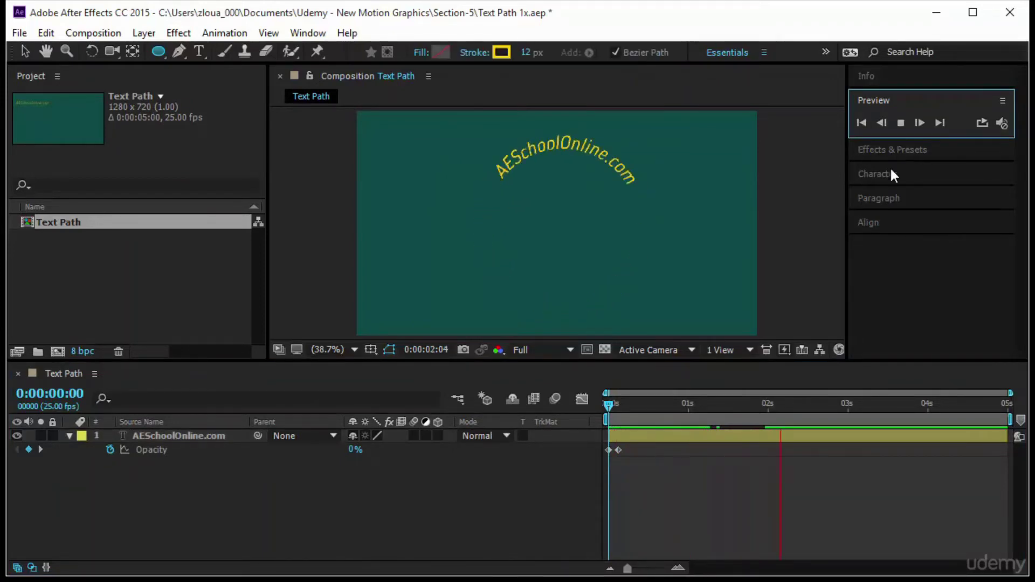
- Apply Easy Ease to all of the text layer's First Margin and Opacity keyframes
click(207, 437)
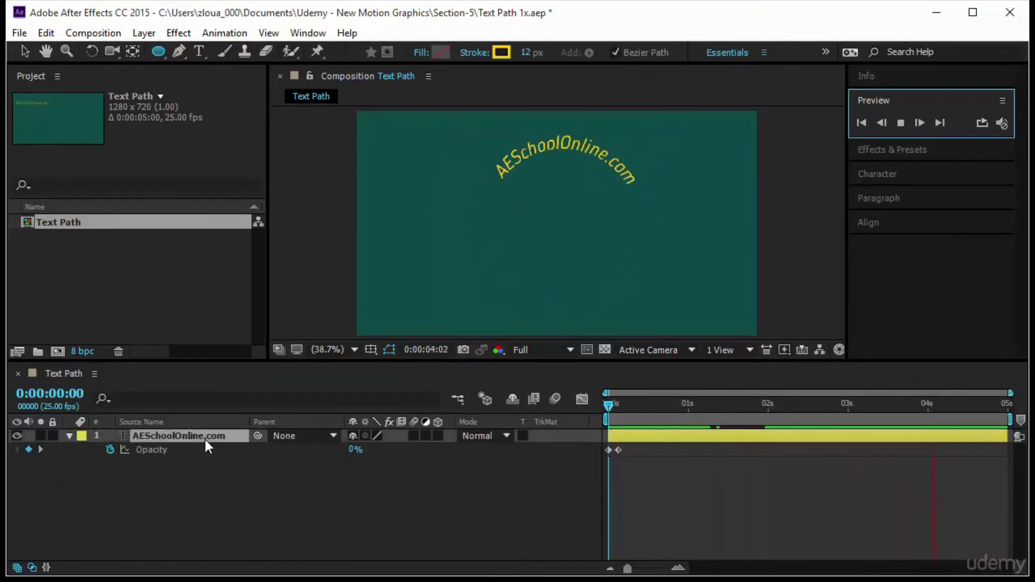
key(u)
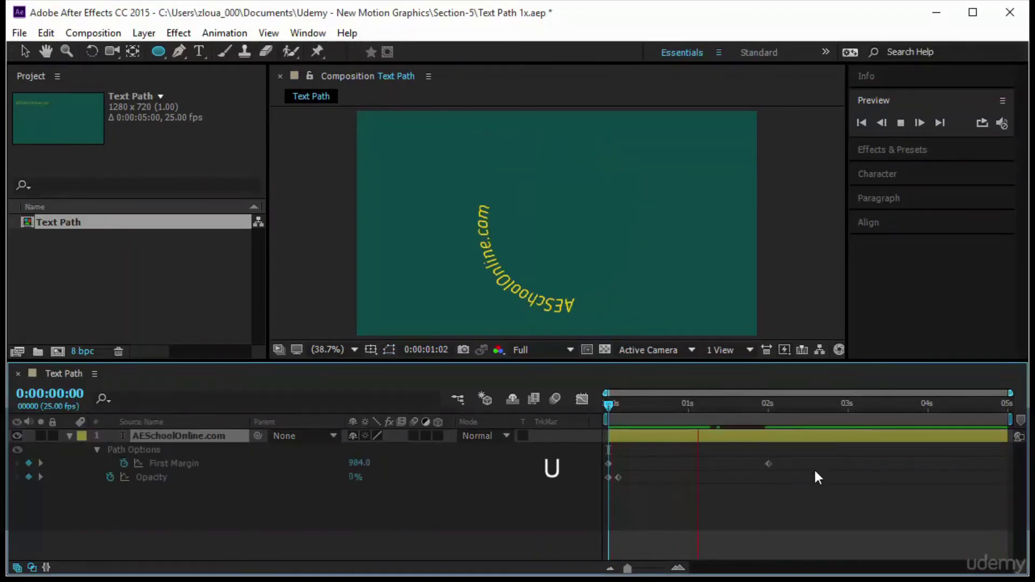
drag(814, 459, 589, 469)
drag(773, 490, 566, 446)
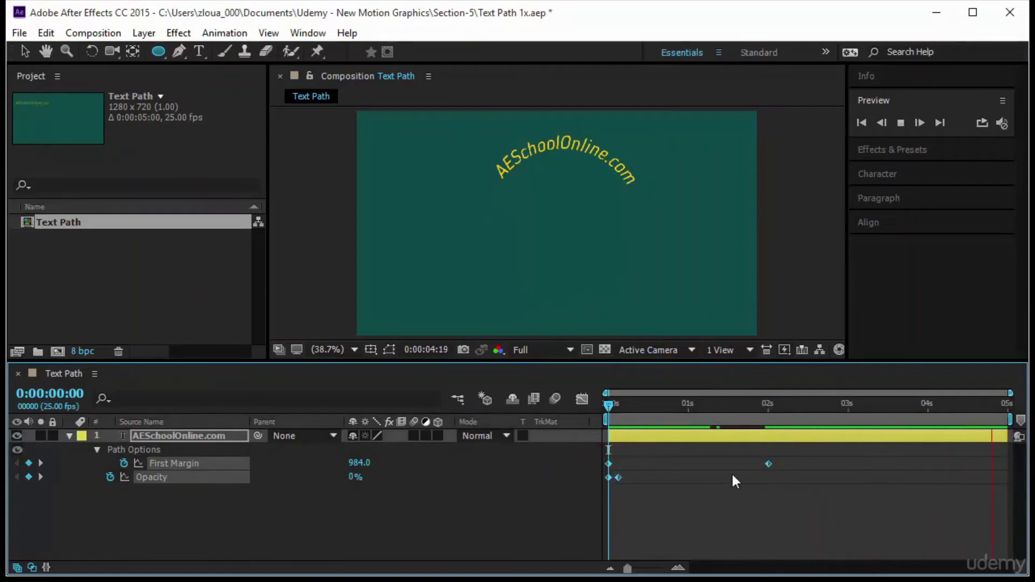
key(F9)
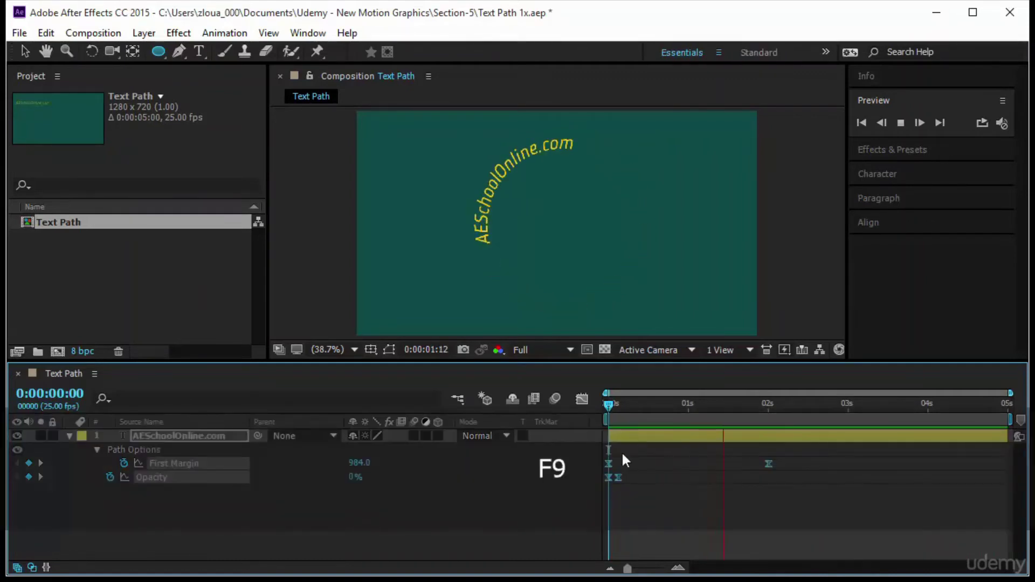
- Open the Graph Editor for First Margin alone, select both of its keyframes and use the speed graph
click(580, 400)
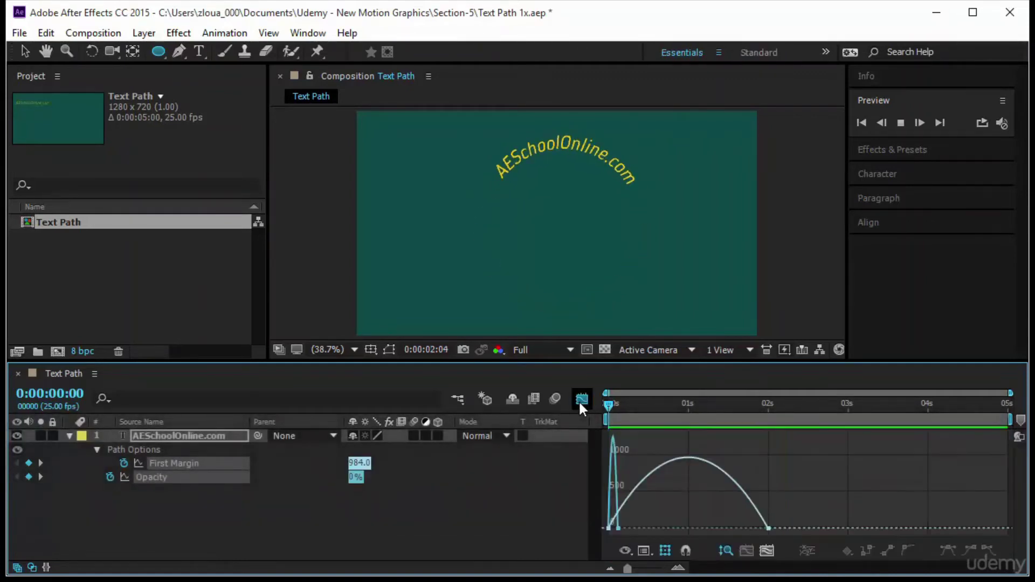
click(292, 518)
click(190, 463)
drag(803, 457, 604, 534)
click(645, 550)
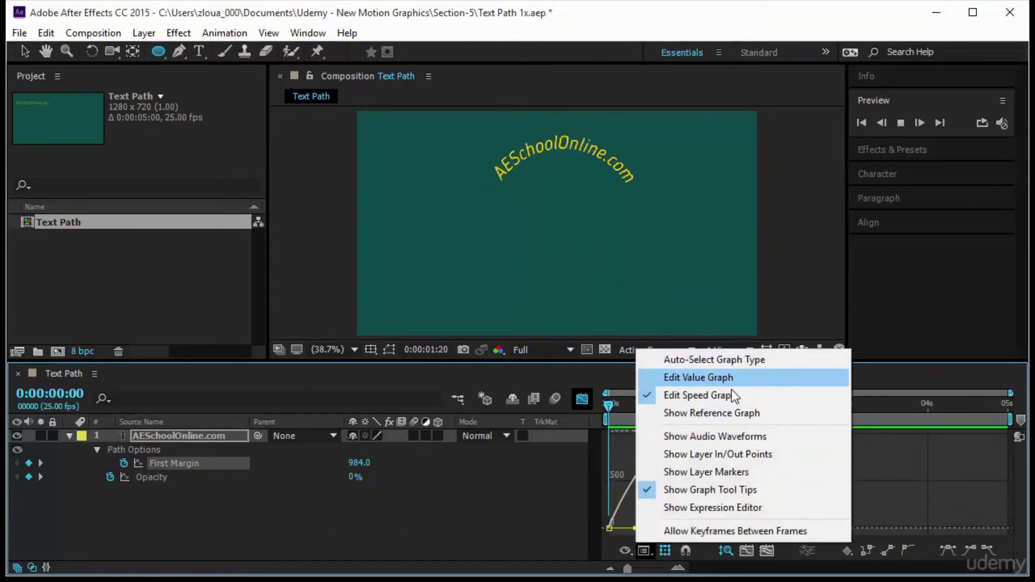
click(755, 395)
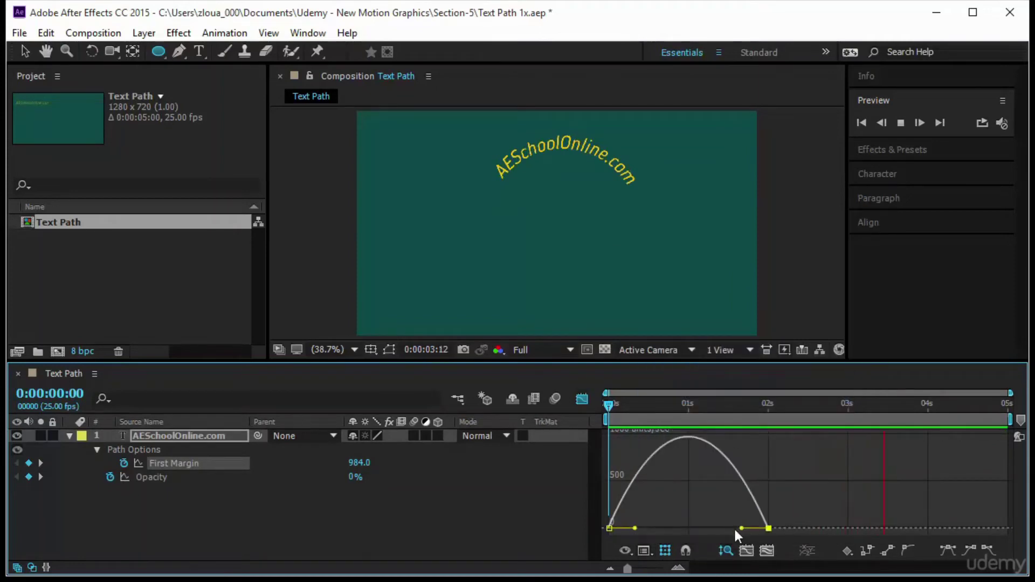
- Try stretching the end keyframe's influence on the First Margin speed curve back to about one second, preview it, and undo the change
drag(741, 528, 683, 526)
key(space)
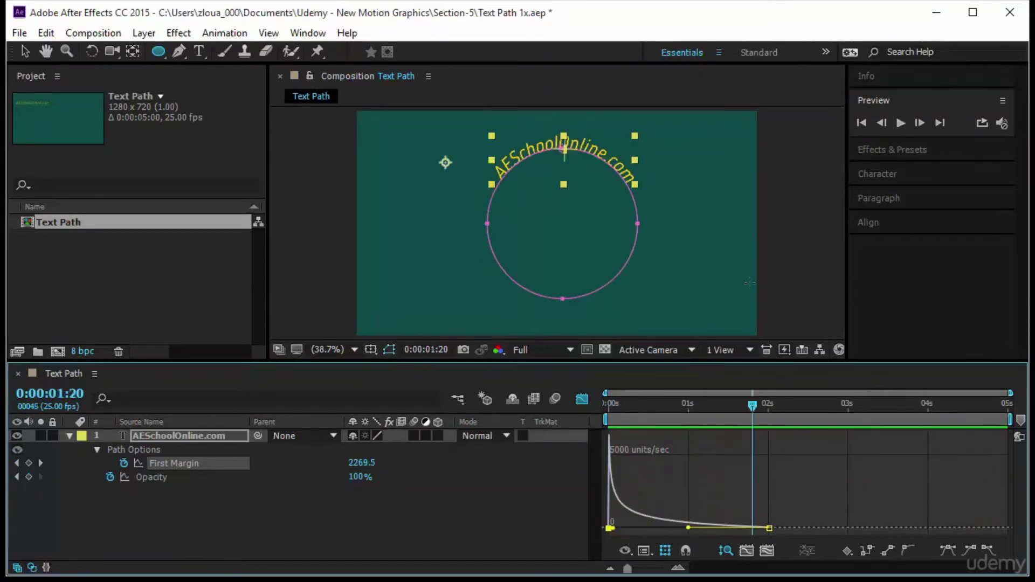
key(Home)
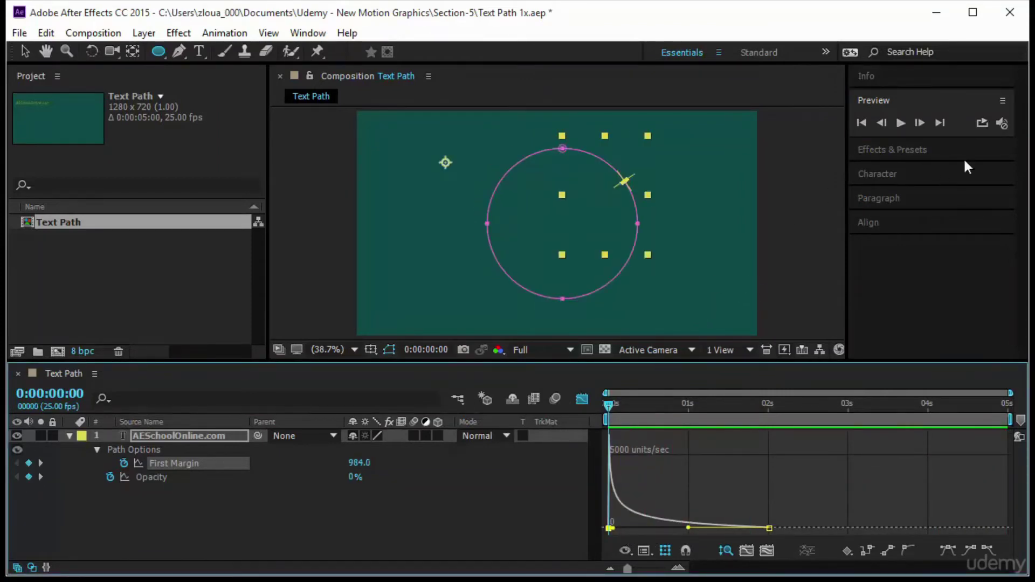
click(900, 124)
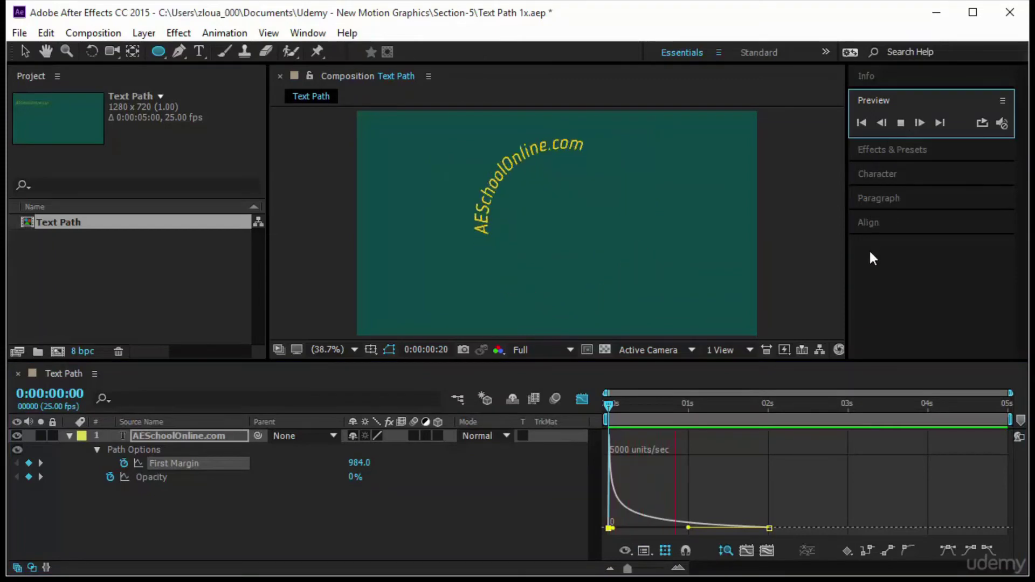
click(704, 503)
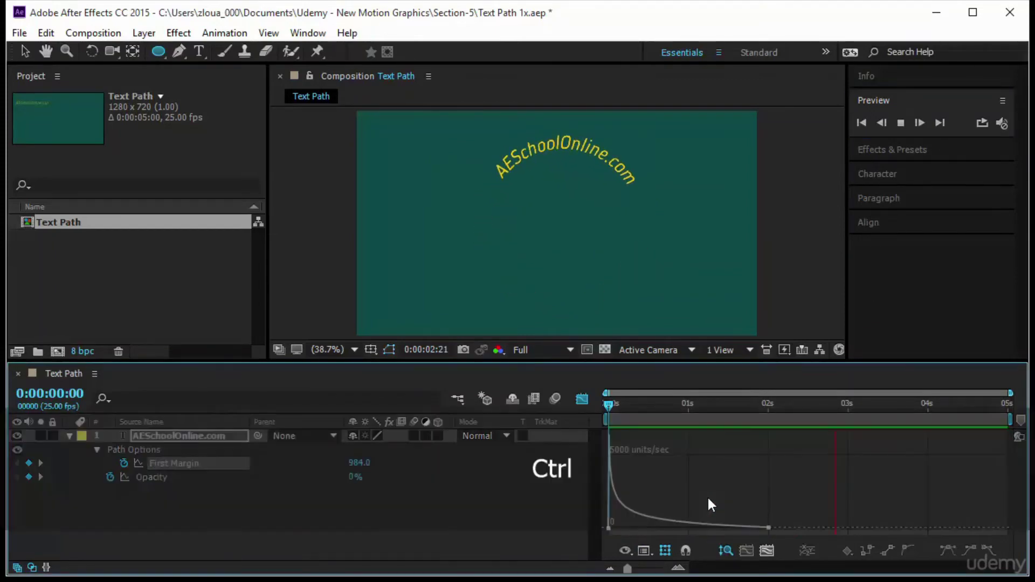
key(ctrl+z)
key(ctrl+z)
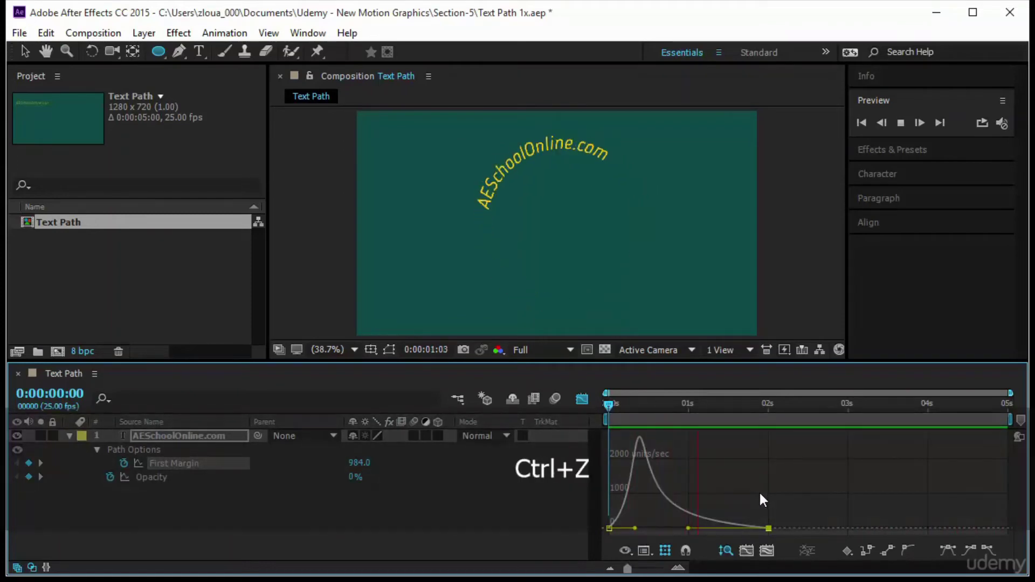
key(ctrl+z)
- Extend the start keyframe's influence on the First Margin speed curve to about one second and preview the animation
drag(654, 512, 690, 529)
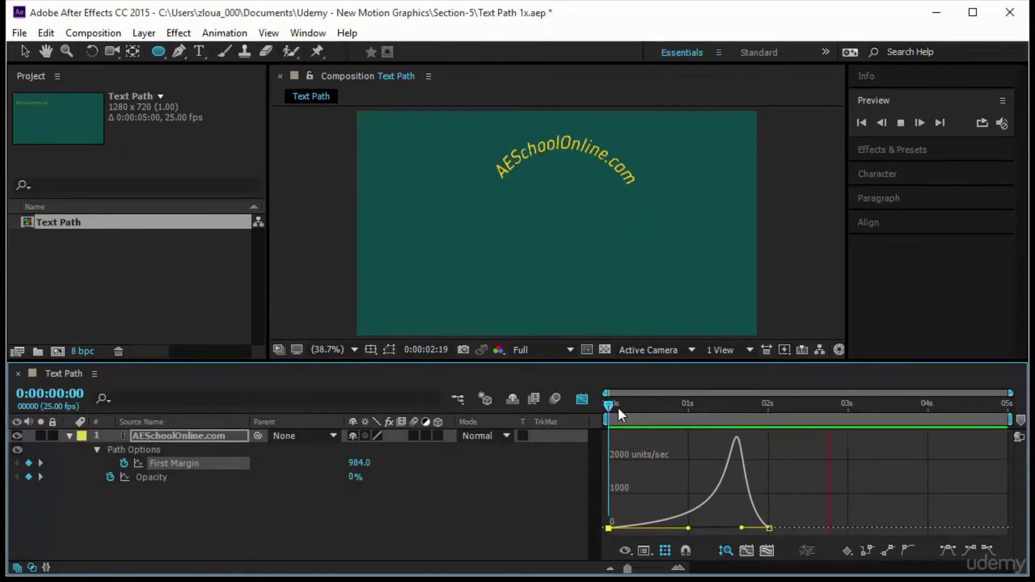
click(548, 489)
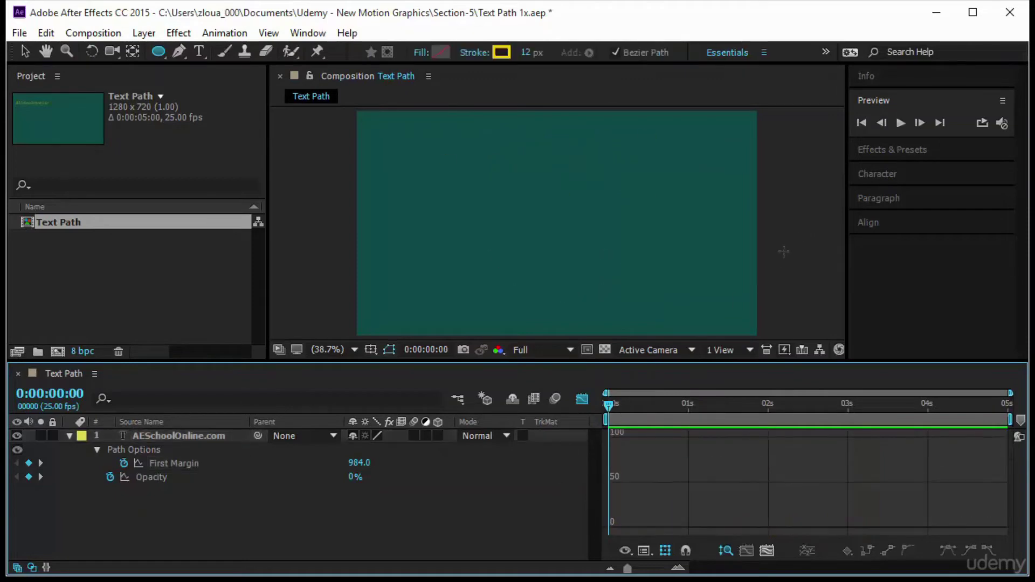
click(900, 123)
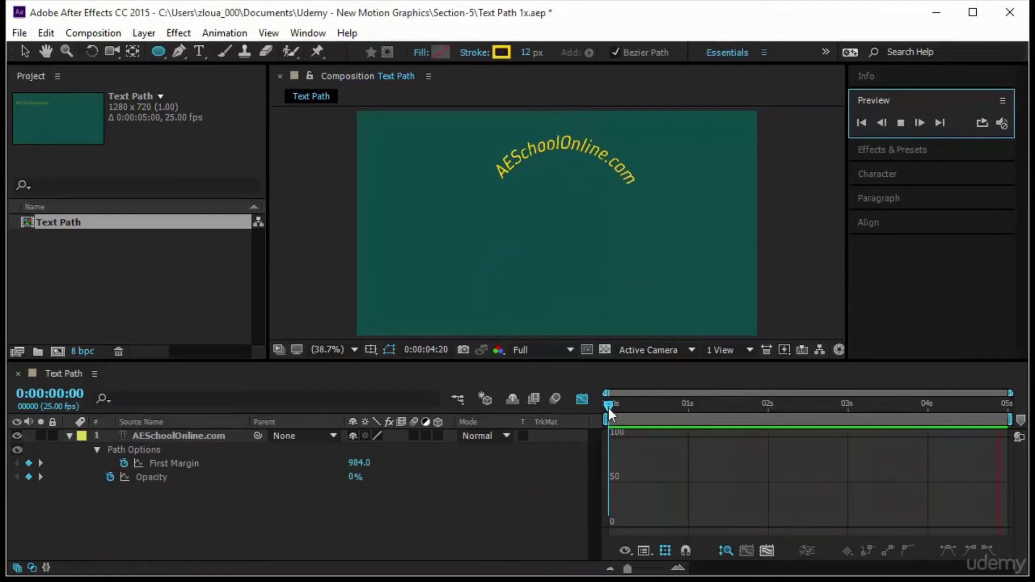
click(225, 462)
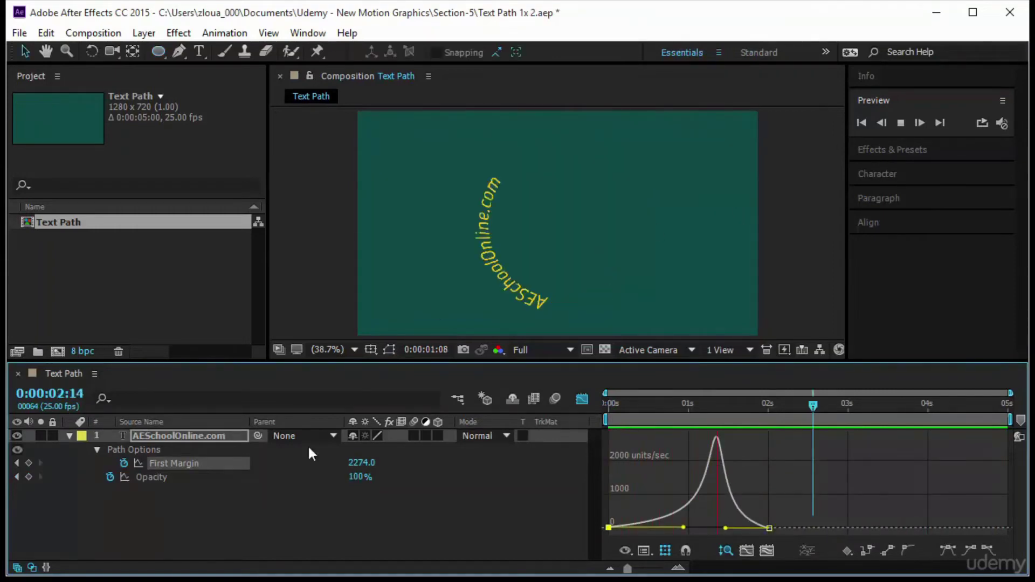
- Close the Graph Editor, delete all First Margin and Opacity keyframes, and return to the composition's start
click(583, 399)
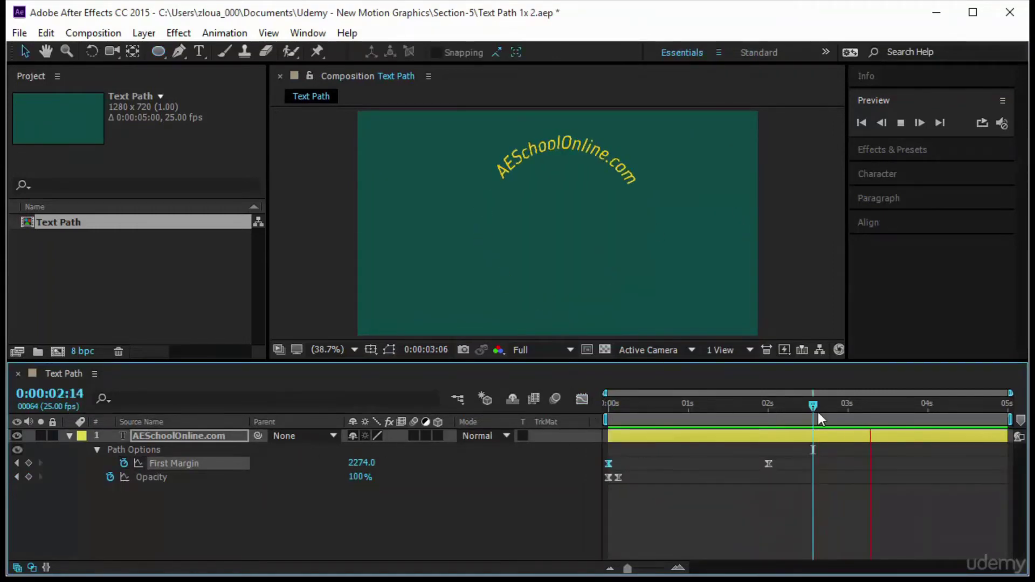
drag(780, 409, 549, 441)
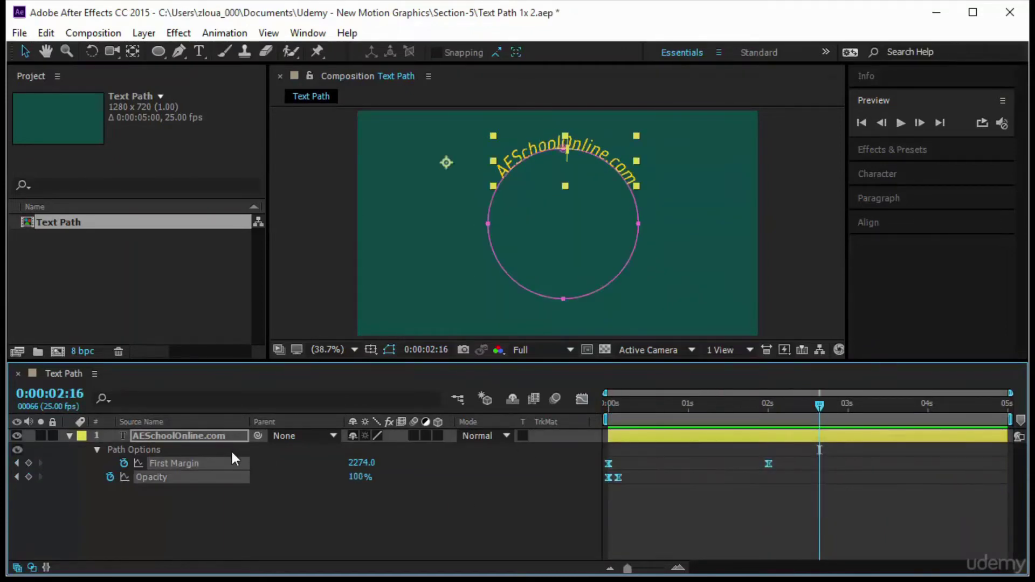
key(Delete)
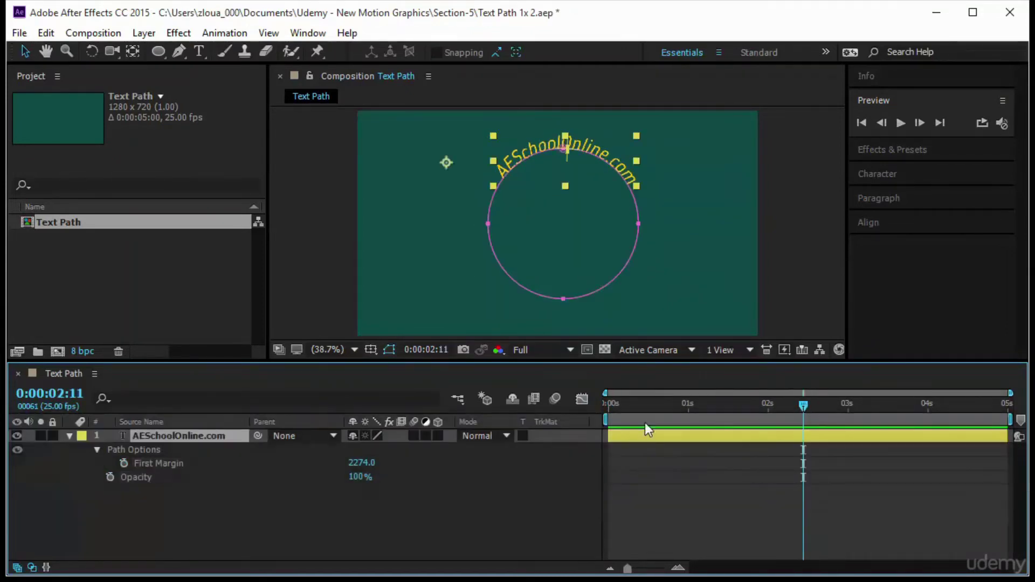
key(Home)
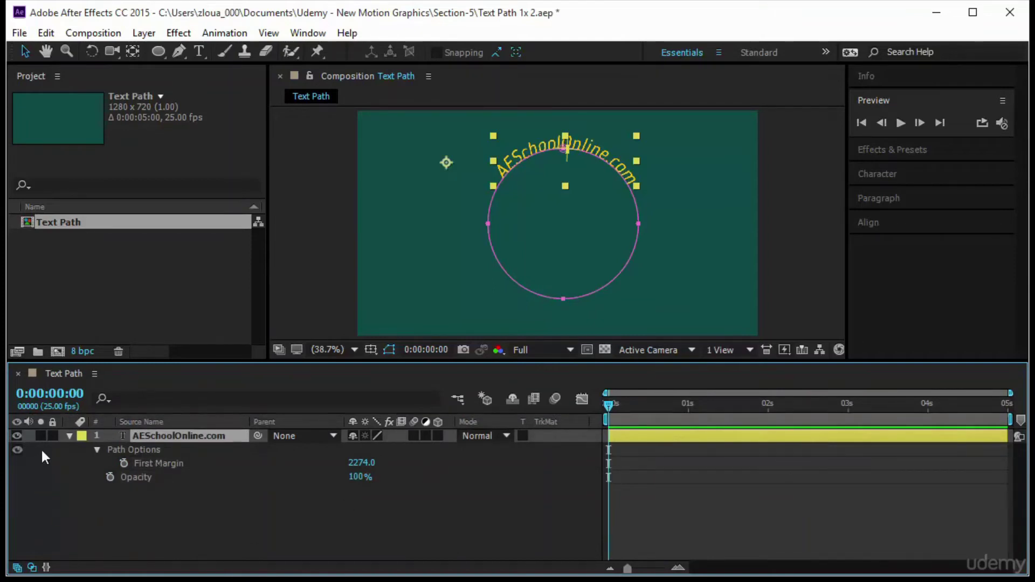
- Reveal all of the text layer's Path Options and set First Margin and Last Margin keyframes at 0:00:02:00
click(68, 436)
click(68, 436)
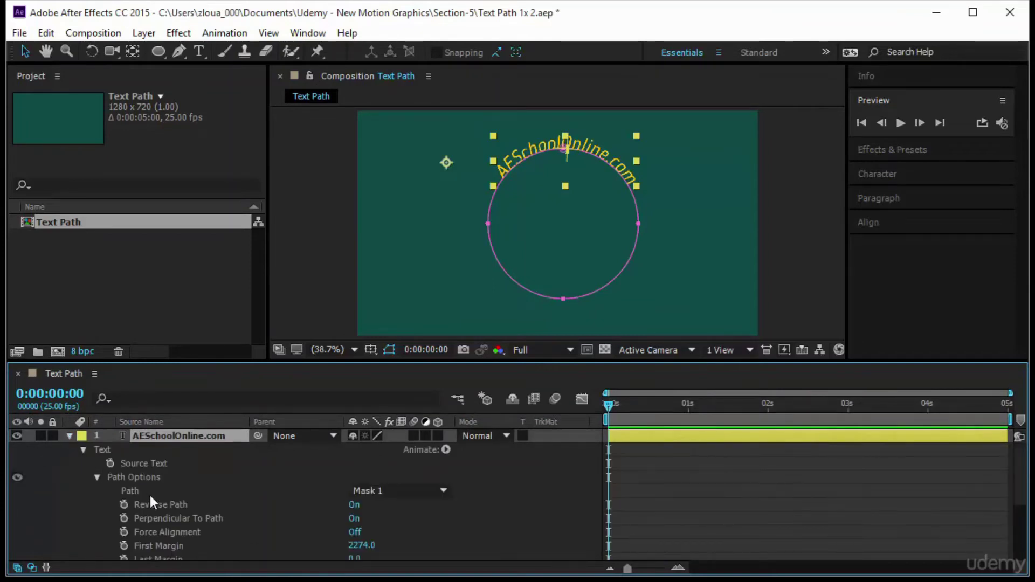
click(150, 490)
scroll(327, 509, down, 3)
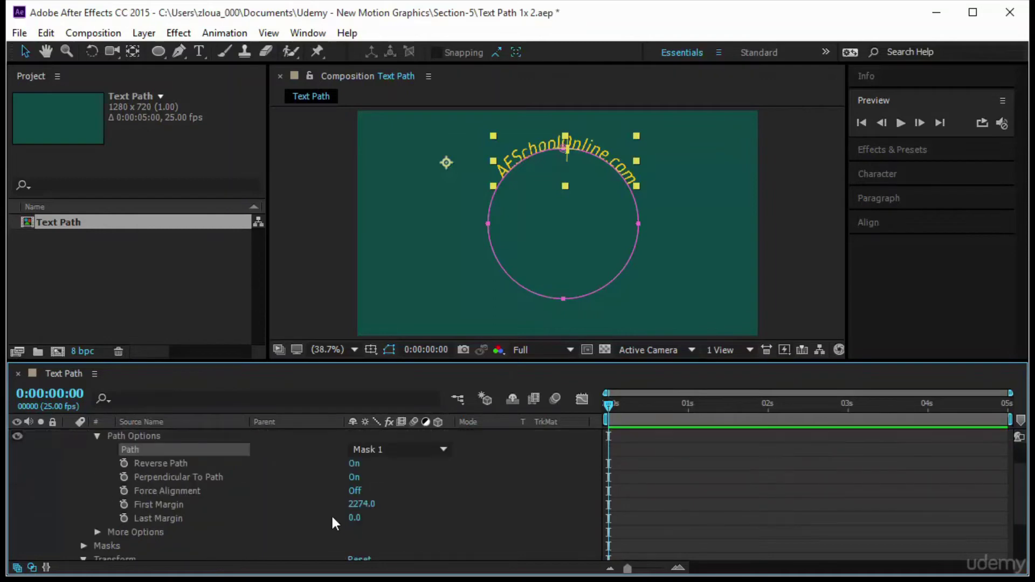
drag(609, 409, 768, 436)
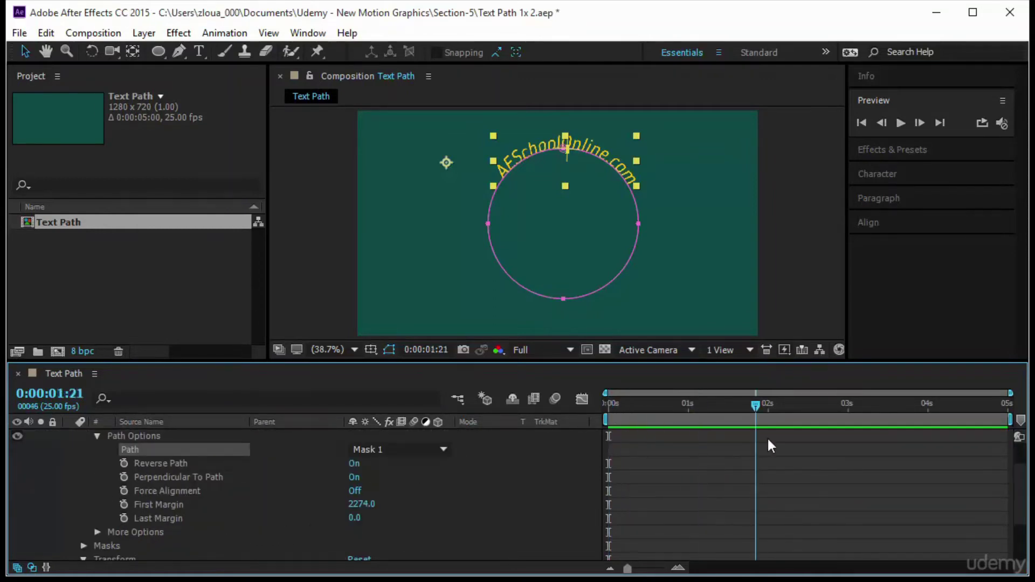
click(124, 505)
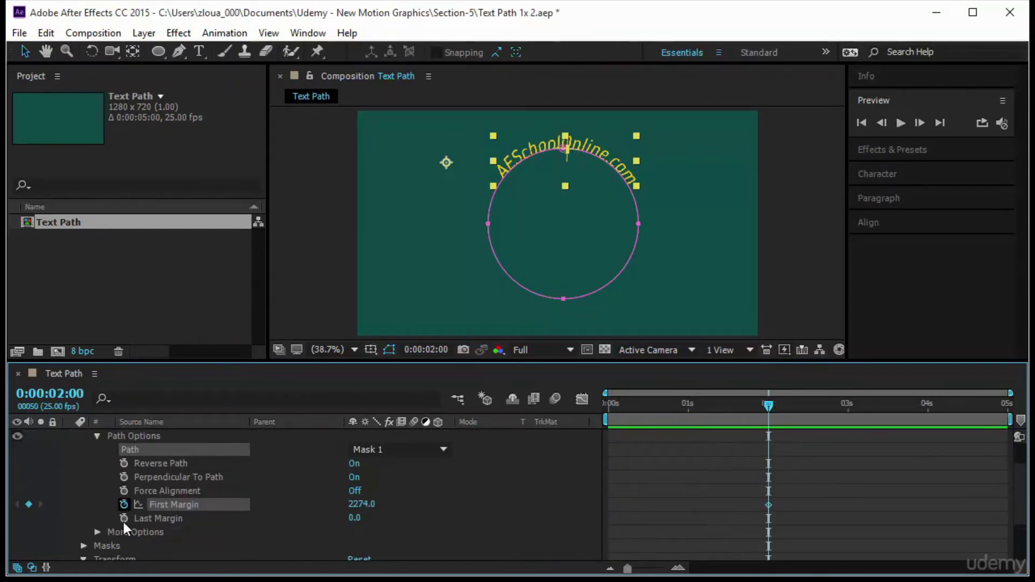
click(123, 518)
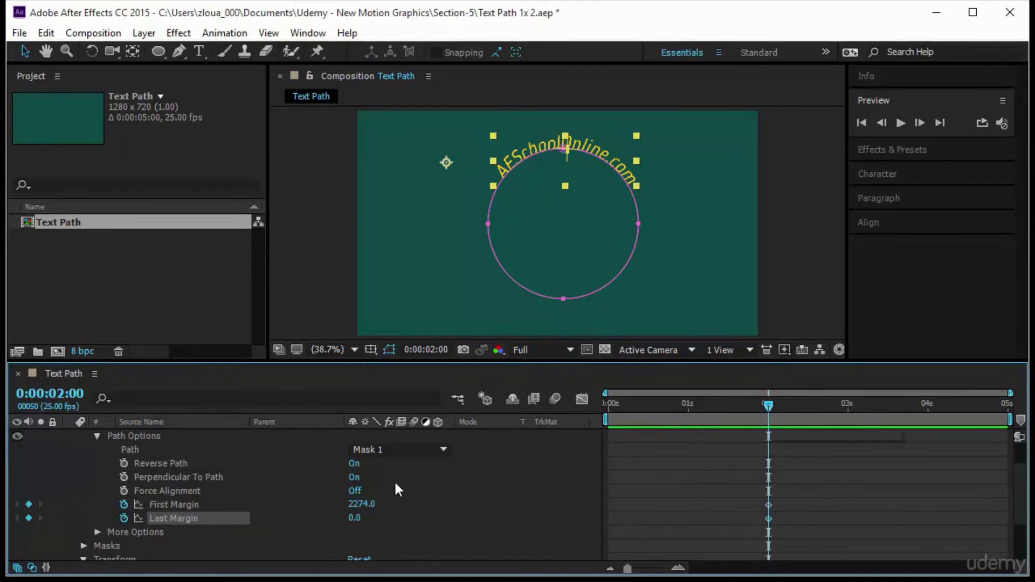
- Turn on Force Alignment and, at 0:00:02:00, set First Margin to 1156 and Last Margin to 374
click(355, 491)
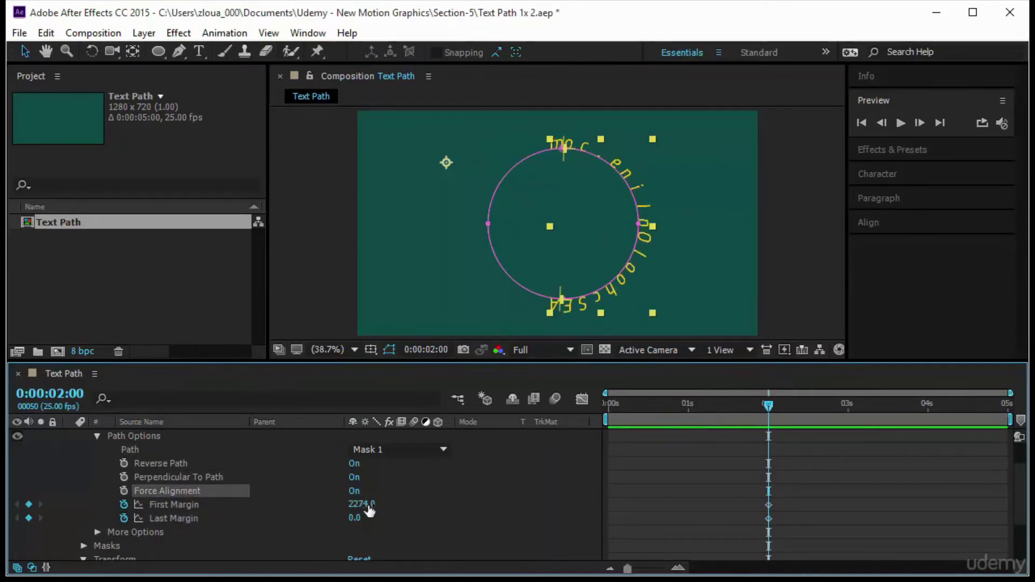
drag(361, 504, 211, 518)
key(shift)
drag(354, 521, 508, 521)
drag(368, 504, 226, 524)
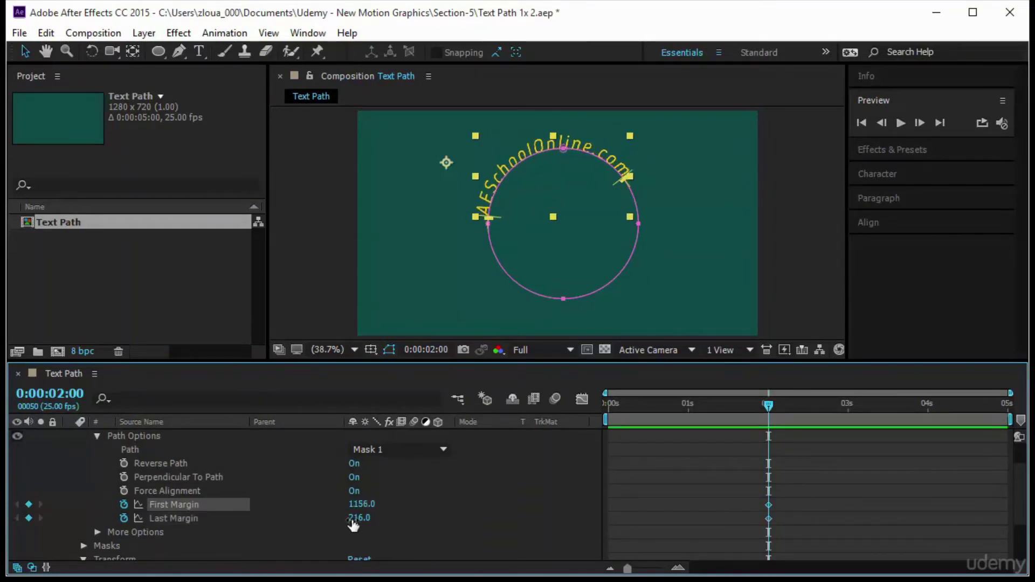
drag(357, 518, 485, 528)
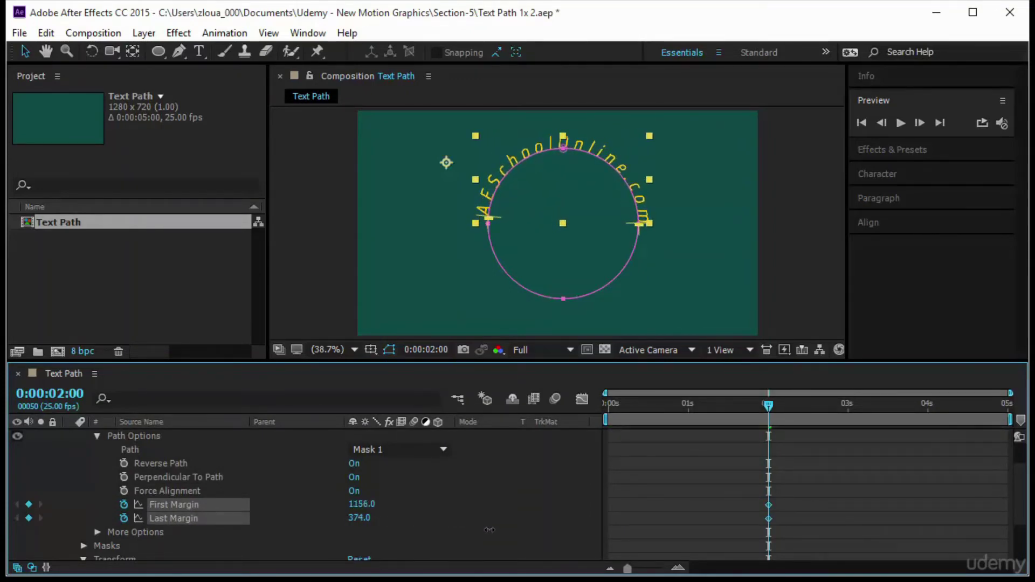
- At 0:00:00:00, set Last Margin to -309, add a First Margin keyframe at its current value, and preview the text spreading
drag(768, 409, 528, 441)
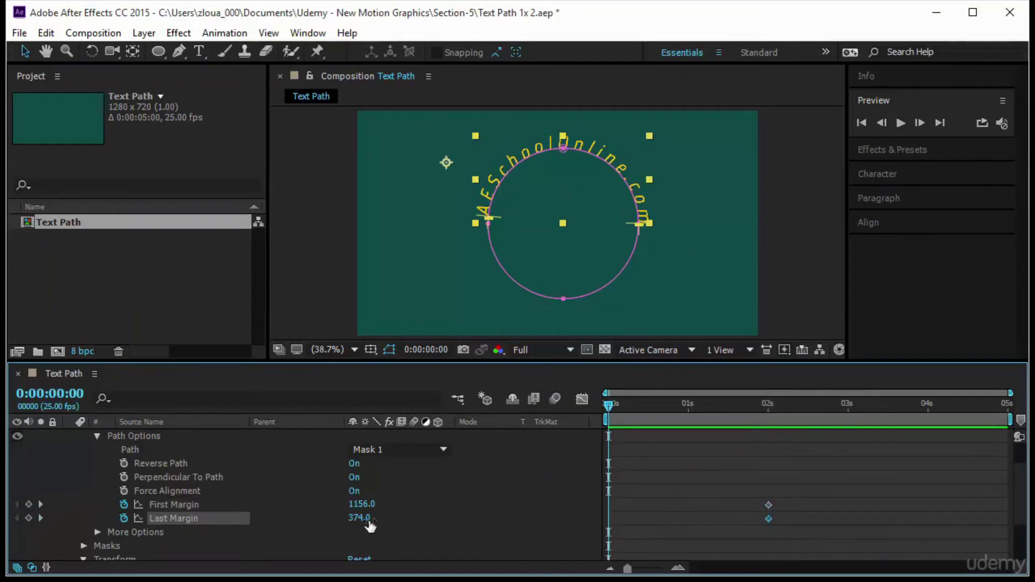
drag(355, 518, 273, 538)
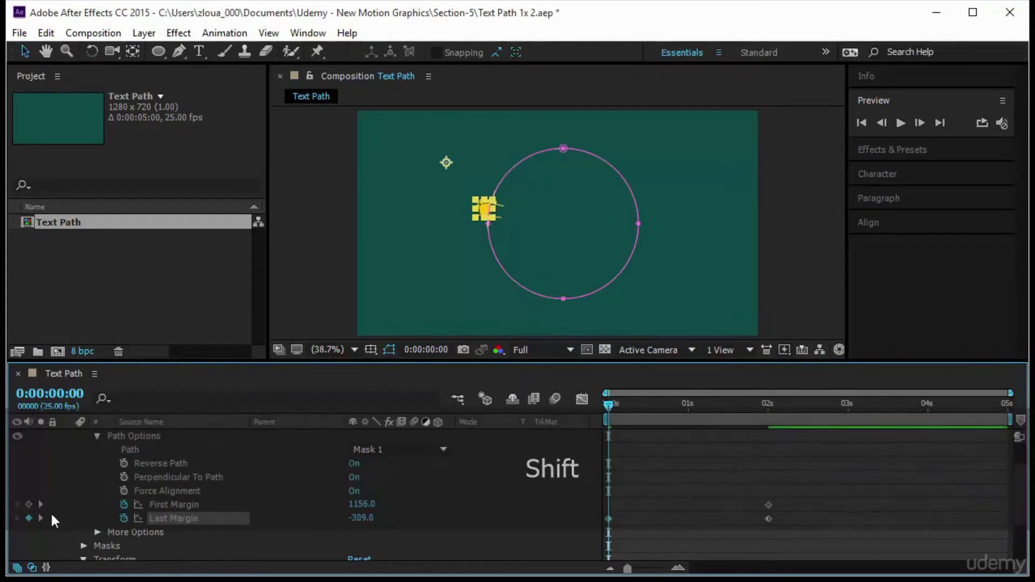
click(28, 503)
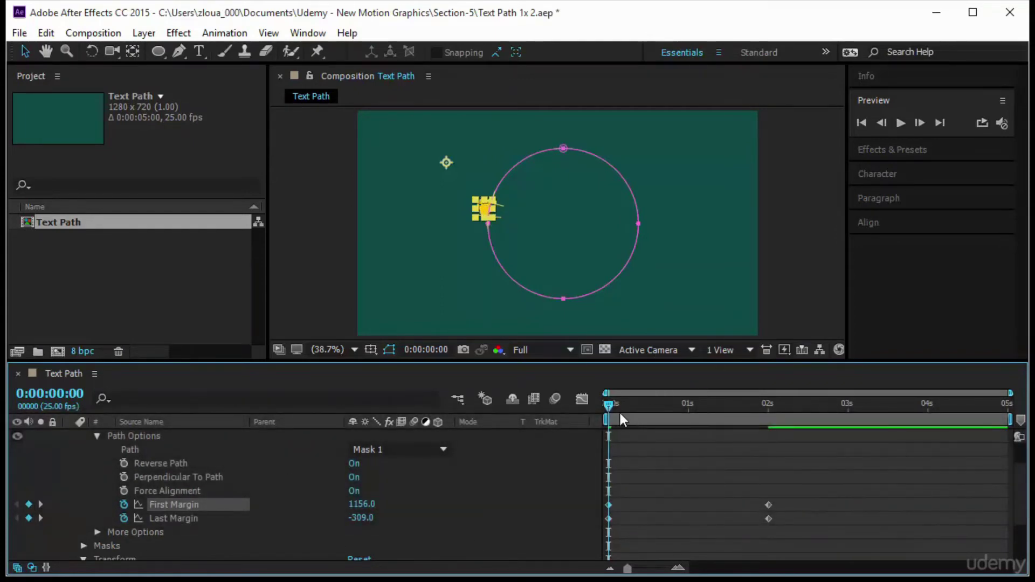
click(900, 123)
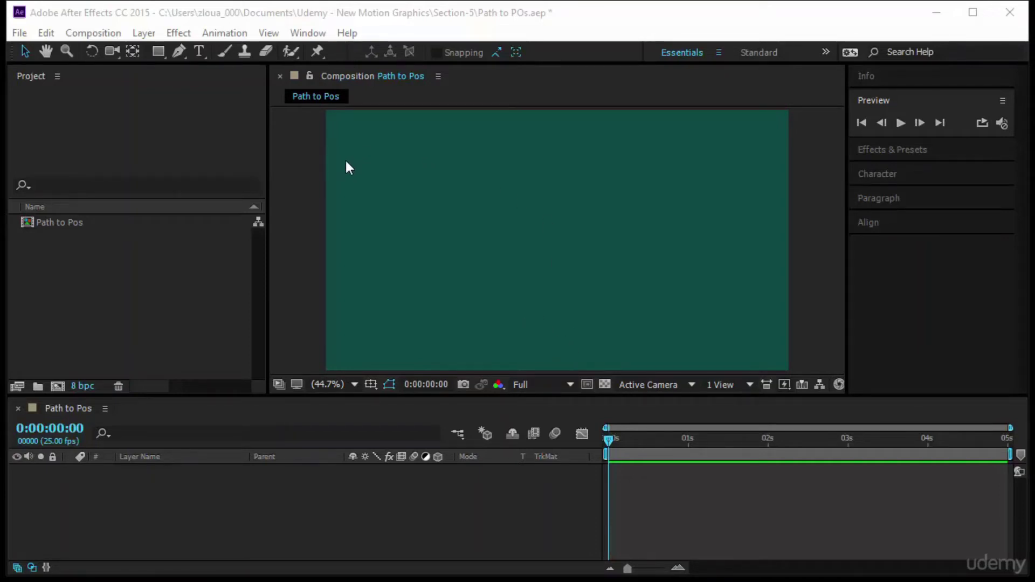
- With Bezier Path off, draw an unfilled circle about 112 px wide in the upper middle of the Path to Pos composition, with a 4 px stroke
drag(157, 47, 213, 86)
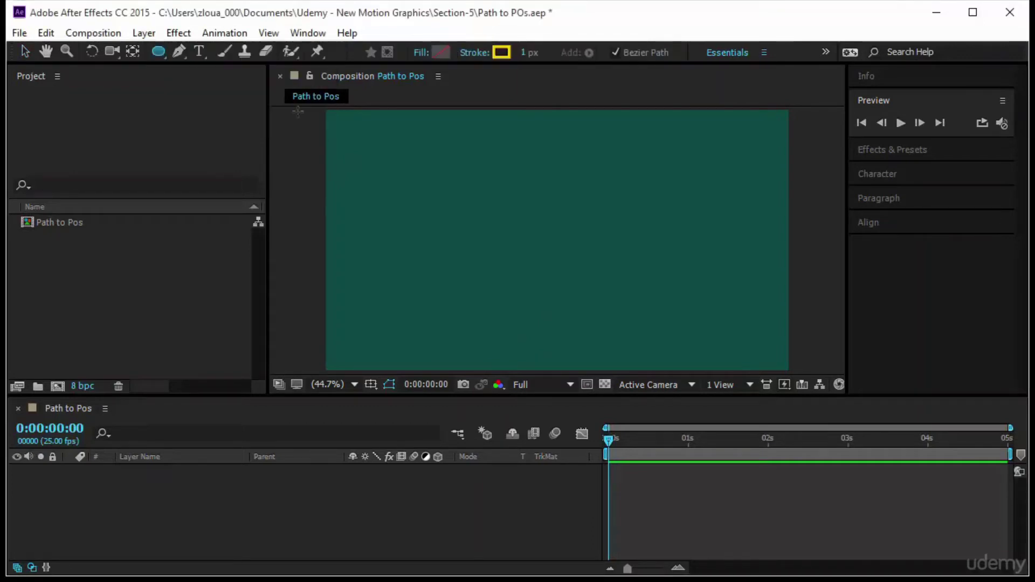
click(616, 52)
drag(533, 168, 554, 188)
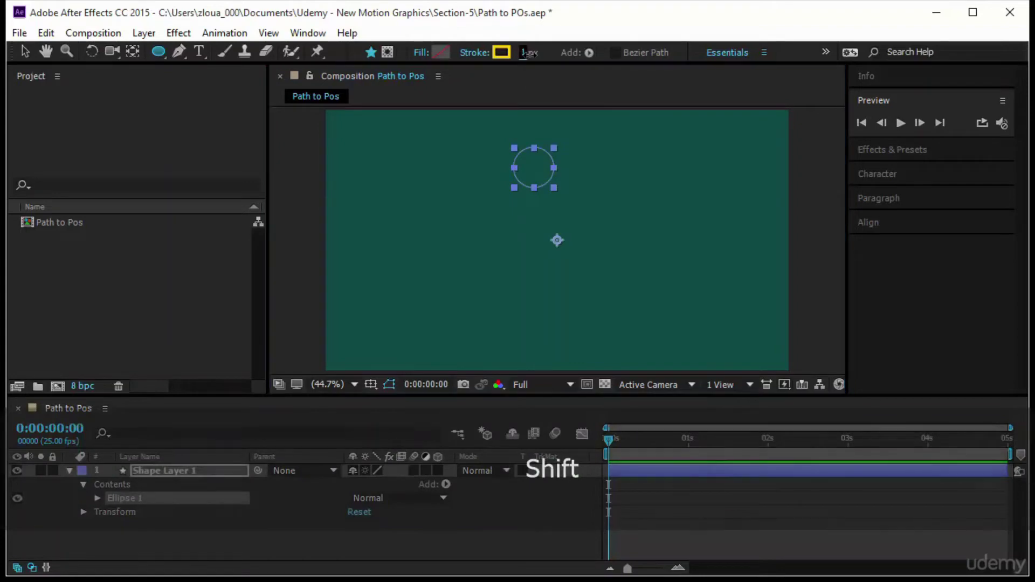
drag(530, 53, 533, 53)
- Select the shape layer with the Selection tool, center its anchor point in the circle, and deselect the layer
click(26, 52)
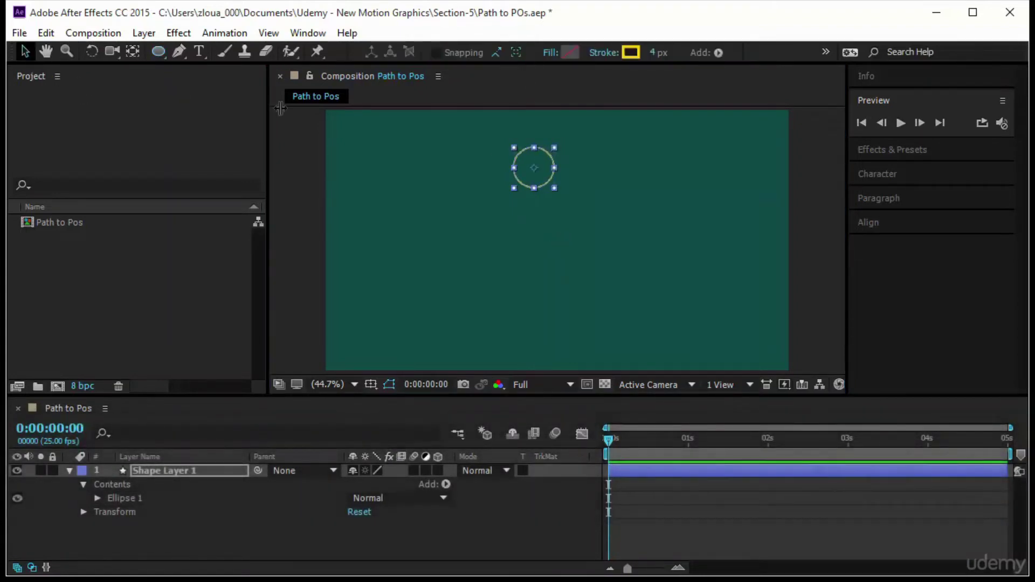
click(413, 177)
click(529, 161)
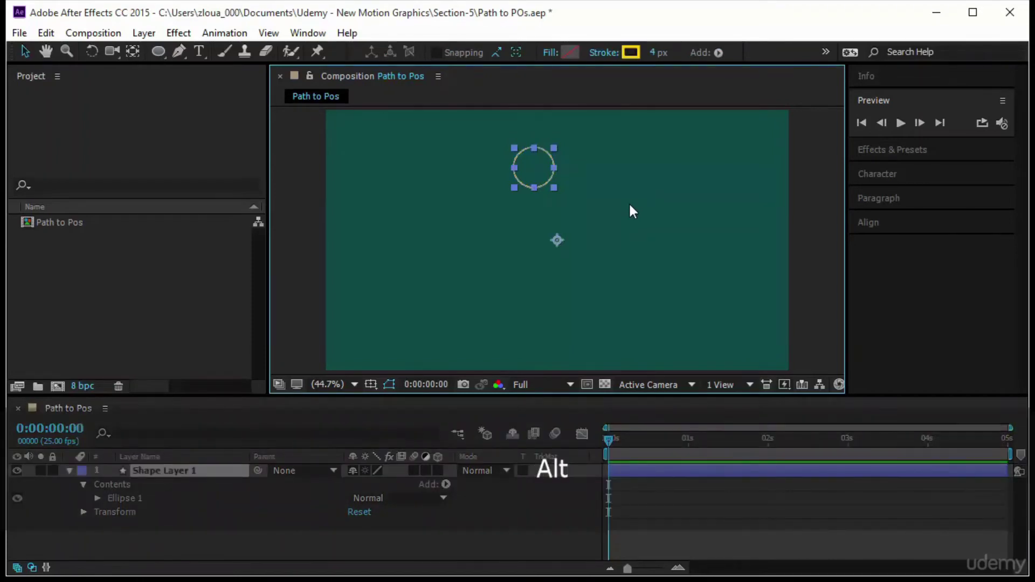
key(ctrl+alt+Home)
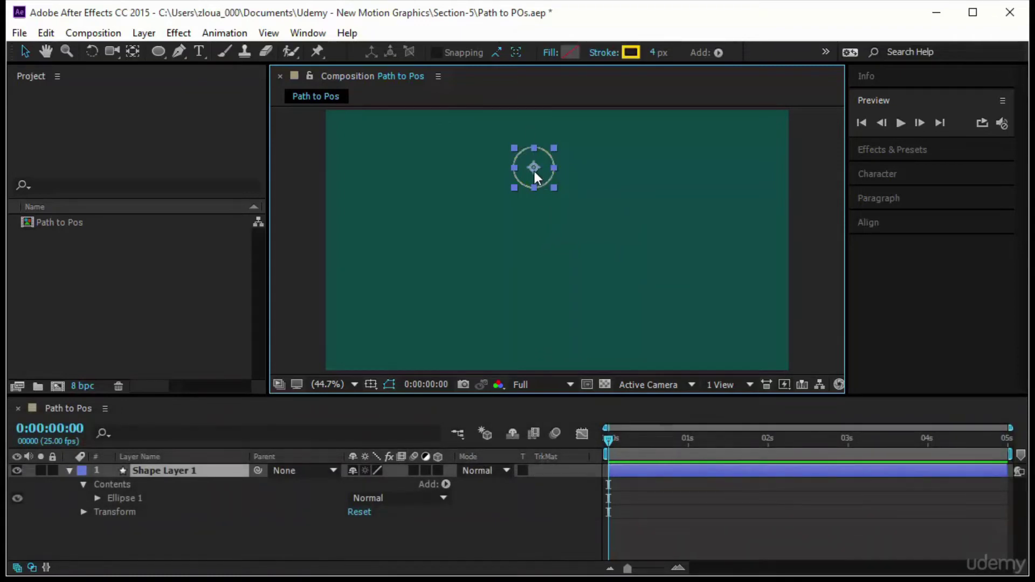
click(234, 541)
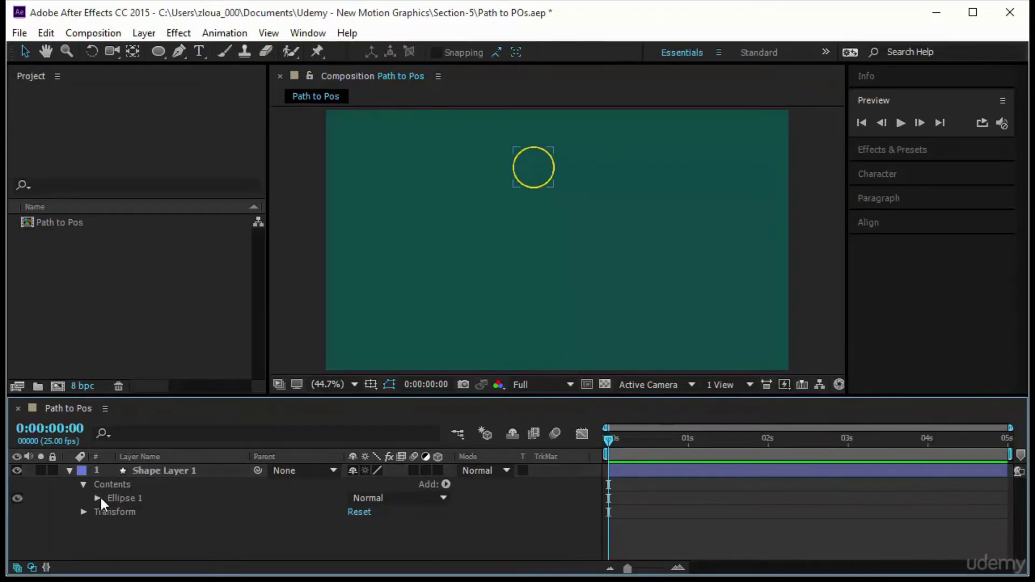
- Inspect the first circle's Ellipse Path 1 properties, Size and Position, and the list of items that can be added to the shape's contents
click(98, 497)
click(108, 512)
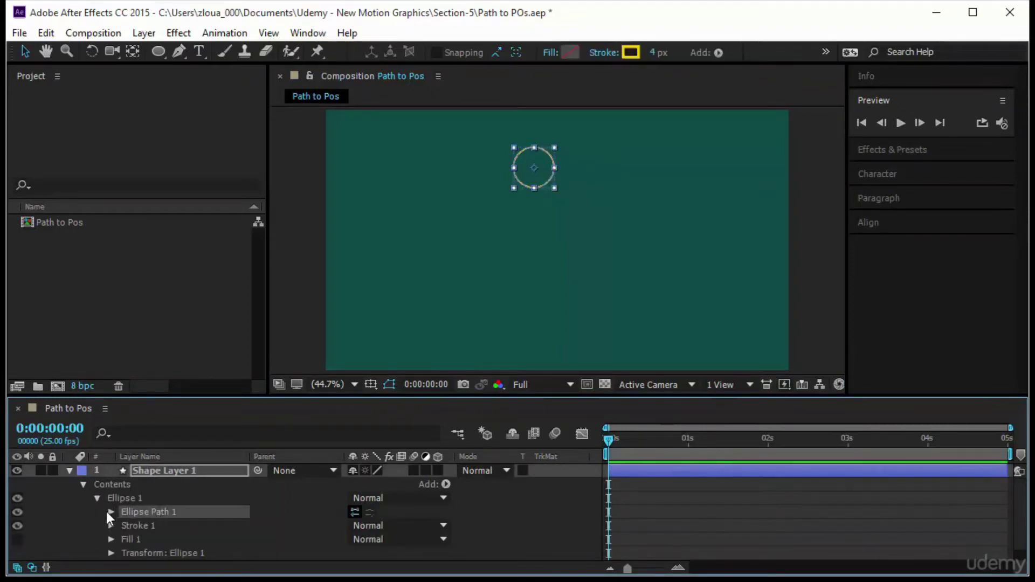
click(110, 512)
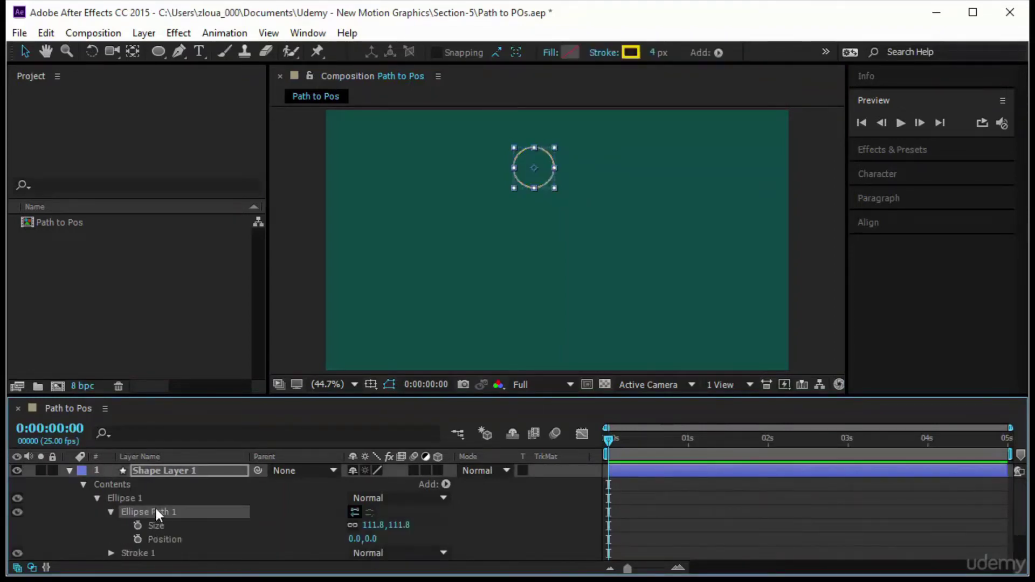
click(166, 527)
click(179, 539)
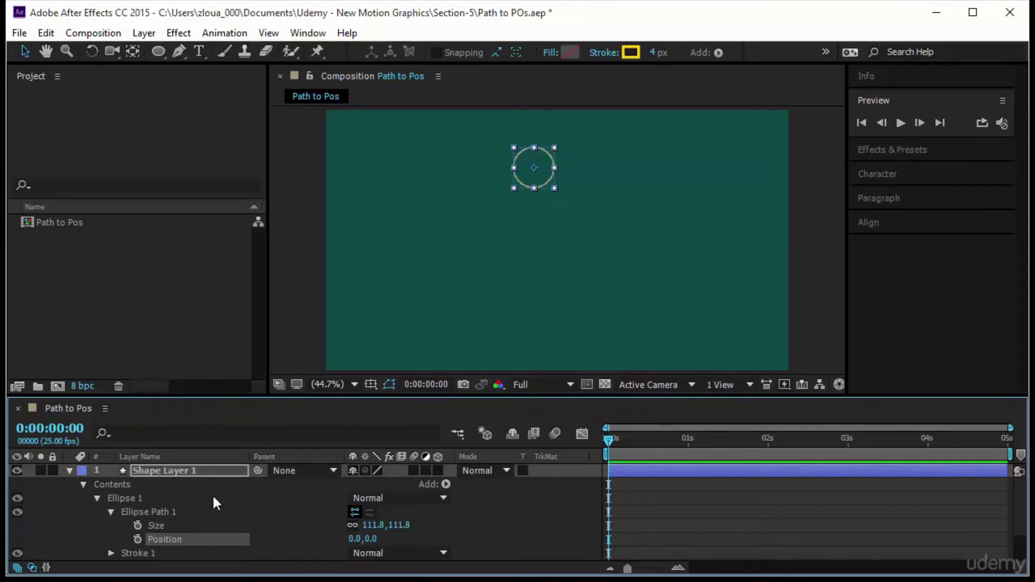
click(445, 484)
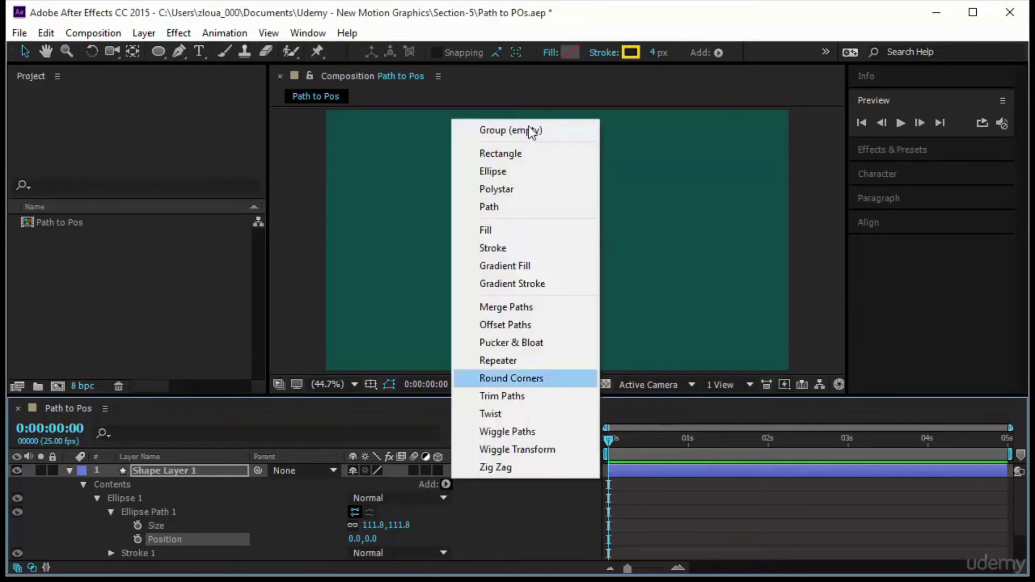
click(534, 526)
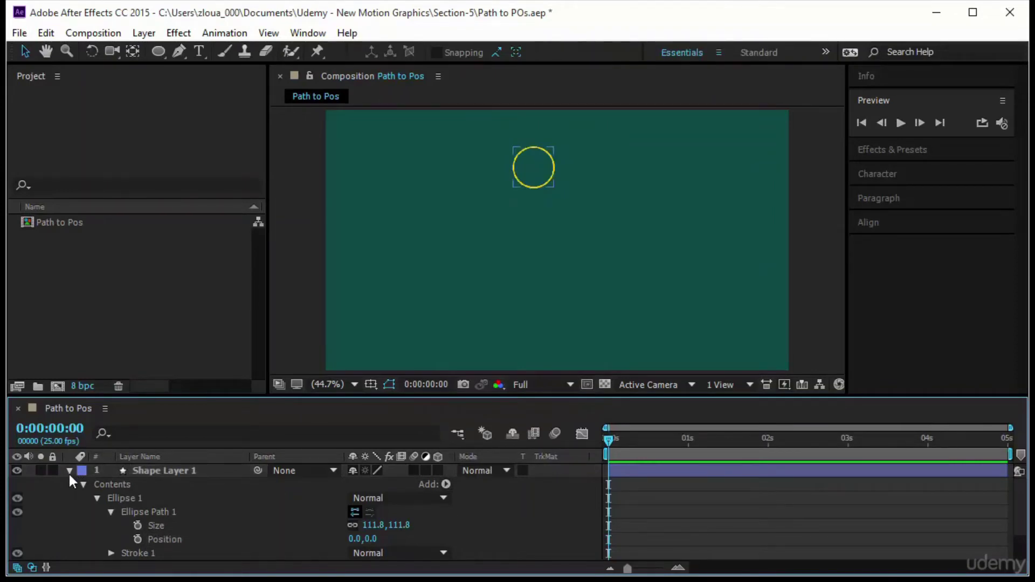
- With Bezier Path on, draw a large unfilled circle on a new shape layer, its upper edge passing through the small circle
click(69, 470)
click(158, 51)
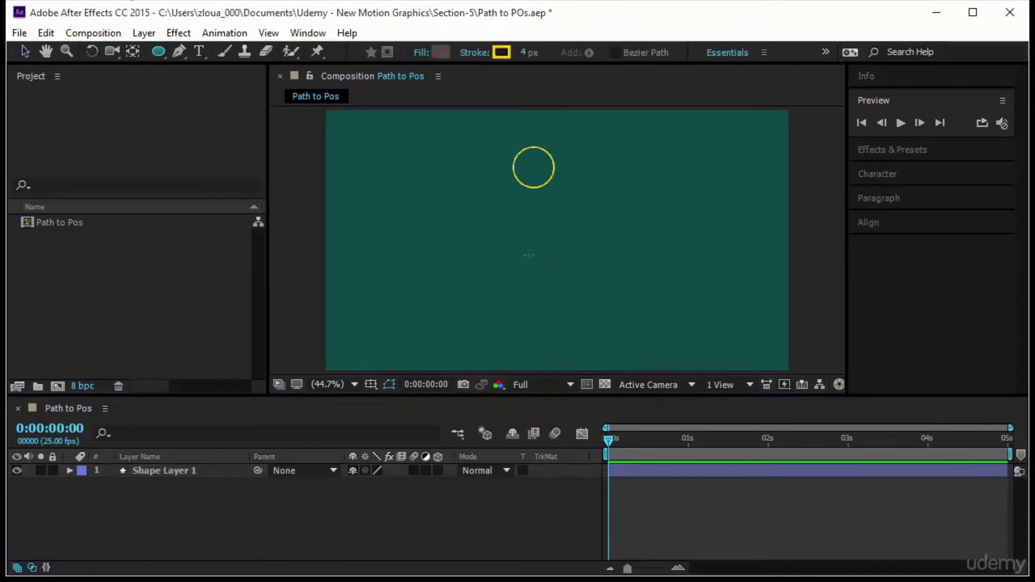
click(620, 52)
drag(538, 250, 619, 274)
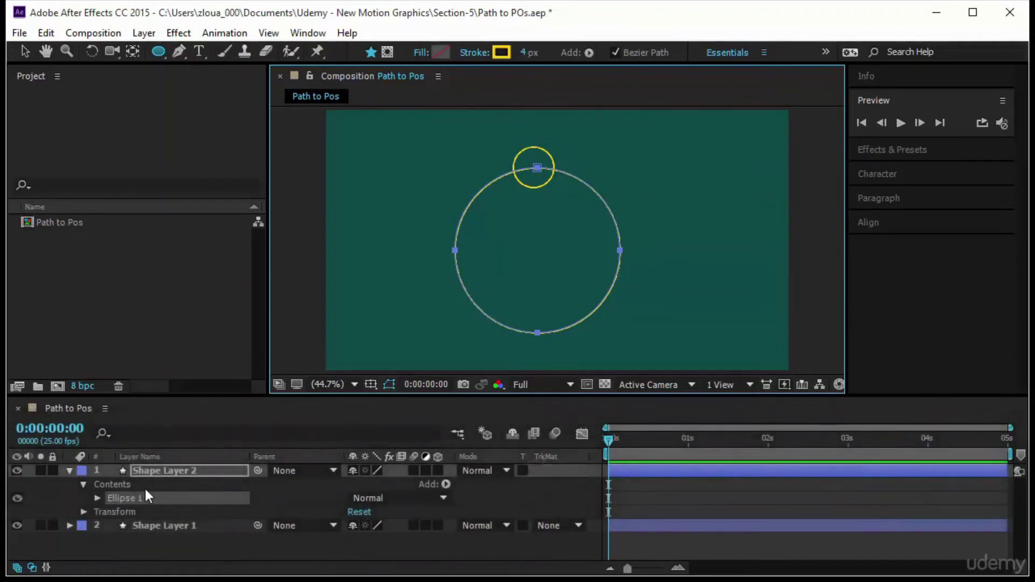
- Rename the large circle's layer Path
click(195, 470)
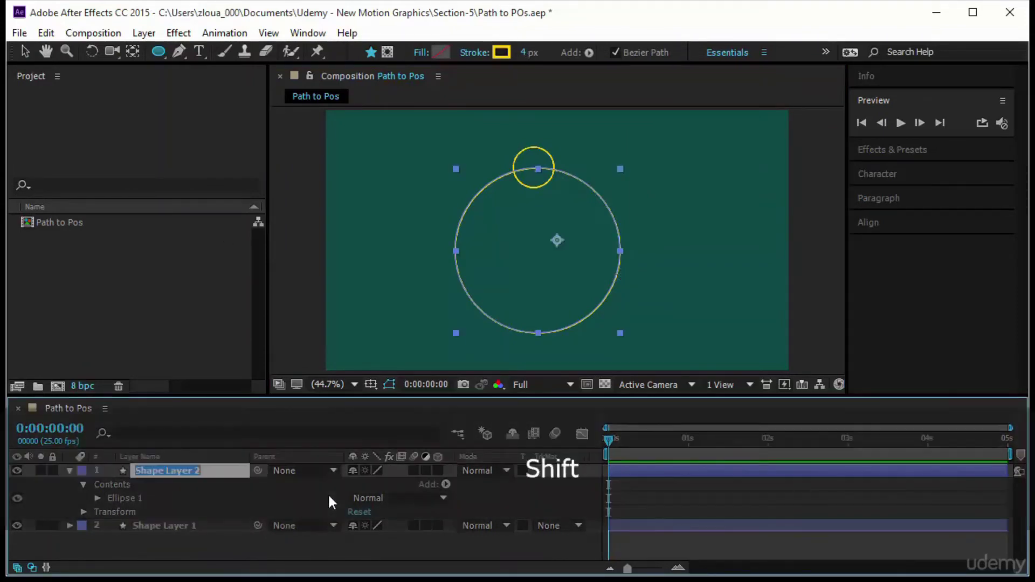
text(Path)
key(Return)
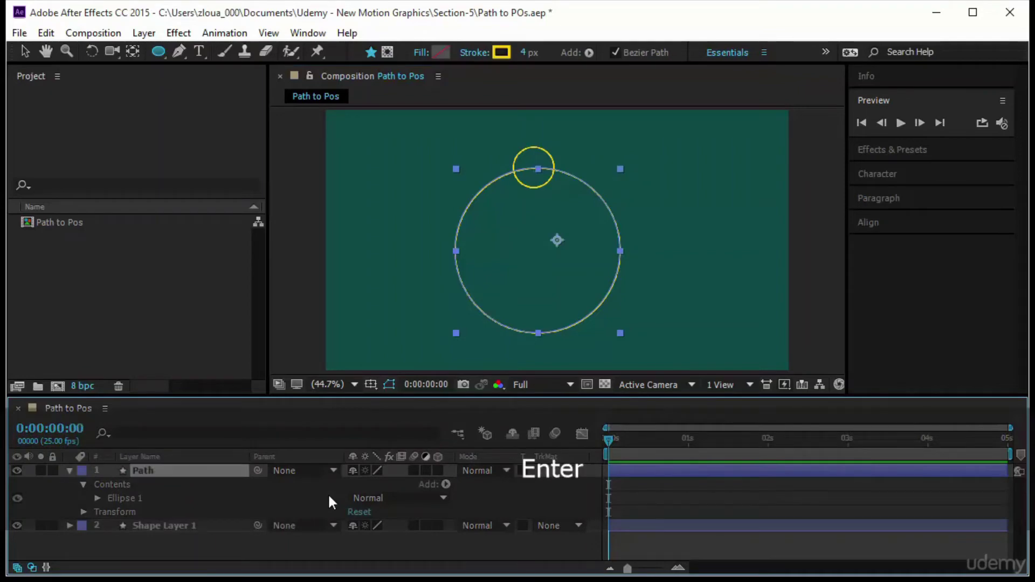
- Expand the Path layer's Ellipse 1 down to its Path property and compare it with Shape Layer 1's Ellipse Path 1 properties
click(122, 499)
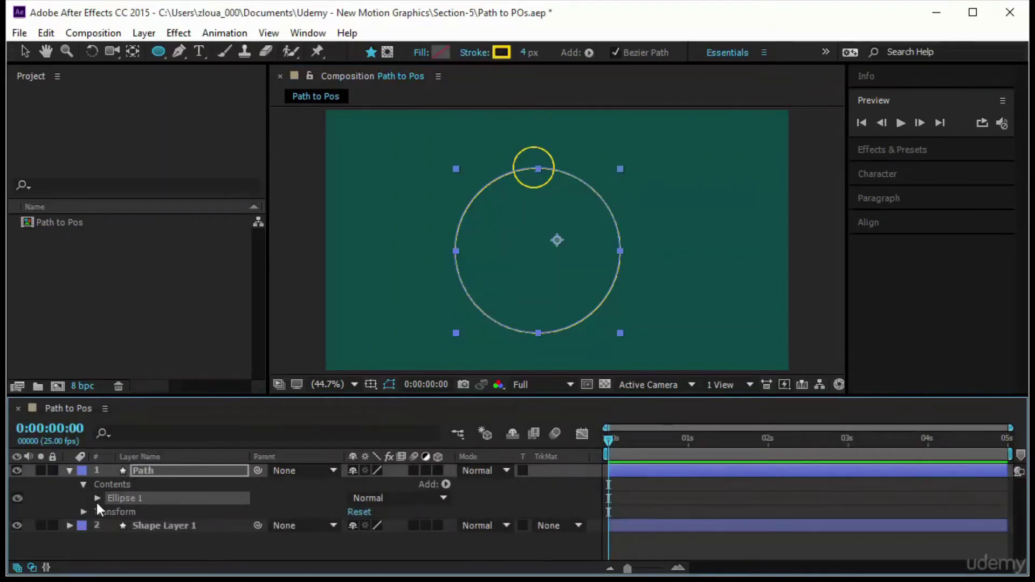
click(97, 498)
click(111, 511)
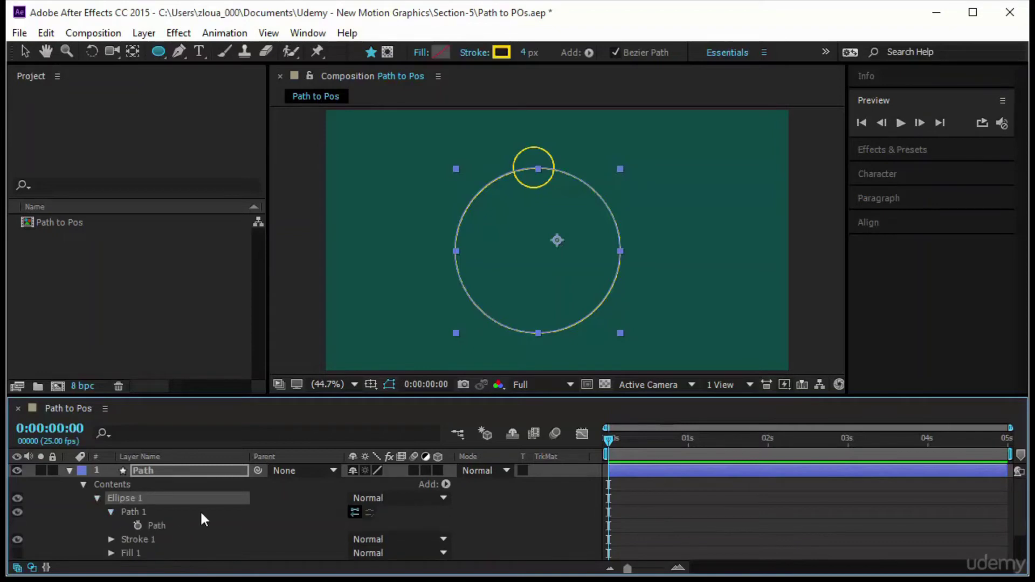
click(160, 526)
scroll(196, 536, down, 1)
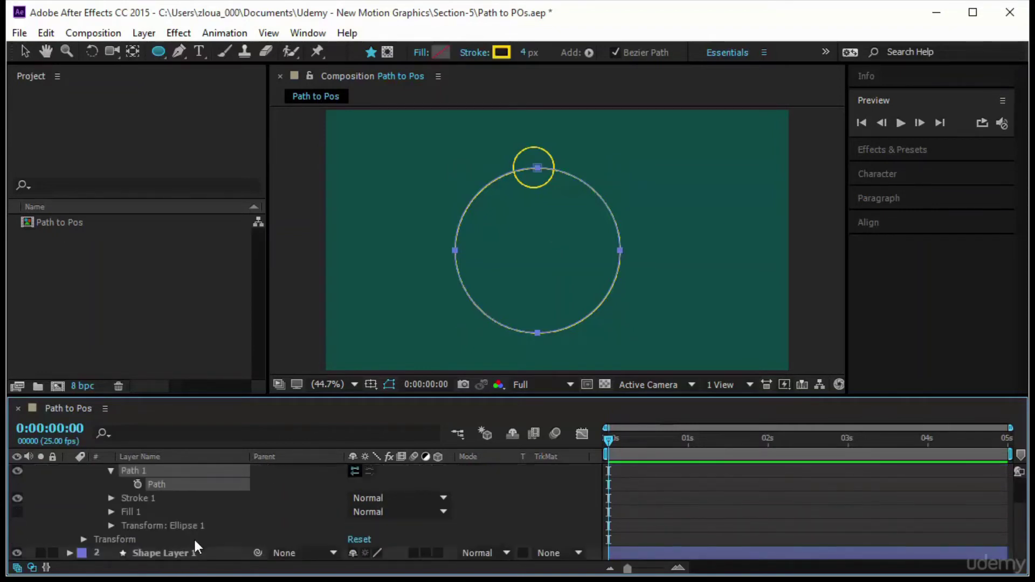
click(70, 553)
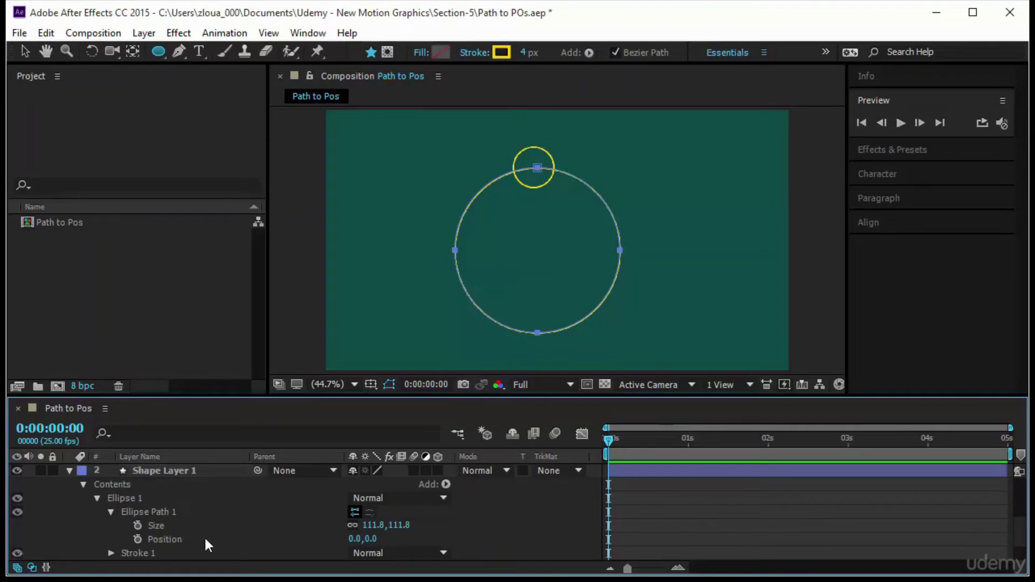
scroll(205, 536, up, 2)
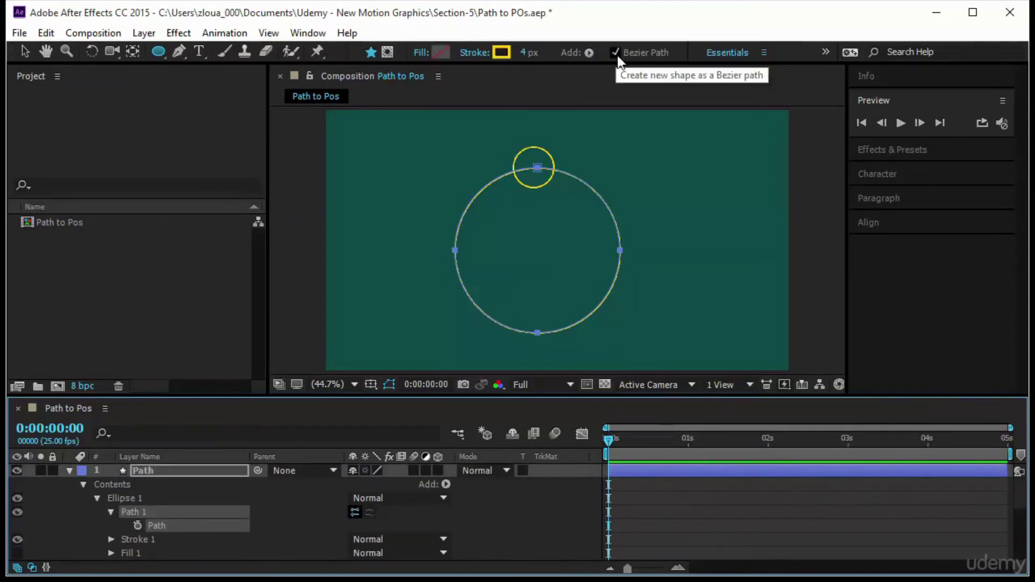
- Copy the Path property under Path 1 of the Path layer
click(172, 471)
click(180, 525)
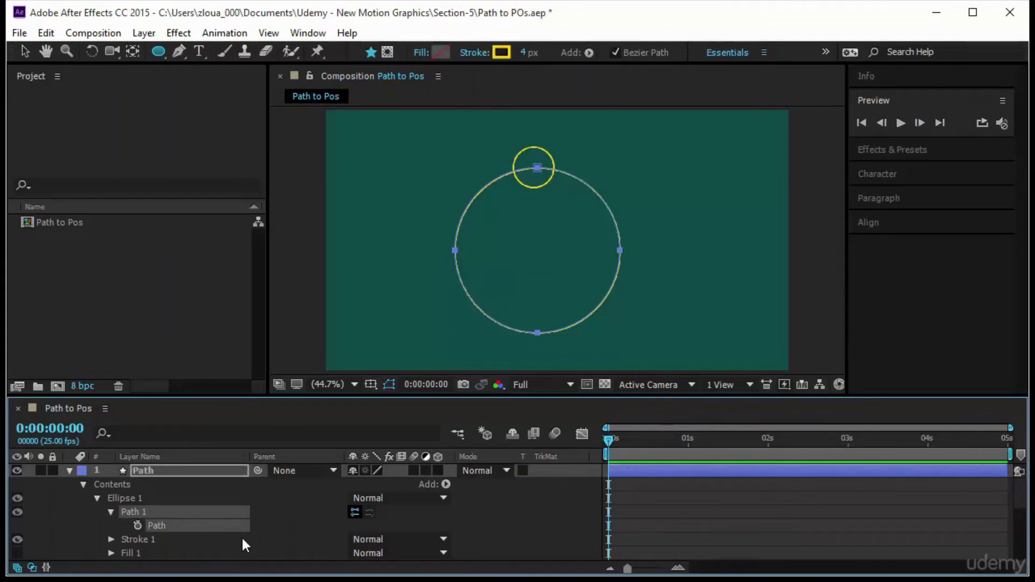
click(320, 517)
click(228, 525)
key(ctrl+c)
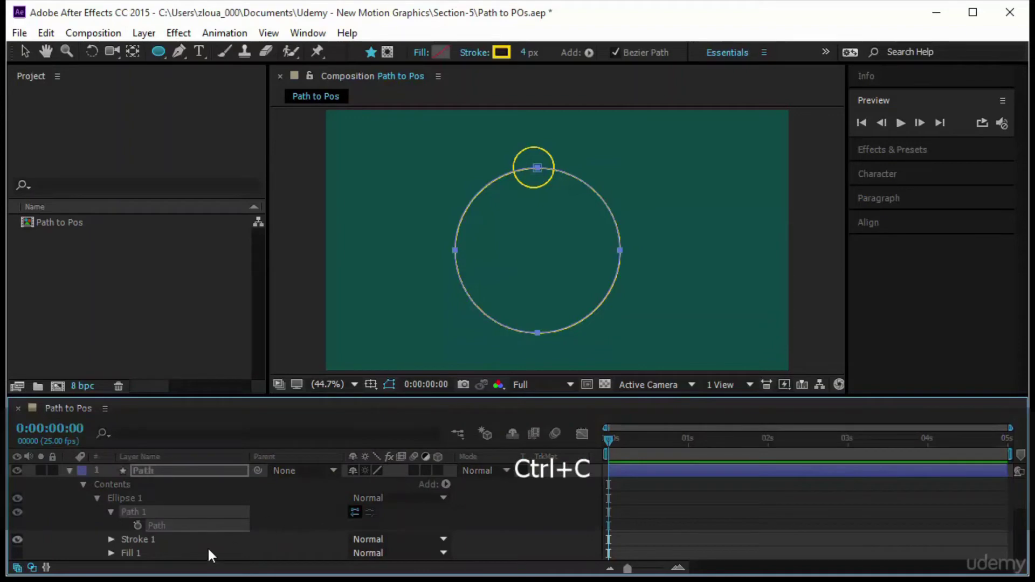
- Rename Shape Layer 1 as Circle
scroll(197, 523, down, 3)
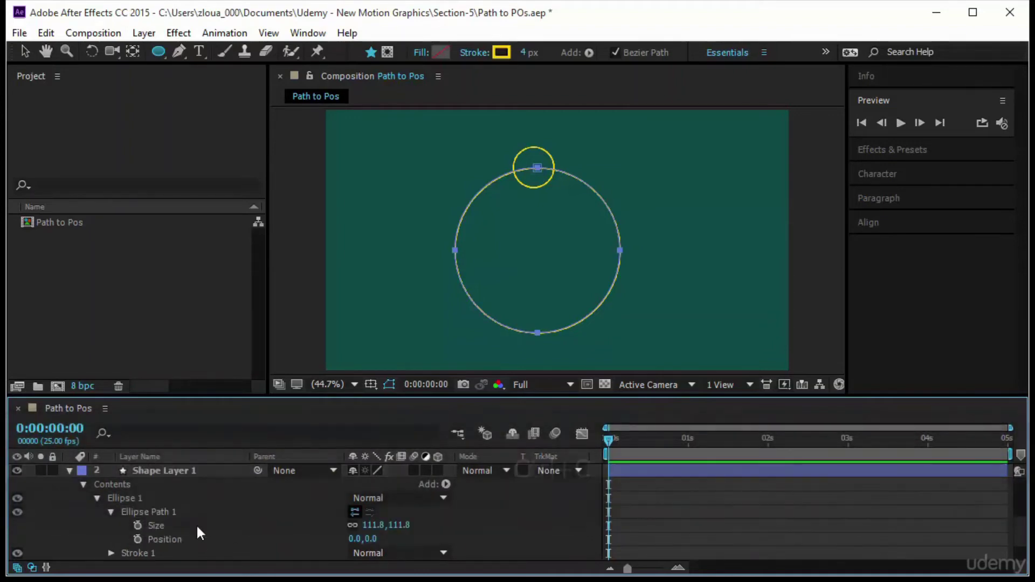
click(196, 470)
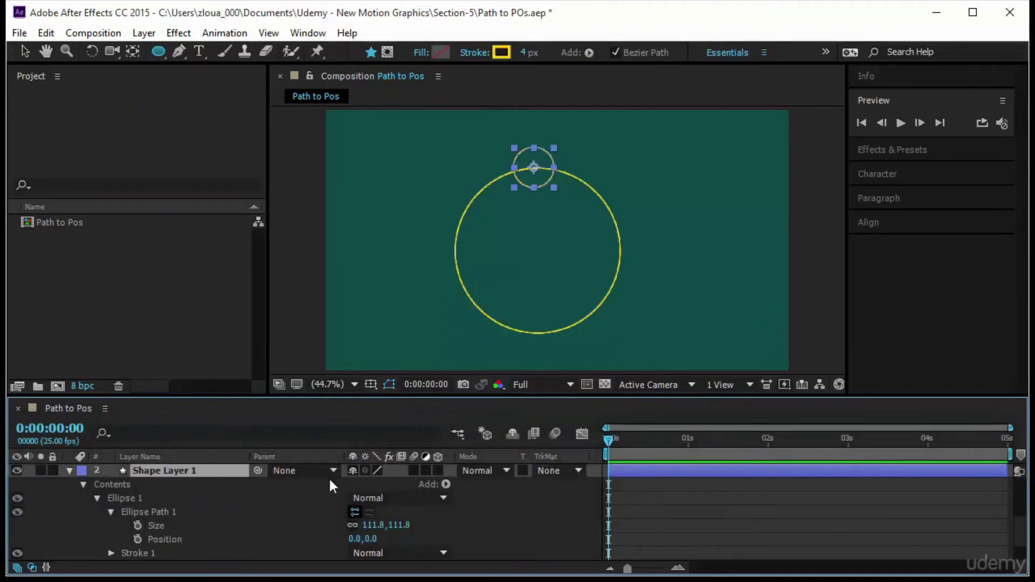
key(Return)
text(Circle)
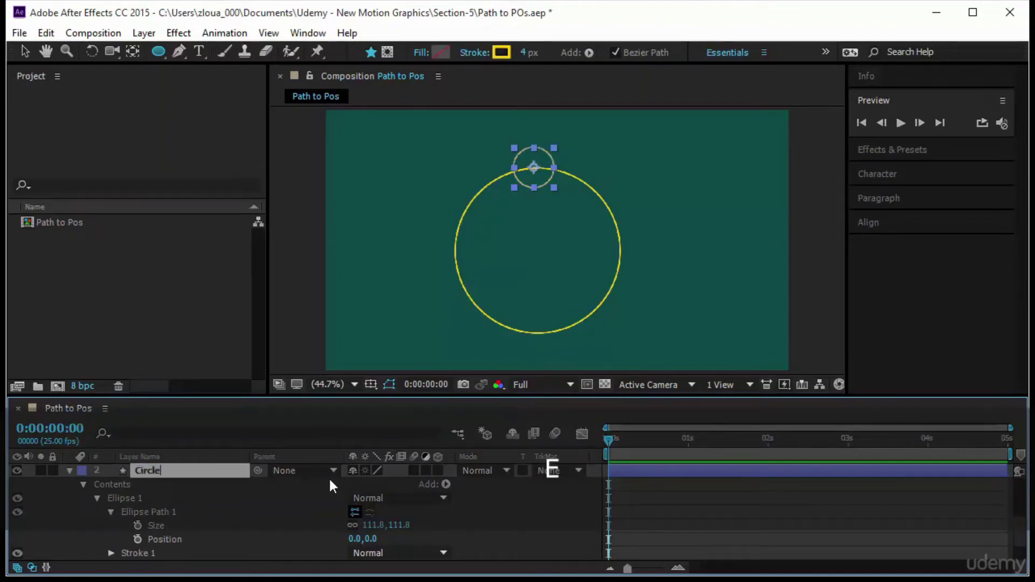
key(Return)
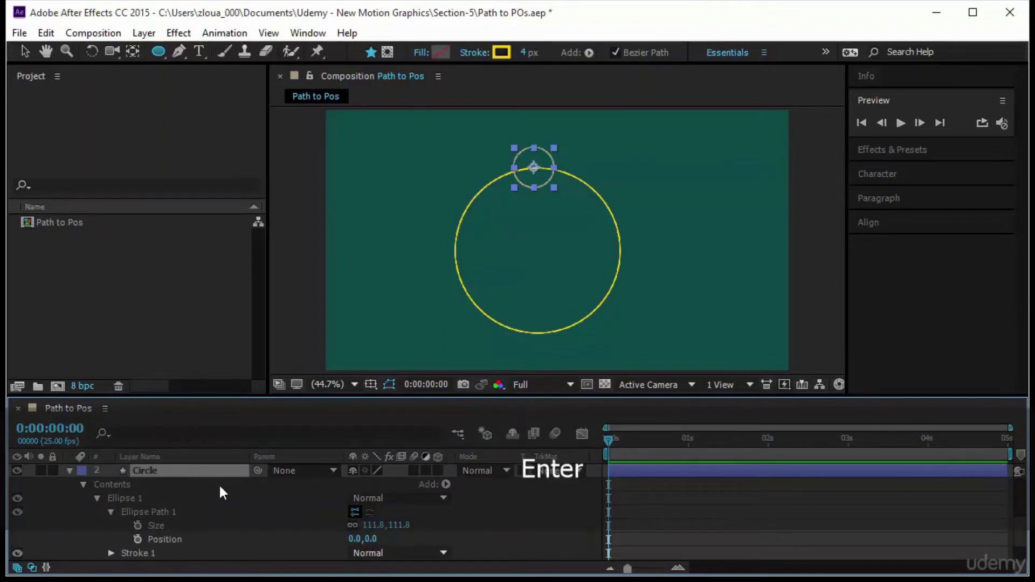
- Paste the copied path into the Circle layer's Position at 0:00:00:00 and hide the Path layer
key(p)
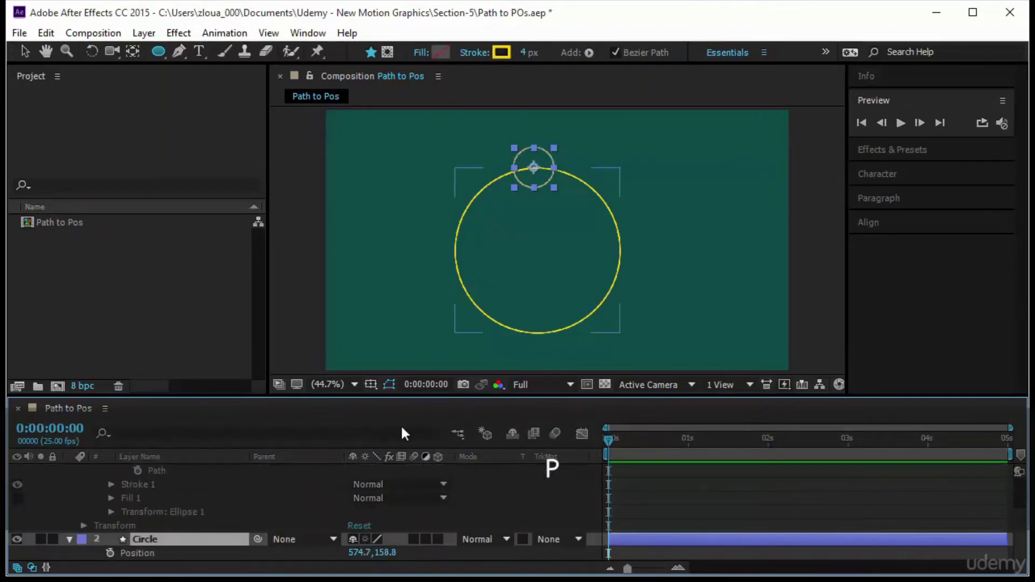
click(164, 555)
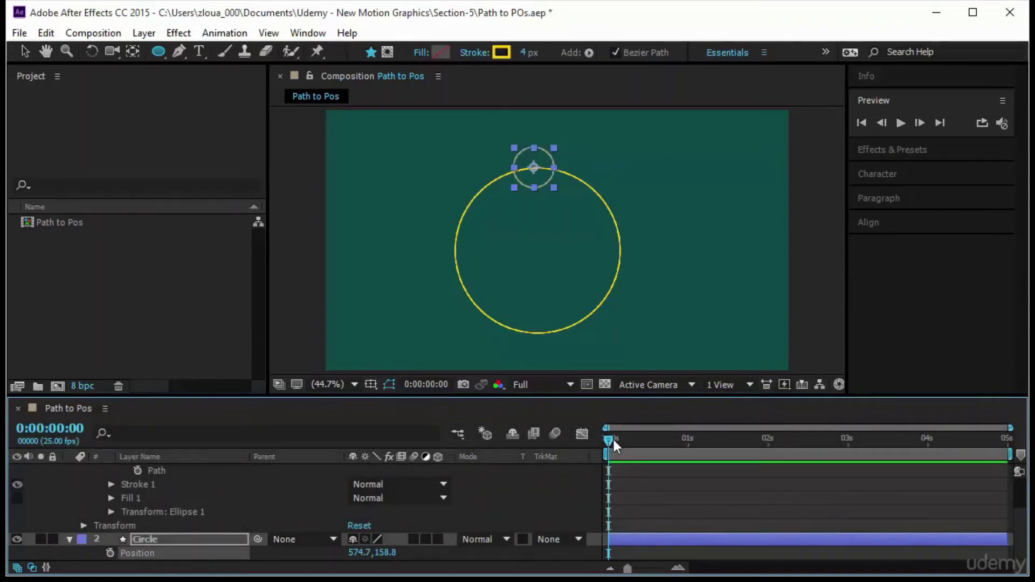
mouse_move(609, 439)
mouse_down()
mouse_move(738, 445)
mouse_move(608, 442)
mouse_up()
key(ctrl)
key(ctrl+v)
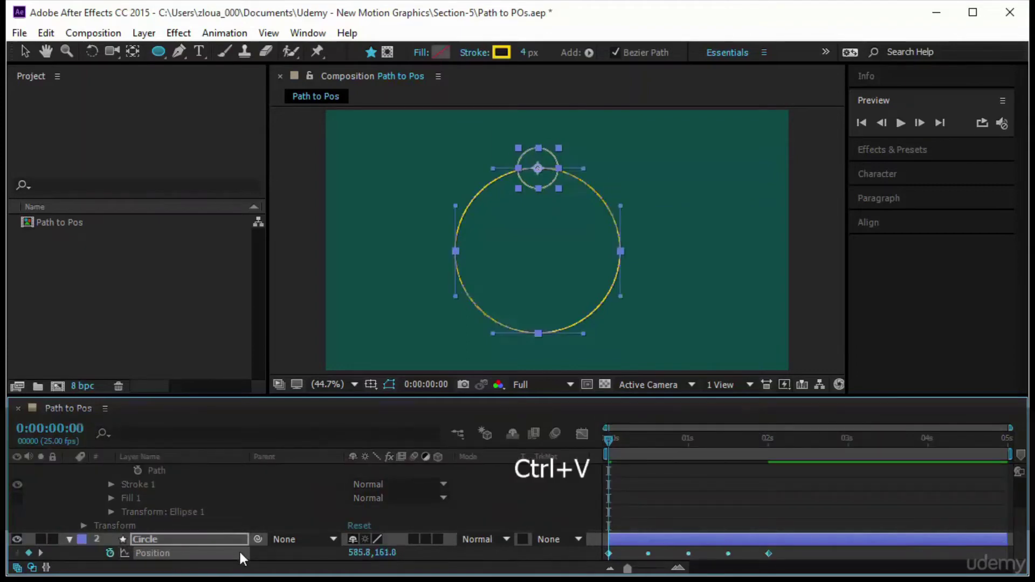
scroll(245, 504, up, 3)
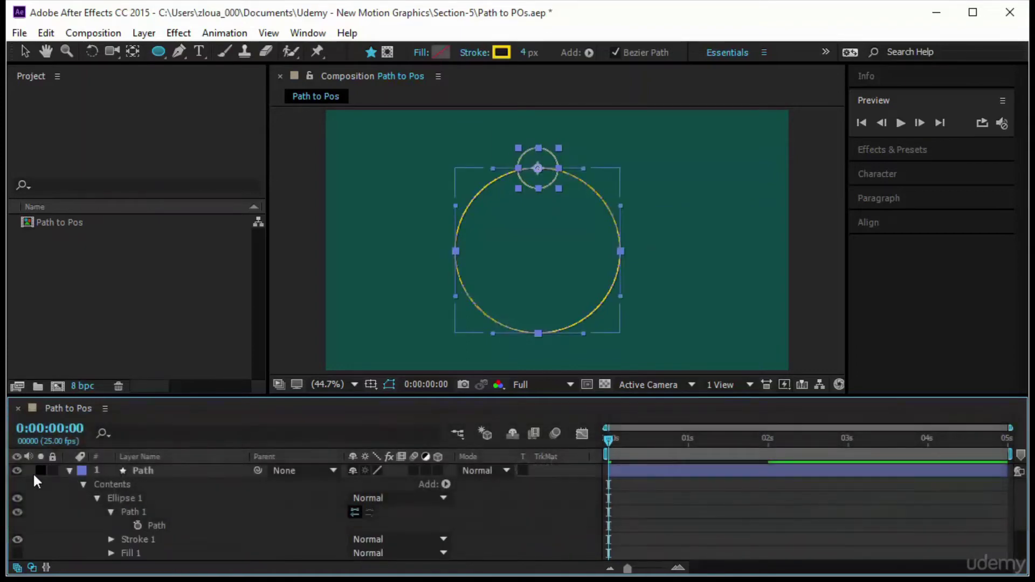
click(18, 470)
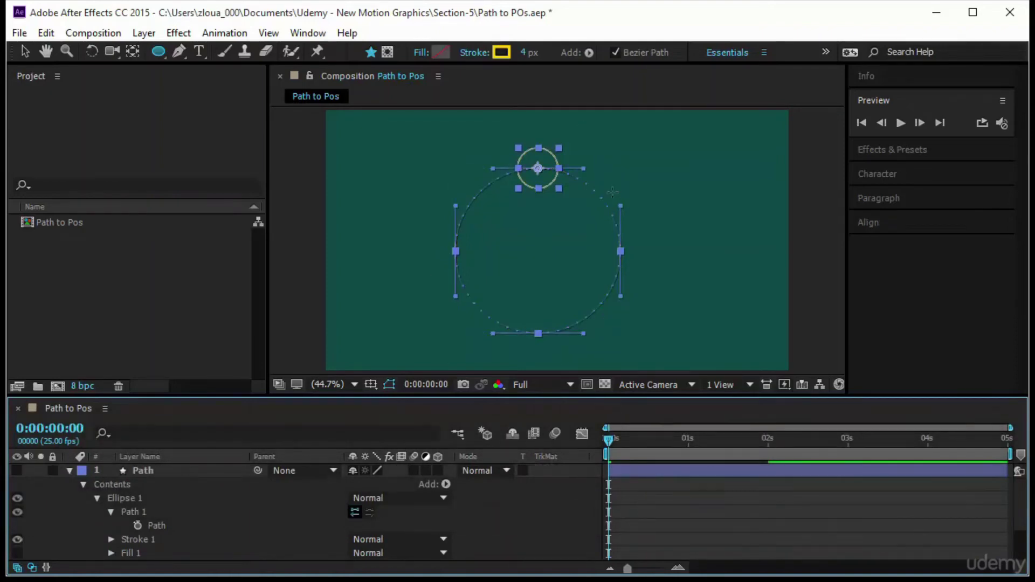
- Compare the Path layer's Path property with the Circle layer's Position keyframes and its motion path in the composition
scroll(510, 529, down, 3)
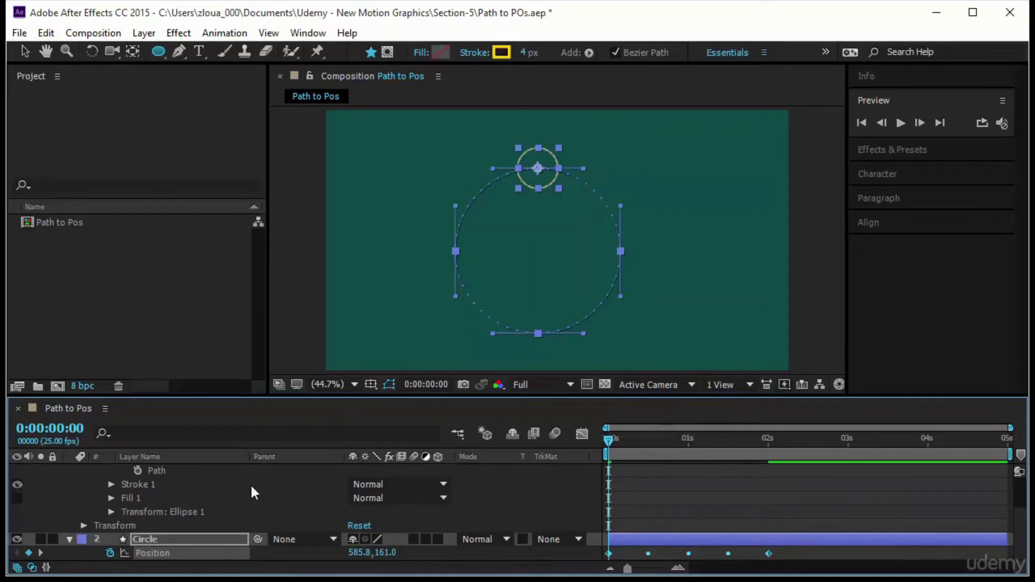
scroll(251, 487, up, 3)
click(167, 472)
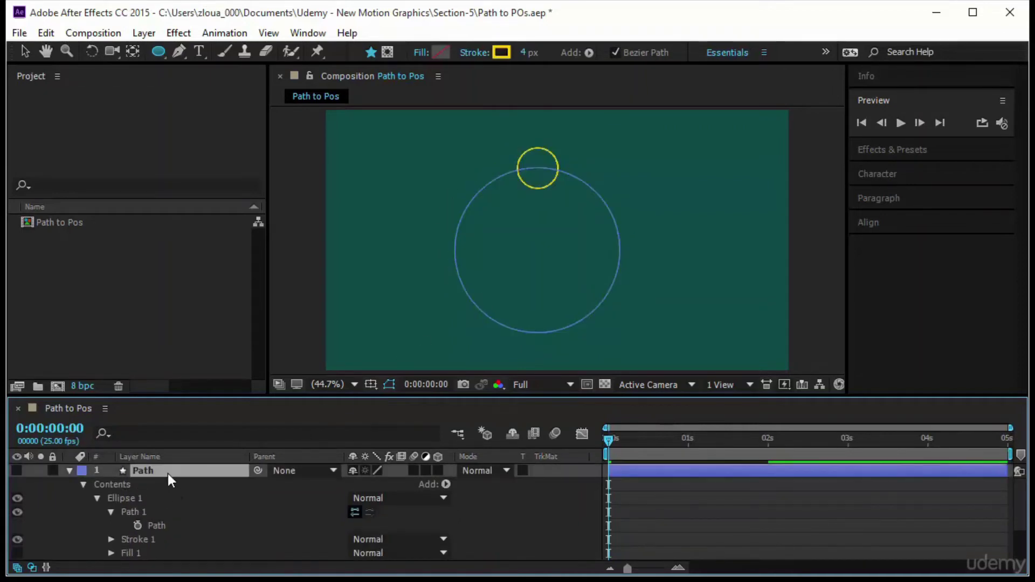
scroll(251, 498, down, 3)
click(197, 556)
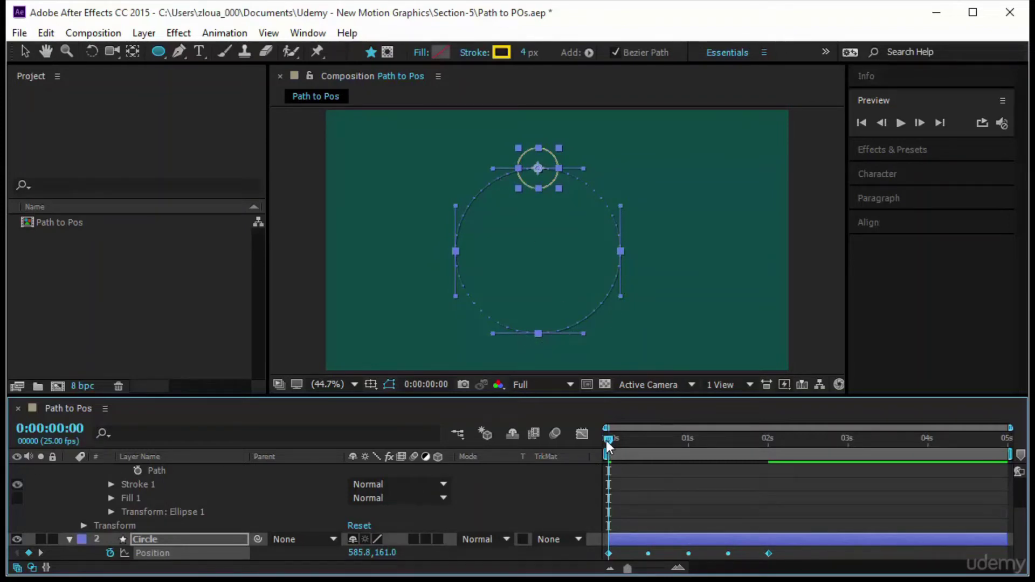
scroll(392, 494, up, 2)
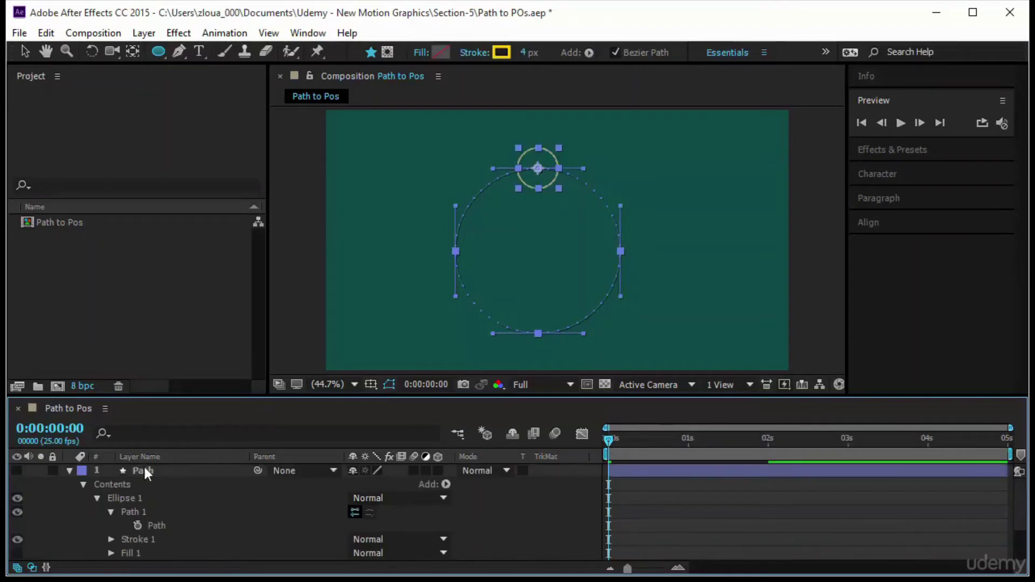
click(161, 525)
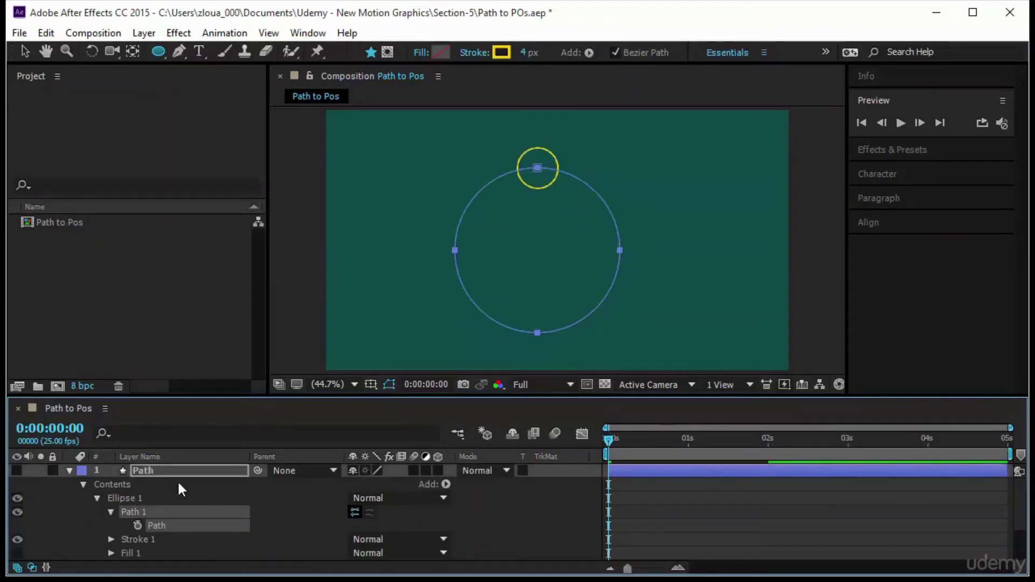
scroll(177, 485, down, 2)
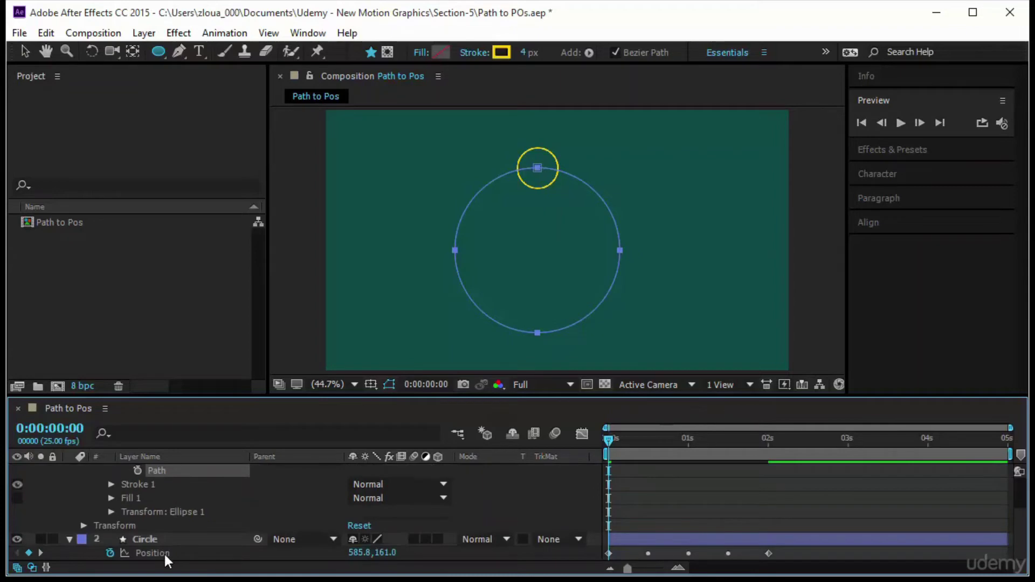
click(164, 552)
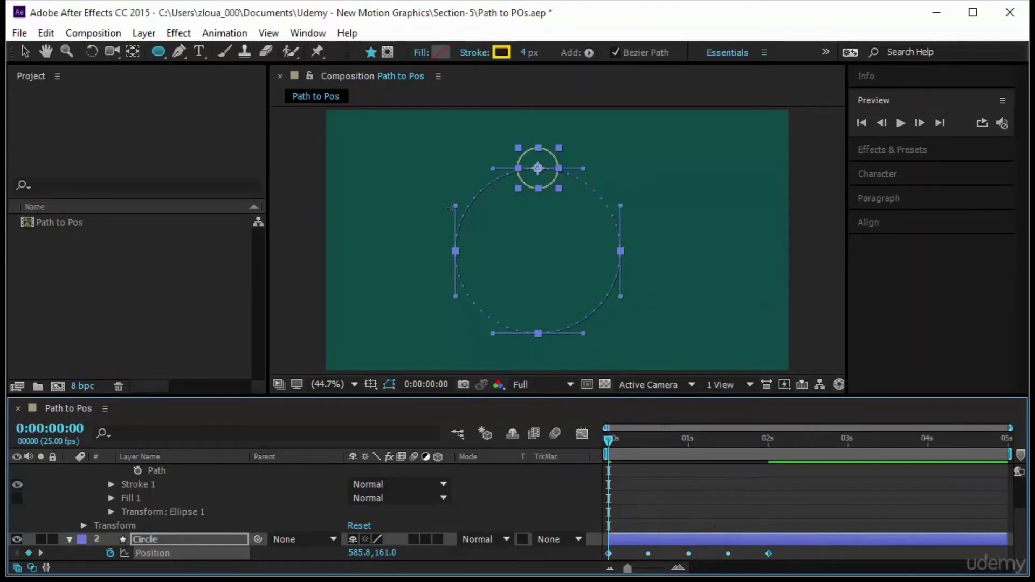
- Preview the small circle travelling along its motion path, and select the Circle layer's Position keyframes
click(754, 510)
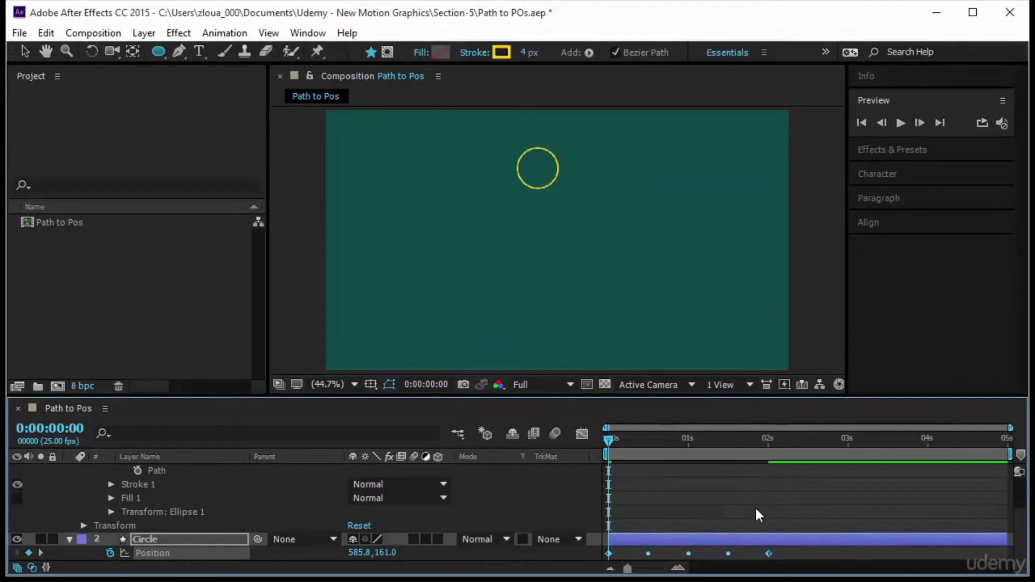
click(900, 123)
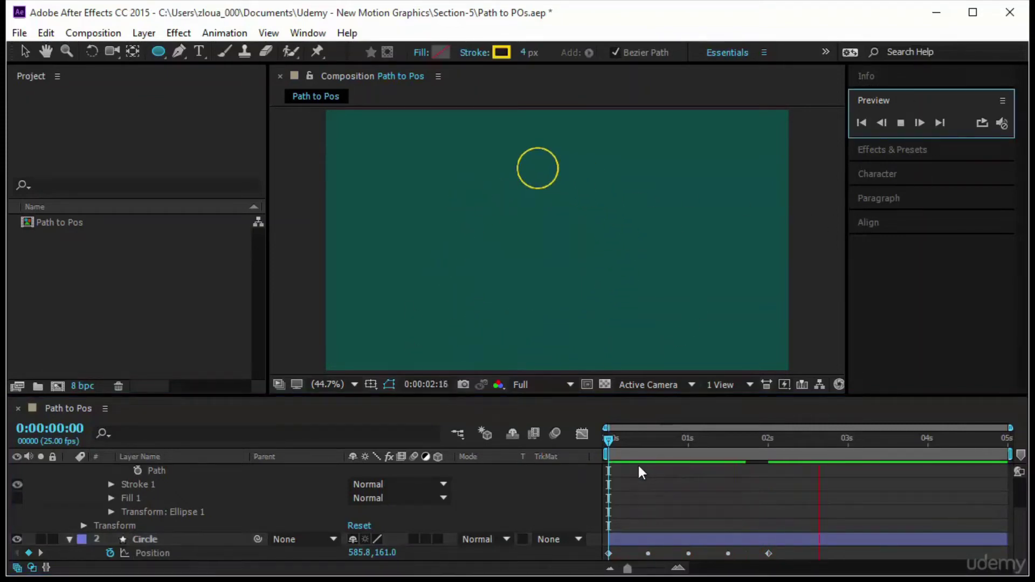
click(679, 441)
drag(679, 441, 458, 492)
click(176, 555)
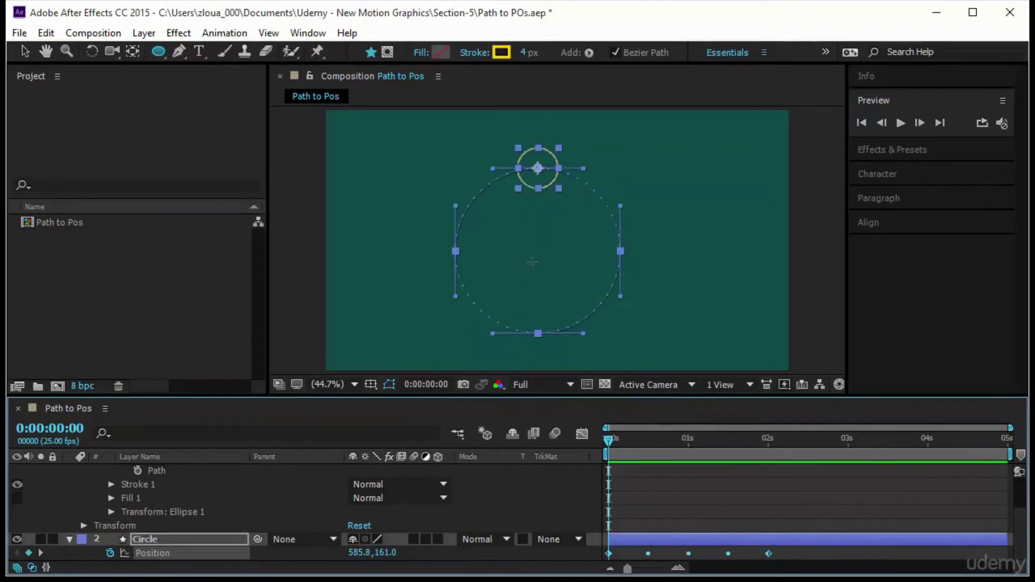
- Reshape the Circle layer's motion path by pulling both handles of the right keyframe and both handles of the left keyframe outward
key(v)
drag(621, 206, 732, 166)
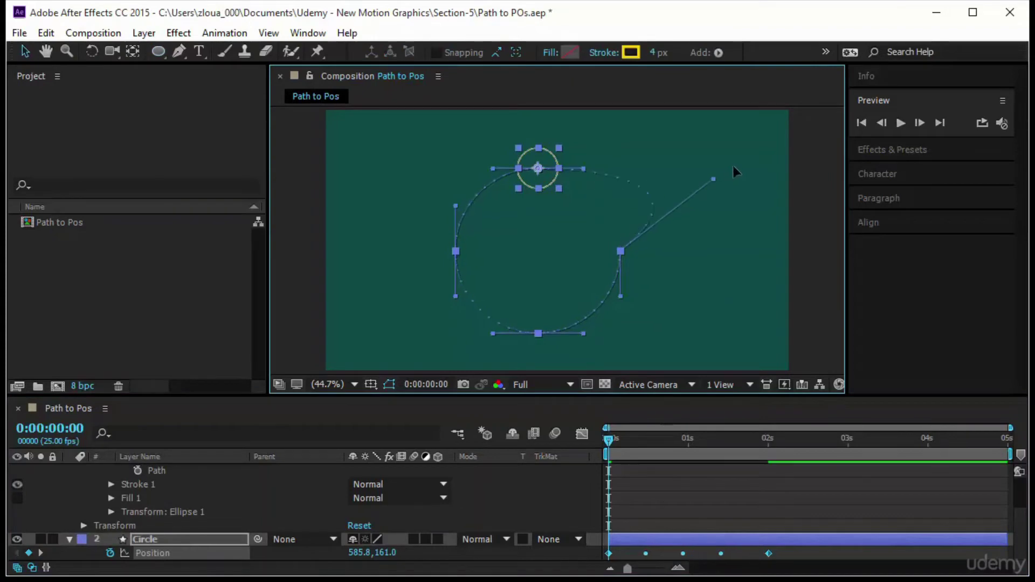
drag(620, 295, 751, 325)
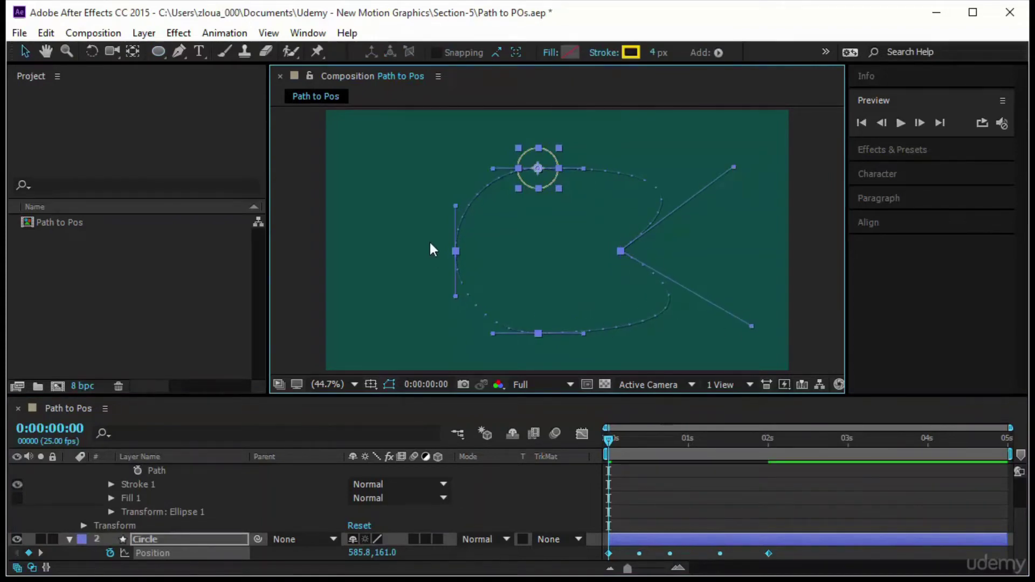
drag(454, 206, 367, 192)
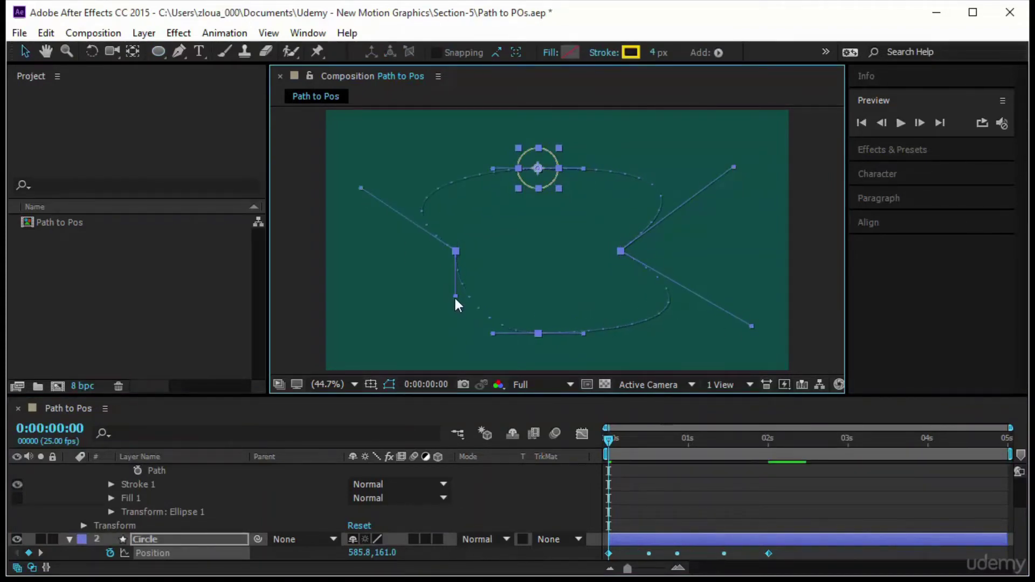
drag(456, 296, 345, 297)
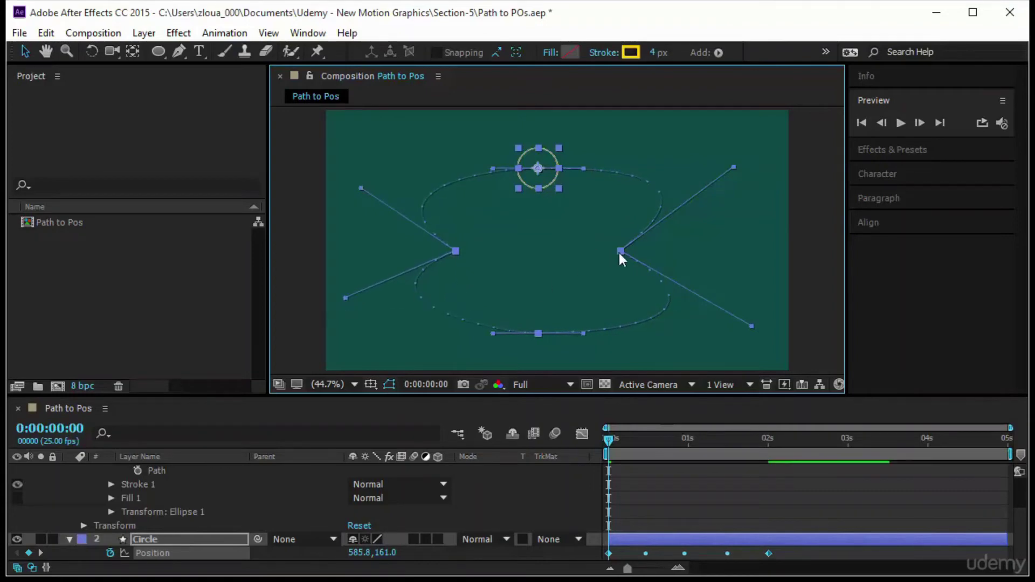
drag(620, 252, 626, 249)
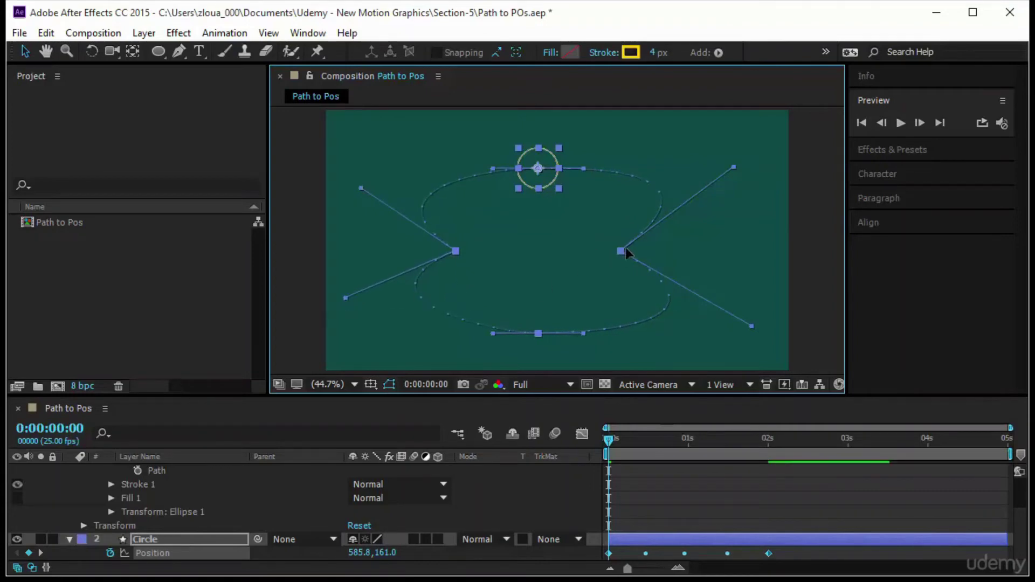
- Preview the circle travelling along the reshaped motion path, and move the current time to 0:00:00:08
click(755, 485)
click(900, 123)
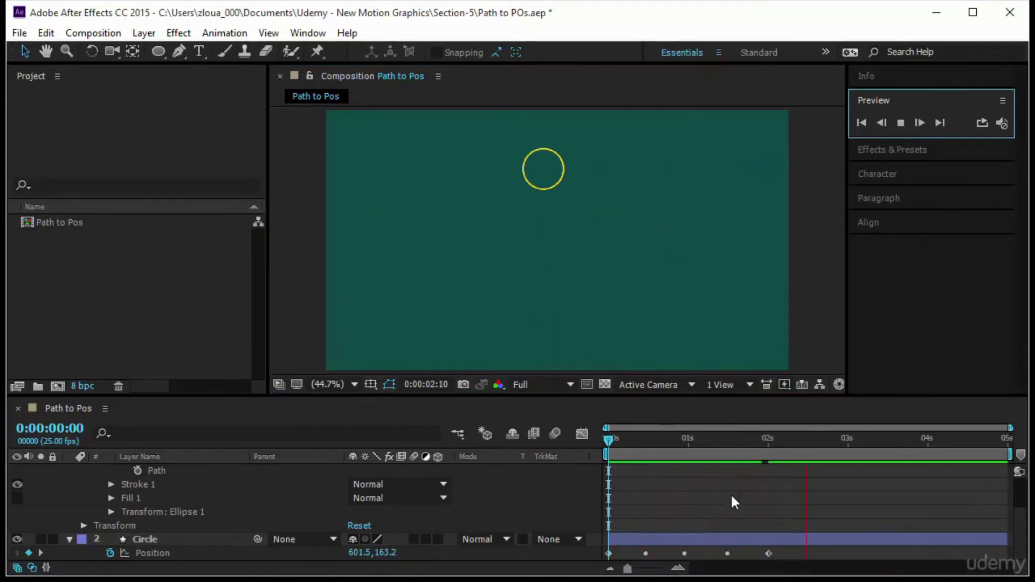
click(597, 440)
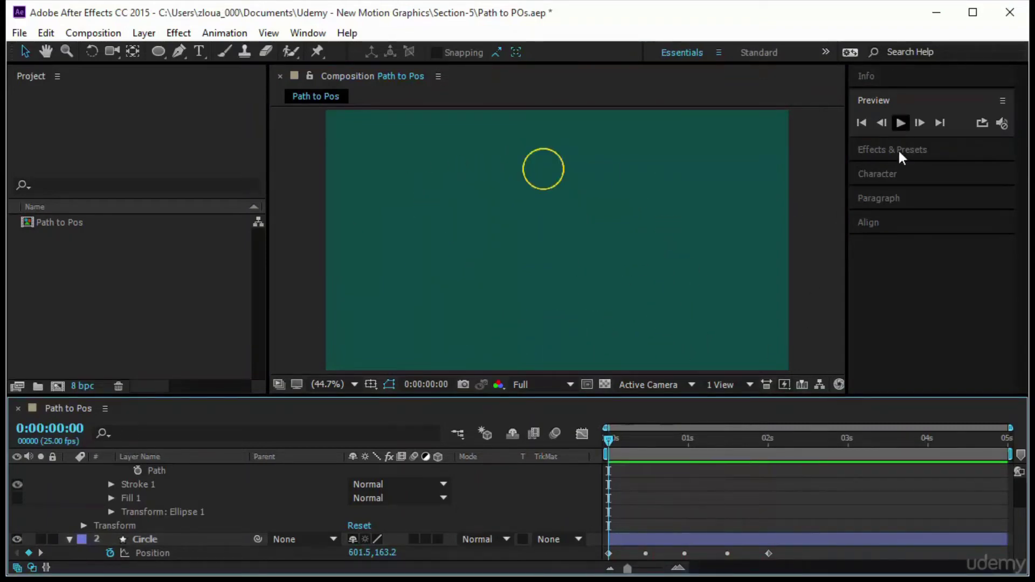
click(899, 124)
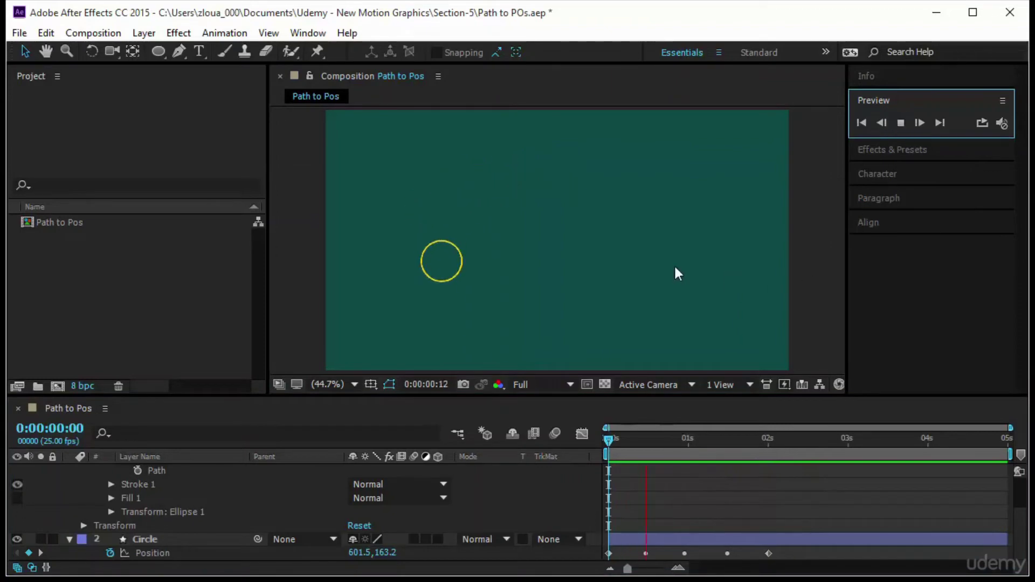
click(599, 446)
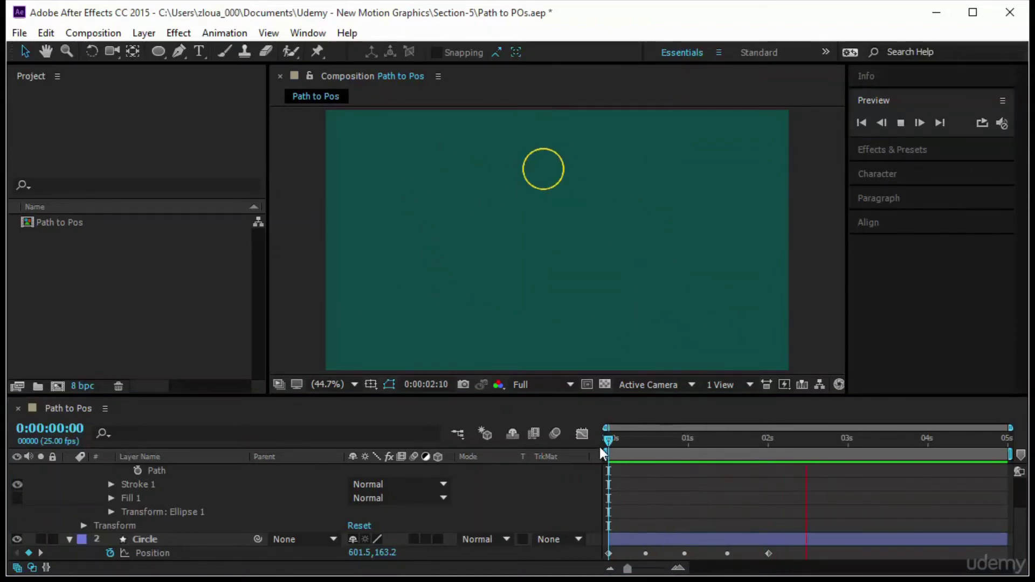
click(630, 445)
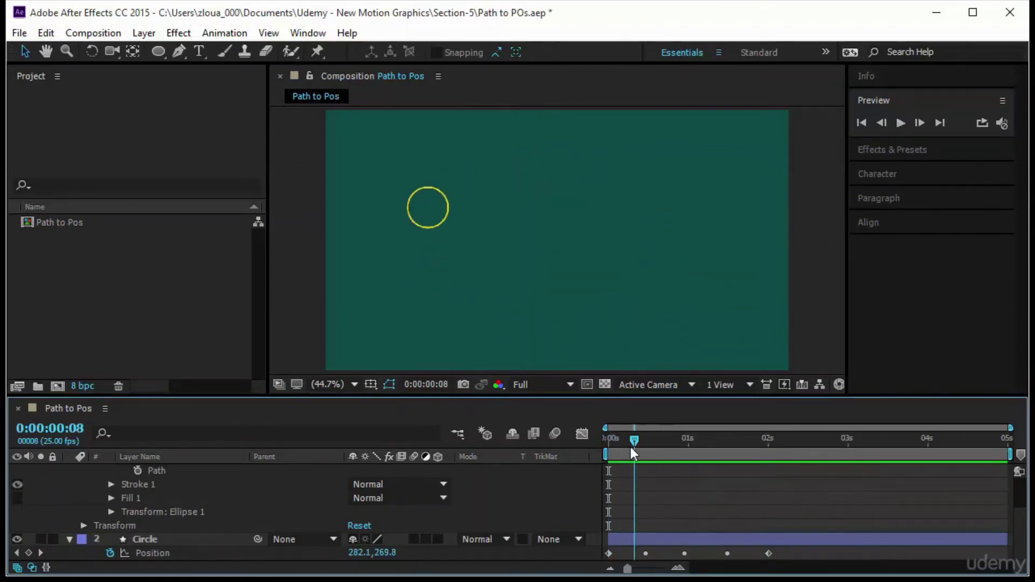
- Try to move the circle's anchor point above the top of its motion path with the Pan Behind tool, and undo it
click(177, 550)
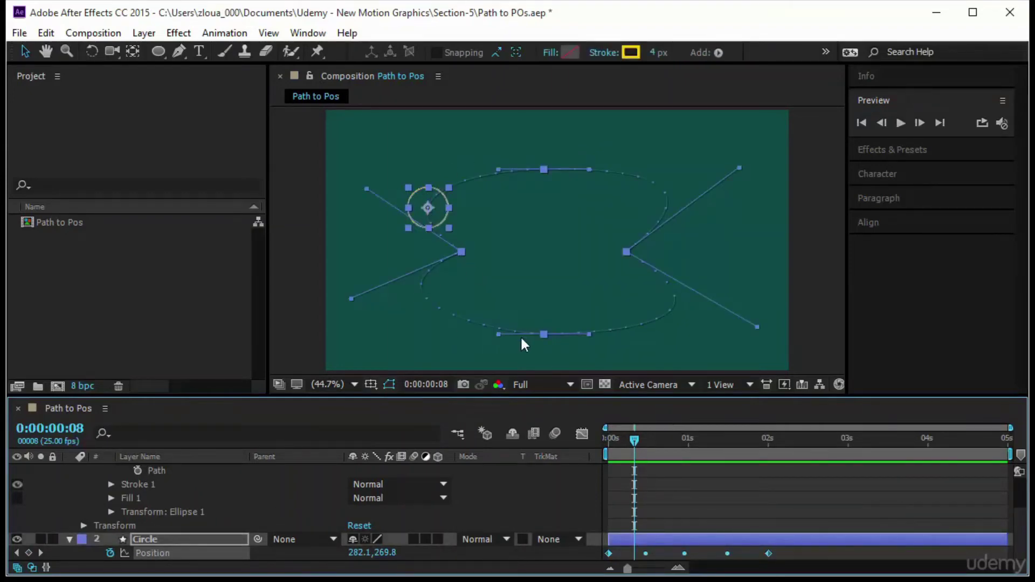
click(133, 51)
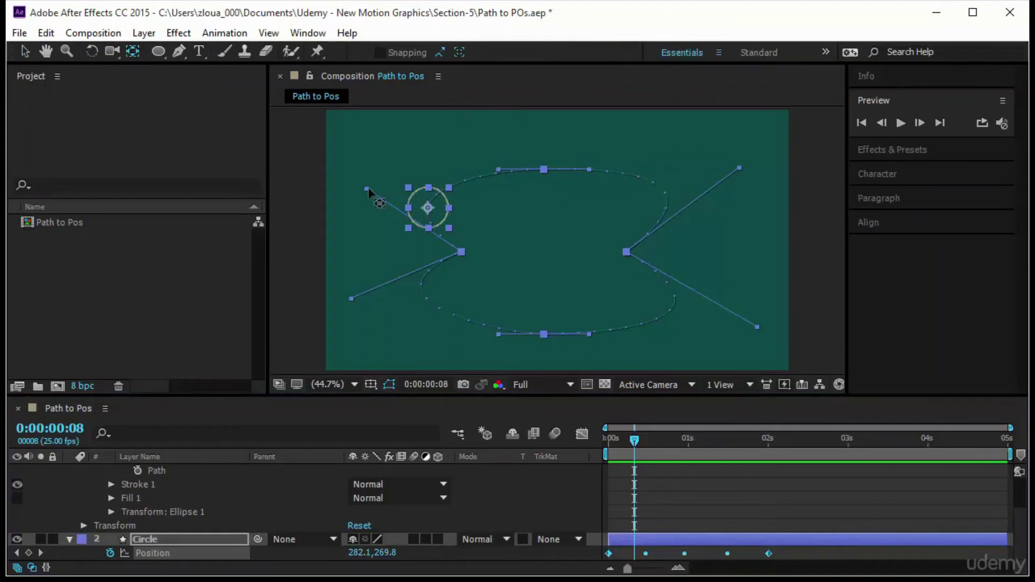
drag(455, 188, 540, 142)
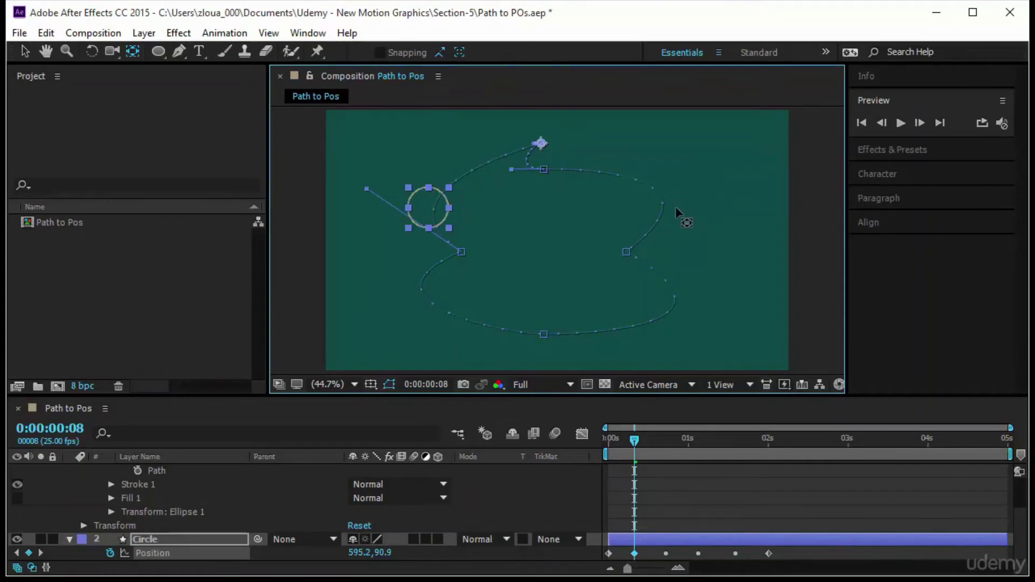
key(ctrl+z)
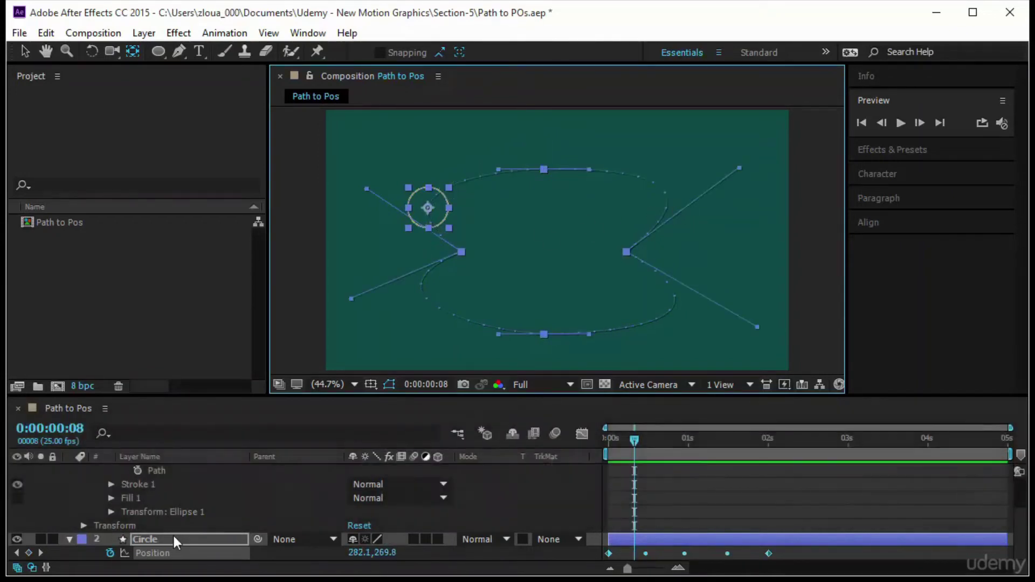
- Delete the Circle layer and import the Car image from the SlideShowPhotos folder as footage
click(274, 551)
key(Delete)
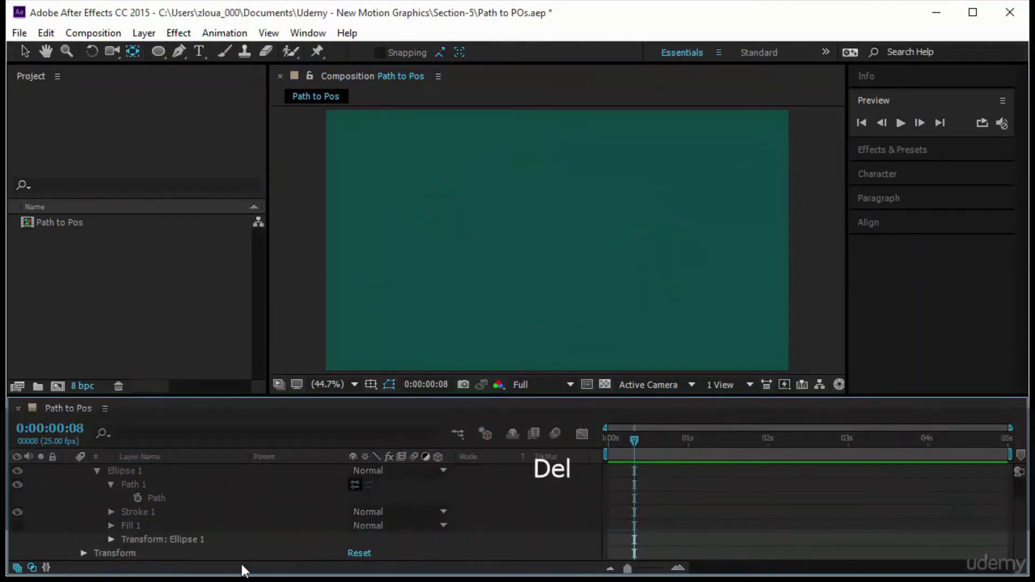
right_click(118, 273)
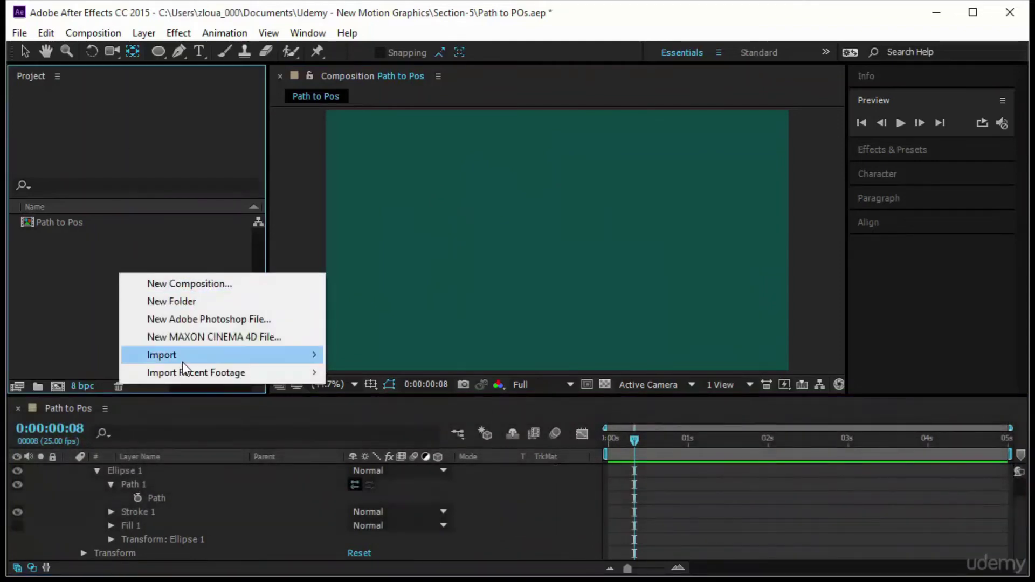
mouse_move(253, 359)
click(366, 356)
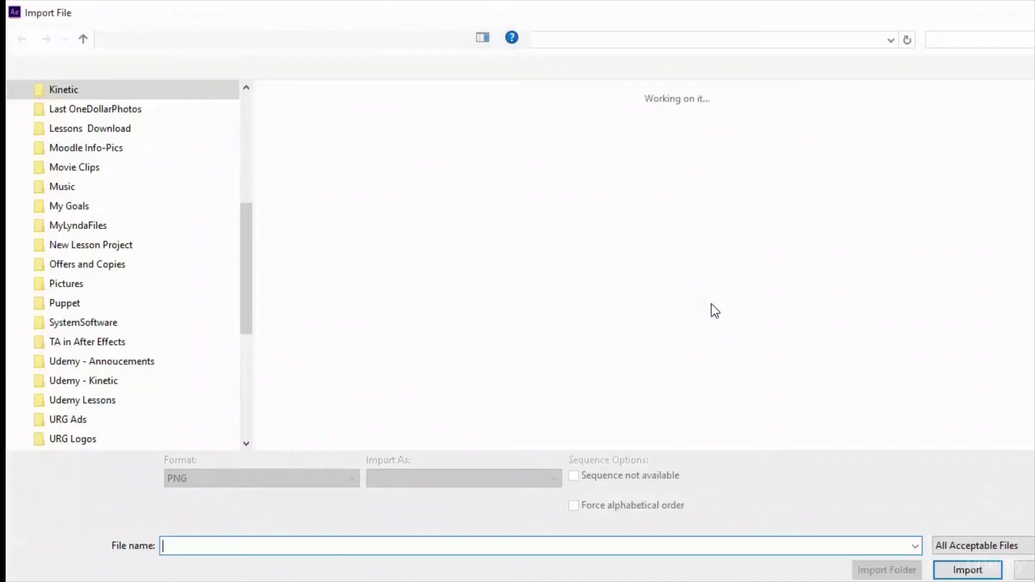
scroll(866, 413, down, 2)
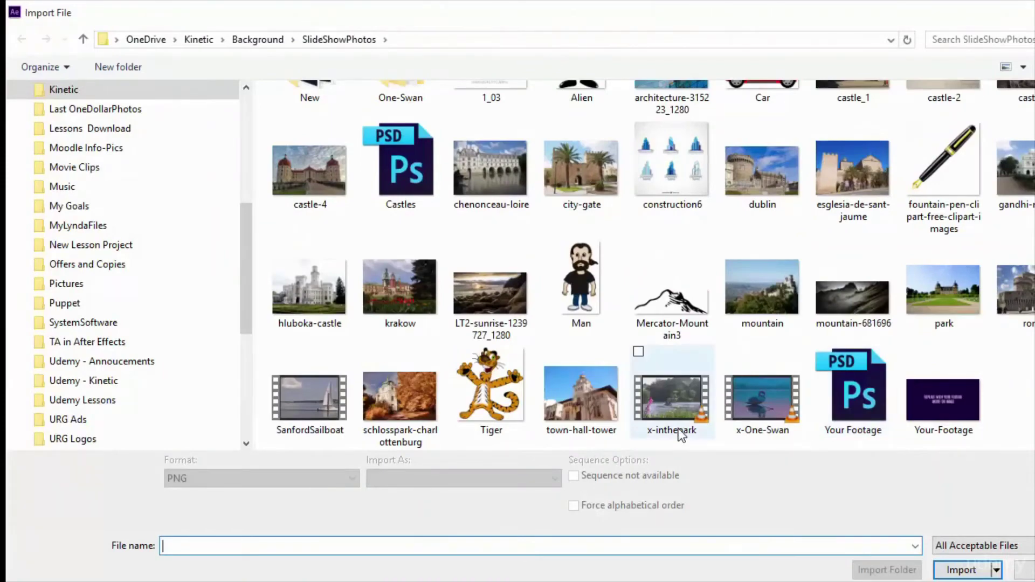
scroll(762, 264, up, 2)
click(762, 137)
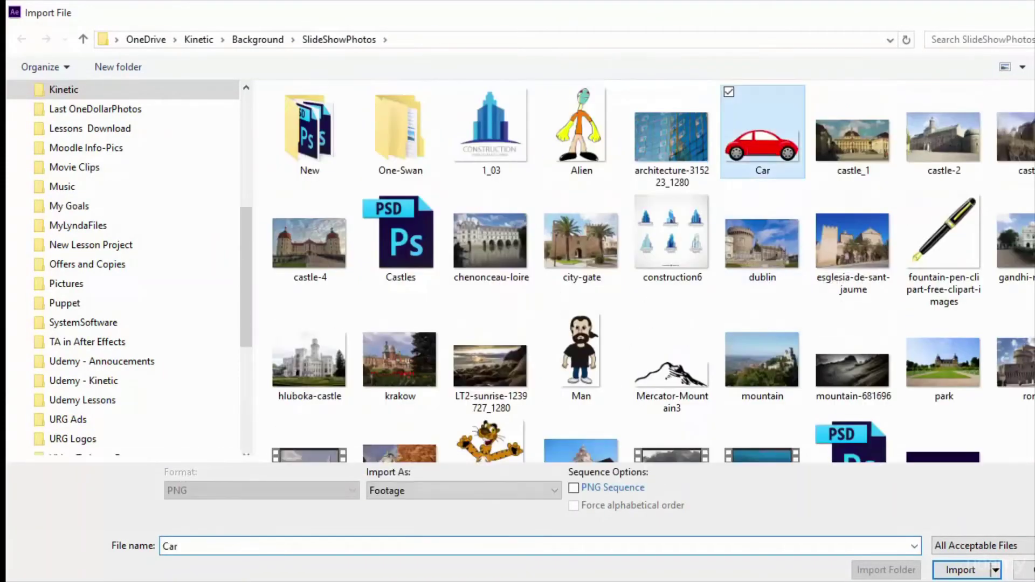
click(956, 570)
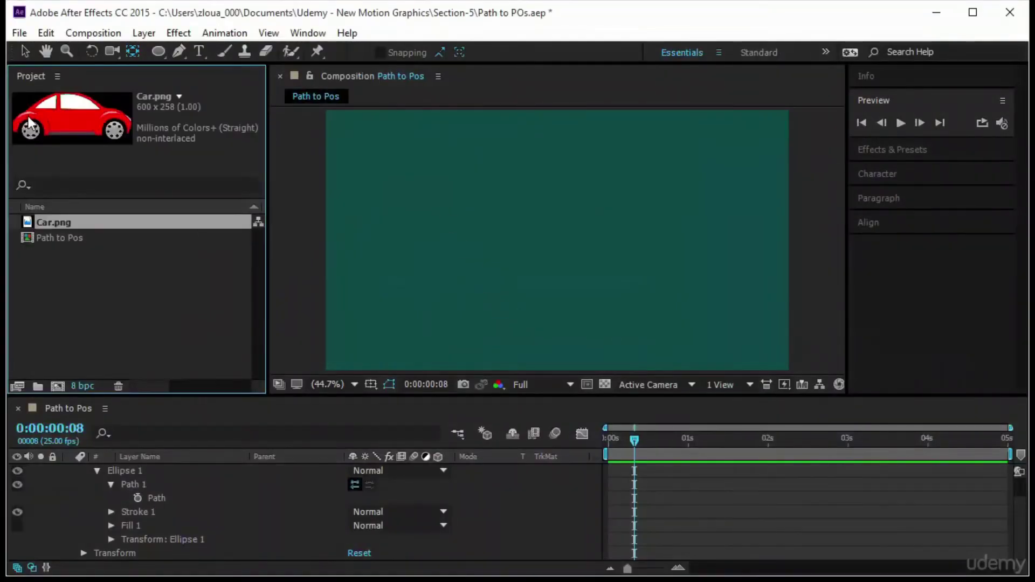
- Place Car.png in the left half of the Path to Pos composition and scale the layer to 32%
drag(92, 225, 434, 228)
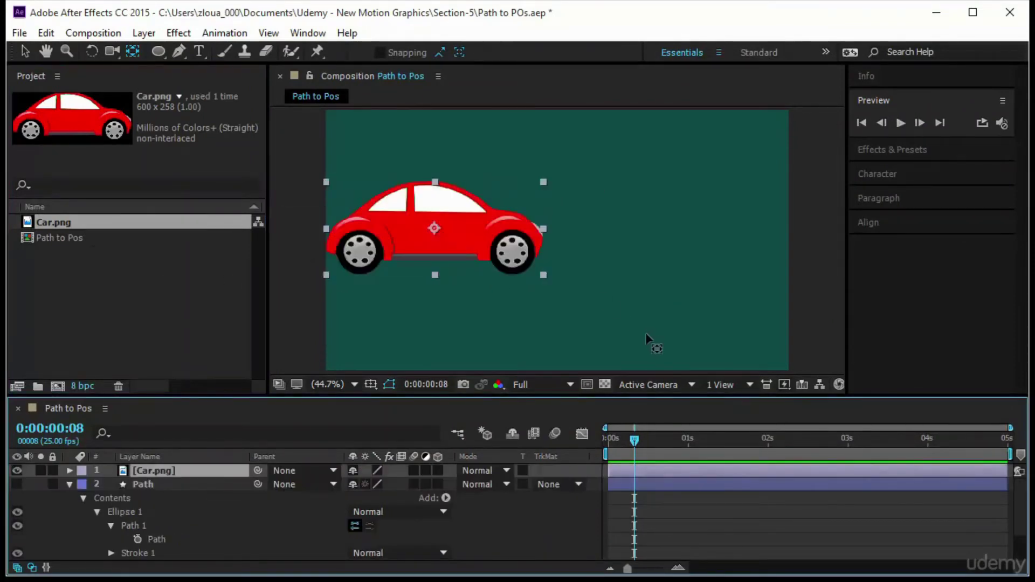
key(s)
drag(389, 484, 353, 488)
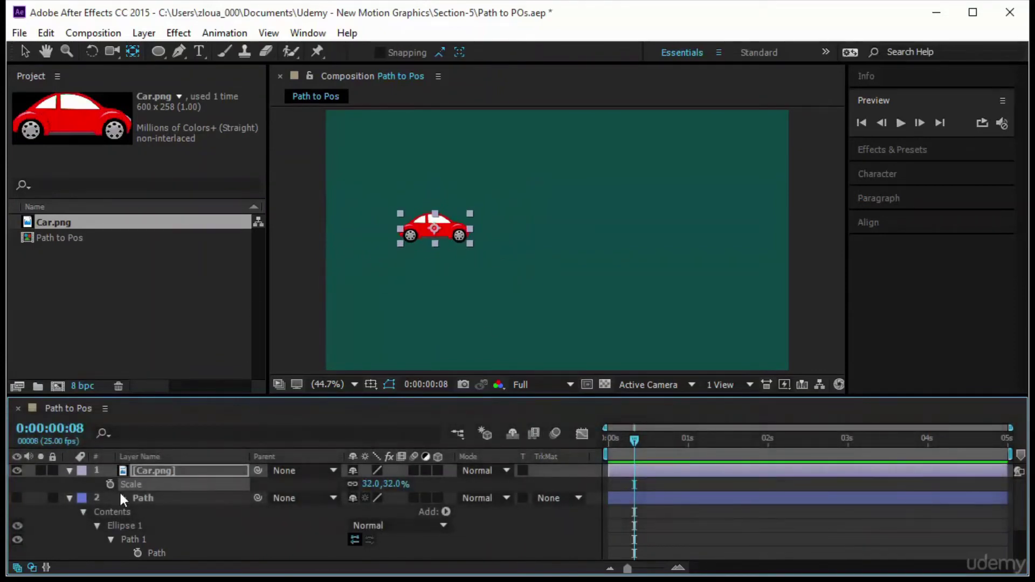
- Copy the Path property of Path 1 inside Ellipse 1 on the Path layer
click(140, 498)
click(232, 553)
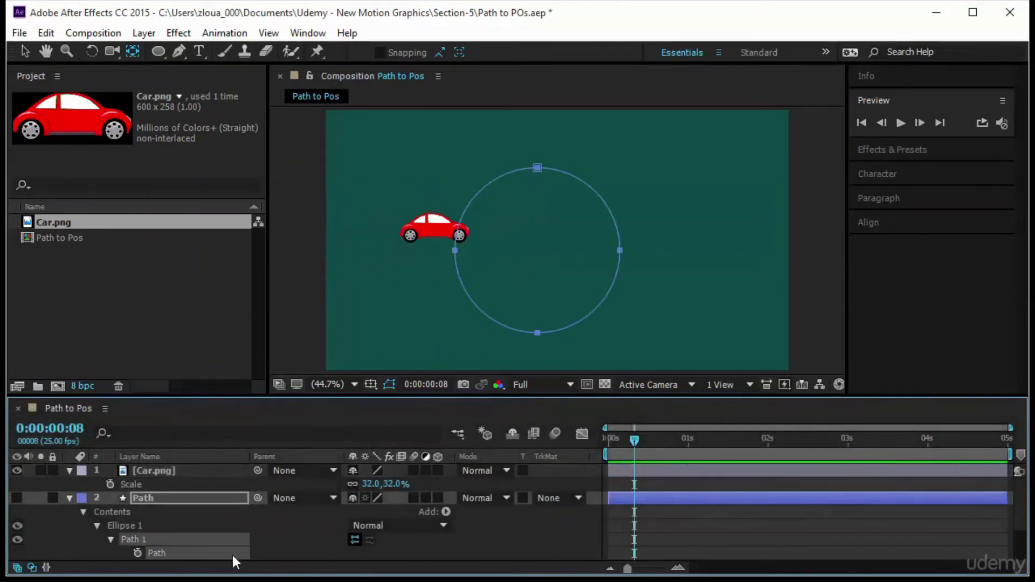
scroll(233, 539, down, 2)
key(ctrl+c)
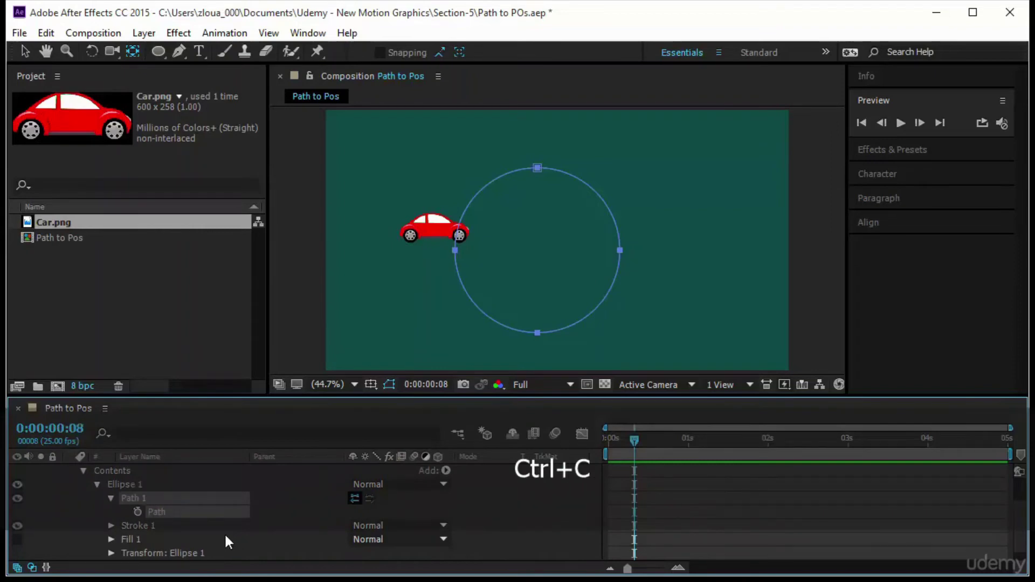
- Paste the copied path into the Car.png layer's Position property at 0:00:00:00
scroll(221, 529, up, 2)
click(158, 470)
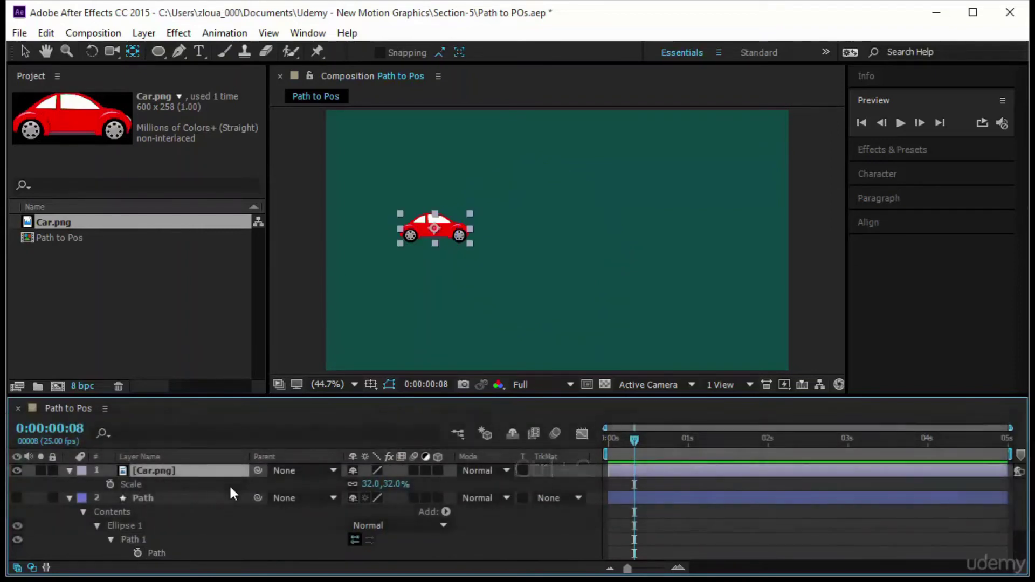
key(p)
click(145, 488)
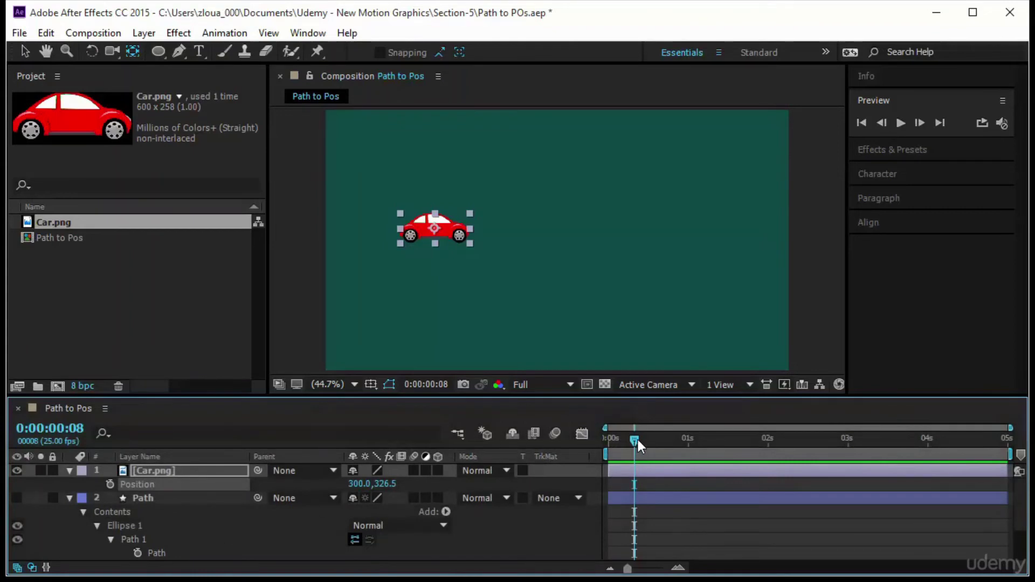
drag(637, 440, 590, 461)
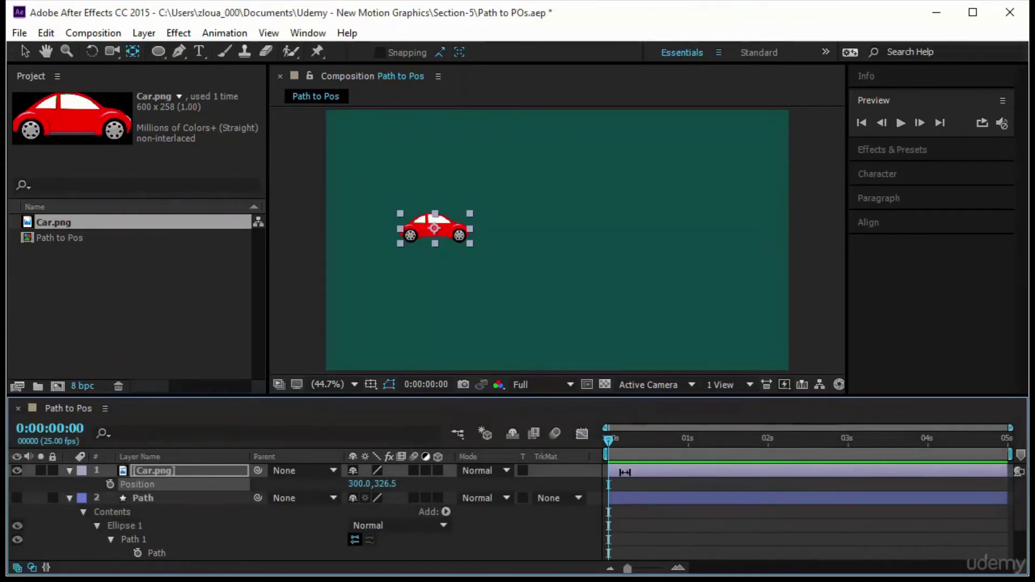
key(ctrl+v)
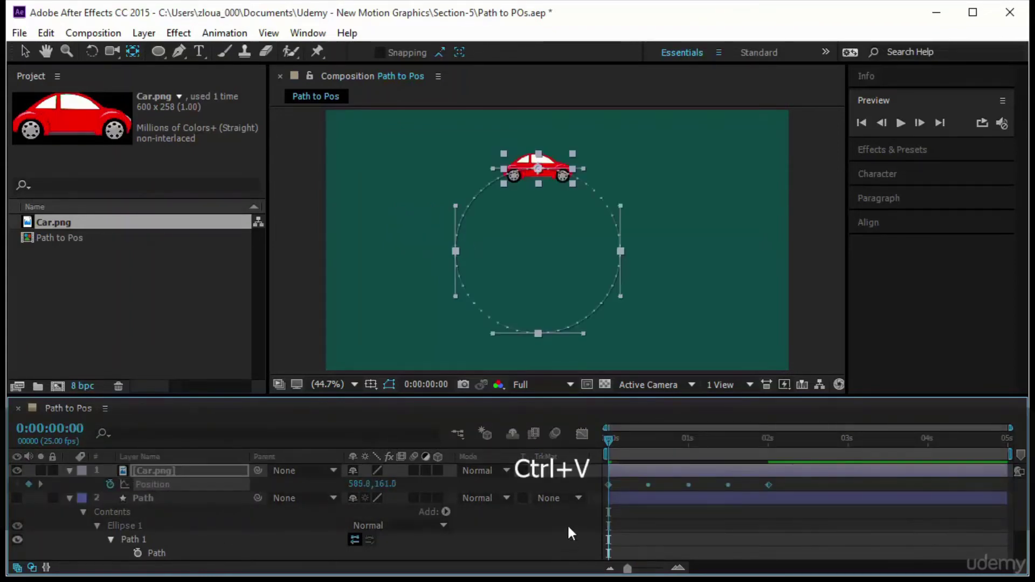
- Preview the car travelling around the circular motion path and return to 0:00:00:00
drag(604, 440, 493, 519)
click(901, 122)
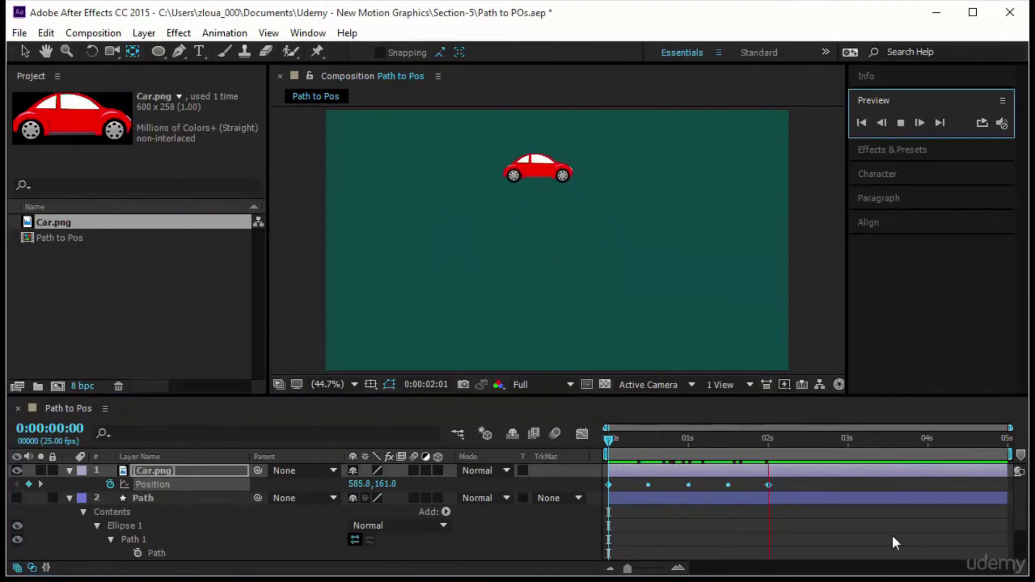
click(608, 443)
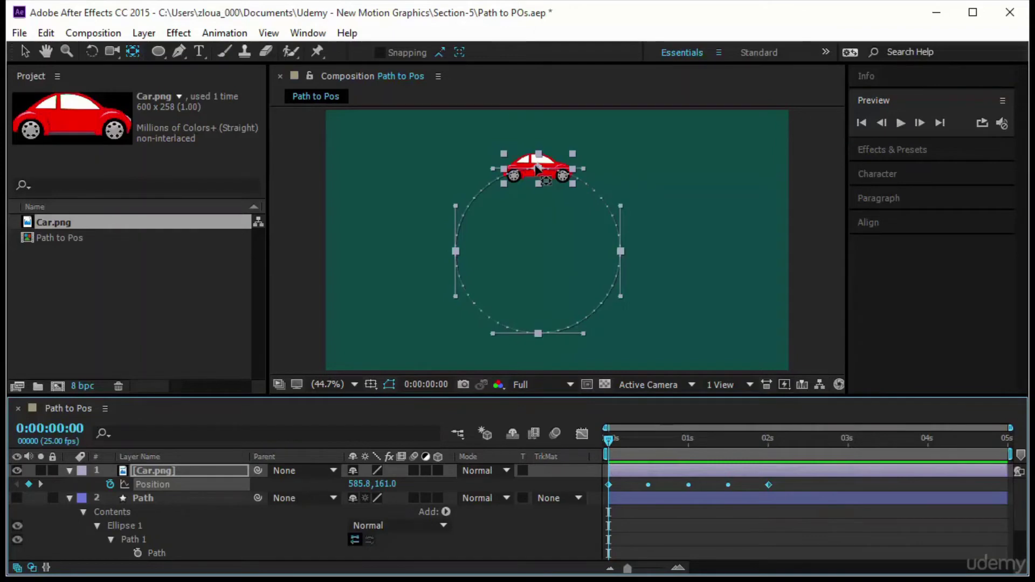
- Shift the car together with its whole motion path slightly, to Position 594.8, 172.2 at the first keyframe
key(v)
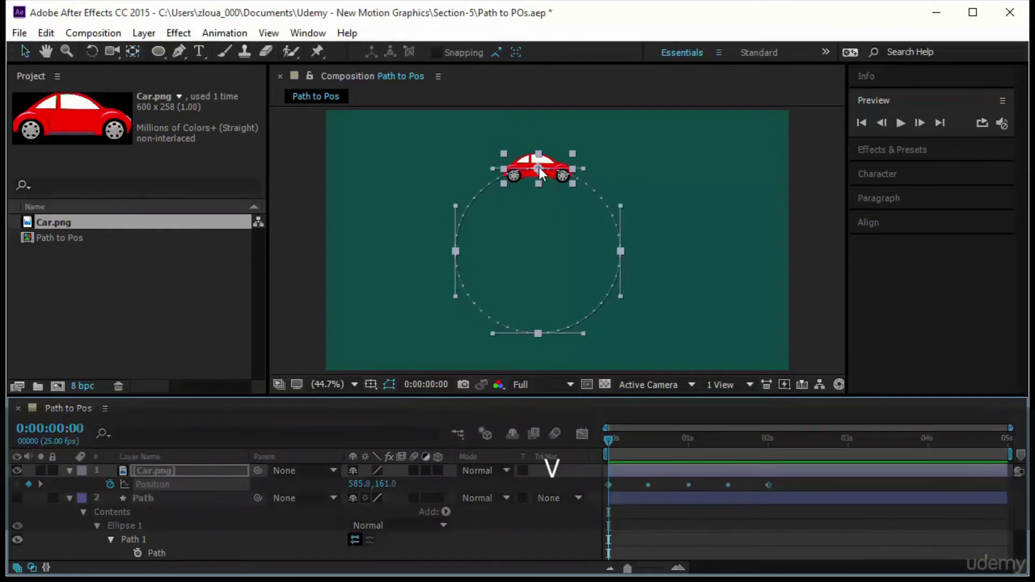
drag(539, 167, 521, 177)
click(525, 215)
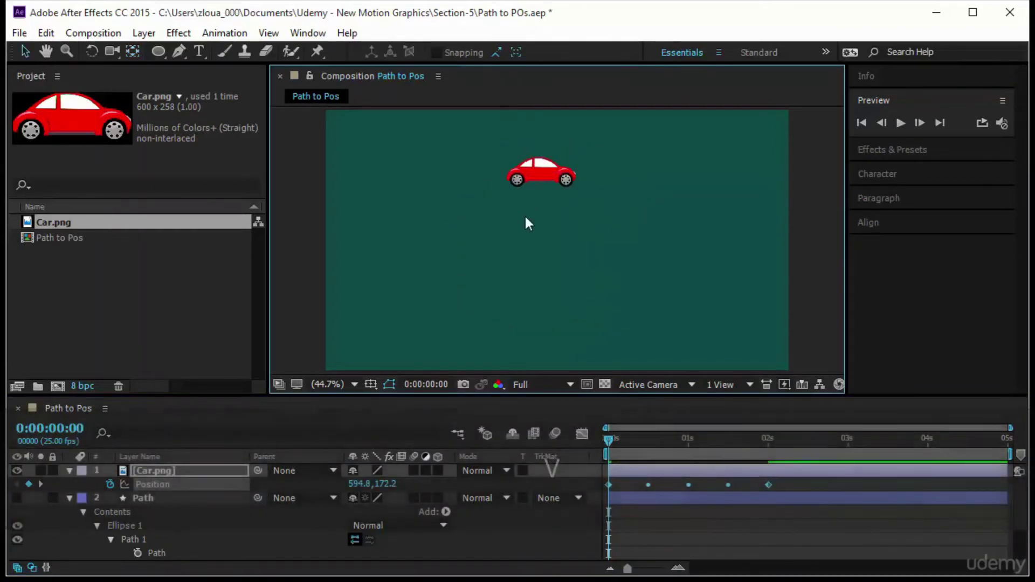
- Open up the car's motion path at 0:00:00:12 by moving its first keyframe toward the composition's upper-left and its last keyframe toward the upper-right
click(543, 169)
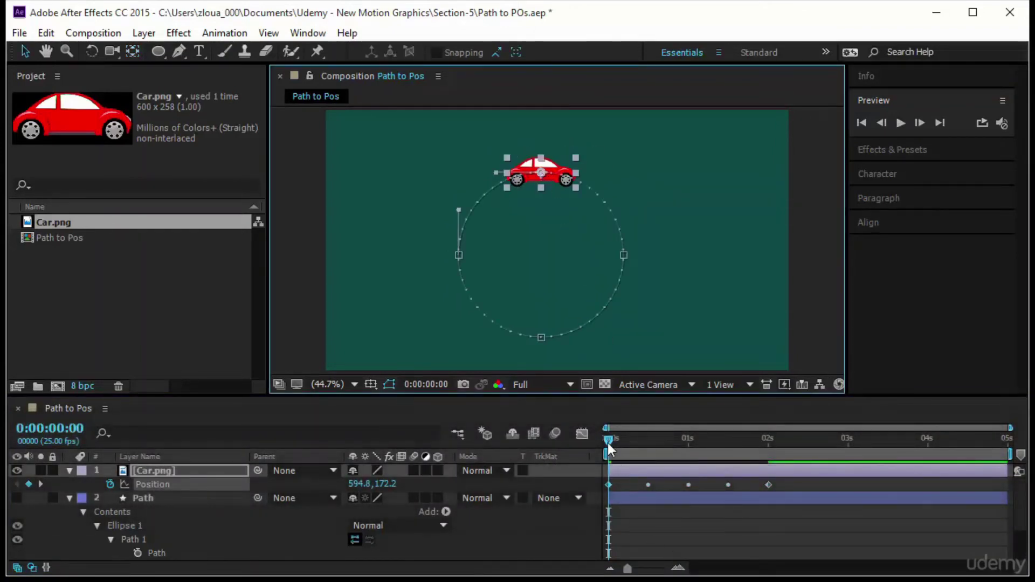
key(k)
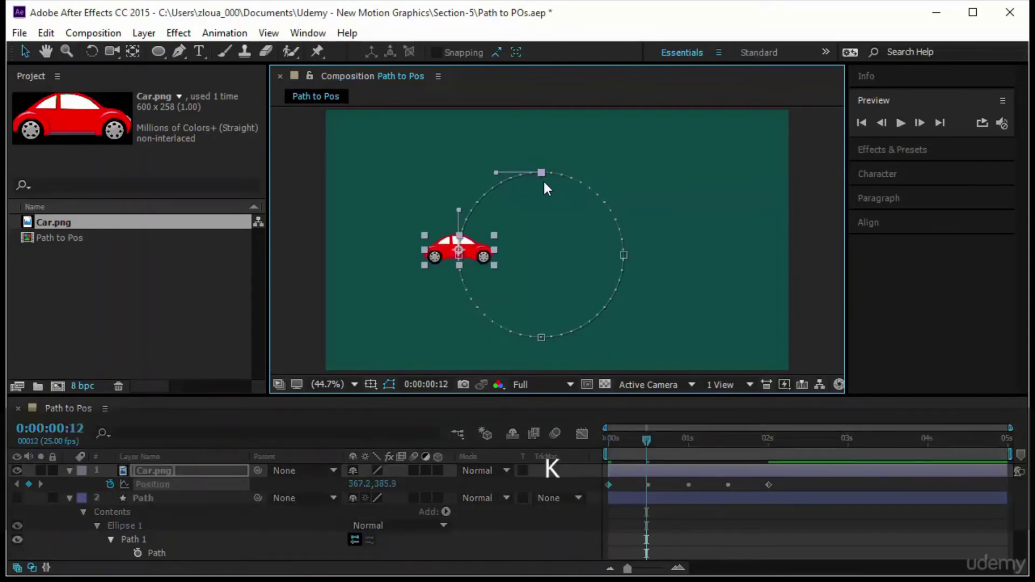
drag(541, 171, 383, 150)
drag(542, 174, 767, 138)
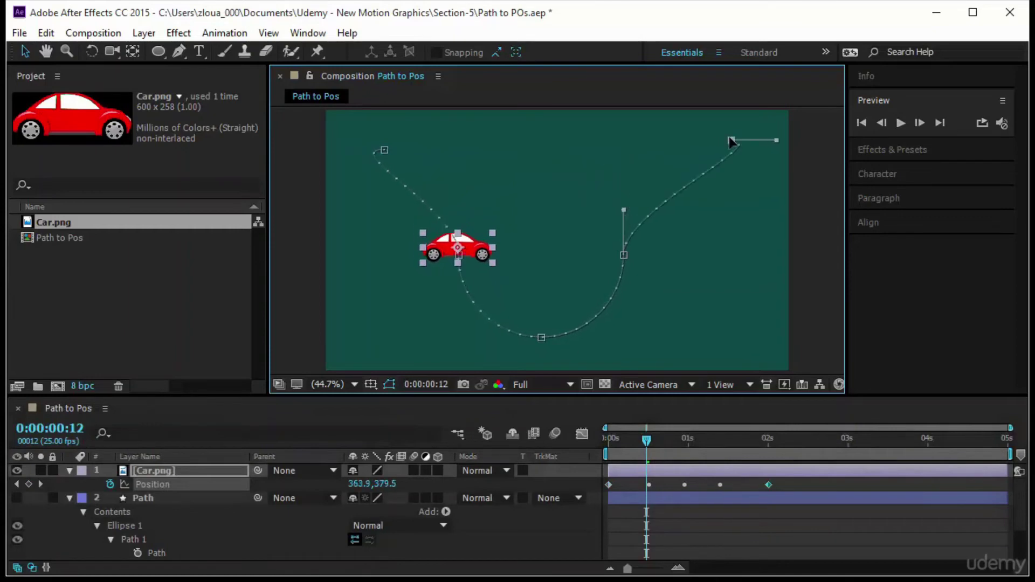
- Bend both ends of the car's motion path into smooth curves by extending the first and last keyframes' direction handles inward
click(385, 151)
drag(339, 150, 493, 183)
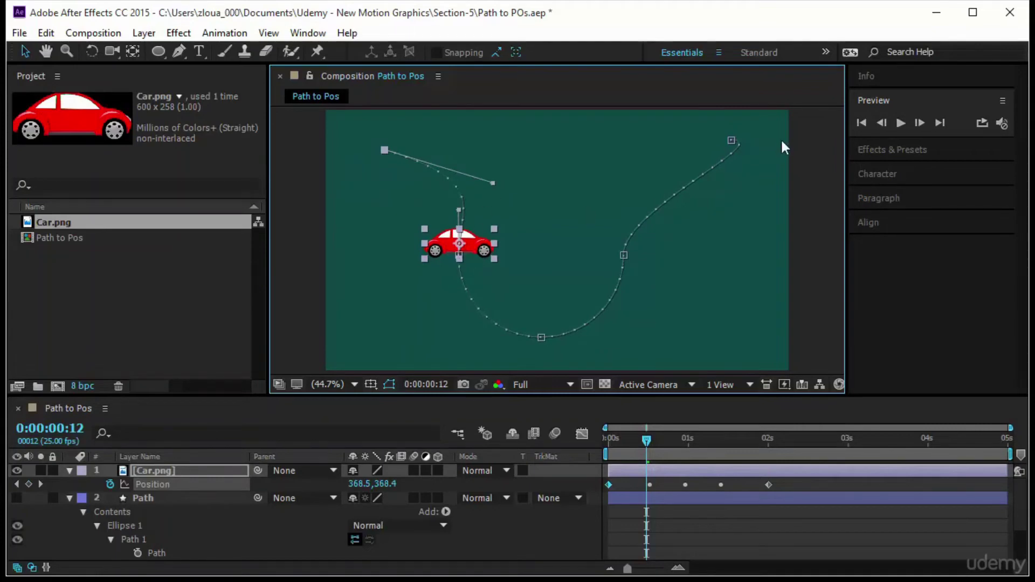
click(732, 141)
drag(775, 142, 573, 133)
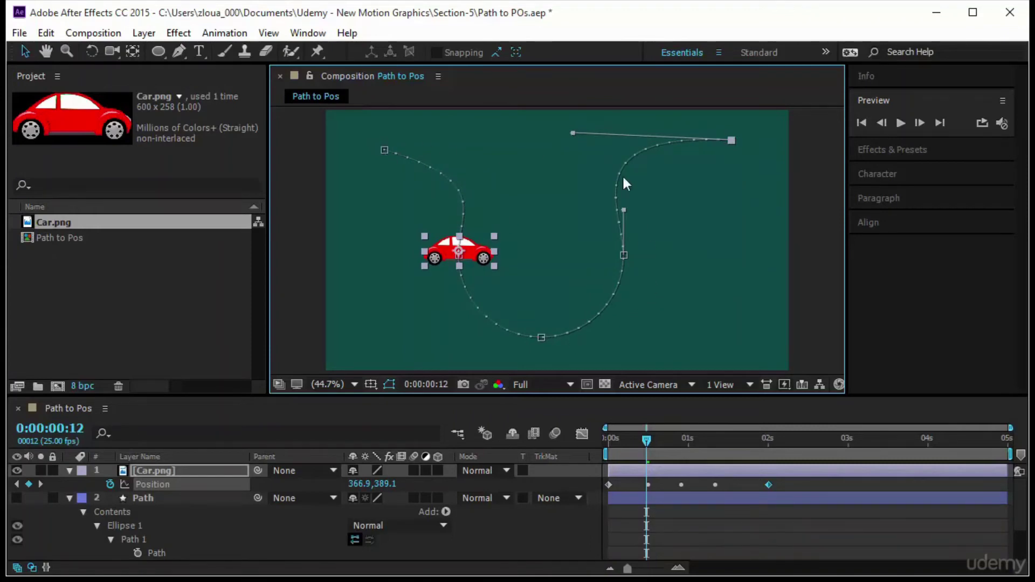
- Preview the car travelling along the reshaped motion path from 0:00:00:00
drag(645, 439, 608, 438)
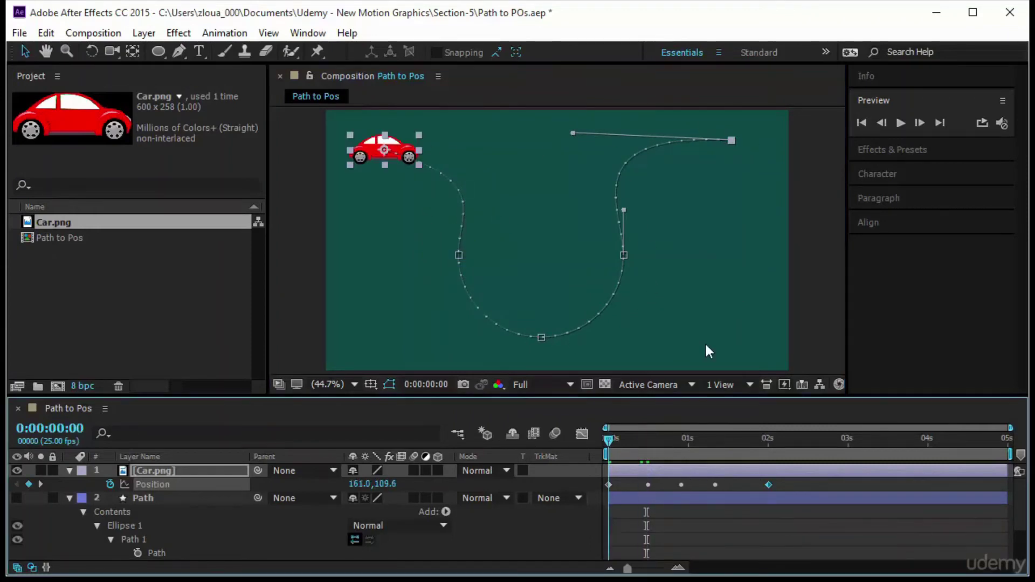
click(900, 121)
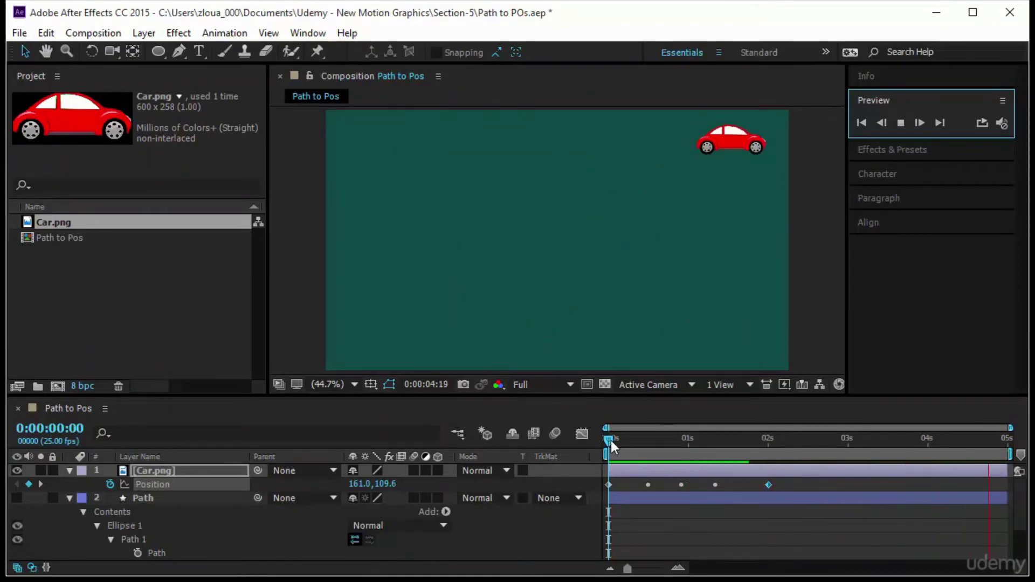
key(space)
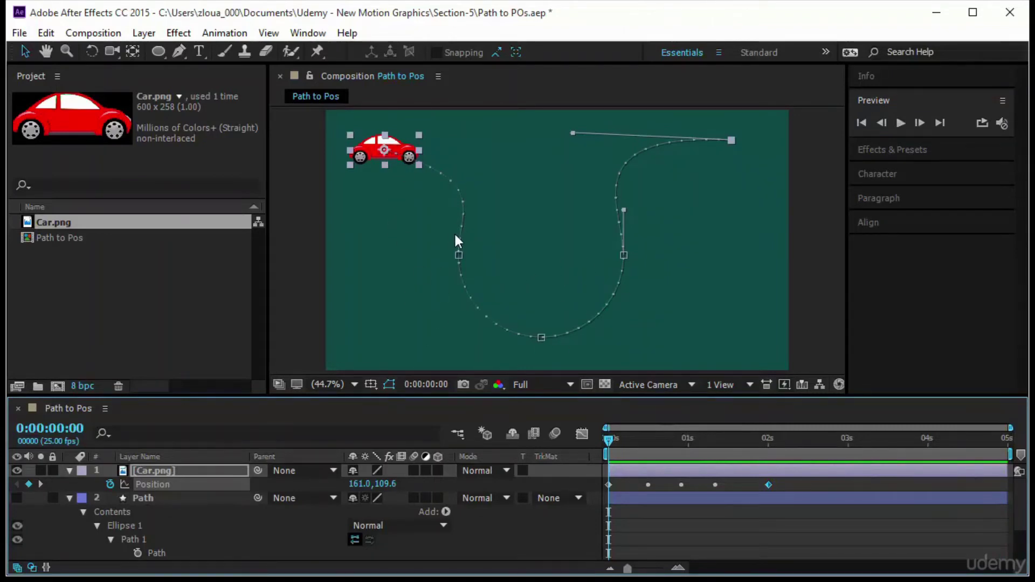
- Set the Car.png layer's Auto-Orientation to Orient Along Path and preview the car following the curve
click(418, 153)
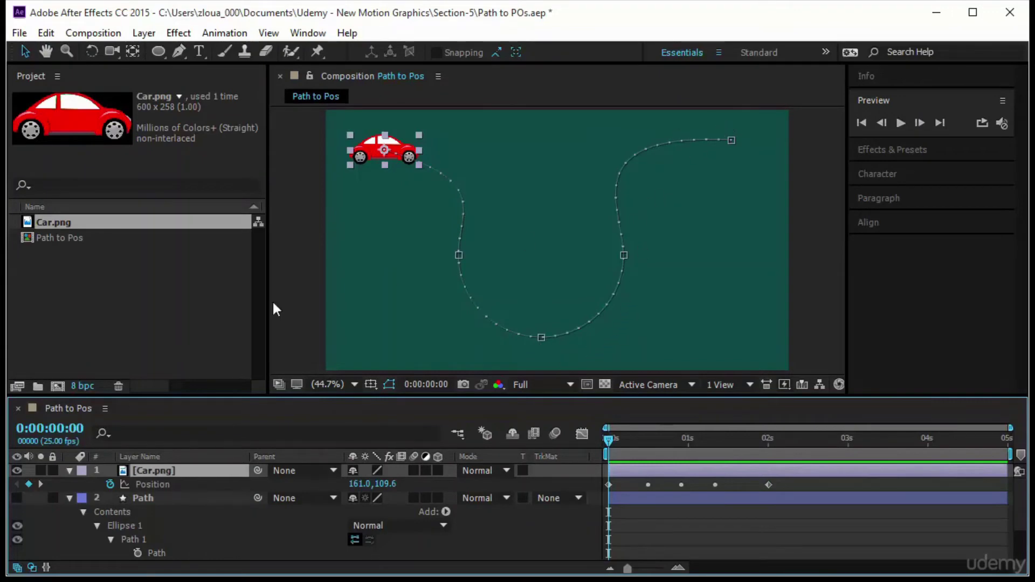
right_click(173, 477)
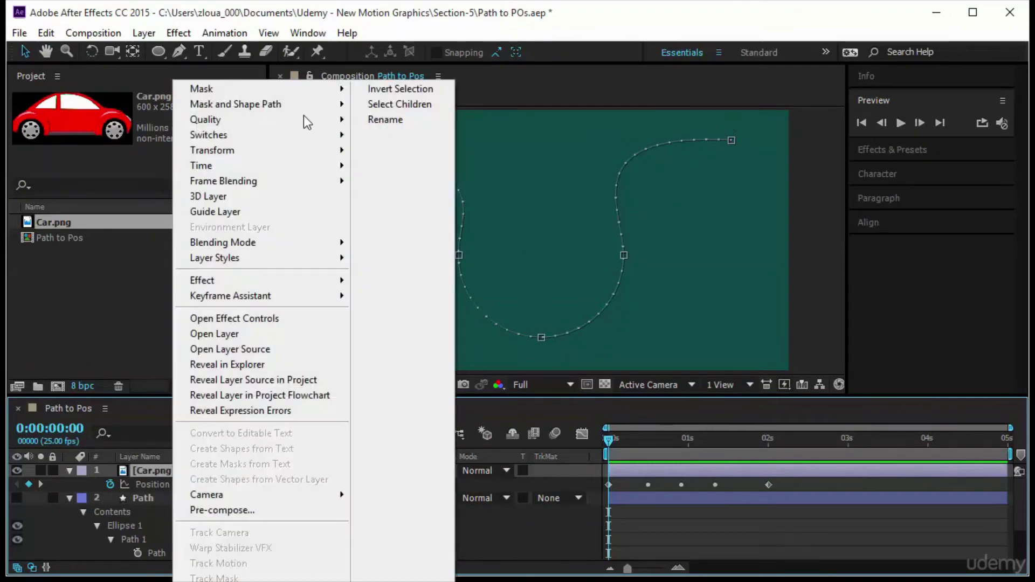
mouse_move(288, 153)
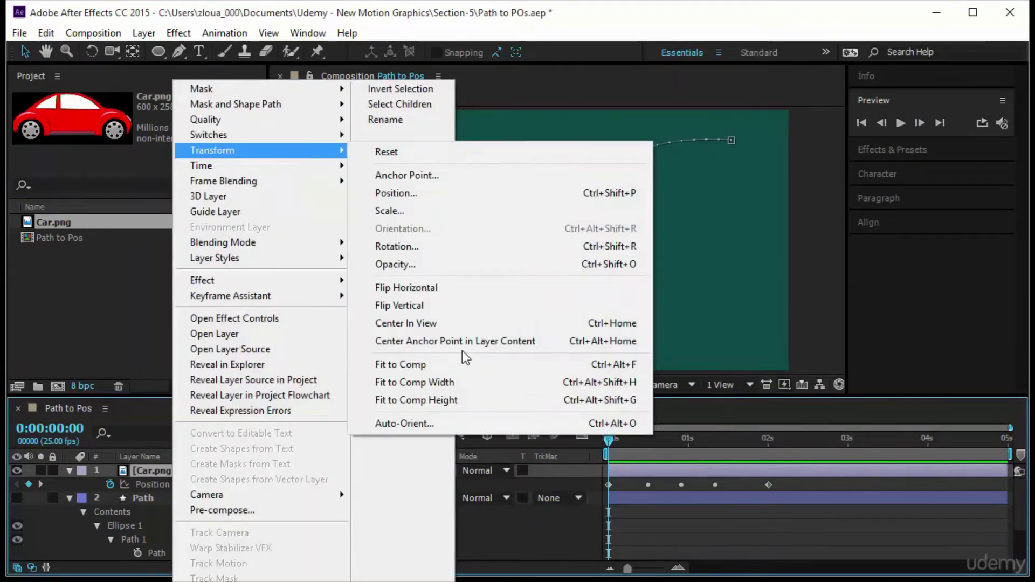
click(454, 425)
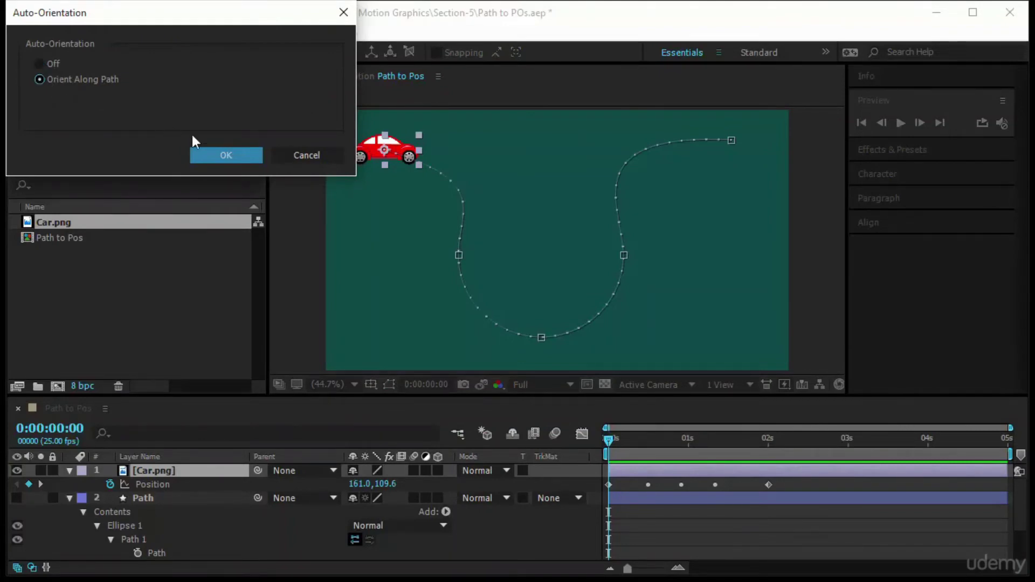
click(227, 161)
click(900, 123)
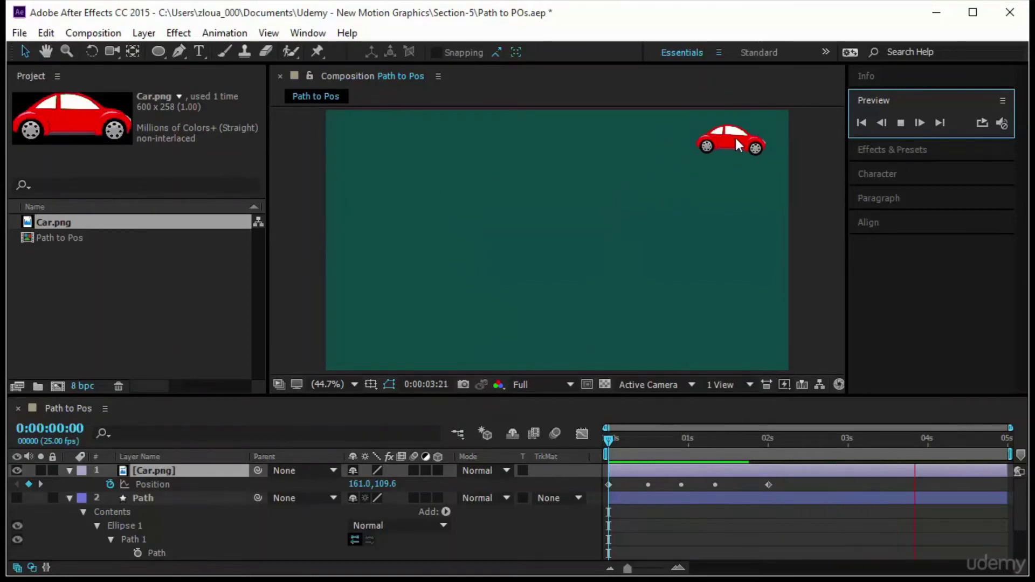
click(682, 203)
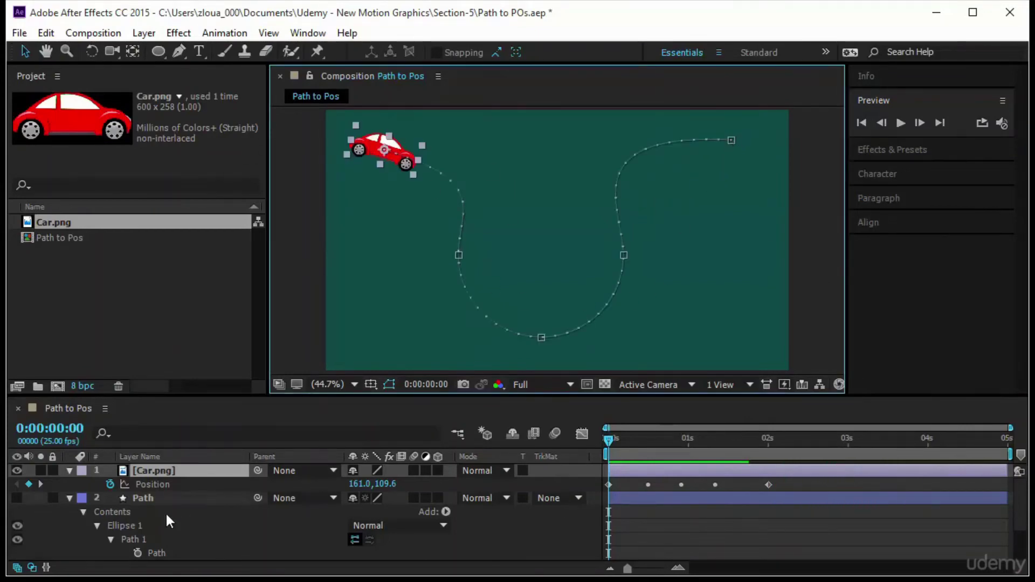
- Remove all Position keyframes from the Car.png layer at 0:00:00:00
click(164, 495)
click(151, 484)
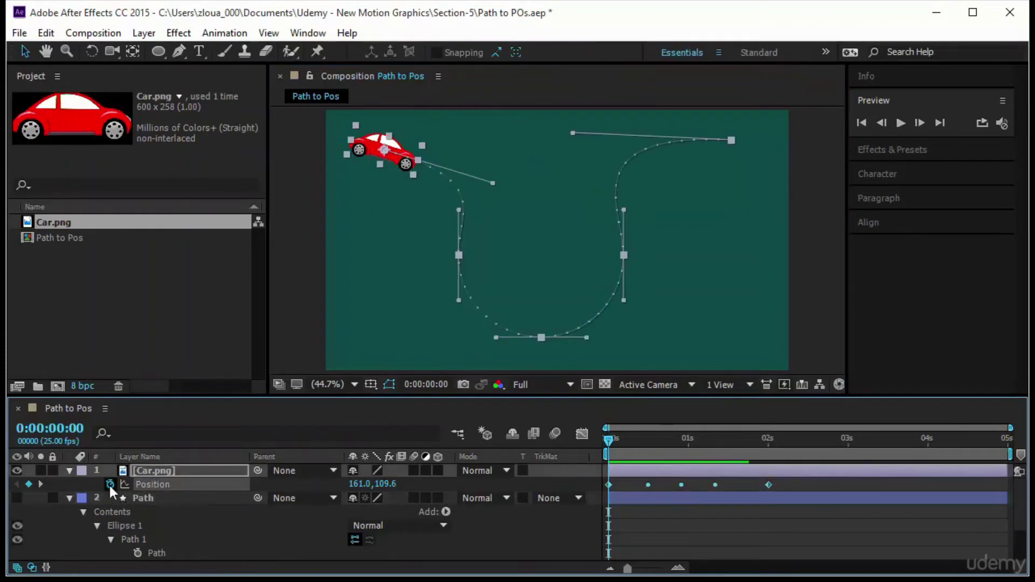
click(110, 484)
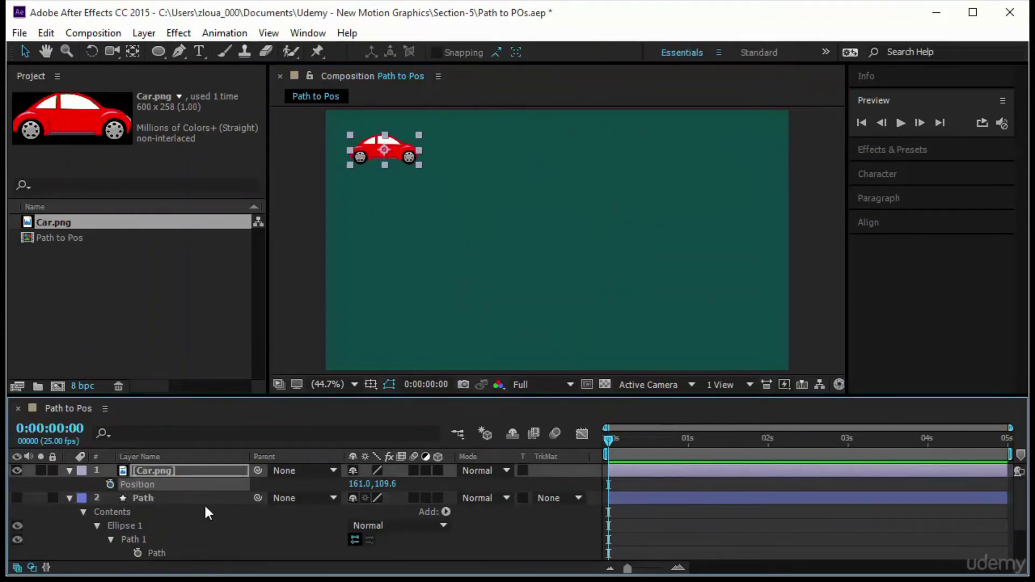
- Delete the Path shape layer from the composition
click(204, 503)
click(211, 499)
key(Delete)
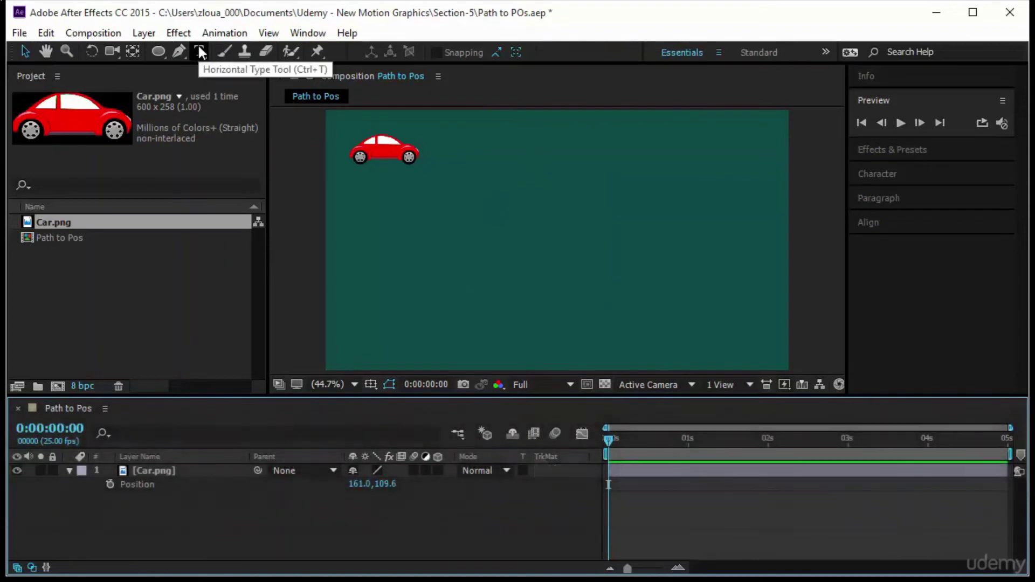
- Draw an open five-point wavy path with the Pen tool, from just below the car across to the composition's right edge
key(g)
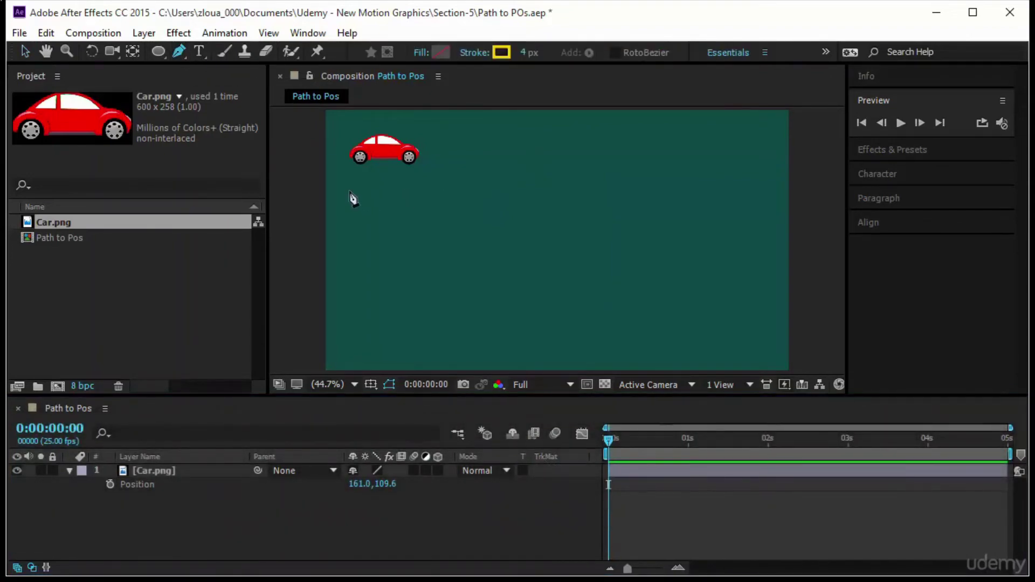
click(349, 190)
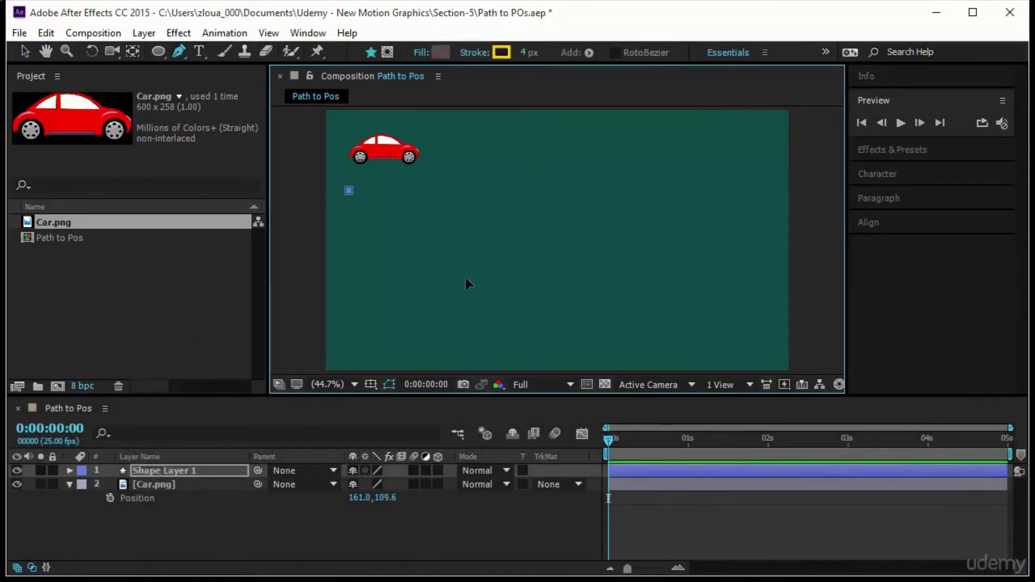
drag(457, 277, 492, 275)
drag(557, 146, 622, 141)
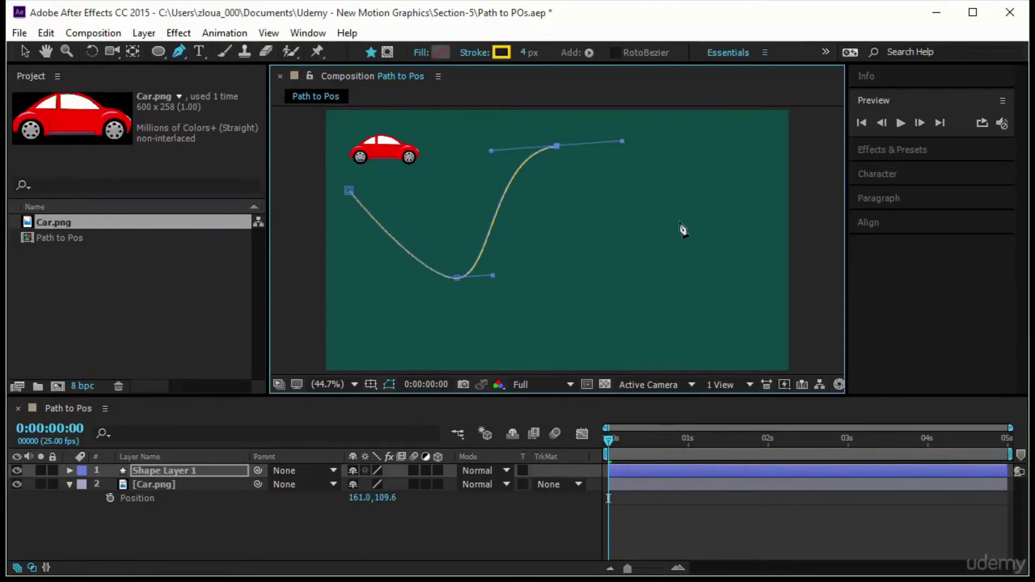
drag(688, 239, 775, 234)
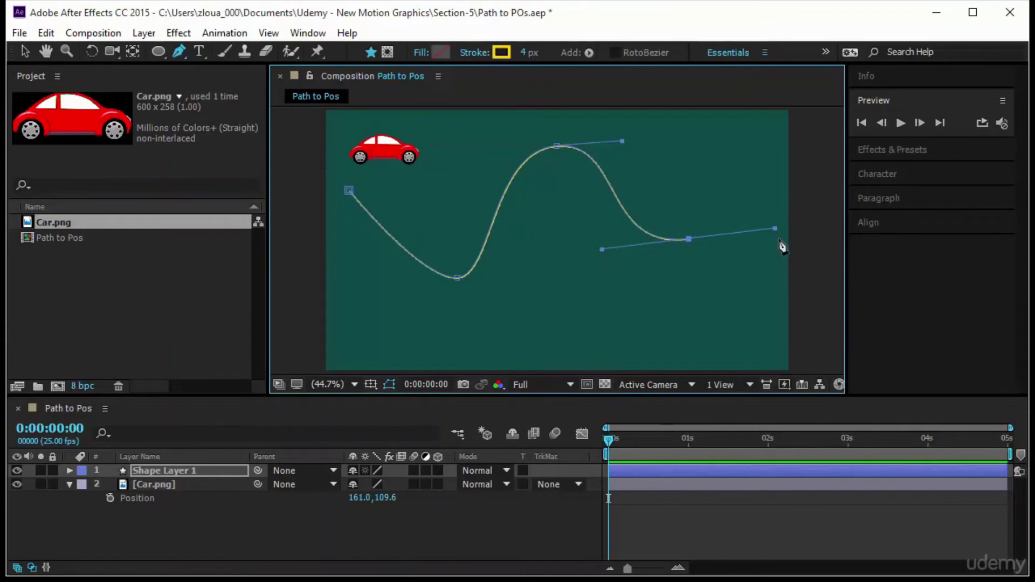
click(780, 241)
drag(783, 243, 786, 237)
- Expand Shape Layer 1 down to the Path property of Path 1 inside Shape 1
click(187, 473)
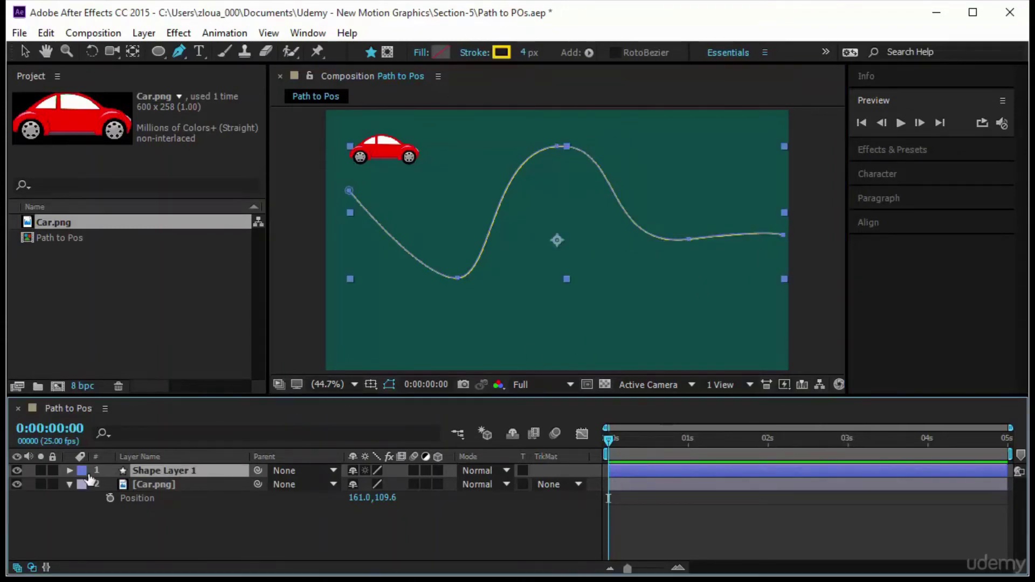
click(70, 471)
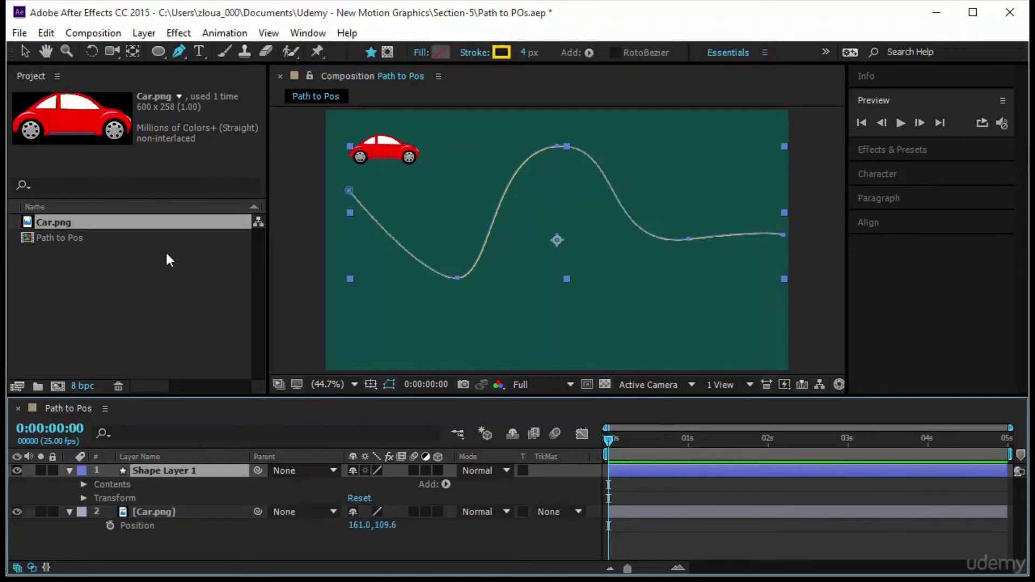
click(83, 484)
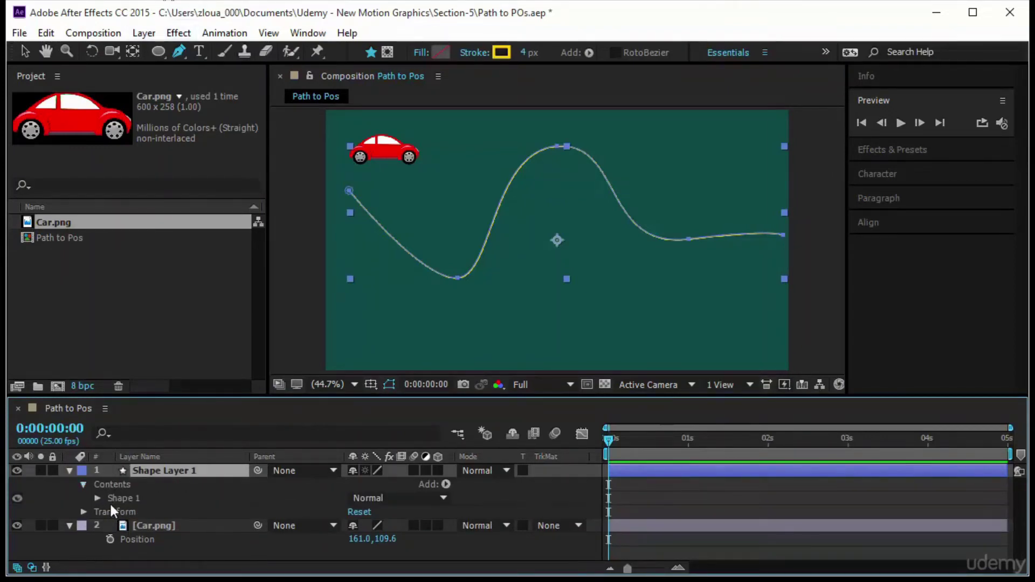
click(109, 502)
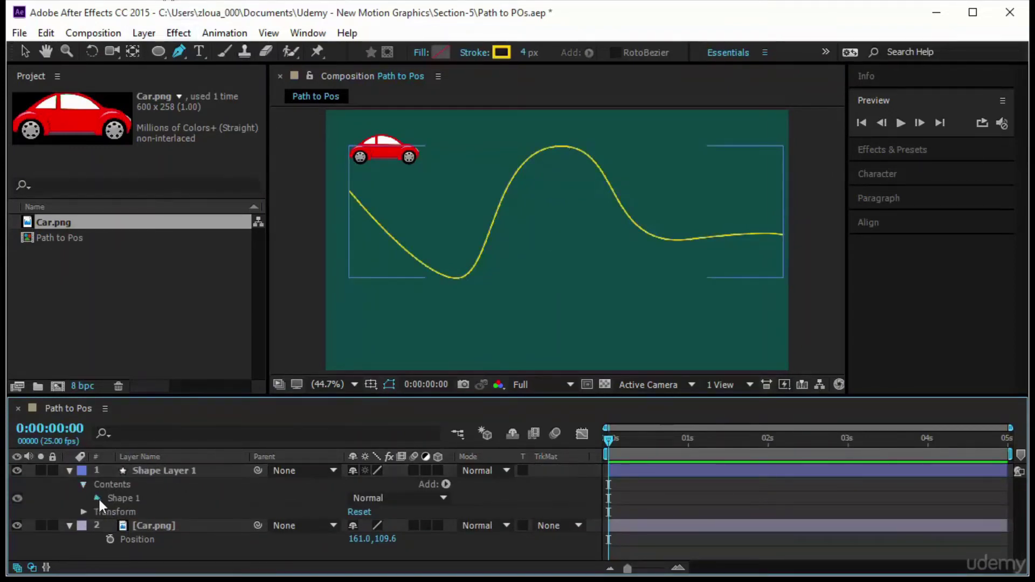
click(97, 497)
click(111, 510)
click(110, 511)
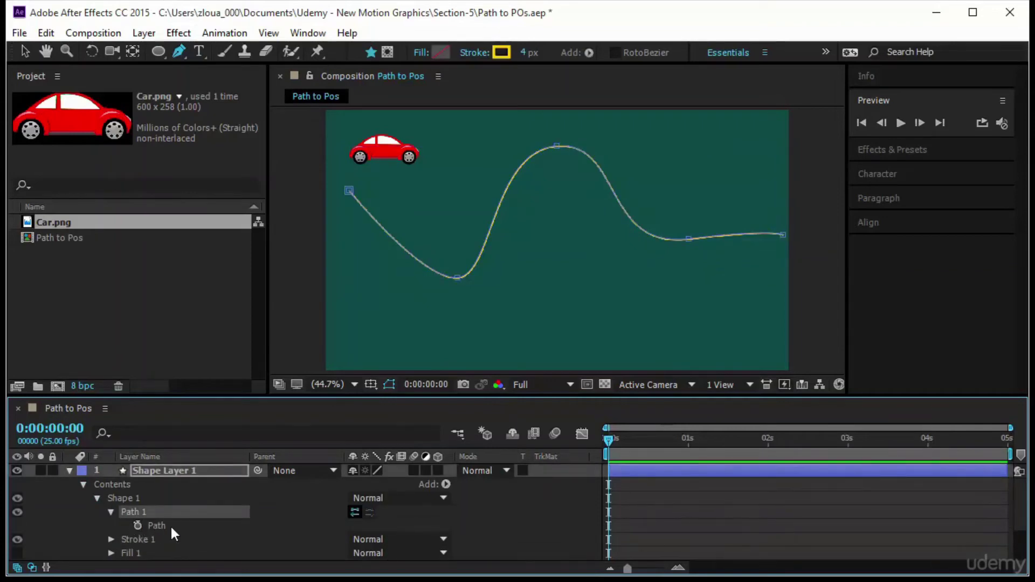
- Copy the Path of Shape Layer 1, paste it into the Position of Car.png, and preview the animation
click(171, 526)
key(ctrl+c)
scroll(237, 517, down, 2)
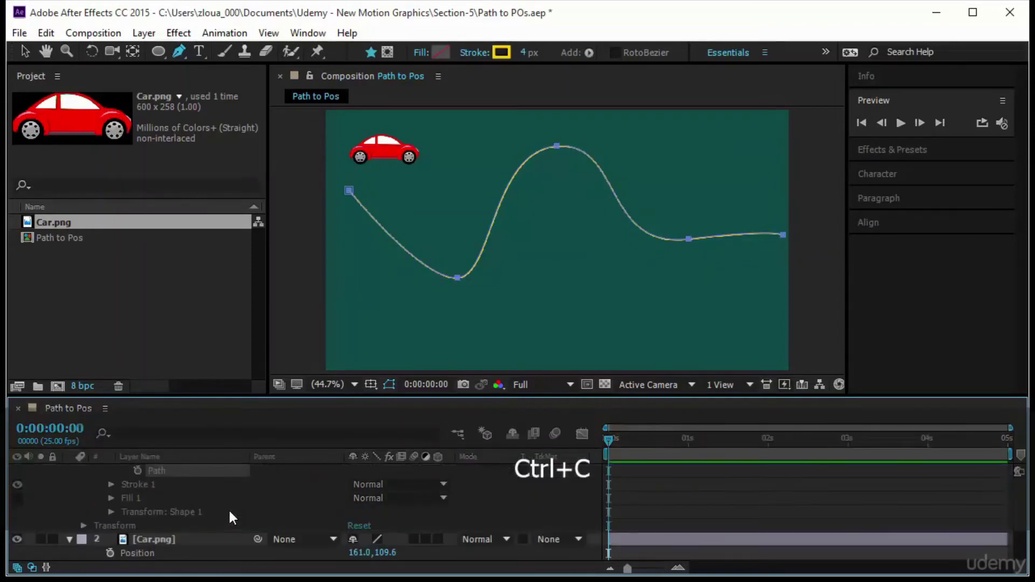
click(162, 552)
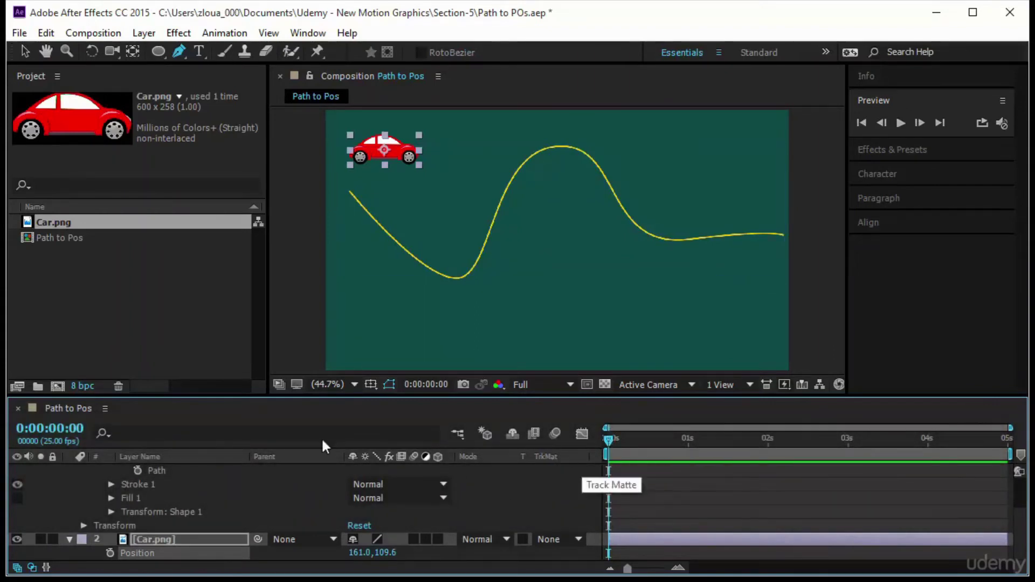
key(ctrl+v)
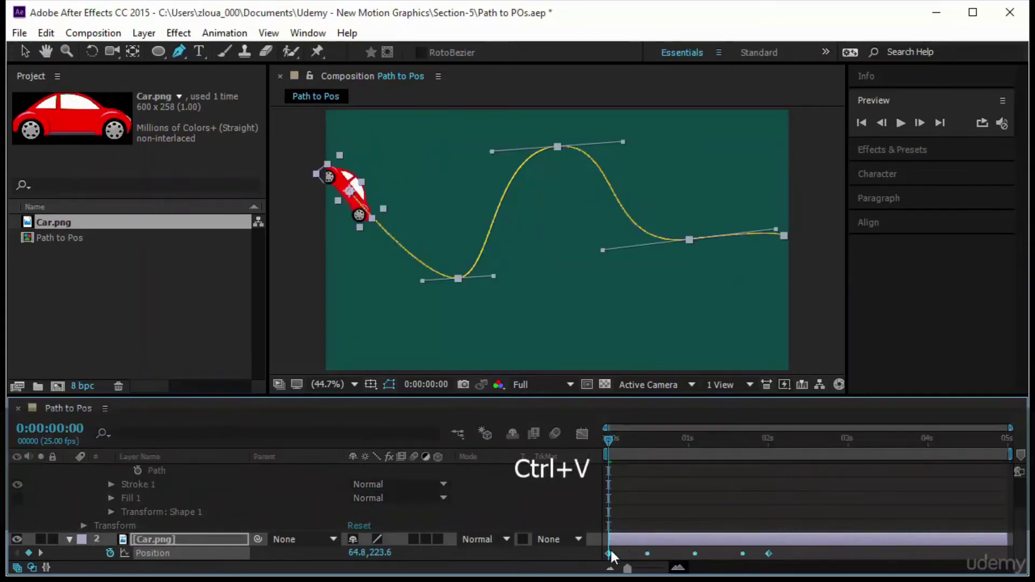
click(900, 123)
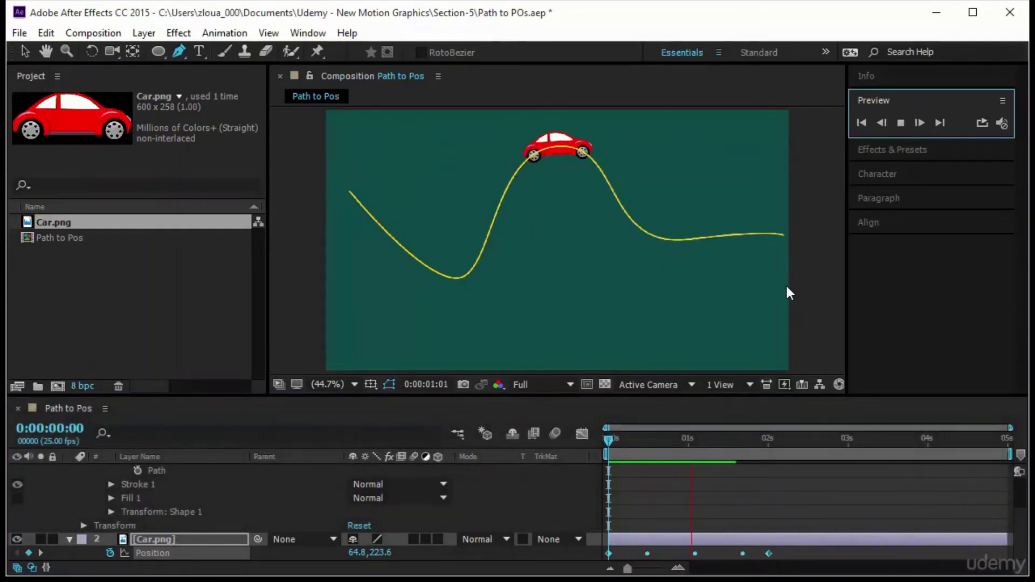
- Collapse Shape Layer 1 and move it below Car.png in the layer stack
scroll(192, 507, up, 3)
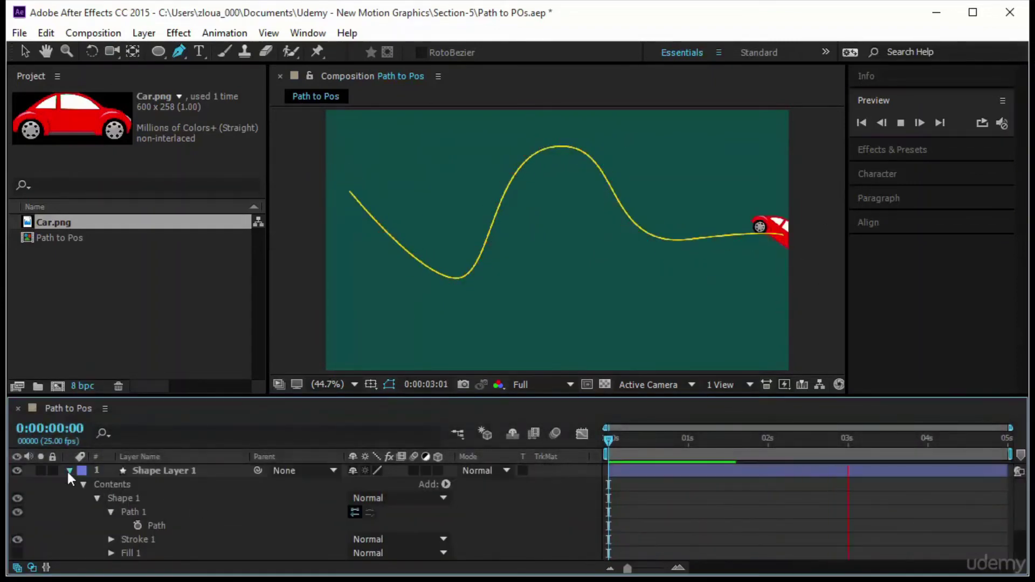
click(68, 470)
drag(157, 472, 302, 525)
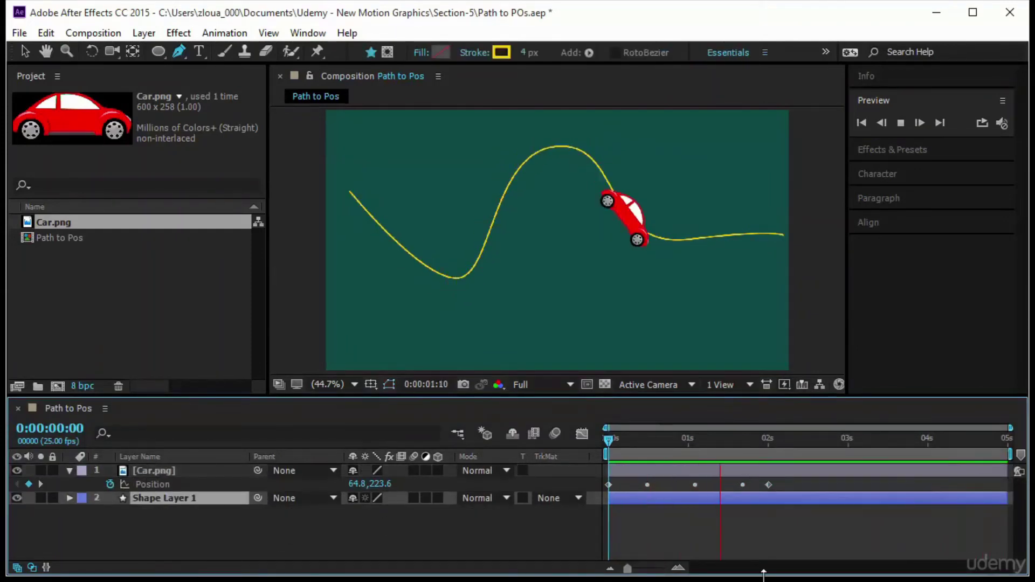
- Scrub and play back the car's motion along the curve to check its position keyframes
click(180, 468)
key(v)
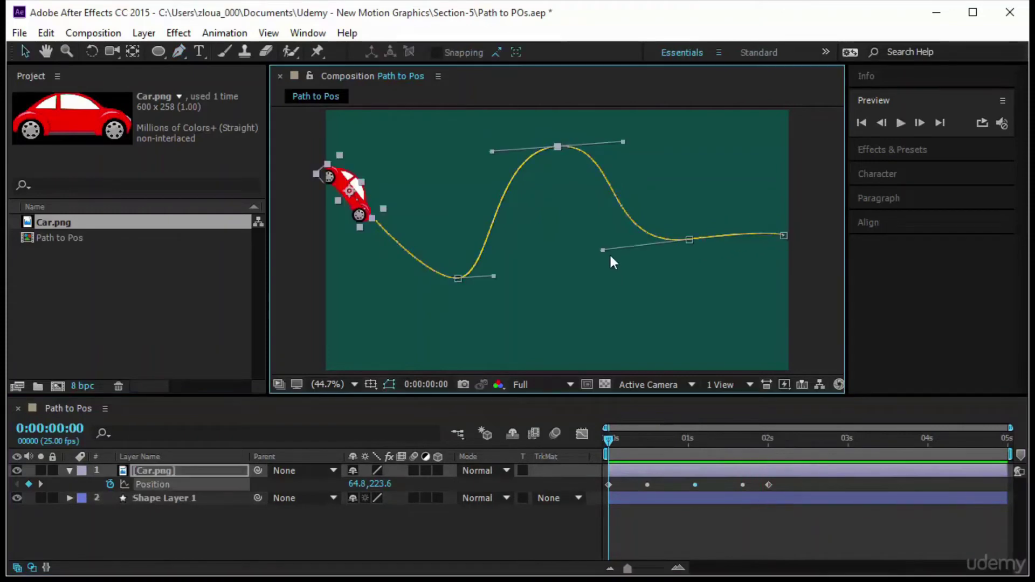
drag(609, 438, 522, 490)
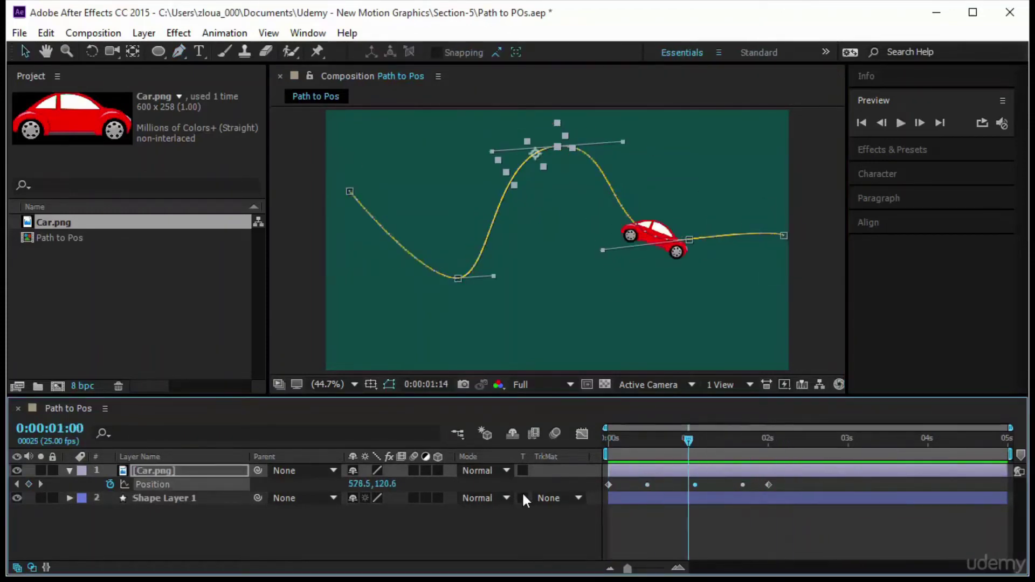
click(900, 123)
click(201, 476)
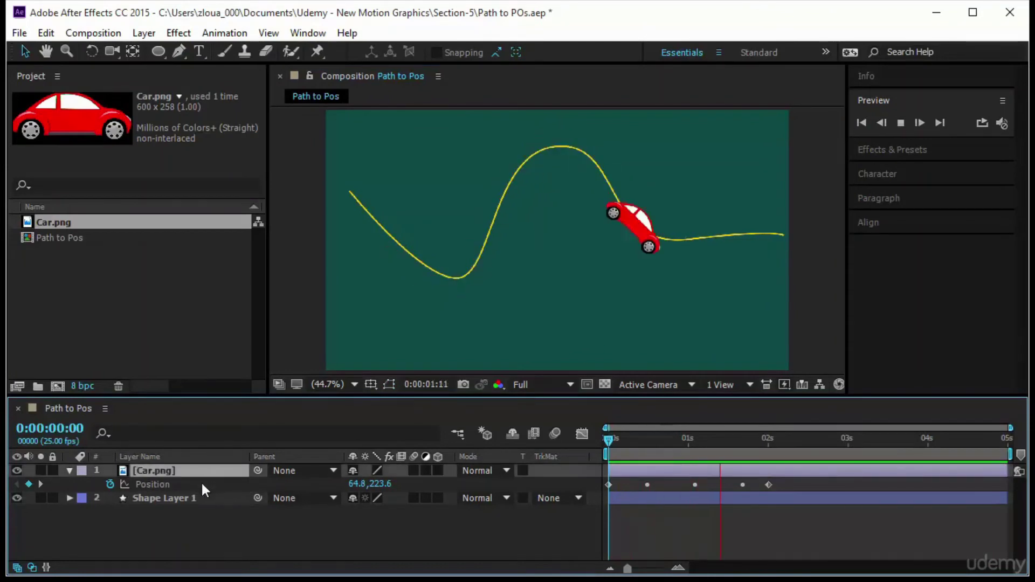
click(187, 497)
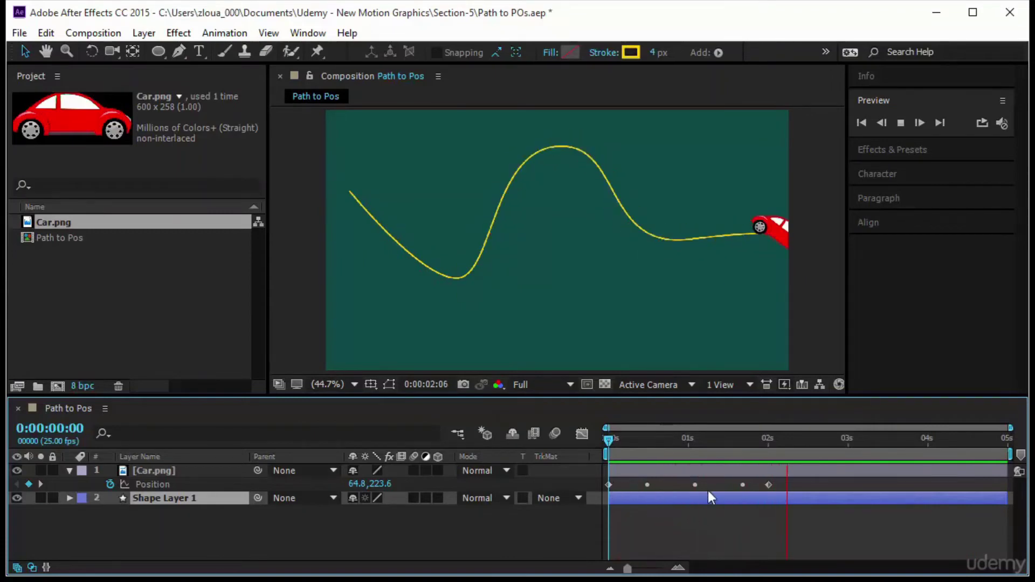
- Show the speed graph of Car.png's Position and enlarge the timeline area for editing it
click(582, 434)
click(227, 484)
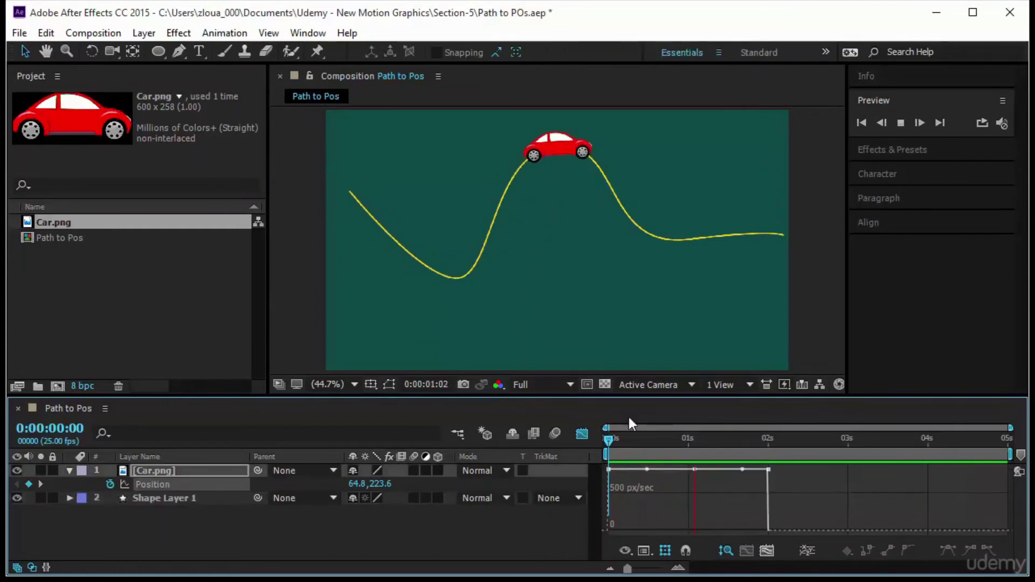
drag(630, 378, 630, 309)
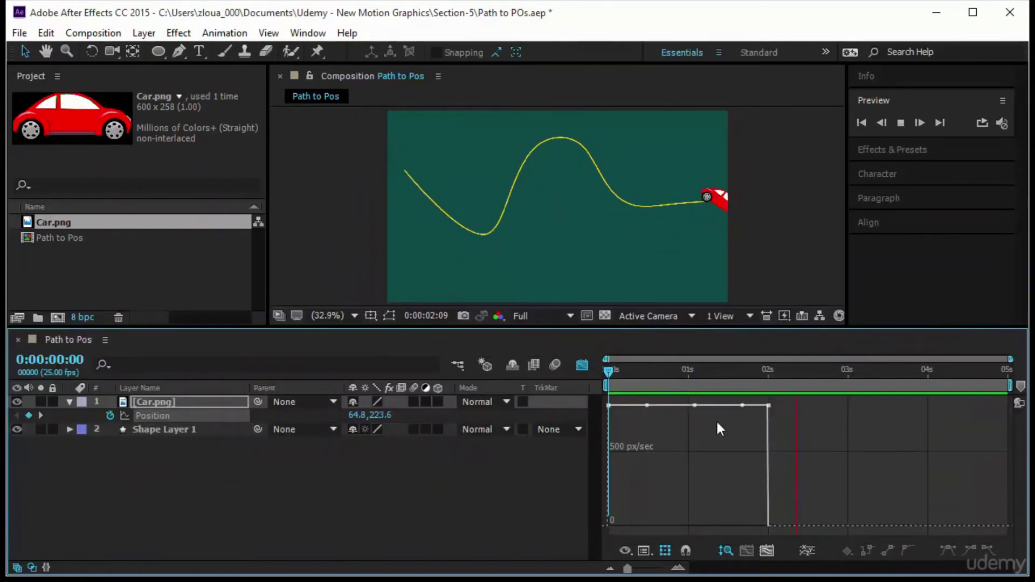
- Reshape the car's speed graph by slowing the middle keyframe and raising the second-to-last keyframe with a long incoming ease
mouse_move(743, 408)
drag(744, 409, 741, 456)
drag(690, 411, 665, 487)
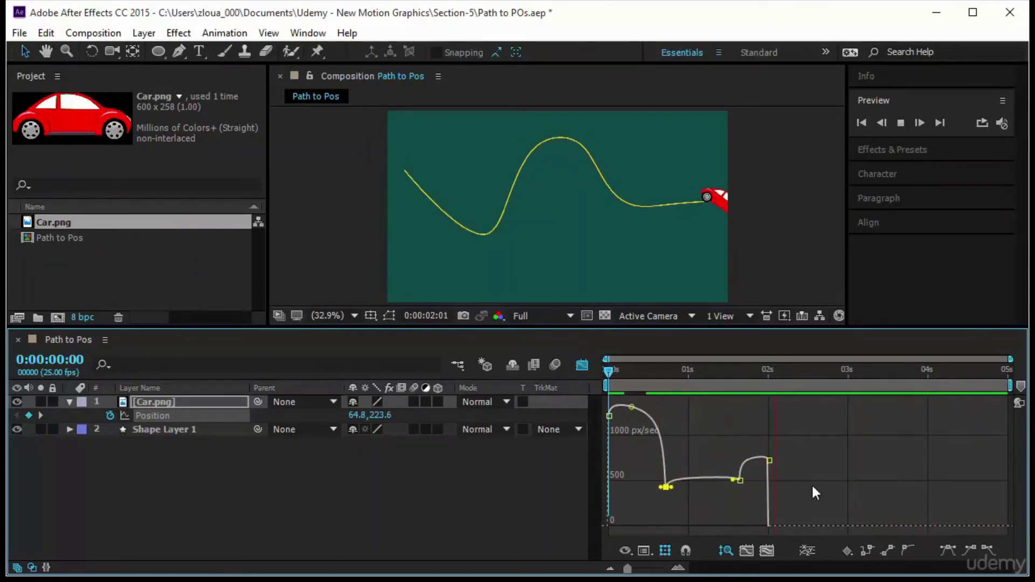
drag(733, 479, 711, 441)
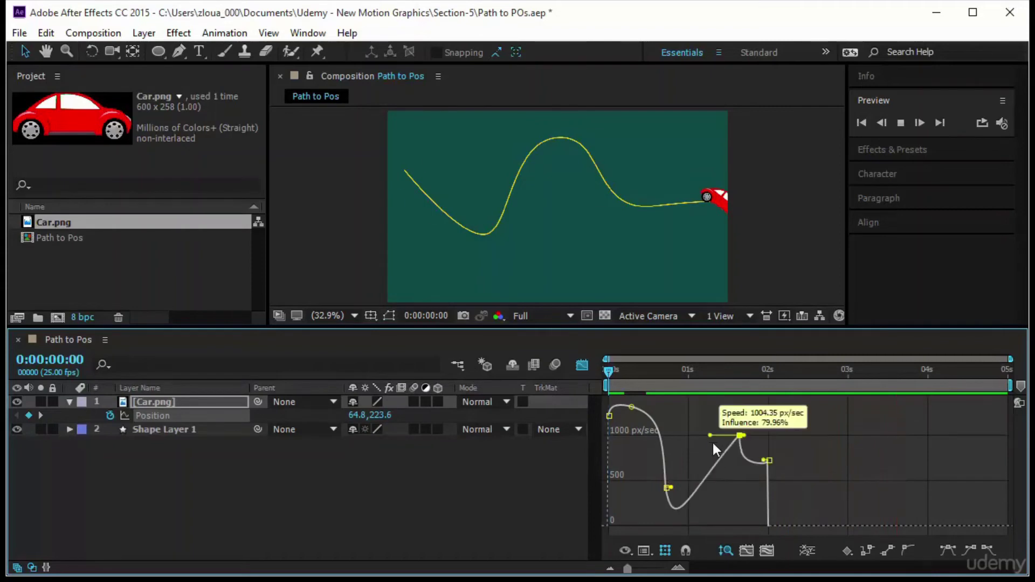
- Scrub the motion, then lower the speed at the second-to-last Position keyframe and lengthen its incoming influence
drag(614, 372, 532, 464)
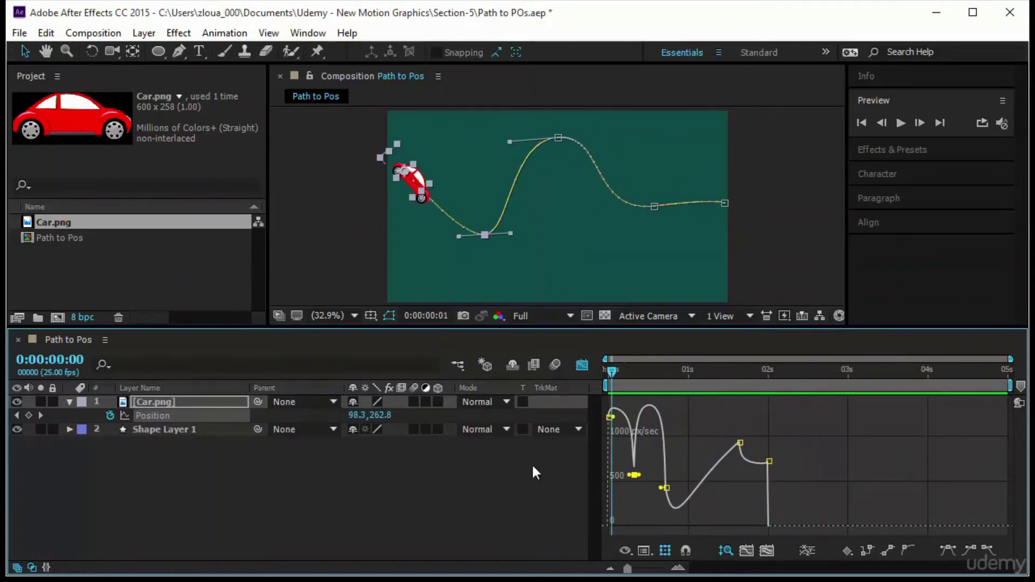
click(740, 443)
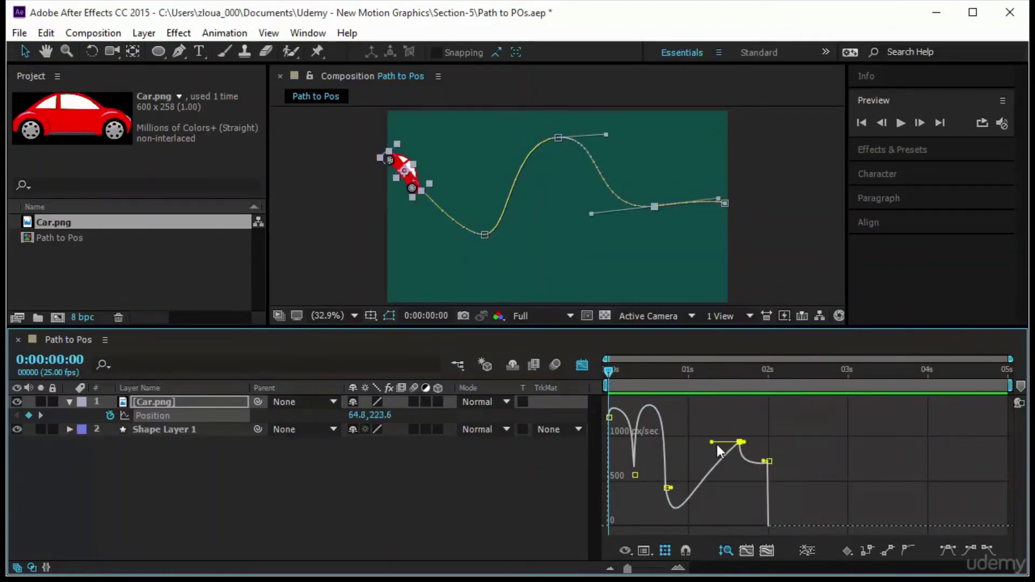
drag(716, 442, 665, 464)
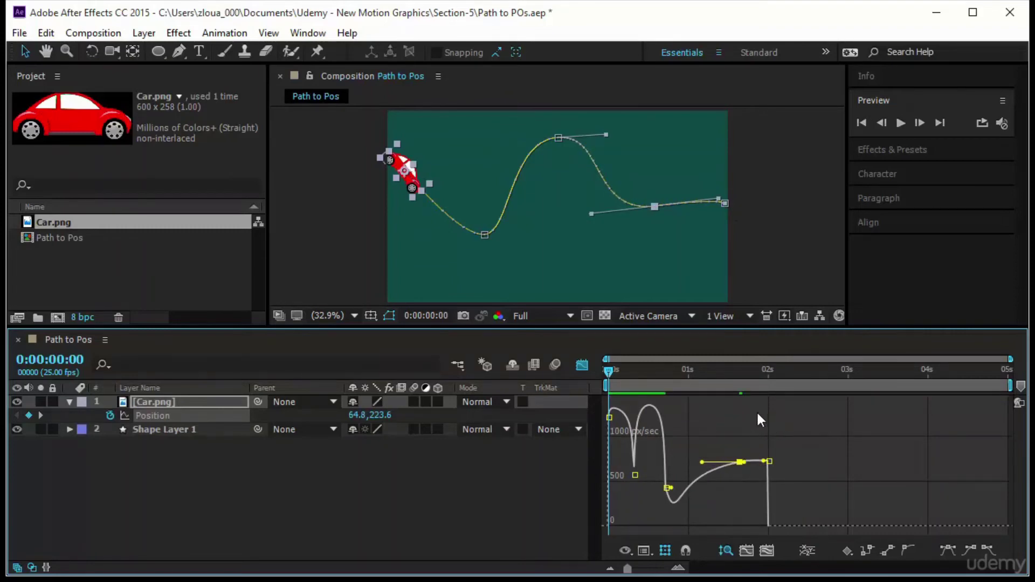
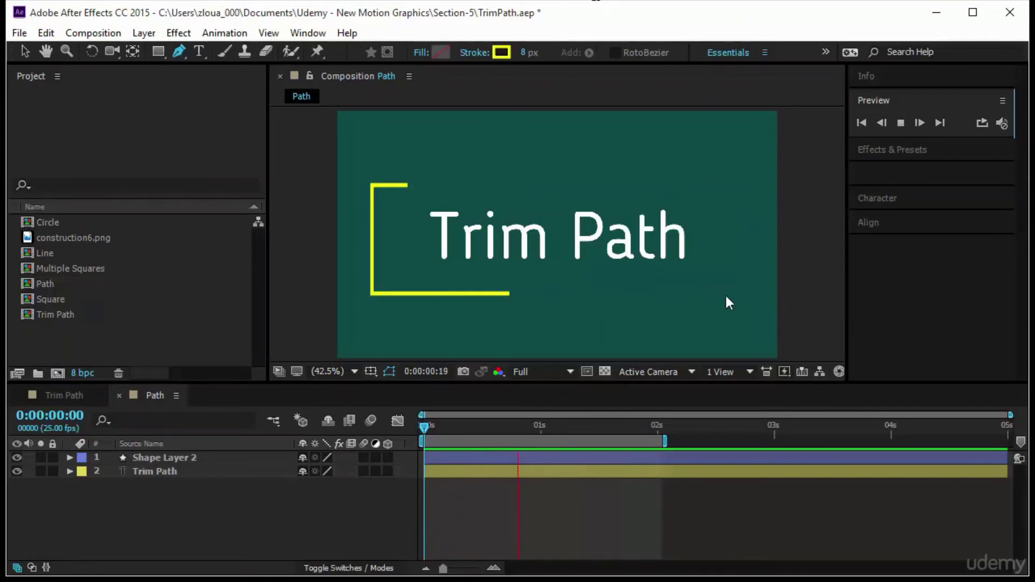
- Replace both layers of the Path composition with an open seven-point wavy line drawn across the frame with the Pen tool
drag(228, 479, 229, 449)
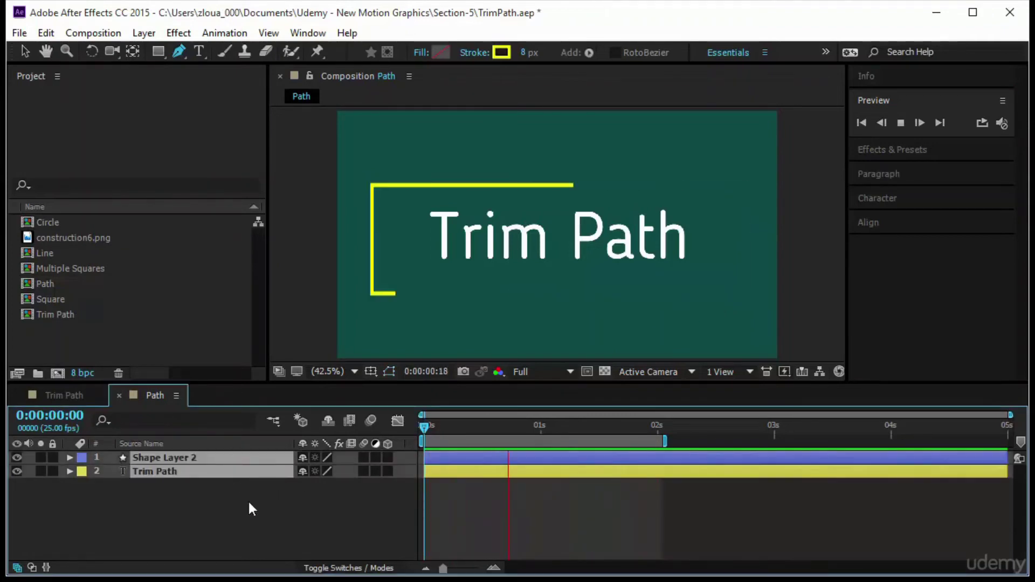
key(Delete)
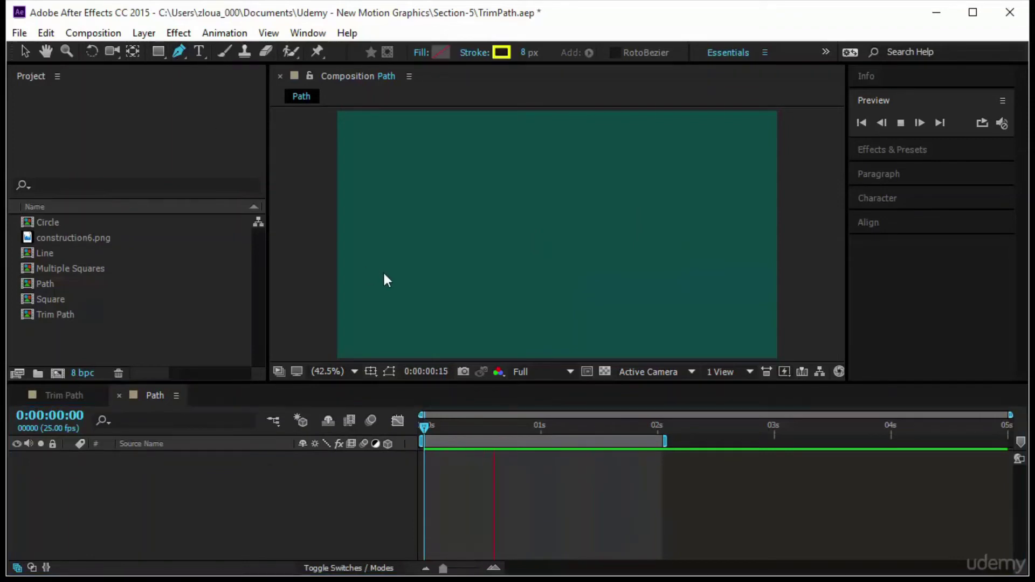
click(367, 312)
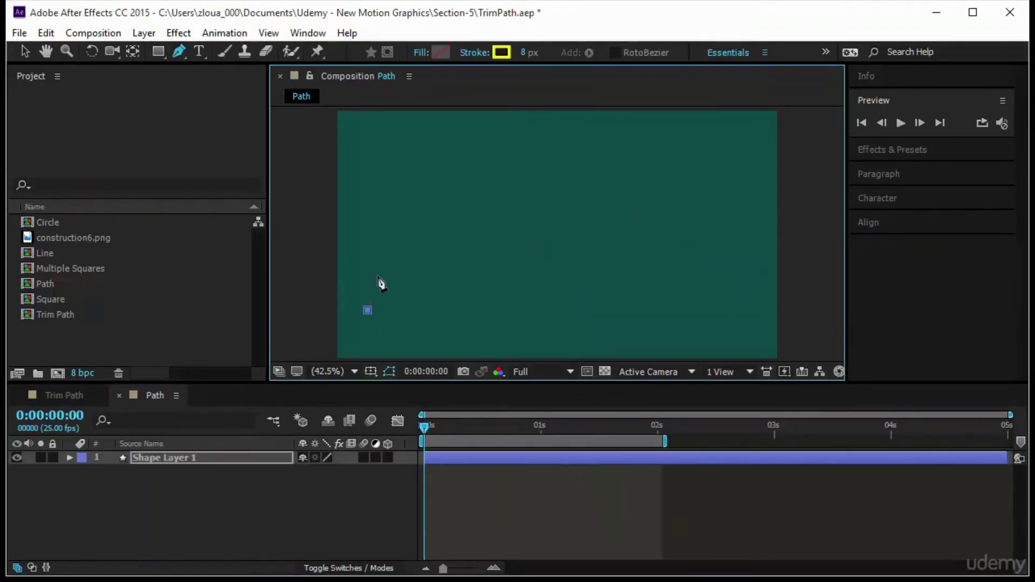
click(367, 310)
drag(400, 166, 438, 185)
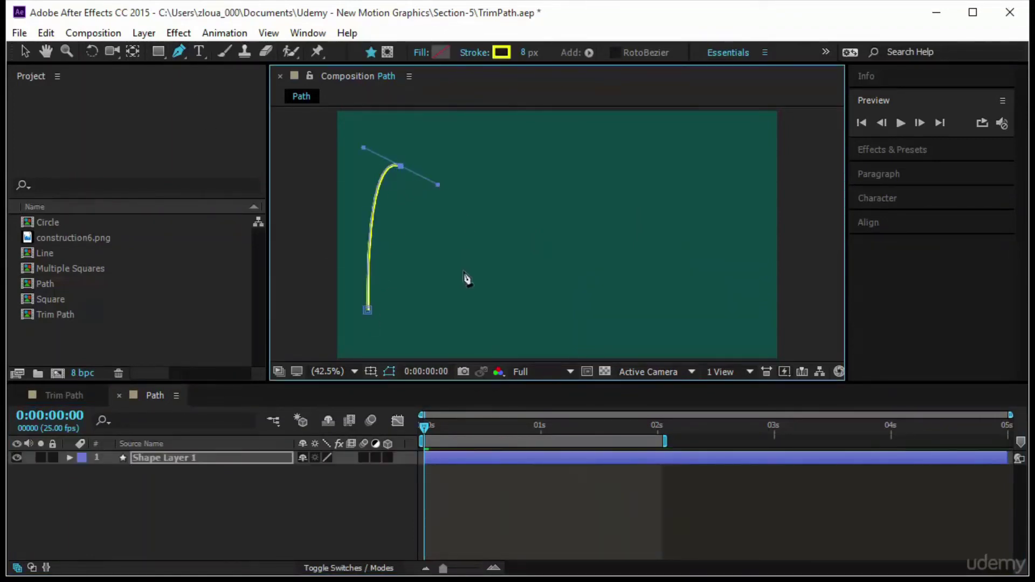
drag(468, 264, 498, 277)
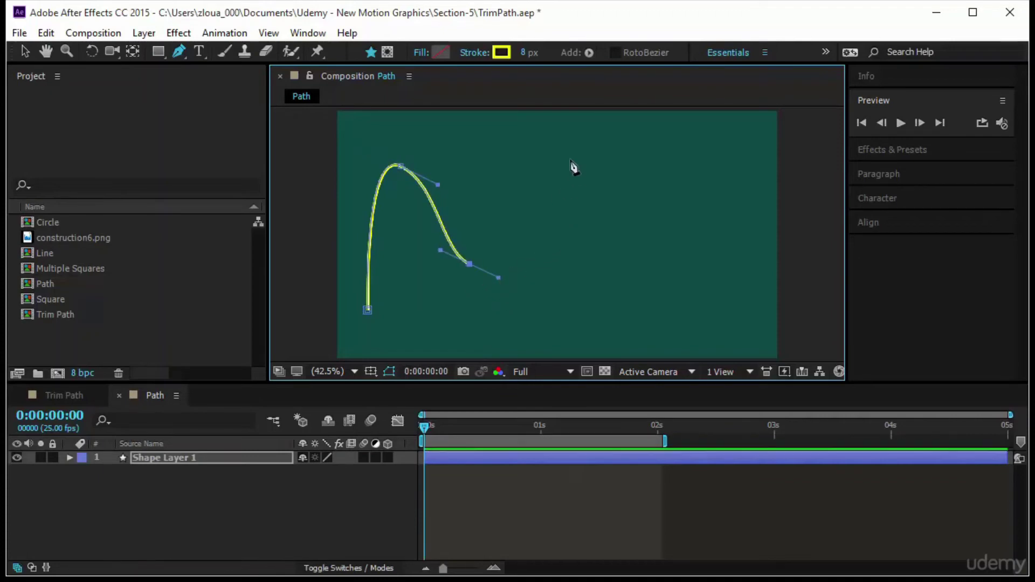
drag(570, 159, 596, 156)
drag(620, 281, 647, 302)
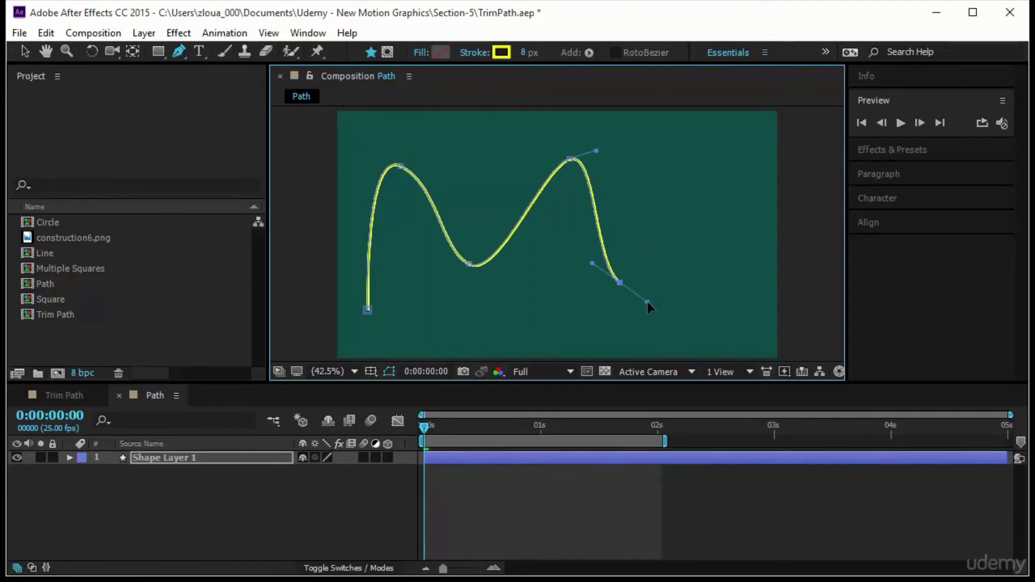
drag(690, 162, 718, 154)
drag(746, 280, 776, 284)
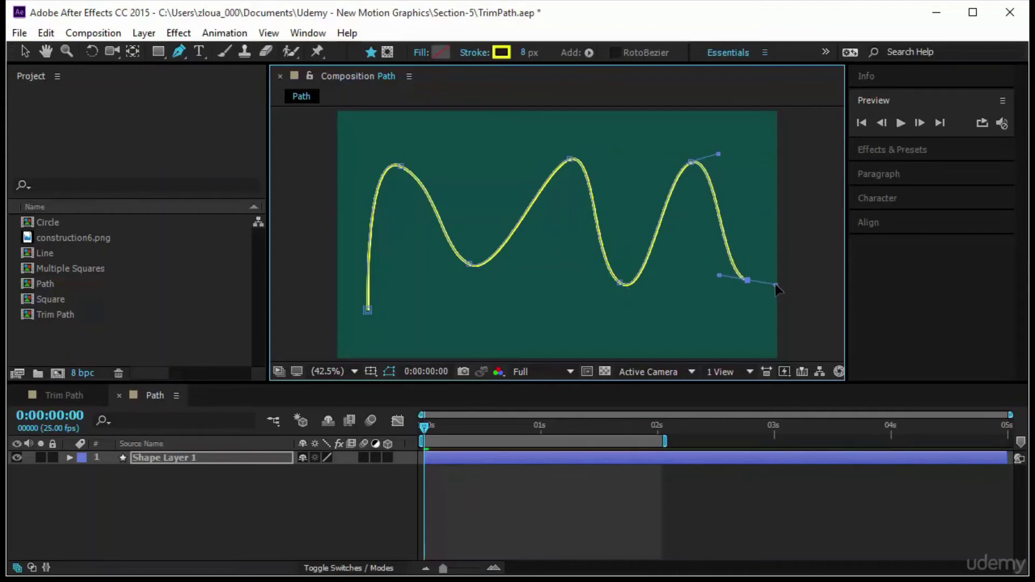
click(136, 501)
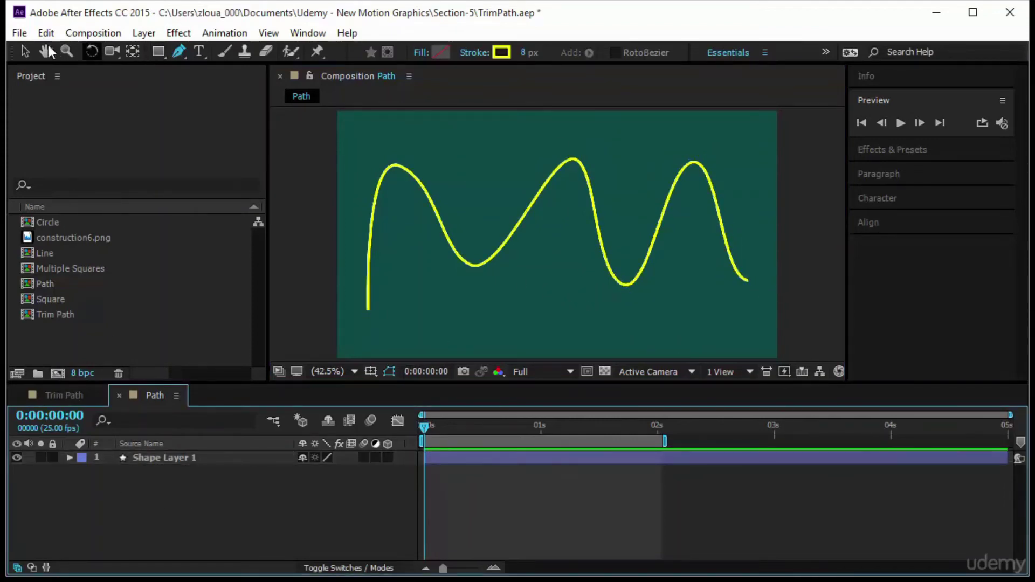
click(23, 53)
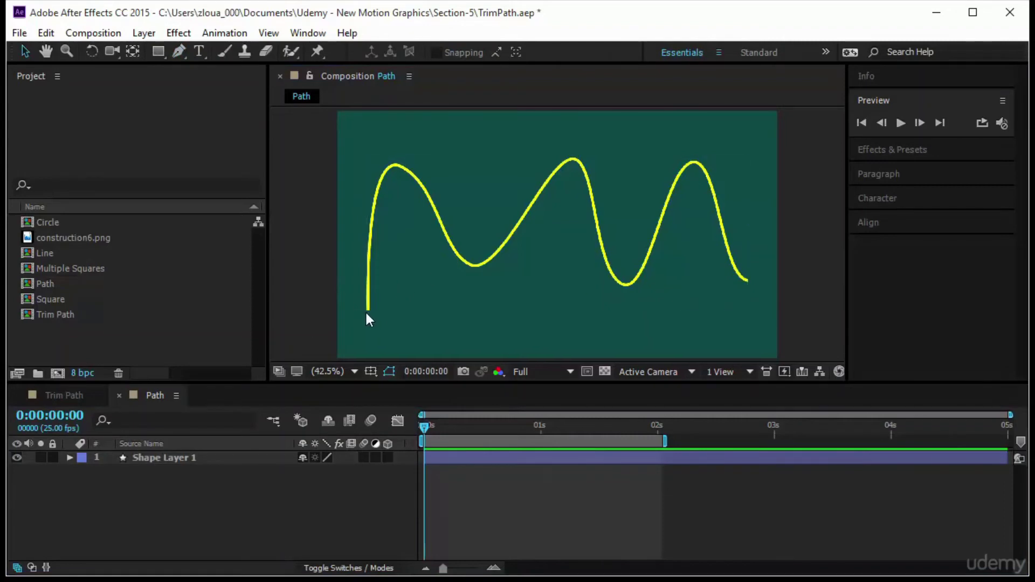
- Add Trim Paths to the Contents of Shape Layer 1 and expand its Start, End and Offset properties
click(178, 458)
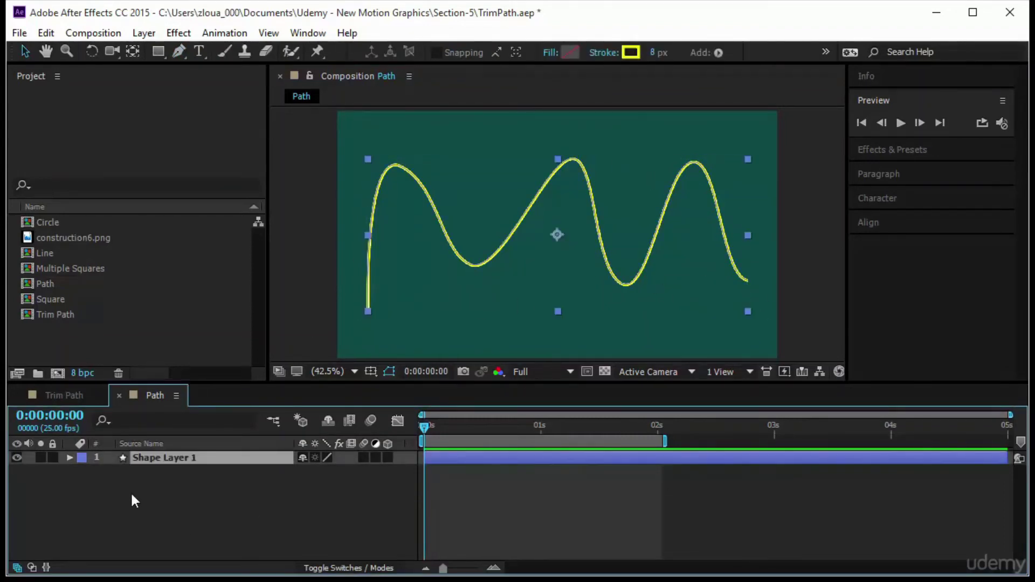
click(68, 458)
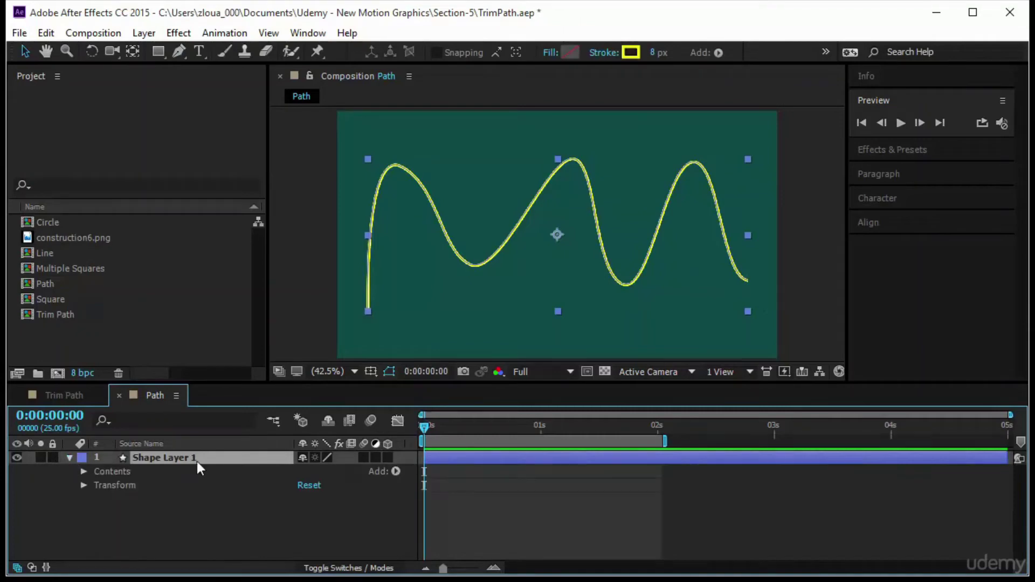
click(137, 470)
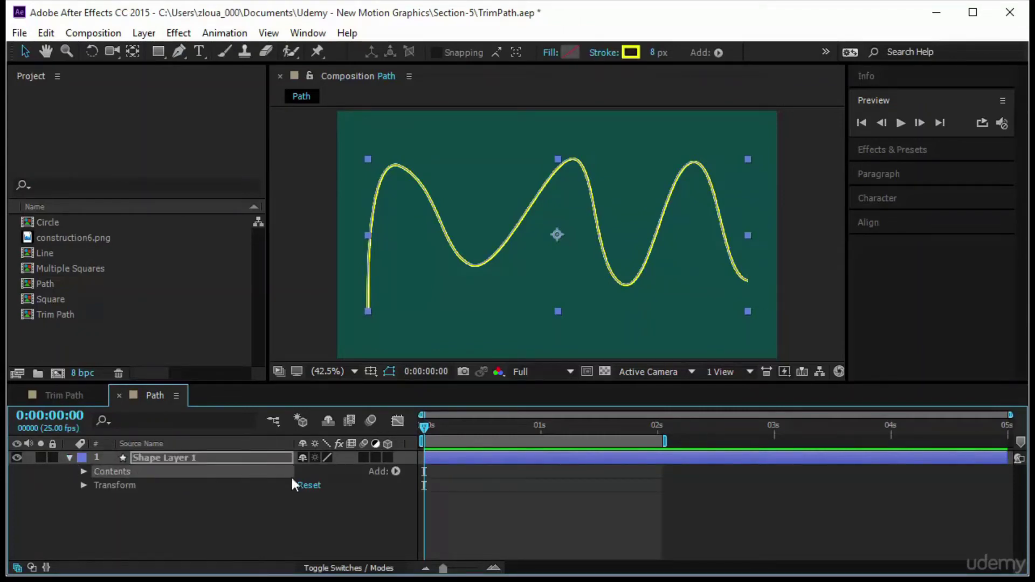
click(396, 472)
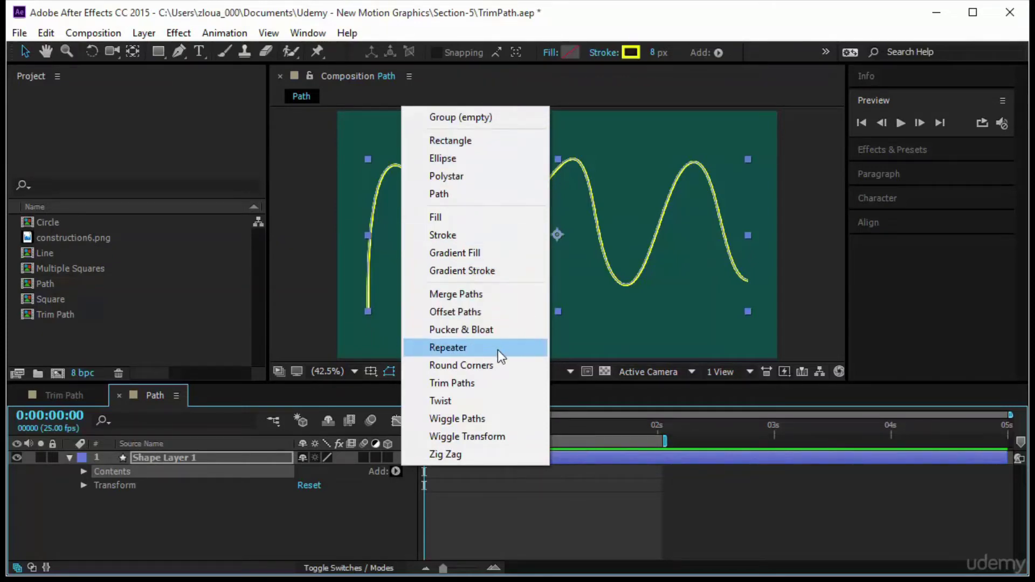
click(483, 383)
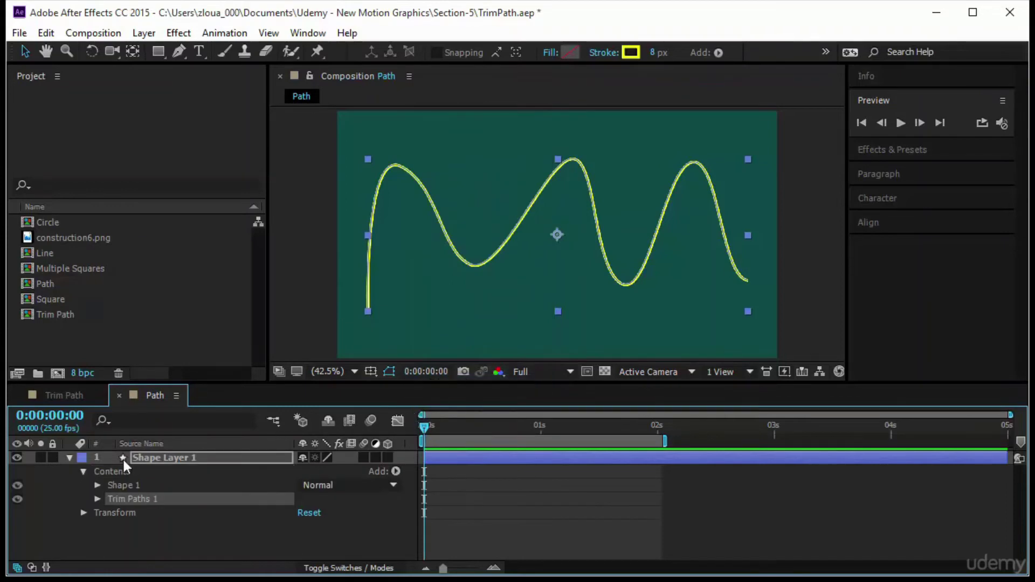
click(125, 474)
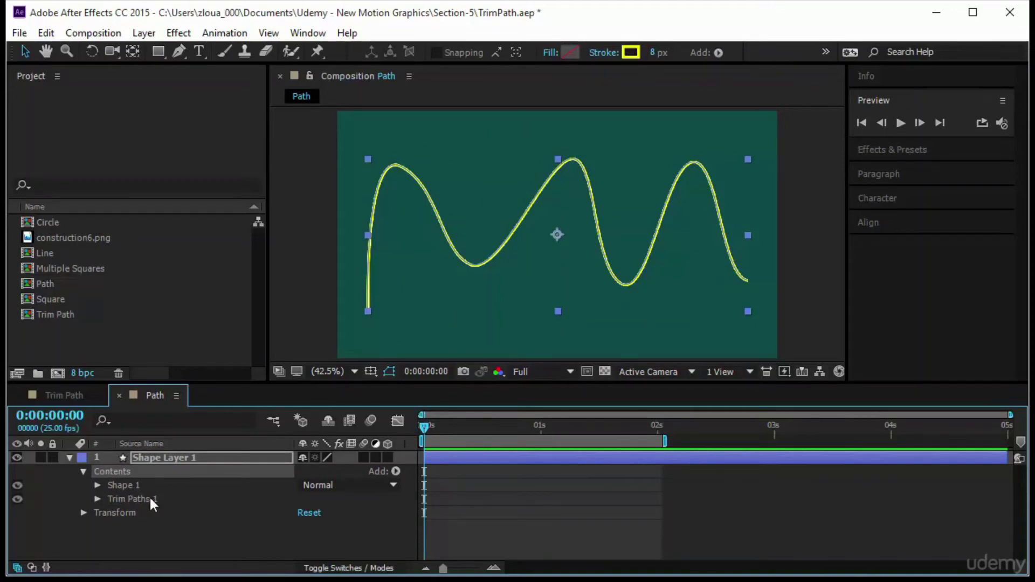
click(130, 501)
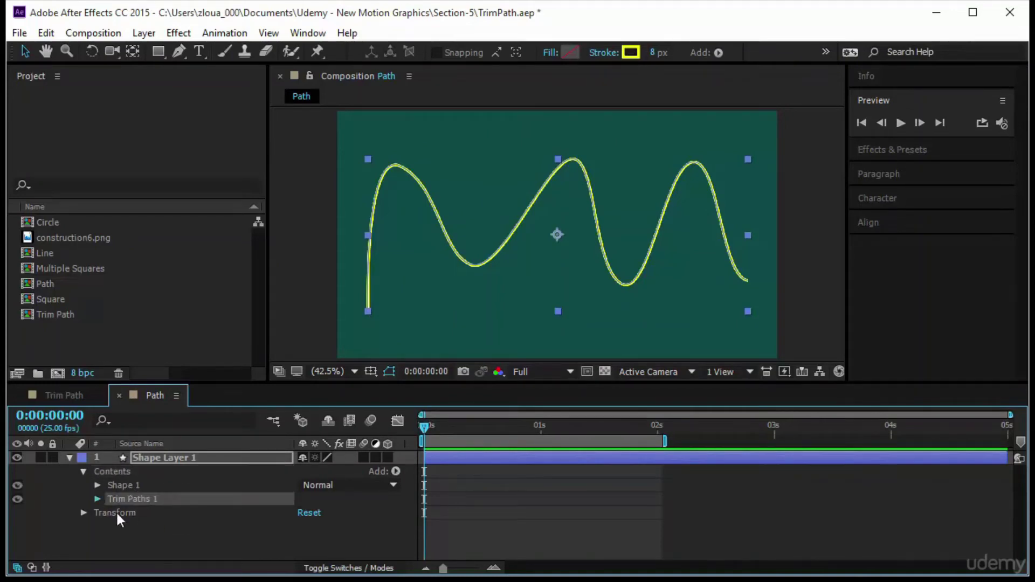
click(97, 499)
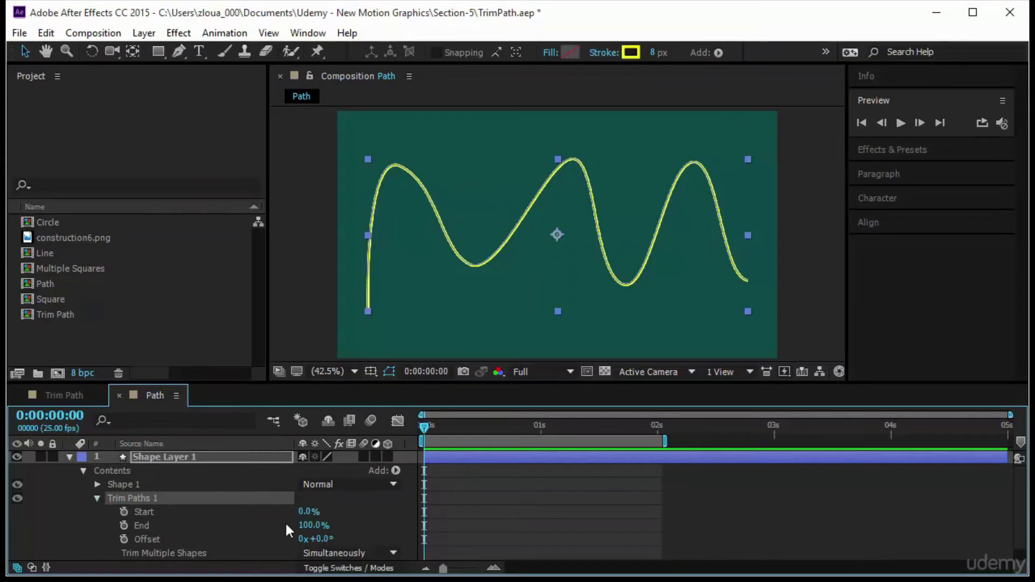
- Go through the Start, End and Offset properties of Trim Paths 1 and enlarge the timeline area to show the whole group
click(164, 511)
click(163, 526)
click(171, 538)
click(172, 513)
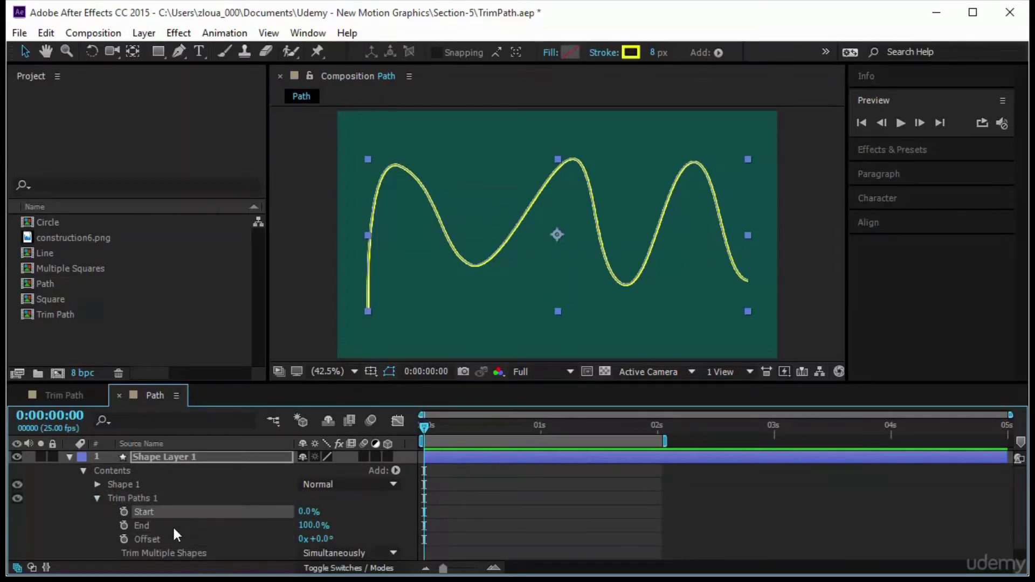
click(174, 537)
drag(218, 378, 218, 353)
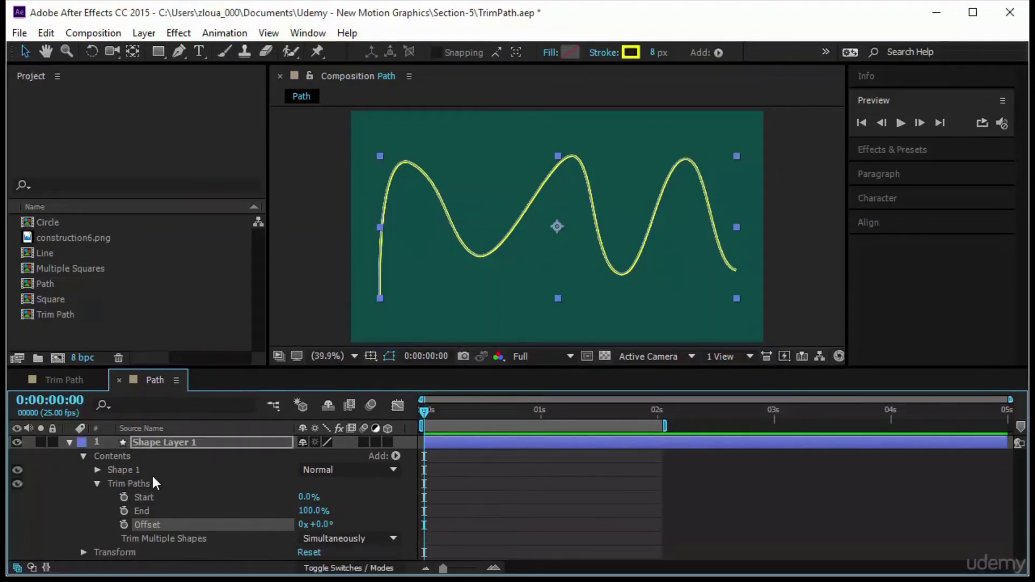
- Try out the Start and End values of Trim Paths 1, leaving Start at 0% and End at 100%
click(294, 497)
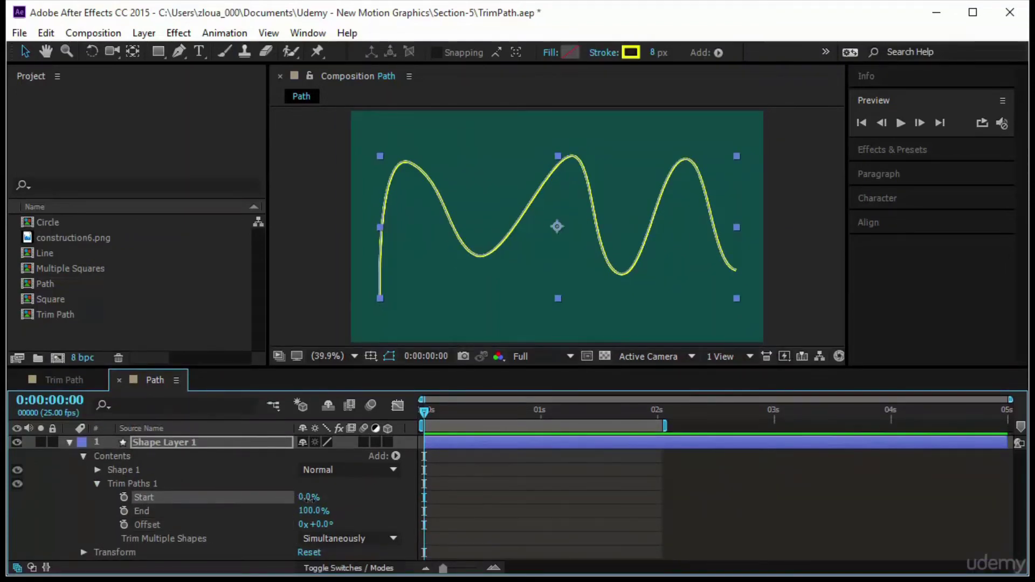
mouse_move(309, 498)
mouse_down()
mouse_move(393, 499)
mouse_move(211, 502)
mouse_up()
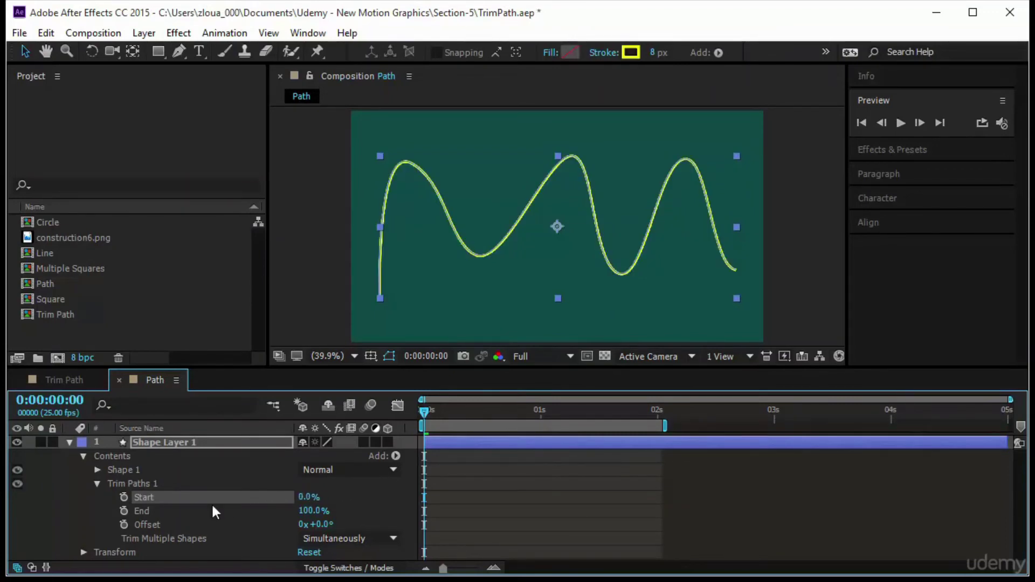
click(212, 511)
mouse_move(315, 511)
mouse_down()
mouse_move(236, 520)
mouse_move(352, 507)
mouse_move(318, 511)
mouse_up()
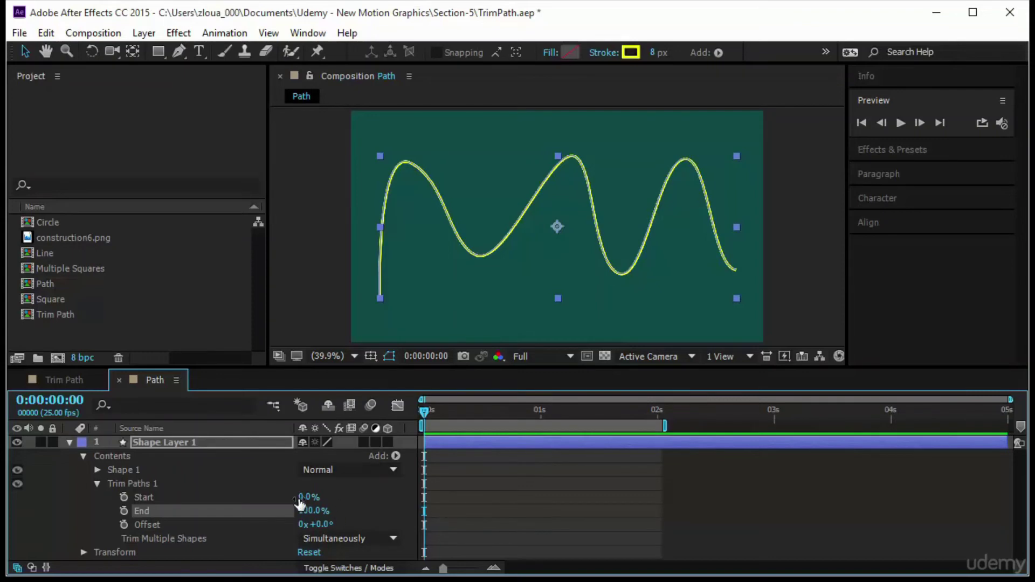
- Animate the Start of Trim Paths 1 from 100% at 0 seconds to 0% at 1 second
drag(300, 497, 403, 505)
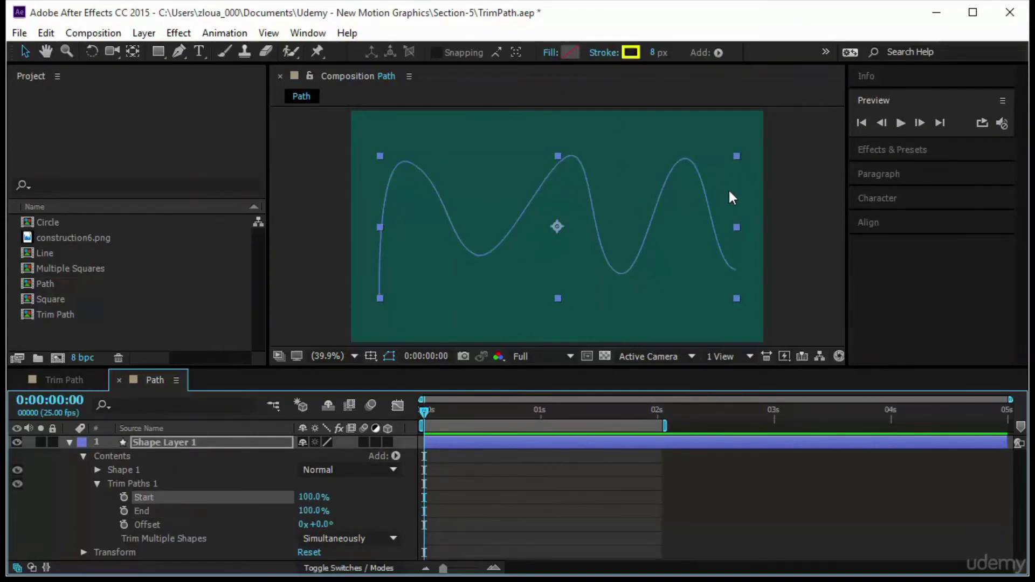
click(124, 497)
drag(424, 409, 540, 426)
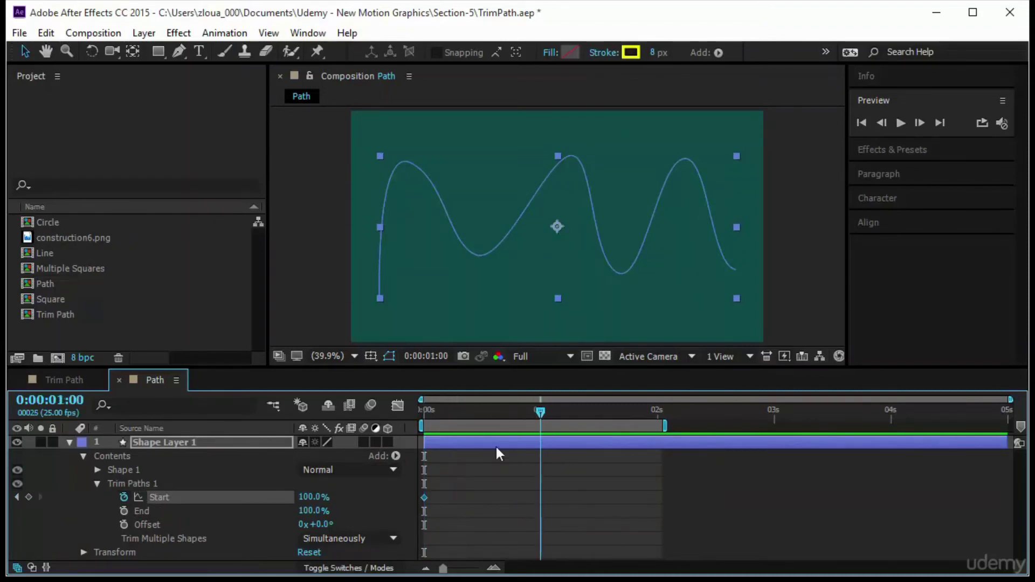
drag(310, 496, 187, 505)
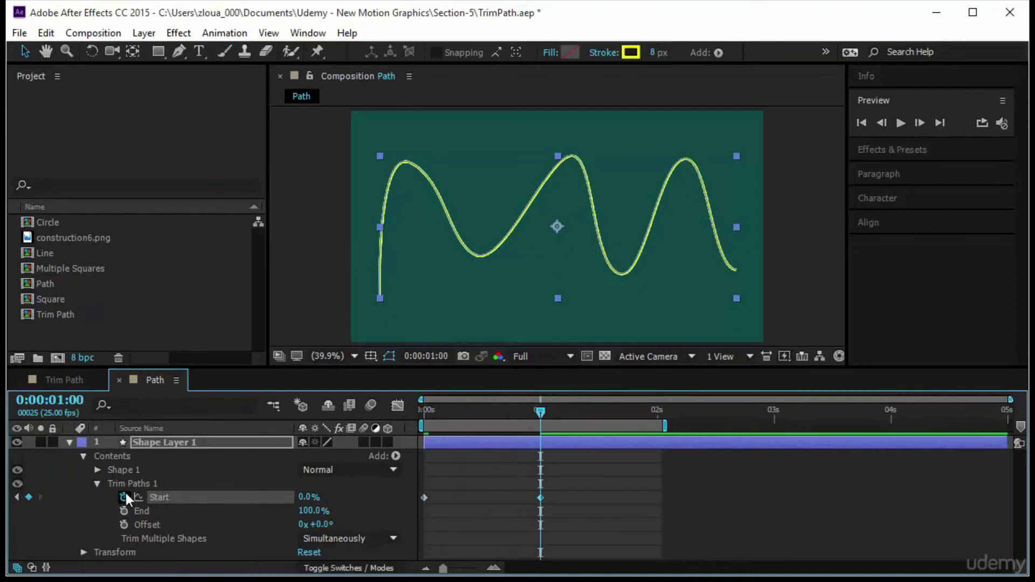
- Preview the Start animation of the wavy line from the beginning, then scrub through it to just past 1 second
key(Home)
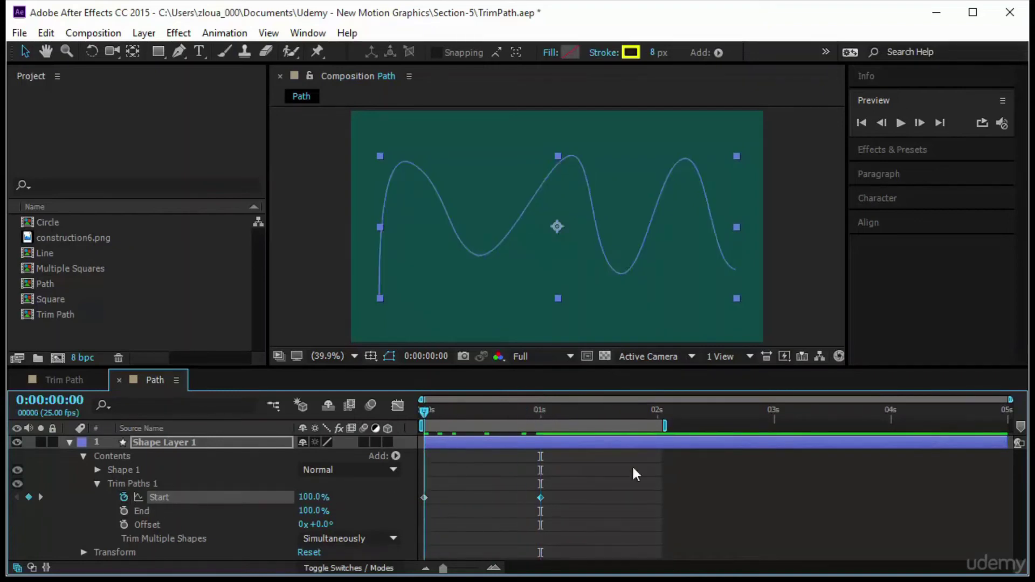
click(632, 473)
click(900, 123)
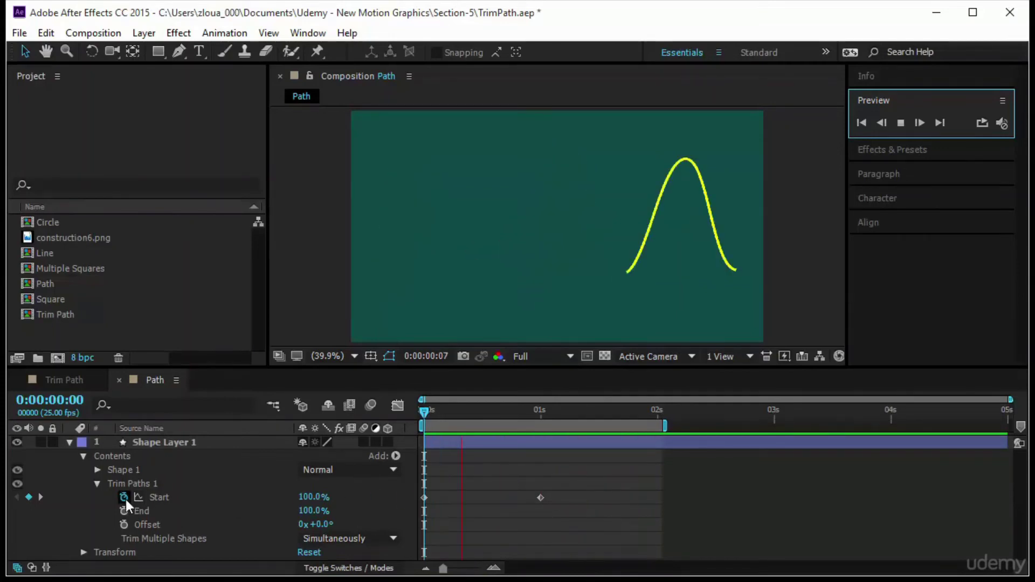
click(454, 401)
drag(426, 412, 561, 428)
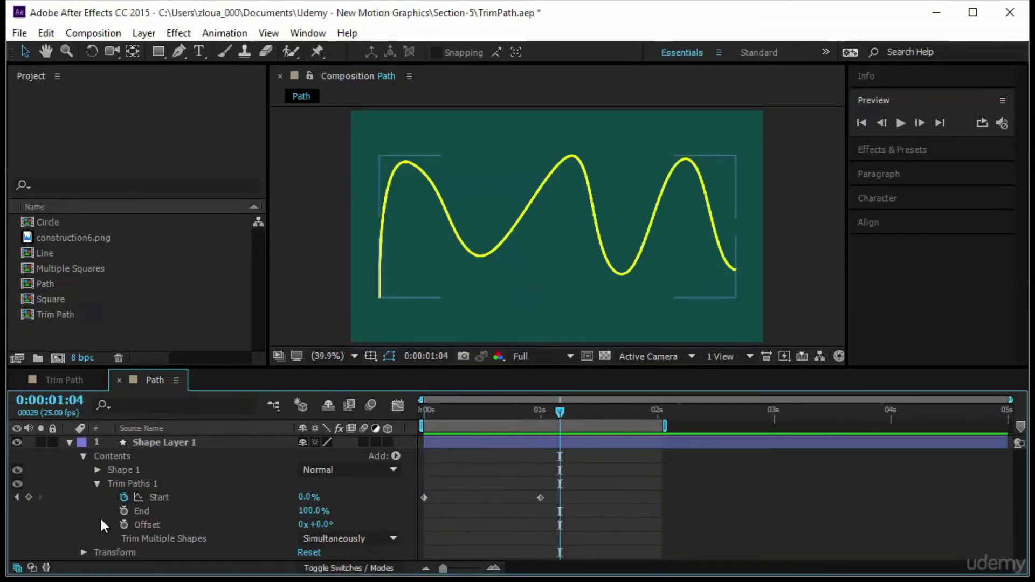
- Remove the Start keyframes and animate End from 0% at 0 seconds to 100% at 1 second
click(125, 497)
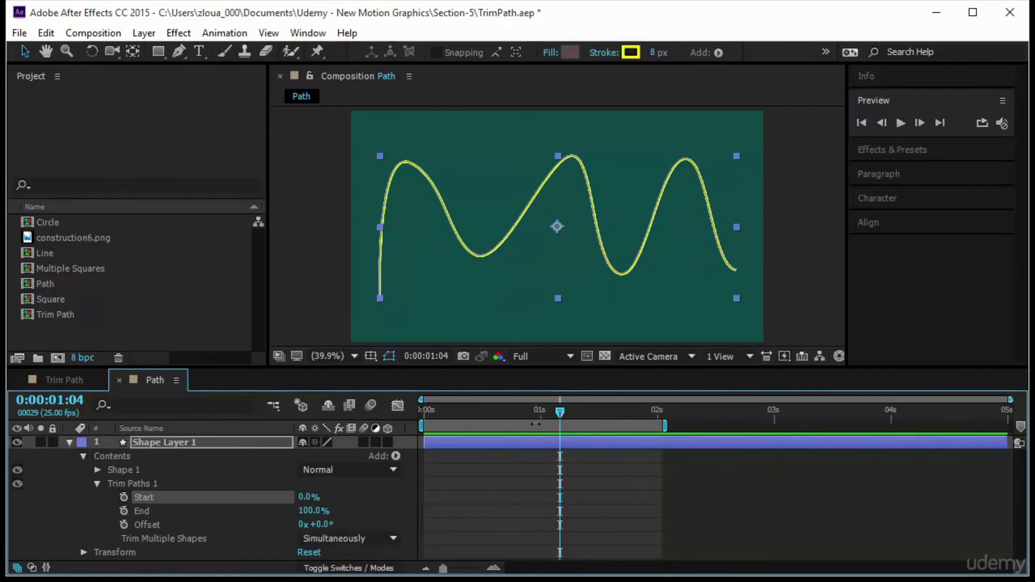
drag(561, 412, 396, 425)
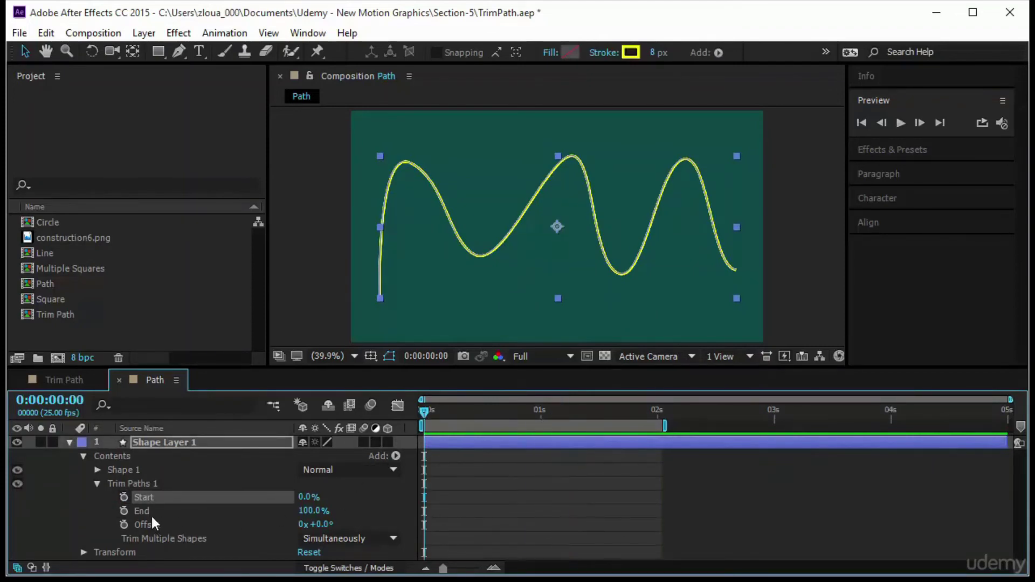
click(123, 510)
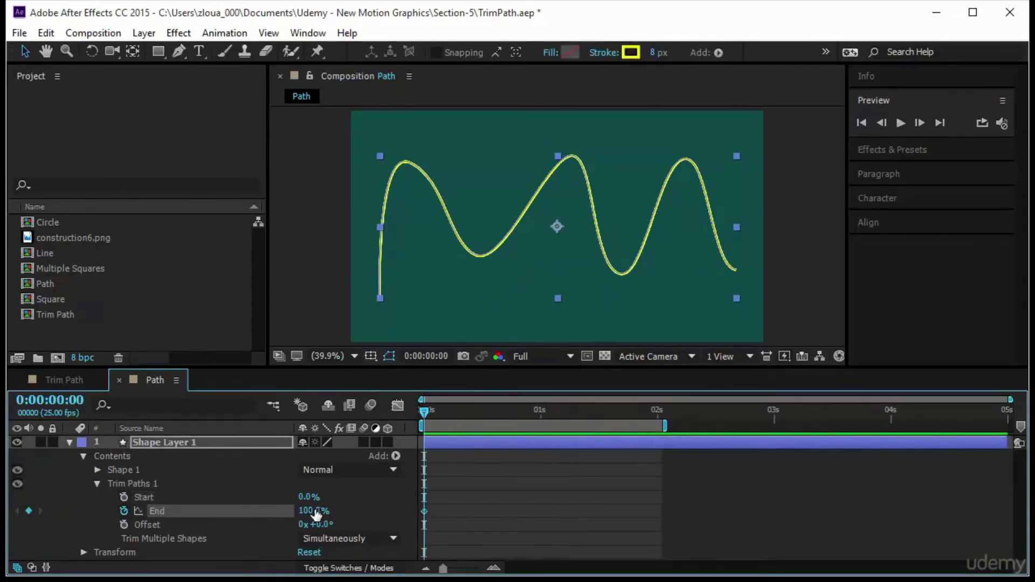
drag(316, 515, 253, 514)
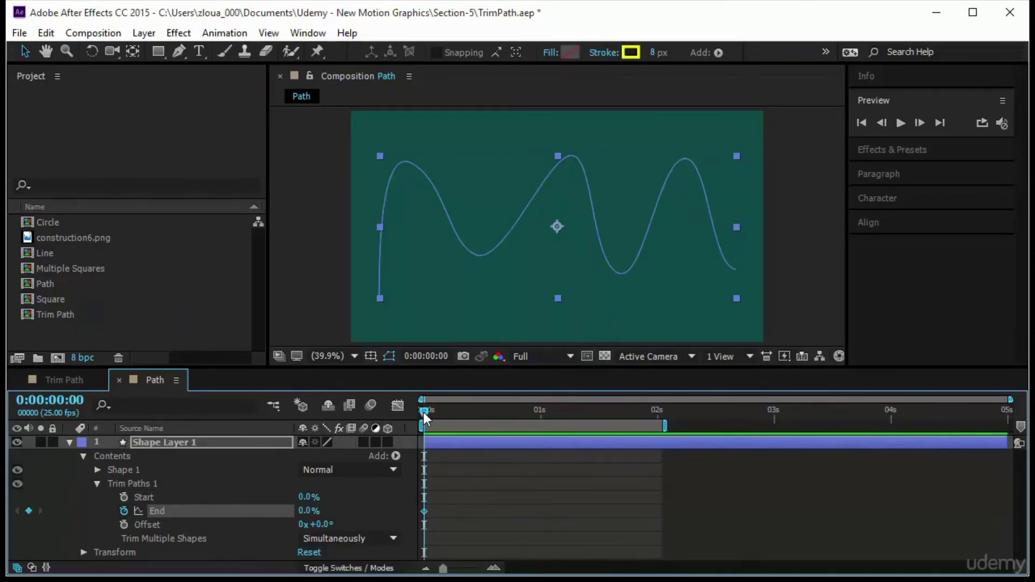
drag(422, 412, 539, 439)
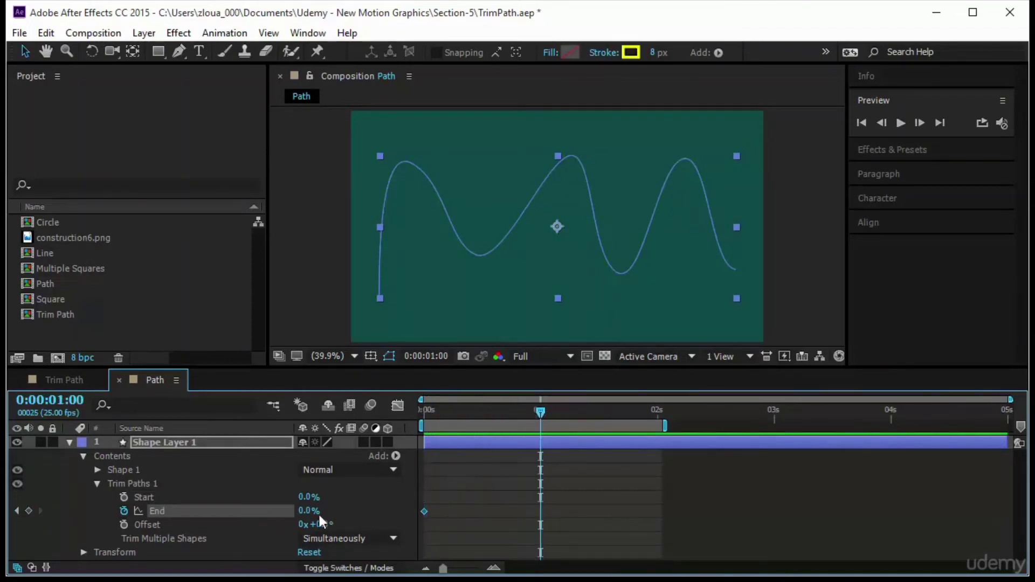
drag(318, 512, 382, 512)
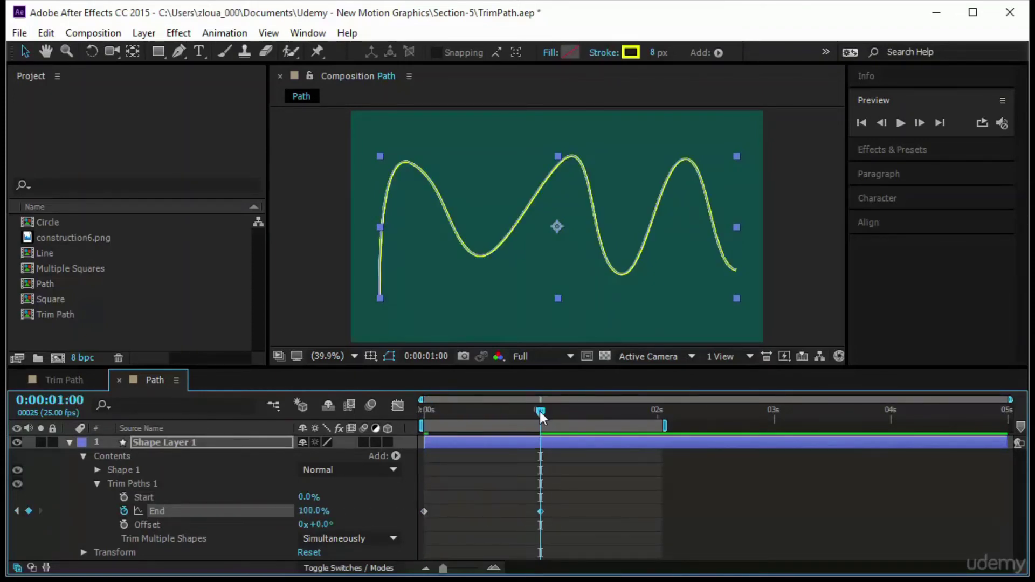
- Preview the End animation of the wavy line from the beginning of the Path composition
drag(537, 410, 305, 428)
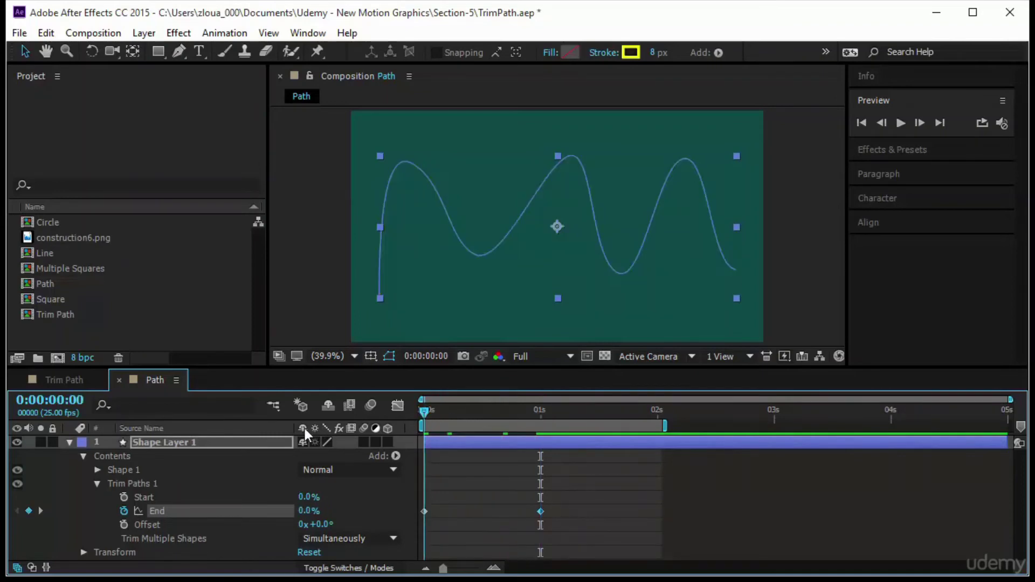
click(906, 119)
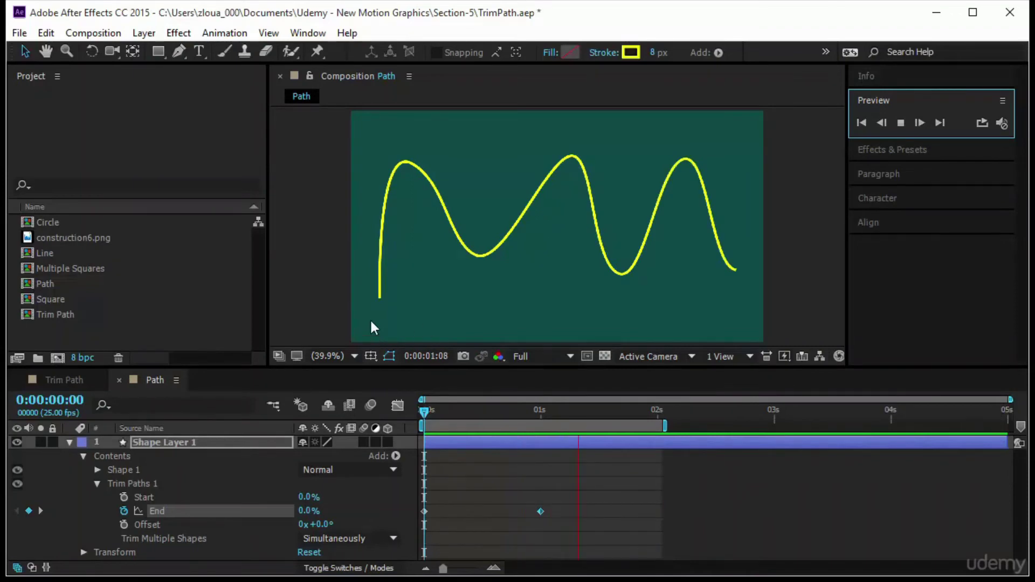
mouse_move(474, 412)
mouse_down()
mouse_move(393, 429)
mouse_move(432, 411)
mouse_move(583, 439)
mouse_move(390, 455)
mouse_up()
- Switch to the Trim Path composition, preview its animations, and scrub back to the underlined text at 0:00:01:04
click(49, 383)
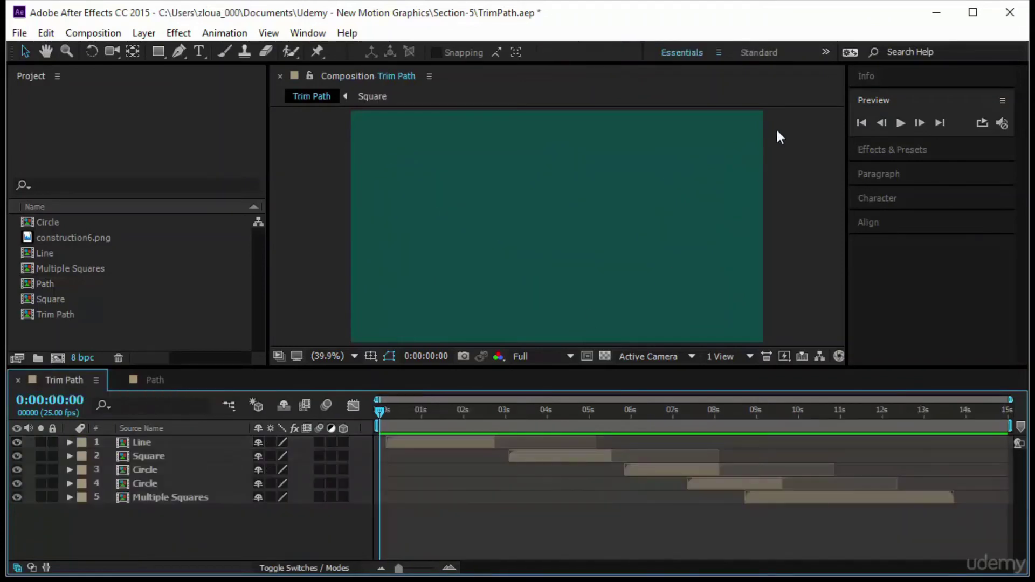
click(892, 124)
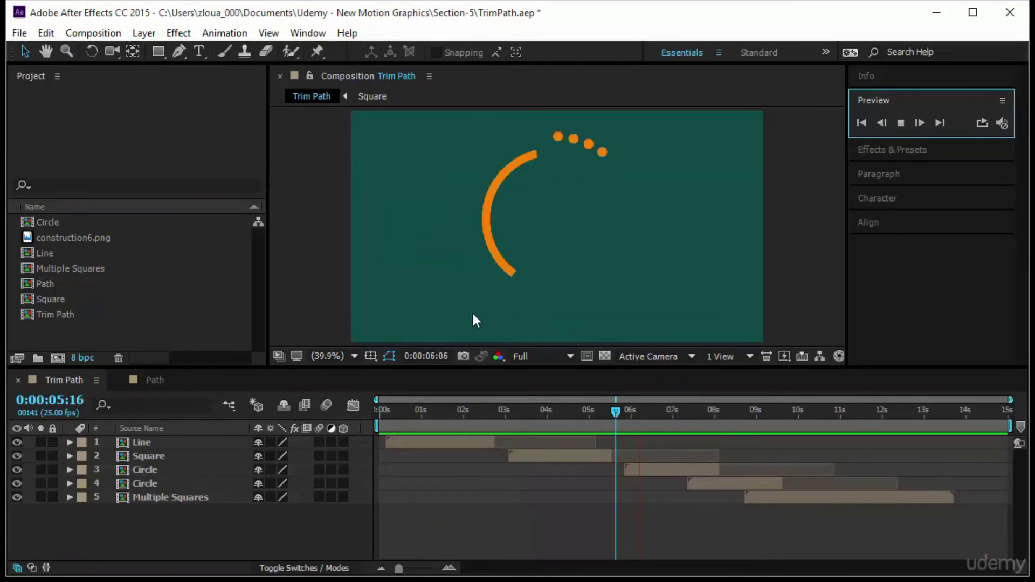
click(469, 444)
drag(615, 411, 428, 448)
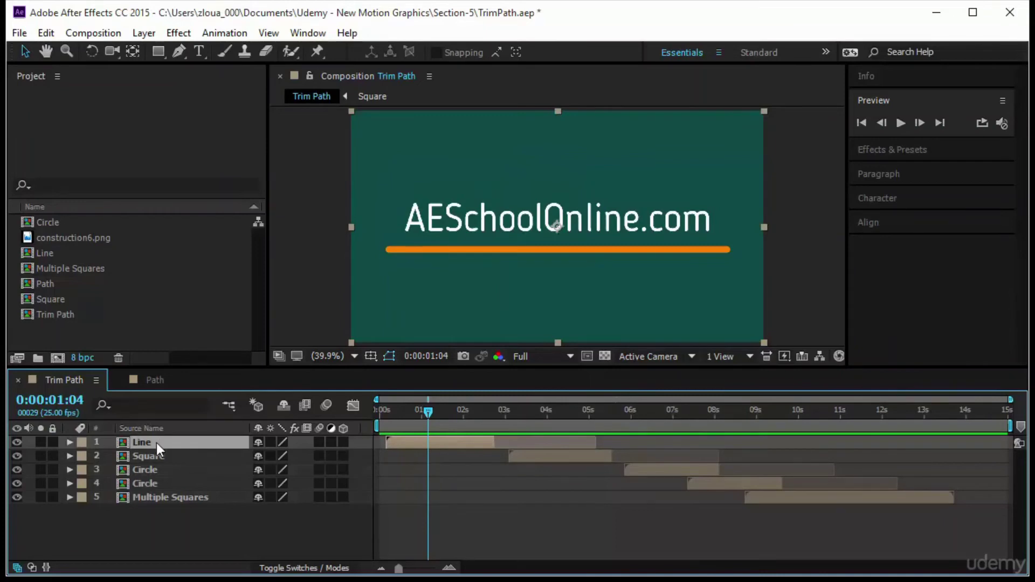
- Open the Line composition from its layer and scrub to 0:00:01:01 to examine how the orange underline draws on
double_click(156, 442)
drag(612, 415, 161, 450)
click(83, 457)
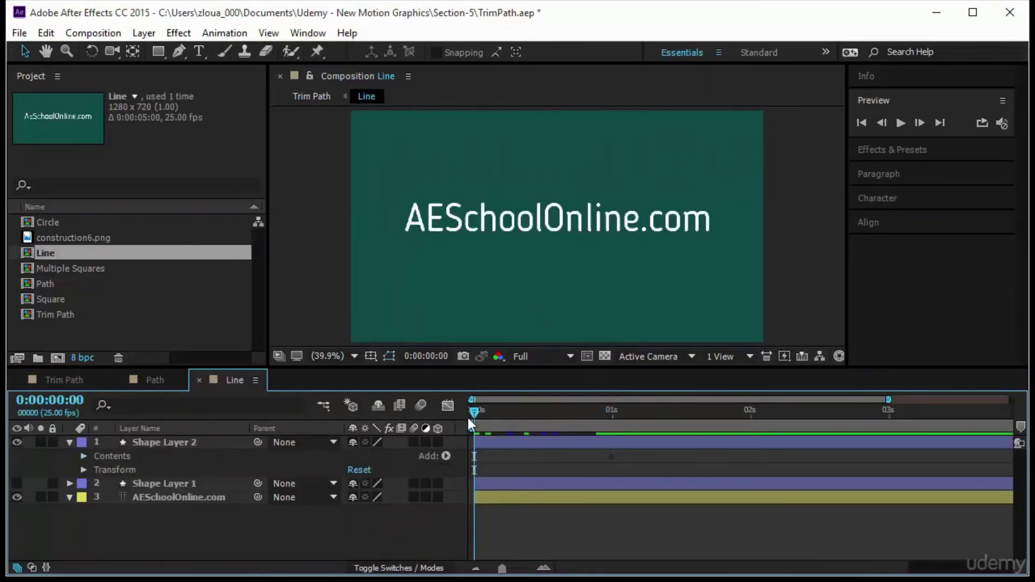
drag(474, 415, 553, 439)
key(Page_Down)
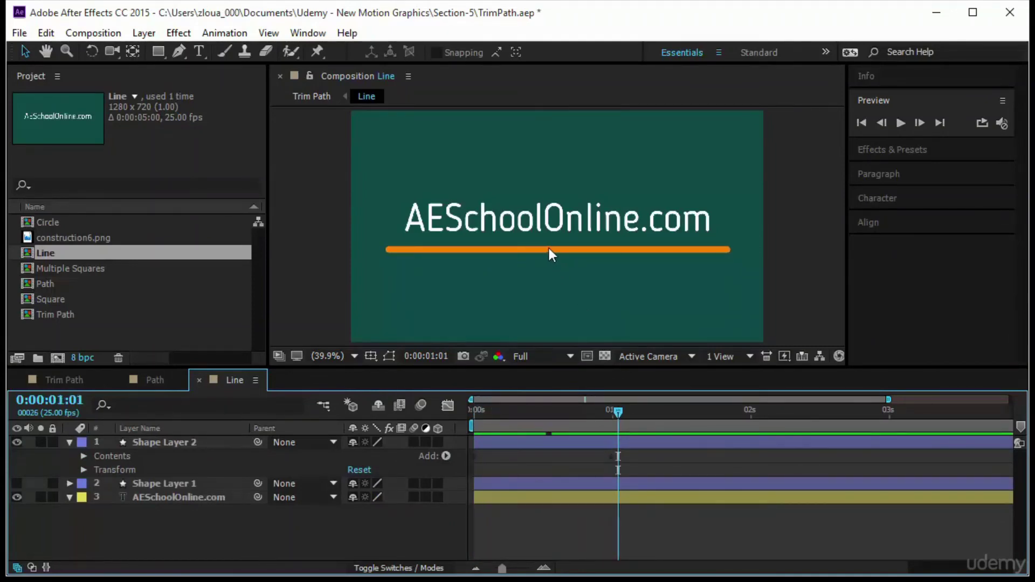
click(516, 78)
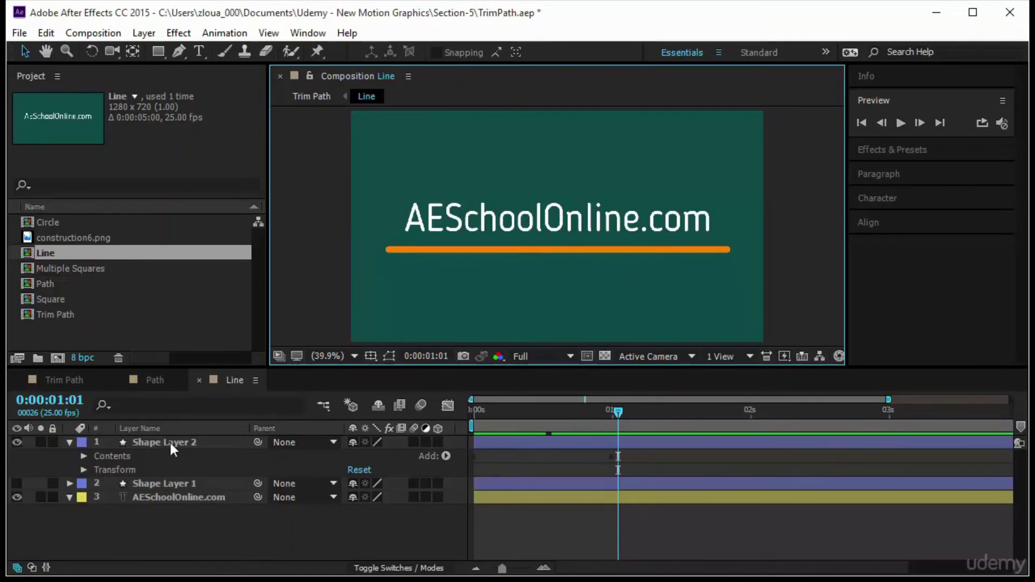
- Replace Shape Layer 2 with a straight horizontal Pen tool line beneath the AESchoolOnline.com text, with a 19 px yellow stroke
click(254, 445)
key(Delete)
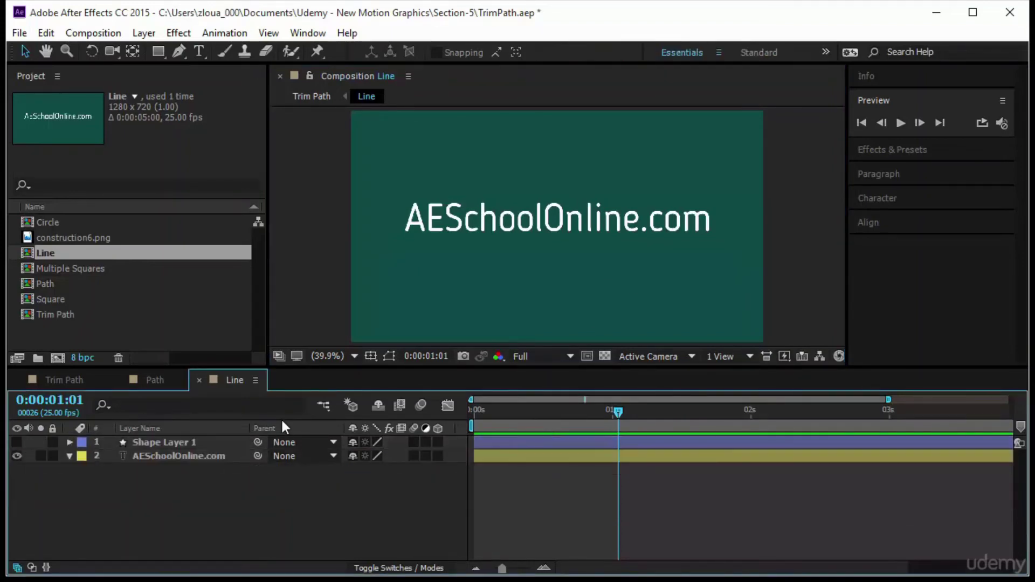
click(177, 51)
click(384, 252)
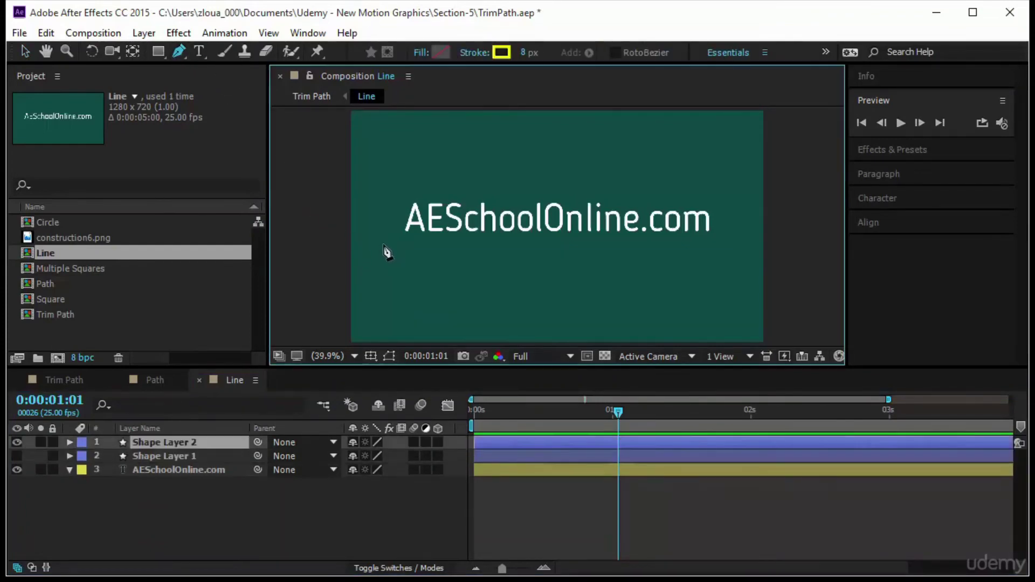
click(723, 252)
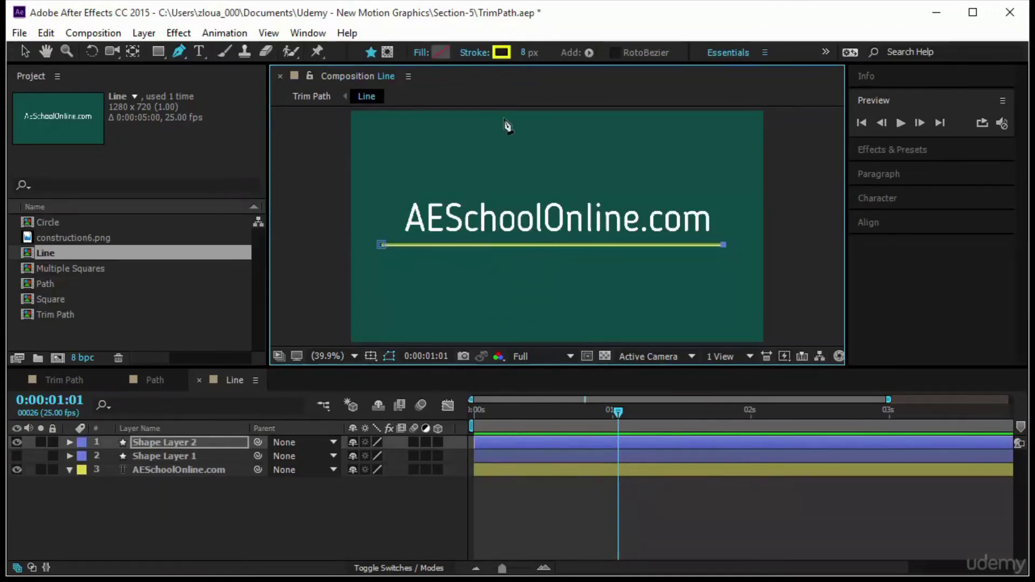
drag(525, 52, 539, 52)
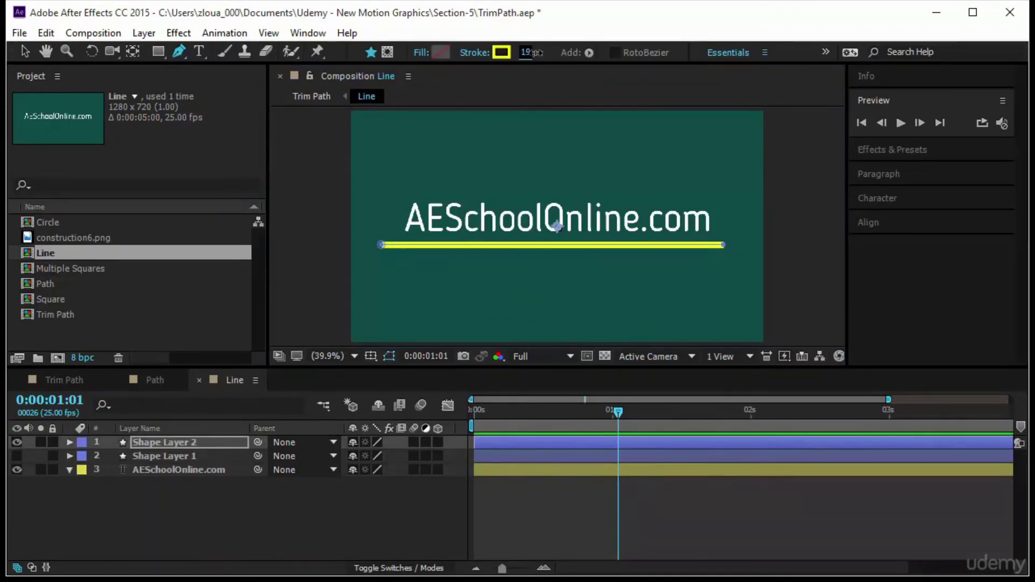
- Expand the new Shape Layer 2 and add Trim Paths to its Contents
click(74, 456)
click(69, 442)
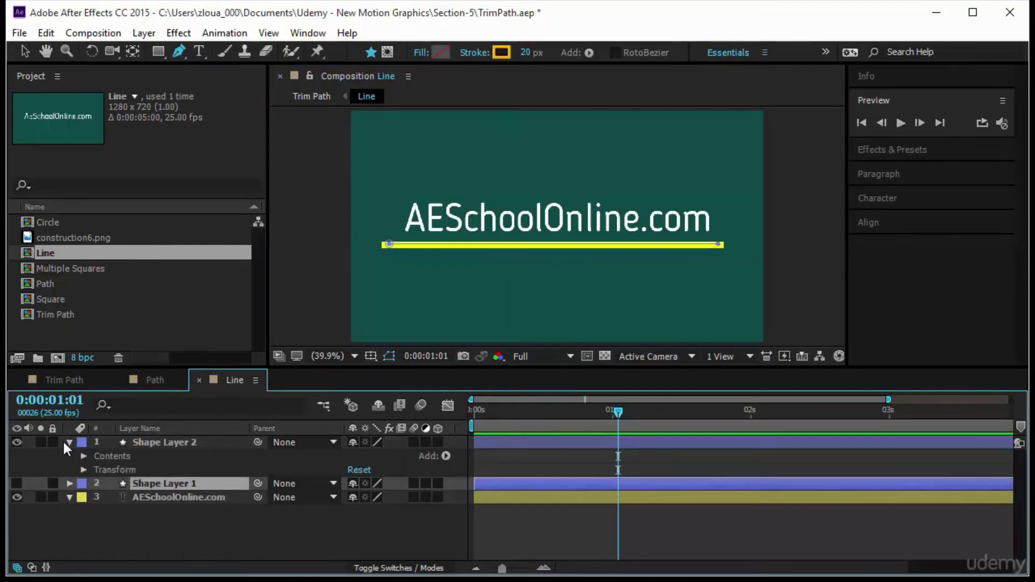
click(105, 454)
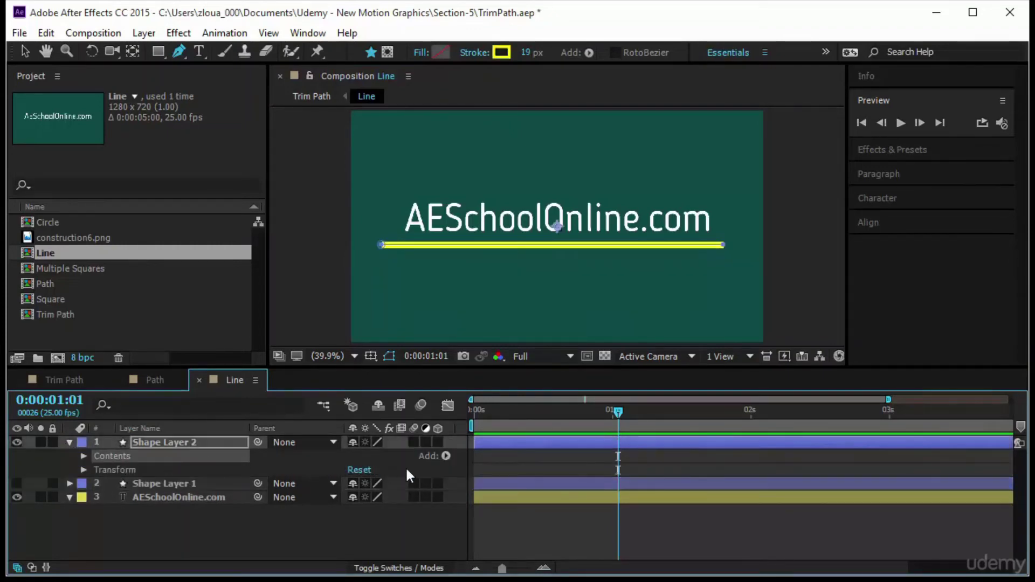
click(445, 456)
click(541, 368)
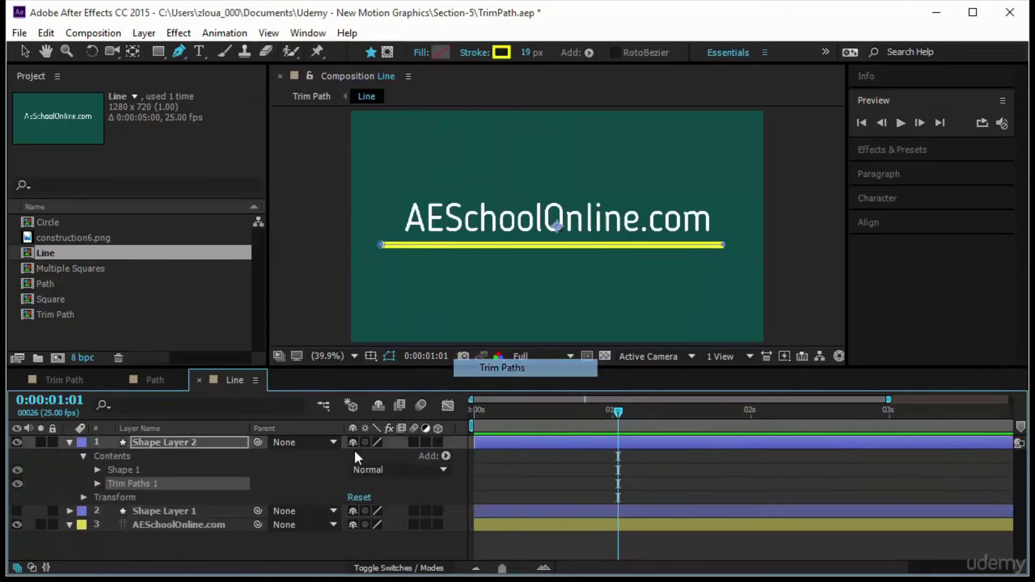
- Return to 0:00:00:00, expand Trim Paths 1 on Shape Layer 2, and try out its Start and End values on the underline
drag(615, 410, 407, 438)
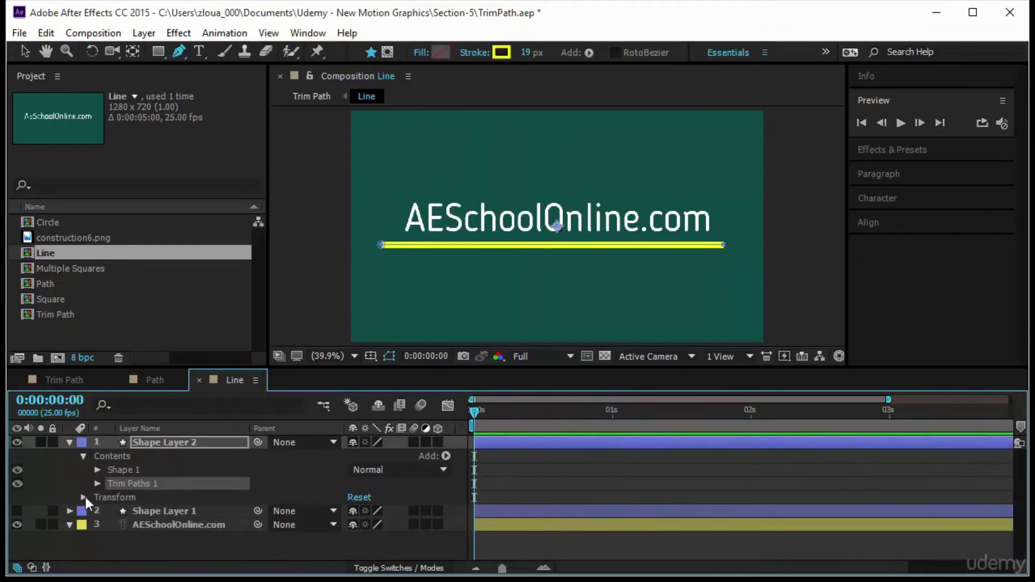
click(97, 483)
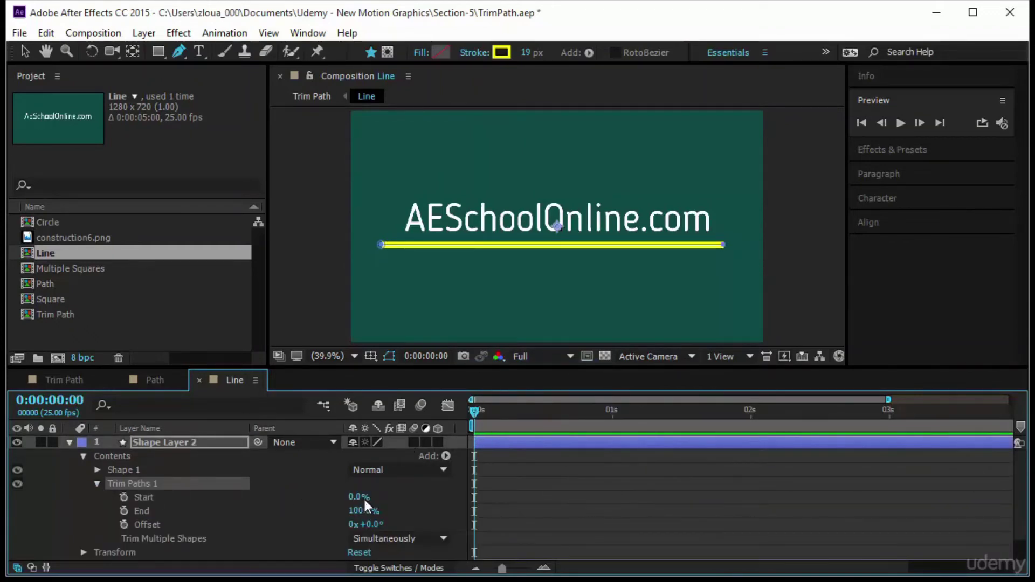
drag(358, 500, 280, 511)
drag(372, 512, 291, 513)
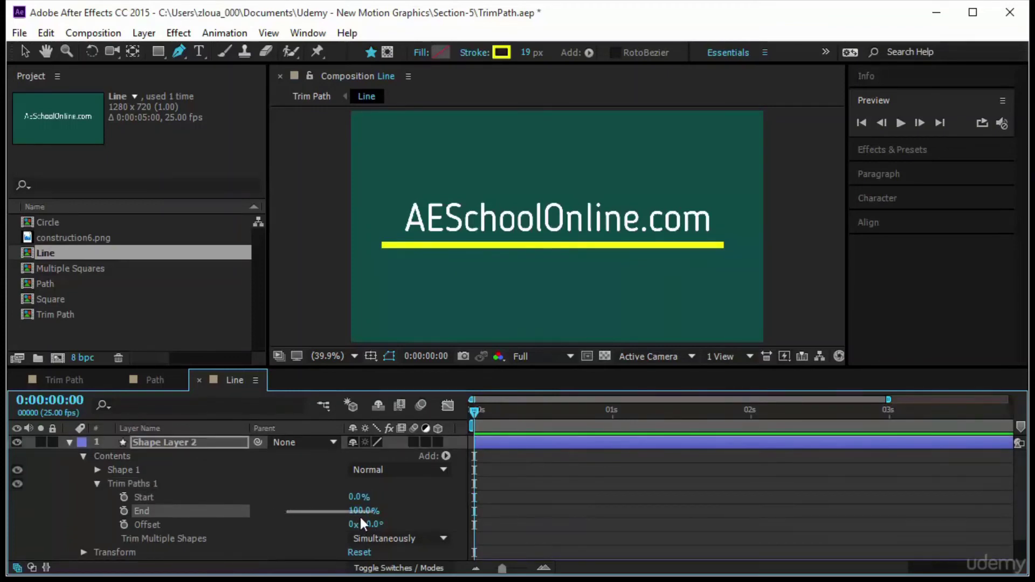
mouse_move(369, 514)
mouse_down()
mouse_move(287, 517)
mouse_move(384, 514)
mouse_up()
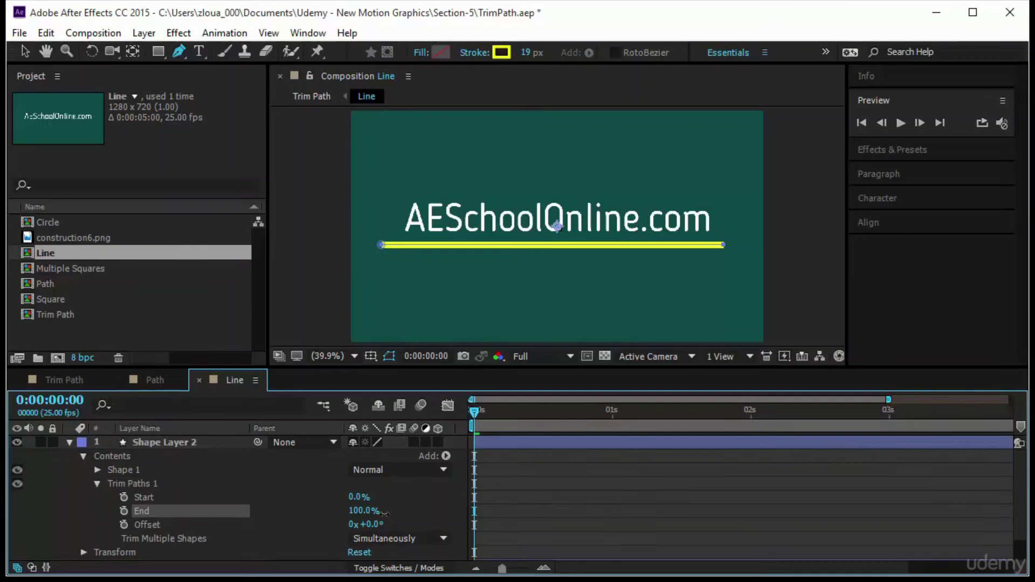
- Set both Start and End of the underline's Trim Paths to 50%
click(358, 497)
text(50)
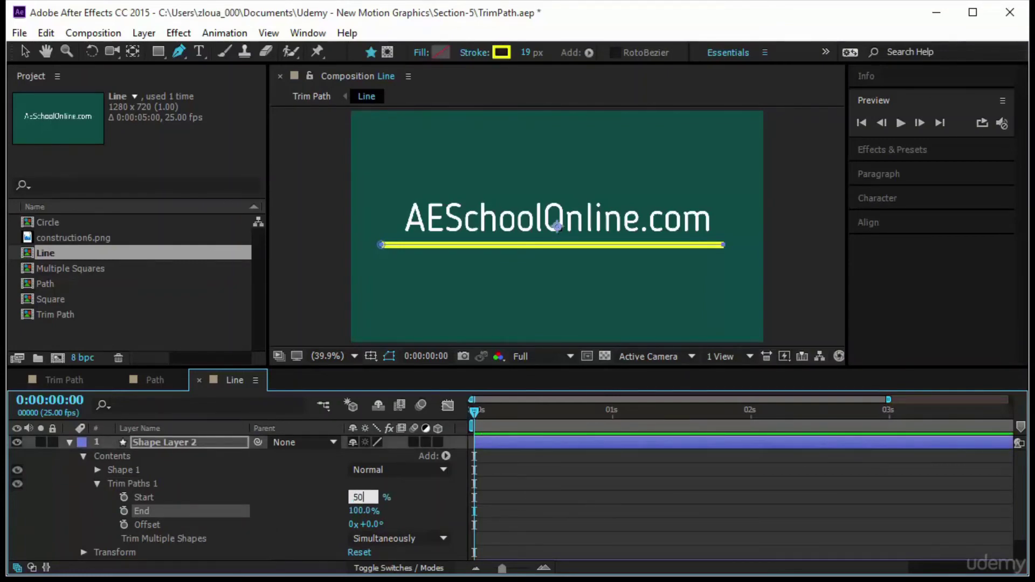
key(Tab)
text(50)
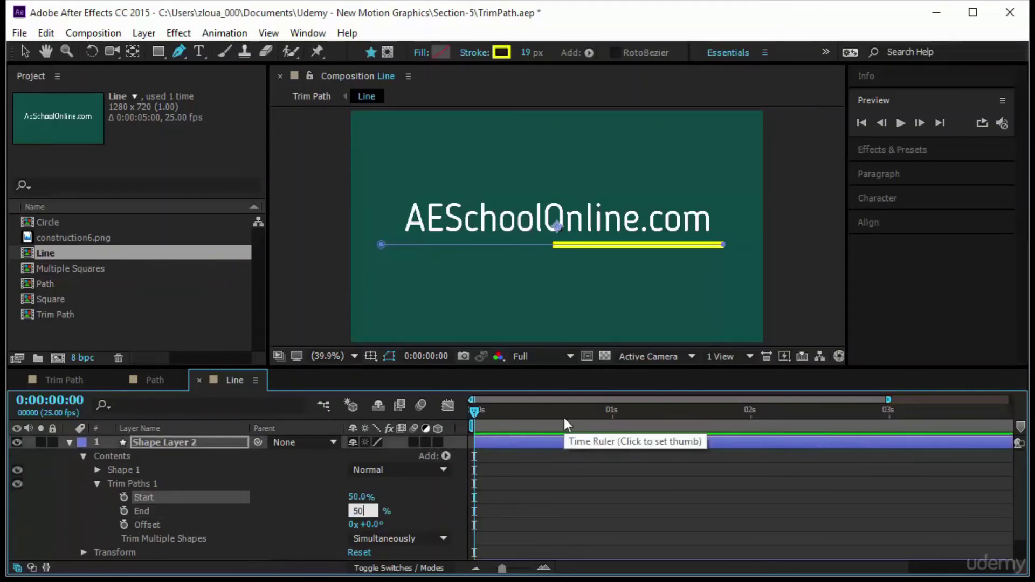
key(Return)
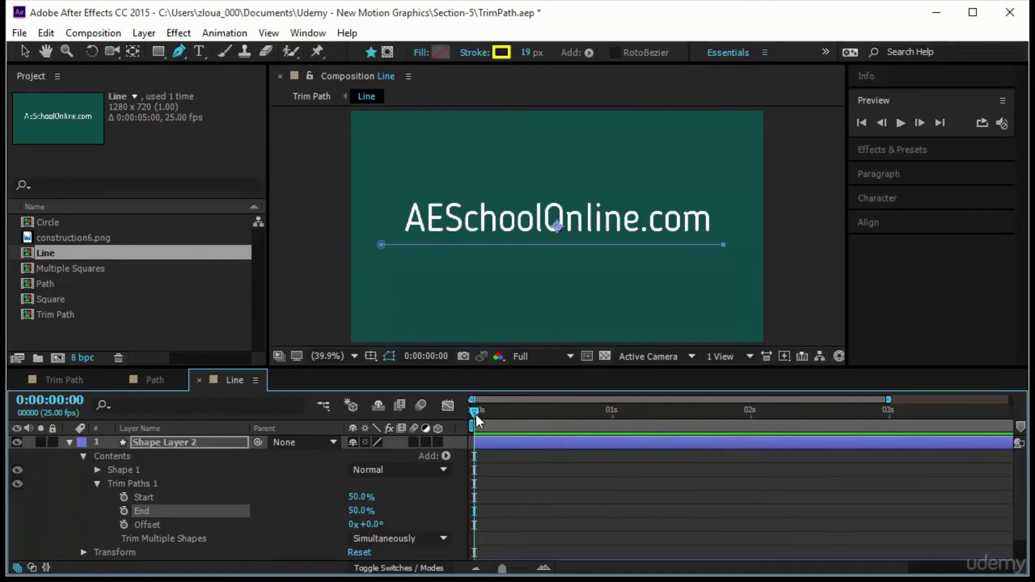
- Enable keyframing for the Trim Paths Start and End properties at 0:00:00:00
drag(476, 415, 519, 413)
key(Home)
click(124, 498)
click(124, 511)
- At 0:00:01:00, set Start to 100% and End to 0%, and preview the underline animation from the beginning
drag(471, 411, 612, 418)
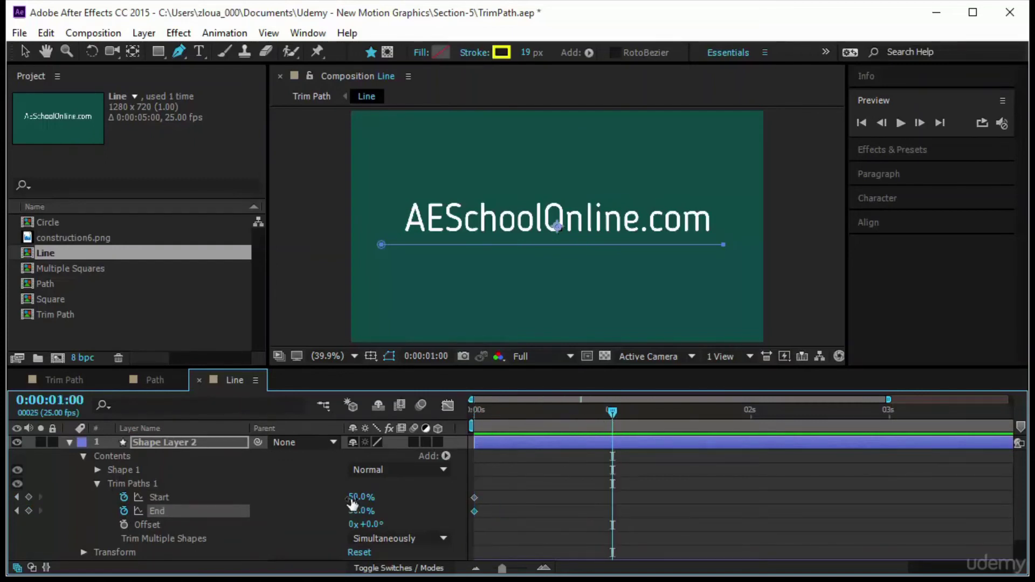
drag(350, 499, 434, 500)
drag(360, 512, 288, 512)
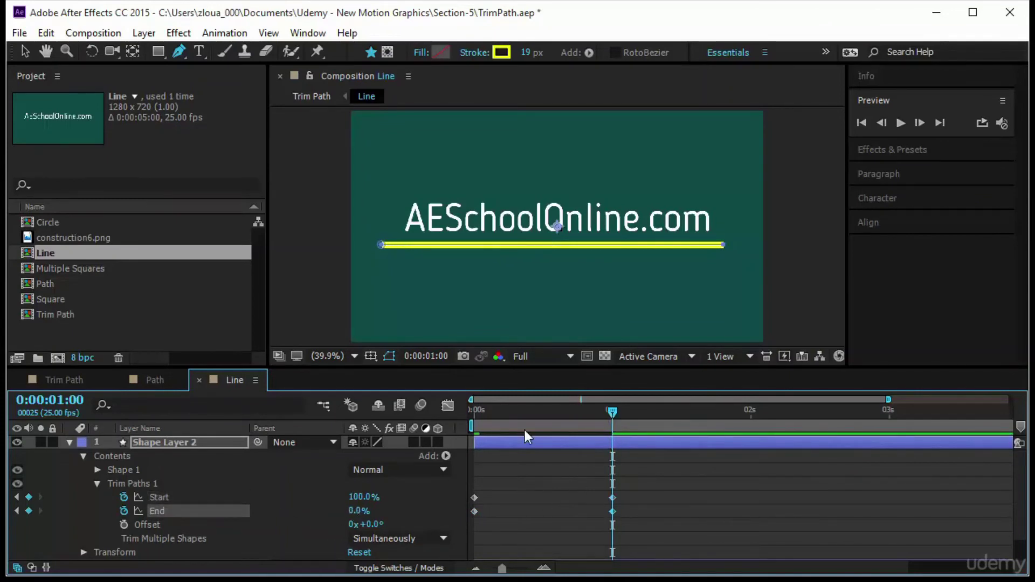
drag(513, 411, 473, 411)
click(900, 123)
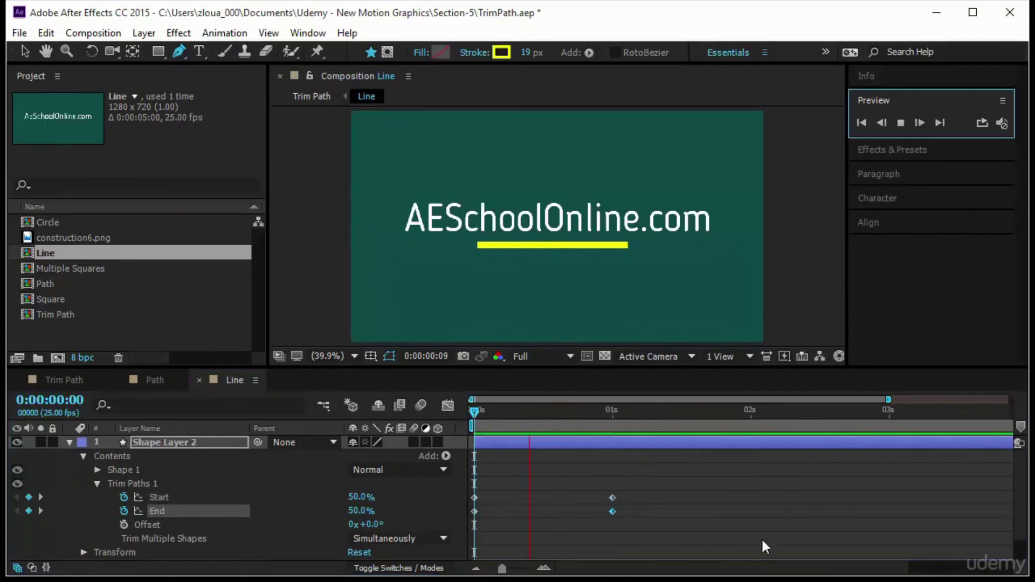
- Apply Easy Ease to all Start and End keyframes of Trim Paths 1 and show their curves in the Graph Editor
drag(687, 528, 468, 483)
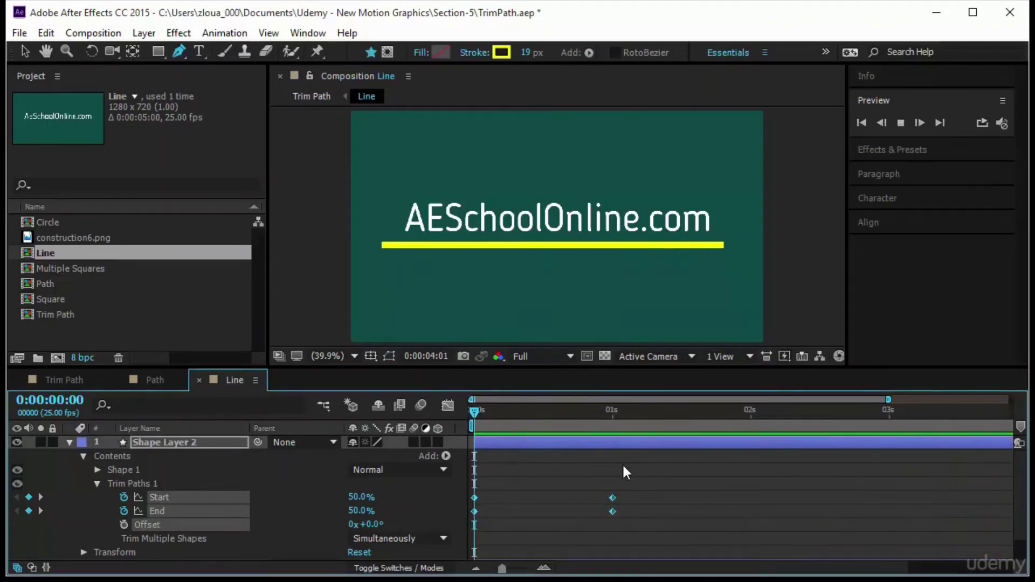
key(F9)
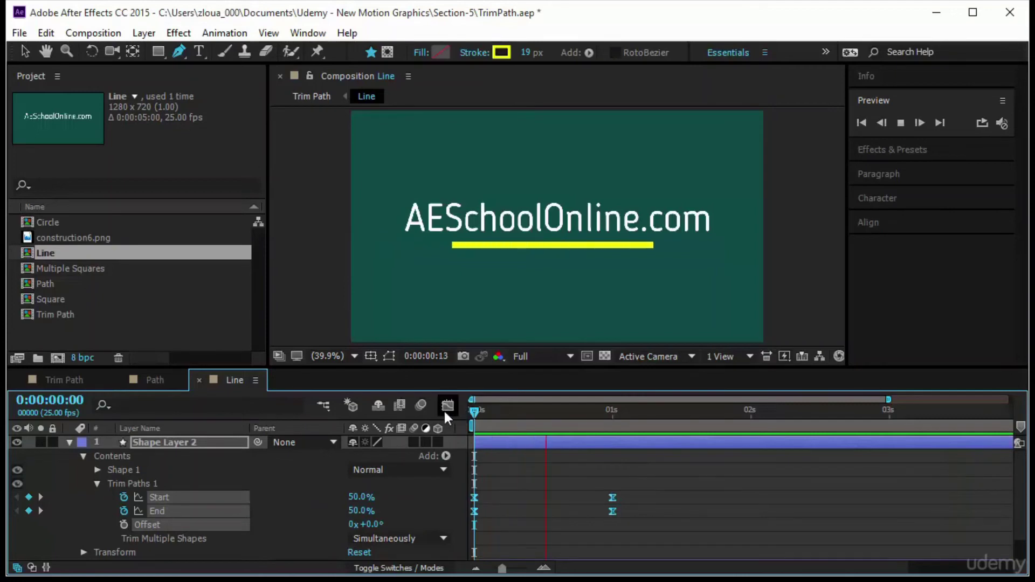
click(447, 406)
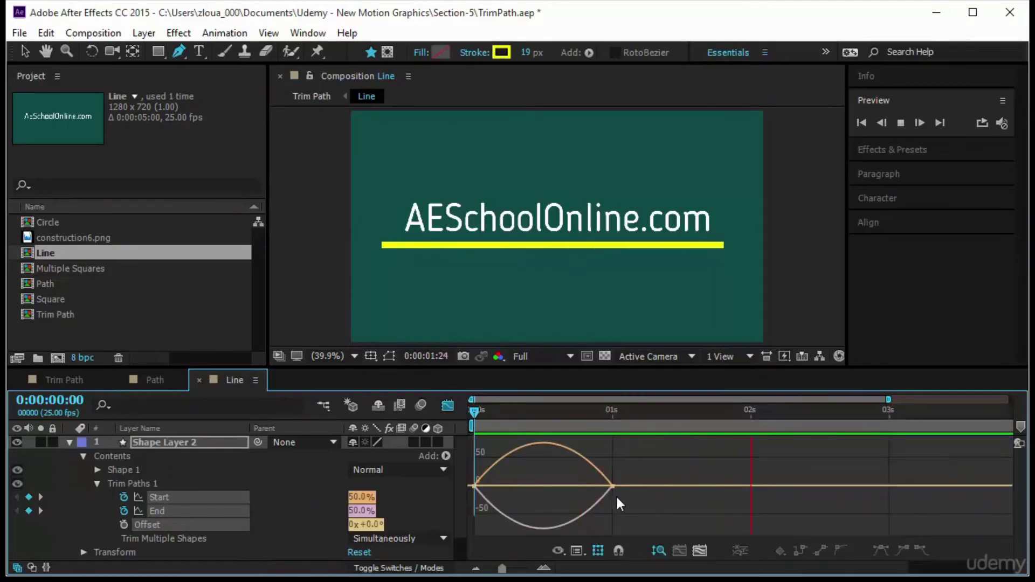
- In the speed graph, lengthen the incoming ease of the keyframes at 0:00:01:00 so the underline starts fast and slows down
drag(589, 464, 641, 501)
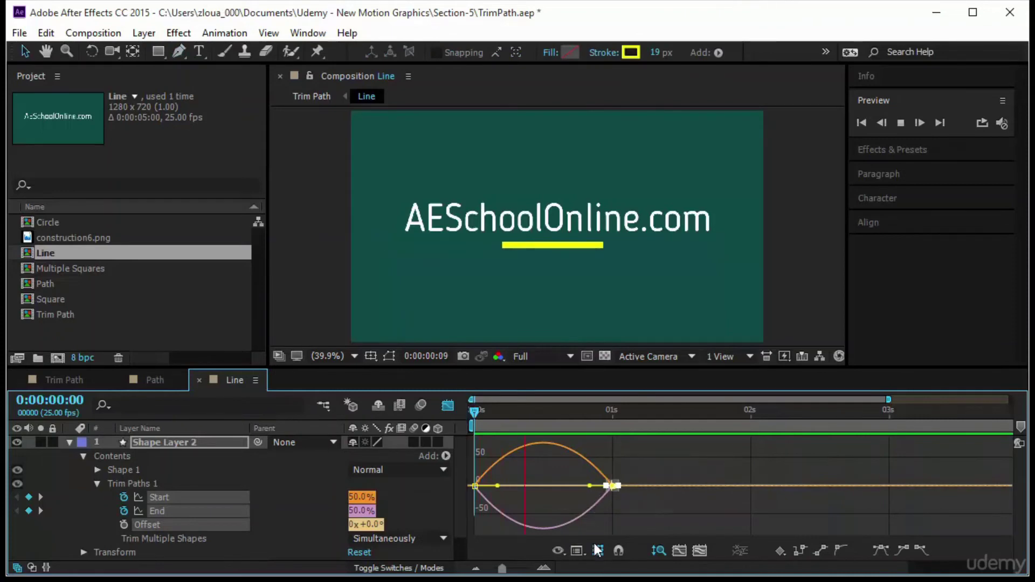
click(571, 550)
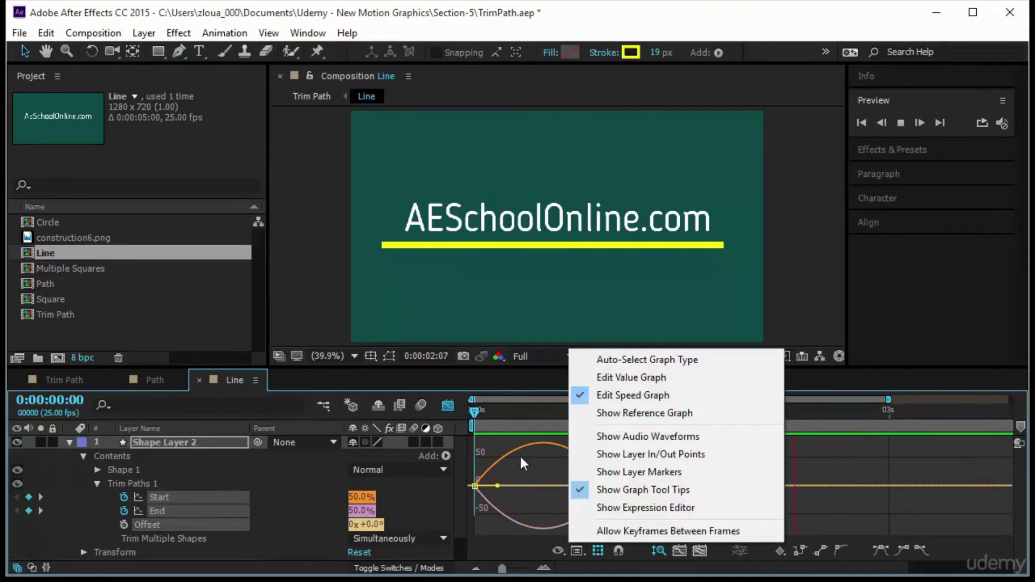
click(643, 397)
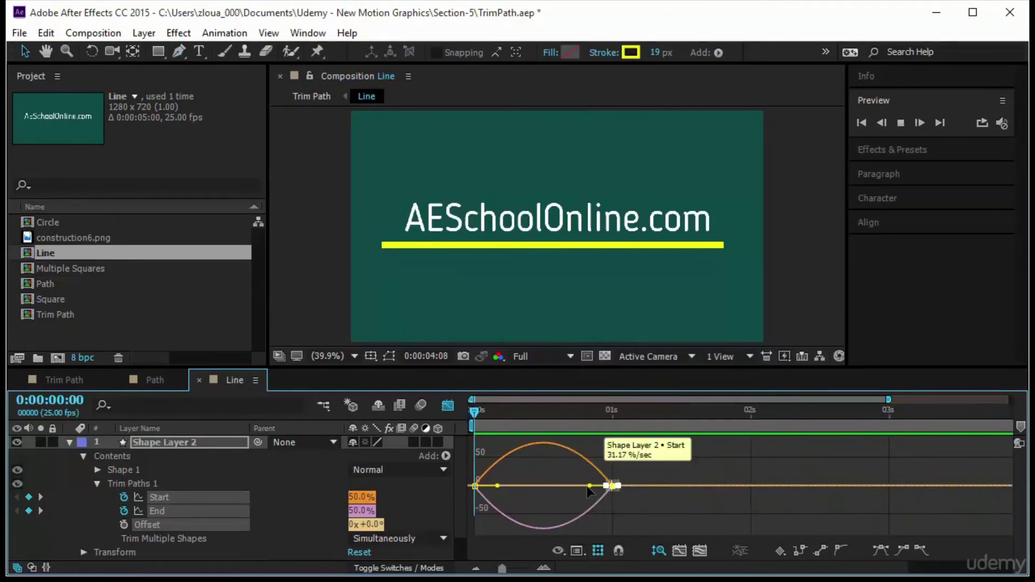
drag(589, 486, 501, 490)
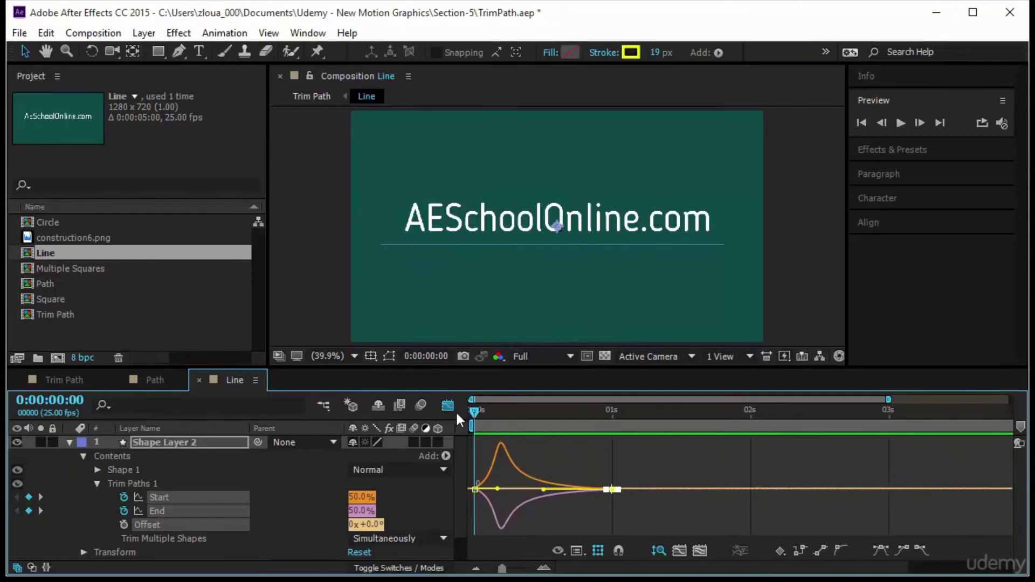
- Preview the eased underline, return to 0:00:00:00, and leave the Graph Editor
click(900, 123)
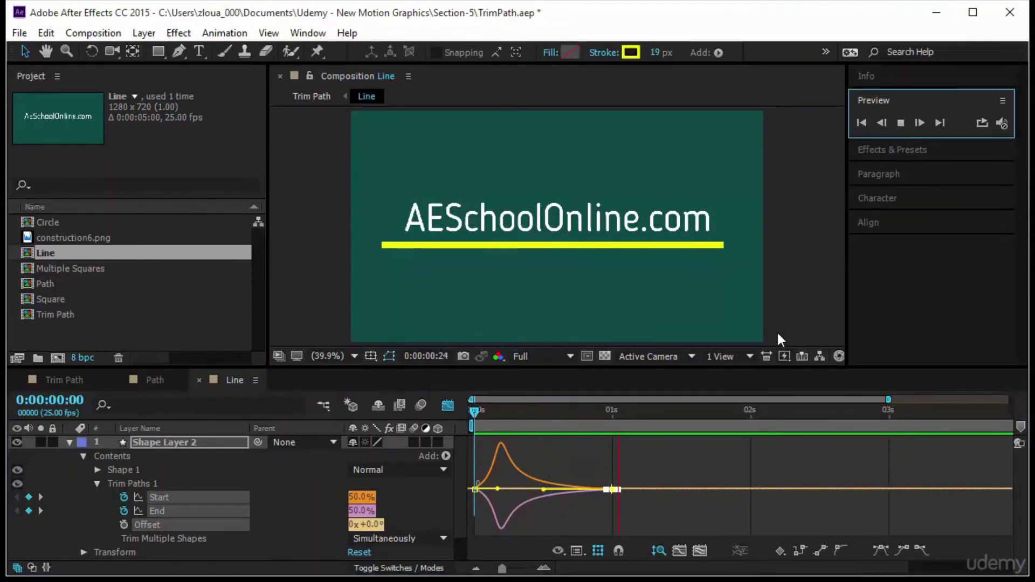
mouse_move(474, 413)
mouse_down()
mouse_move(593, 424)
mouse_move(407, 437)
mouse_up()
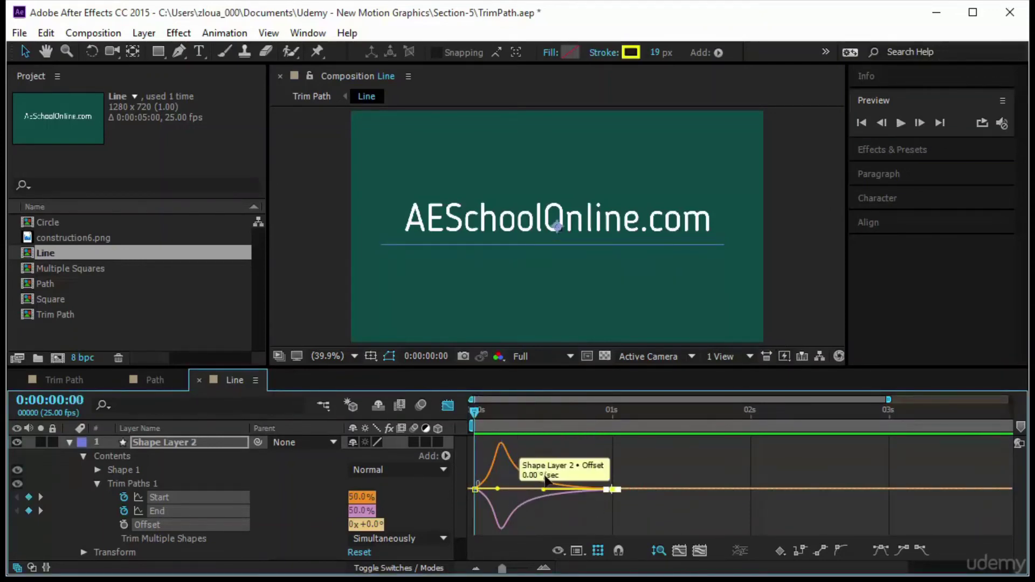
key(shift+F3)
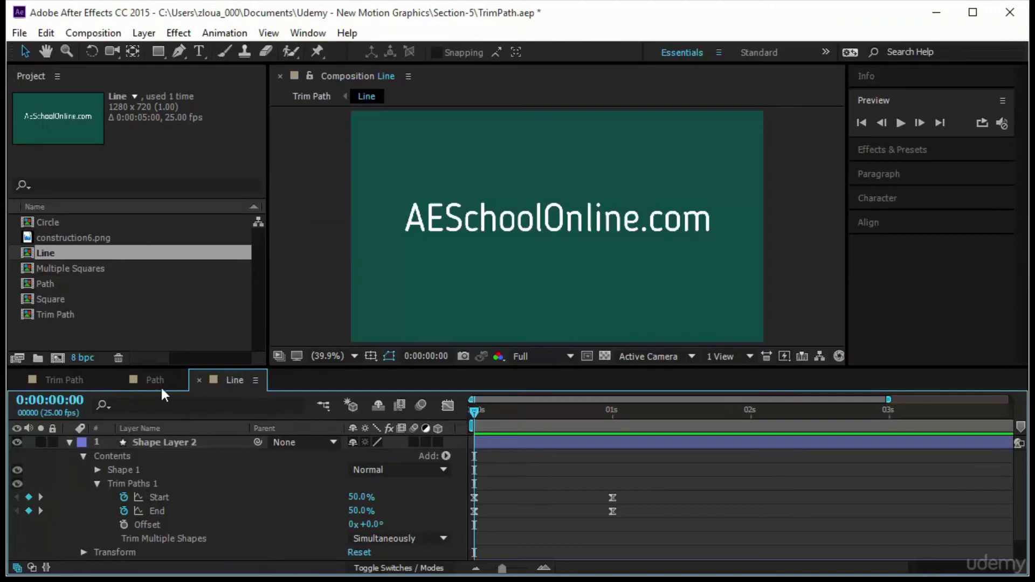
- Scrub the Trim Path composition to the square at 0:00:04:19, open the Square layer's composition and preview it from the start
click(90, 384)
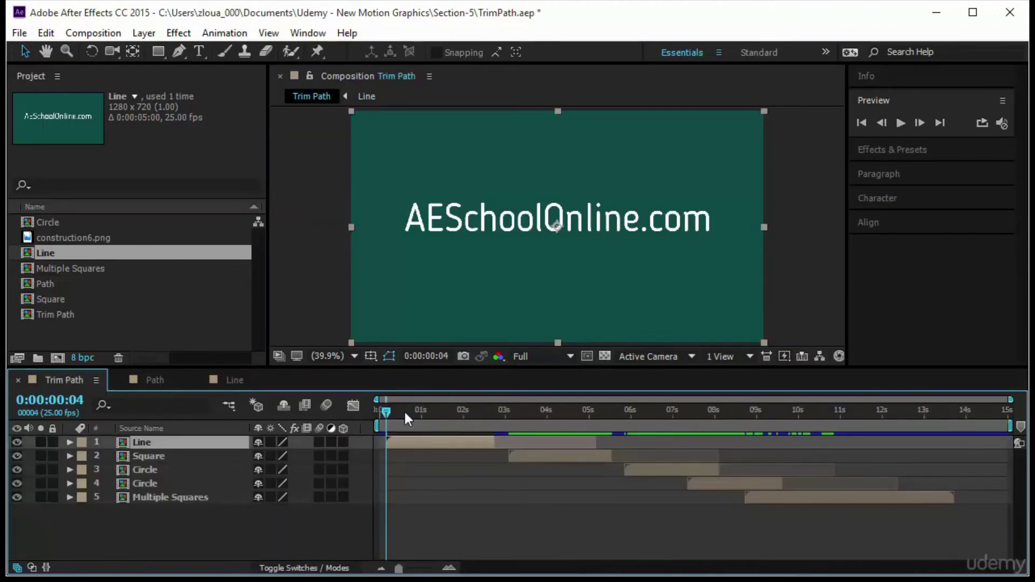
drag(404, 415, 564, 435)
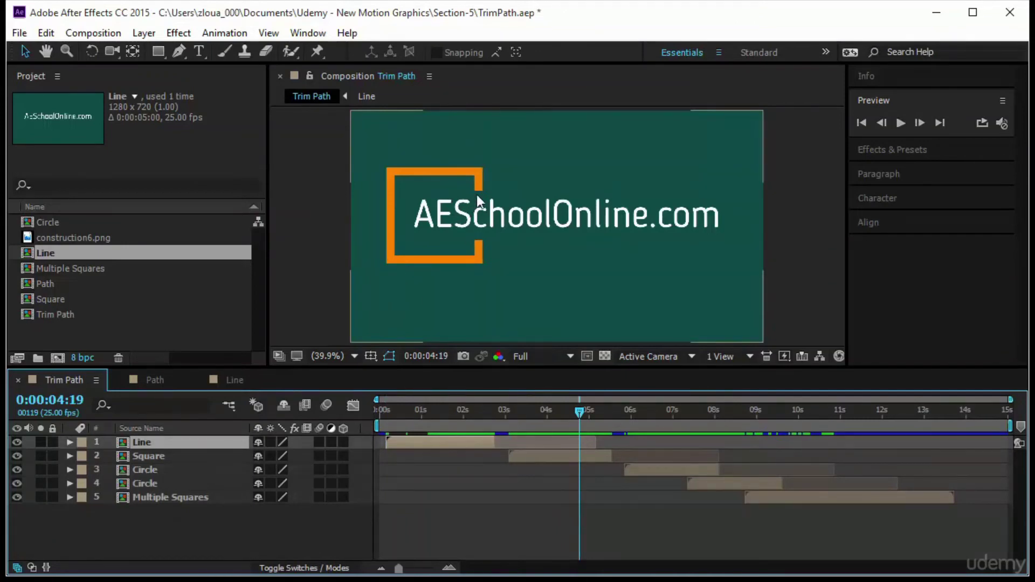
click(154, 457)
double_click(154, 457)
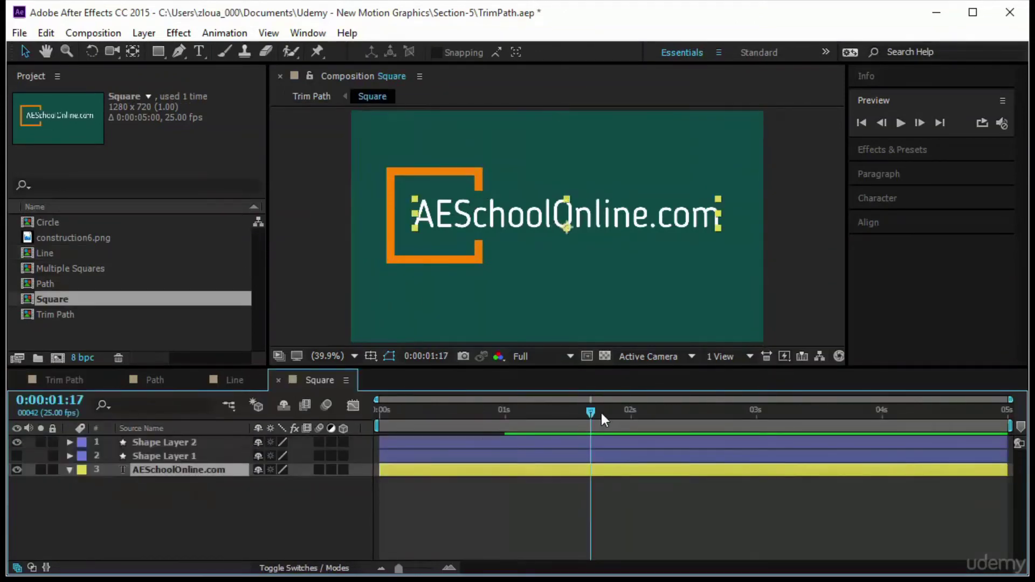
key(Home)
click(901, 123)
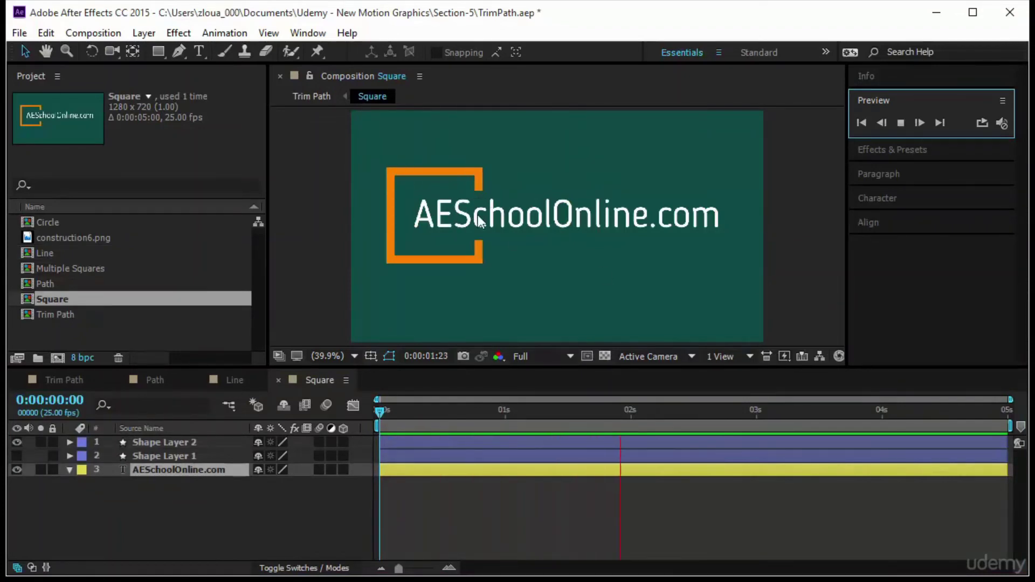
- Delete Shape Layer 1 and Shape Layer 2 from the Square composition
click(196, 524)
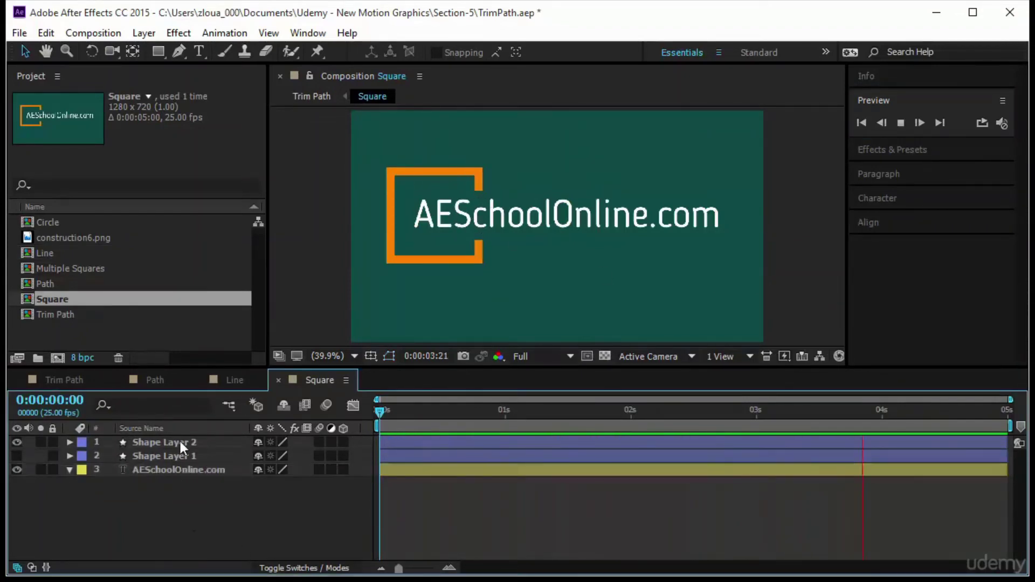
click(184, 442)
shift+click(195, 456)
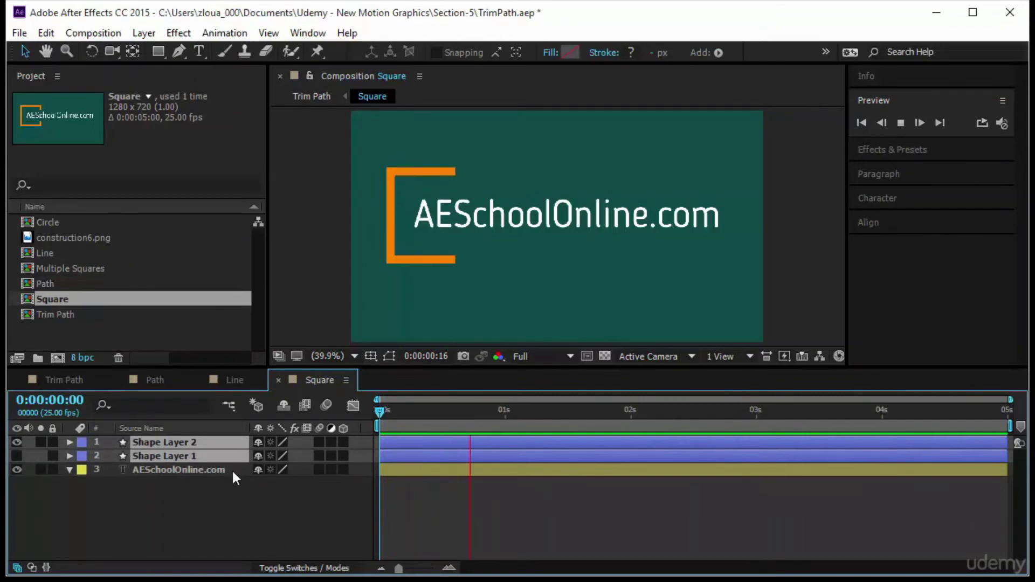
key(Delete)
- With the Rectangle tool, draw an unfilled square with a 19 px yellow stroke around the AES letters of the text
click(158, 51)
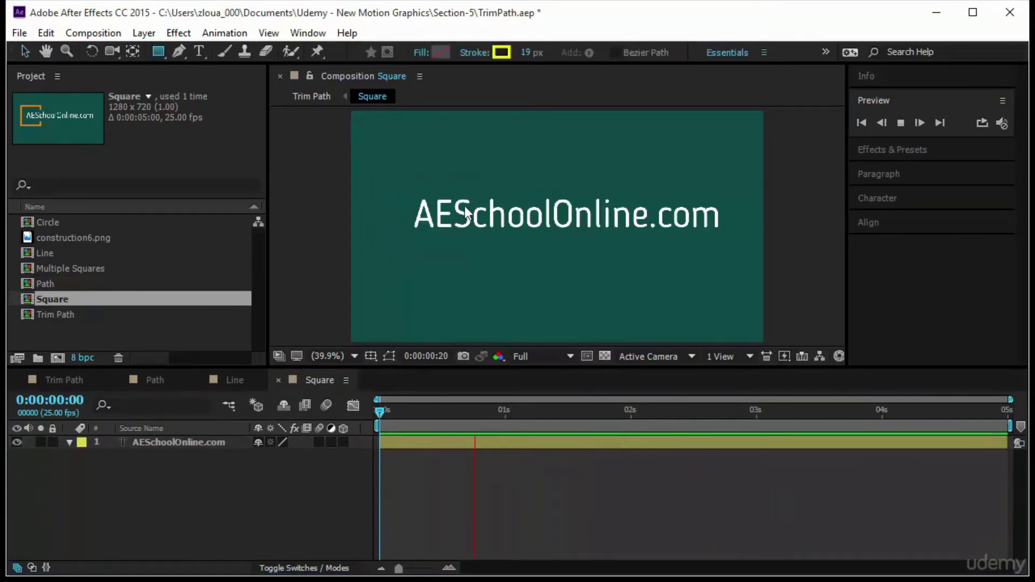
click(460, 211)
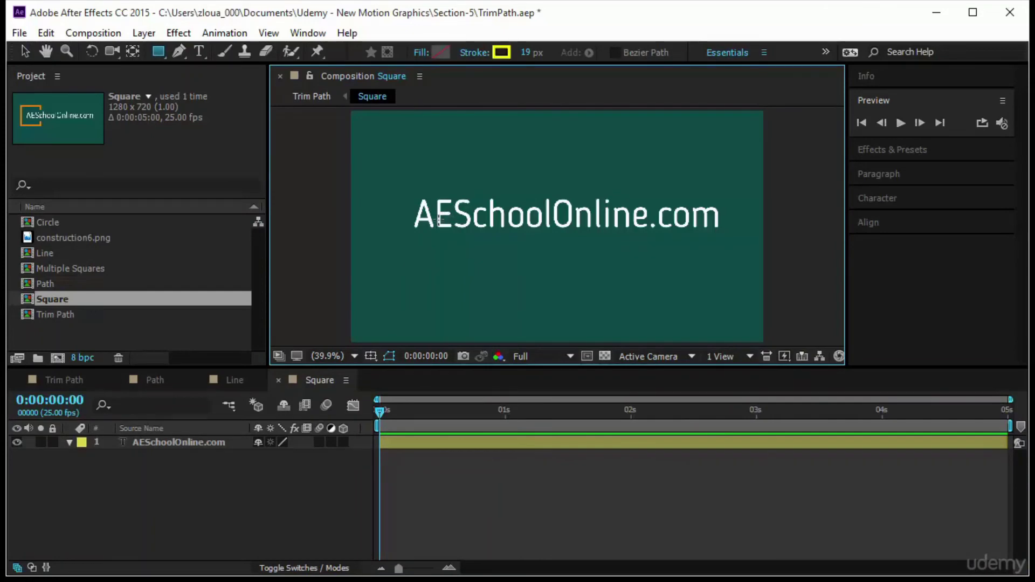
mouse_move(441, 213)
mouse_down()
mouse_move(486, 257)
mouse_move(452, 260)
mouse_up()
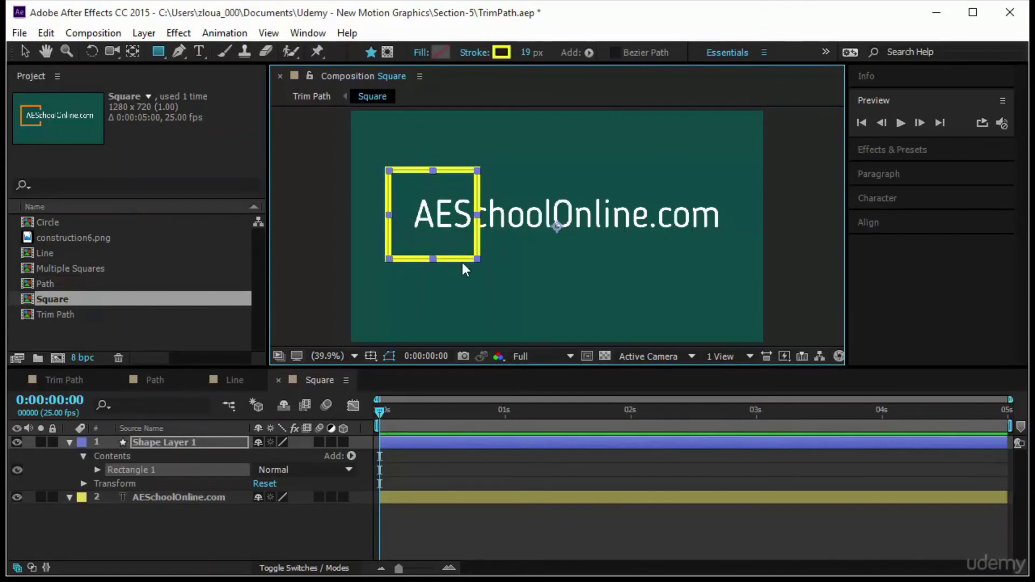
- Add Trim Paths to the Contents of the square's shape layer and expand its properties
click(199, 456)
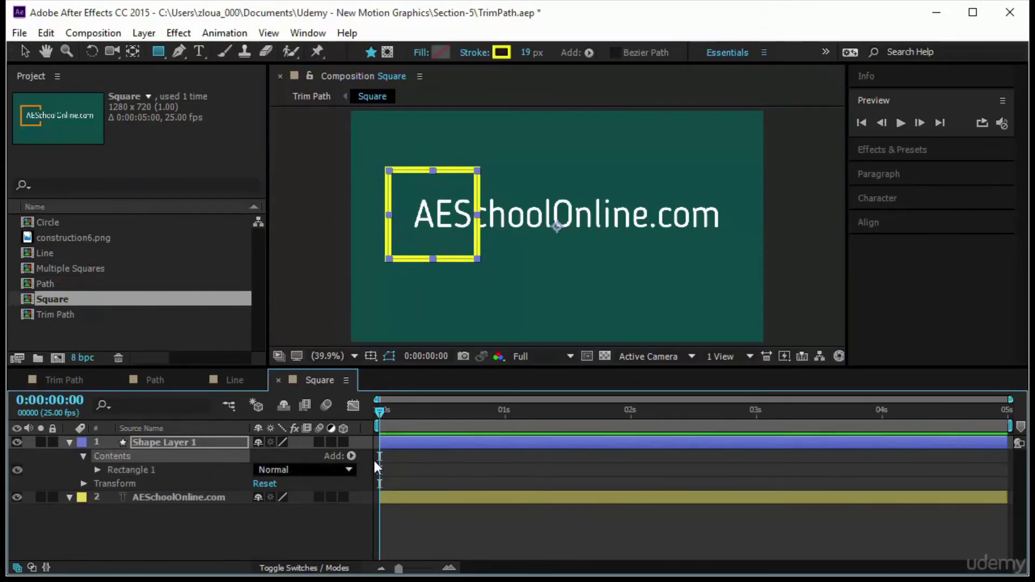
click(351, 456)
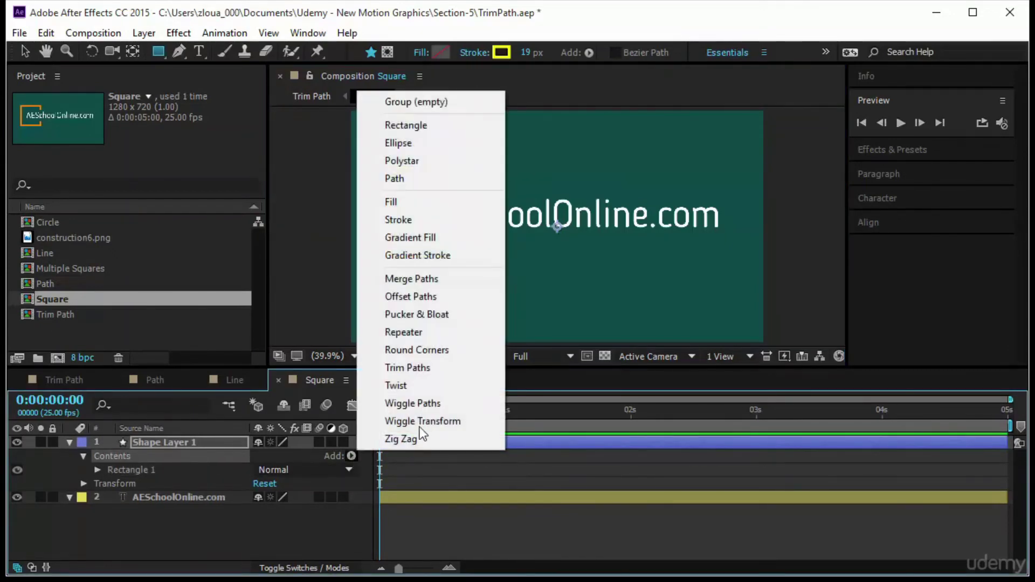
click(436, 364)
click(97, 483)
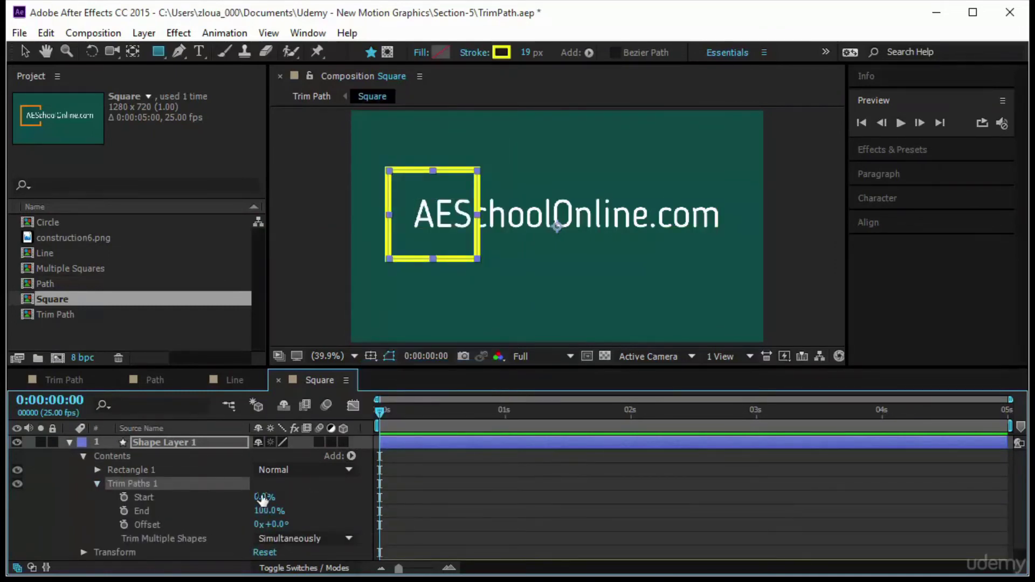
- Try out the Start and End trims on the square, and set the Trim Paths Offset to 45°
mouse_move(264, 496)
mouse_down()
mouse_move(285, 497)
mouse_move(261, 496)
mouse_up()
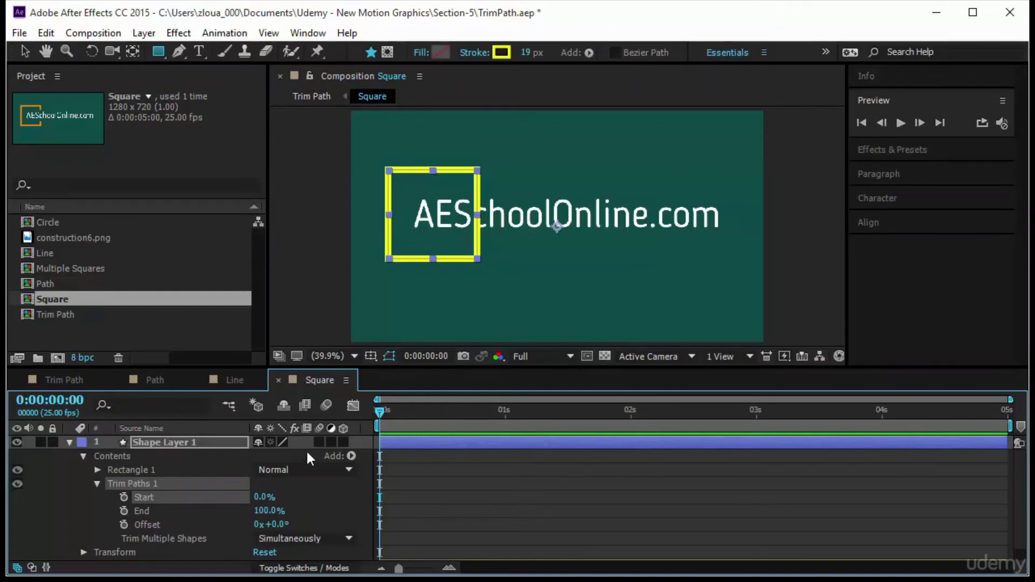
mouse_move(264, 497)
mouse_down()
mouse_move(283, 497)
mouse_move(263, 497)
mouse_move(250, 512)
mouse_move(270, 511)
mouse_up()
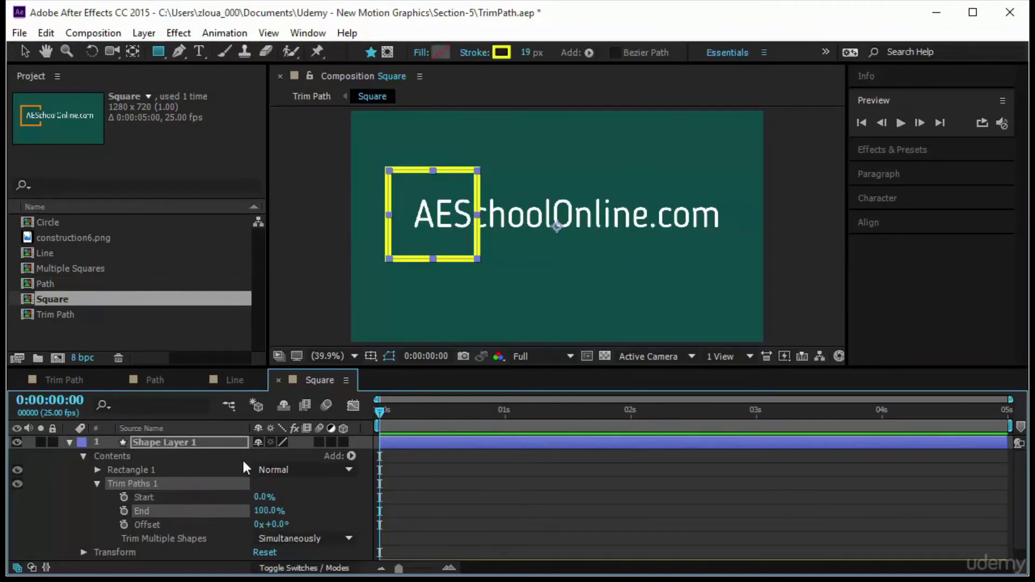
click(274, 524)
text(45)
key(Return)
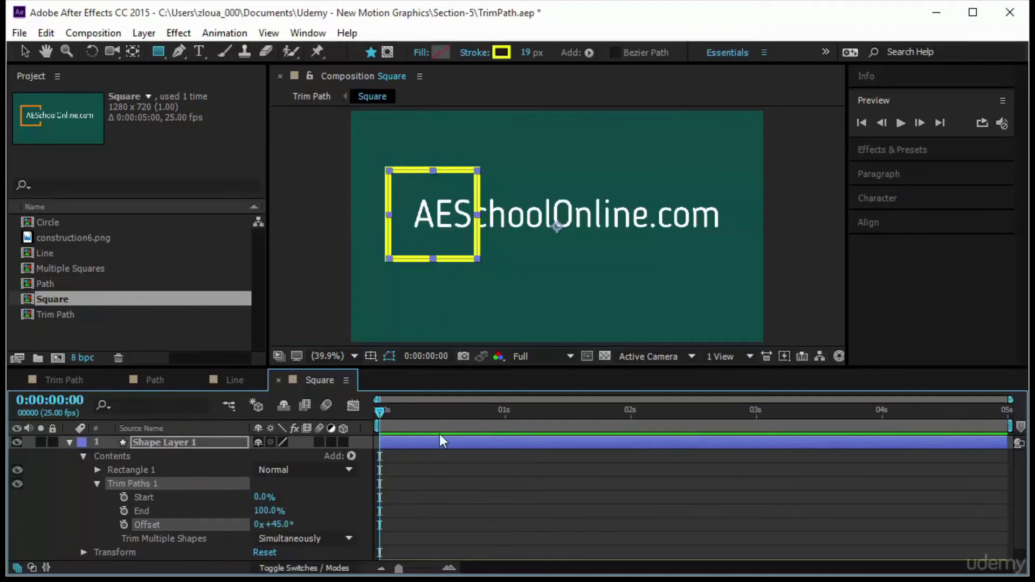
- Set the square's Trim Paths Start to 6% and End to 94%
click(263, 498)
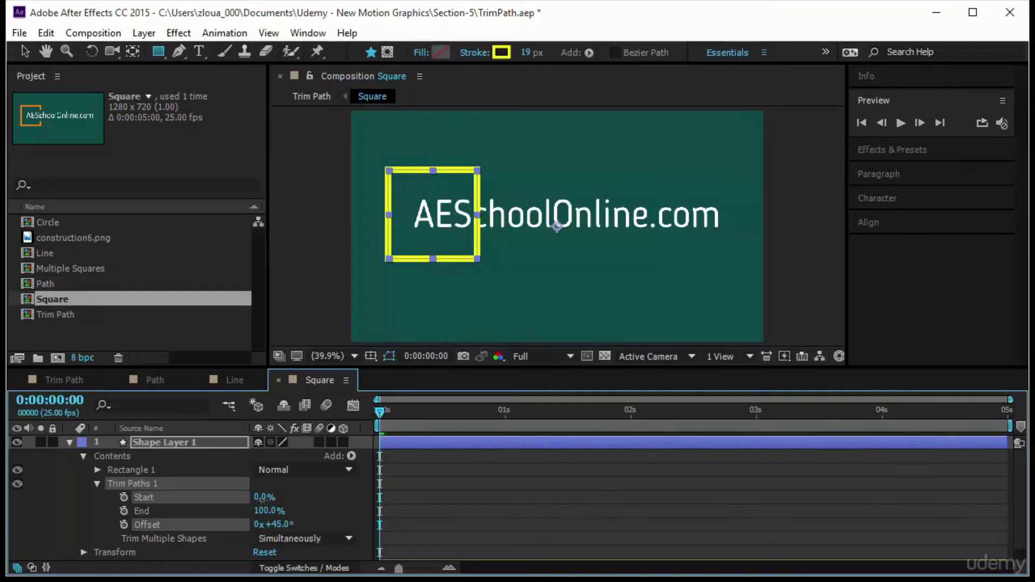
mouse_move(262, 498)
mouse_down()
mouse_move(285, 498)
mouse_move(262, 498)
mouse_up()
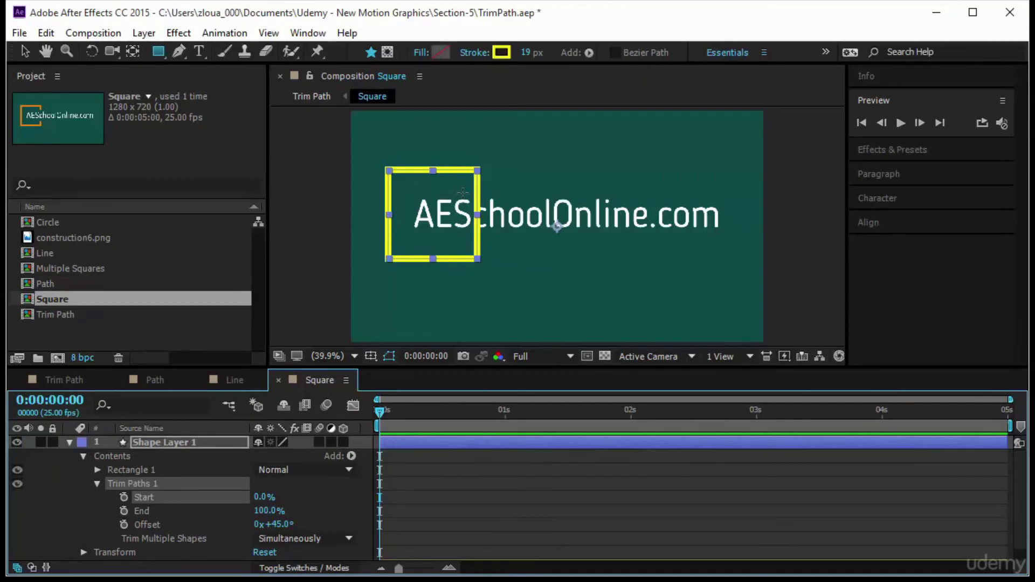
click(267, 497)
text(6)
key(Return)
click(262, 511)
text(94)
key(Return)
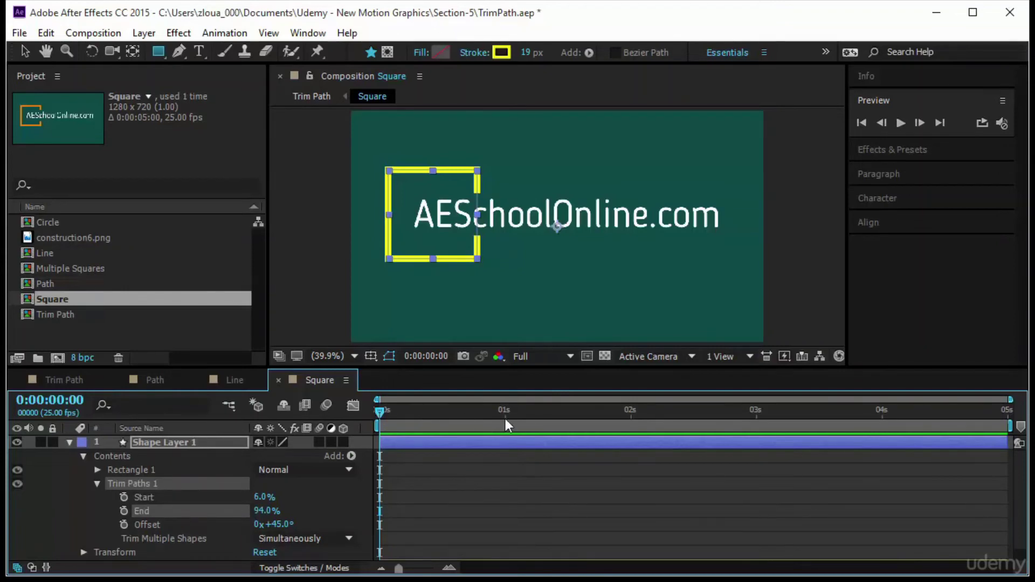
- Set keyframes for the square's Trim Paths Start and End at 0:00:01:01
drag(380, 411, 510, 412)
click(124, 497)
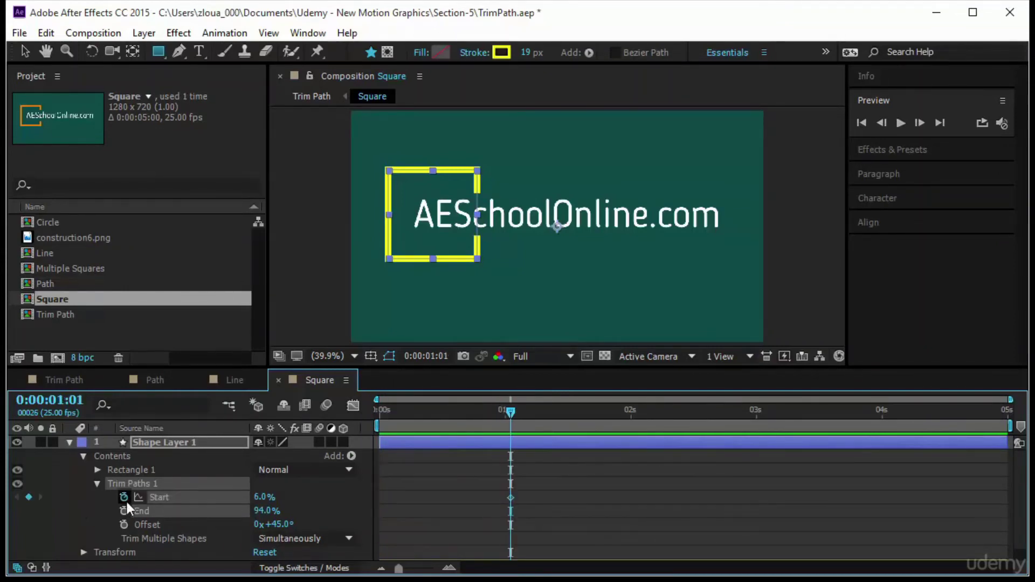
click(124, 511)
- Set the square's Trim Paths Start and End both to 50% at the first frame, and preview the drawing animation
key(Home)
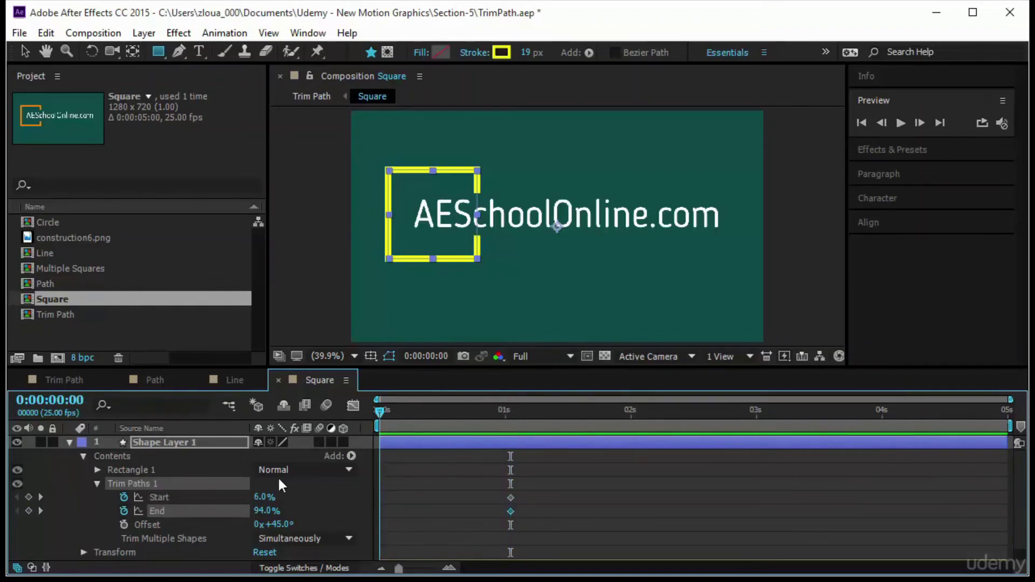
drag(269, 496, 299, 495)
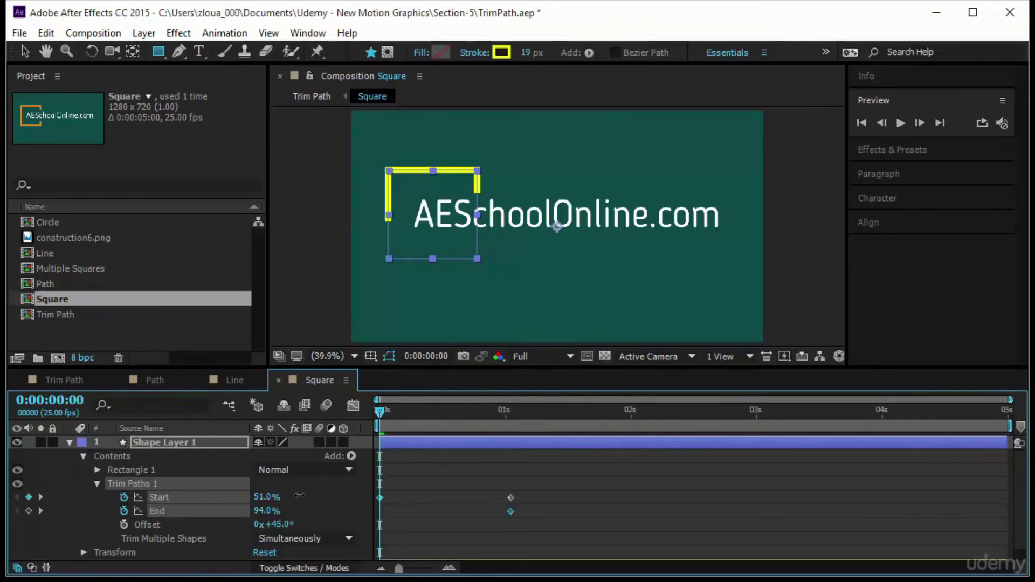
click(269, 496)
text(50)
key(Return)
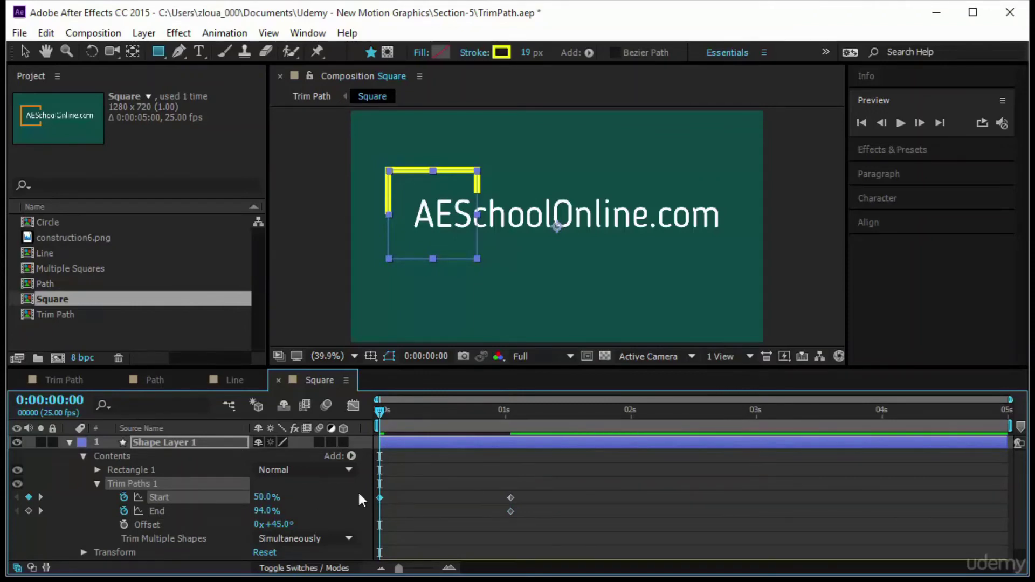
click(267, 511)
text(50)
key(Return)
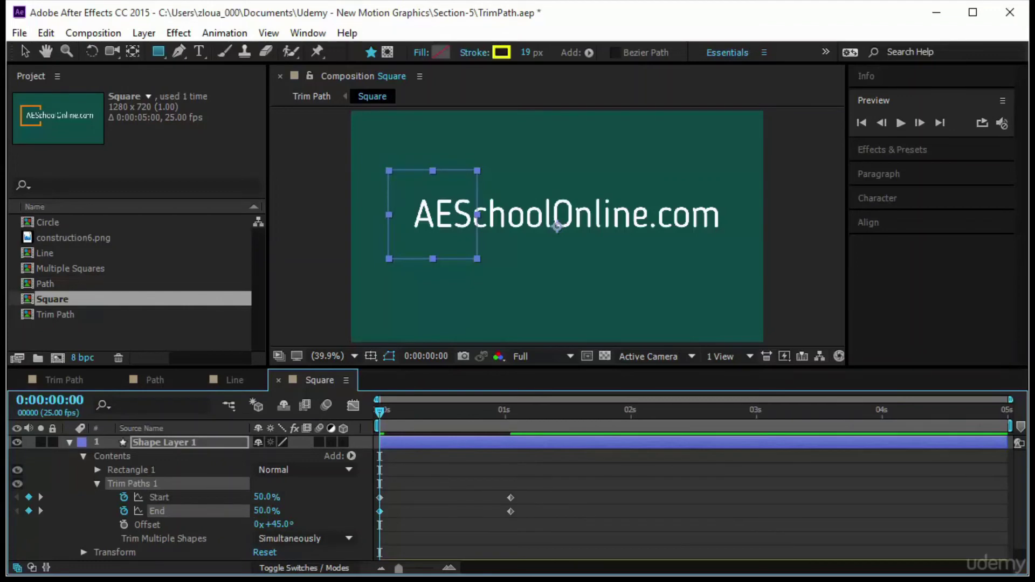
click(894, 122)
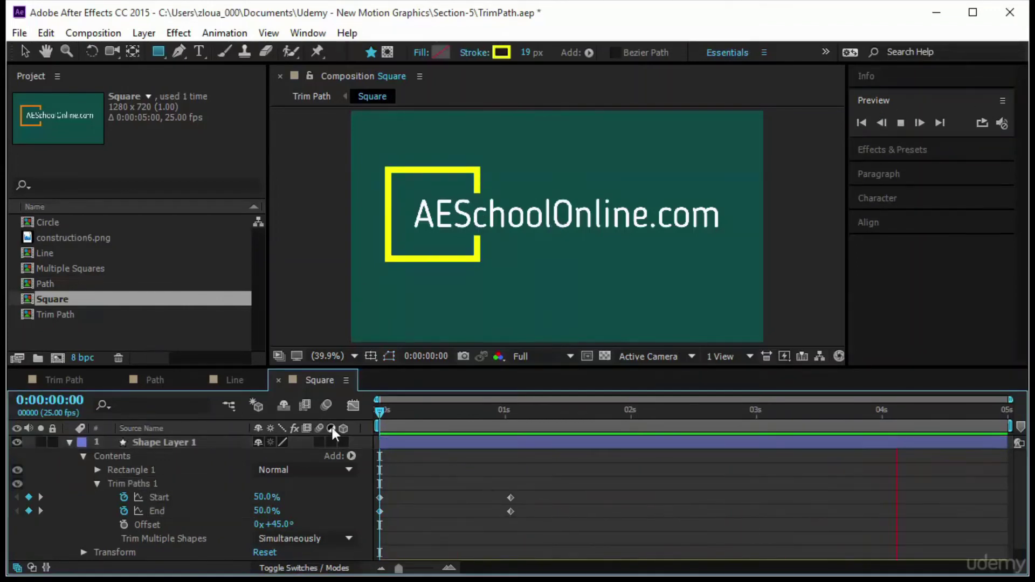
drag(419, 410, 535, 411)
key(Home)
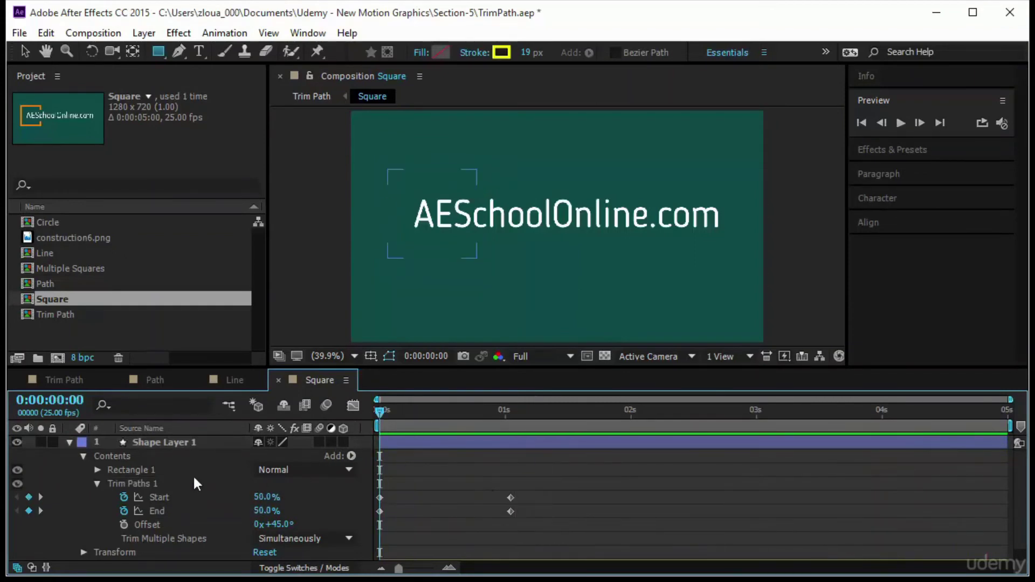
- Draw a rectangular mask around the whole AESchoolOnline.com text on its text layer
click(69, 442)
click(199, 457)
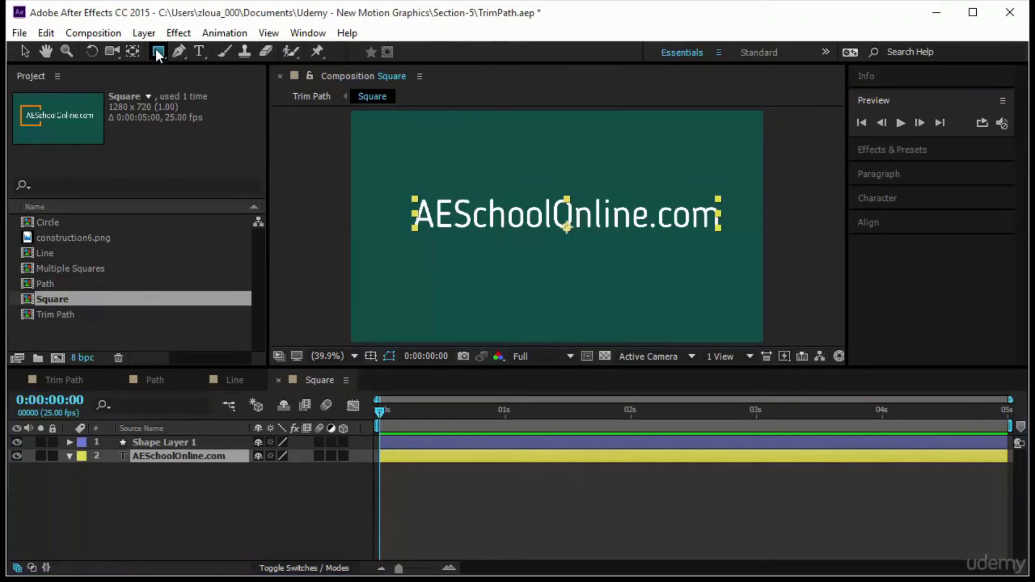
drag(154, 47, 193, 49)
drag(410, 189, 723, 237)
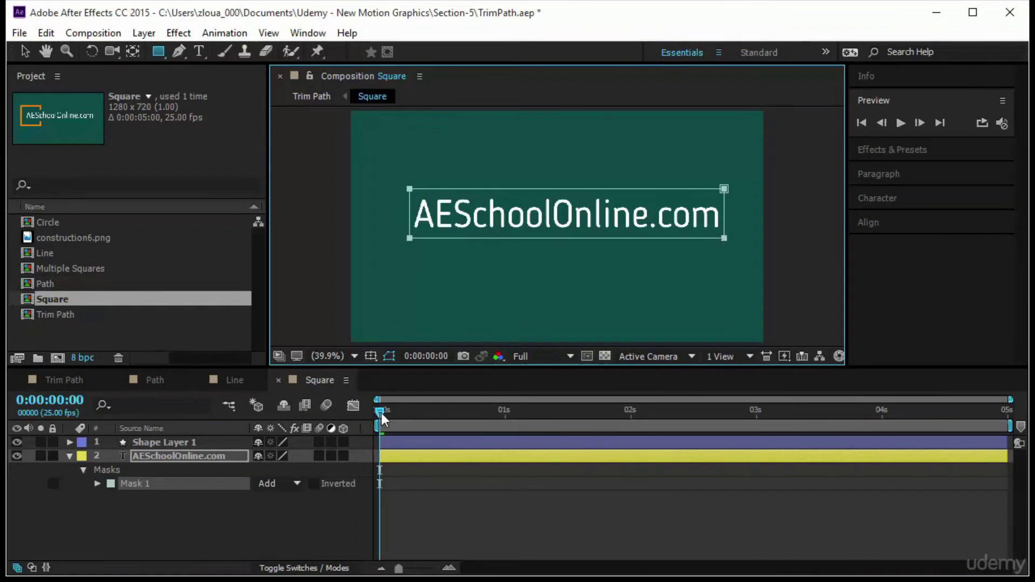
- Set a Mask Path keyframe for the text's mask at 0:00:00:18
drag(381, 412, 470, 426)
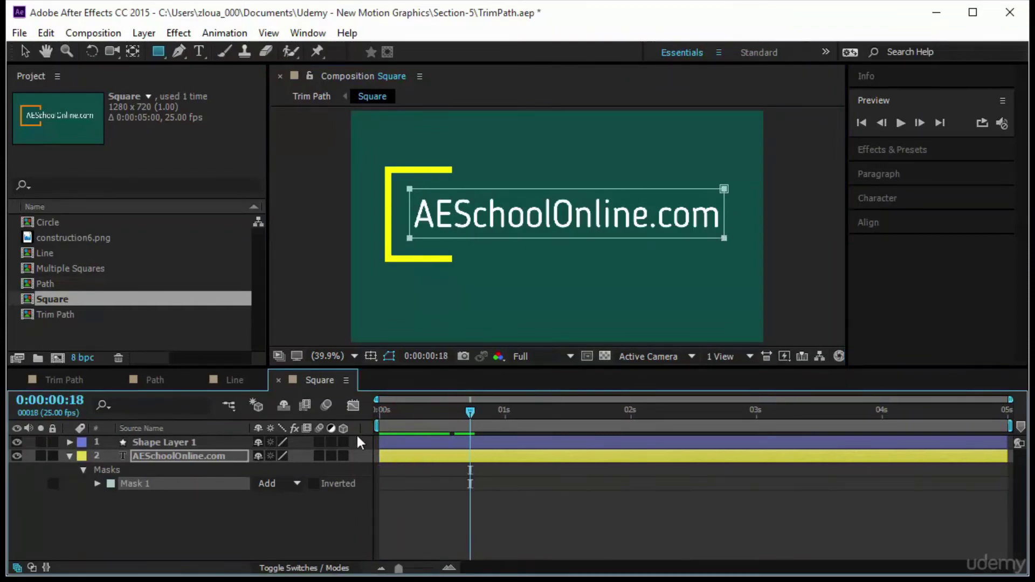
click(97, 483)
click(123, 497)
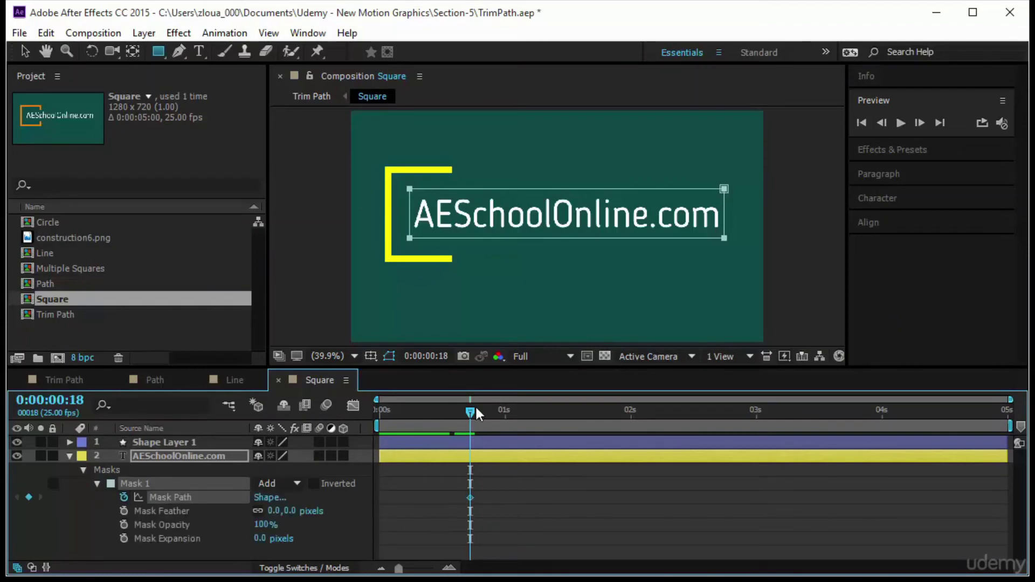
- At 0:00:00:15, narrow the text's mask by moving its right edge to the left edge, hiding the text
drag(477, 410, 490, 411)
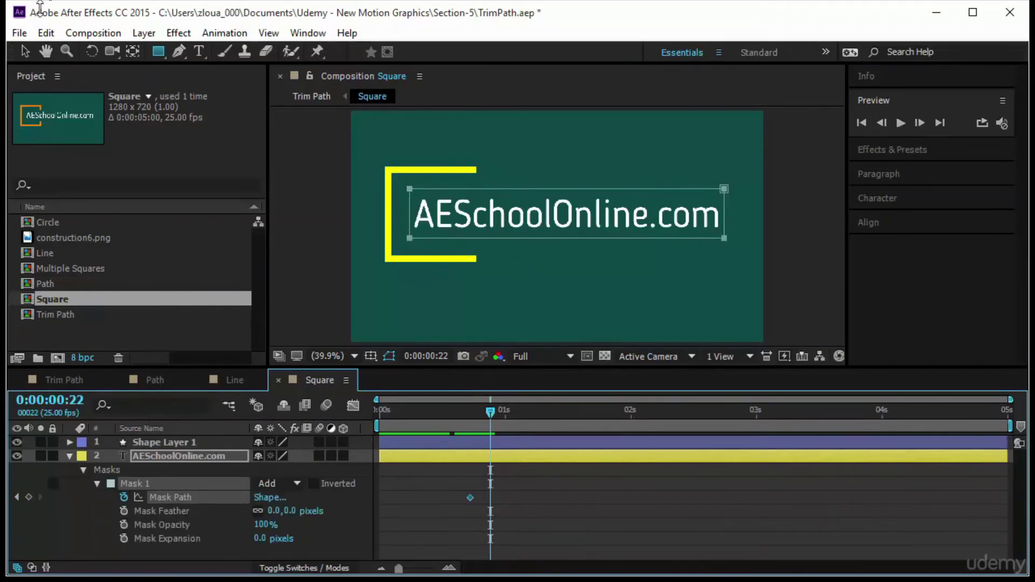
click(25, 51)
click(453, 420)
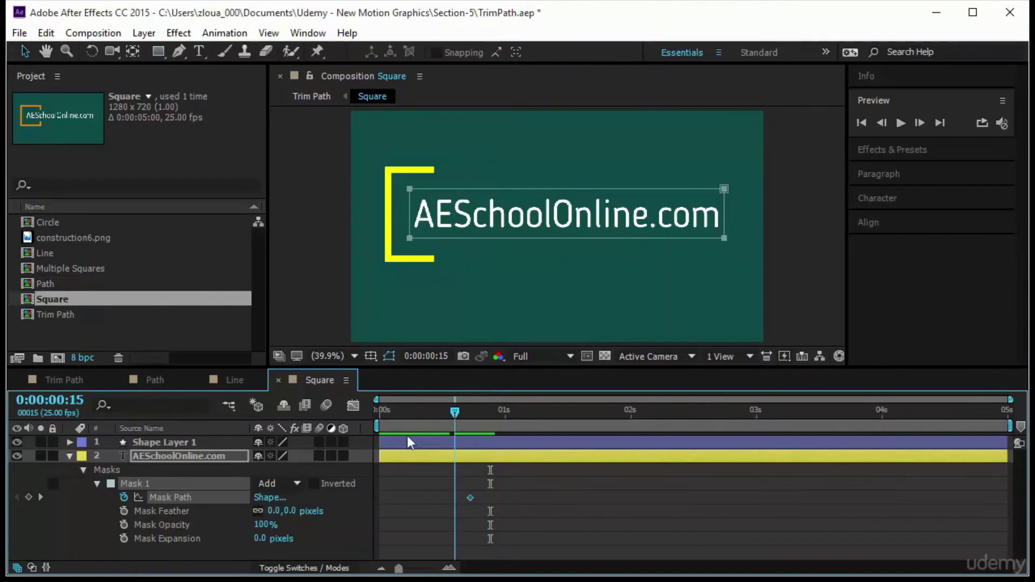
click(723, 215)
drag(723, 216, 412, 247)
- Preview the text reveal from the start and move the last Mask Path keyframe to about 0:00:01:06
drag(455, 409, 377, 409)
click(901, 122)
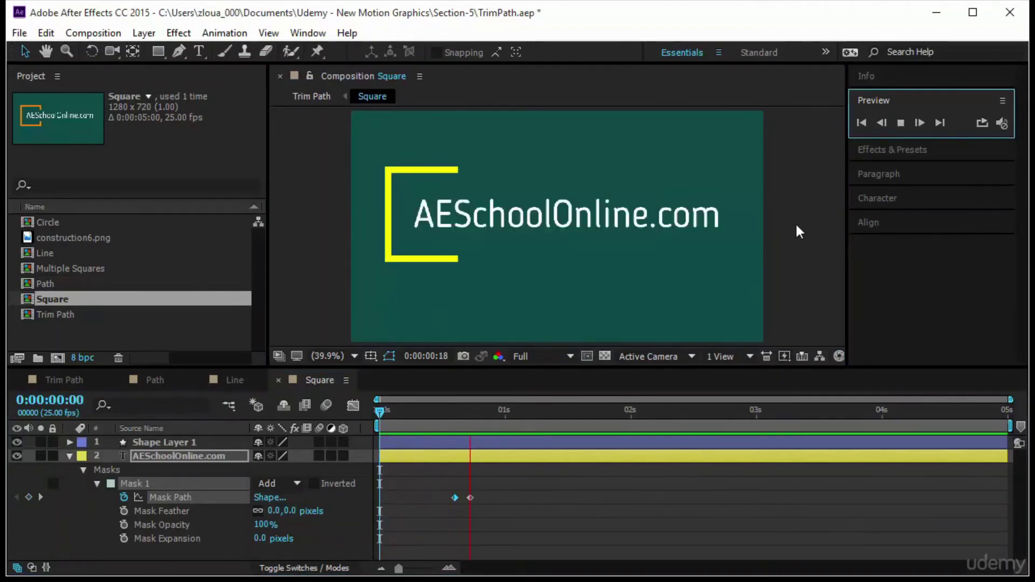
drag(470, 499, 534, 496)
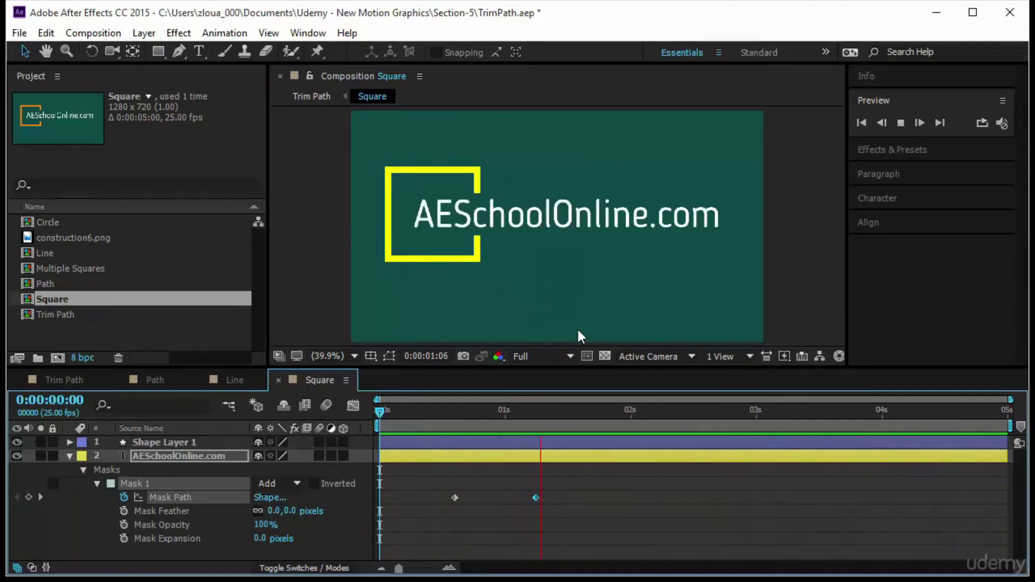
- Play and scrub the Trim Path composition around 7 seconds to examine the Circle animation
click(66, 384)
click(677, 470)
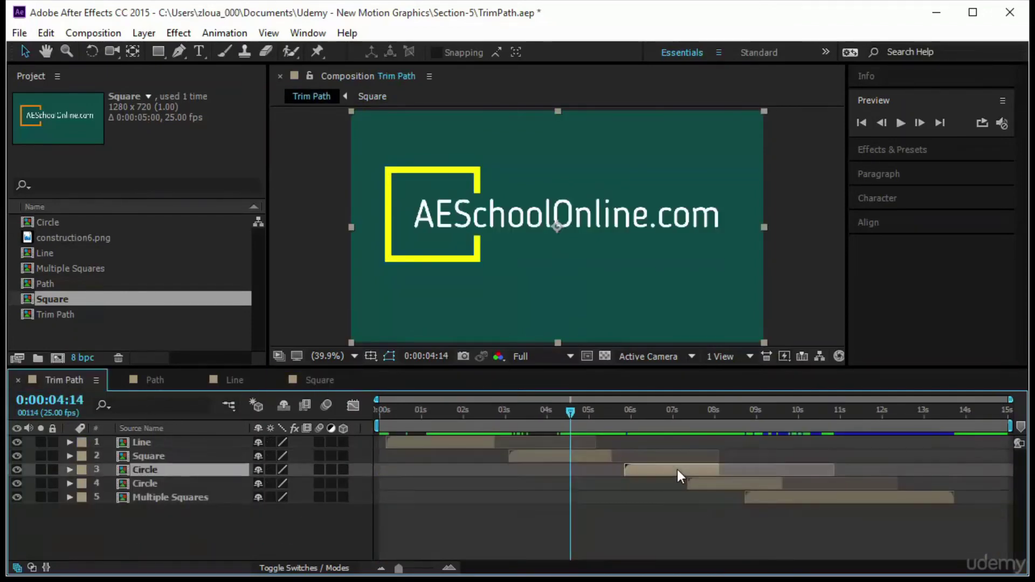
key(space)
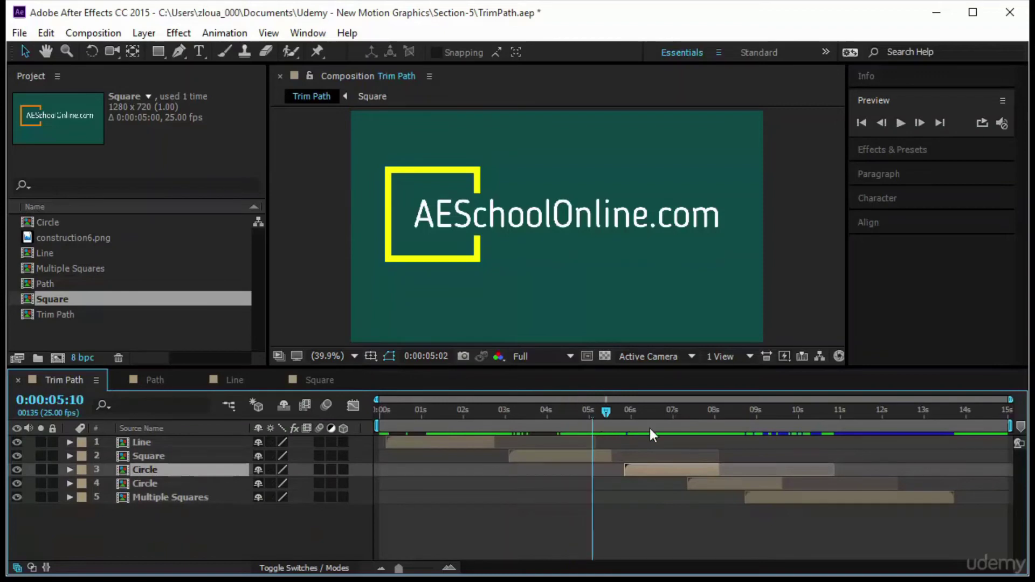
drag(659, 437, 679, 439)
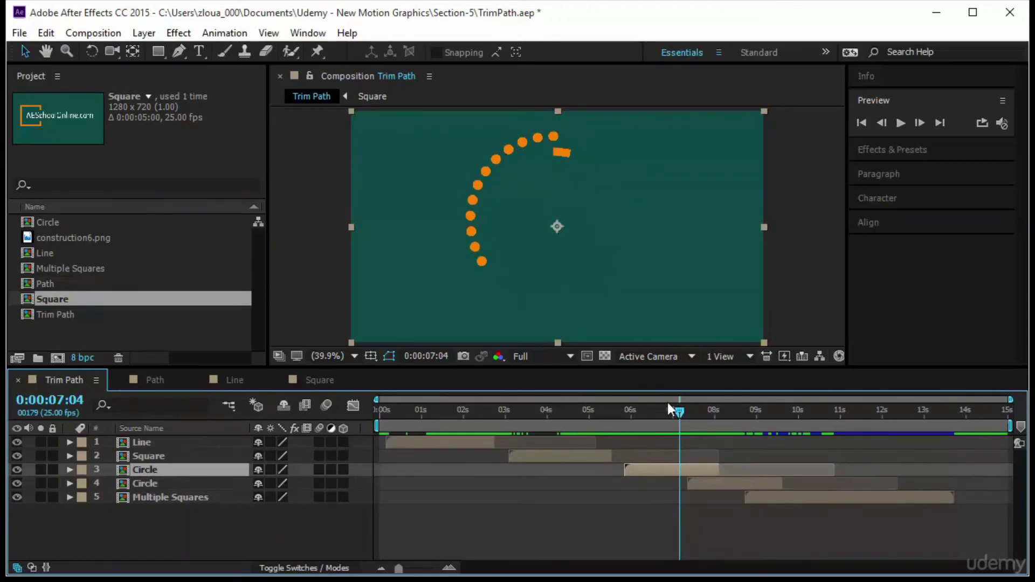
mouse_move(680, 411)
mouse_down()
mouse_move(656, 420)
mouse_move(674, 415)
mouse_up()
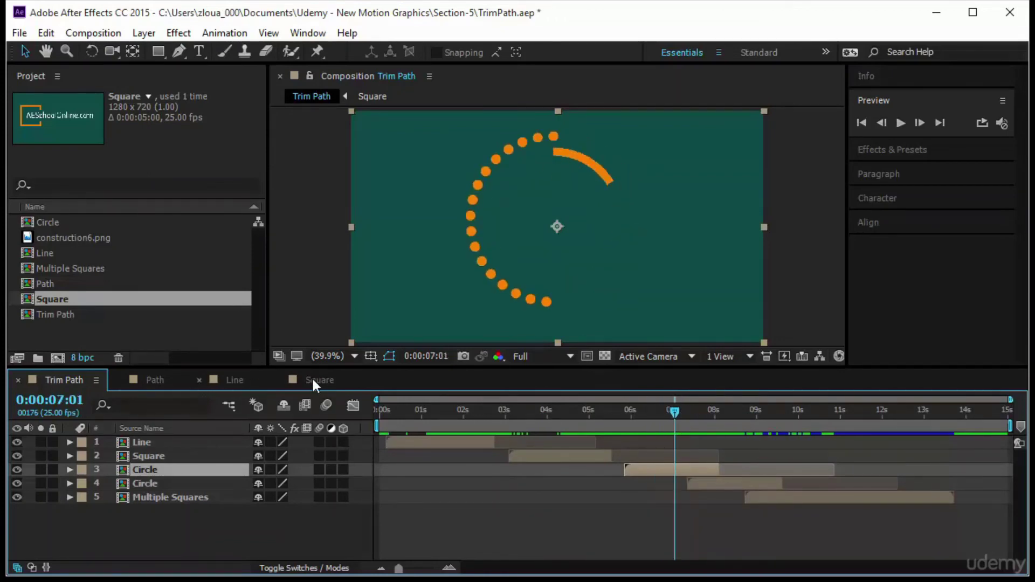
- Open the Circle composition and delete Shape Layer 1 and Shape Layer 2 from it
double_click(170, 467)
drag(532, 419, 340, 479)
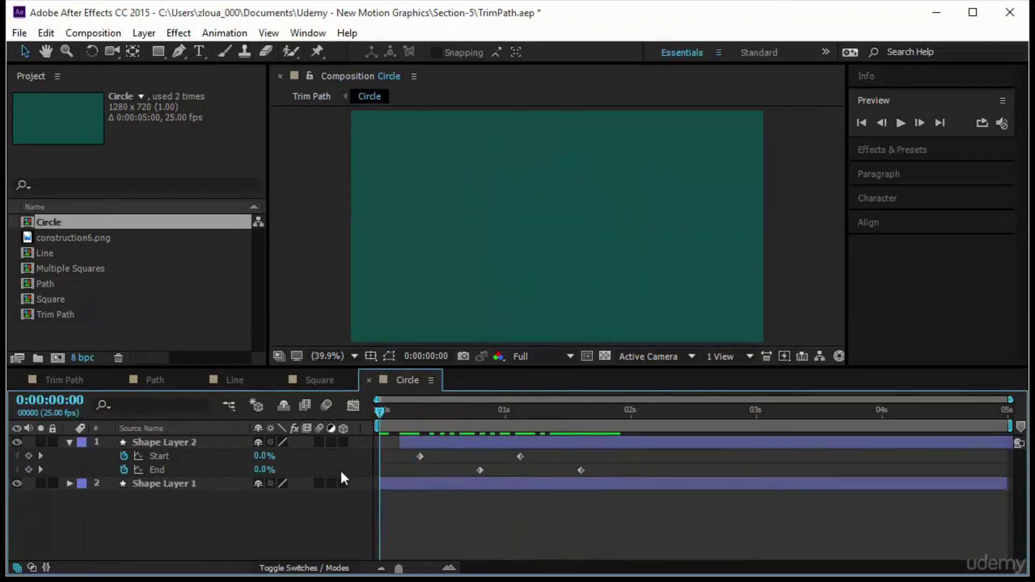
click(185, 444)
shift+click(208, 484)
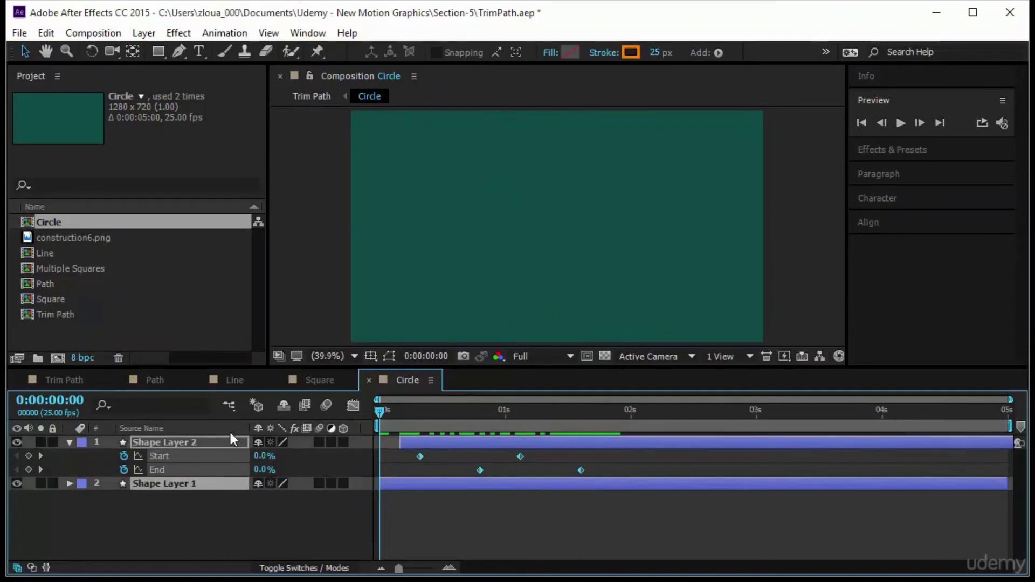
key(Delete)
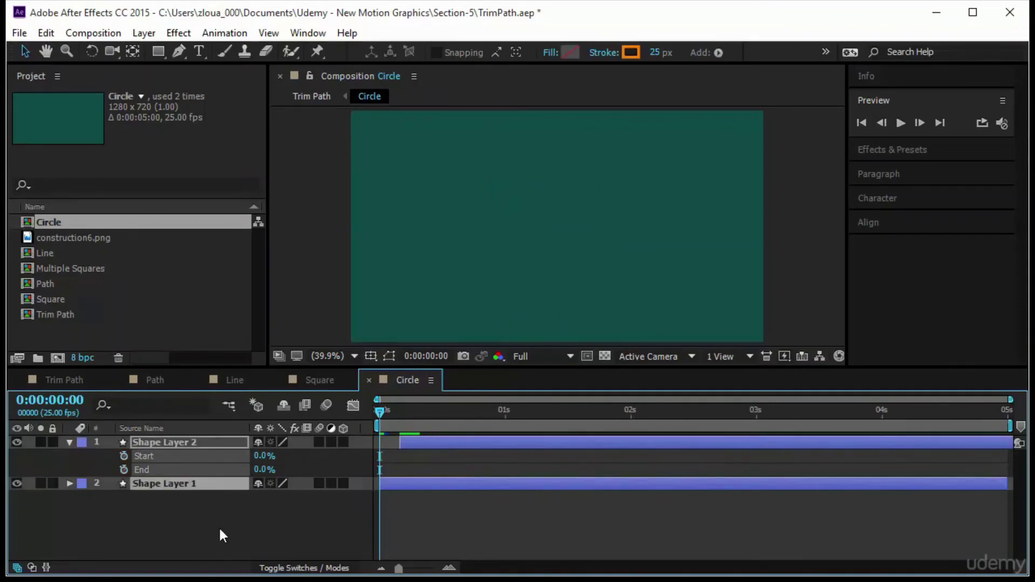
key(Delete)
- With the Ellipse tool, draw an unfilled circle with a 19 px yellow stroke, centre its anchor point and place it near the composition's centre
drag(157, 49, 244, 82)
drag(546, 225, 620, 266)
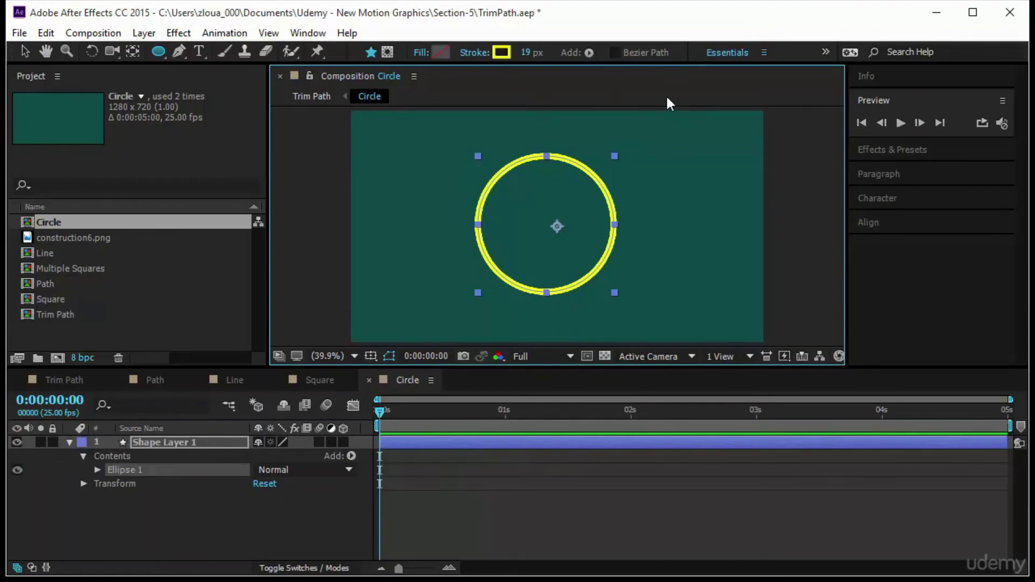
key(ctrl+alt+Home)
click(23, 50)
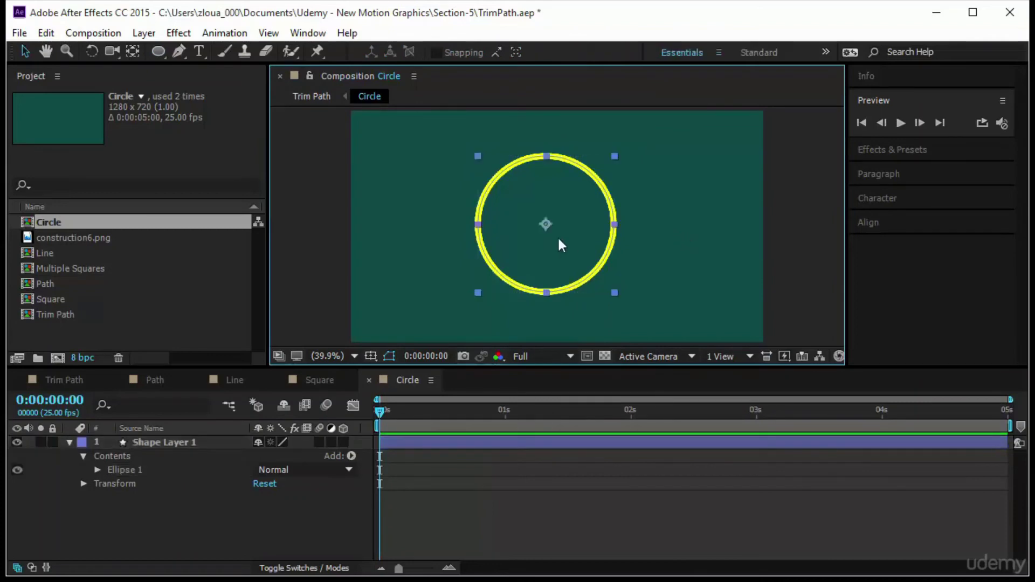
drag(557, 235, 575, 238)
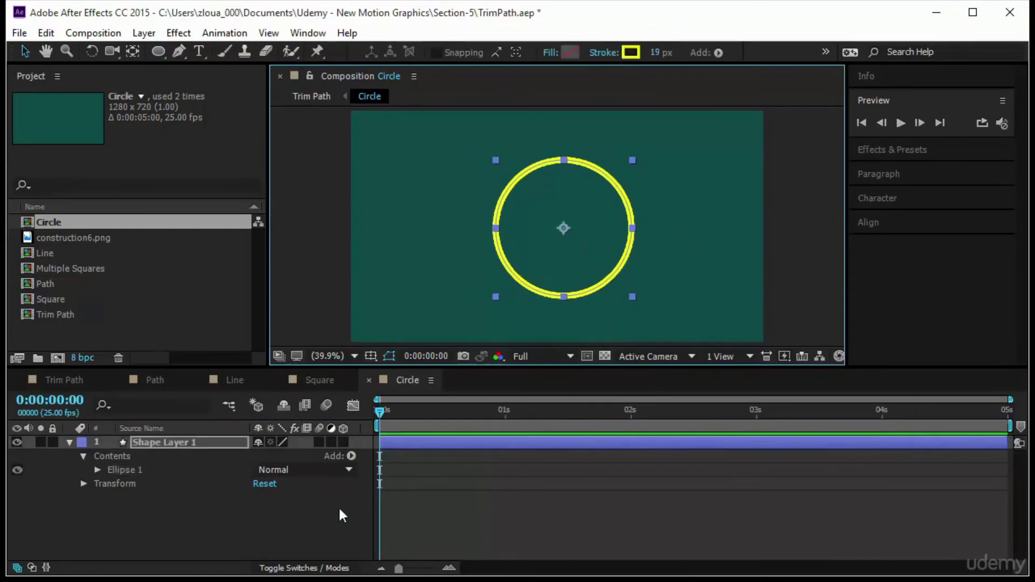
- Add Trim Paths to the Contents of the circle's shape layer, expand its properties and try out the Start trim
click(150, 458)
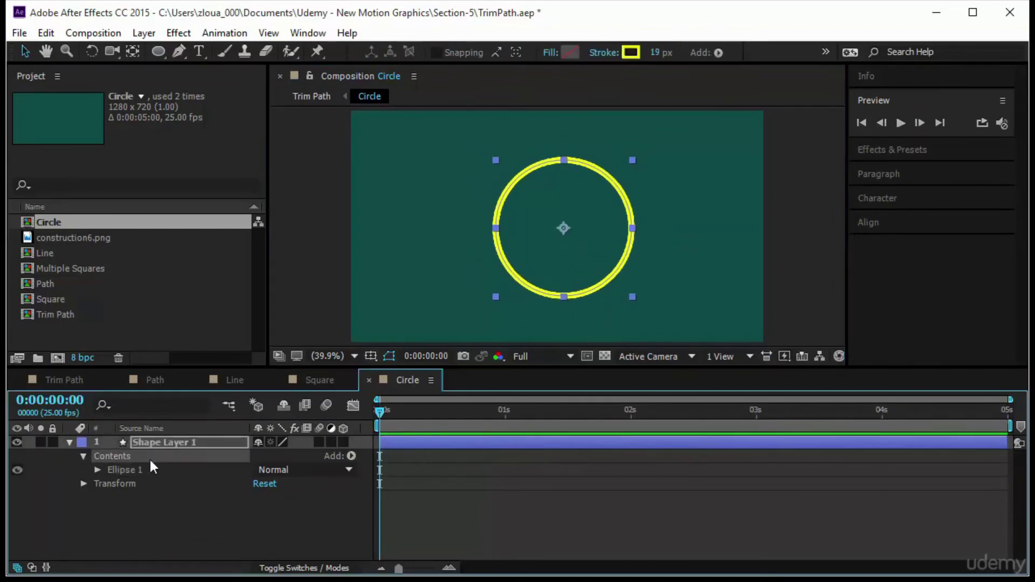
click(352, 456)
click(421, 368)
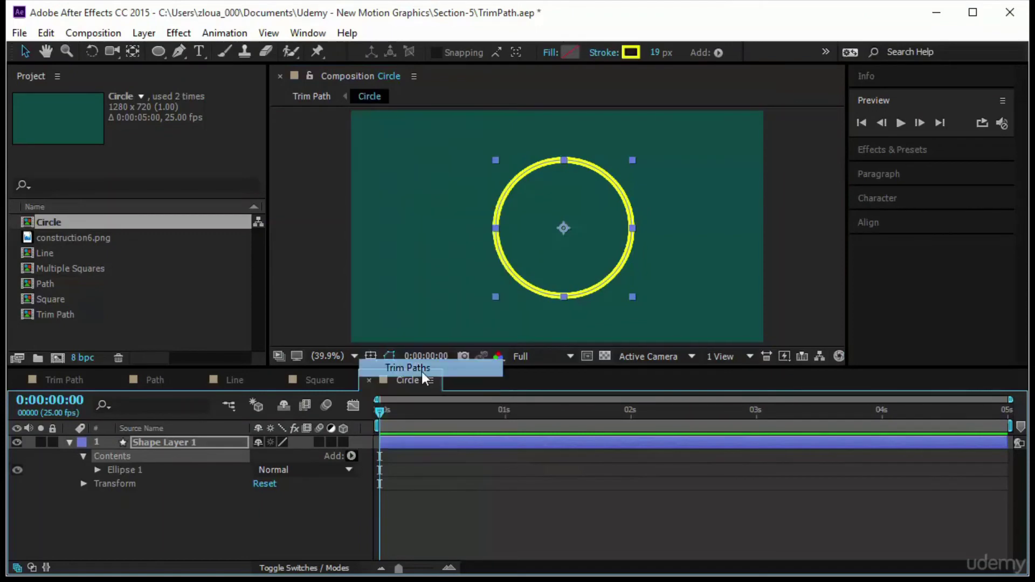
click(97, 484)
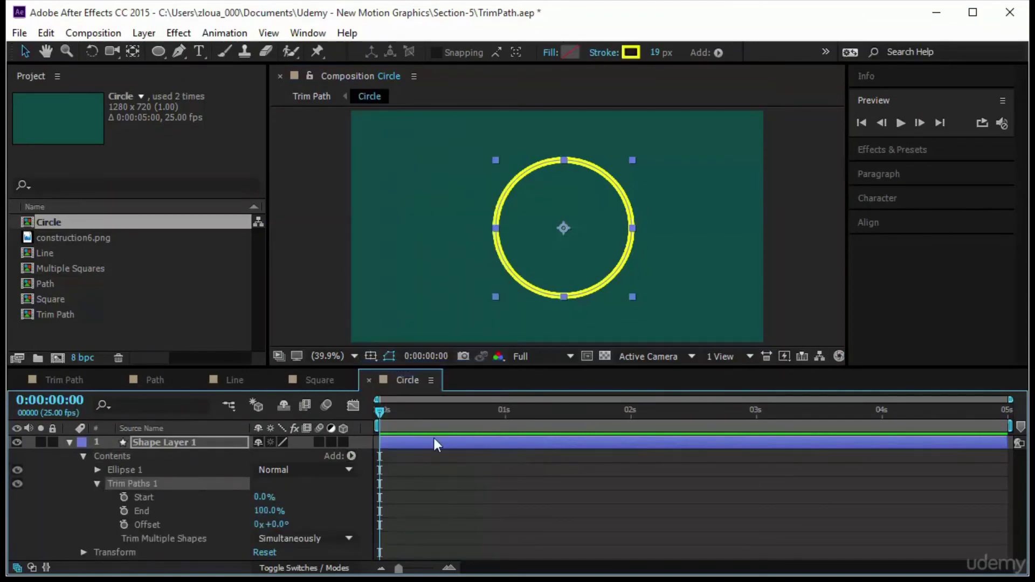
mouse_move(263, 498)
mouse_down()
mouse_move(377, 498)
mouse_move(254, 498)
mouse_up()
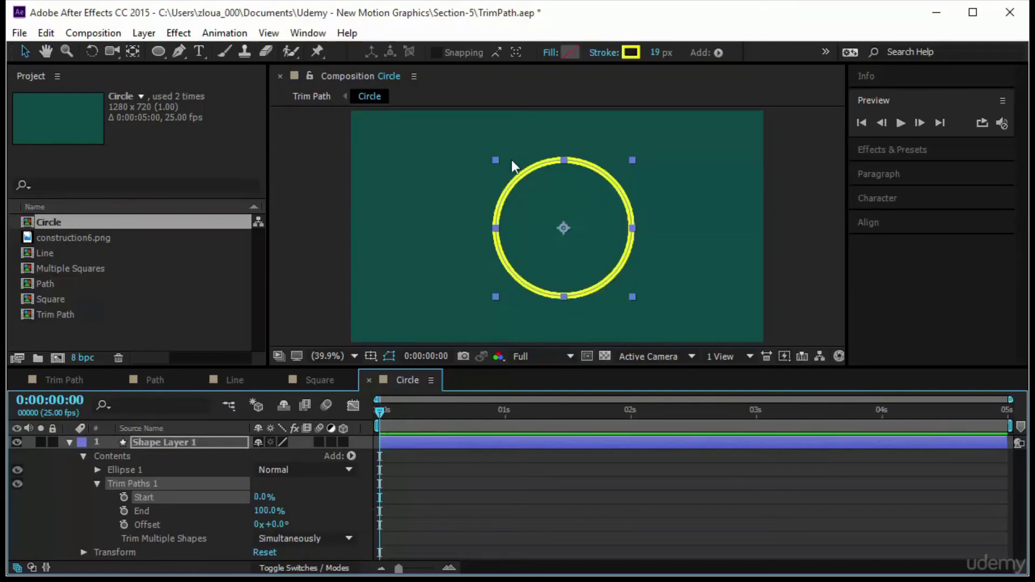
- Give the circle a solid white fill and try the Start trim on the filled shape, leaving it at 5%
click(550, 53)
click(48, 46)
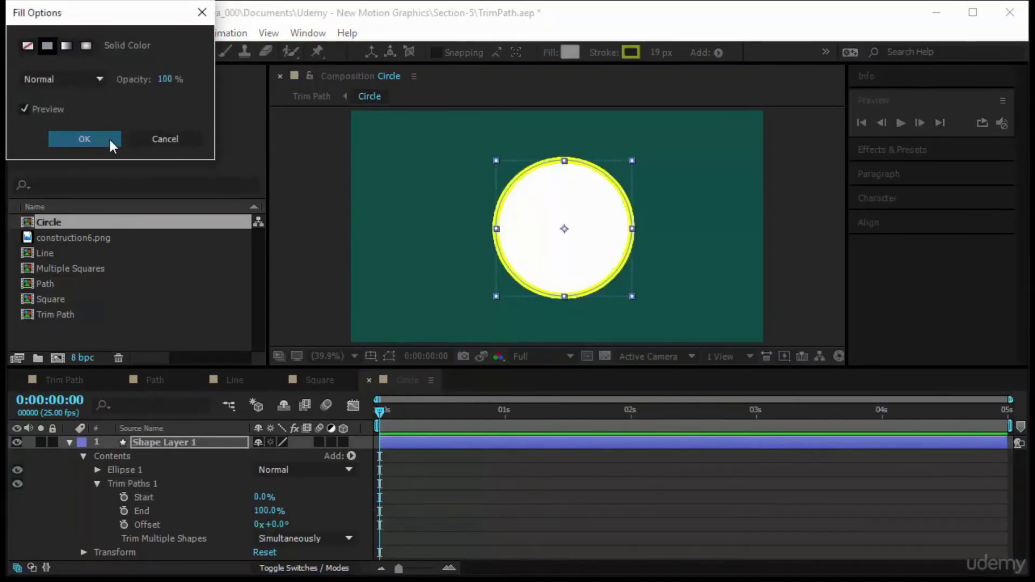
click(109, 138)
drag(263, 496, 338, 482)
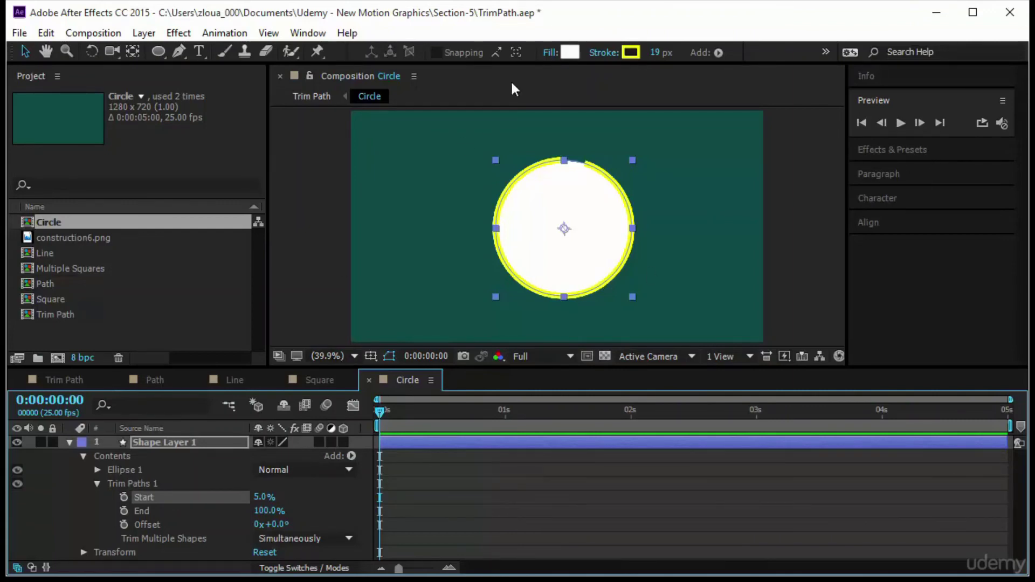
- Remove the circle's fill so that only its yellow stroke is used
click(550, 54)
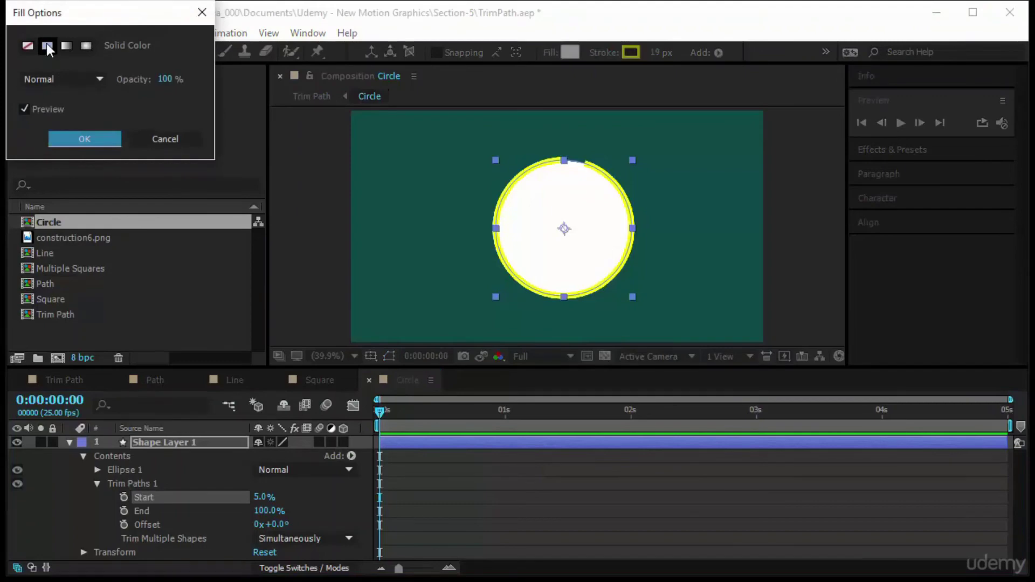
click(28, 44)
click(98, 134)
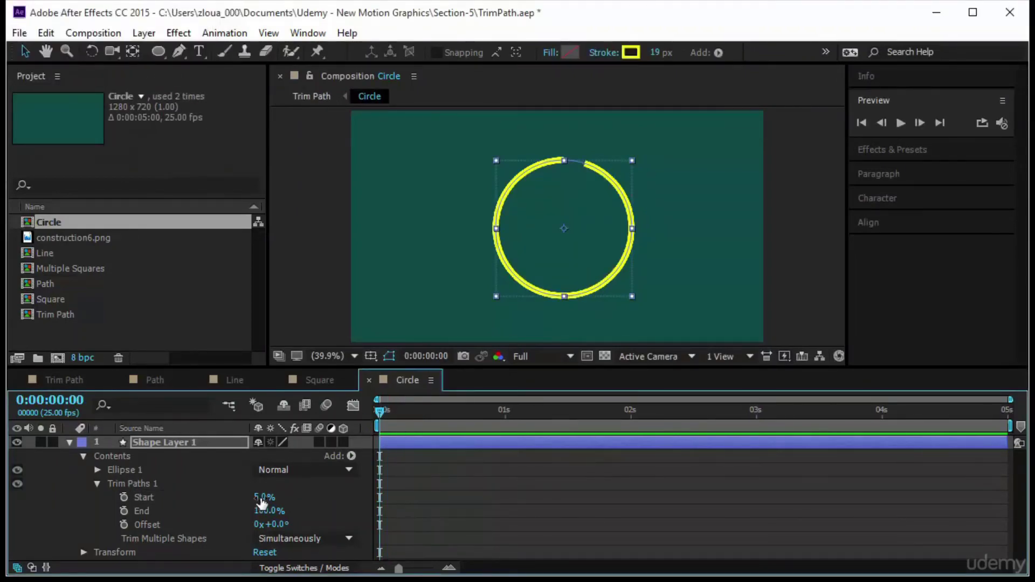
- Keyframe the circle's Trim Paths Start and End from 100% at 0 seconds to 0% at 1 second
mouse_move(265, 497)
mouse_down()
mouse_move(226, 499)
mouse_move(275, 498)
mouse_move(217, 501)
mouse_move(313, 500)
mouse_up()
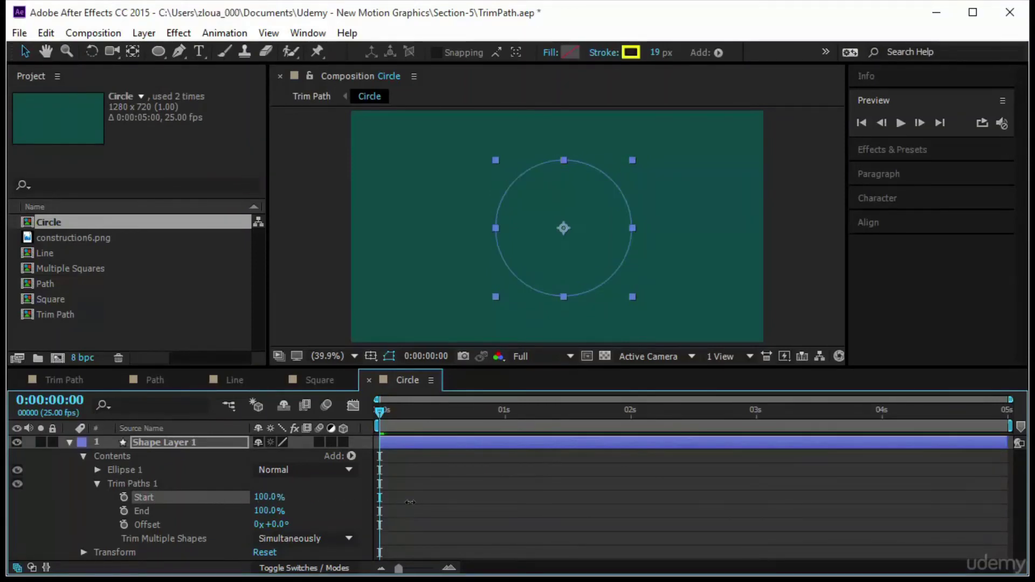
click(123, 497)
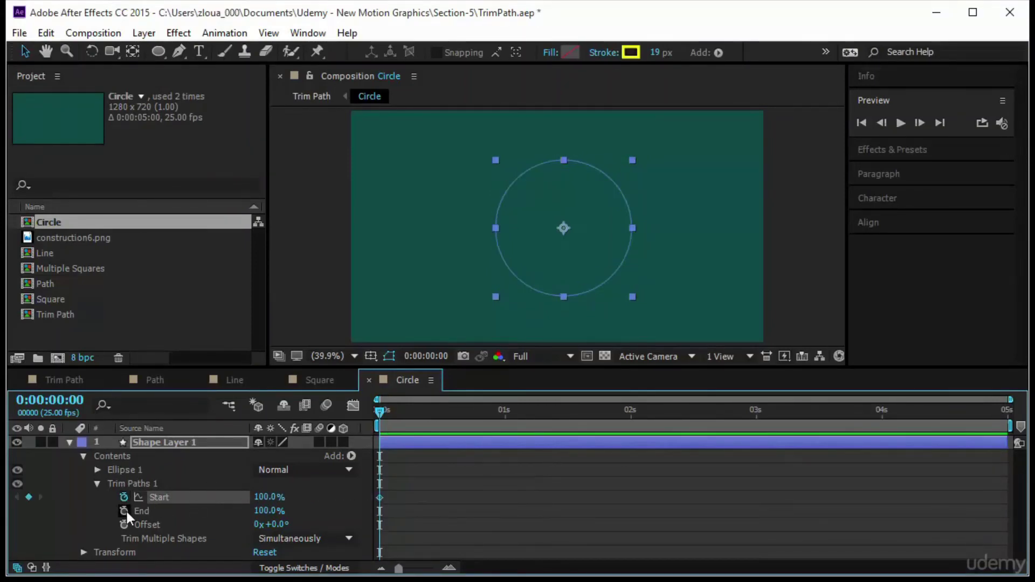
click(124, 511)
drag(391, 418, 506, 426)
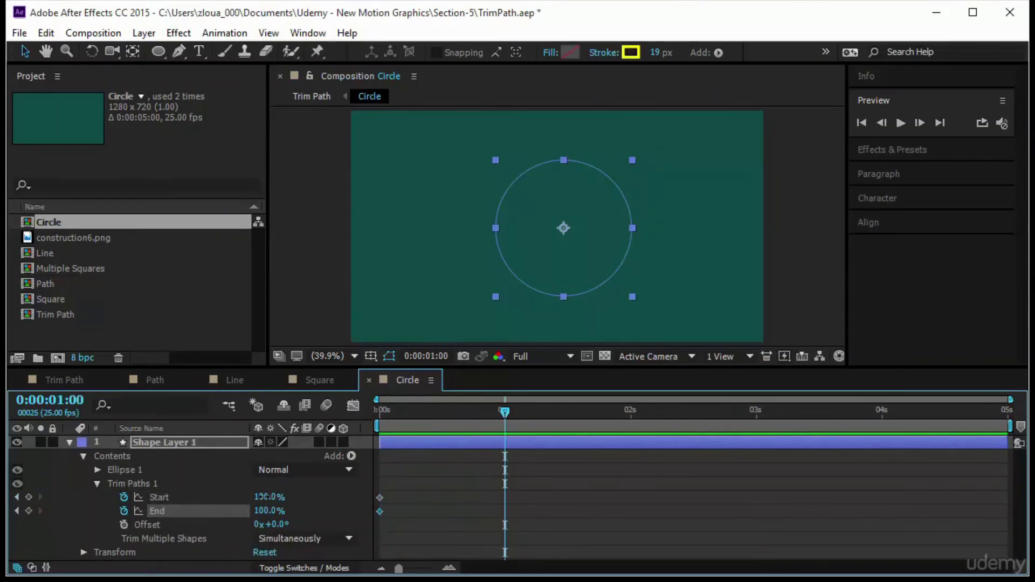
drag(275, 501, 188, 503)
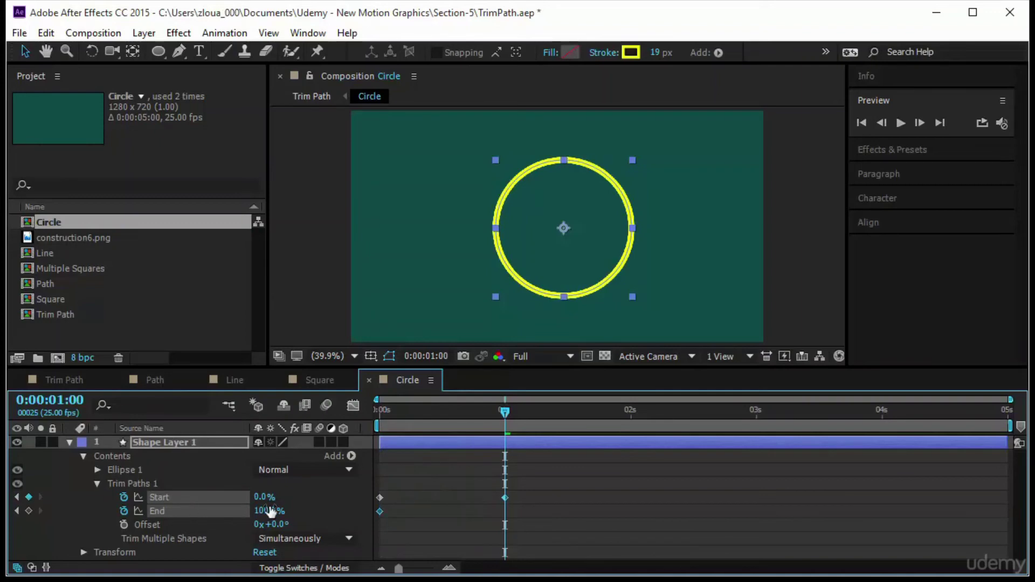
drag(274, 515, 199, 514)
- Shift both End keyframes about 6 frames behind the Start keyframes and scrub through the trimmed circle
drag(506, 409, 395, 412)
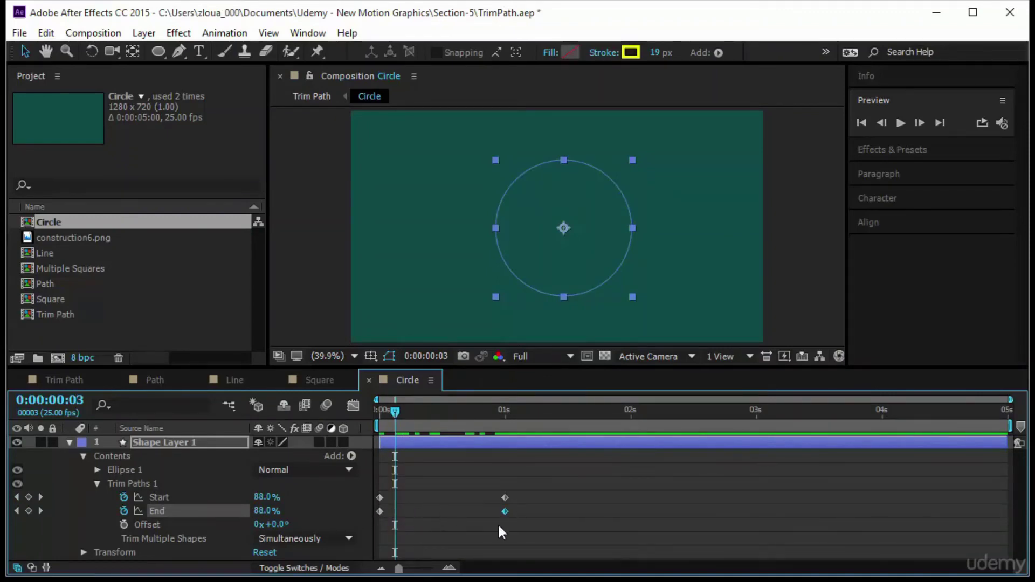
drag(553, 517, 366, 509)
drag(519, 520, 362, 512)
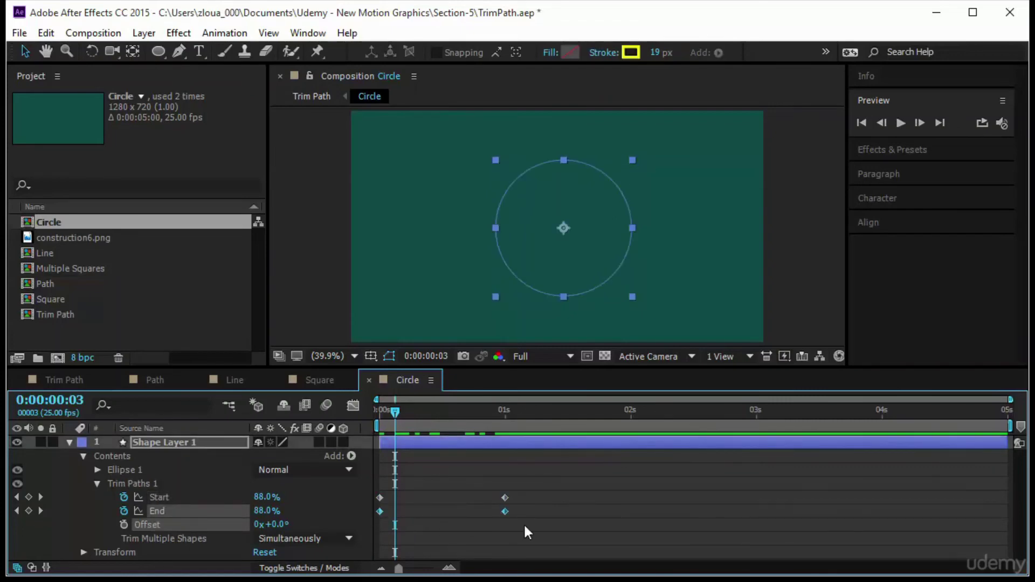
drag(505, 511, 529, 511)
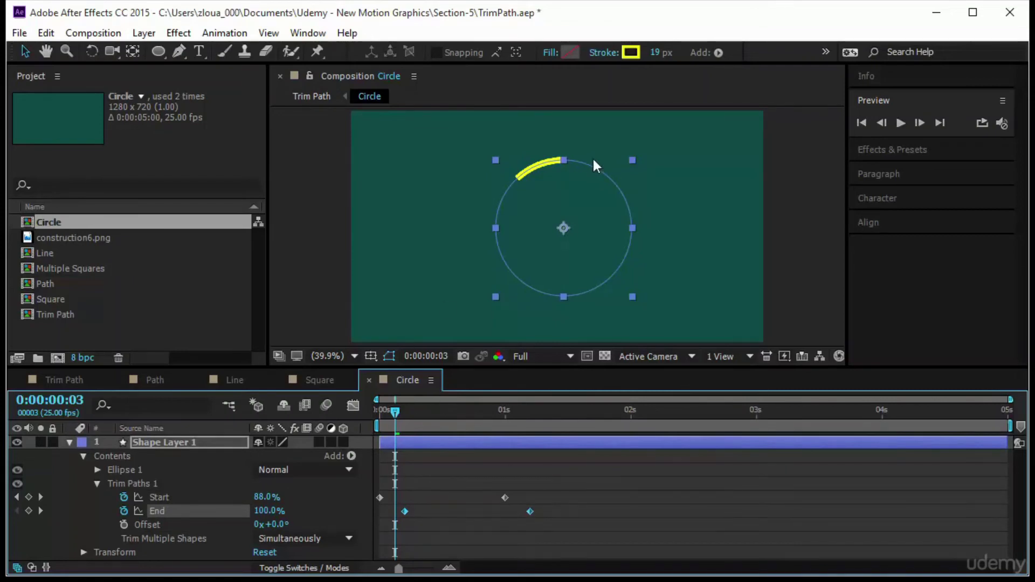
key(alt+Right)
key(space)
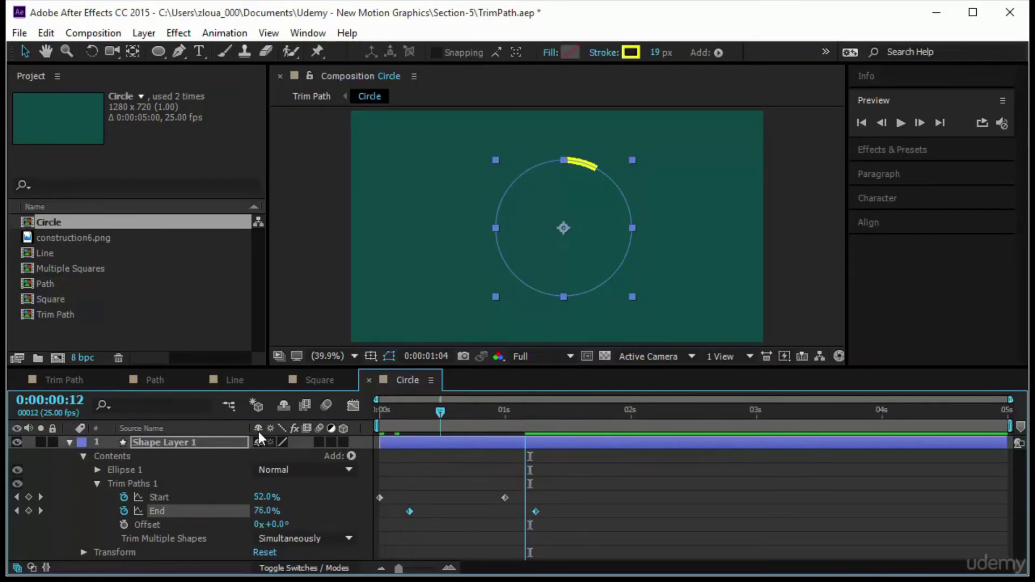
- Preview the circle and speed it up by moving the last Start keyframe to about frame 9 and the last End keyframe to about frame 15
click(904, 126)
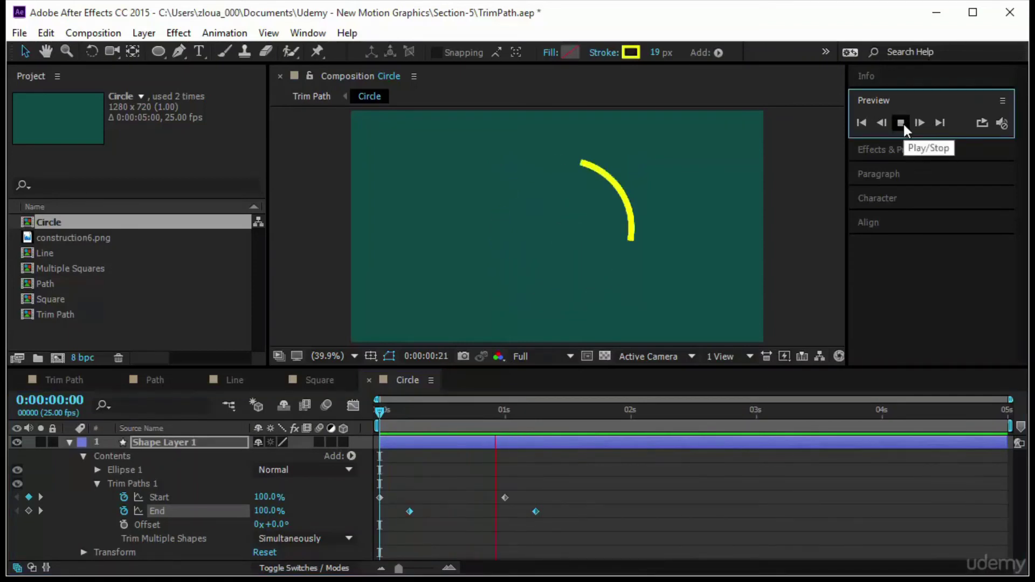
click(567, 467)
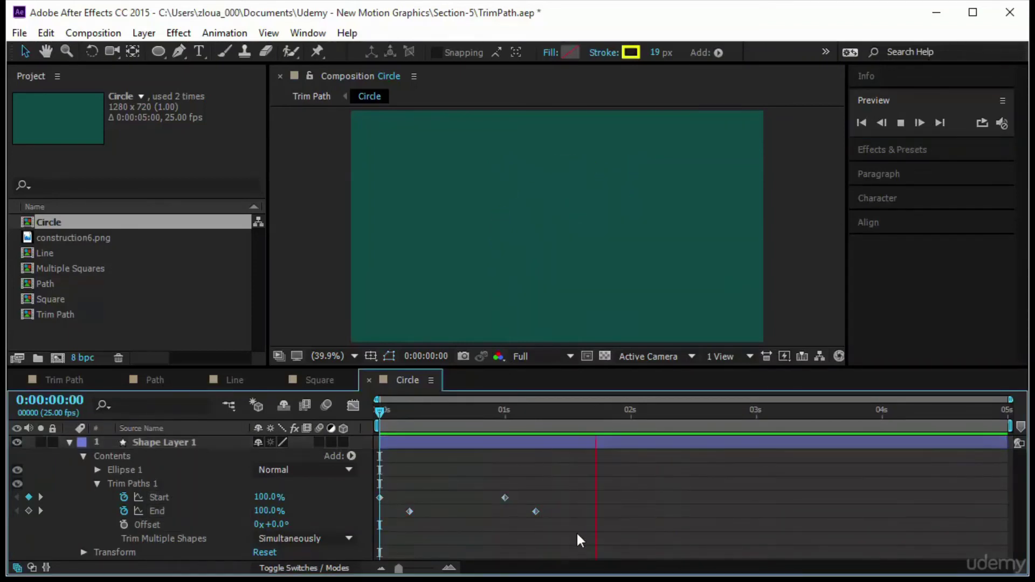
drag(518, 521, 452, 511)
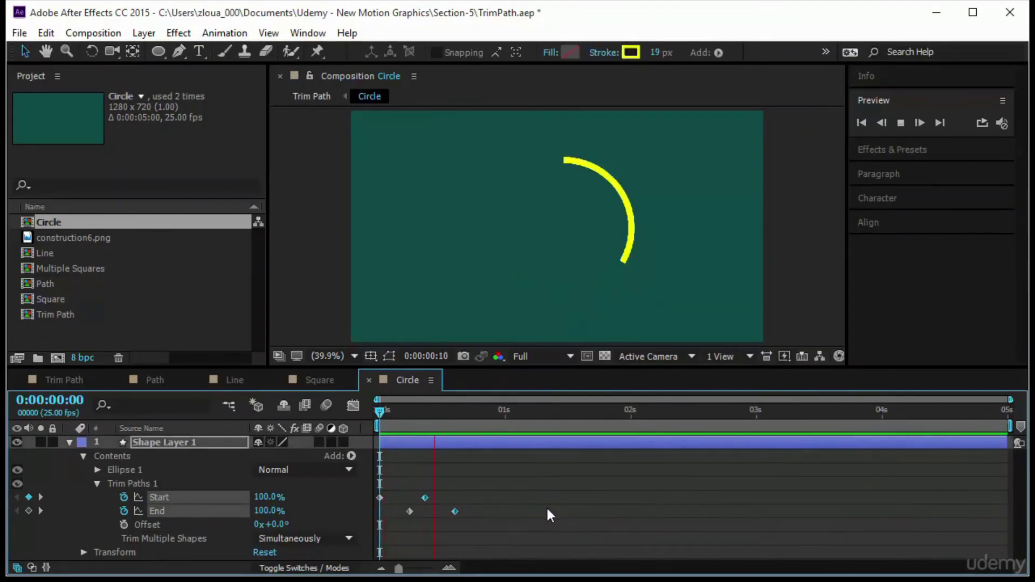
- Duplicate the circle's shape layer and show the keyframed properties of both layers
click(70, 442)
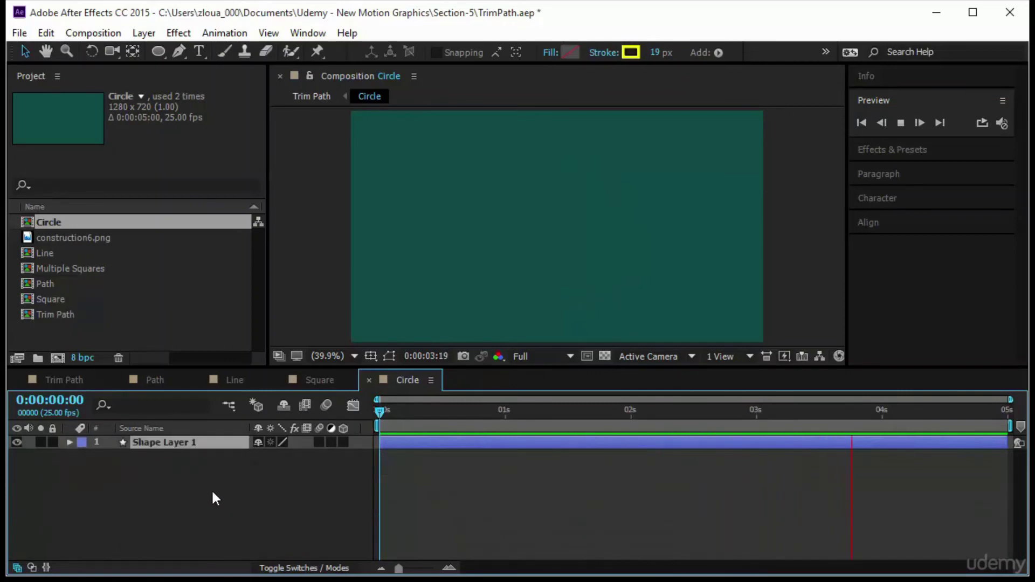
key(ctrl+d)
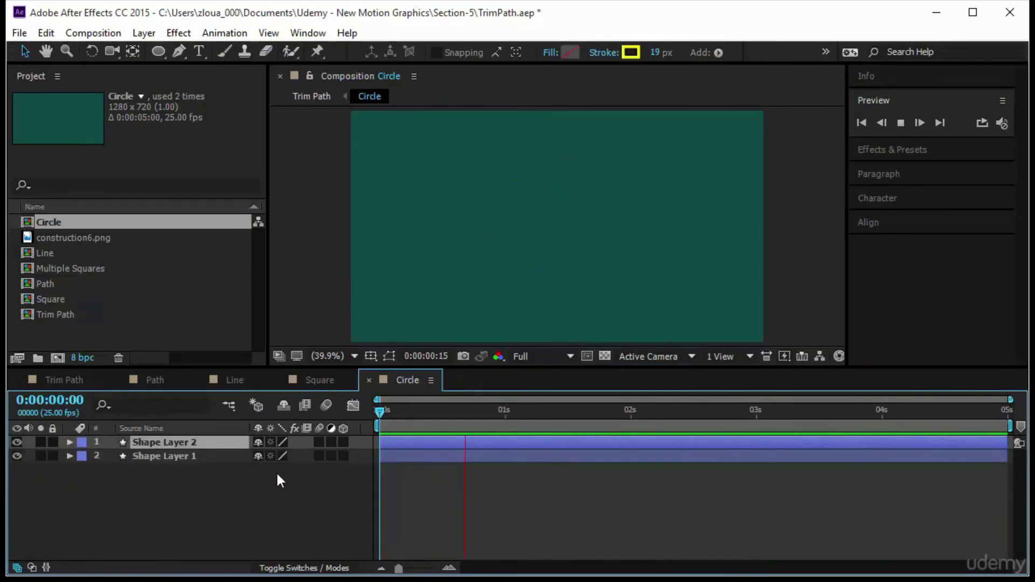
drag(103, 516, 179, 443)
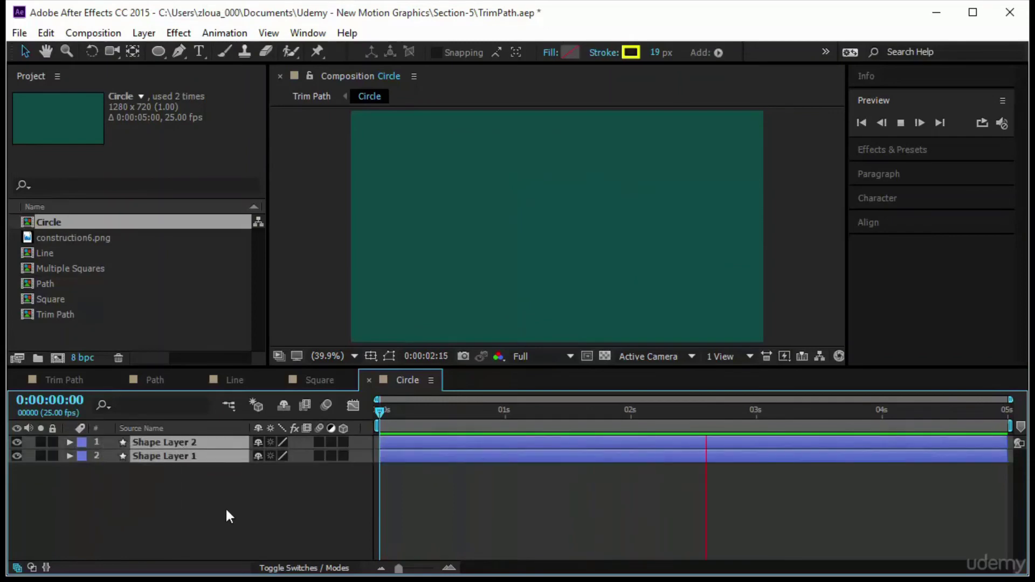
key(u)
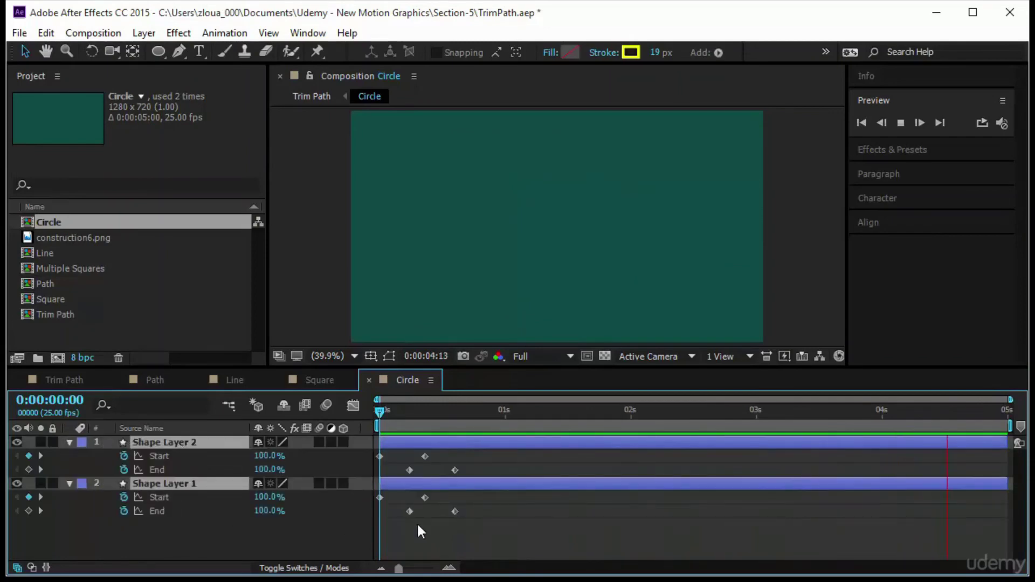
- Reveal Shape Layer 2's Scale alongside its keyframes and set it to 120%
click(272, 518)
click(217, 449)
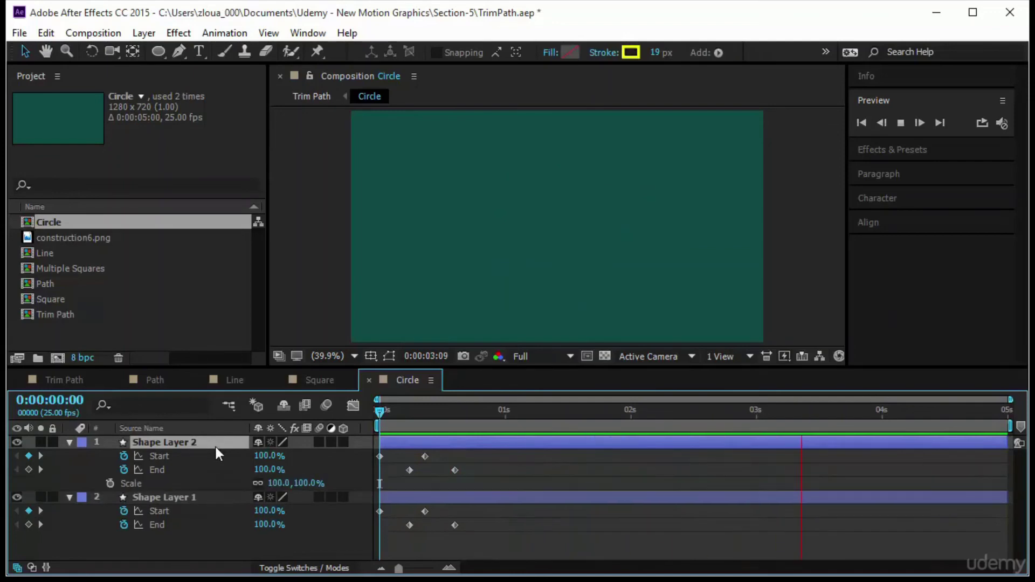
key(shift+s)
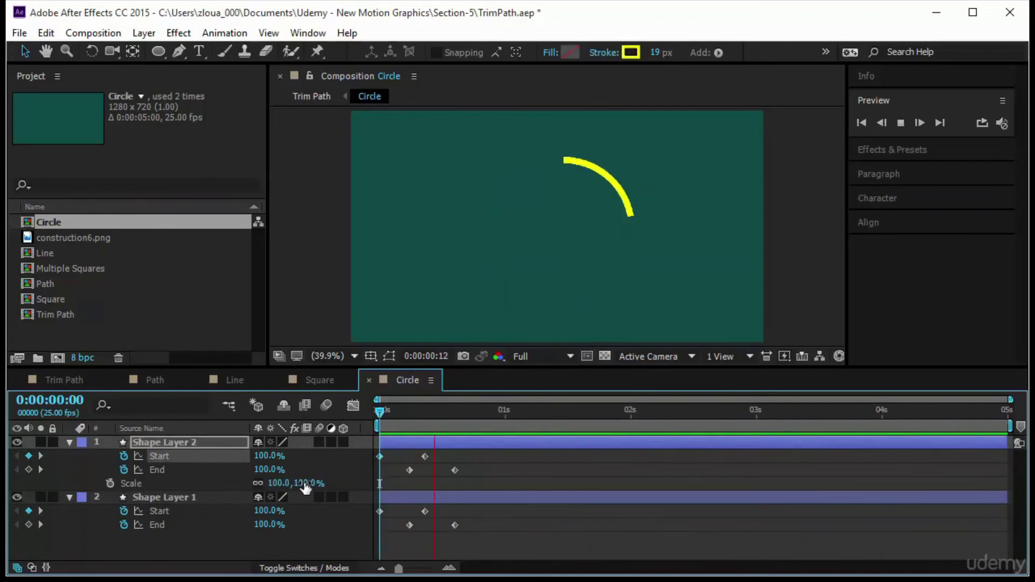
drag(306, 487, 316, 481)
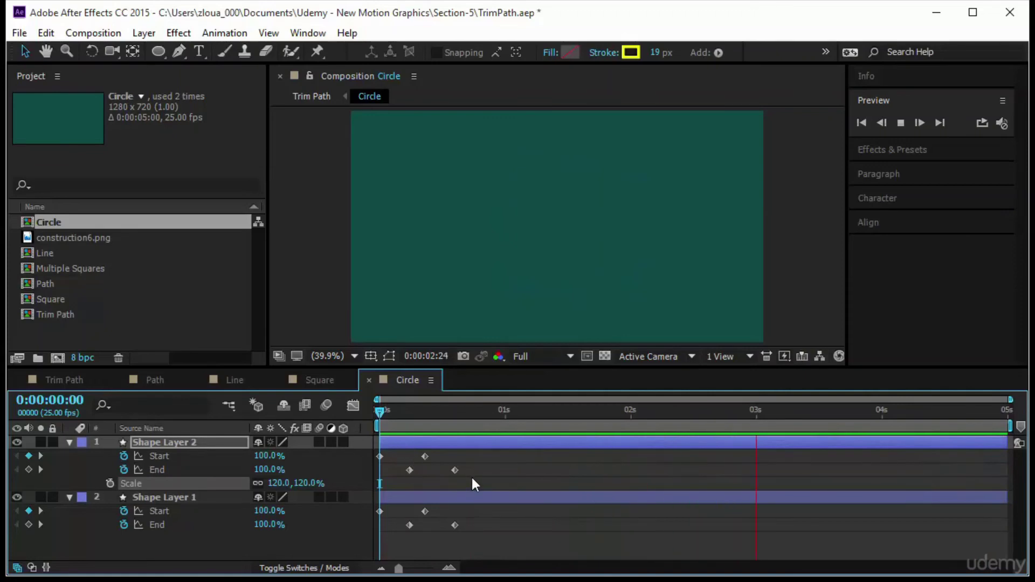
- Delay Shape Layer 2 by about 4 frames, with its last Start keyframe near frame 21 and its End keyframes near frames 14 and 31
drag(430, 448, 440, 448)
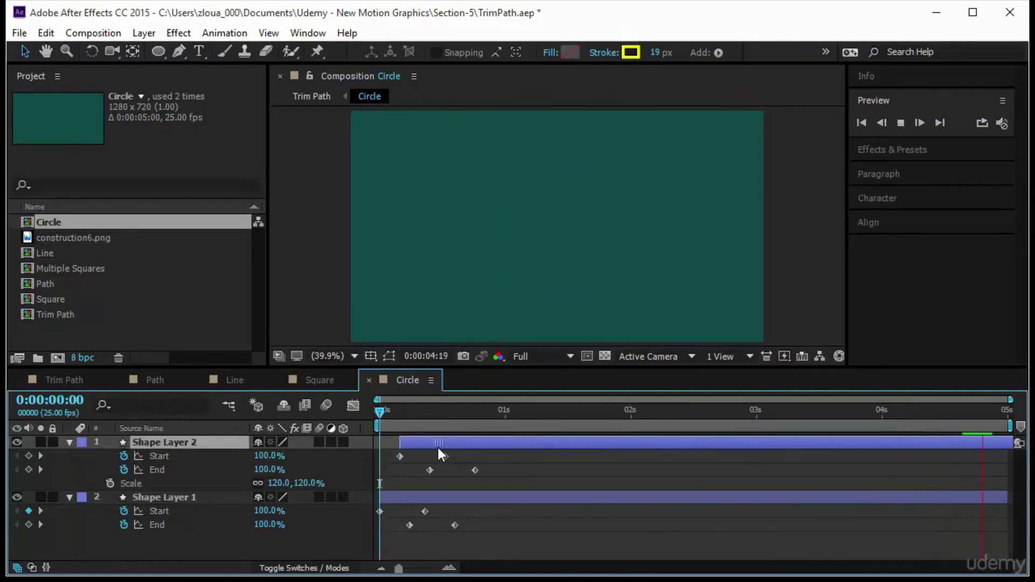
drag(493, 483, 406, 465)
click(537, 475)
drag(515, 467, 536, 469)
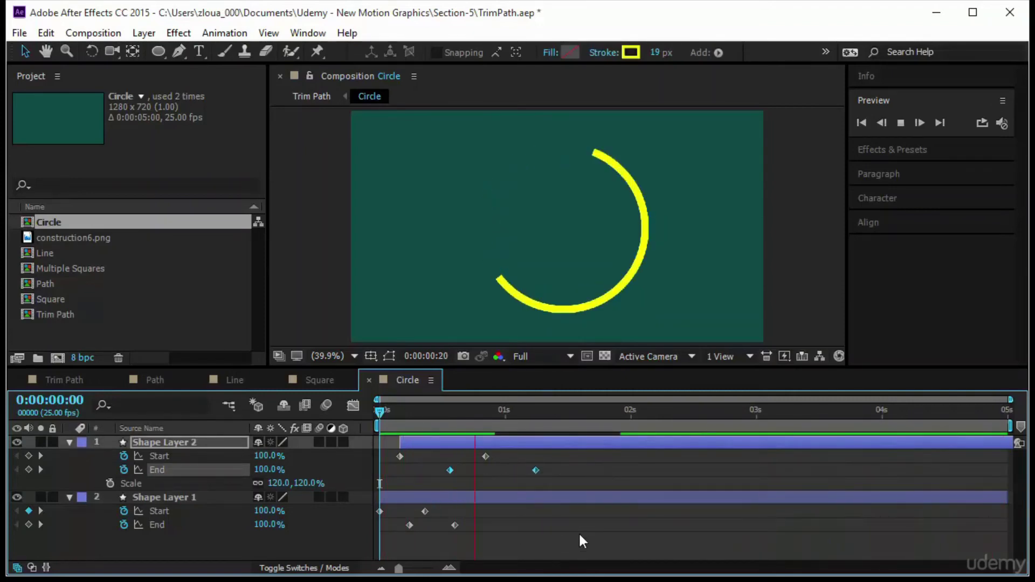
- Add a Dash and a Gap to Shape Layer 2's Stroke 1 and check the dashed outer circle at frame 9
click(69, 442)
click(68, 441)
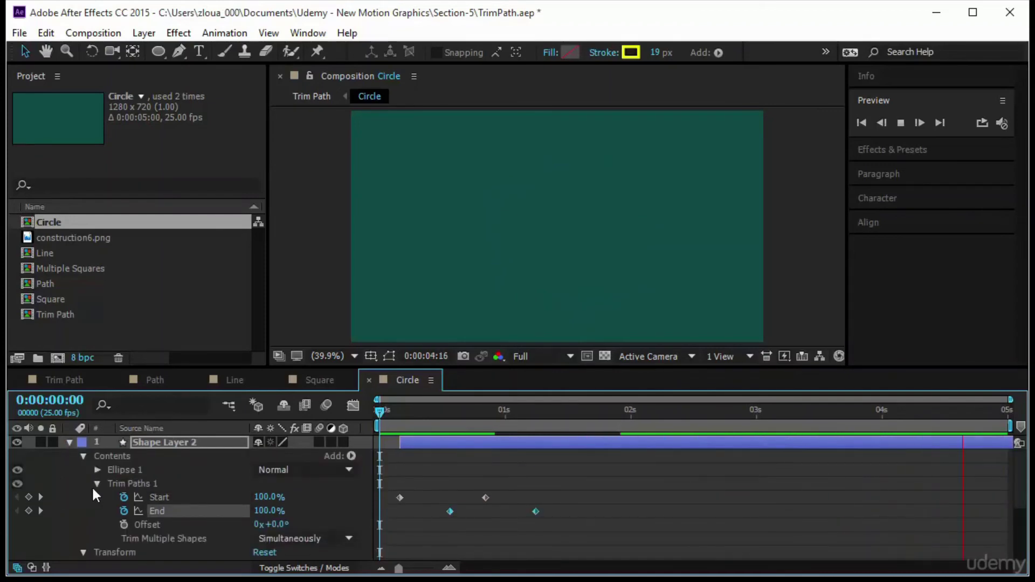
click(96, 470)
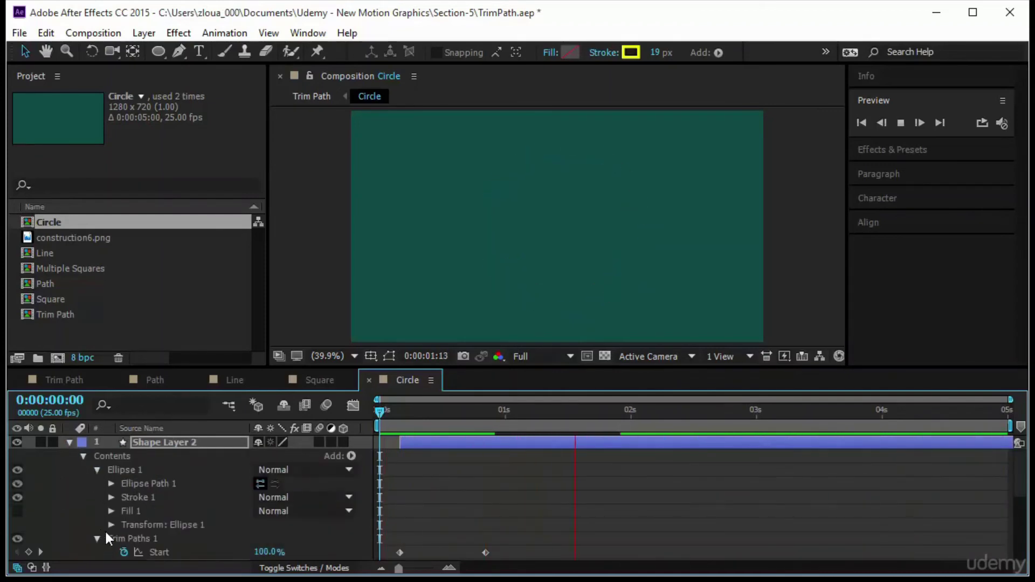
click(111, 497)
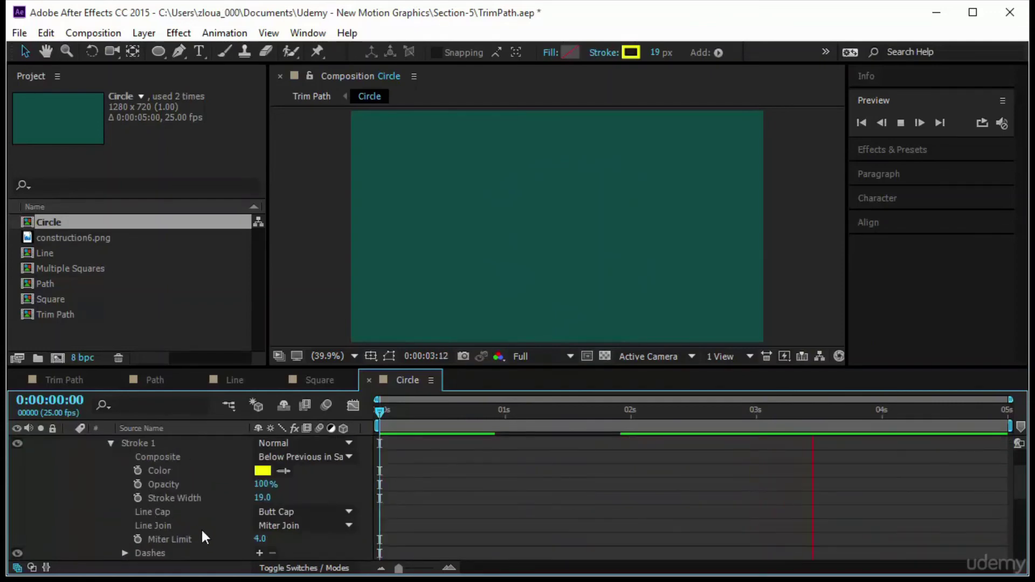
scroll(140, 528, down, 3)
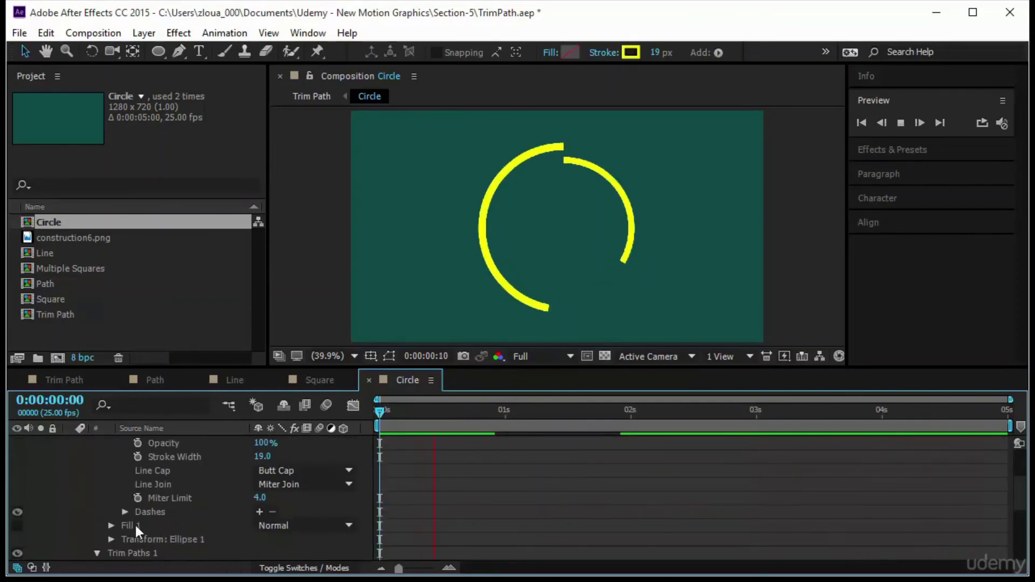
click(260, 512)
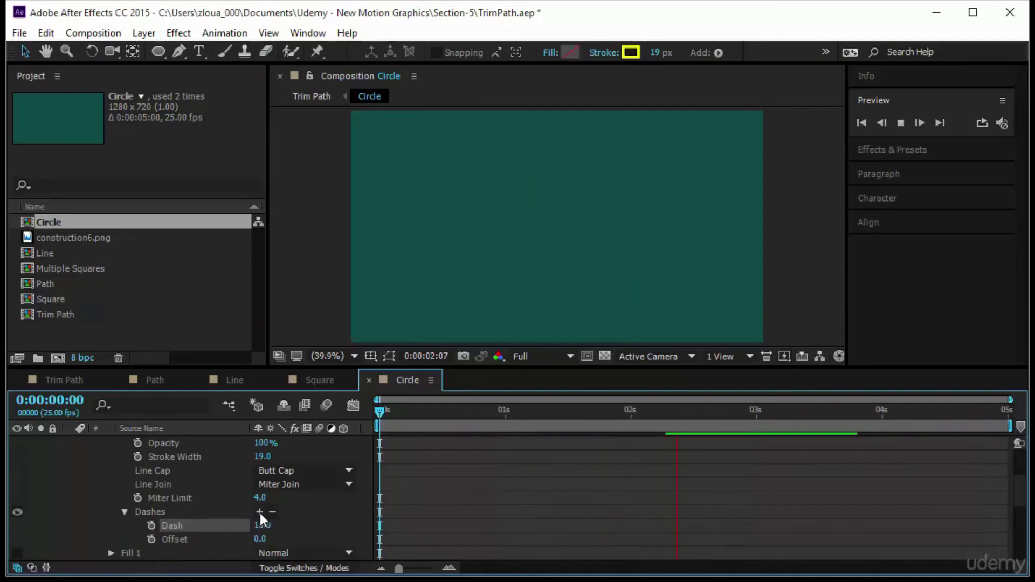
click(260, 512)
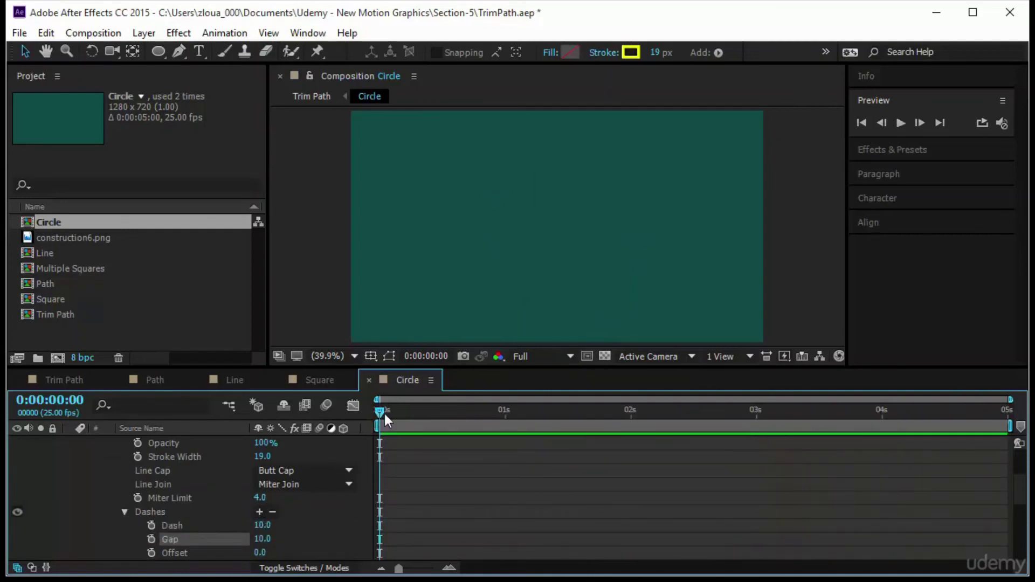
drag(385, 418, 423, 418)
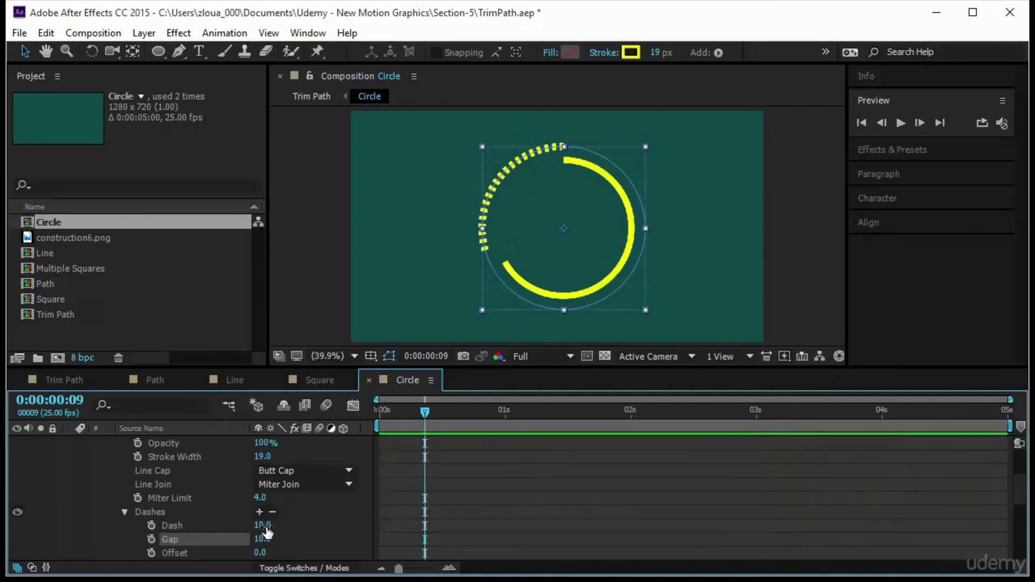
- Turn the outer circle's dashes into dots using Round Cap, Dash 0 and Gap 34, and preview from the start
click(302, 472)
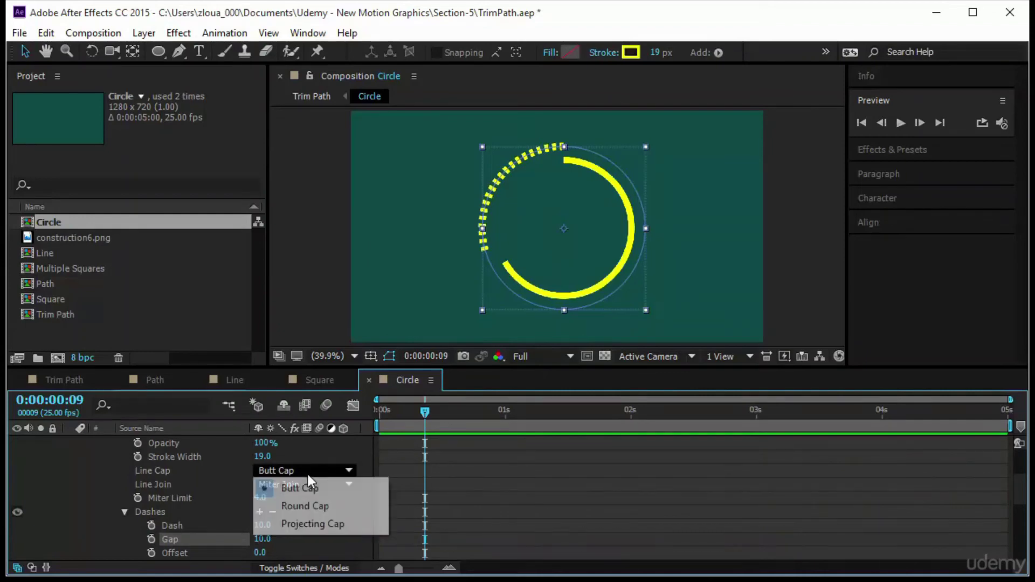
click(316, 506)
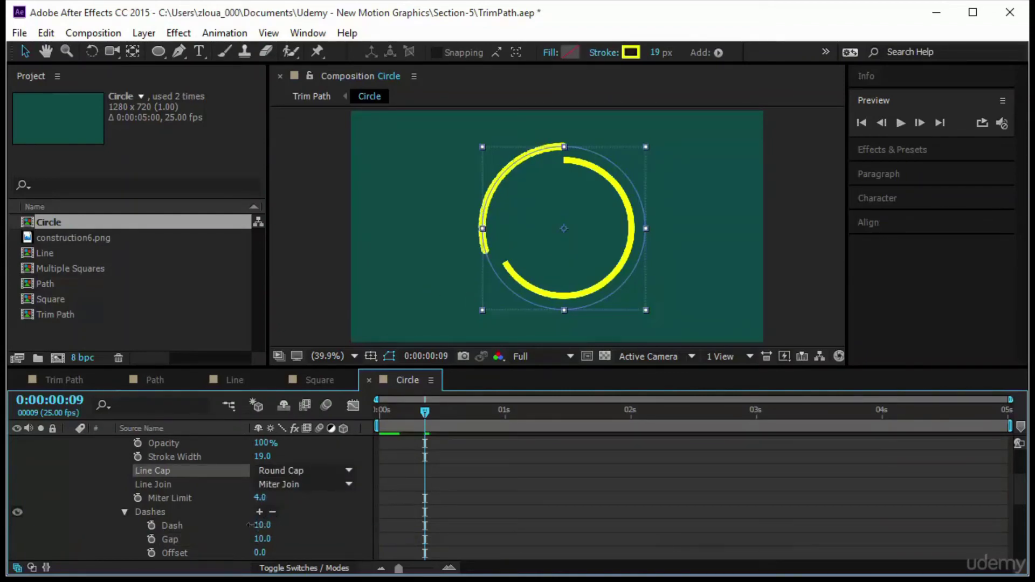
drag(257, 526, 280, 538)
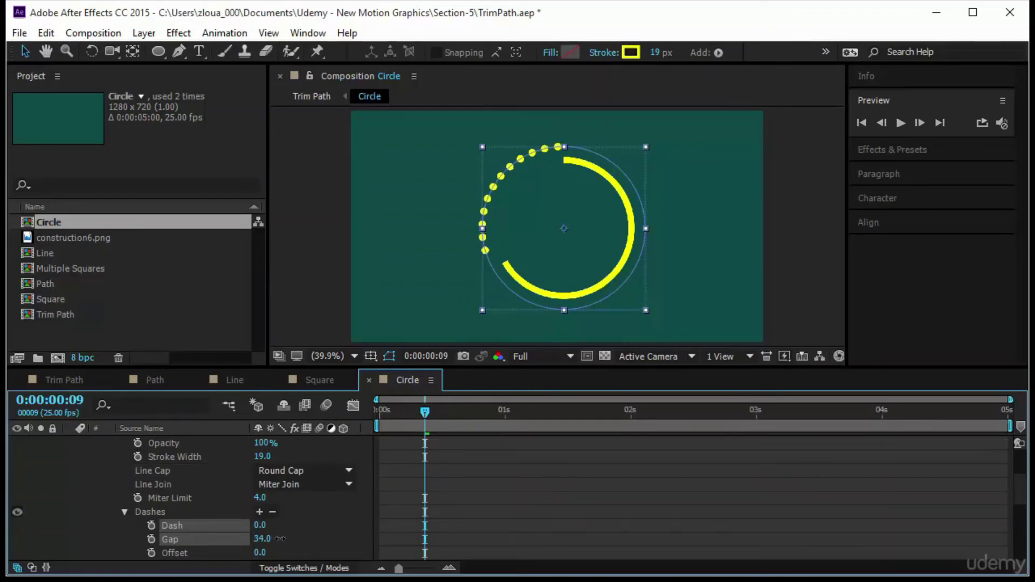
key(Home)
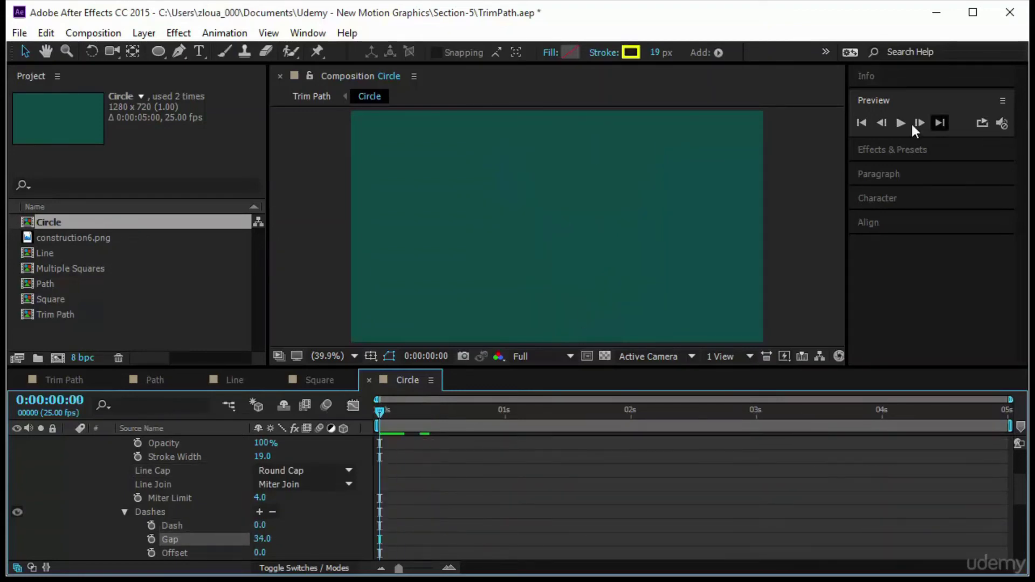
click(900, 125)
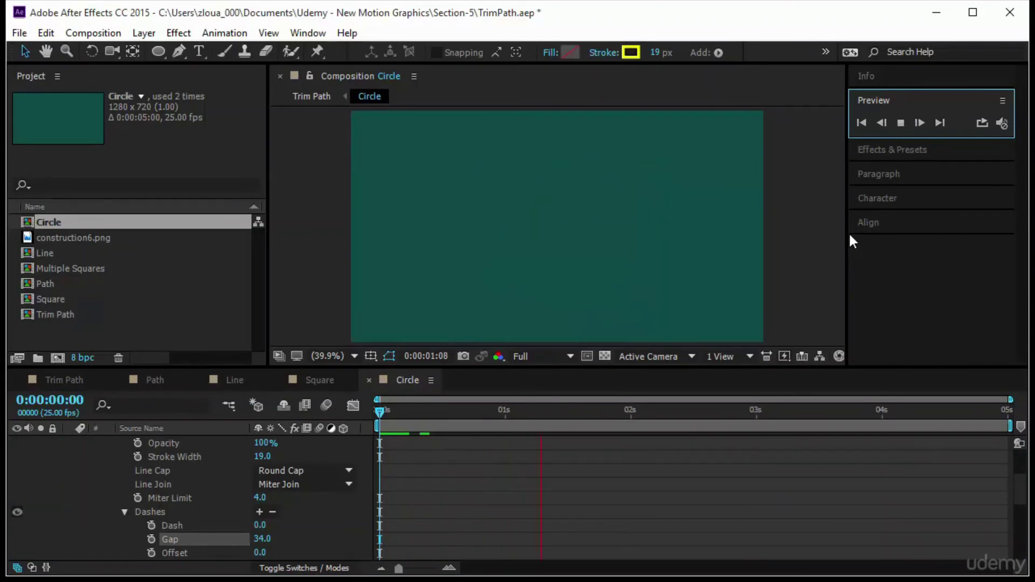
scroll(105, 464, up, 5)
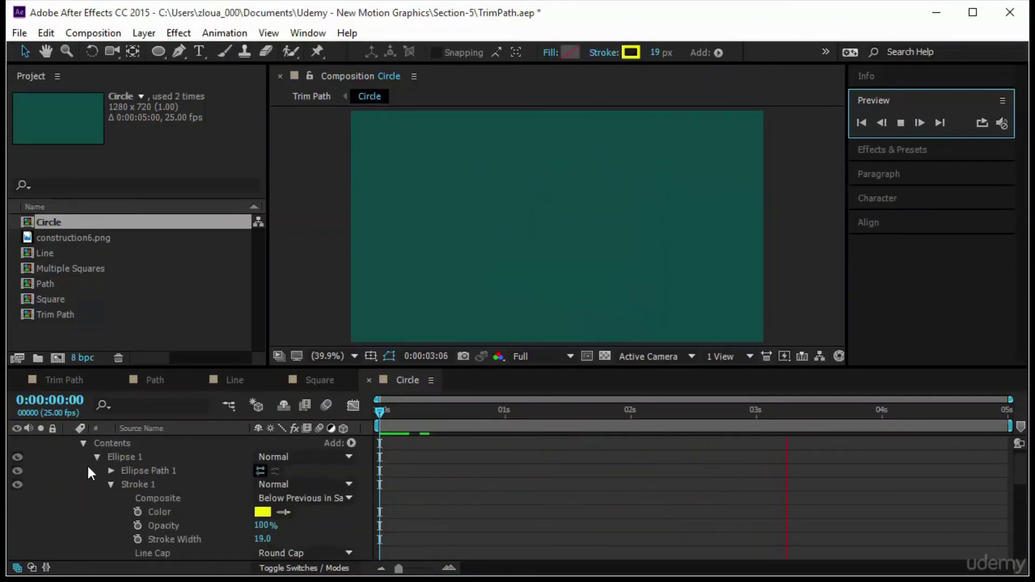
- Collapse Shape Layer 2 and apply Easy Ease to all of Shape Layer 1's Start and End keyframes
scroll(86, 464, up, 1)
click(69, 442)
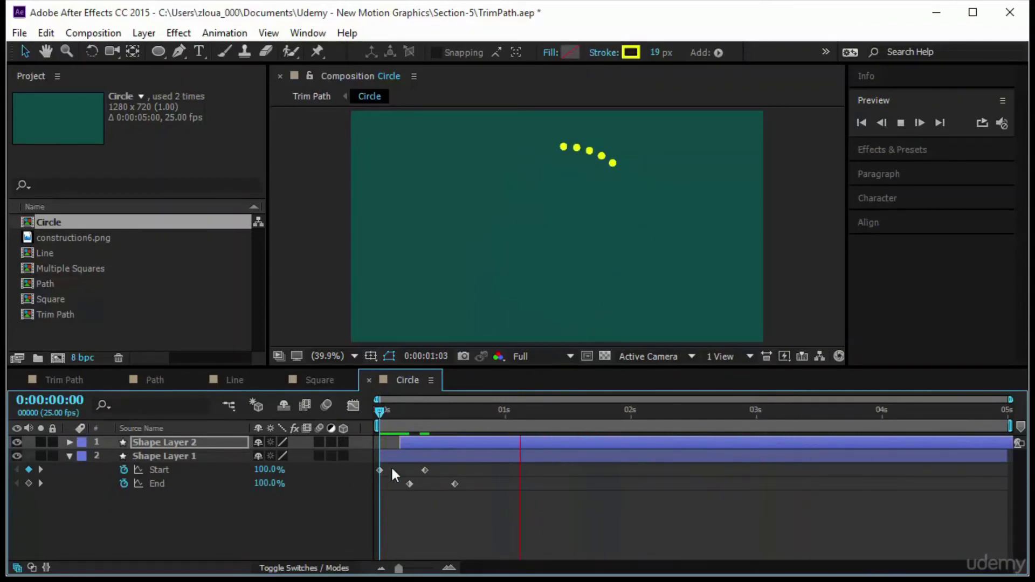
drag(471, 496, 367, 466)
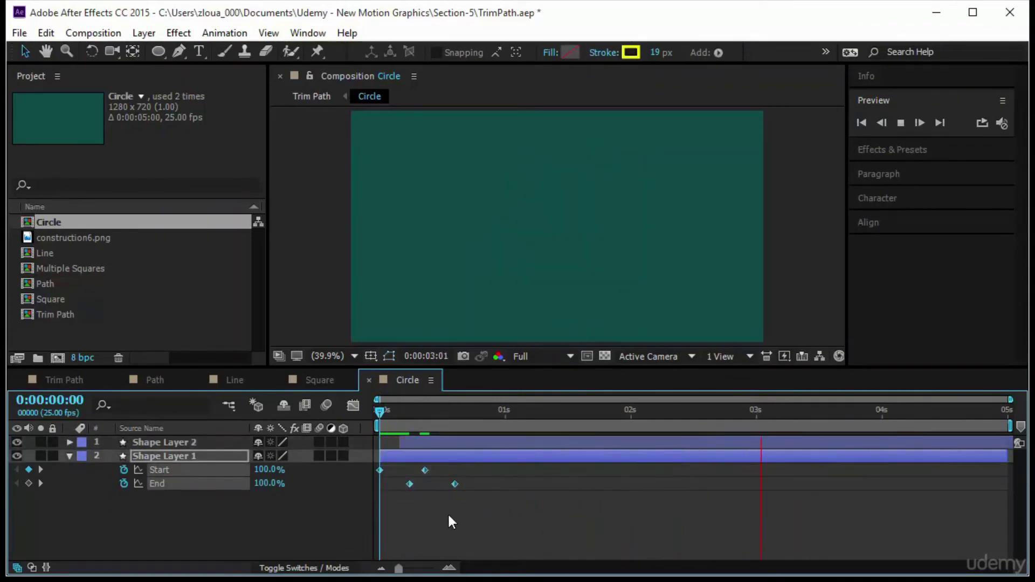
key(F9)
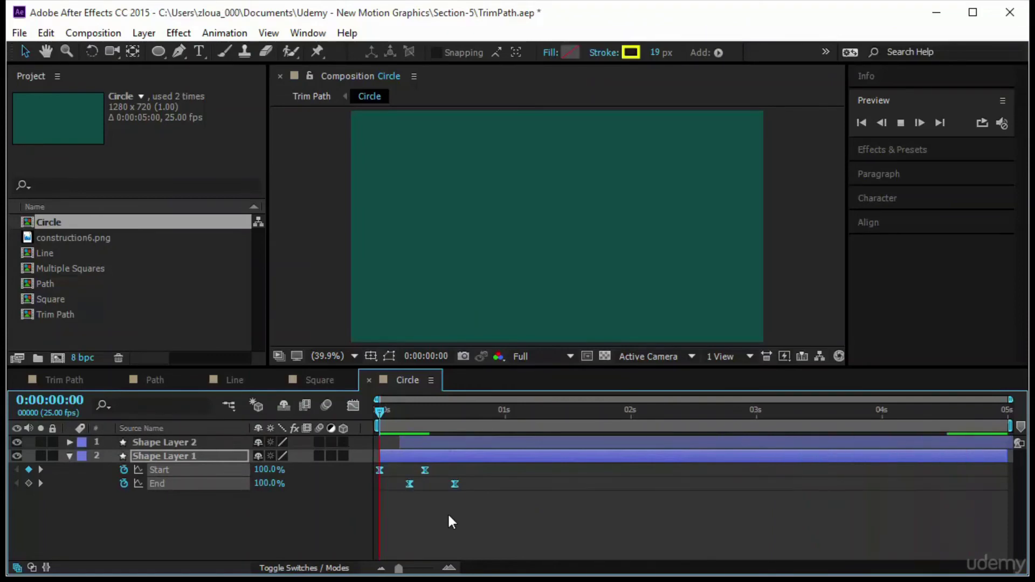
- Duplicate Shape Layer 2 with the time at frame 23 and set the duplicate's Scale to 142%
click(438, 444)
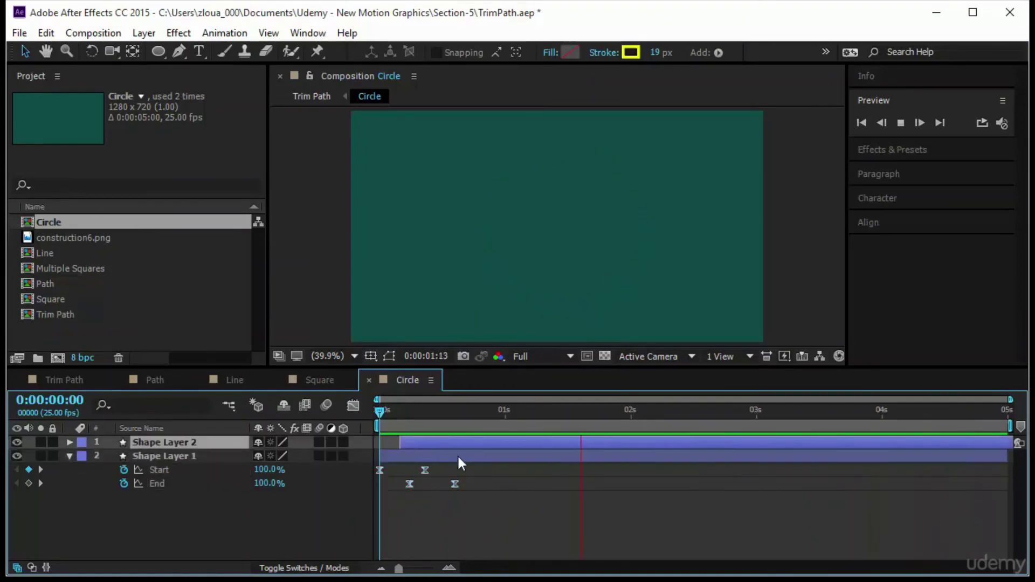
drag(380, 414, 383, 443)
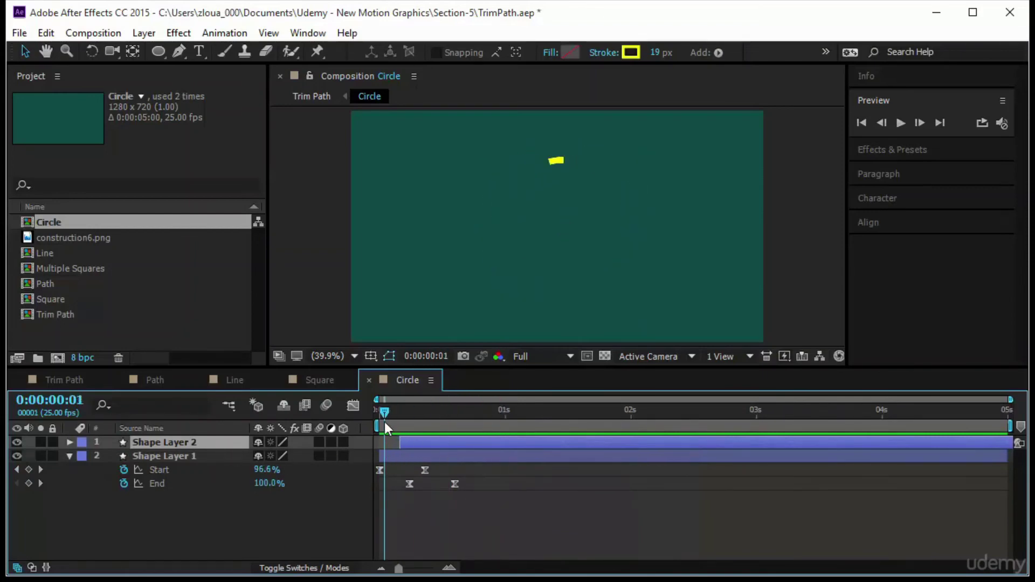
key(space)
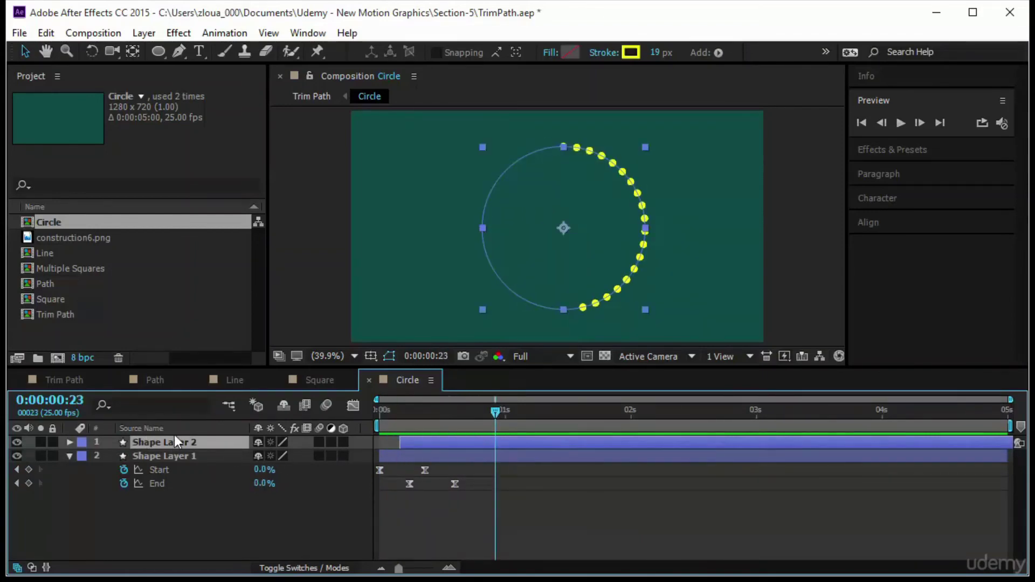
key(ctrl+d)
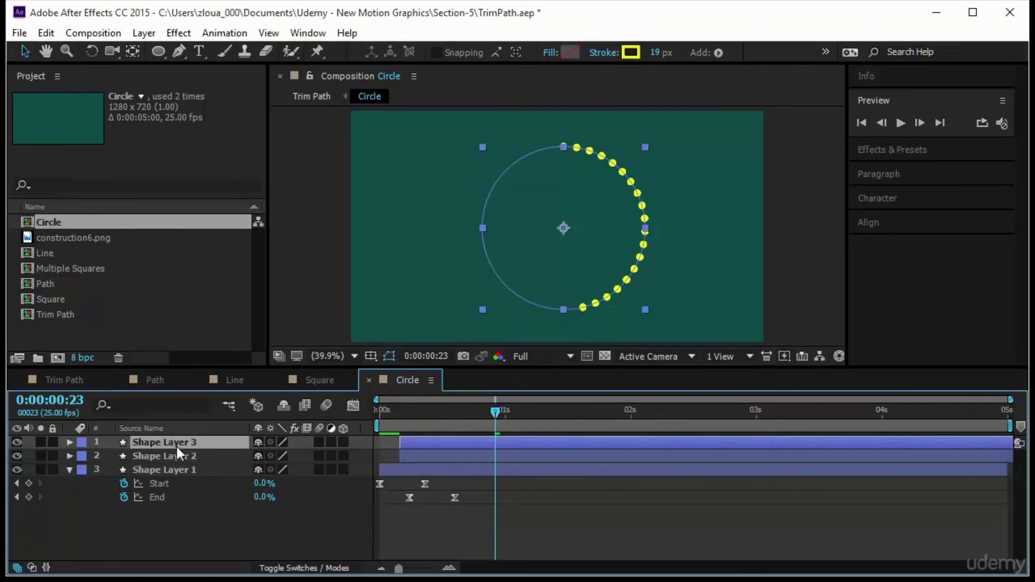
key(s)
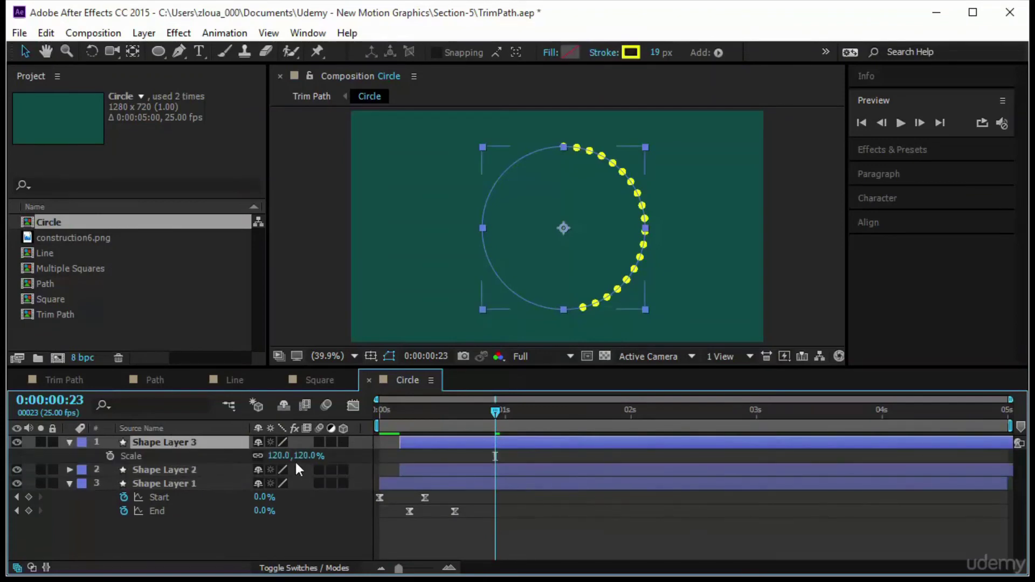
drag(308, 456, 325, 456)
key(Return)
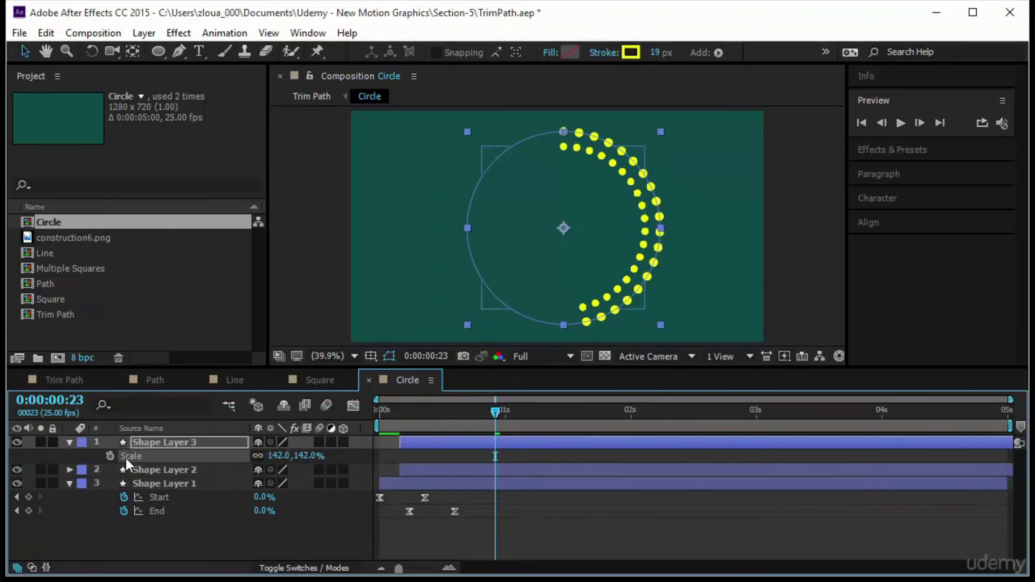
- Set the Gap in the Stroke 1 dashes of Shape Layer 3 to 84 and return to the first frame
click(64, 442)
click(70, 442)
click(70, 442)
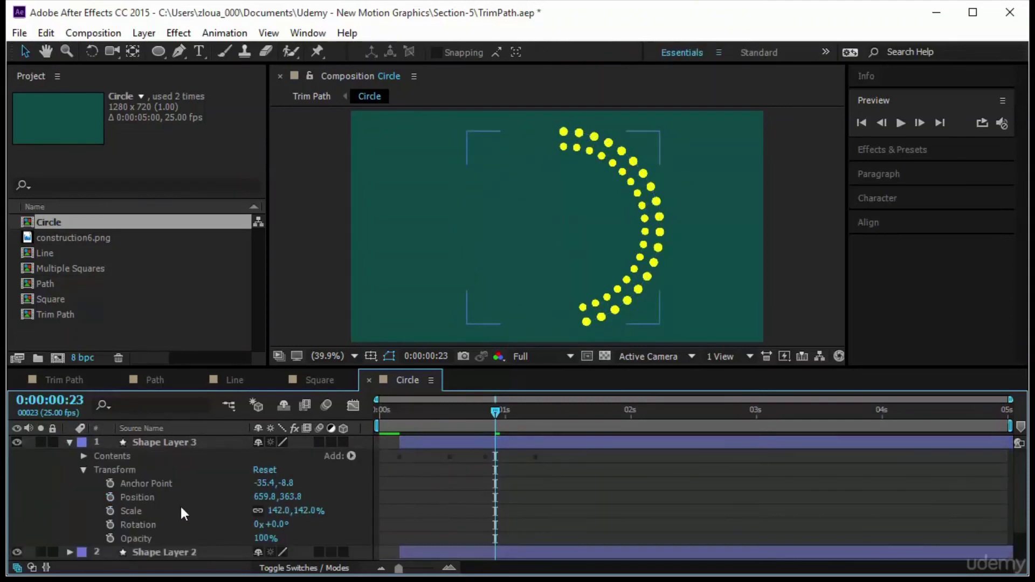
click(83, 456)
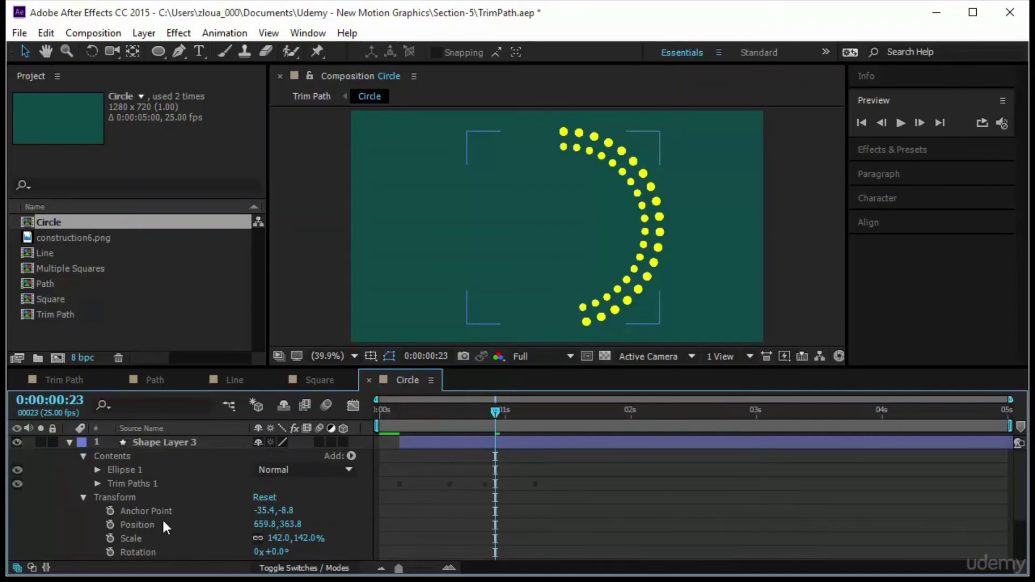
click(97, 469)
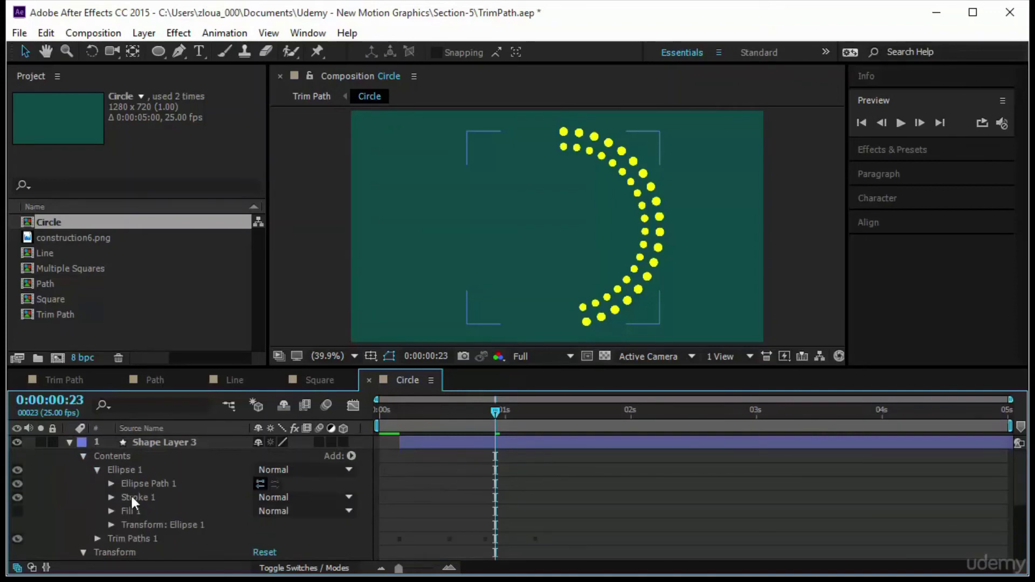
click(111, 496)
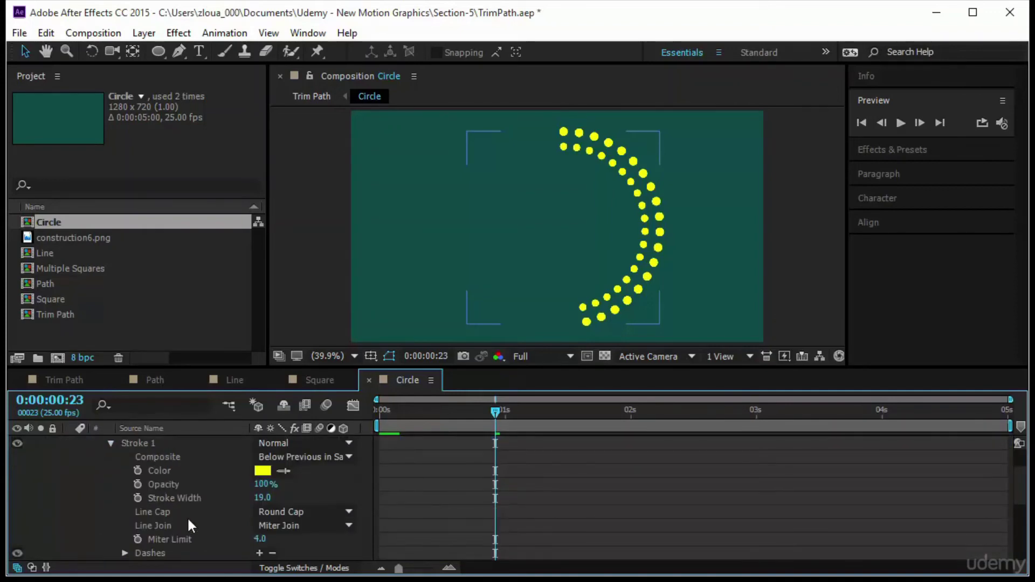
scroll(187, 516, down, 3)
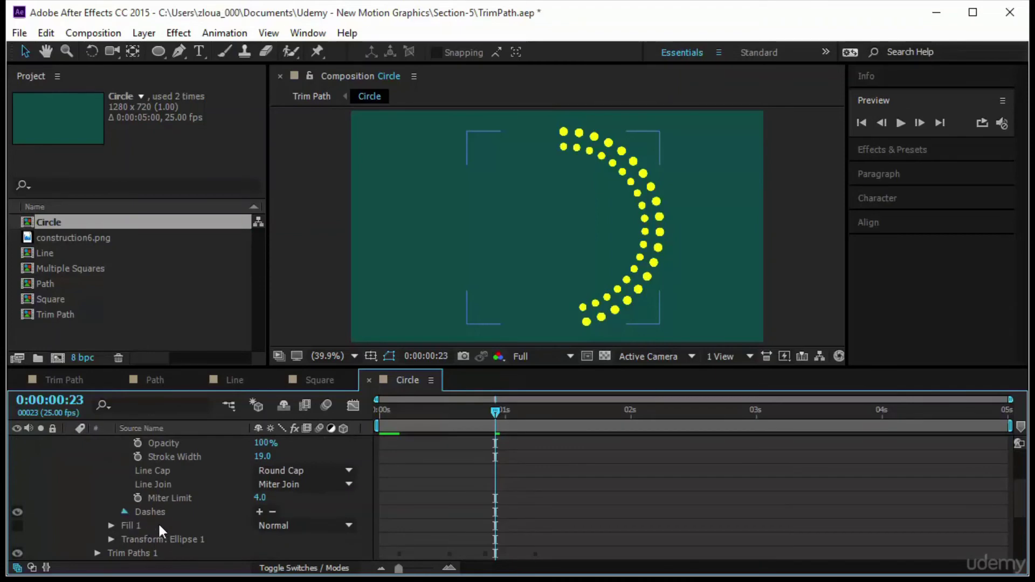
click(126, 512)
drag(267, 542, 297, 537)
drag(496, 412, 264, 425)
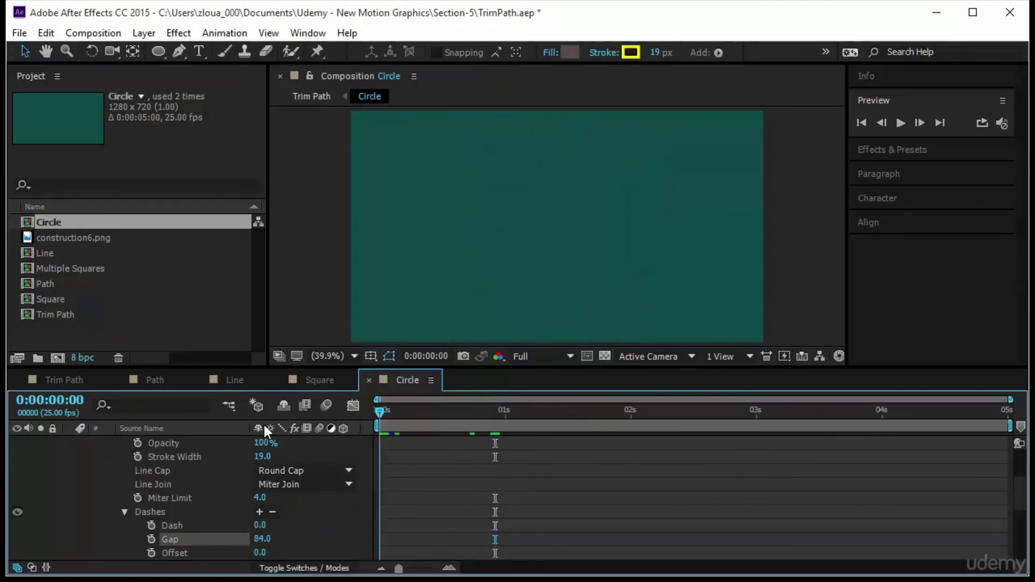
- Collapse Shape Layer 3, delay it by about 4 frames relative to Shape Layer 2, and preview the animation
scroll(347, 473, up, 3)
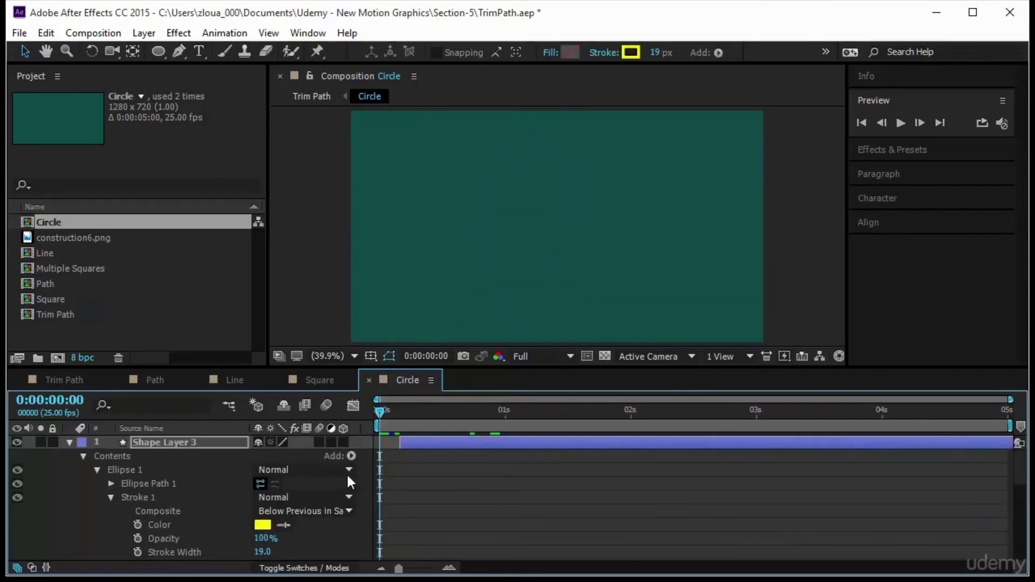
click(69, 442)
drag(426, 442, 445, 441)
click(901, 122)
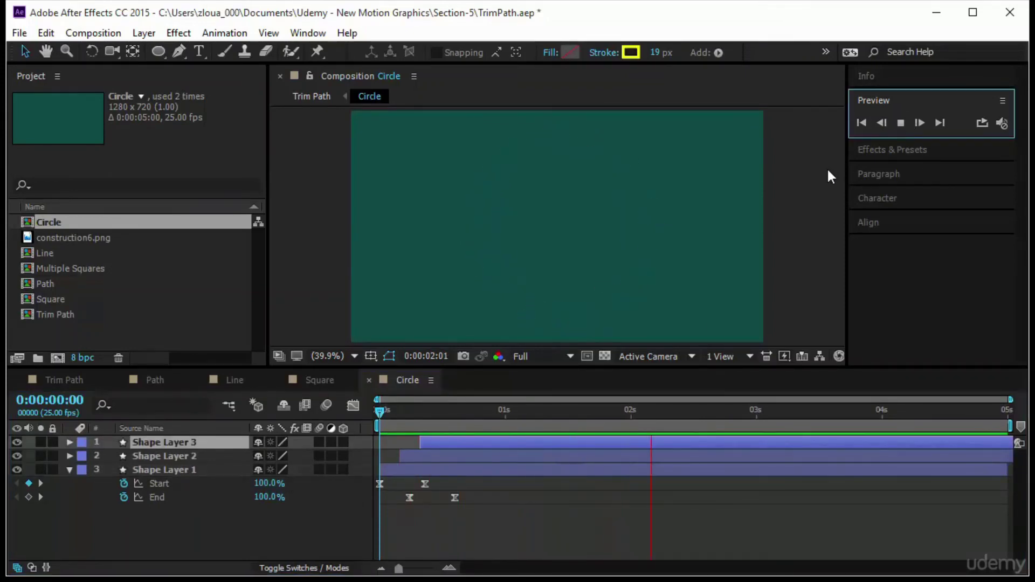
- Open the Multiple Squares composition from the Trim Path composition and preview its animation from the start
click(231, 333)
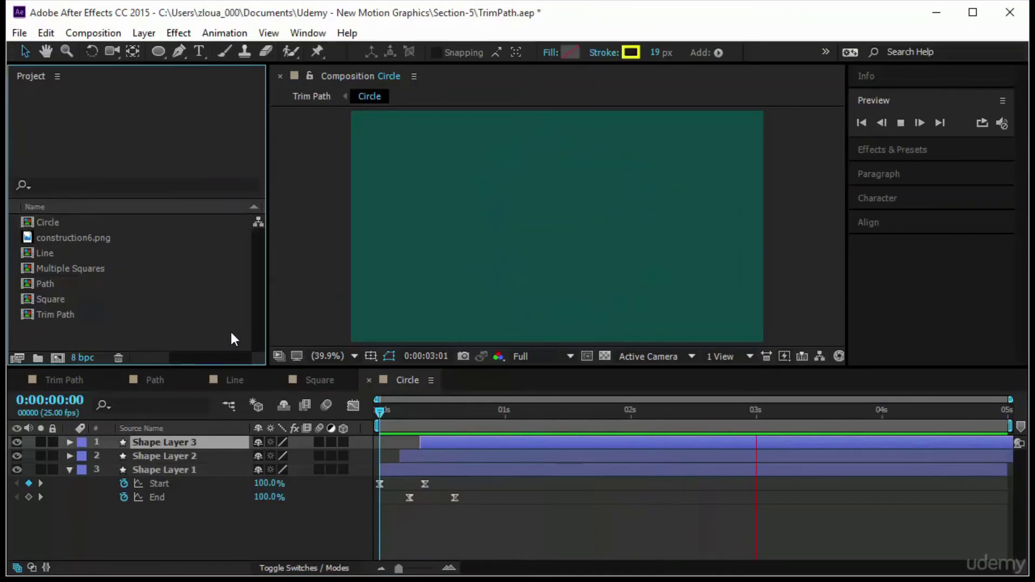
click(322, 380)
click(64, 382)
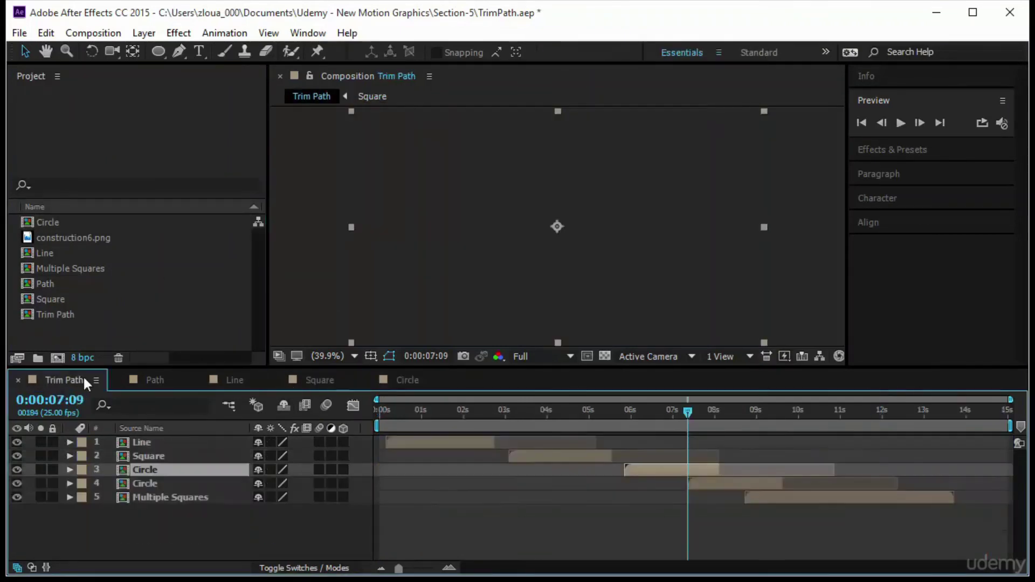
double_click(885, 497)
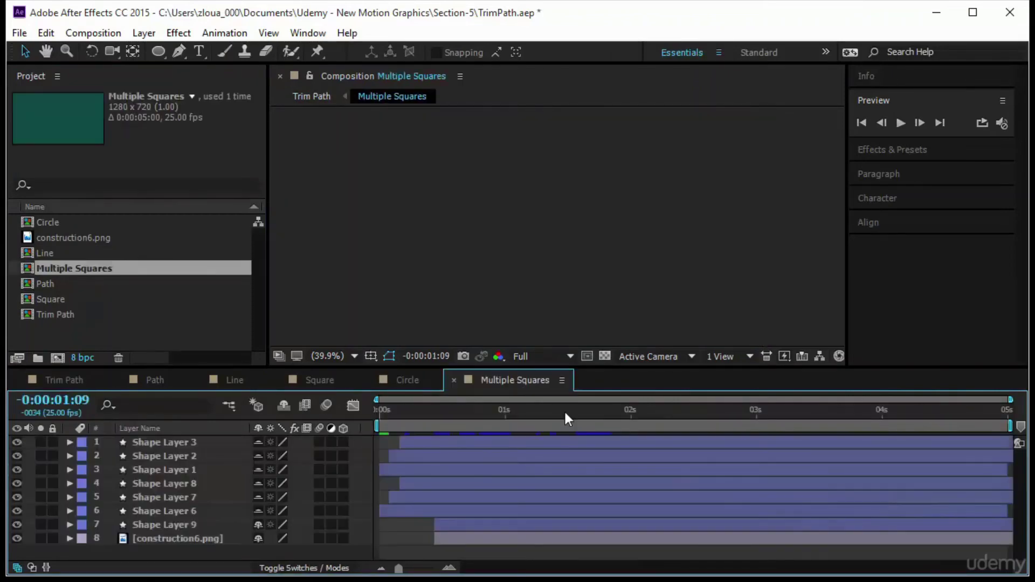
click(380, 406)
key(space)
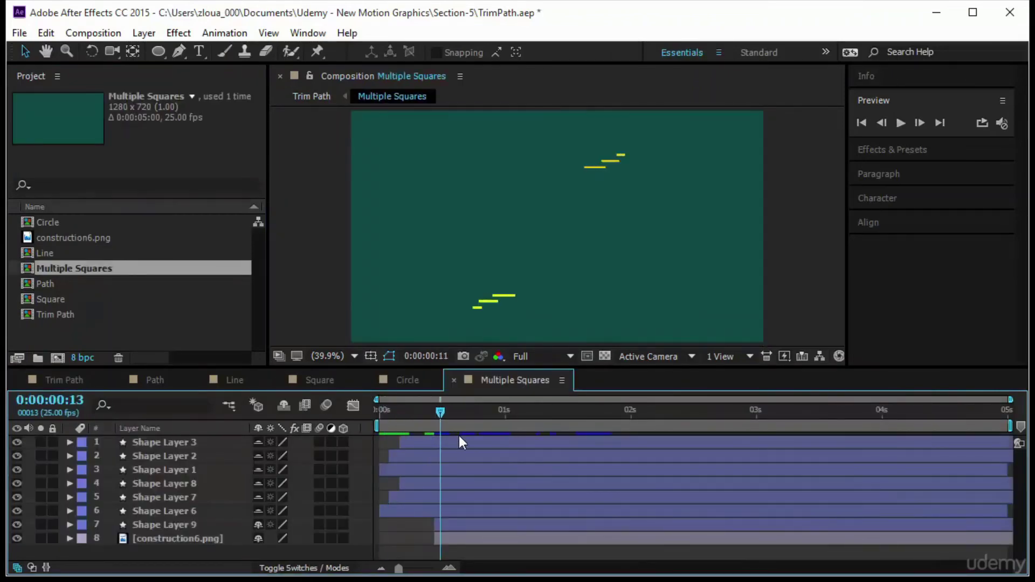
key(space)
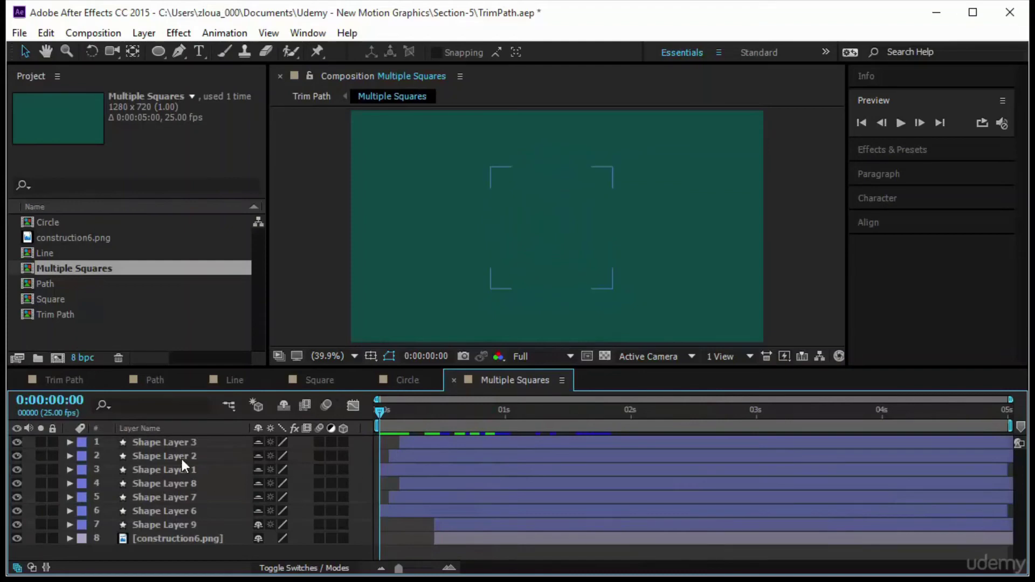
- Examine the Scale values of Shape Layers 1 to 3 and 6 to 8 in Multiple Squares and preview the composition
click(421, 469)
shift+click(445, 446)
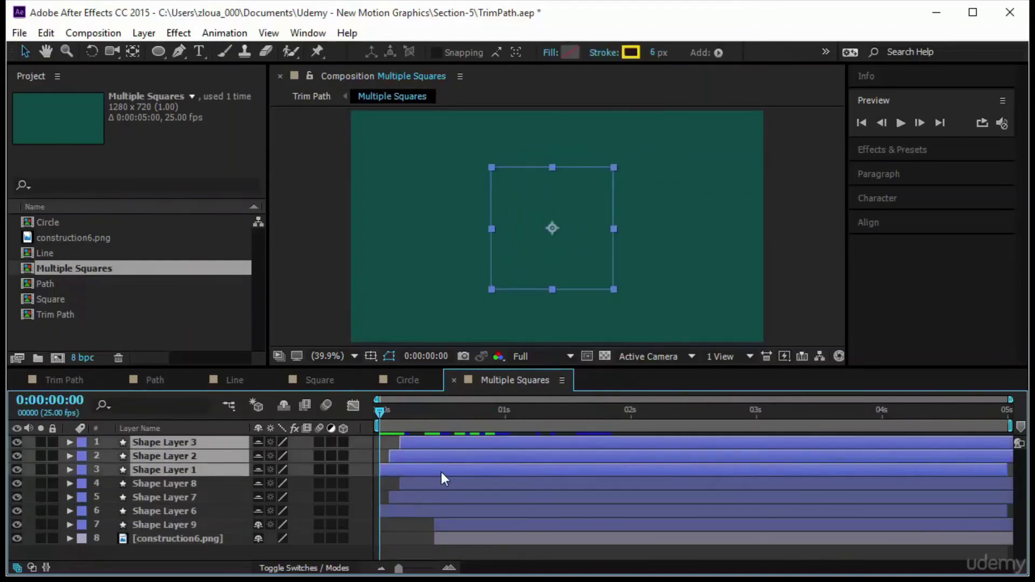
click(435, 510)
shift+click(422, 483)
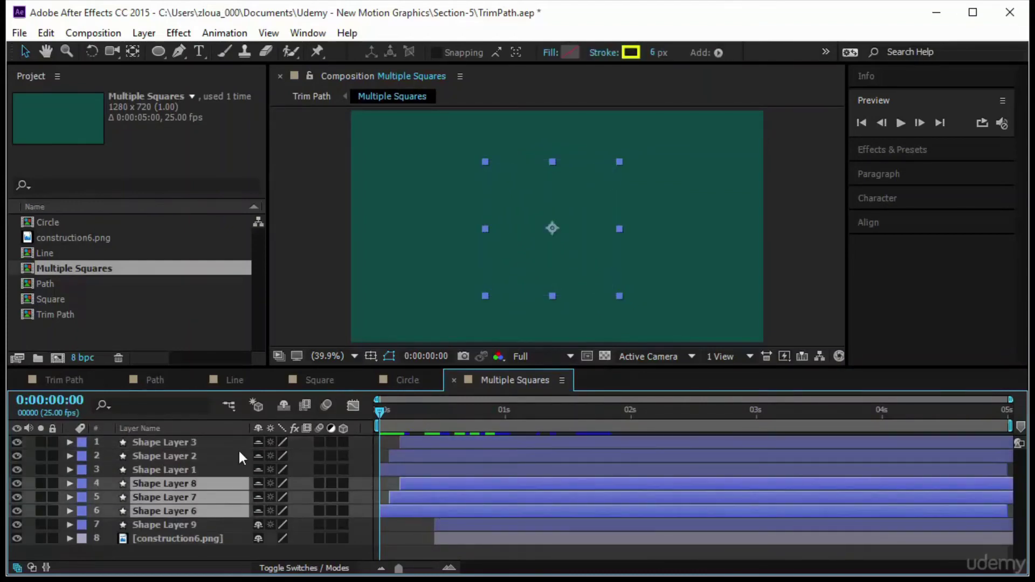
shift+click(206, 441)
key(s)
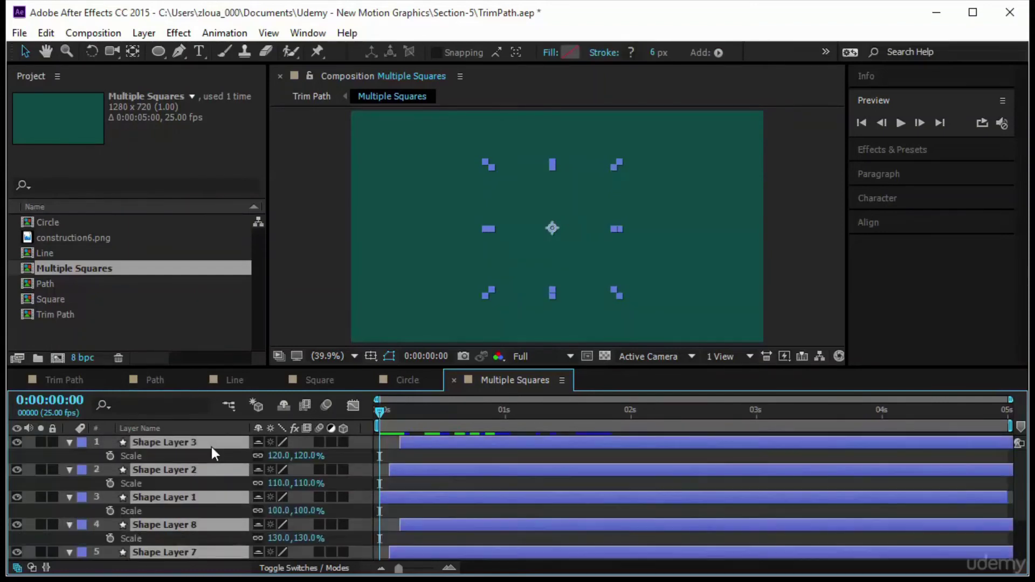
scroll(319, 486, down, 3)
scroll(318, 483, up, 3)
scroll(318, 485, down, 3)
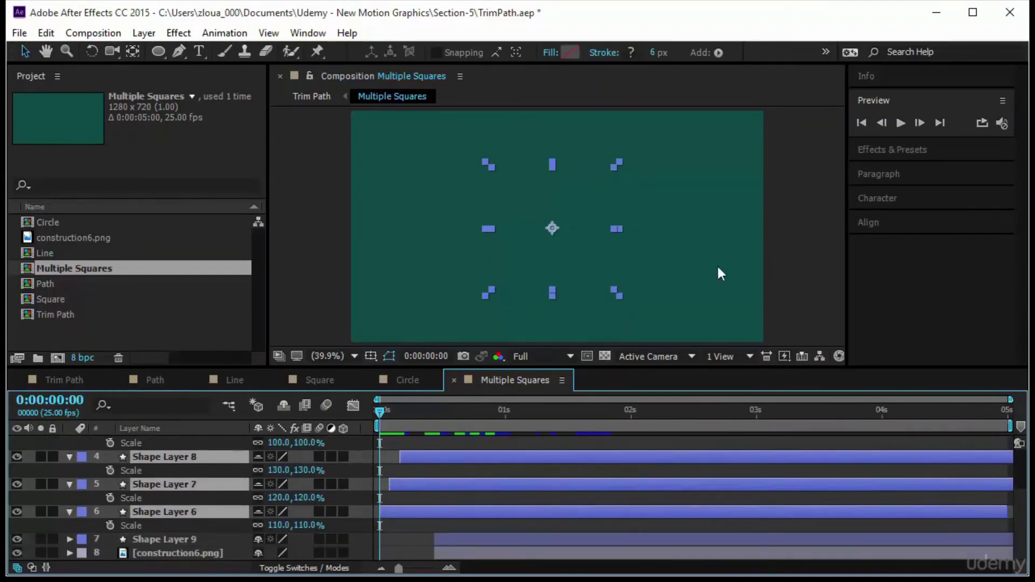
click(899, 124)
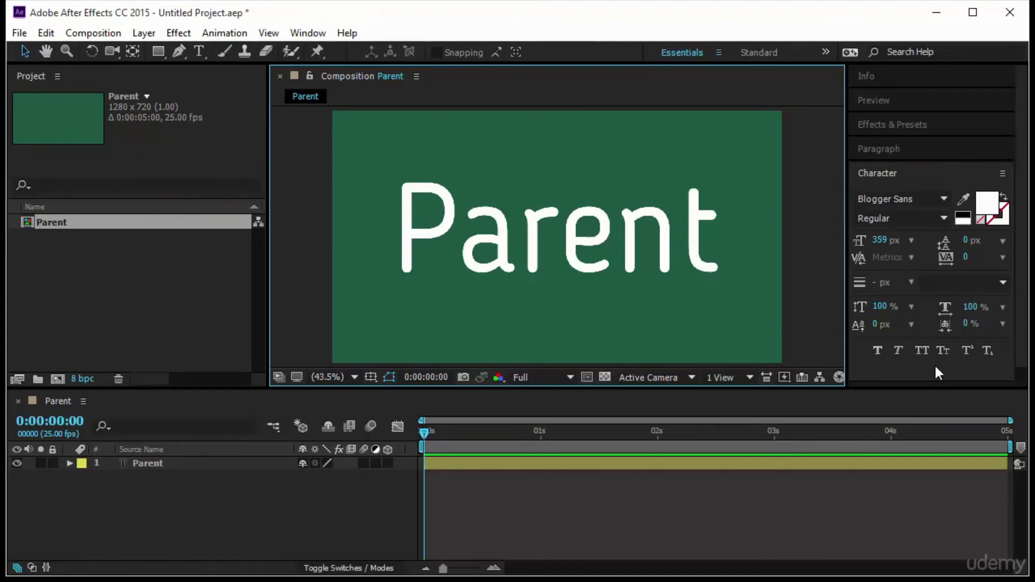
- Delete the Parent text layer from the Parent composition and import Car.png into the project
click(585, 256)
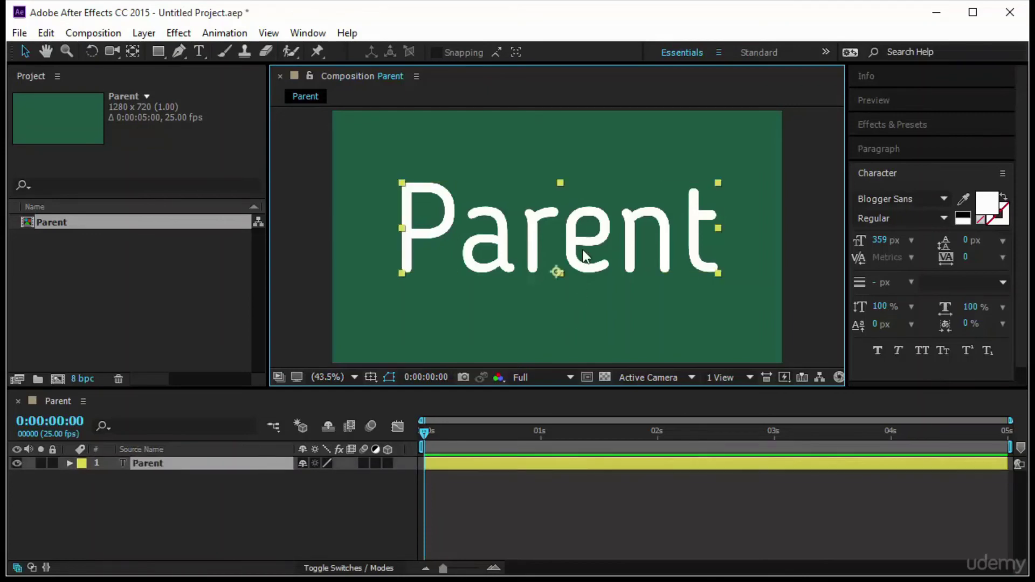
key(Delete)
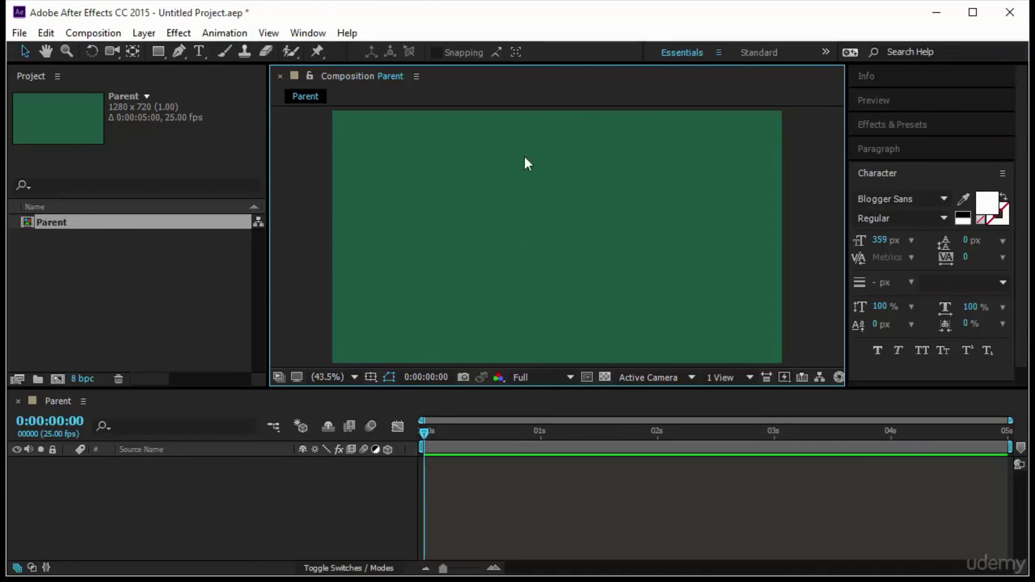
right_click(149, 277)
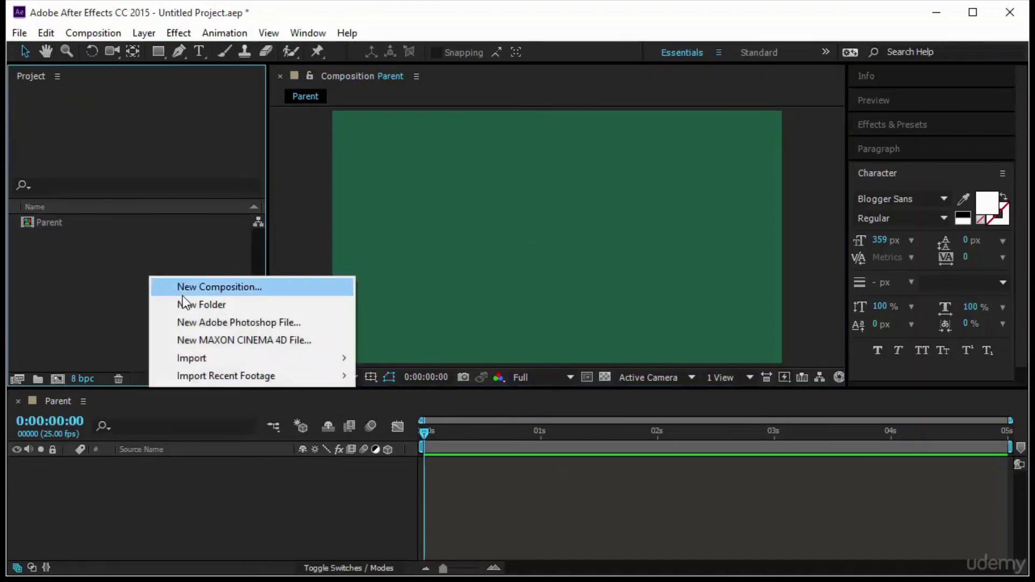
mouse_move(218, 364)
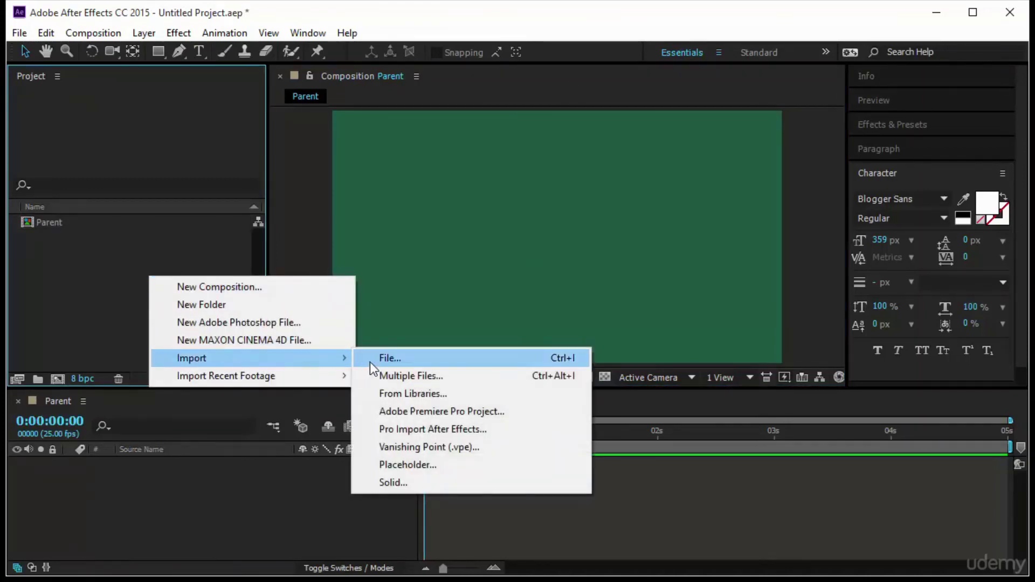
click(370, 358)
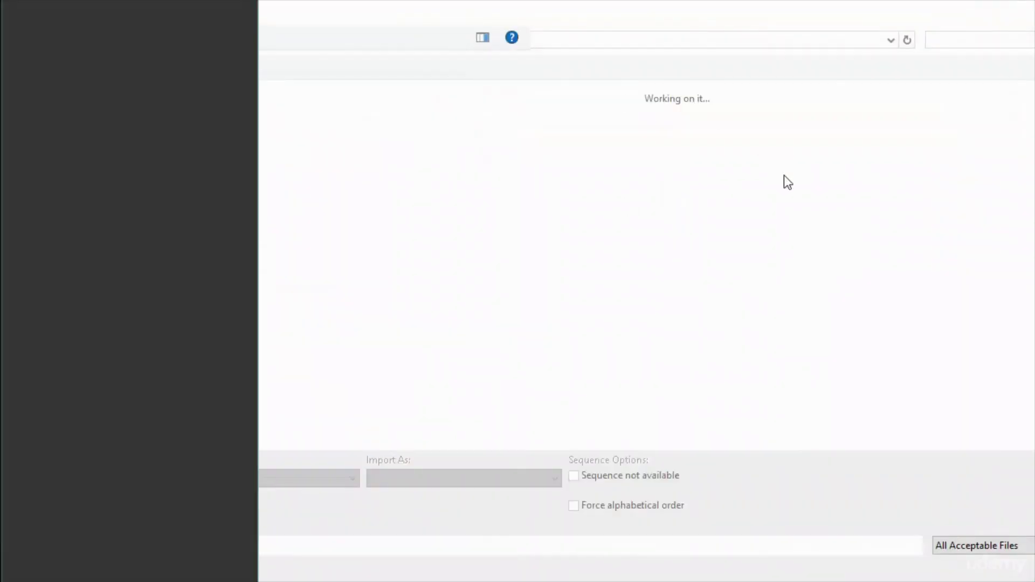
click(760, 136)
click(956, 570)
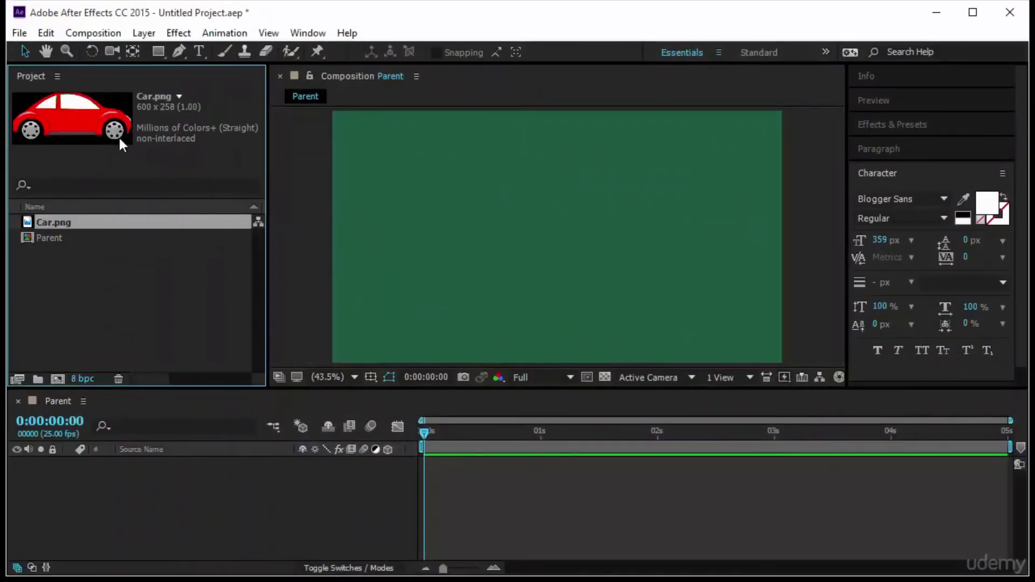
- Place Car.png left of centre in the Parent composition and set its Scale to 36%
drag(118, 141, 451, 240)
key(s)
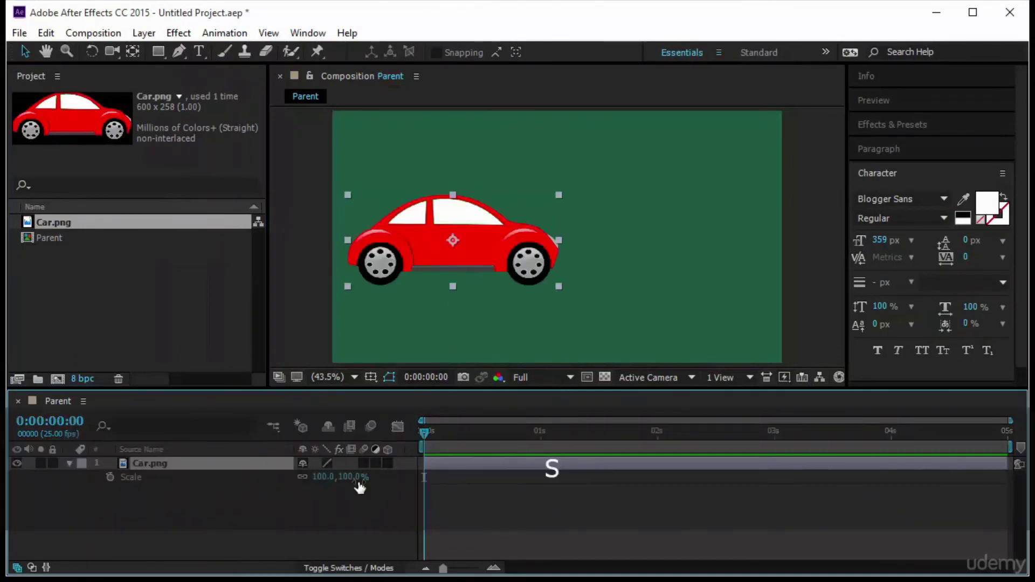
drag(360, 487, 326, 487)
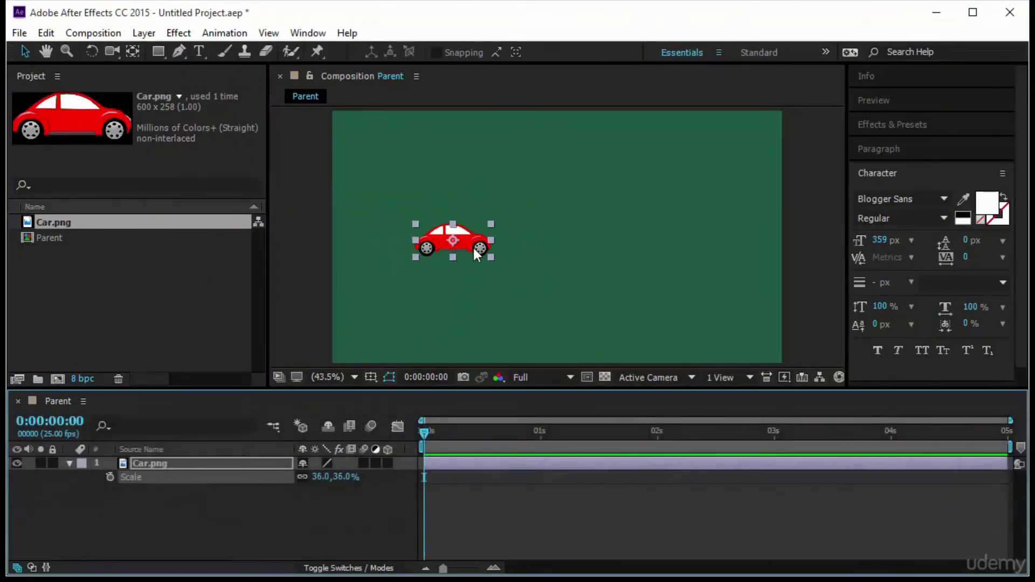
- Move the car to the lower-left corner of the Parent composition and set its first Position keyframe at 0 seconds
drag(466, 249, 398, 319)
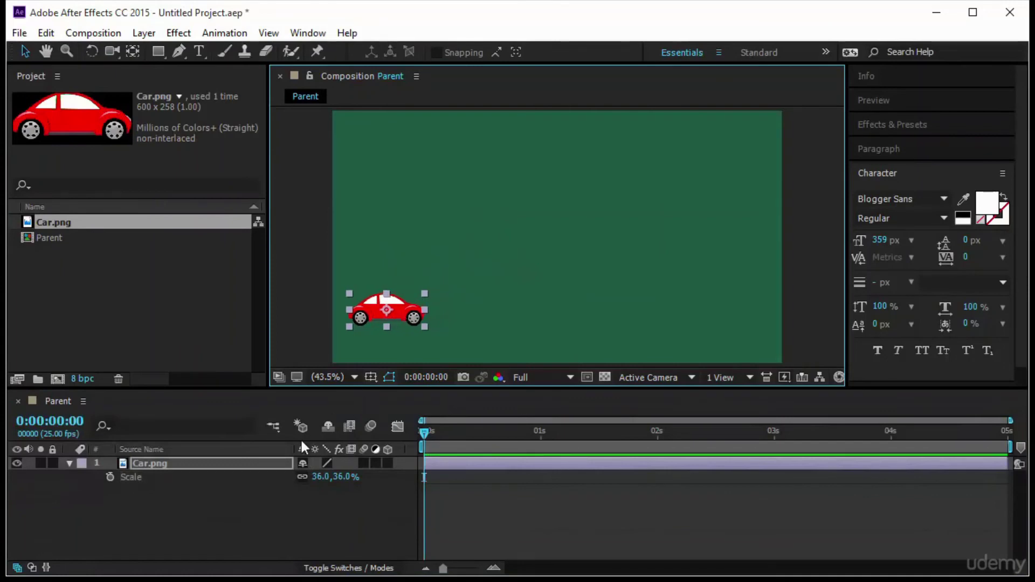
click(236, 503)
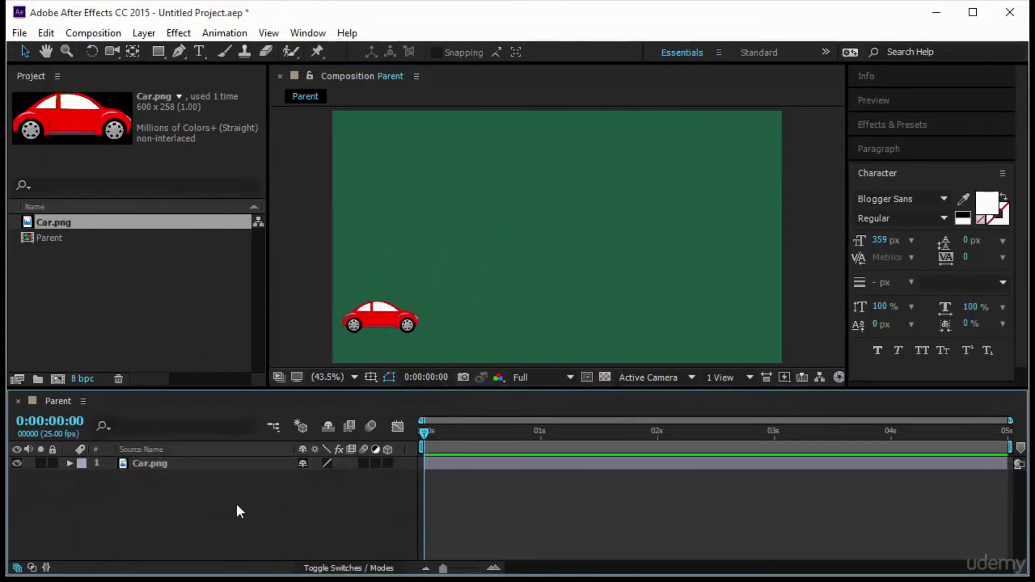
click(205, 463)
key(p)
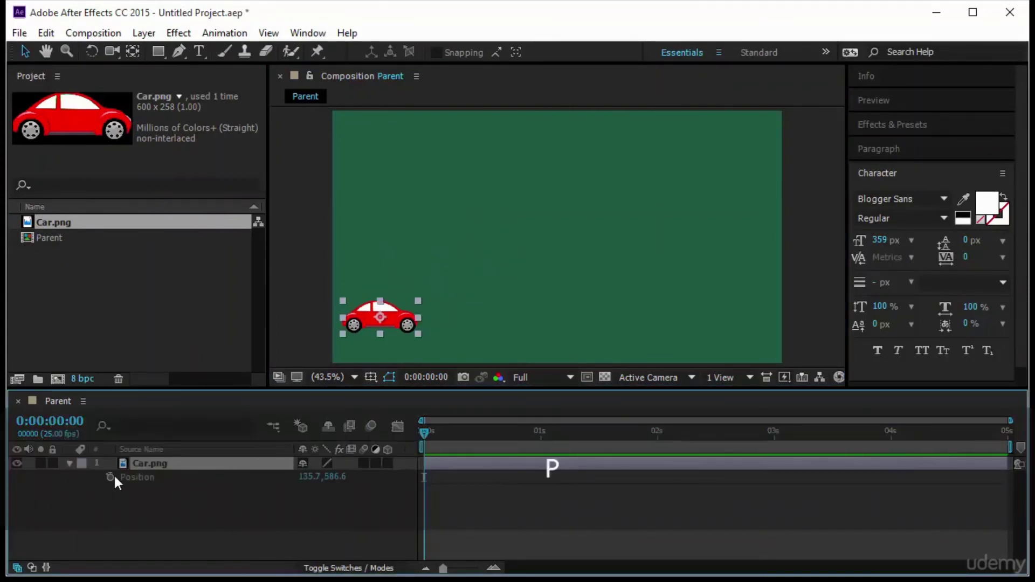
click(110, 476)
- Keyframe the car's Position along a zigzag path: about (460, 193) at 1 s, (722, 568) at 2 s and (1084, 189) at 3 s
drag(422, 432, 536, 450)
drag(398, 321, 510, 183)
drag(540, 432, 657, 434)
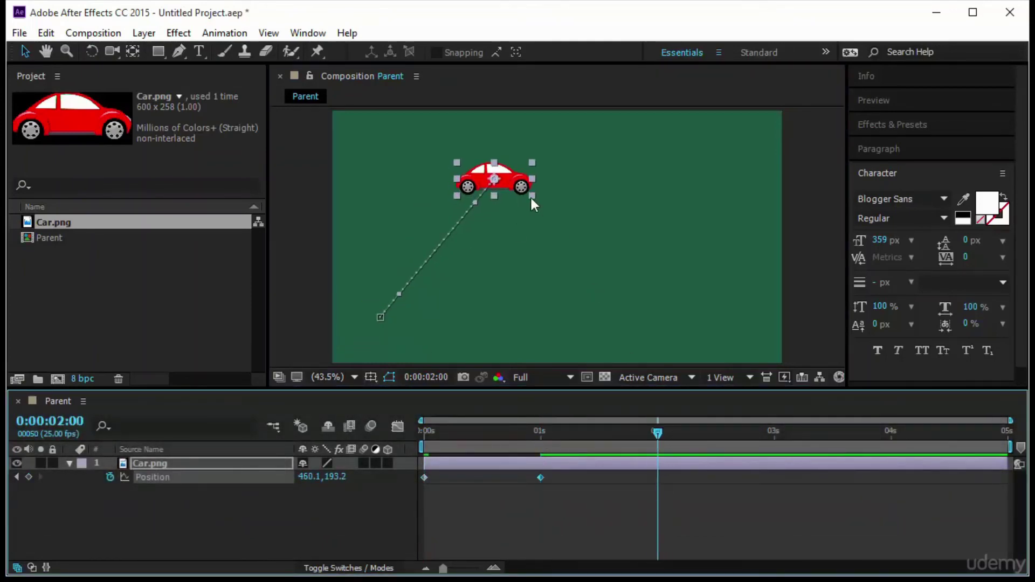
drag(515, 184, 608, 316)
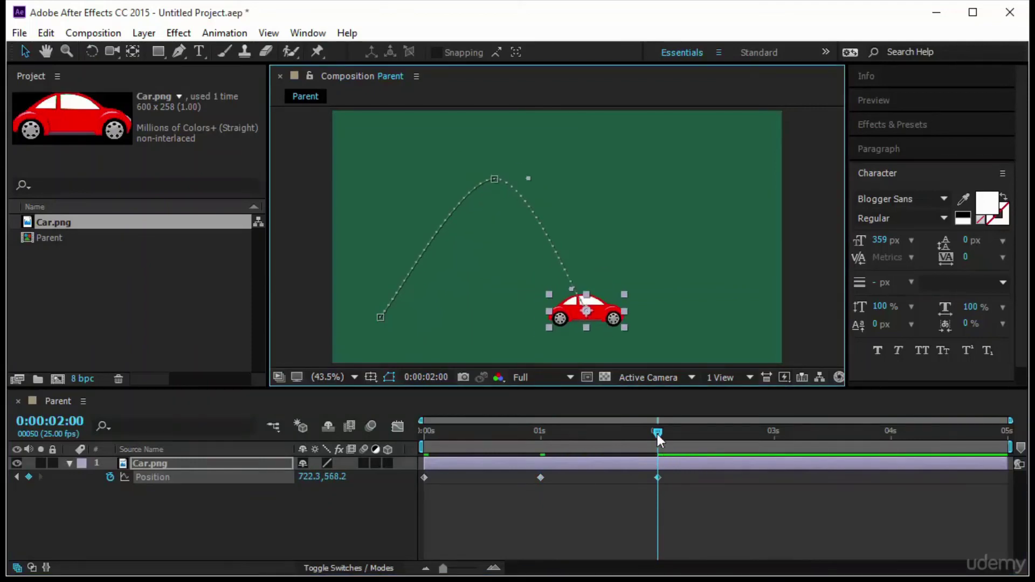
drag(657, 439, 773, 446)
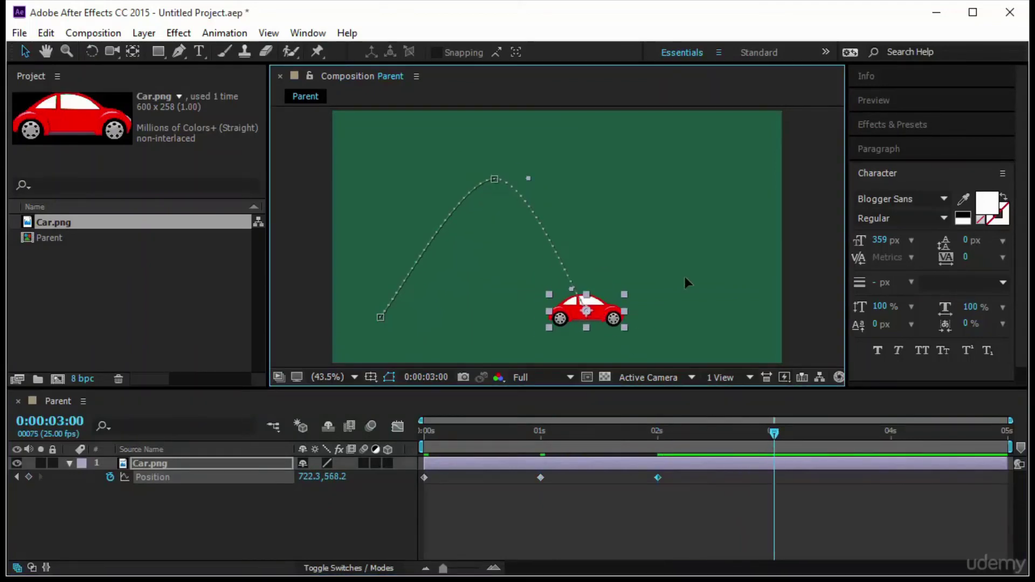
drag(612, 317, 732, 184)
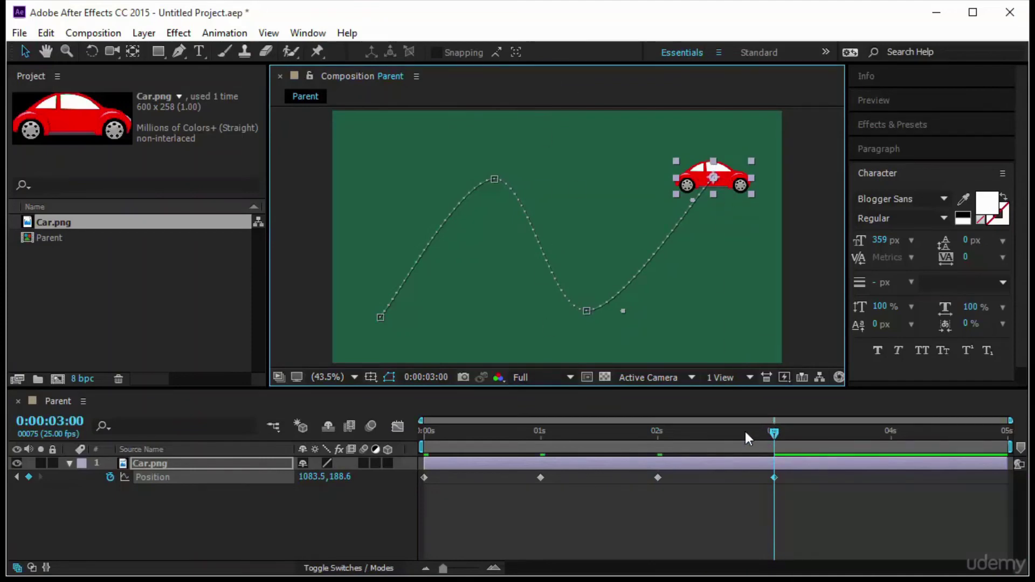
- Preview the car's movement from the start of the Parent composition and return to the first frame
key(Home)
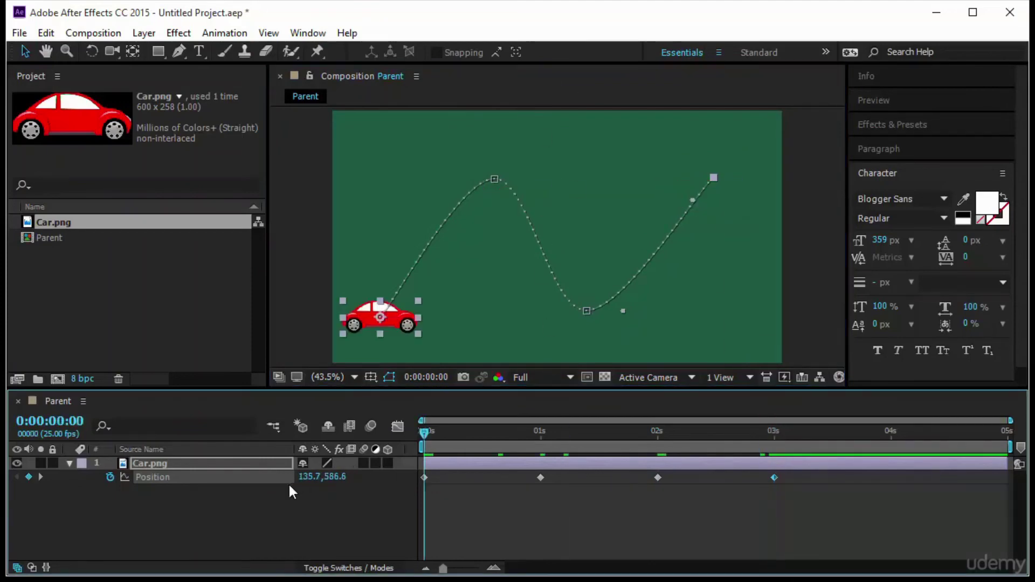
click(889, 101)
key(space)
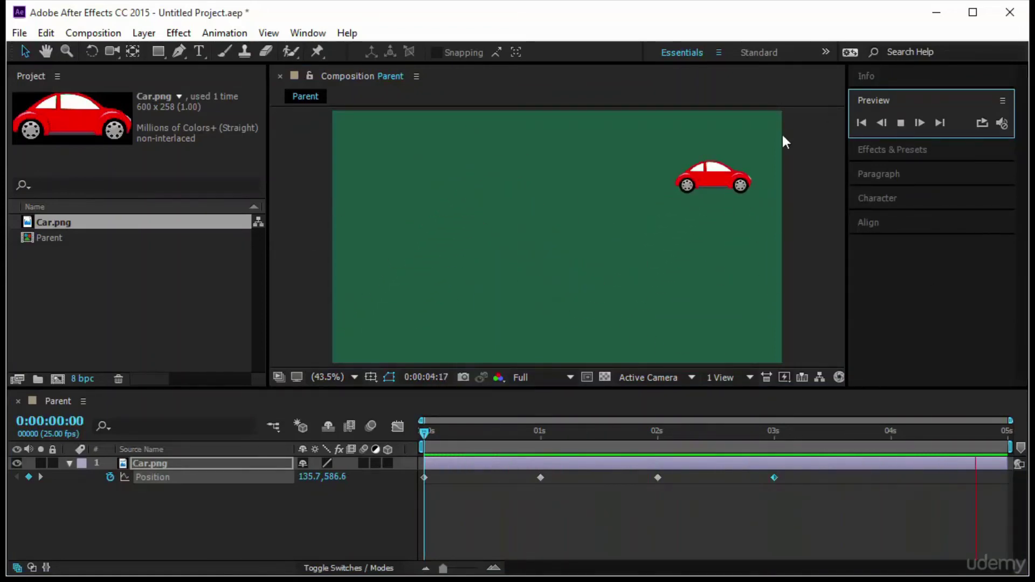
click(424, 429)
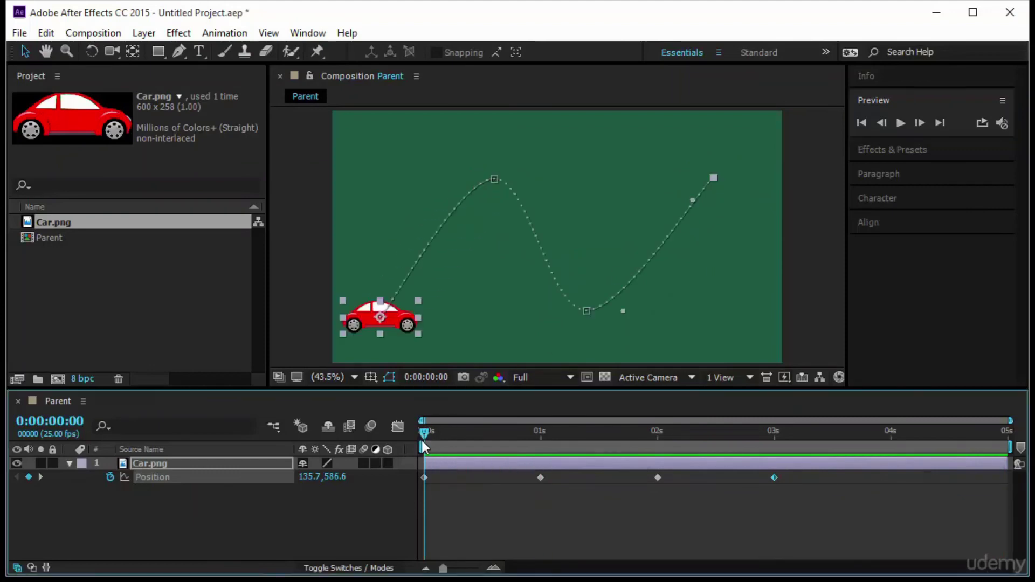
click(460, 502)
click(371, 309)
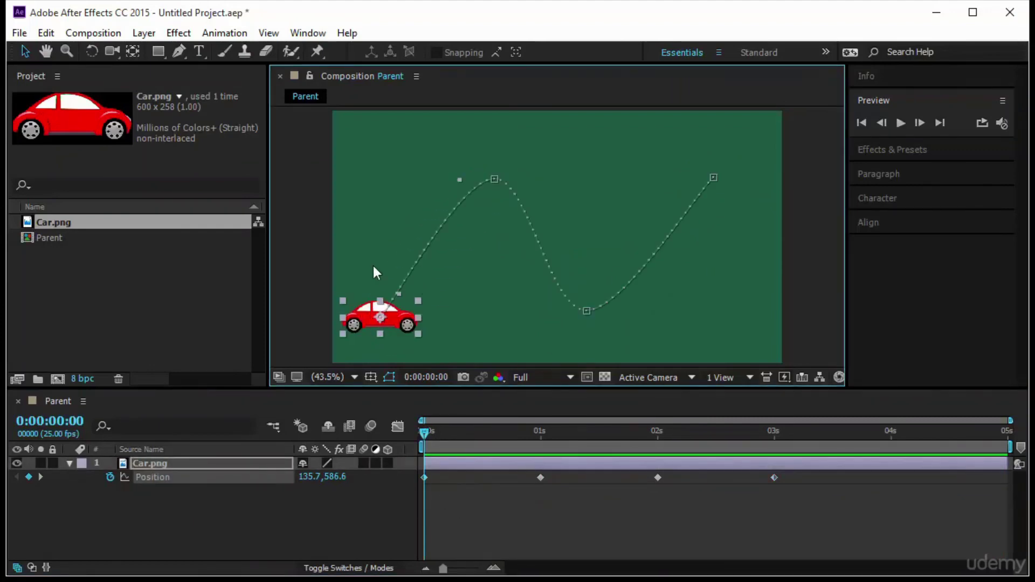
- Draw a circle with the Ellipse tool as a new shape layer, centred on the car and large enough to surround it
drag(159, 50, 208, 83)
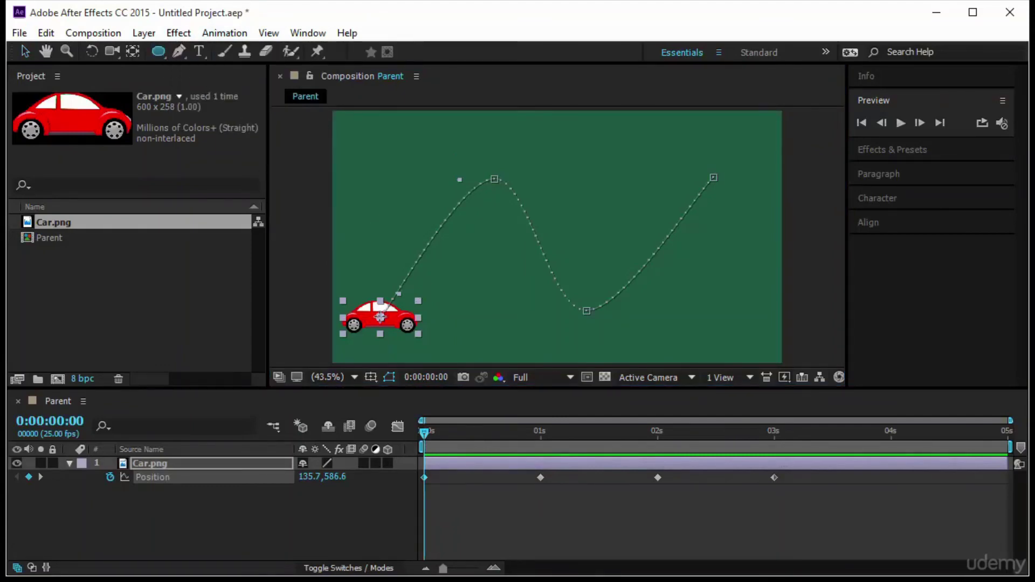
key(F2)
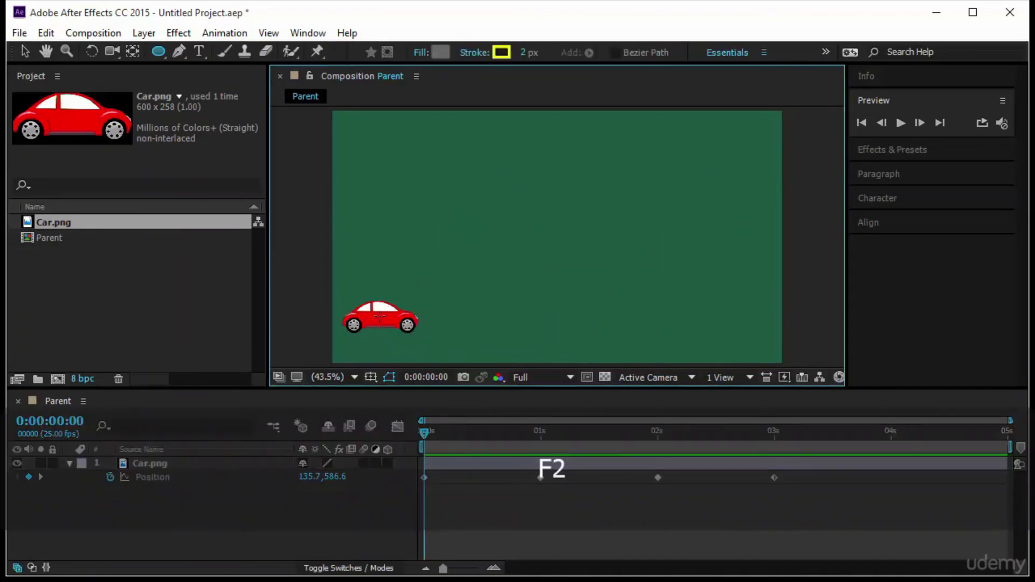
drag(379, 317, 426, 333)
- Send the shape layer beneath Car.png and rename it circle
click(223, 462)
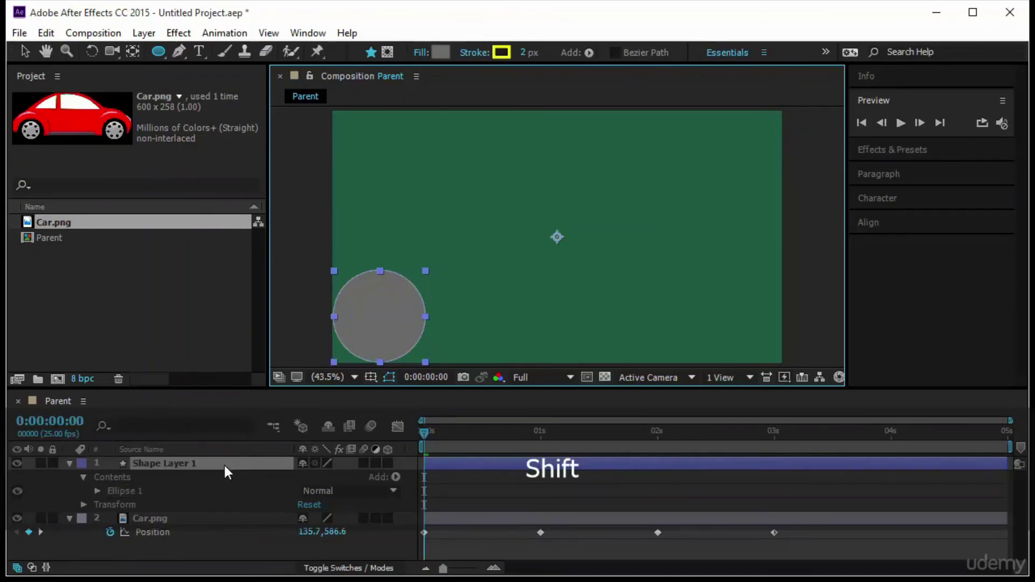
key(ctrl+shift+bracketleft)
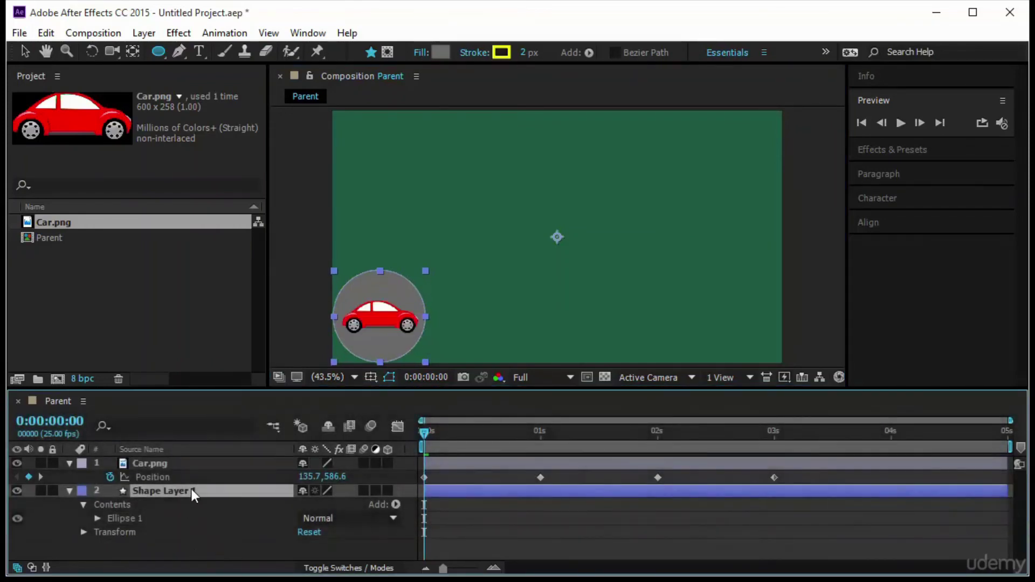
key(Return)
text(circle)
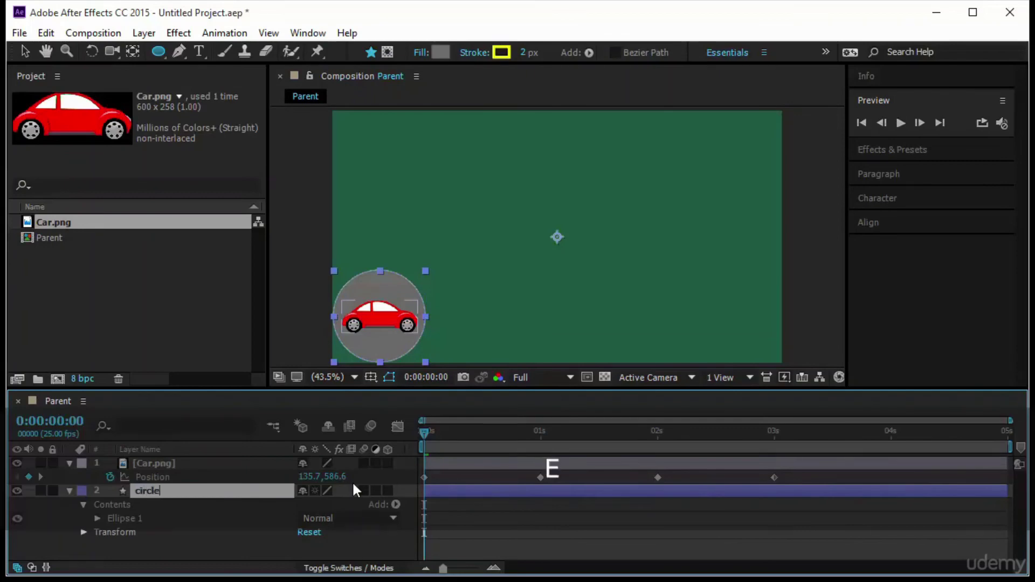
key(Return)
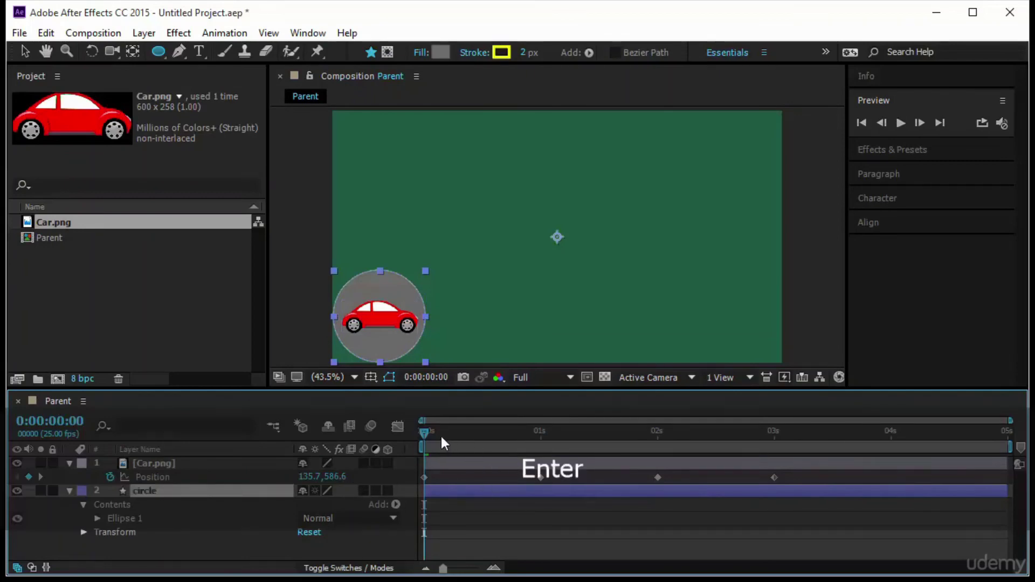
- Scrub through the animation and compare the Position properties of the Car.png and circle layers
drag(422, 433, 366, 545)
click(474, 537)
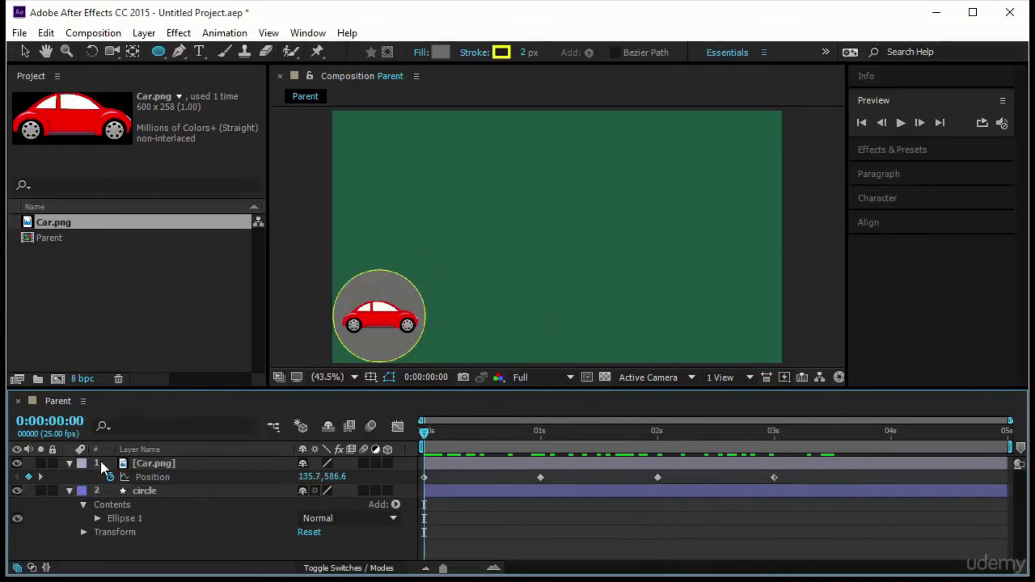
click(153, 476)
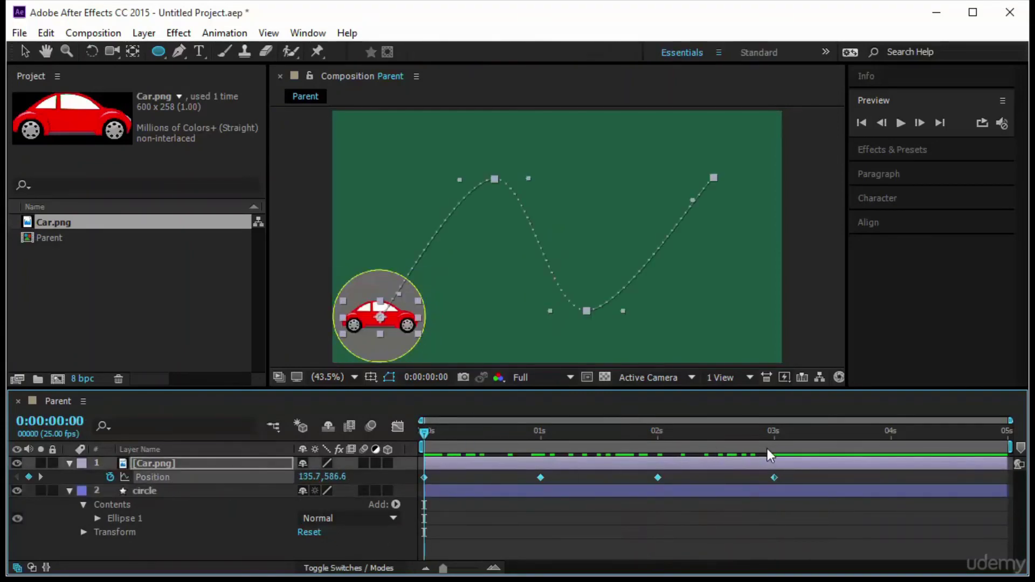
click(156, 491)
key(p)
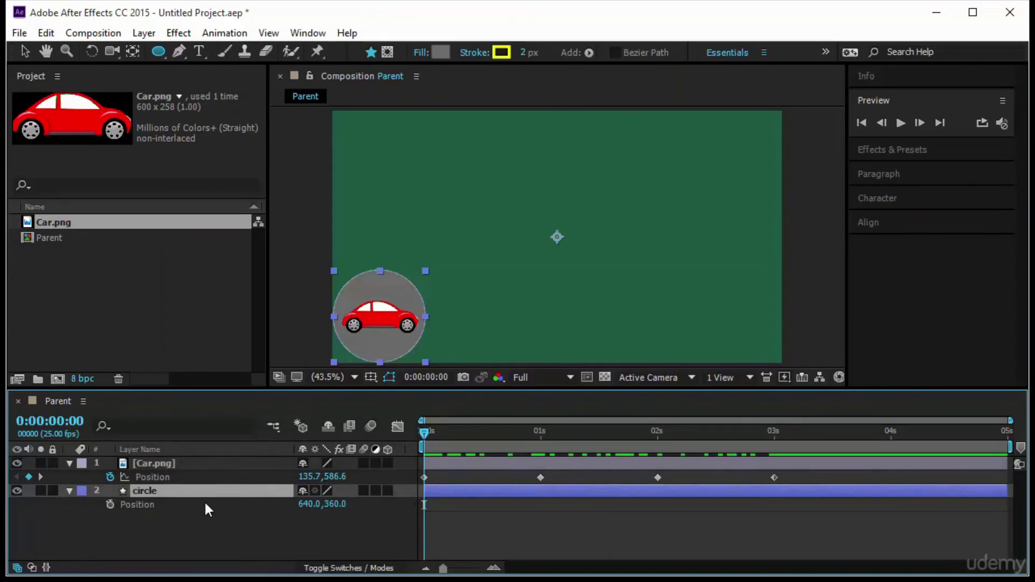
- Show the Parent column in the timeline and parent the circle layer to Car.png
right_click(261, 453)
mouse_move(304, 503)
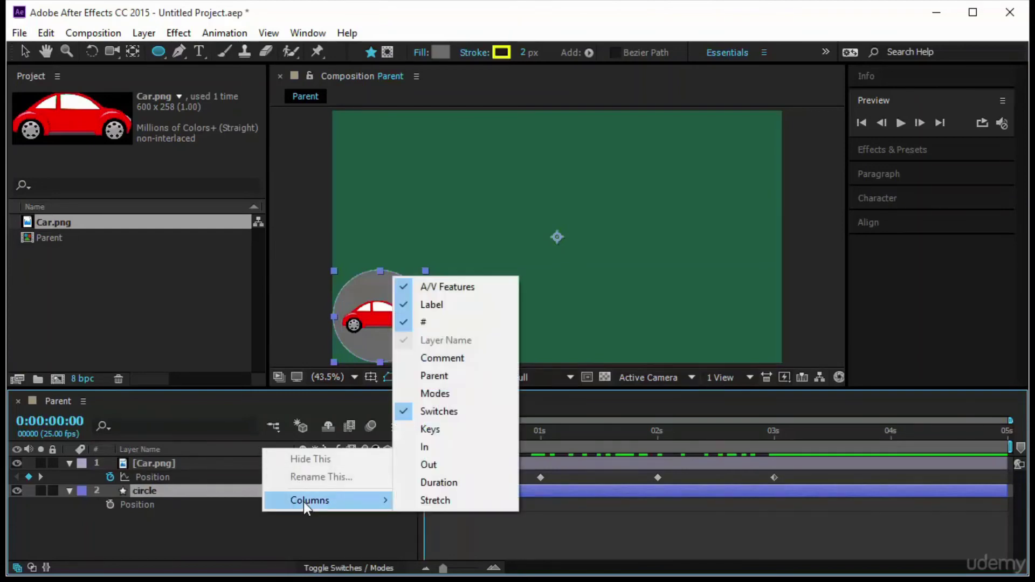
click(409, 379)
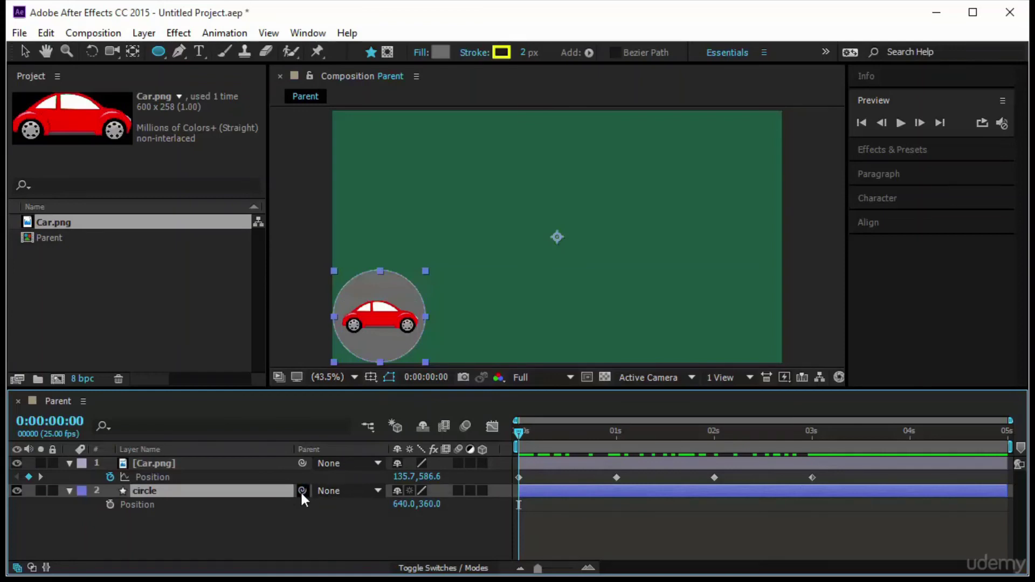
drag(301, 490, 206, 465)
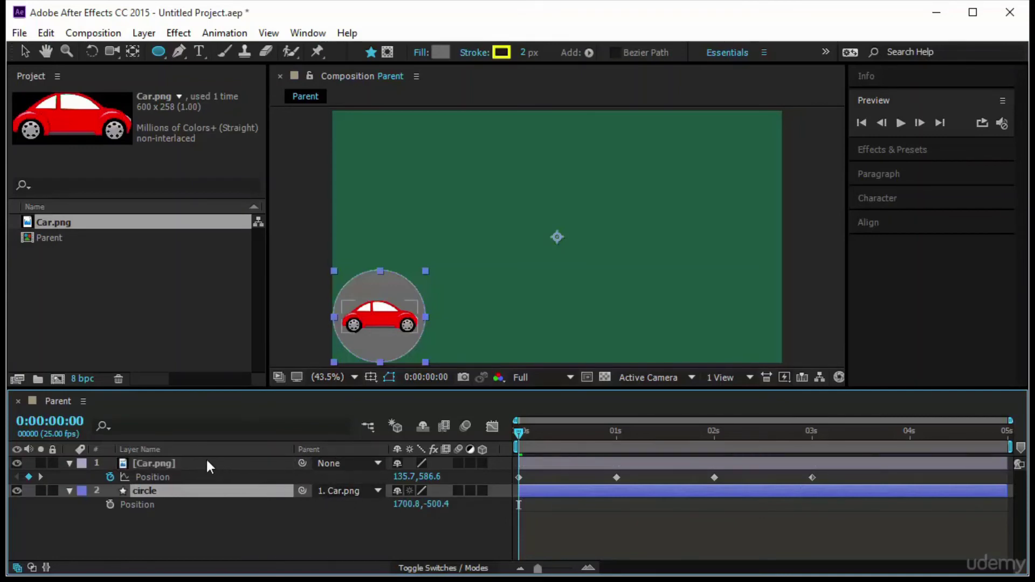
click(376, 490)
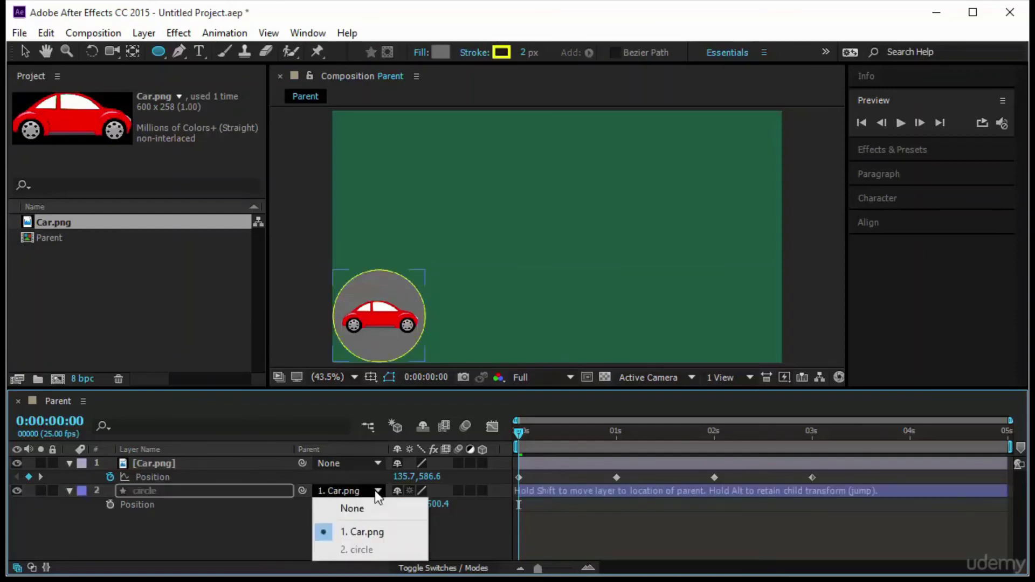
click(383, 532)
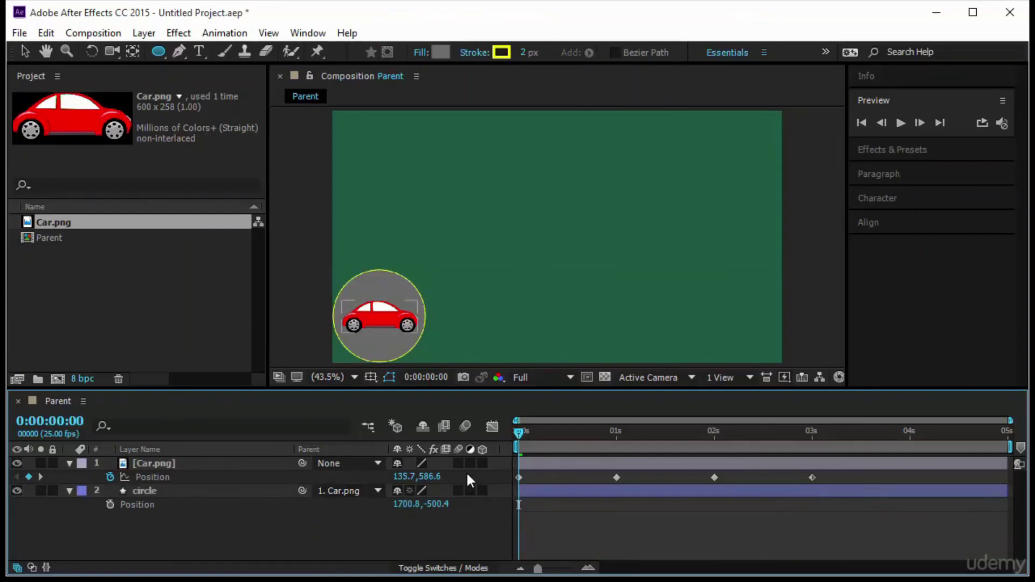
- Scrub and play the composition to check how the parented circle moves with the car
drag(542, 439, 434, 537)
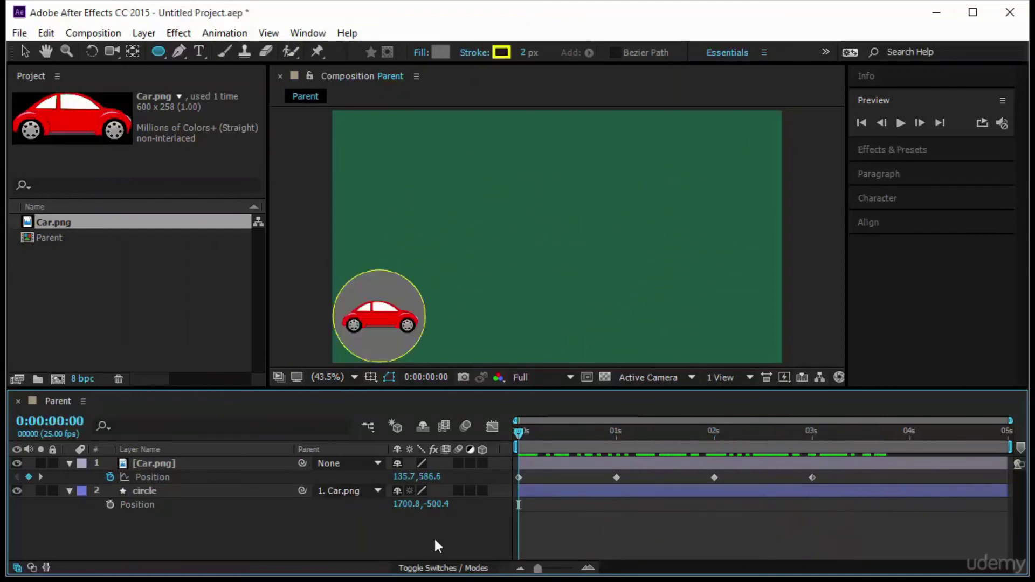
click(900, 125)
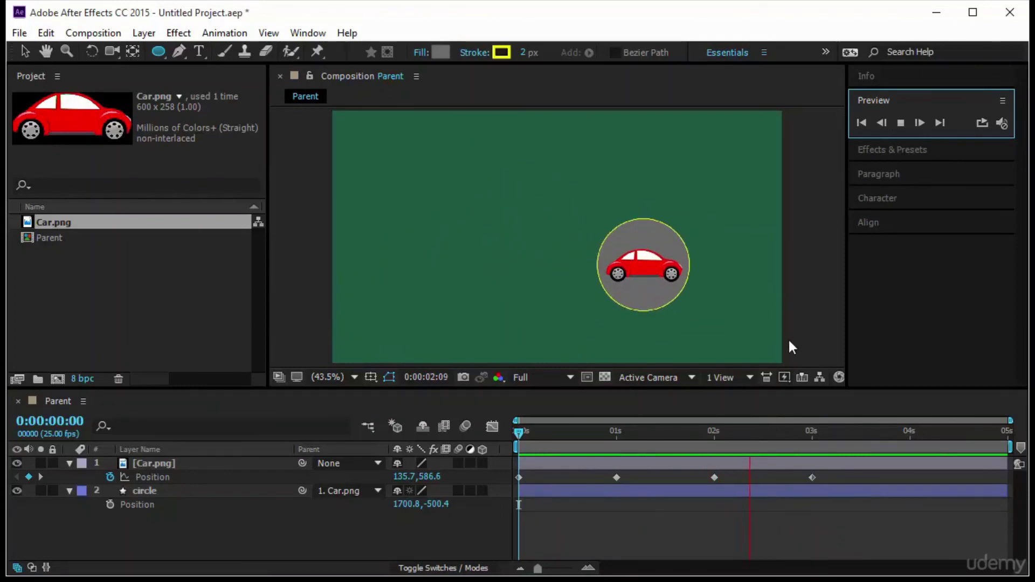
- Centre the circle layer's anchor point on its shape and scrub through the animation to check the motion
click(811, 491)
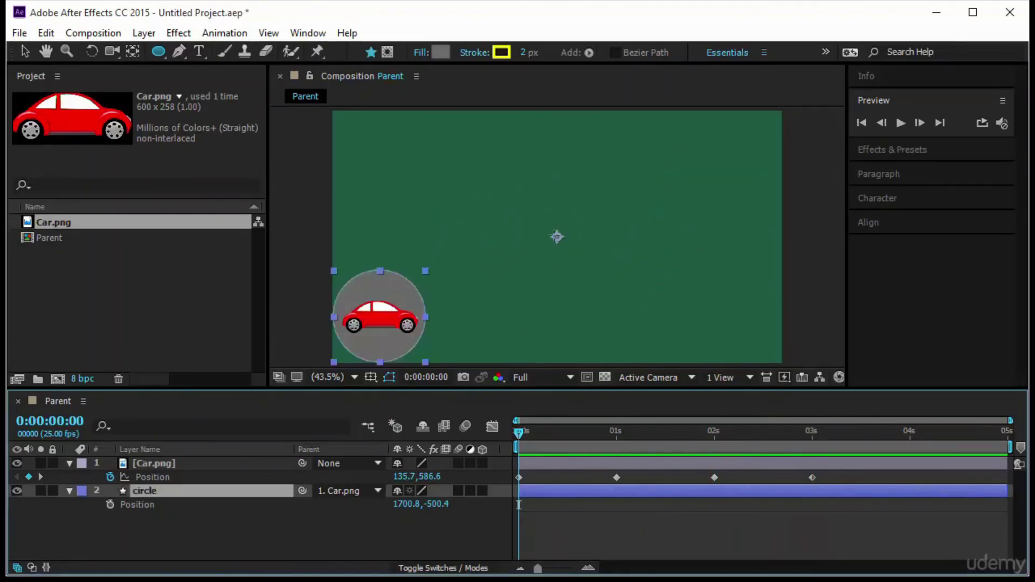
key(alt)
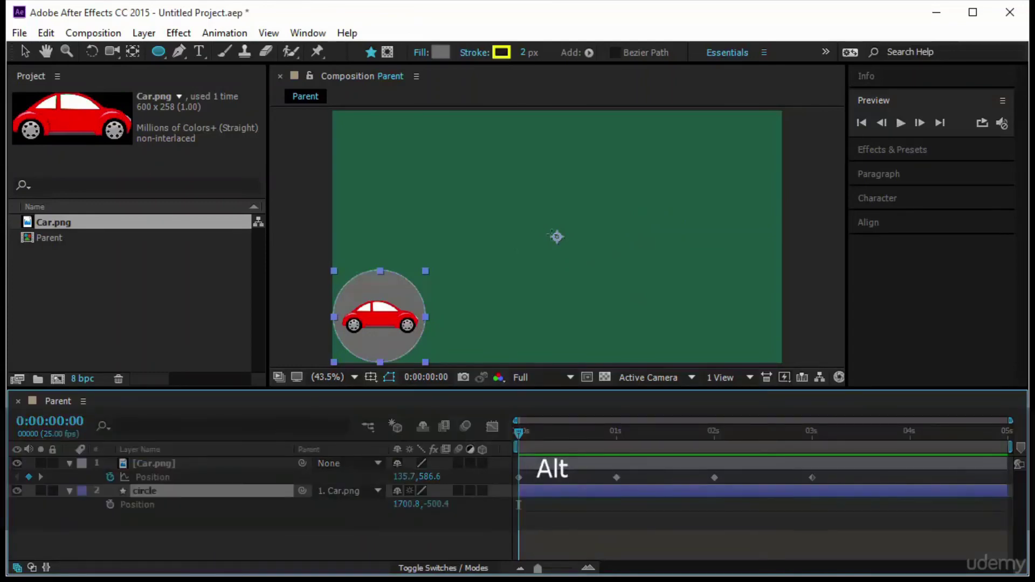
key(ctrl+alt+Home)
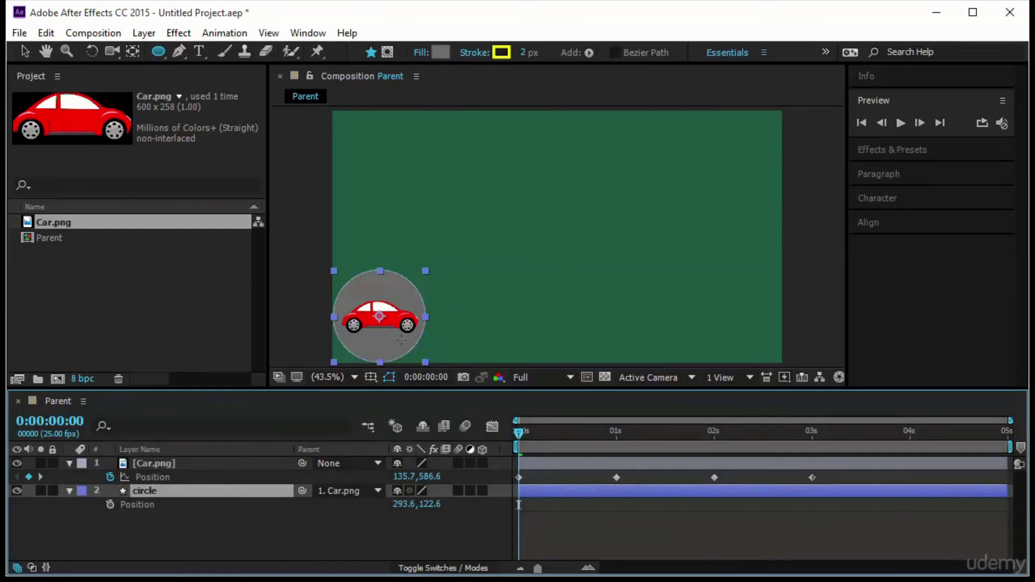
drag(521, 434, 819, 468)
drag(546, 497, 545, 496)
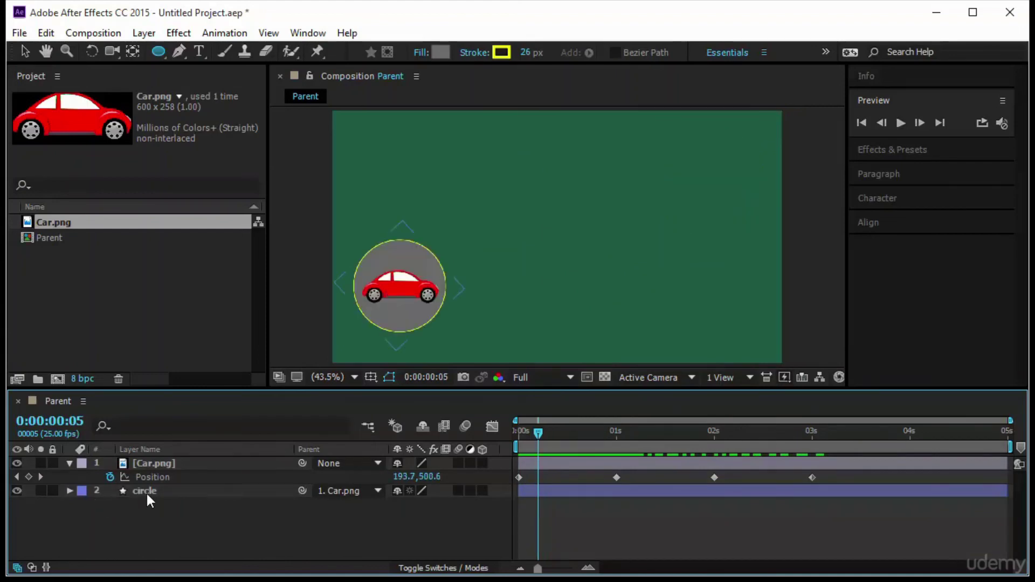
- Expand the Transform properties of Car.png and examine its Position, Scale and Rotation
click(173, 464)
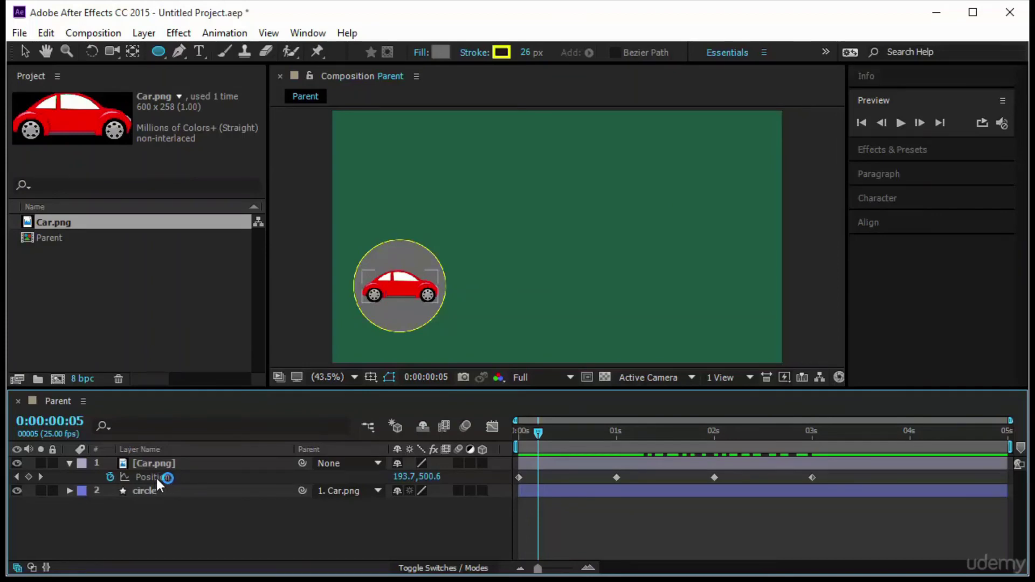
click(156, 476)
click(68, 463)
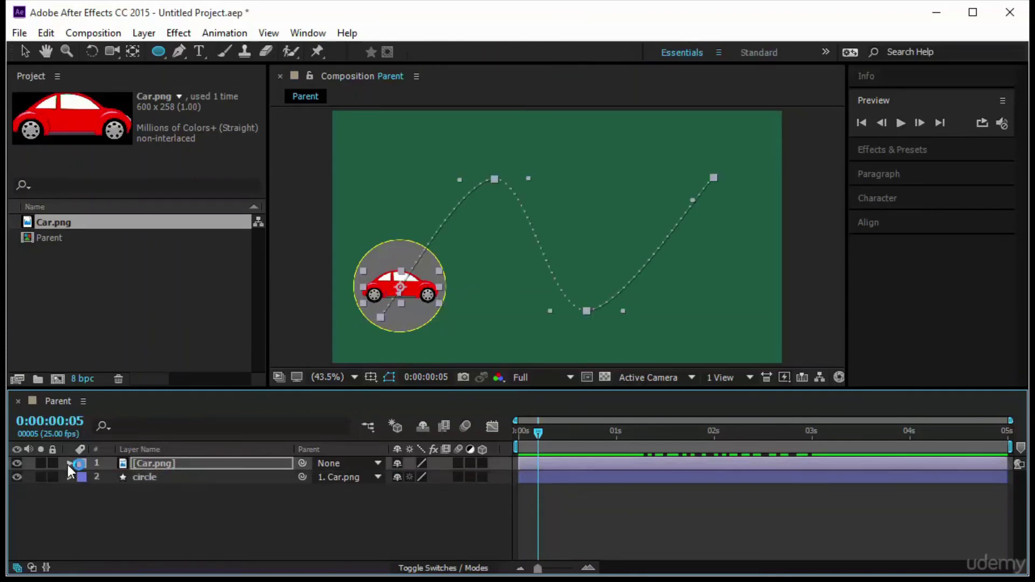
click(69, 464)
click(168, 515)
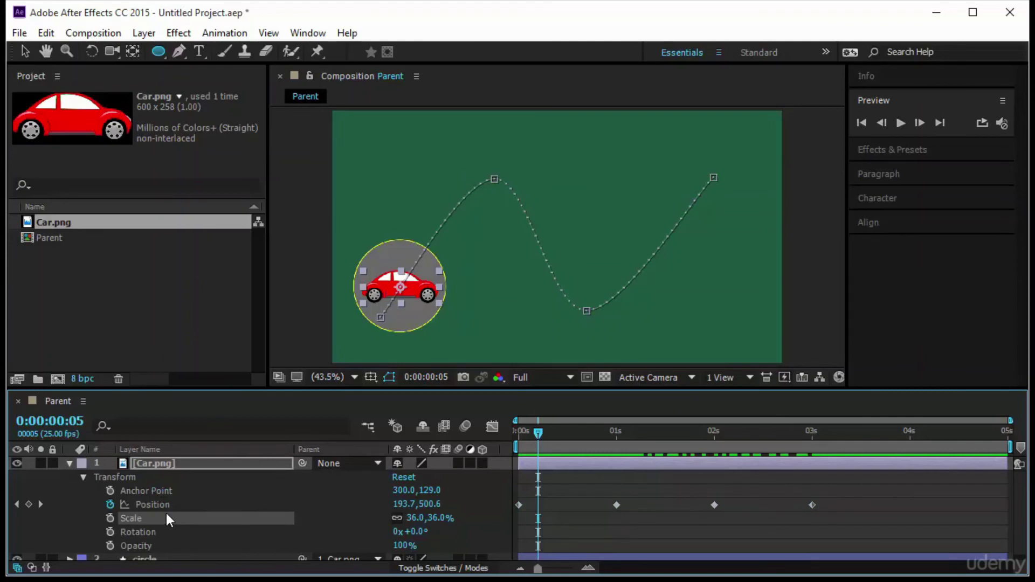
click(167, 507)
click(162, 532)
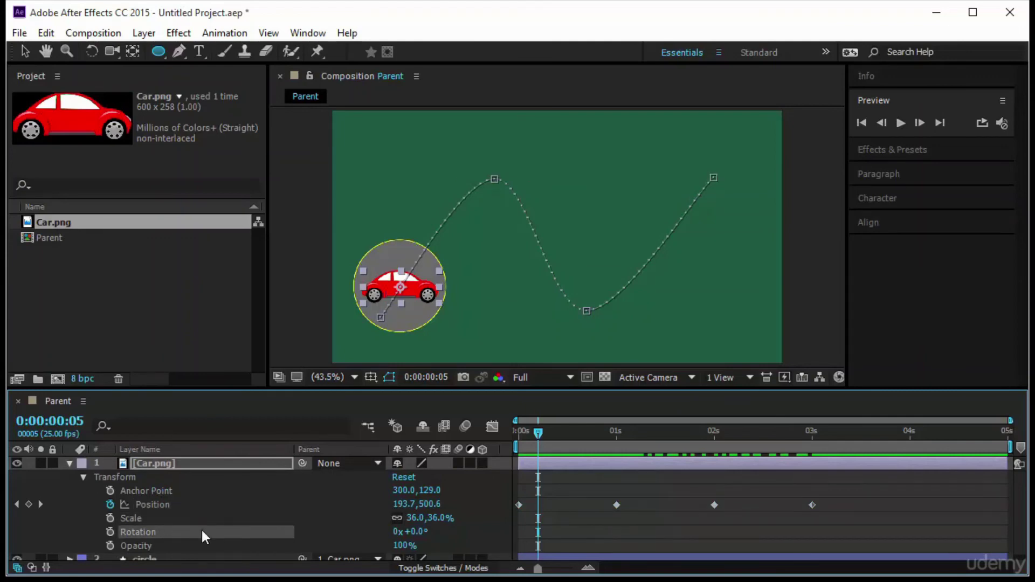
- Collapse the Car.png layer's properties, select the circle layer and scrub through its animation, returning to the first frame
click(69, 463)
click(179, 478)
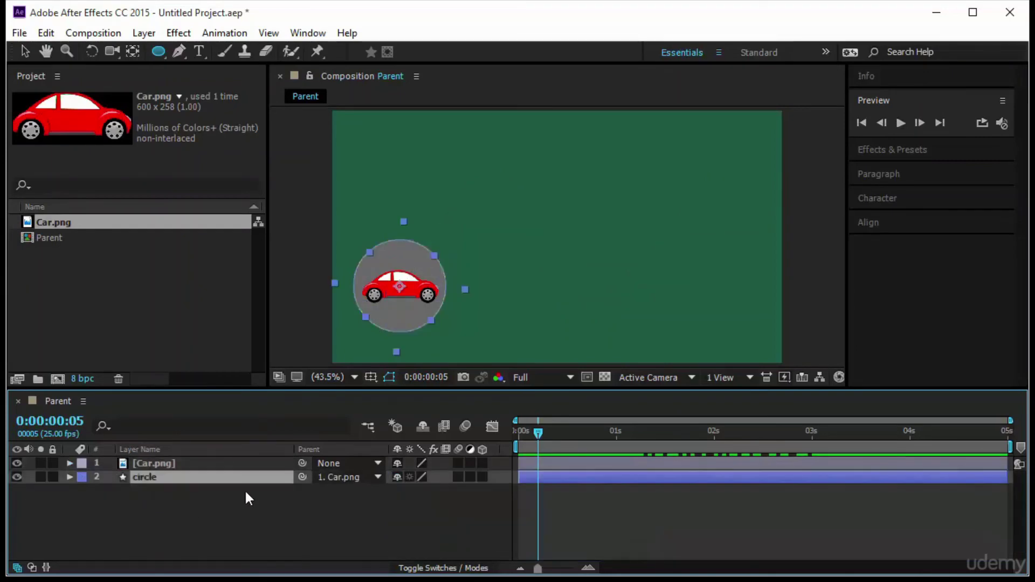
drag(539, 432, 773, 447)
key(Home)
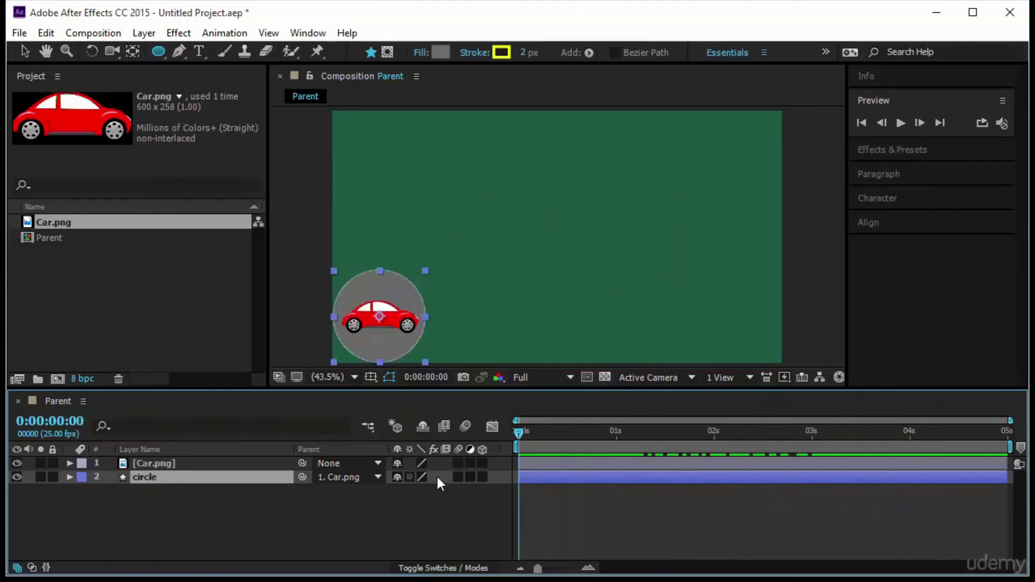
- Expand the circle layer's Stroke 1 properties and add a dash and a gap under Dashes
click(69, 477)
scroll(118, 503, down, 1)
scroll(204, 518, down, 1)
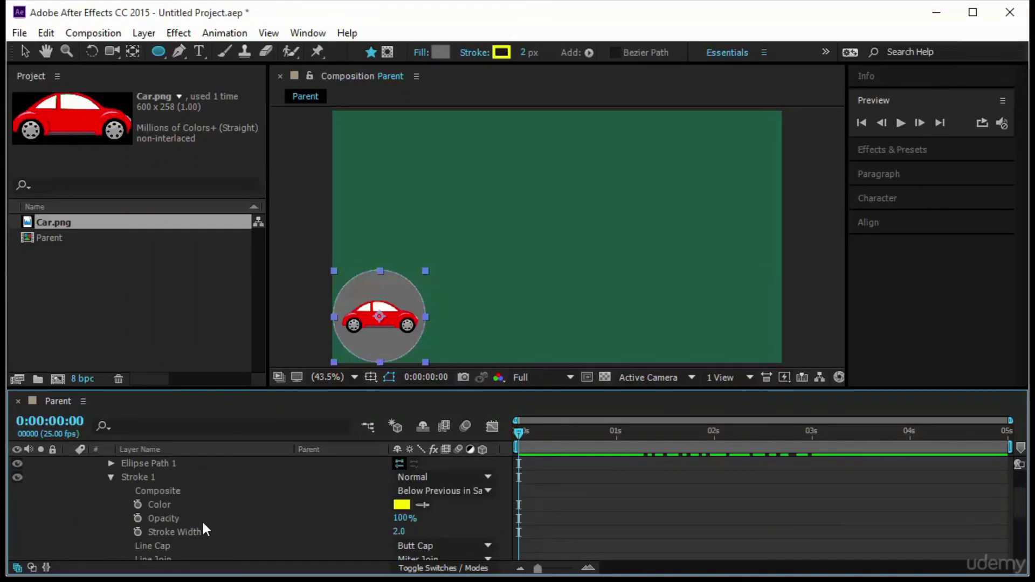
scroll(201, 519, down, 3)
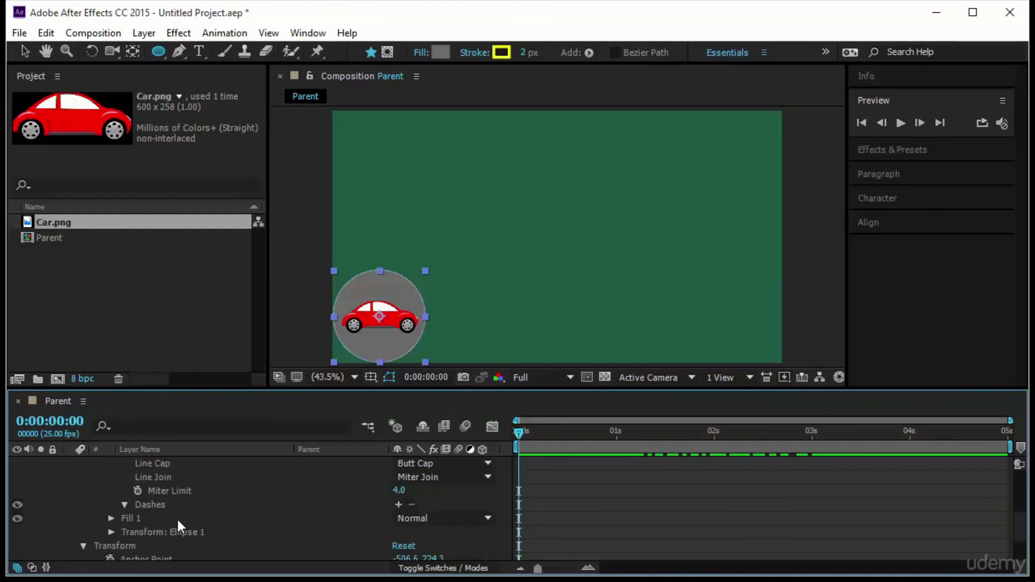
click(397, 505)
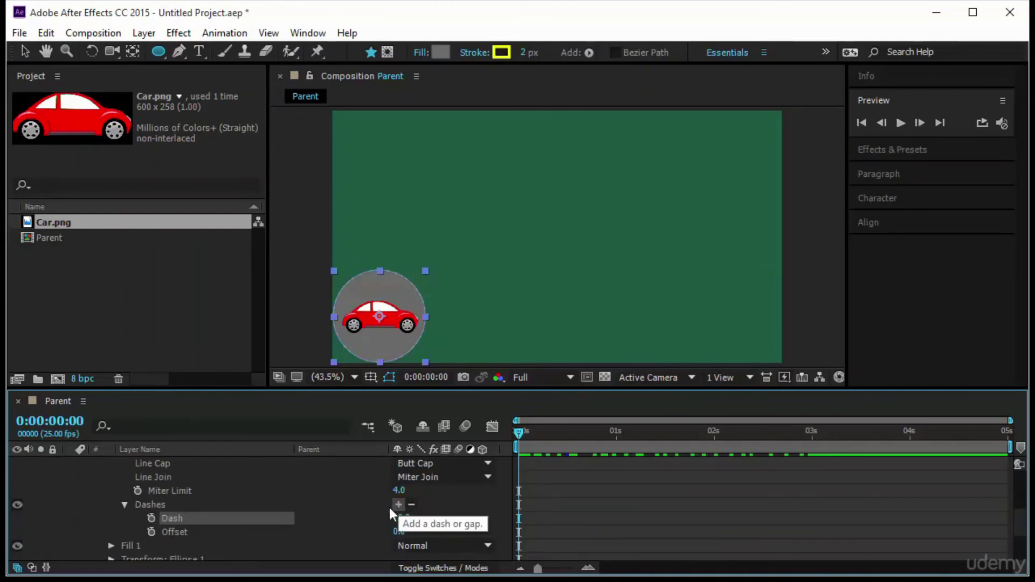
click(398, 505)
- Style the circle's stroke as dots with Round Cap, Dash 0, a 9 px stroke width and Gap 23
scroll(445, 512, up, 1)
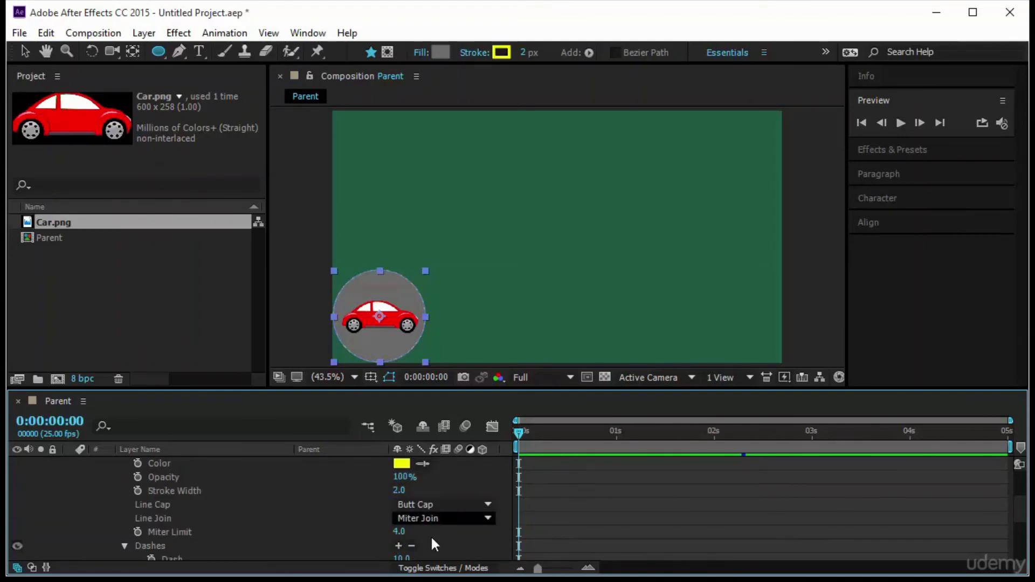
scroll(445, 533, down, 1)
click(427, 464)
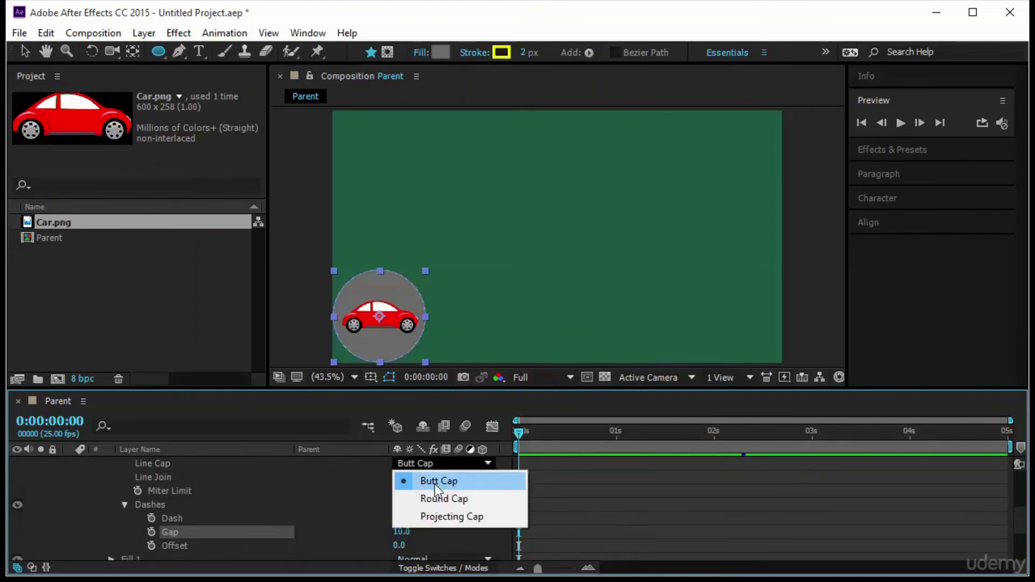
click(428, 499)
drag(401, 518, 391, 519)
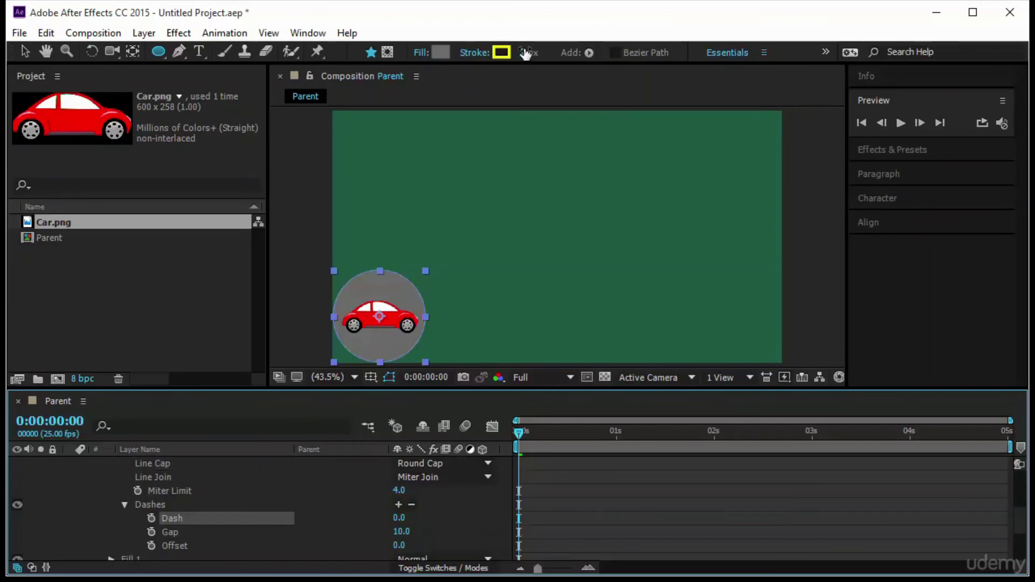
drag(524, 52, 533, 50)
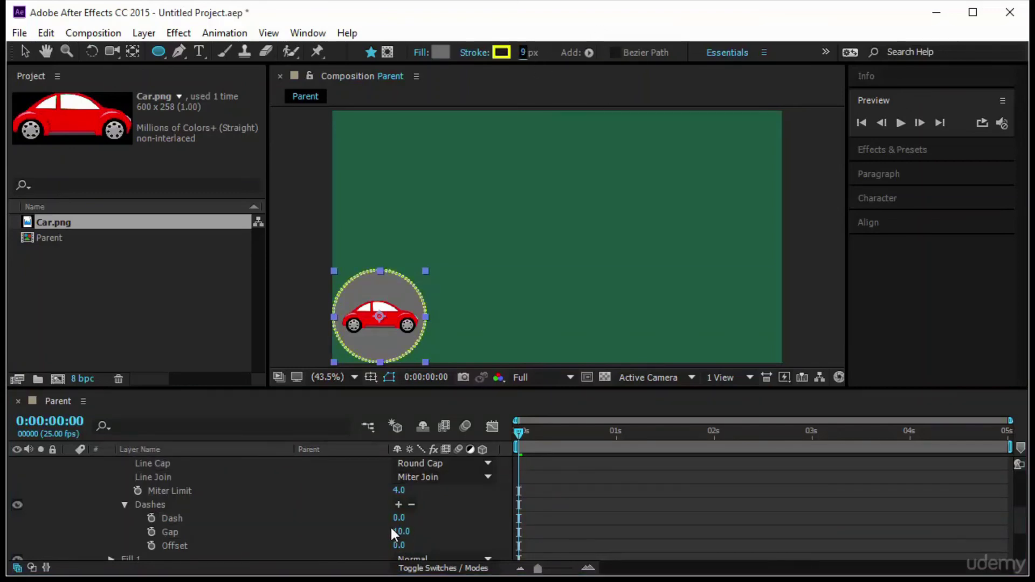
drag(400, 533, 412, 533)
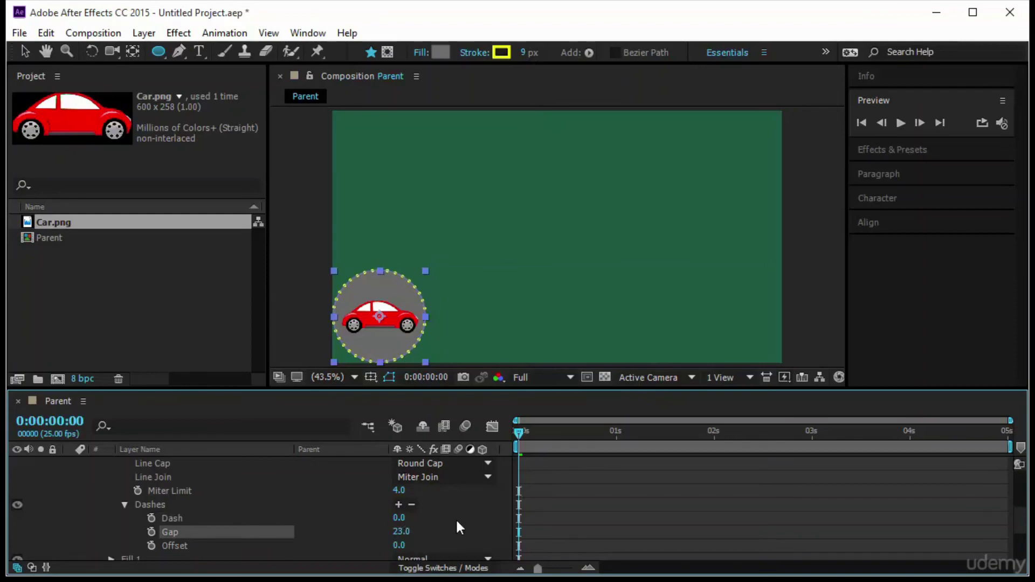
- Deselect the circle layer and play the composition to check its dotted outline
click(457, 526)
click(455, 518)
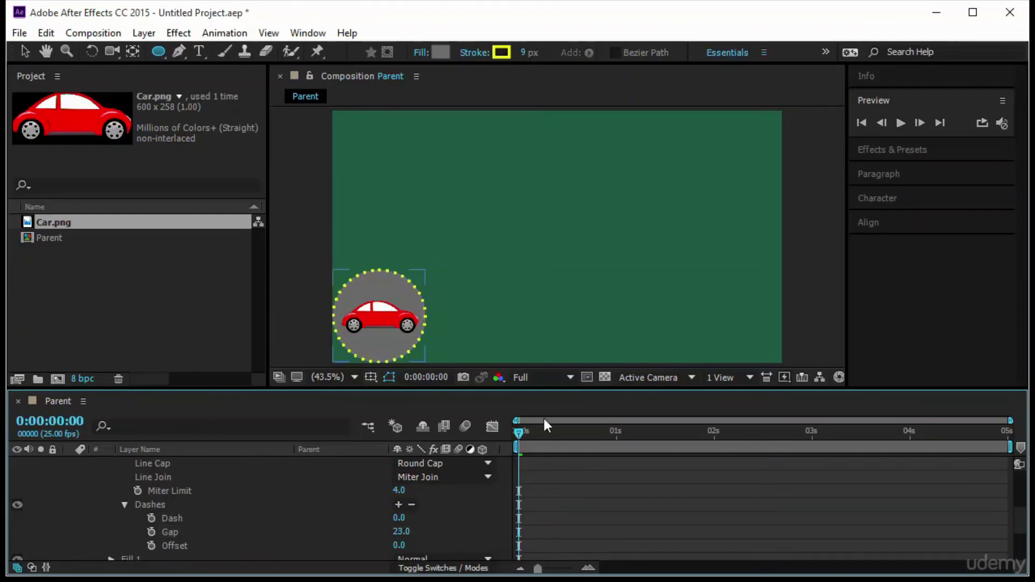
click(900, 123)
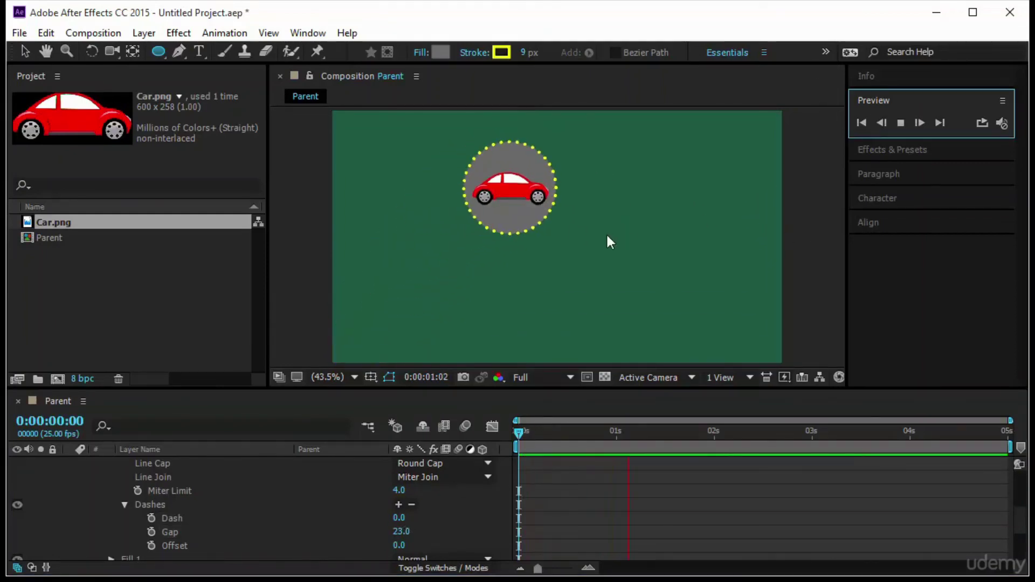
- Reveal the circle layer's Rotation, set a starting keyframe at 0:00:00:00 and stop the playback
scroll(155, 516, up, 5)
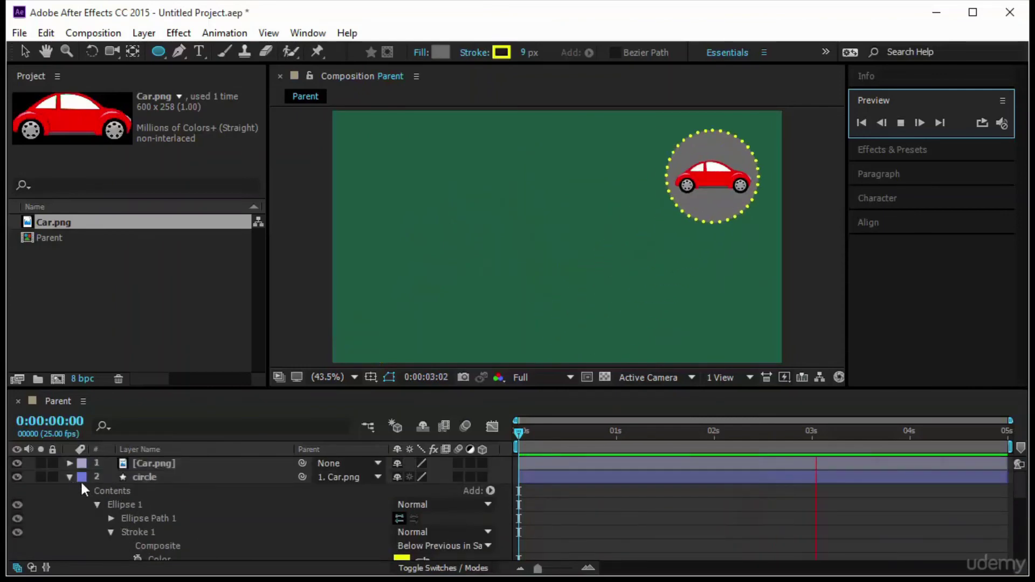
click(153, 477)
key(r)
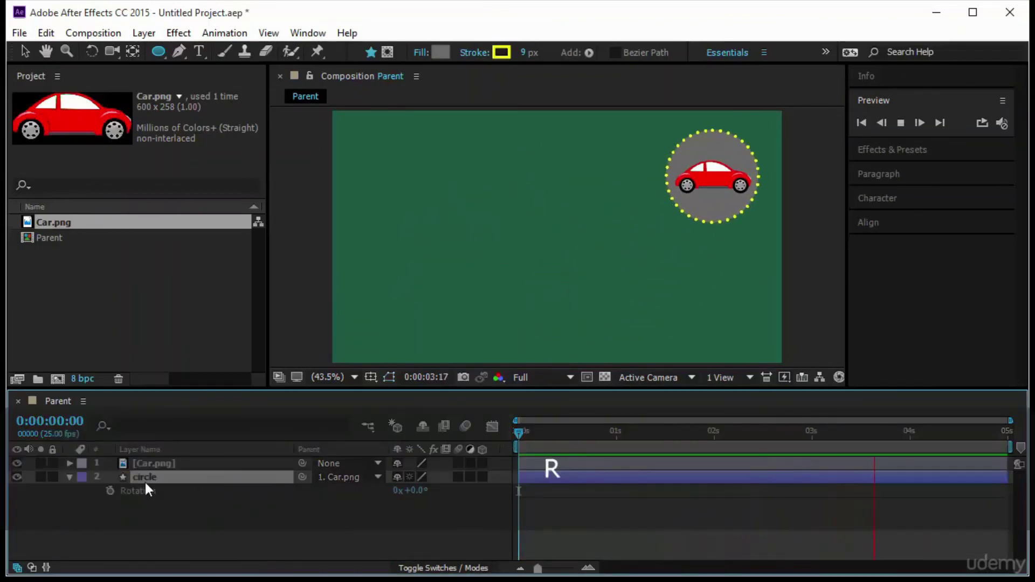
click(111, 489)
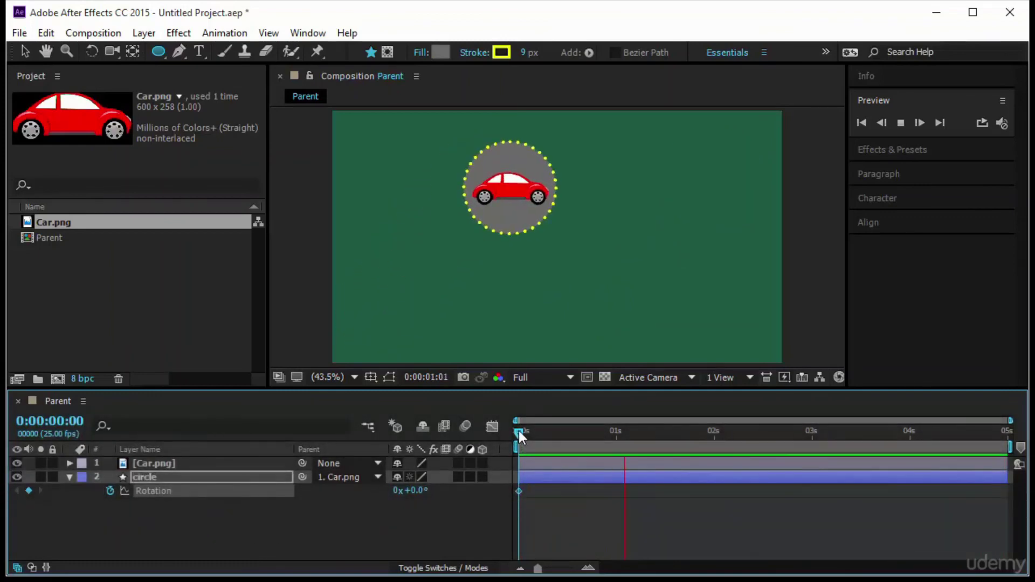
key(space)
- Keyframe the circle layer's Rotation at 2 full revolutions at 0:00:04:00
drag(927, 459, 909, 470)
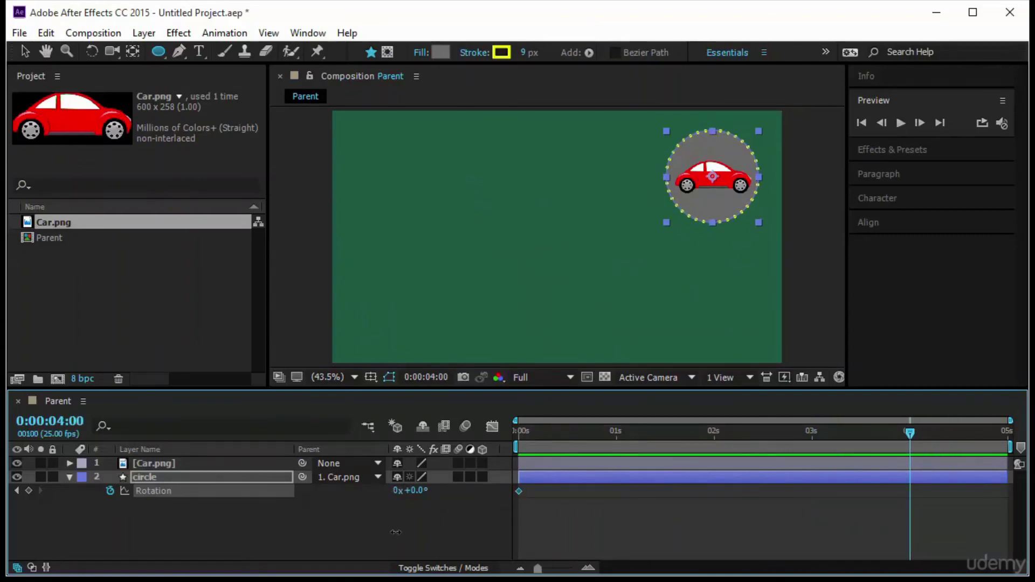
click(395, 491)
text(2)
key(Return)
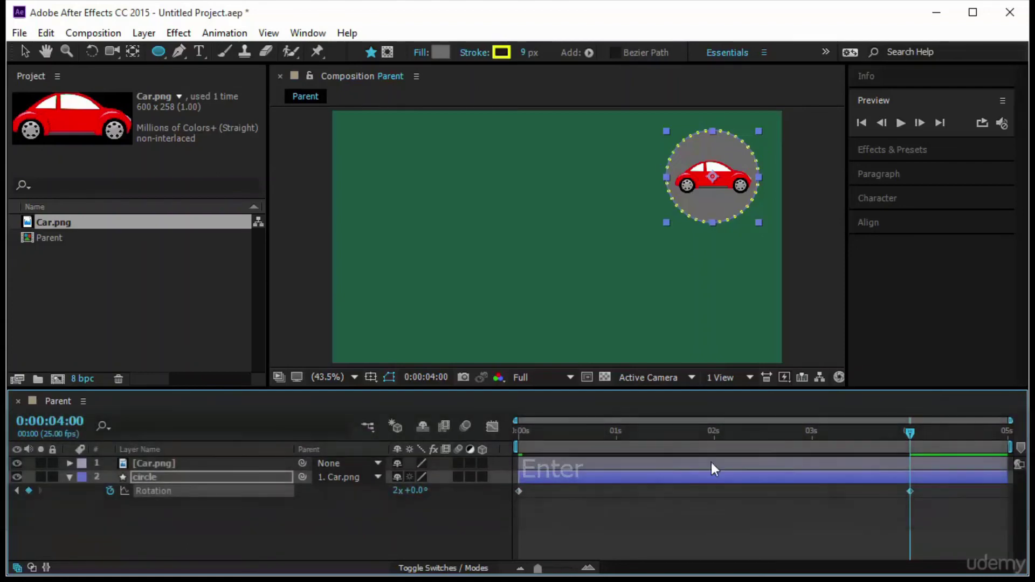
- Play the composition from the start and compare the circle's rotation with the motion of Car.png
key(Home)
click(899, 123)
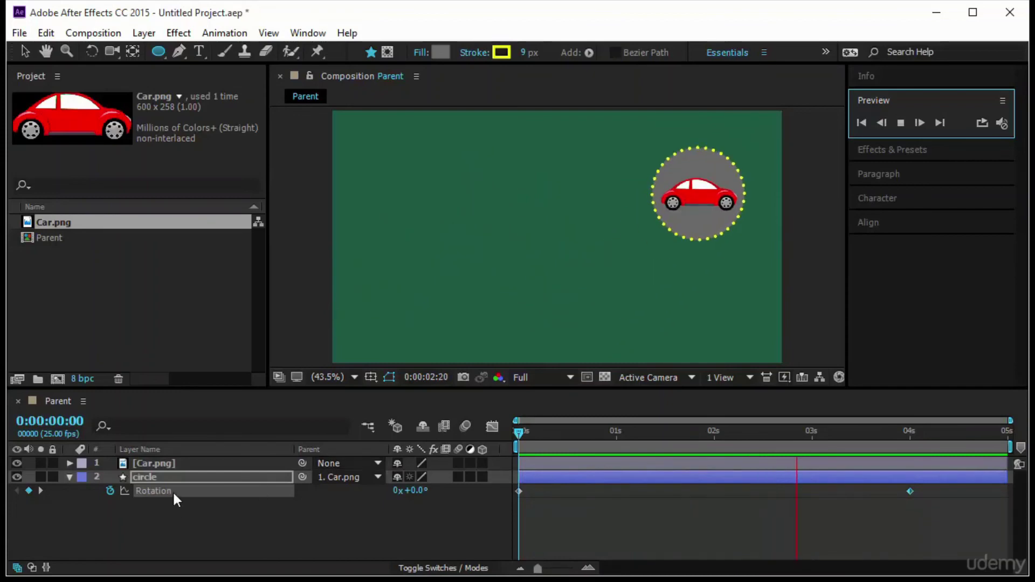
click(175, 476)
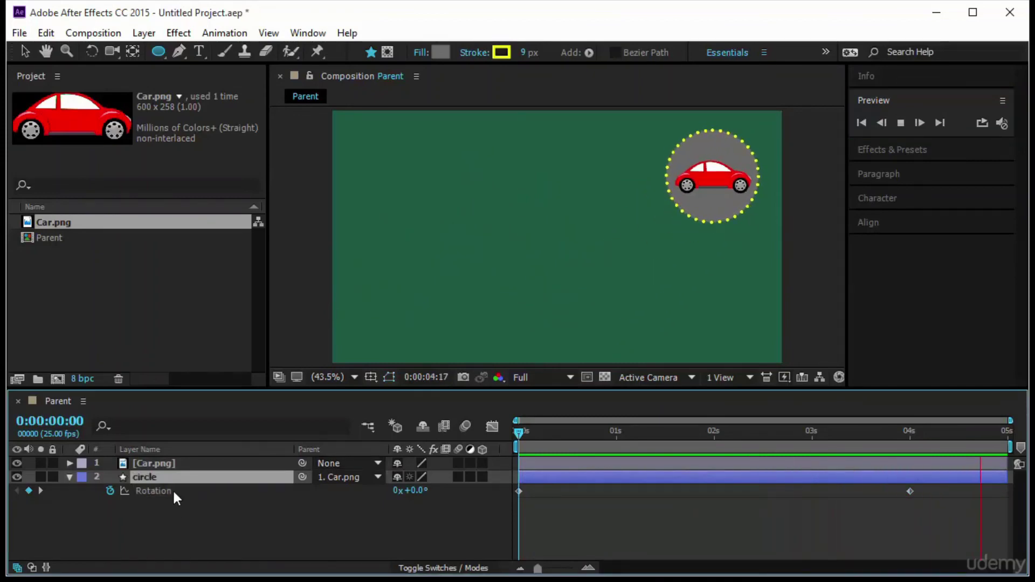
click(172, 489)
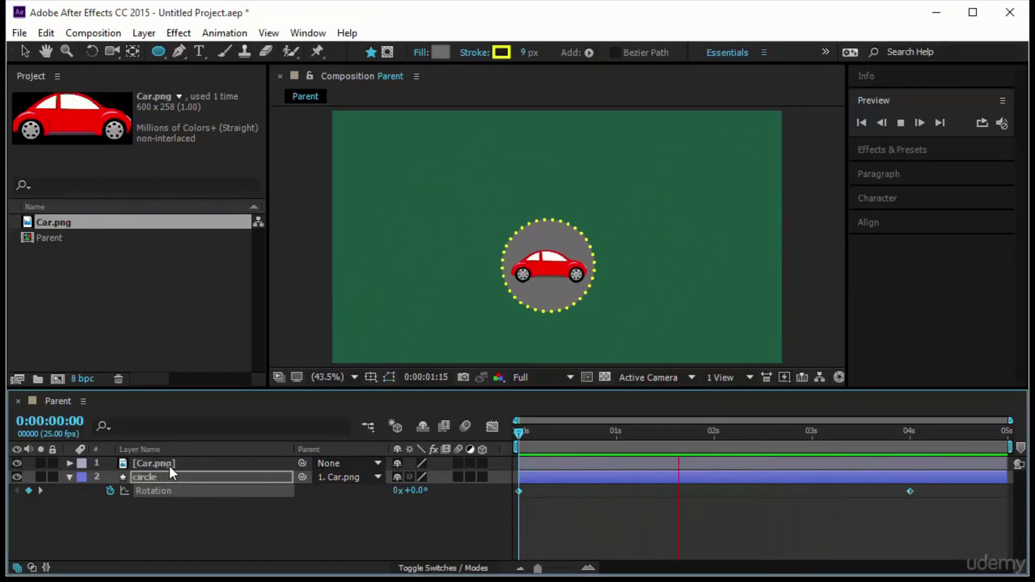
click(169, 466)
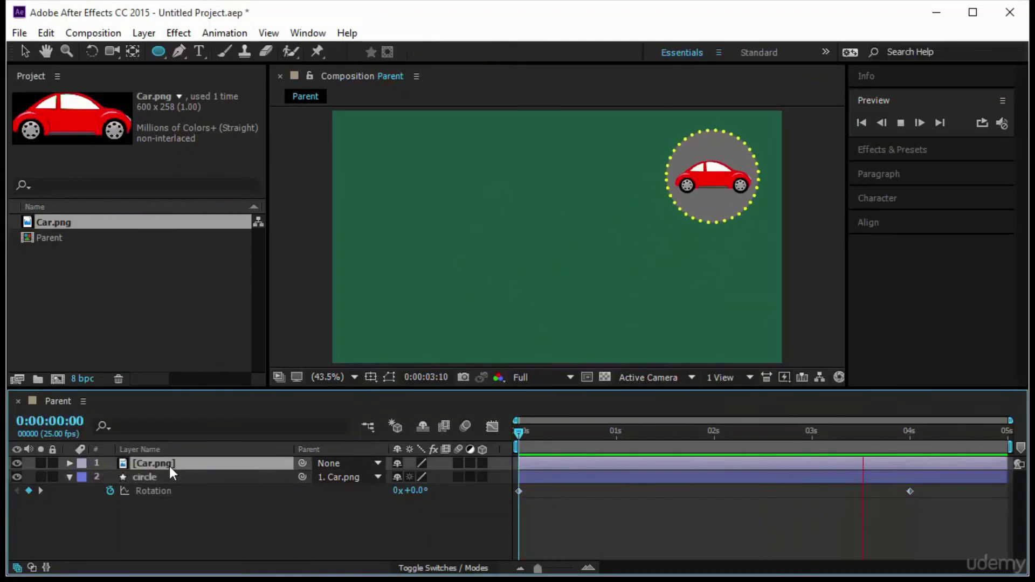
click(169, 474)
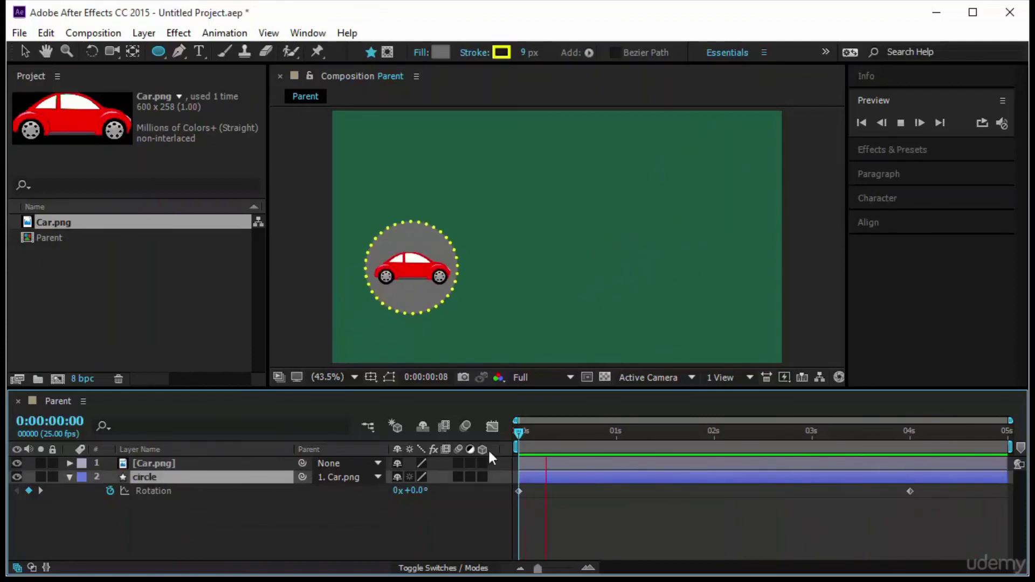
- At 0:00:00:14, draw a small circle on a new shape layer above the car's circle and centre its anchor point
drag(516, 431, 574, 436)
key(F2)
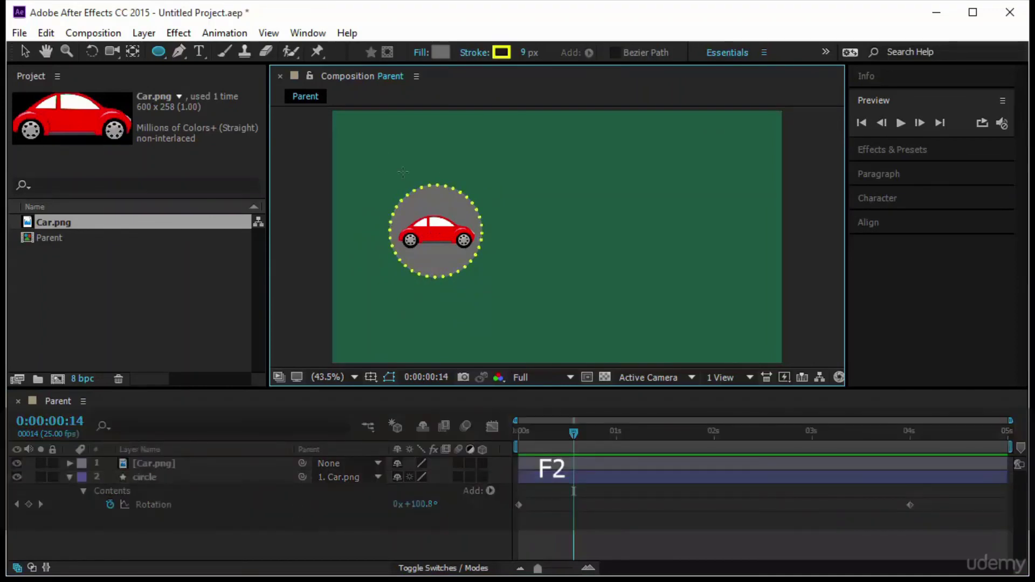
click(439, 162)
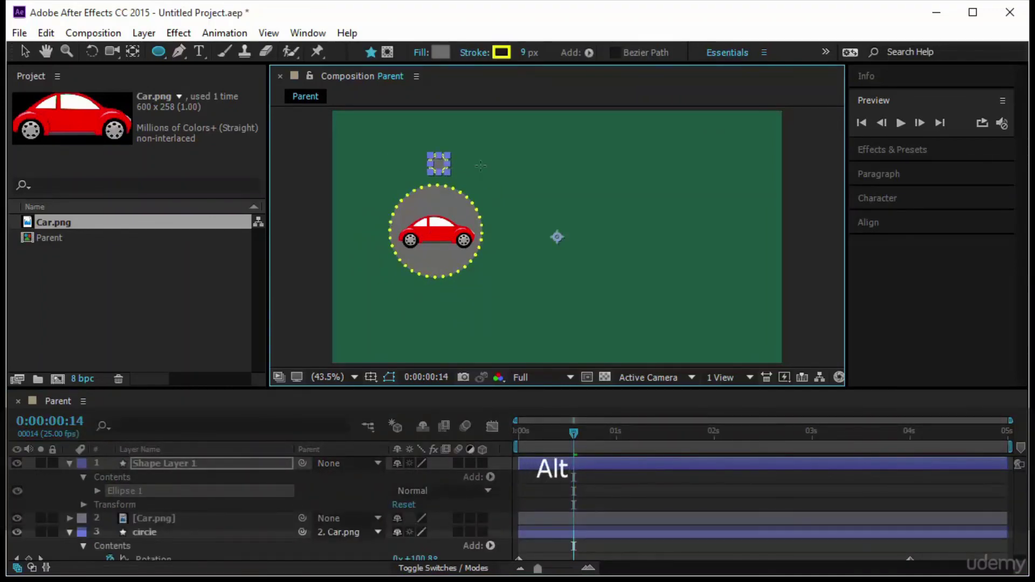
key(ctrl+alt+Home)
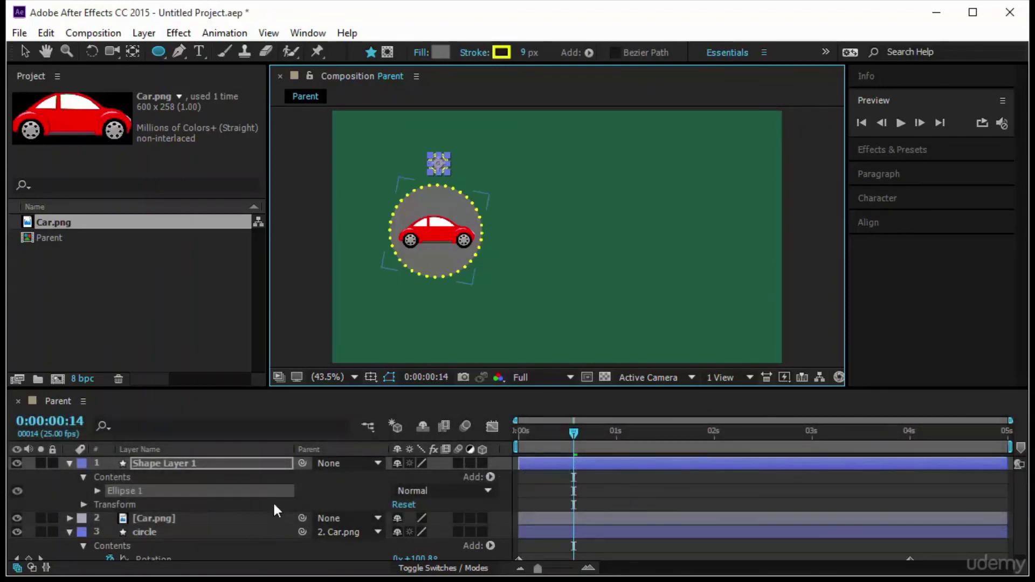
- Rename the new shape layer c1 and duplicate it three times
key(Return)
text(c1)
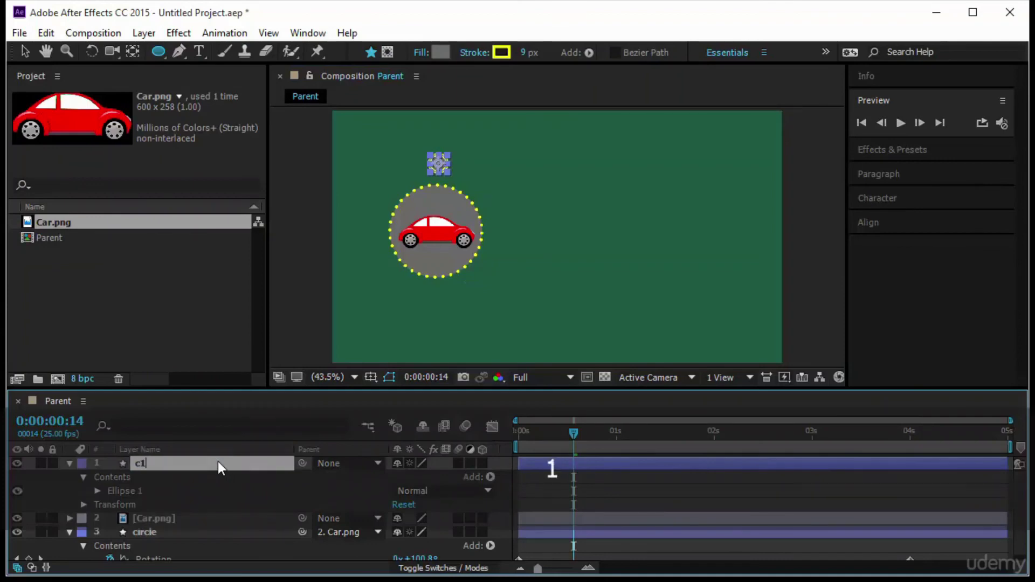
key(Return)
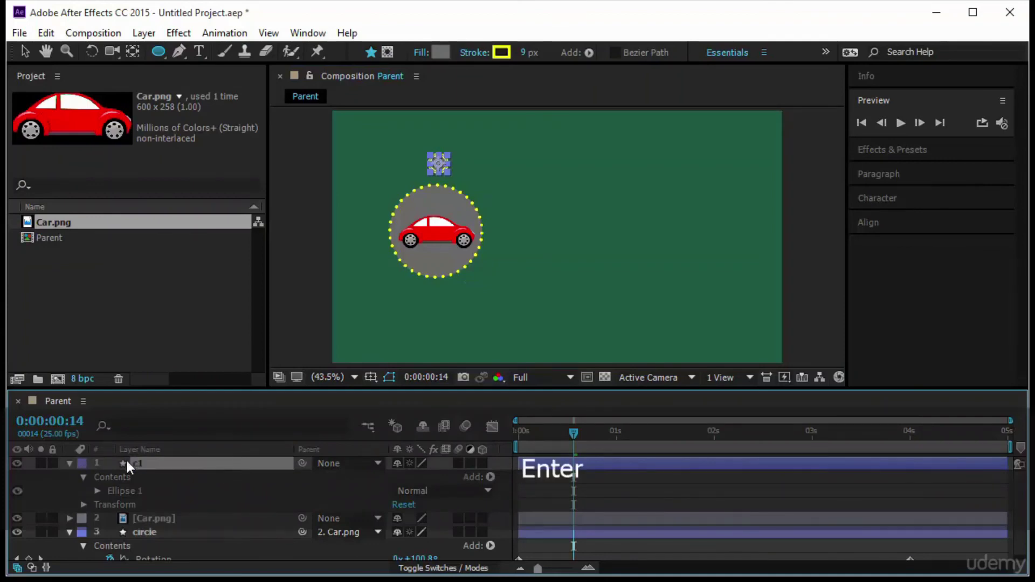
click(69, 463)
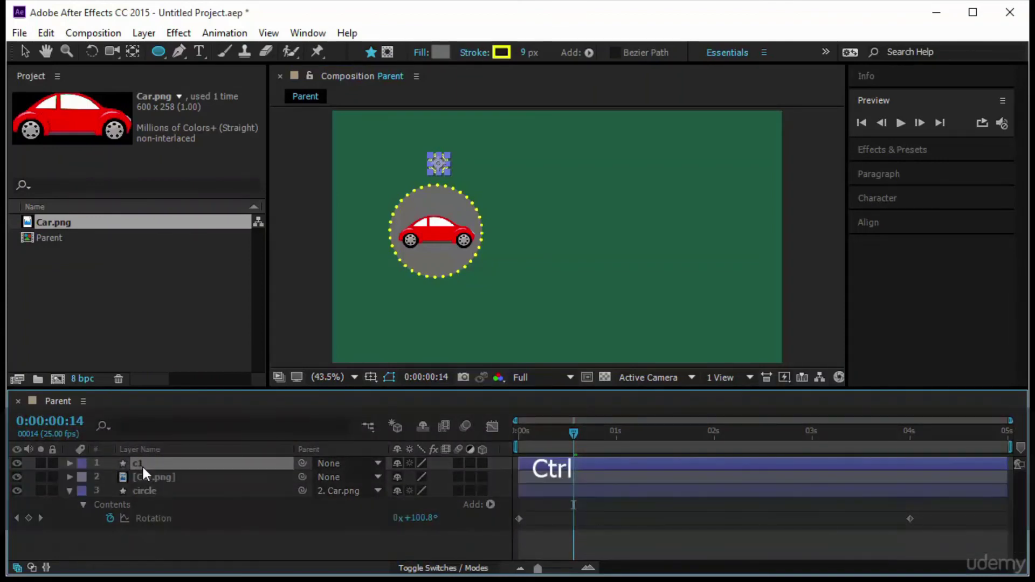
key(ctrl+d)
key(ctrl+d)
key(ctrl+d)
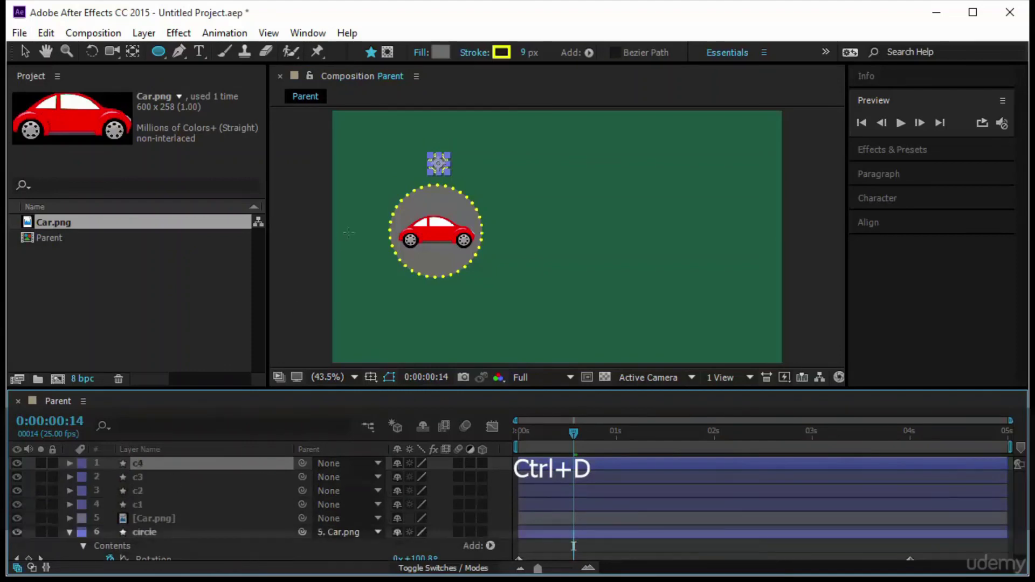
- Position c4 to the right of the car's circle, c3 below it and c2 to its left
key(v)
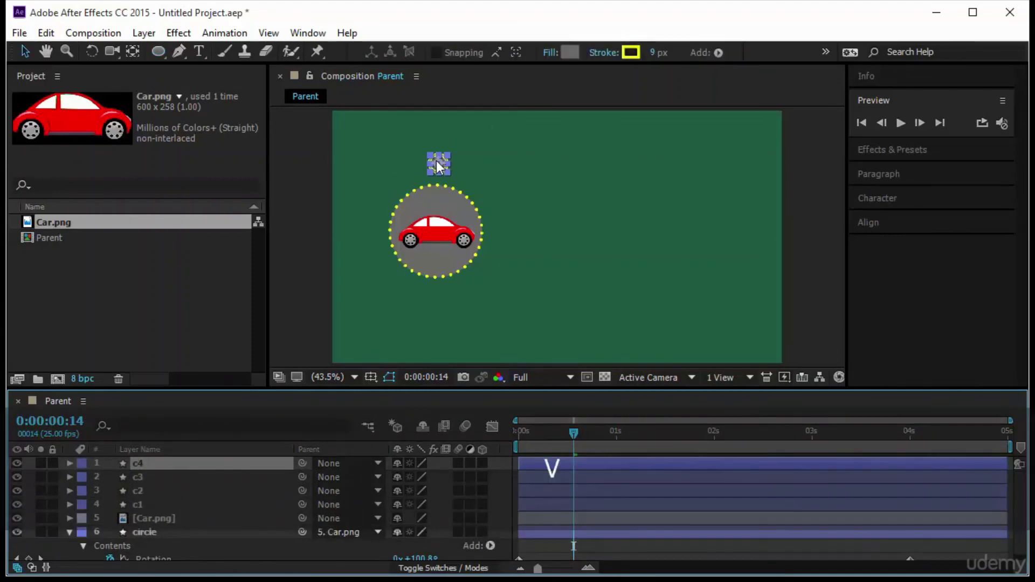
drag(439, 167, 507, 238)
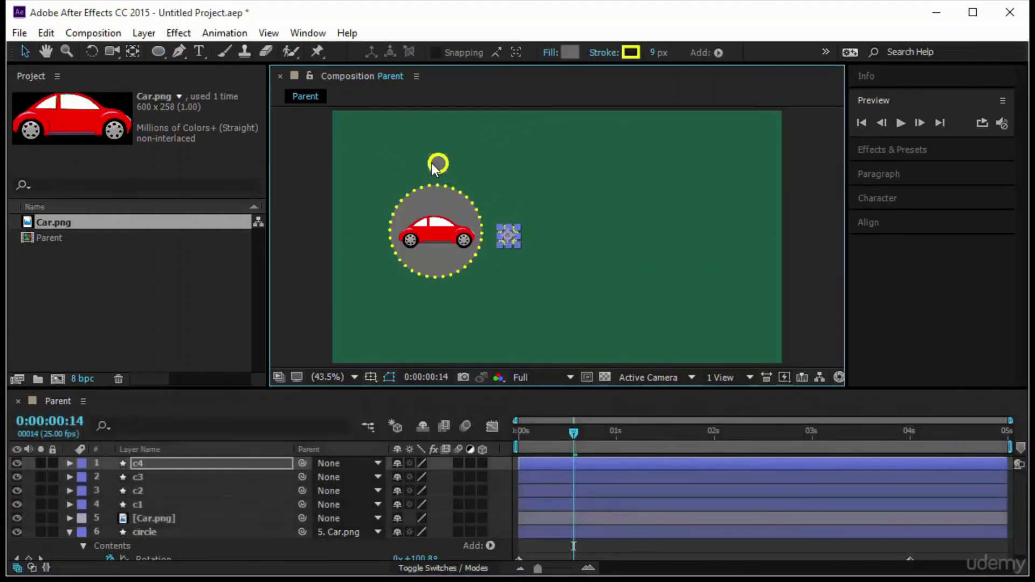
key(ctrl+Down)
drag(552, 270, 429, 301)
key(ctrl+Down)
drag(424, 170, 351, 236)
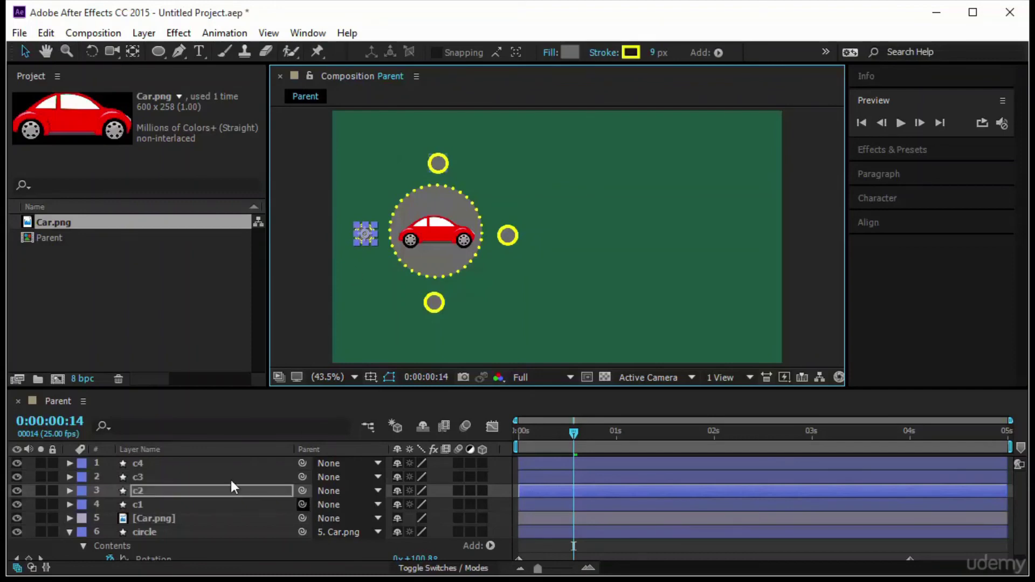
- Parent the layers c1 through c4 together to the circle layer
click(174, 465)
shift+click(178, 506)
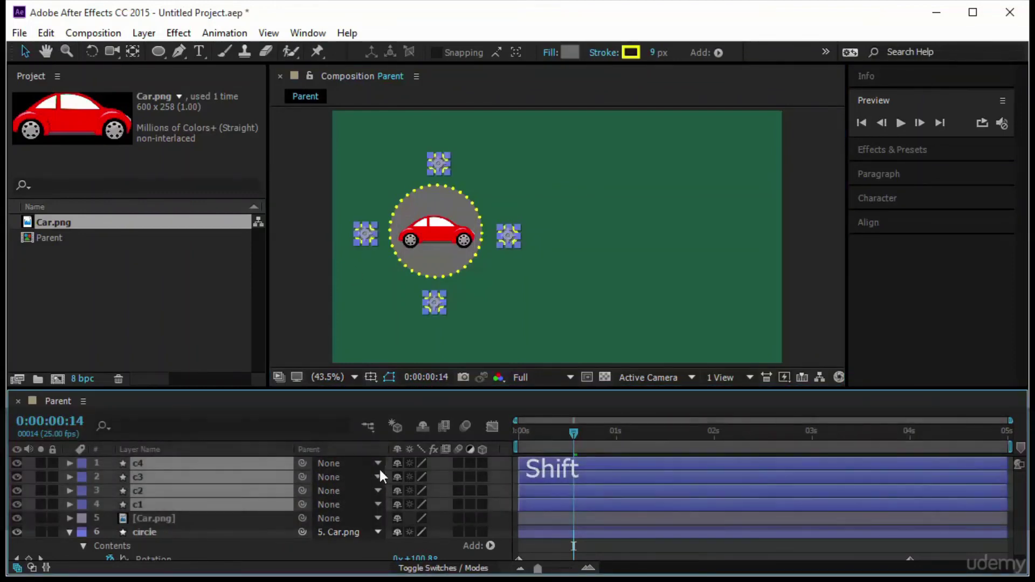
drag(302, 462, 195, 533)
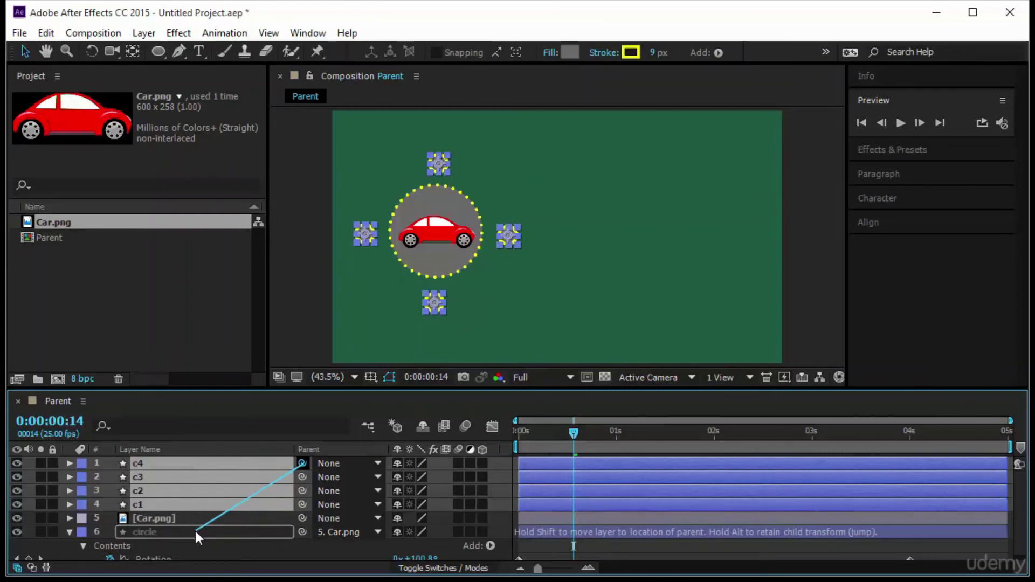
drag(195, 531, 196, 531)
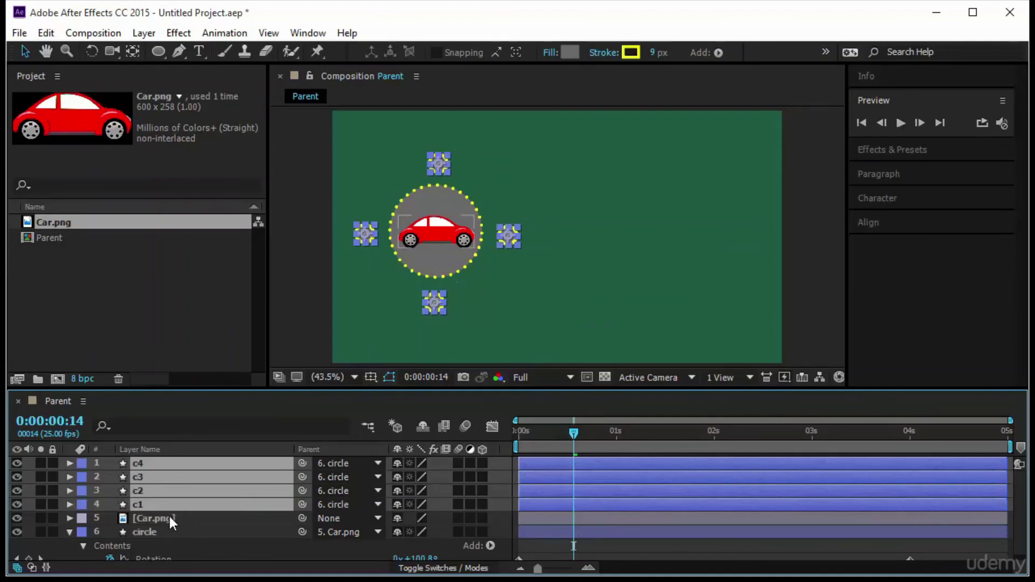
- Preview the parented animation from the start and compare the Car.png and circle layers with their child layers
drag(572, 433, 506, 445)
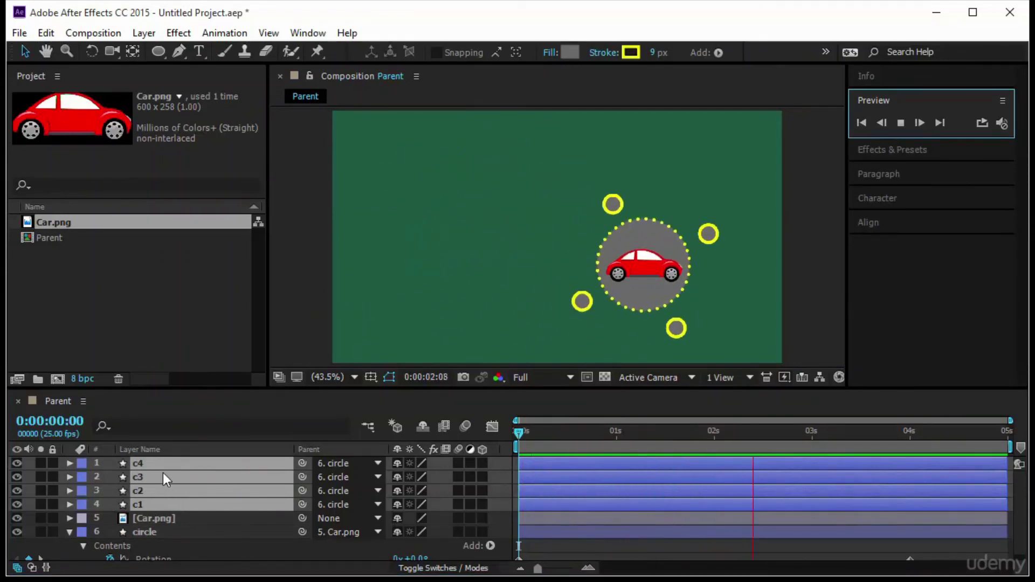
click(168, 520)
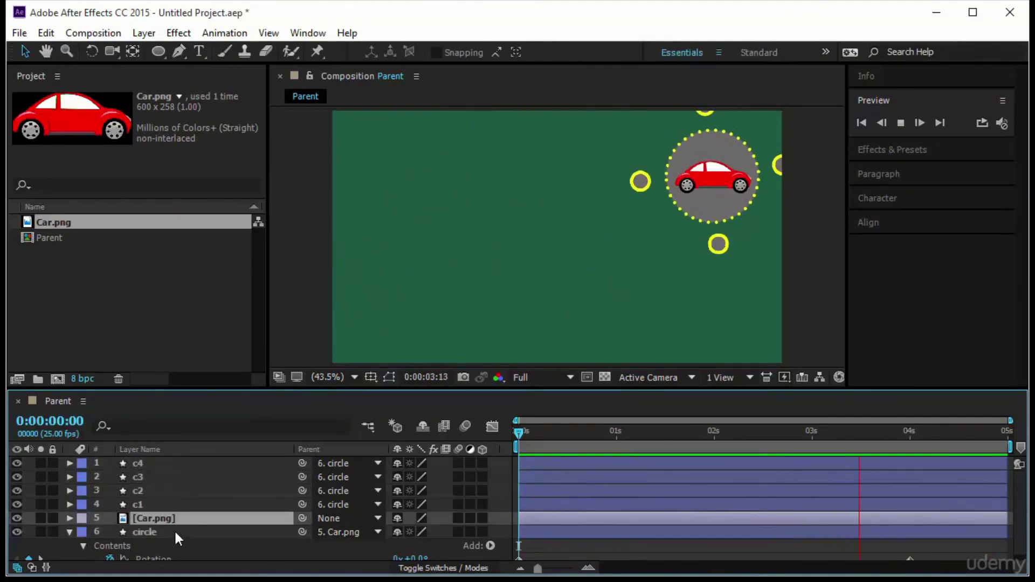
click(173, 531)
click(176, 517)
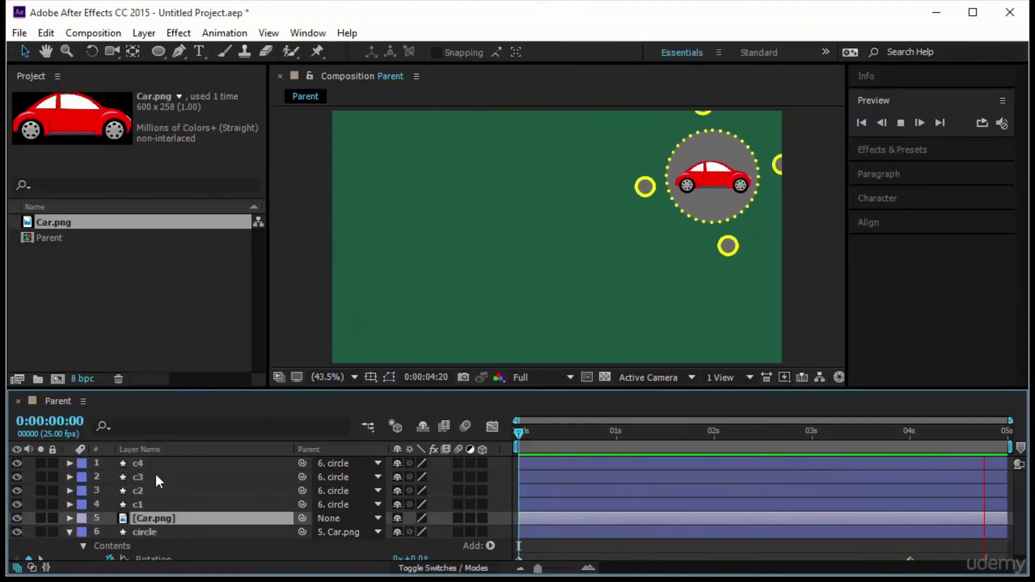
click(163, 532)
click(173, 518)
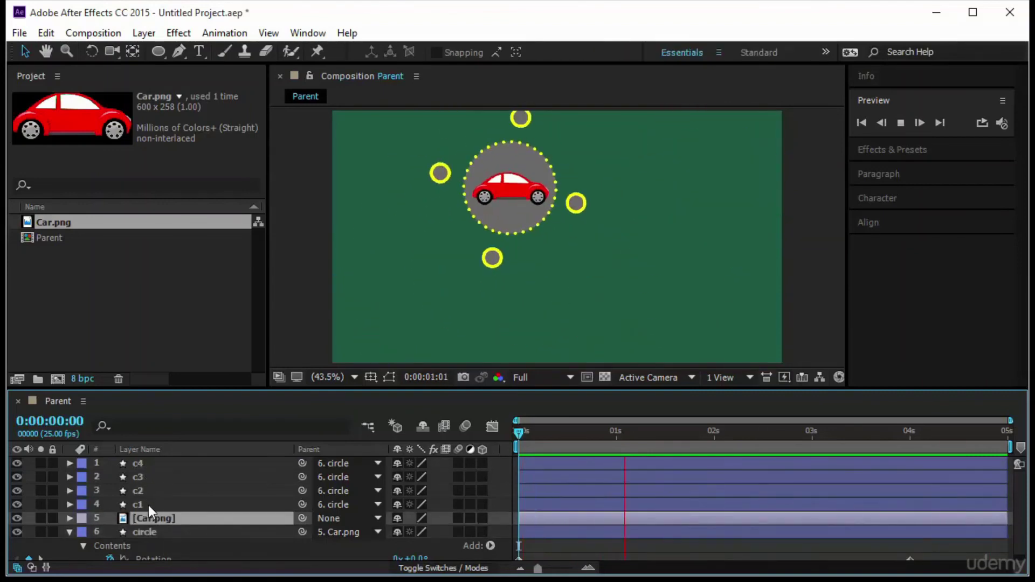
key(space)
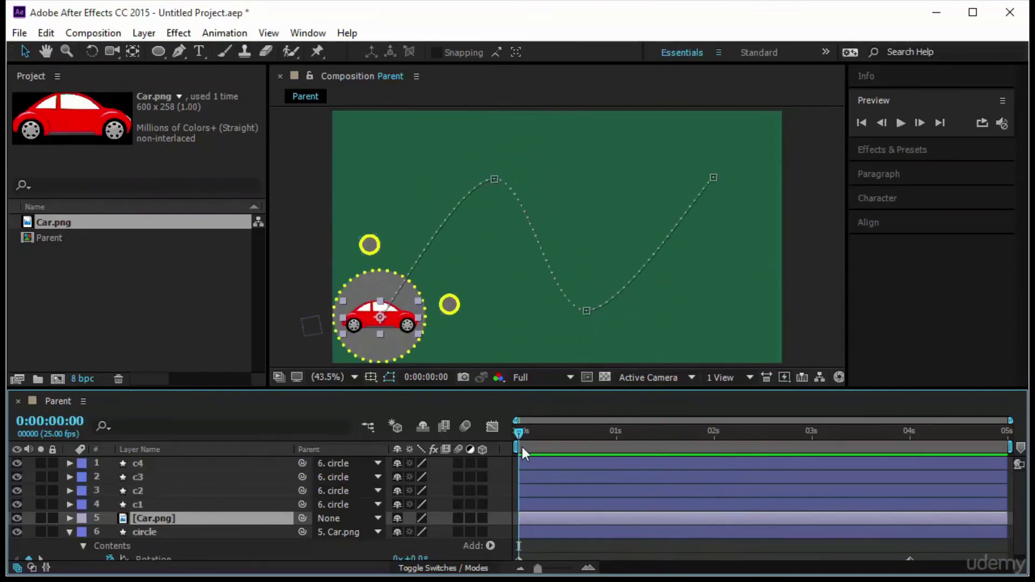
drag(520, 432, 776, 452)
drag(651, 486, 493, 479)
click(900, 122)
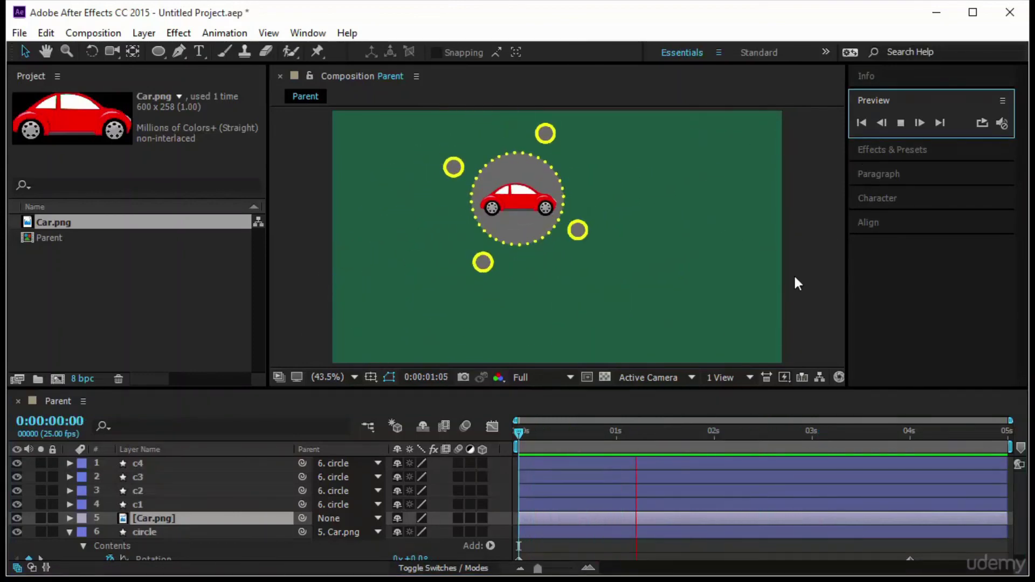
- Enable motion blur for the c1 to c4, Car.png and circle layers and for the composition, and preview it from the start
drag(457, 464, 459, 518)
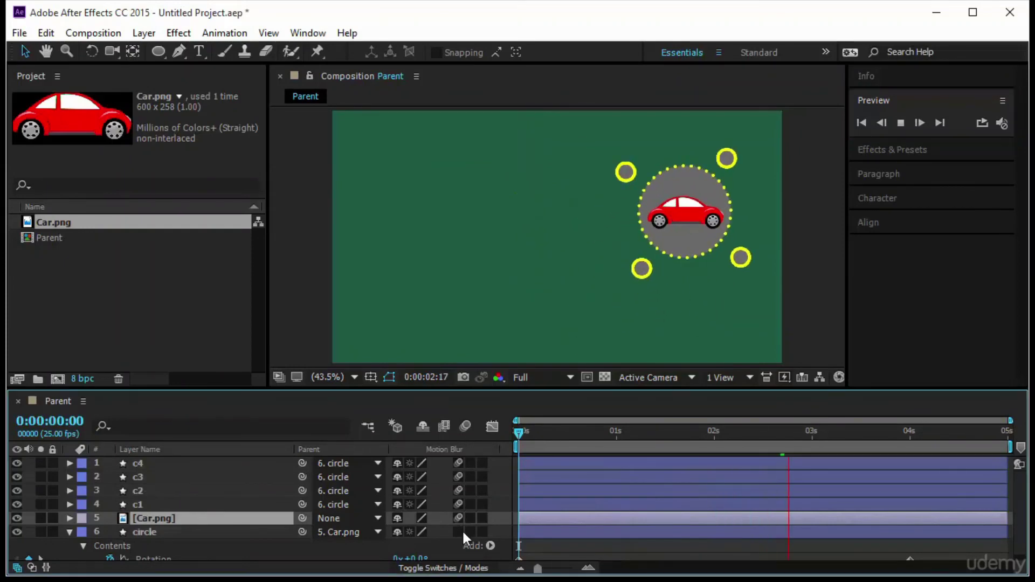
click(459, 532)
click(466, 425)
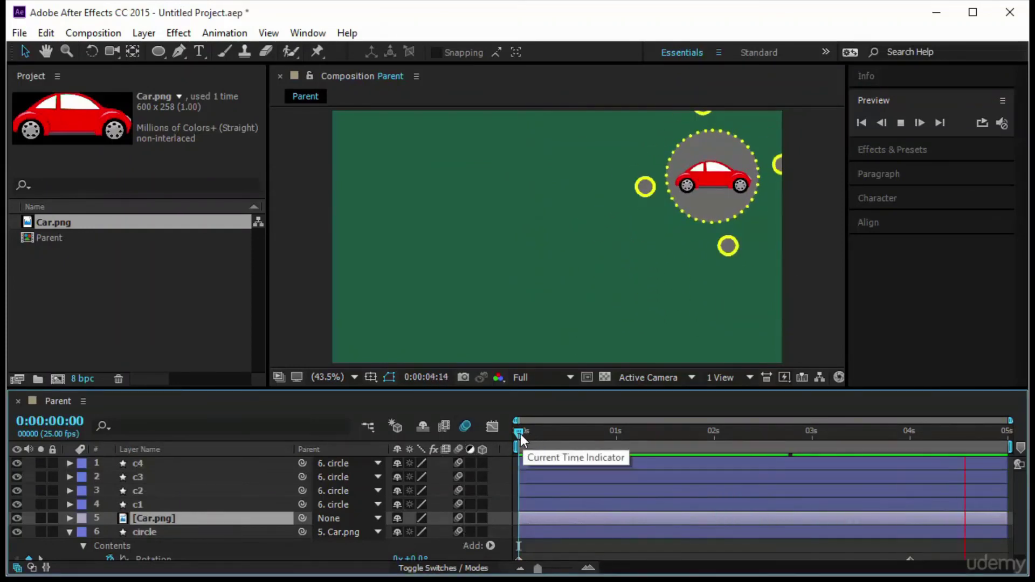
key(space)
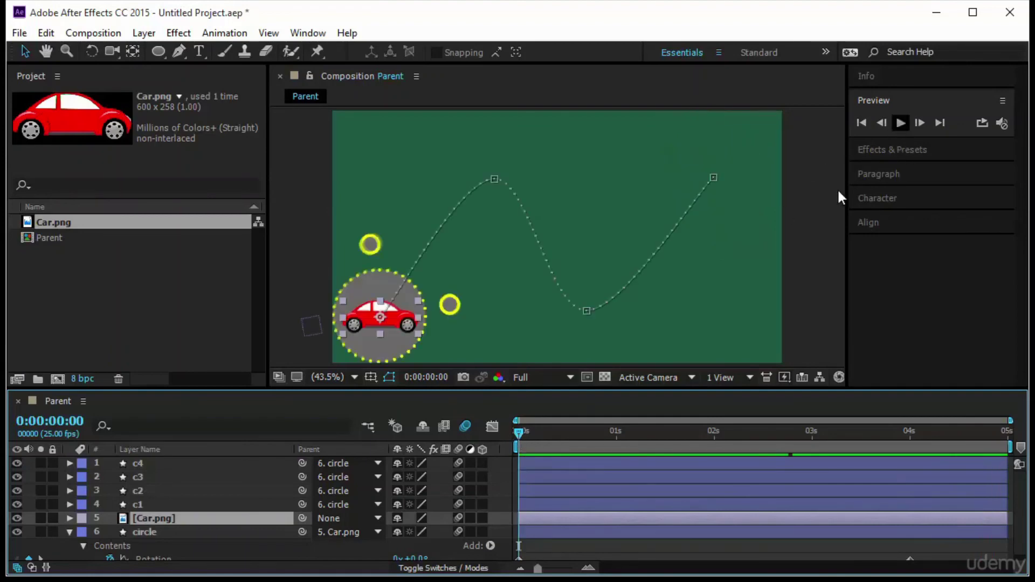
key(space)
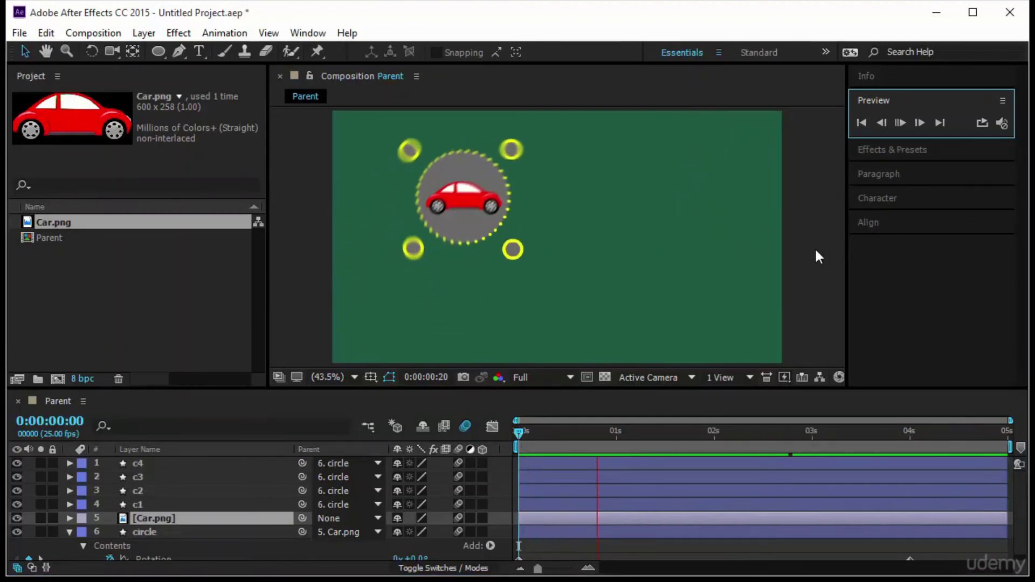
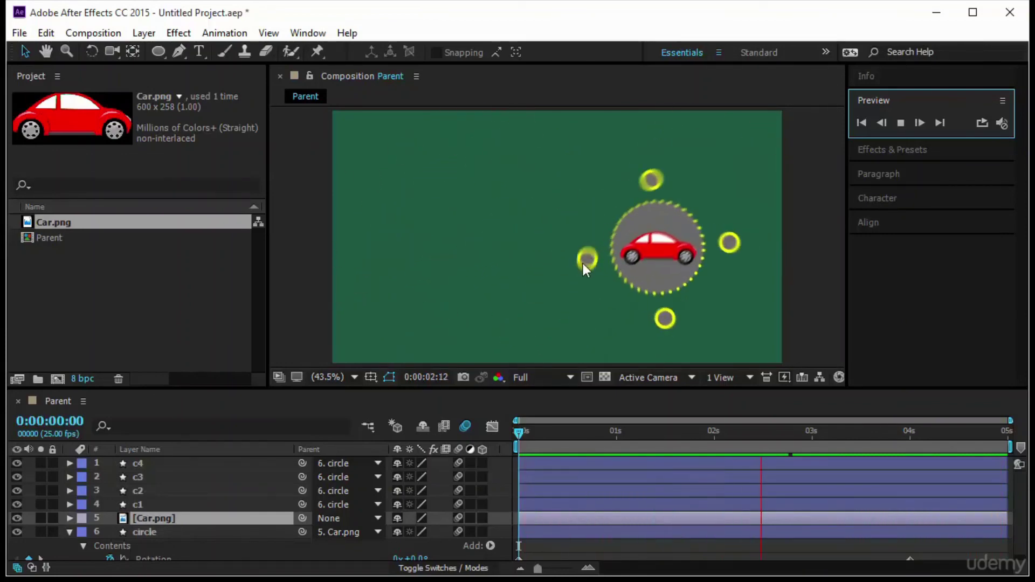
click(70, 464)
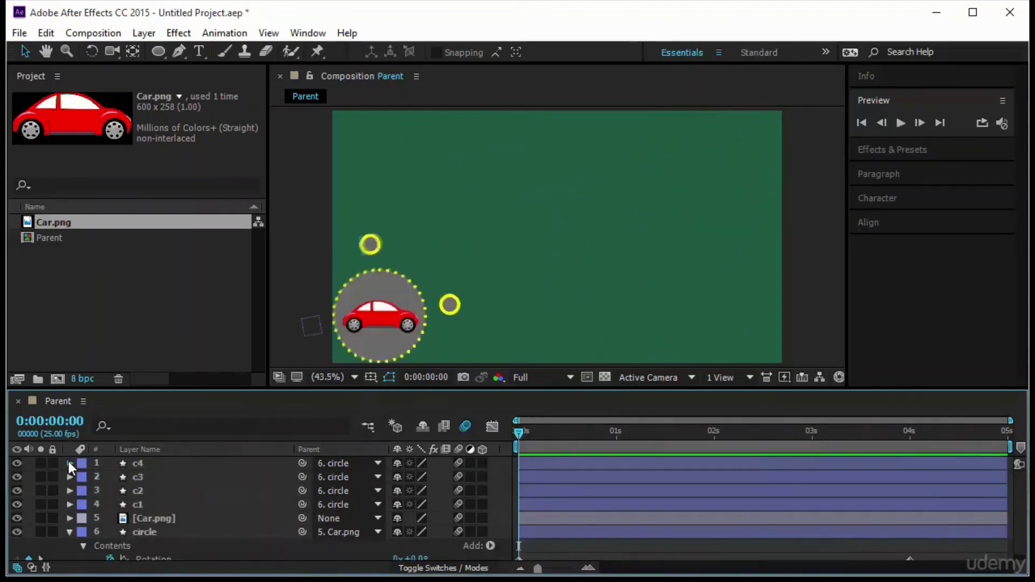
- At 0:00:01:14, draw a wide, flat rectangle with a blue stroke above the car on a new shape layer and centre its anchor point
drag(519, 434, 673, 457)
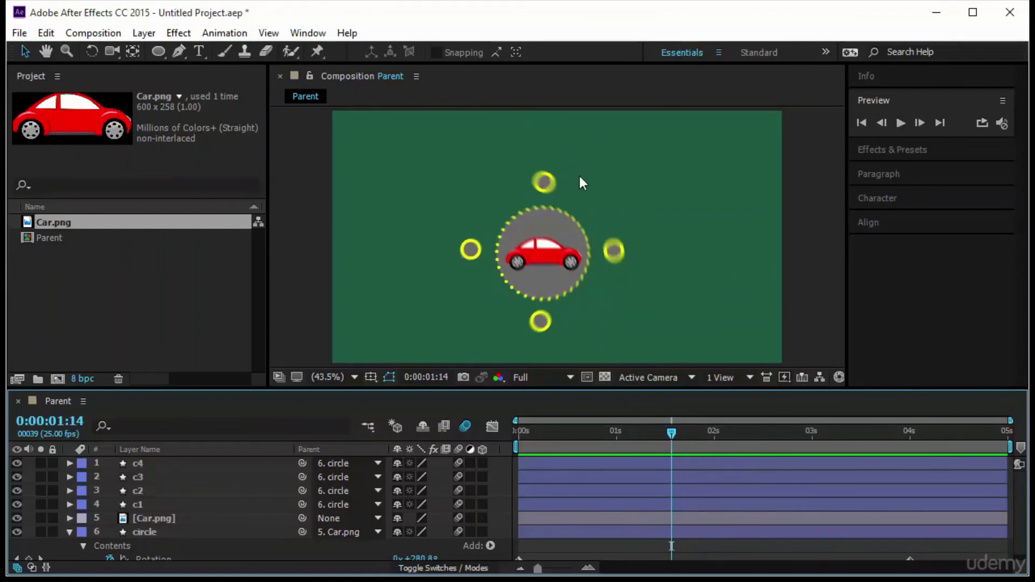
drag(153, 50, 237, 53)
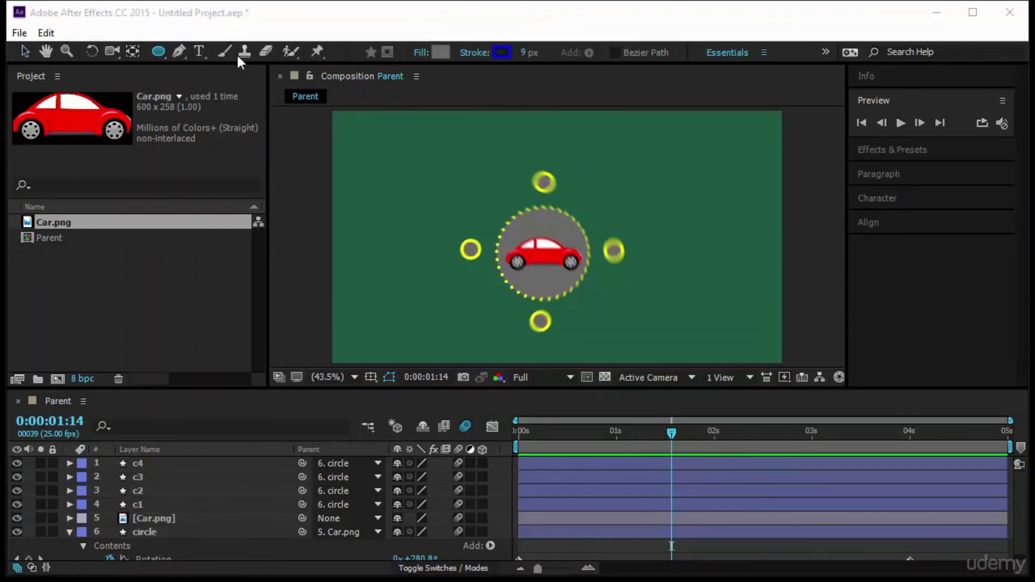
drag(503, 134, 577, 153)
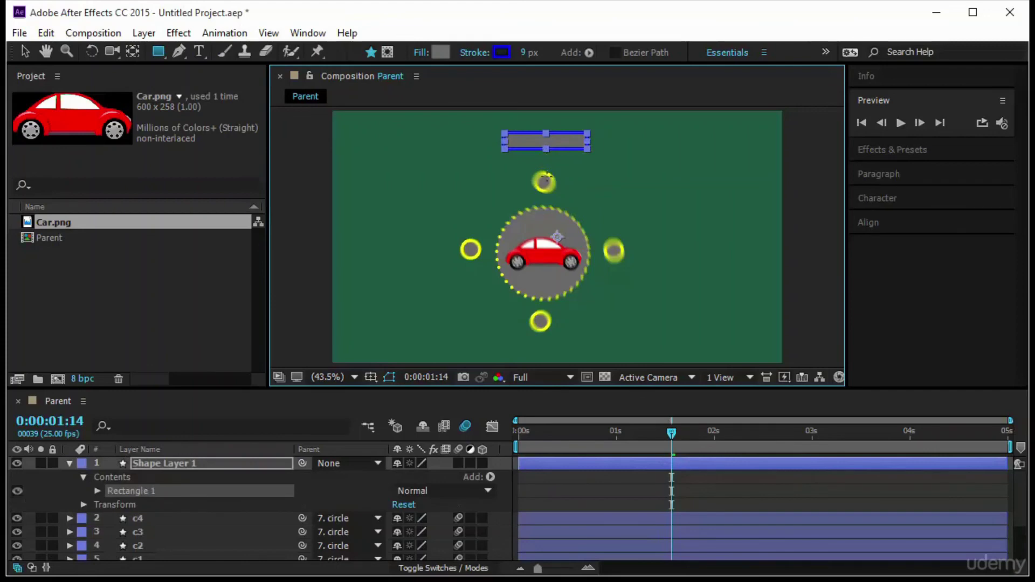
click(671, 433)
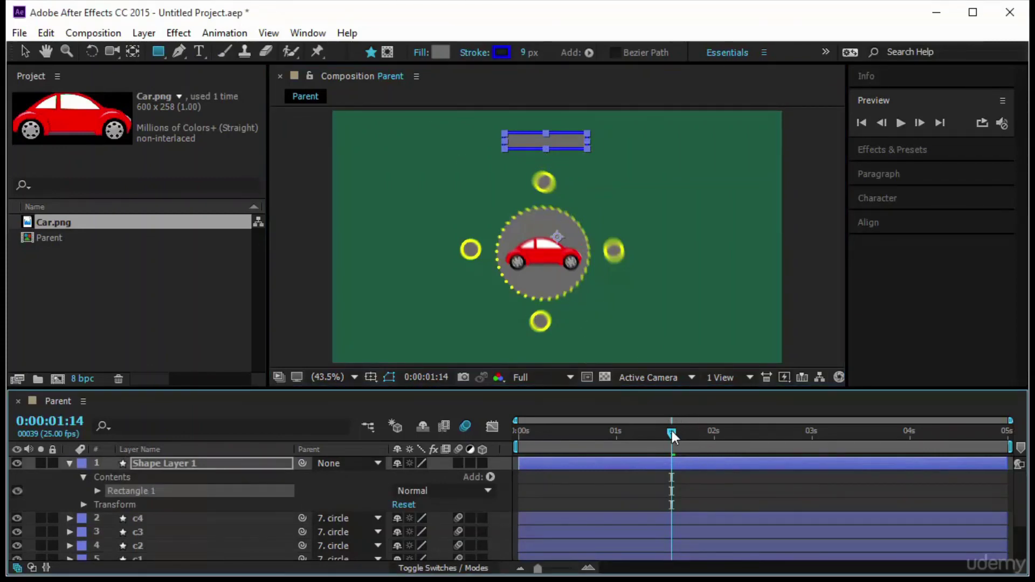
drag(672, 431, 468, 458)
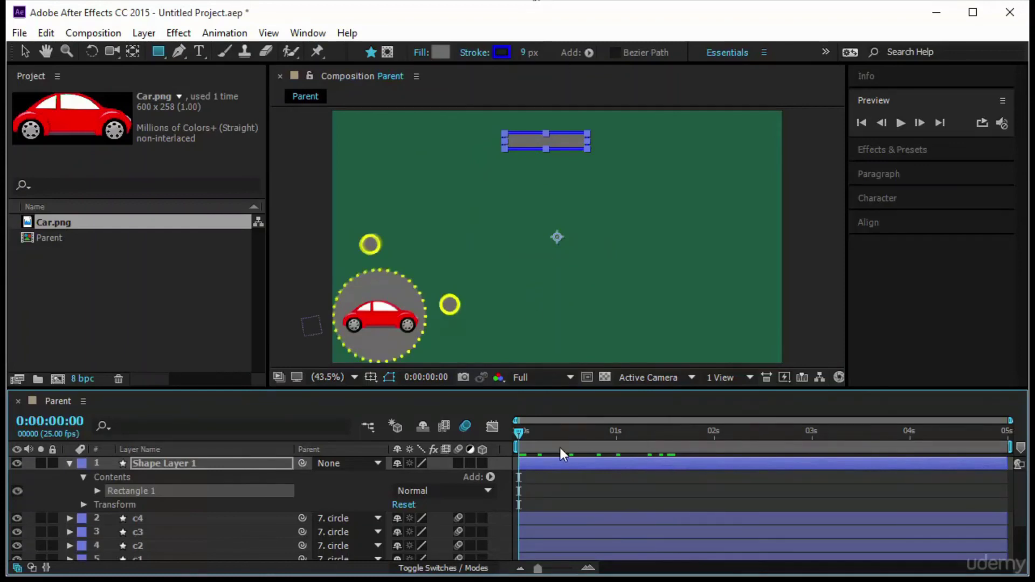
key(alt)
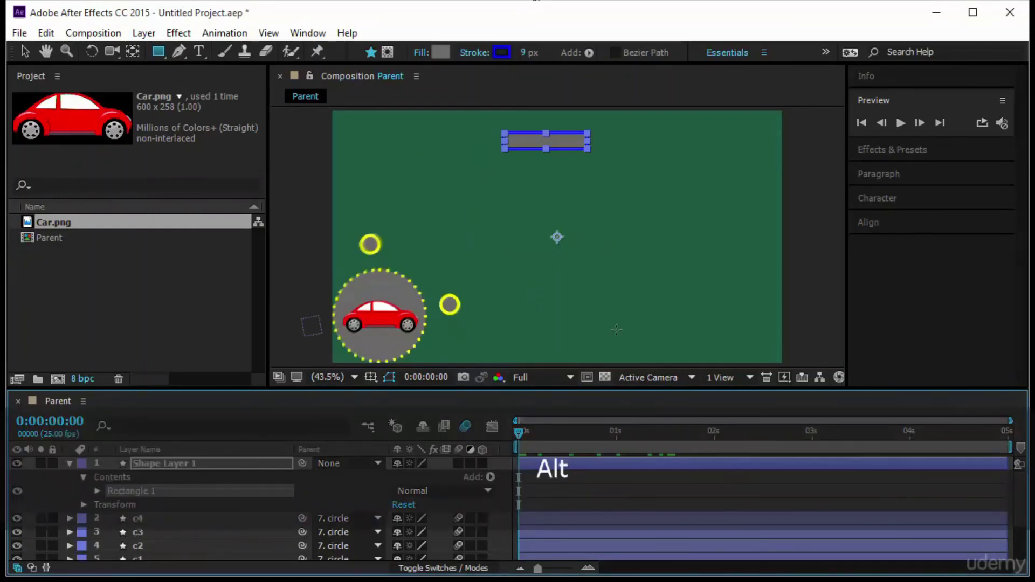
key(ctrl+alt+Home)
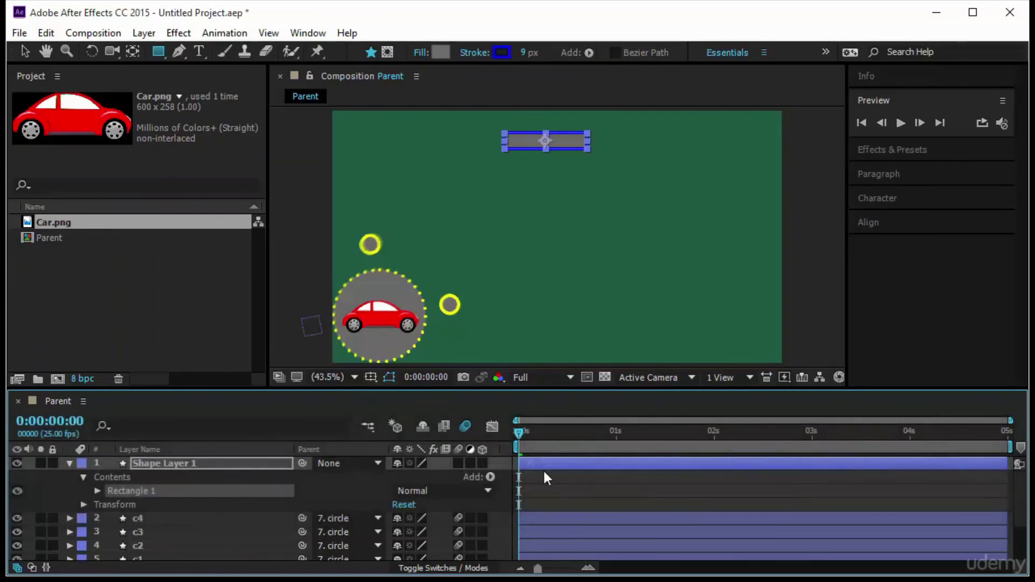
- Parent the rectangle's layer to Car.png at 0:00:01:14 and preview its motion
drag(520, 431, 674, 448)
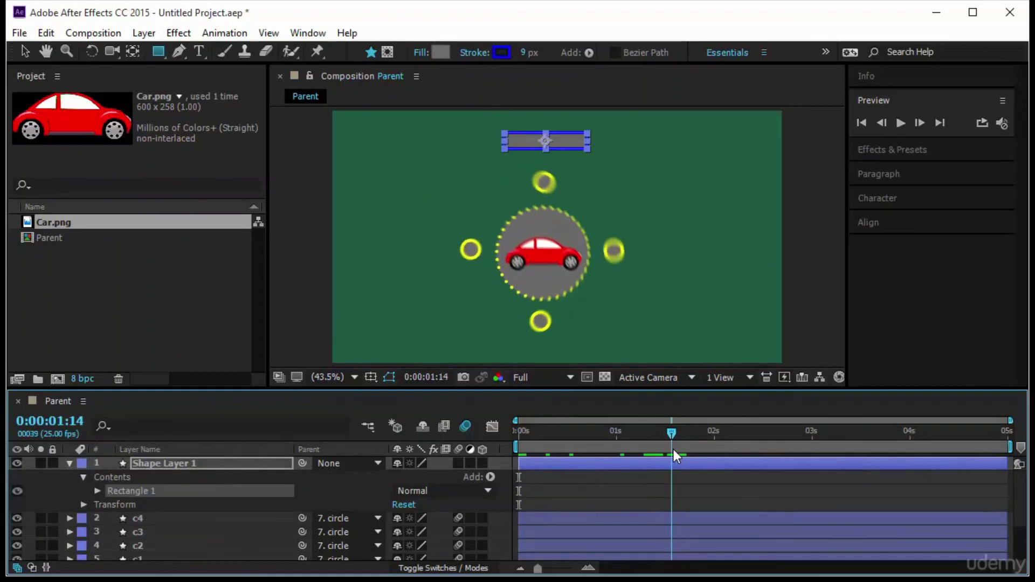
drag(305, 462, 241, 513)
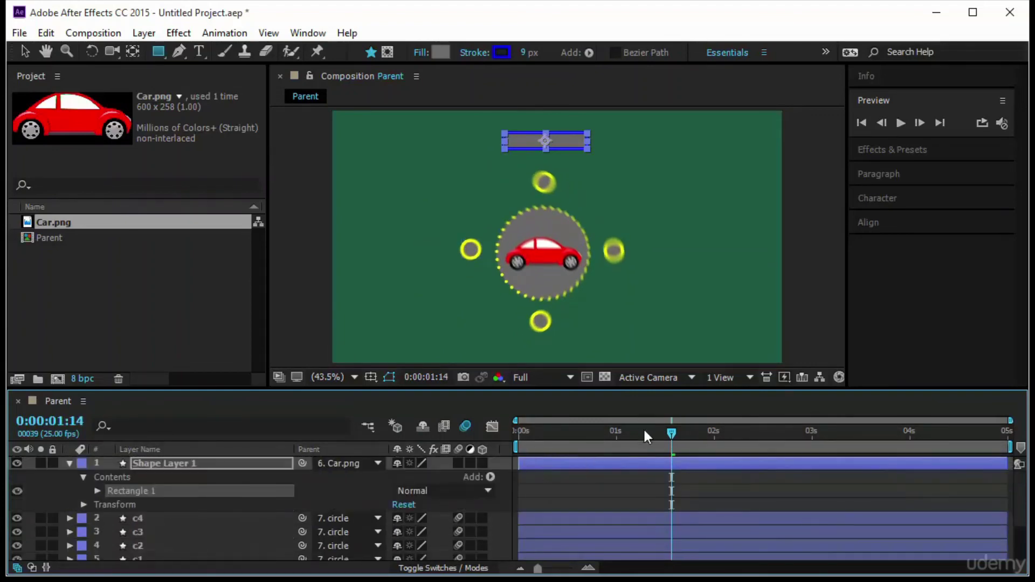
click(901, 123)
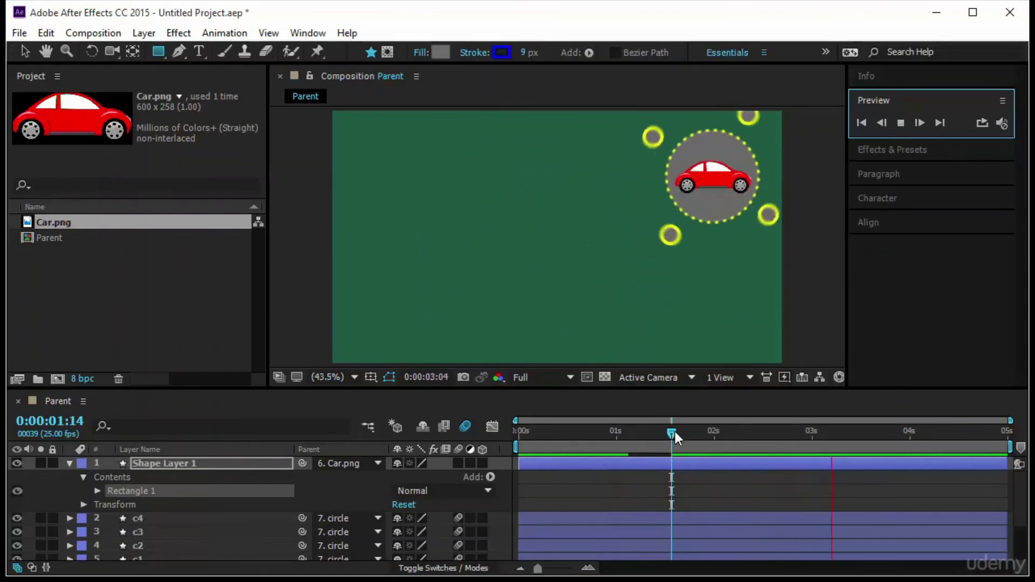
click(630, 445)
drag(629, 445, 673, 482)
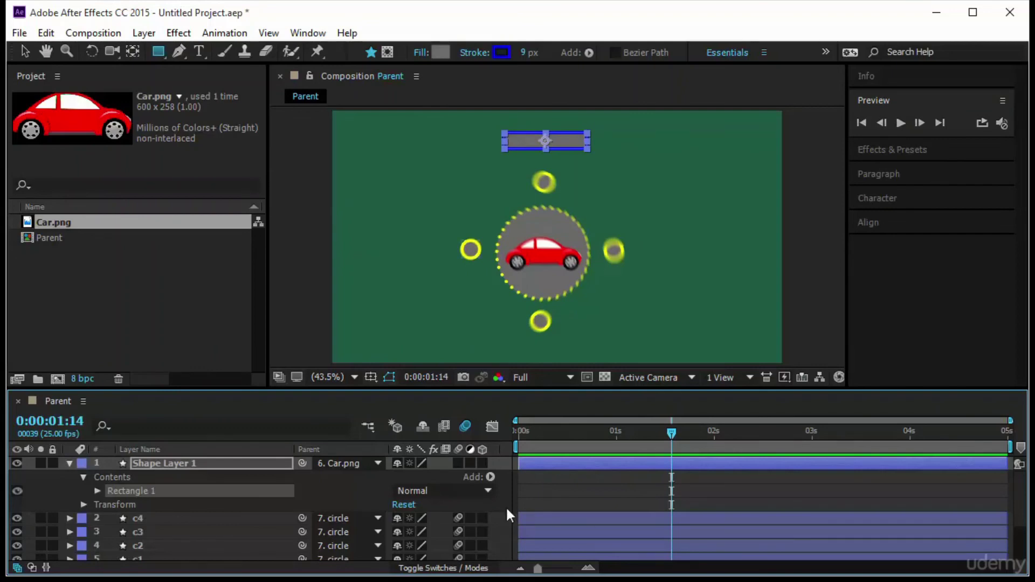
- Split the rectangle's layer at 0:00:01:14 and check the two resulting layer parts
click(583, 463)
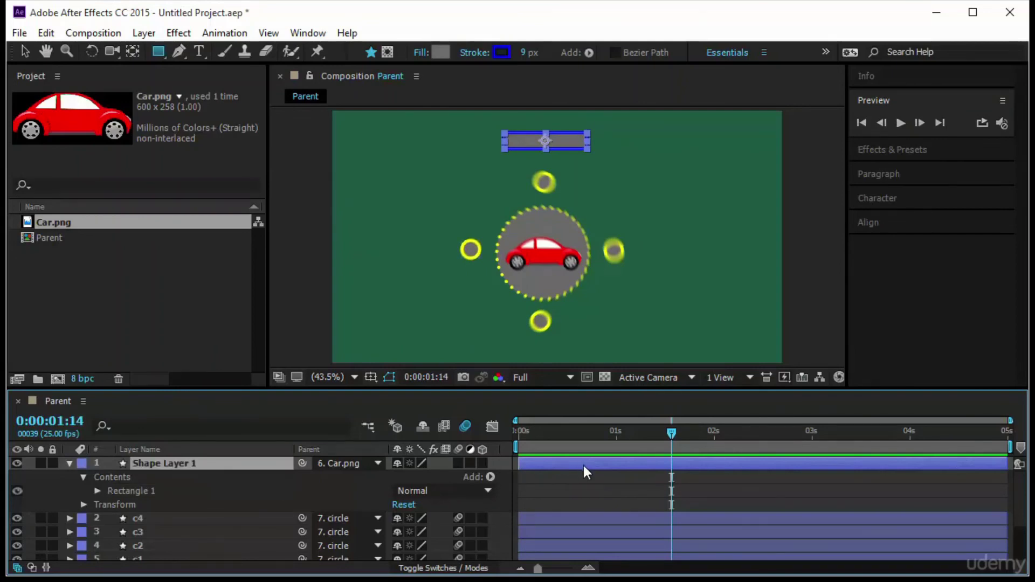
click(46, 34)
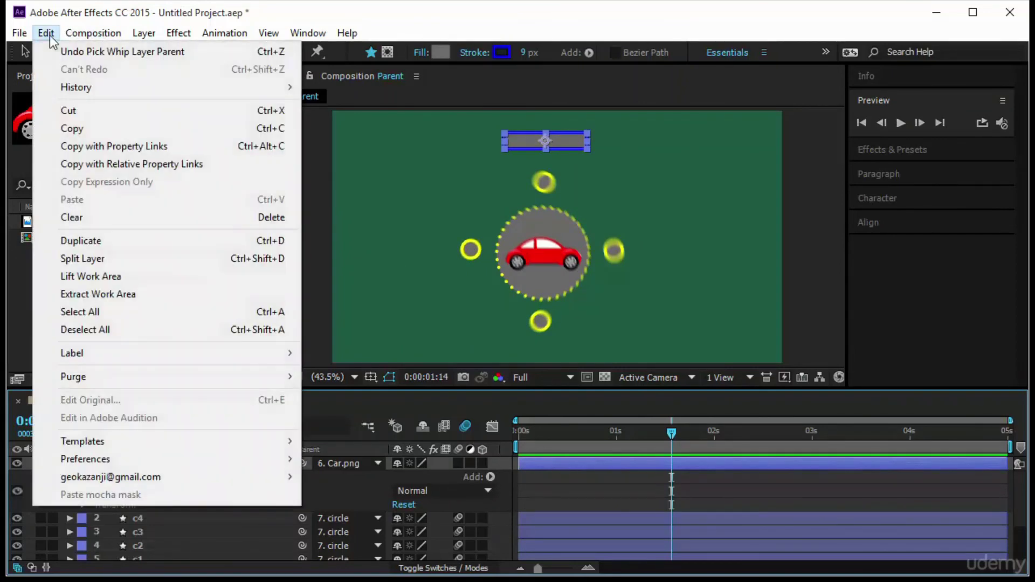
click(128, 259)
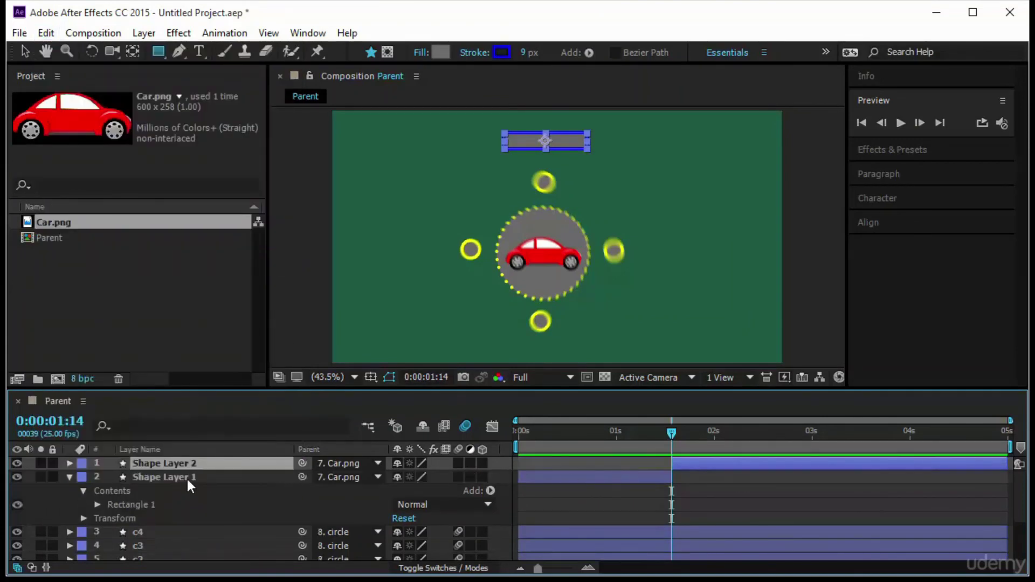
click(187, 477)
click(198, 463)
click(203, 476)
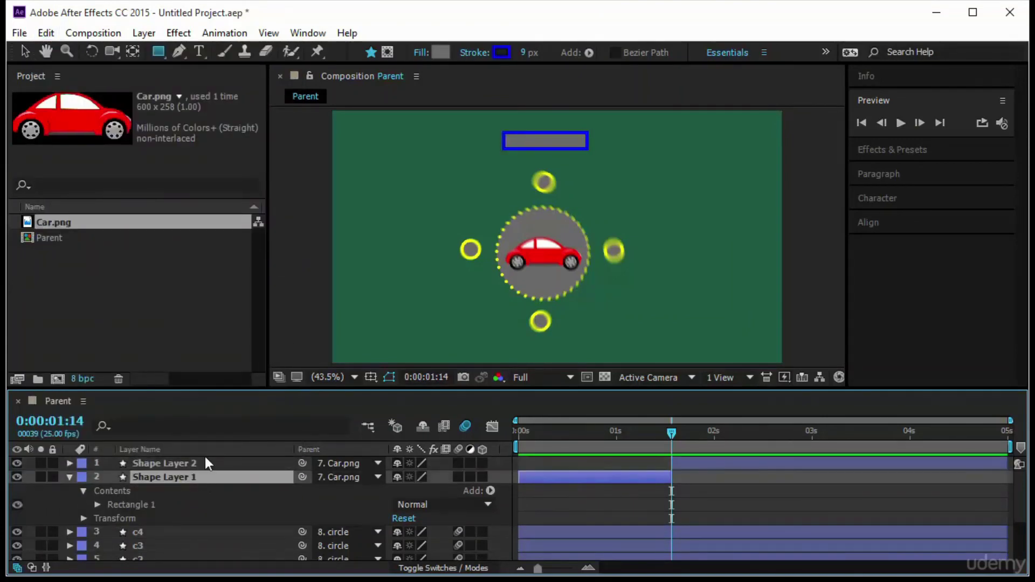
click(204, 464)
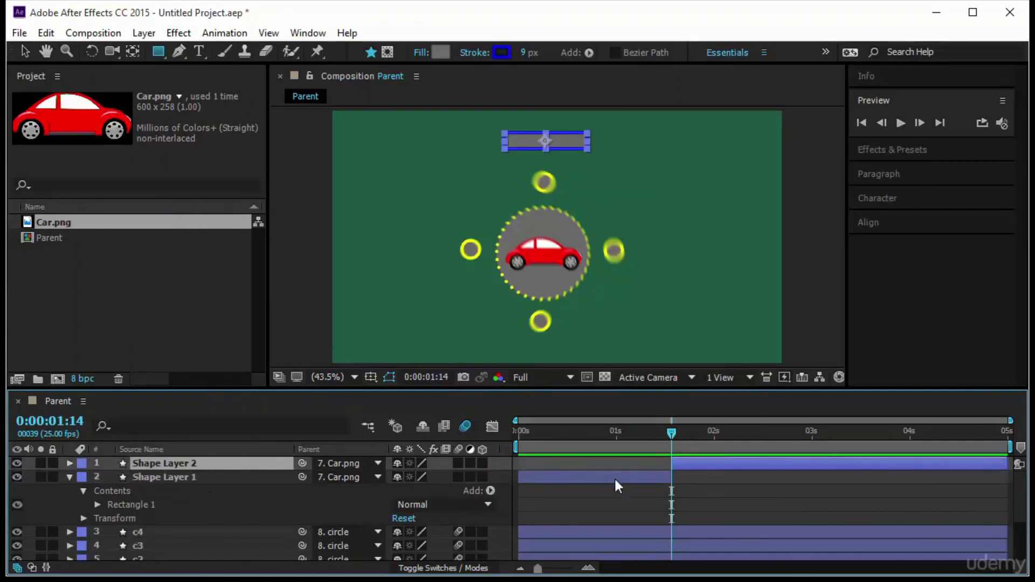
click(626, 474)
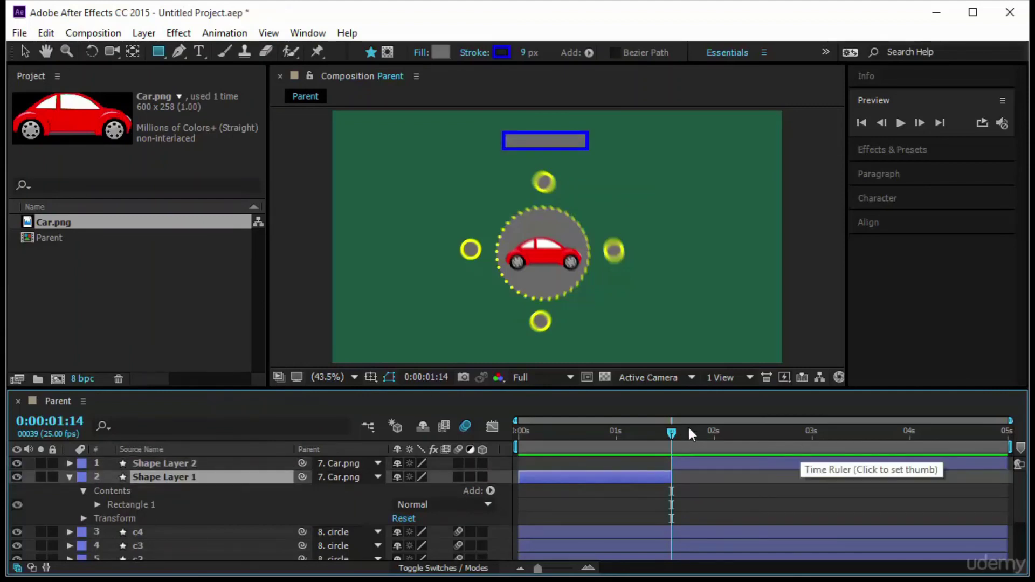
- Set the parent of Shape Layer 1, the part before 0:00:01:14, to None
key(space)
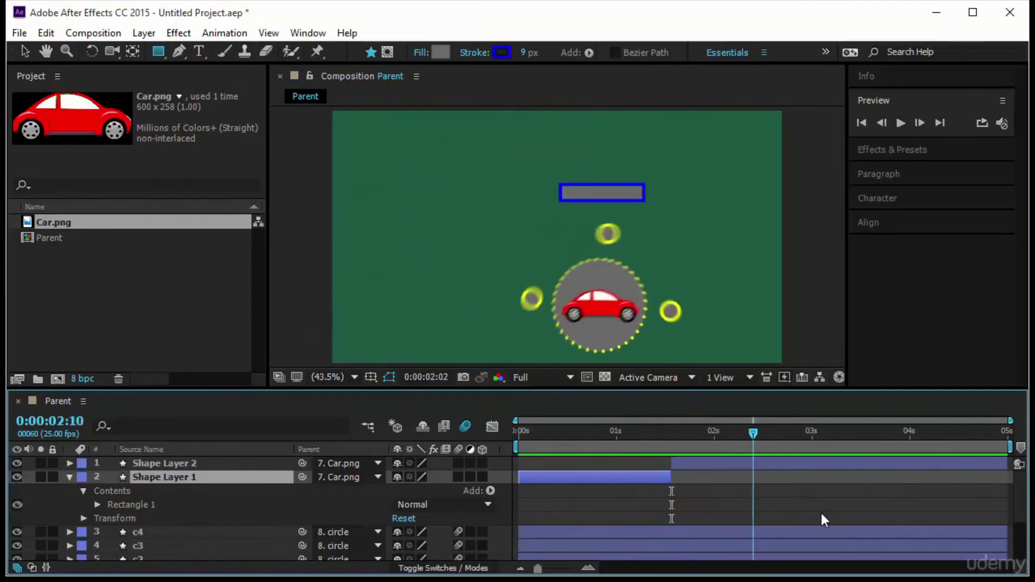
key(space)
drag(506, 476, 667, 481)
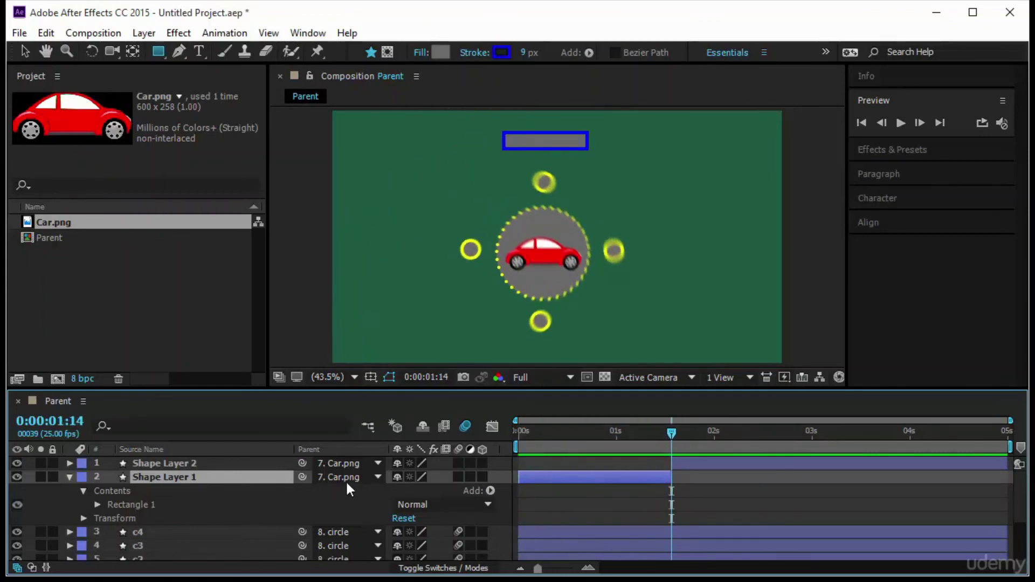
click(326, 477)
click(374, 312)
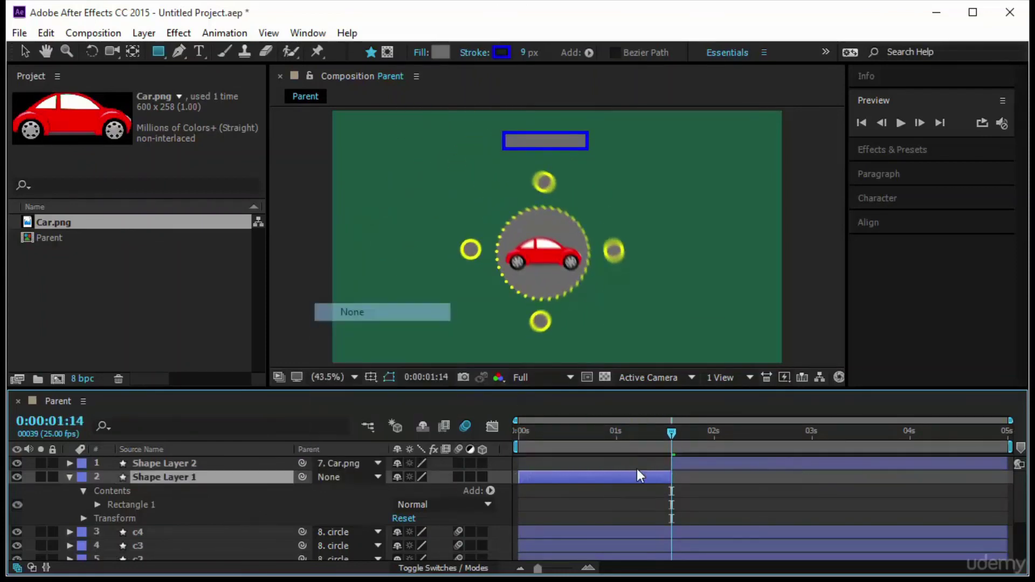
- Preview the composition from the start to check how the unparented and parented rectangle parts move
drag(674, 431, 498, 476)
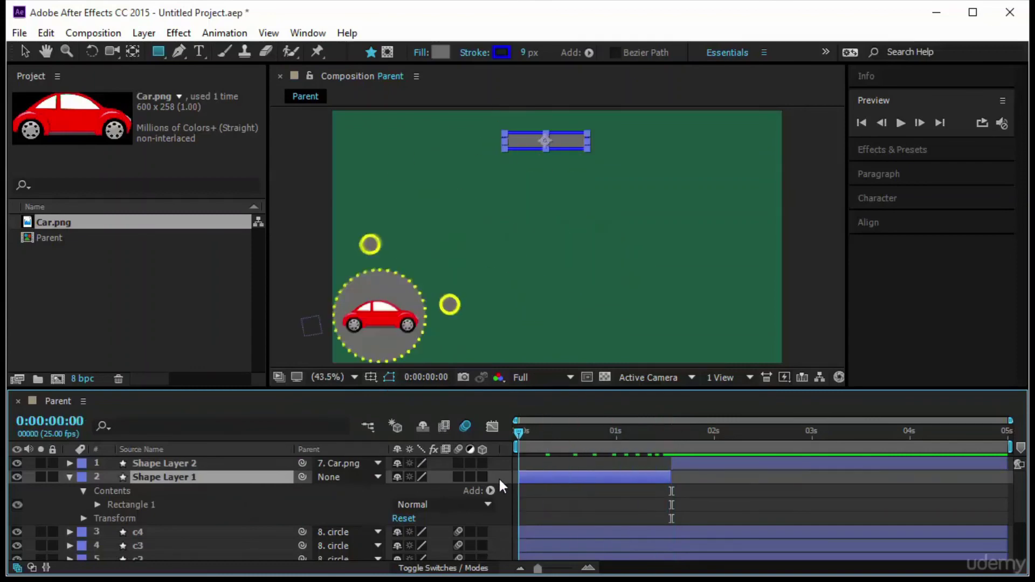
key(space)
key(space)
click(900, 124)
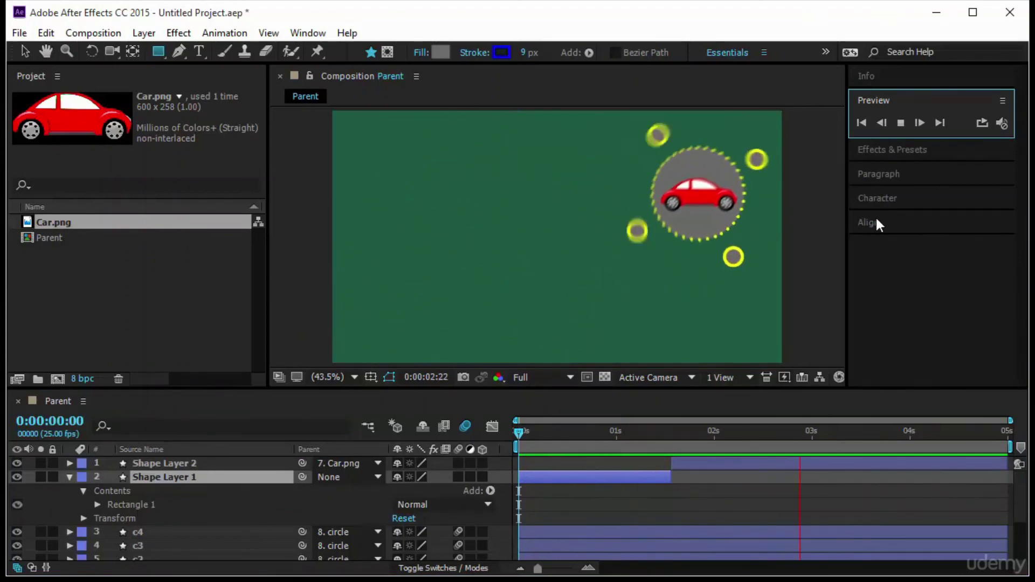
click(507, 483)
key(Home)
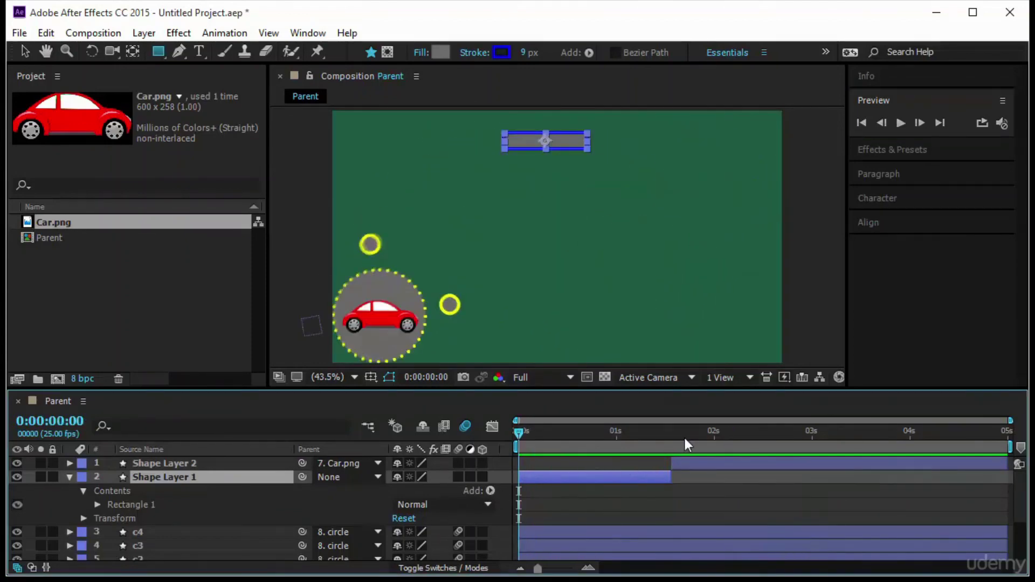
- Replay the Parent composition and scrub through Shape Layer 1's portion to examine the rectangle before and after the split
click(900, 124)
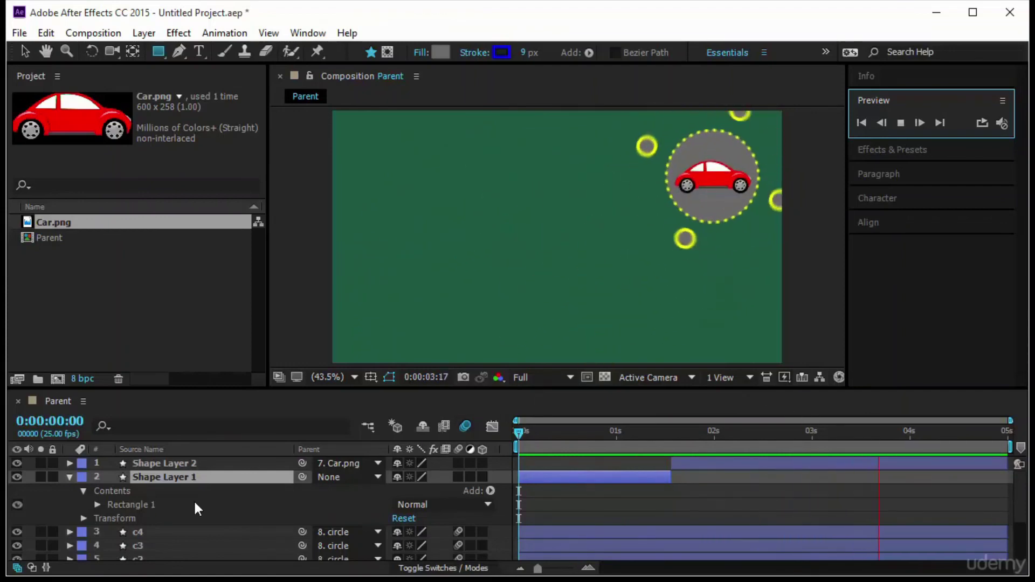
drag(519, 434, 601, 460)
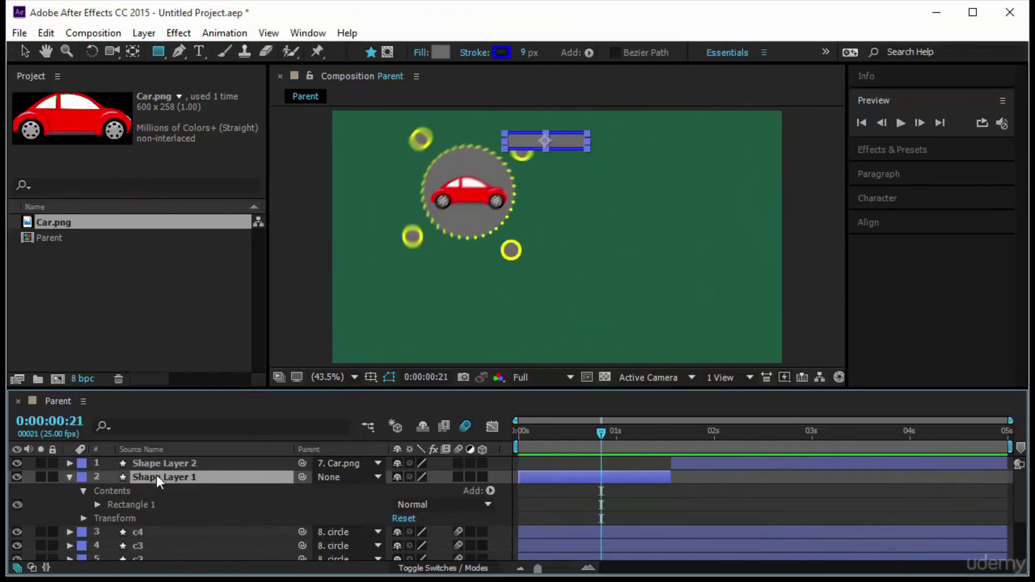
click(597, 434)
drag(513, 454, 467, 478)
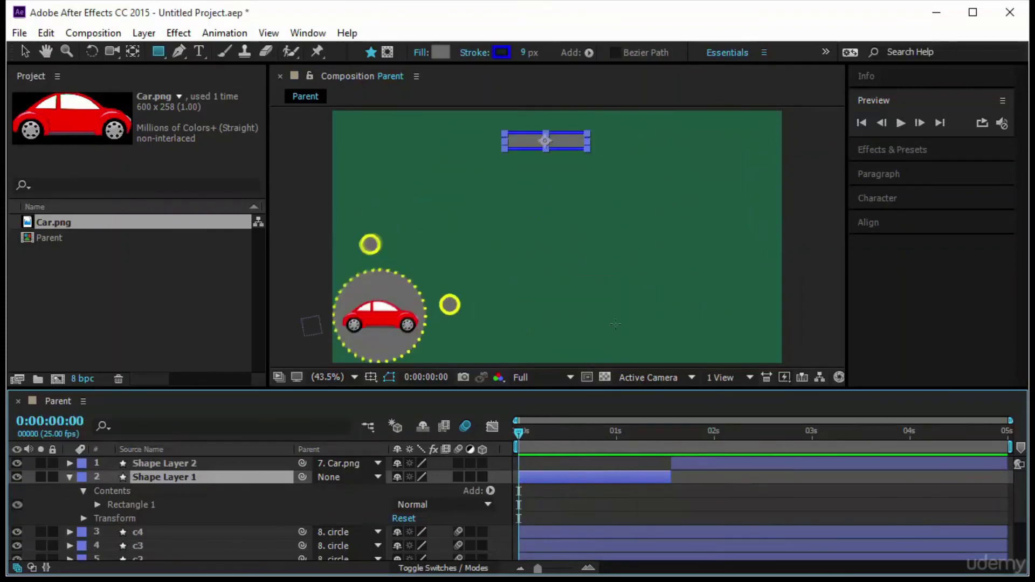
drag(518, 433, 445, 535)
click(899, 123)
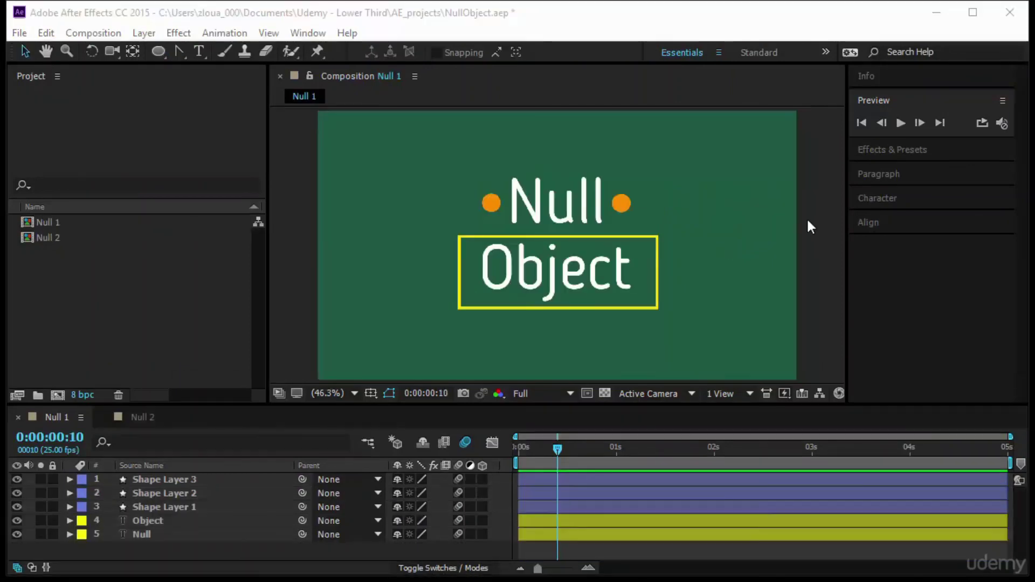
- In the NullObject.aep project, switch to the Null 2 composition and preview the four squares' rotation from 0:00:00:00
click(807, 221)
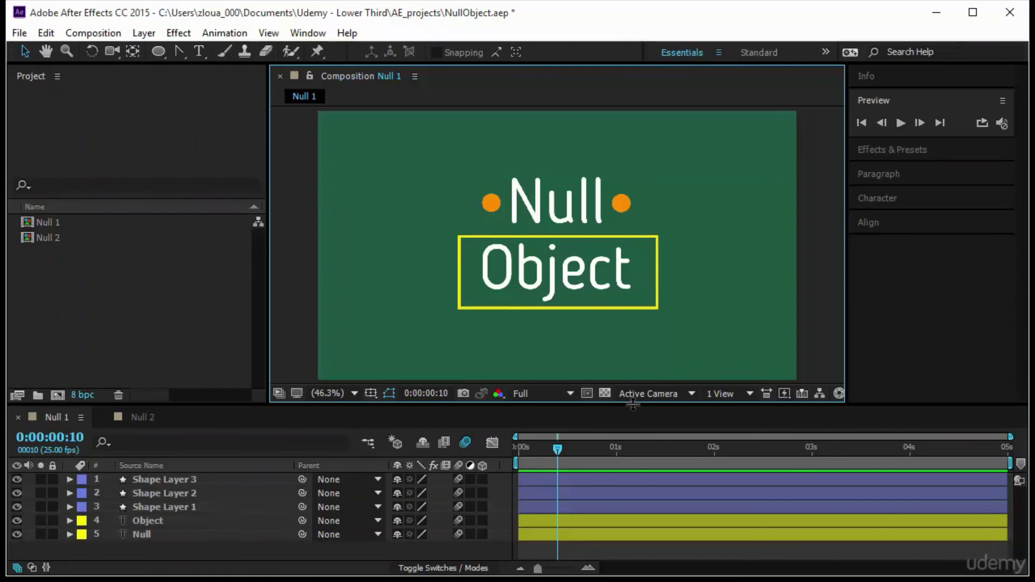
click(145, 418)
drag(895, 443, 485, 478)
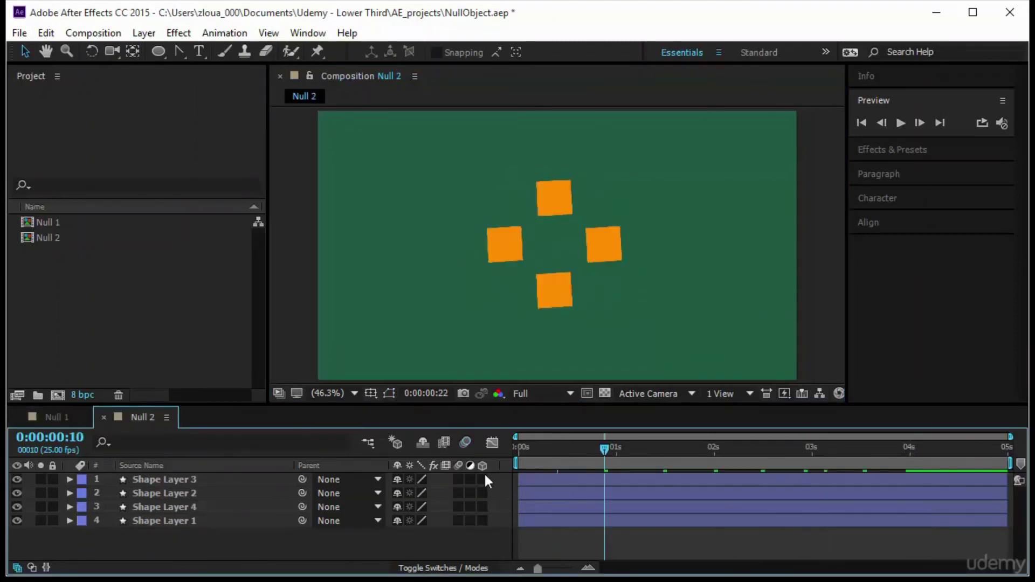
click(900, 123)
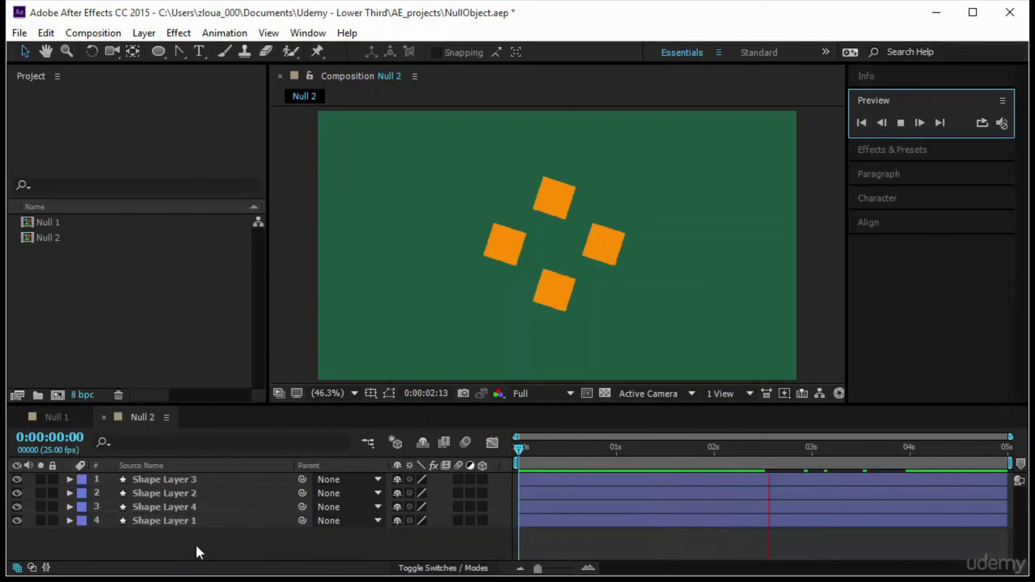
mouse_move(195, 542)
mouse_down()
mouse_move(186, 523)
mouse_move(199, 476)
mouse_up()
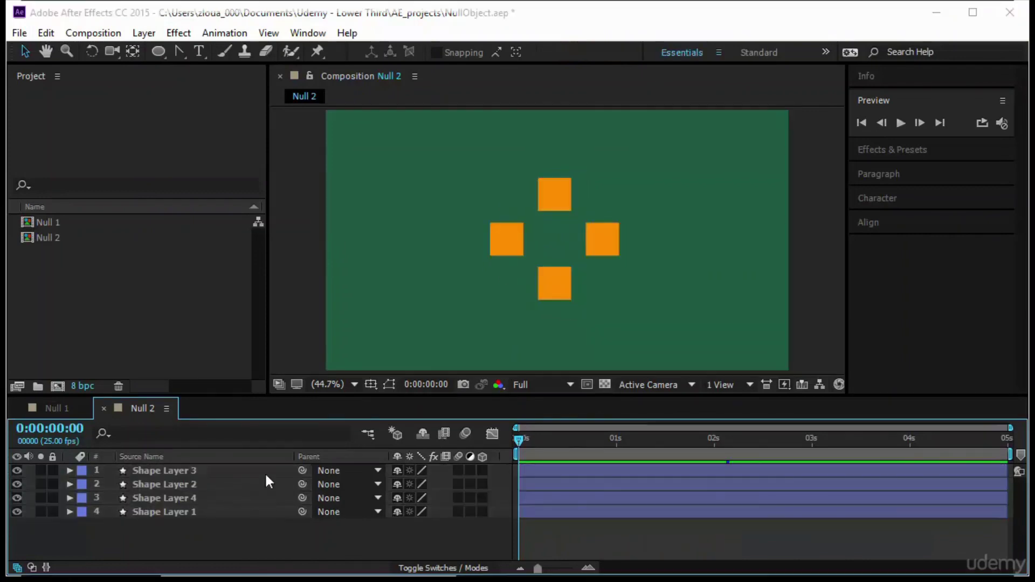
- Add a null object to the Null 2 composition and view its source item in the Solids folder
click(150, 35)
mouse_move(232, 25)
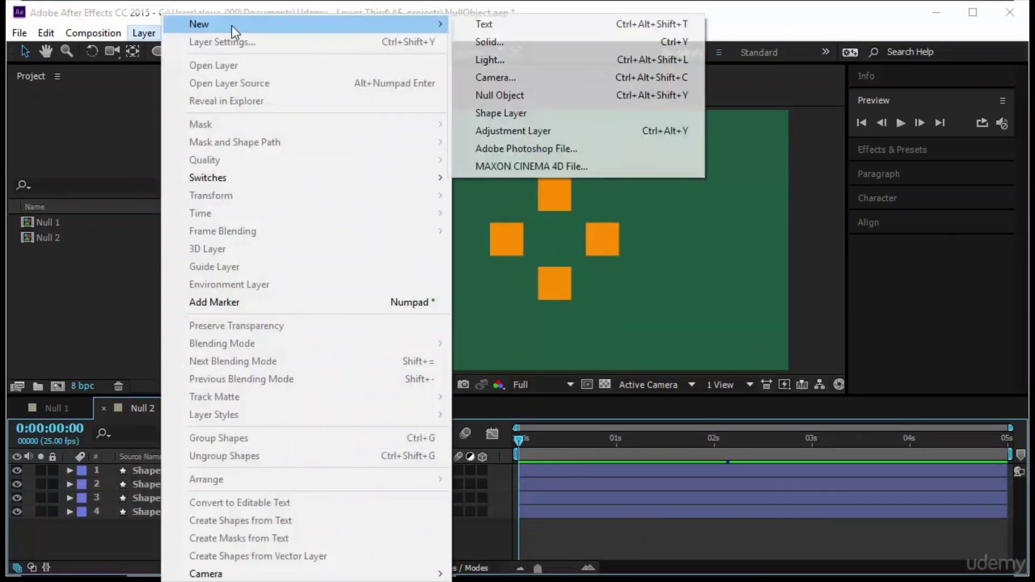
click(566, 95)
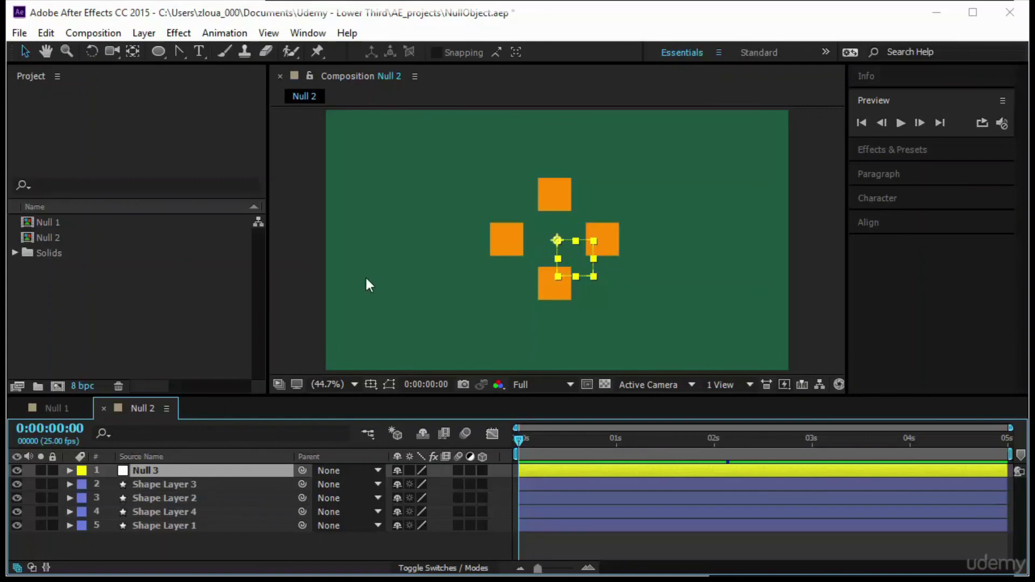
click(85, 254)
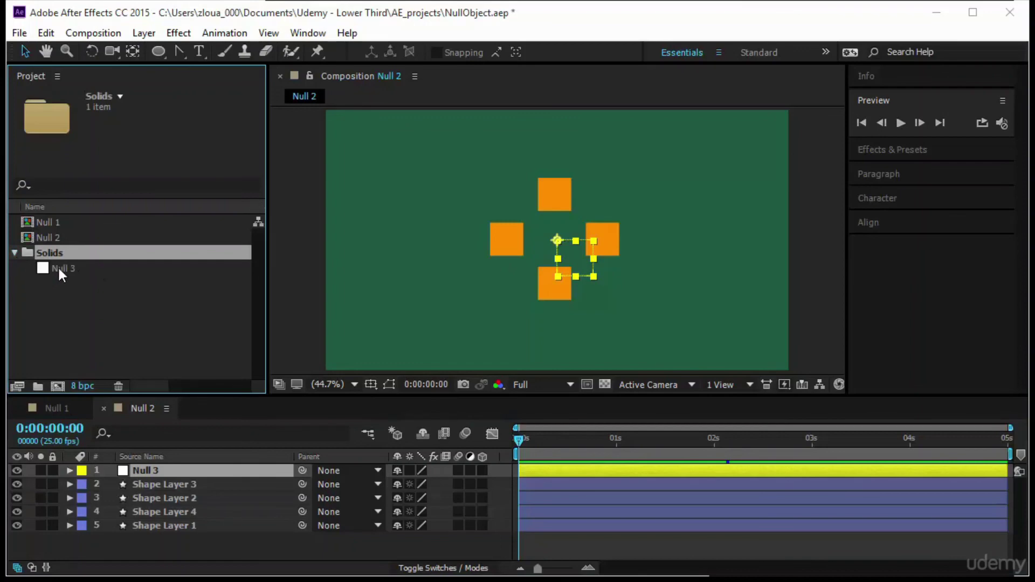
click(58, 269)
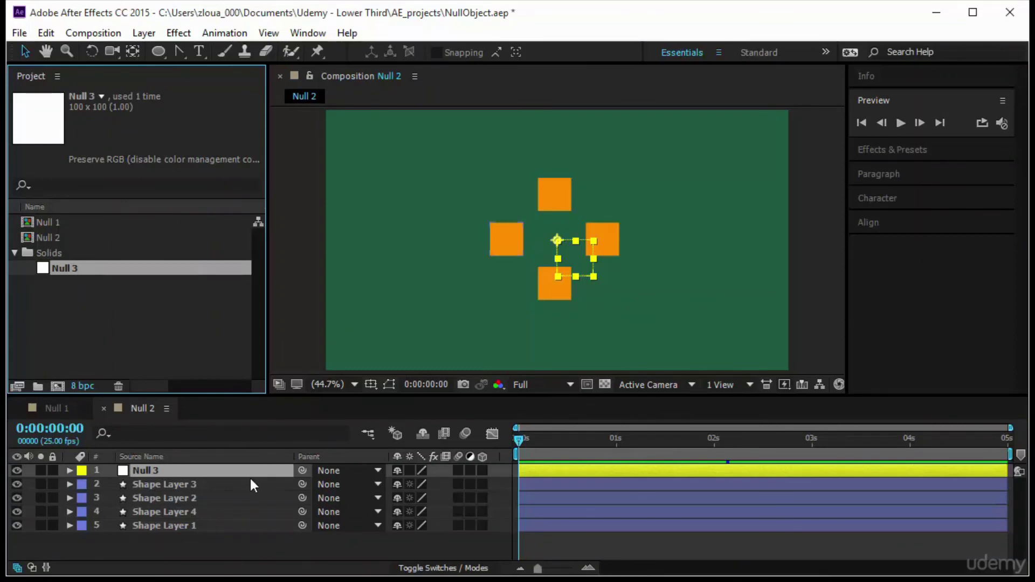
- Parent all four shape layers in Null 2 to the Null 3 layer
mouse_move(261, 548)
mouse_down()
mouse_move(212, 521)
mouse_move(214, 483)
mouse_up()
drag(300, 482, 221, 472)
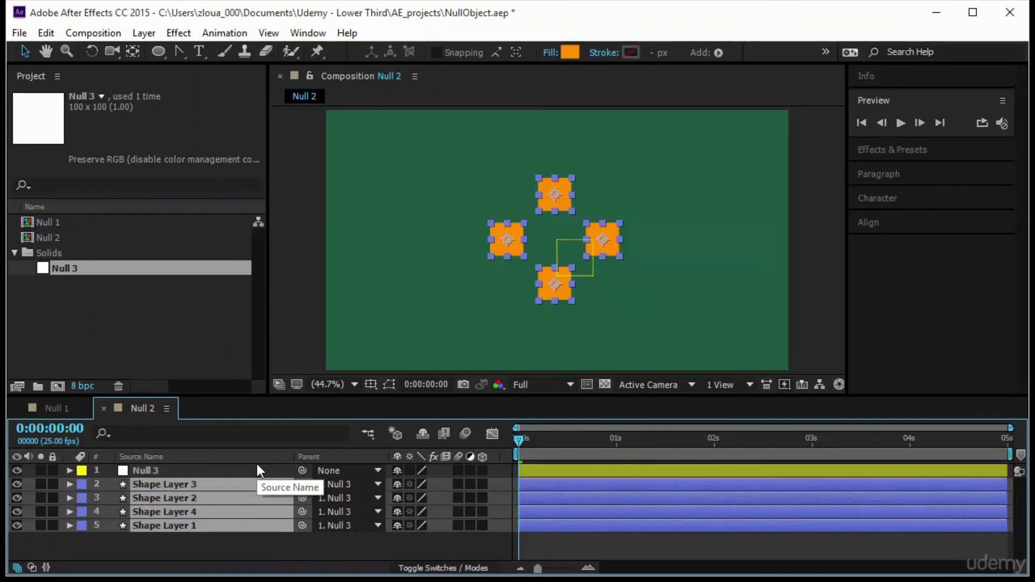
- Keyframe Null 3's rotation from 0 at 0:00:00:00 to 2 full turns at 0:00:04:00, and preview the squares' motion
click(174, 470)
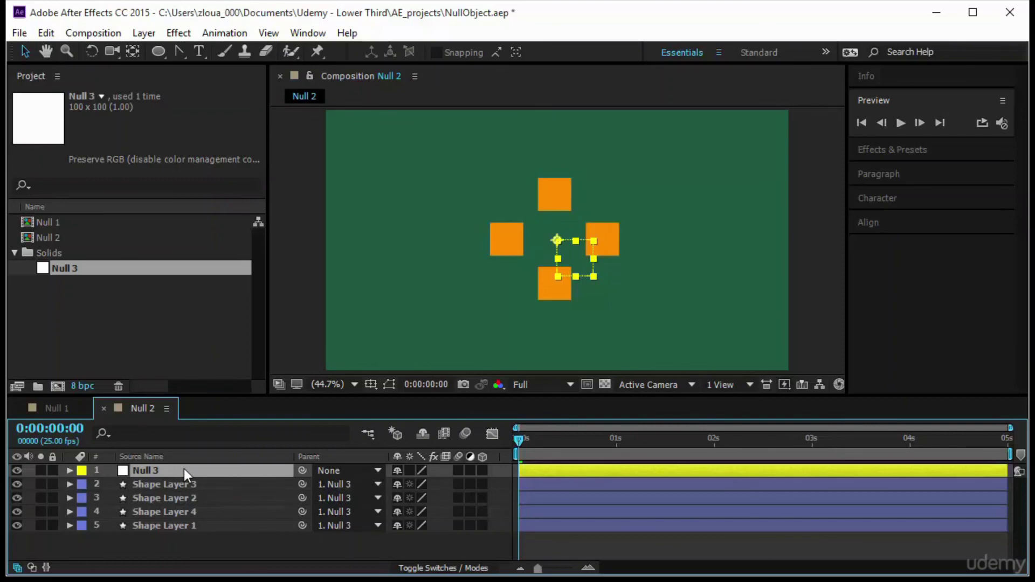
key(r)
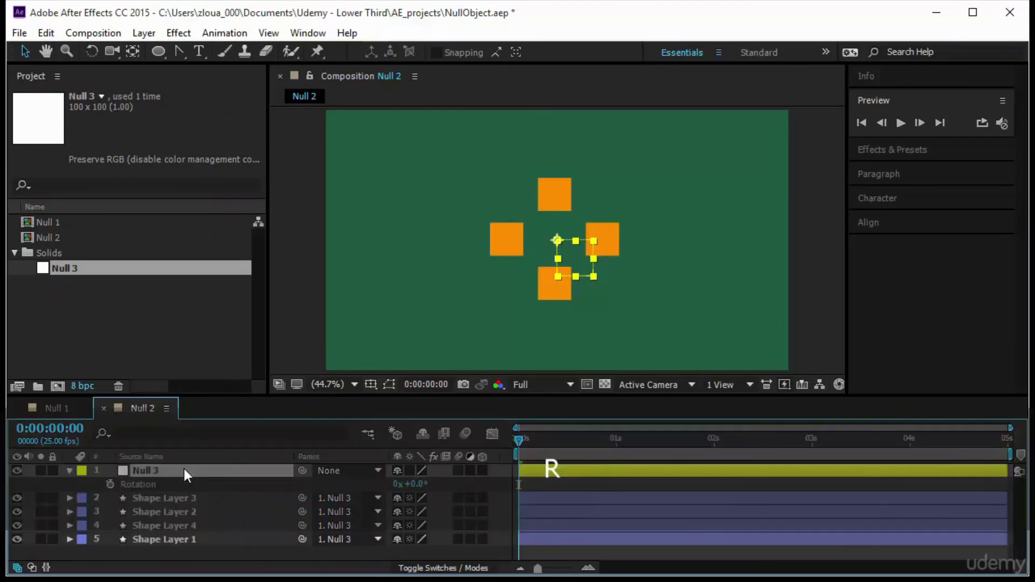
click(110, 484)
drag(525, 448, 909, 450)
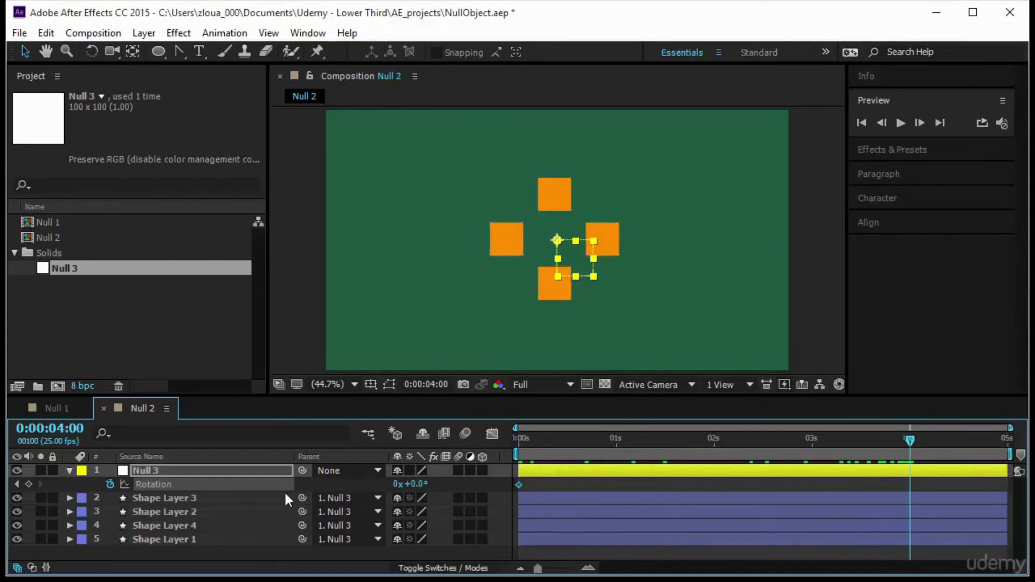
click(397, 483)
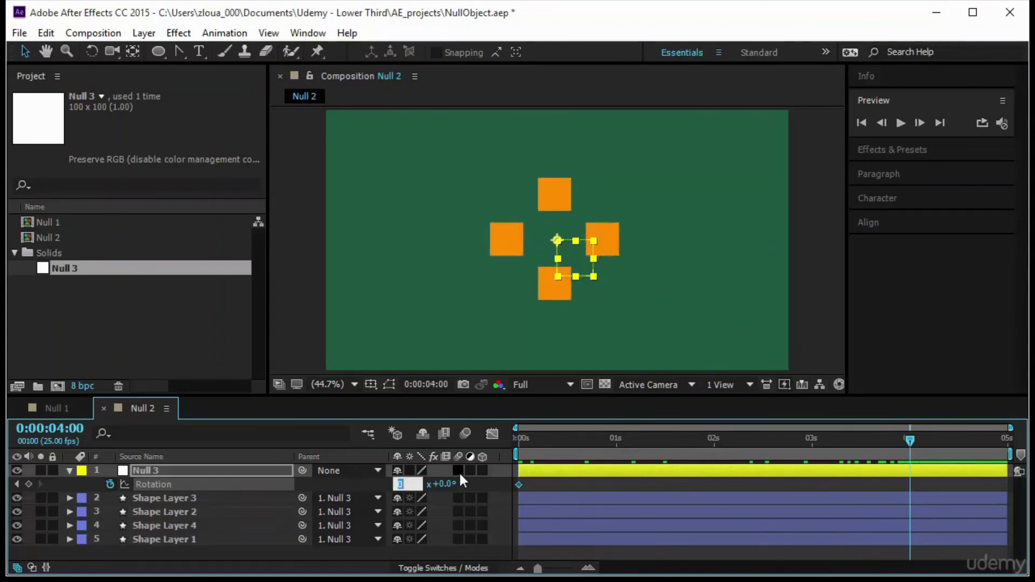
text(2)
key(Return)
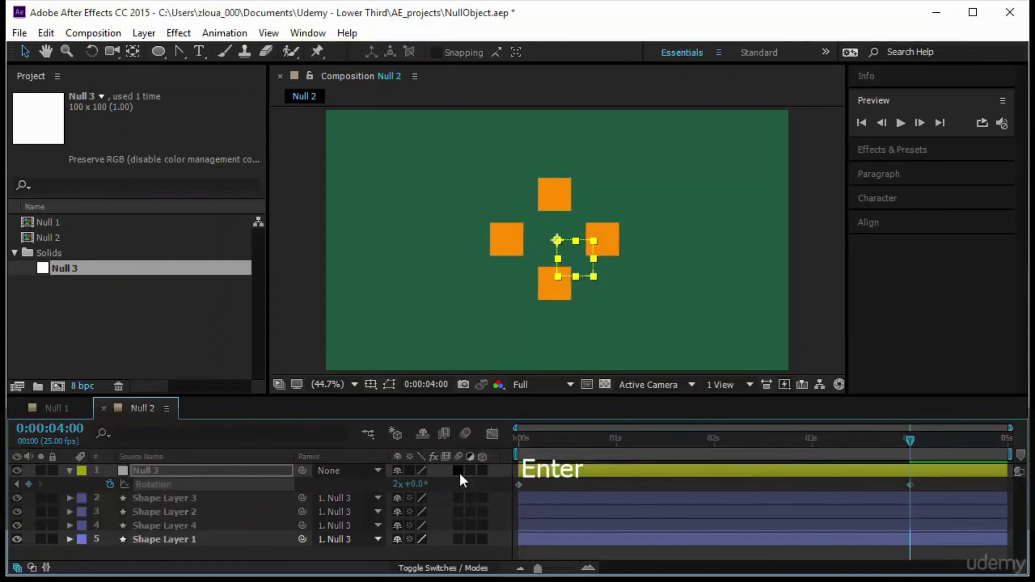
click(900, 123)
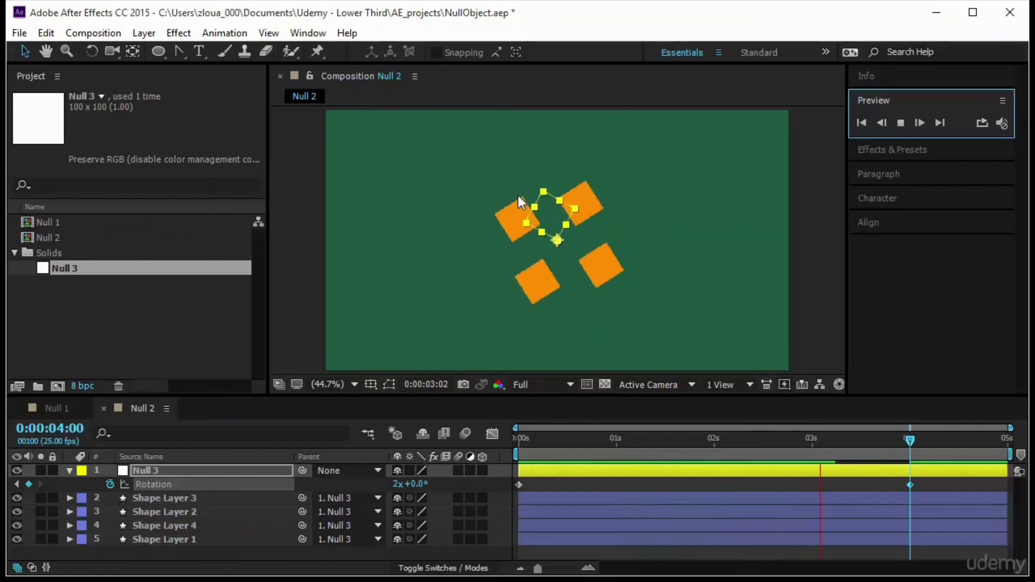
click(557, 239)
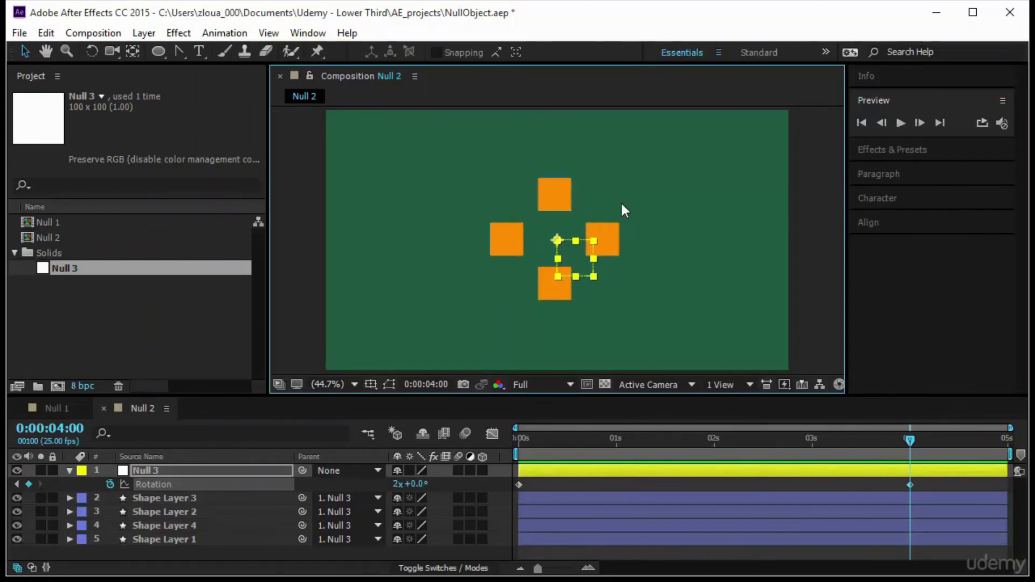
- Move Null 3 with its attached squares horizontally to the left of the frame's centre and preview the rotation from the start
drag(559, 238, 502, 255)
drag(904, 447, 518, 448)
click(900, 123)
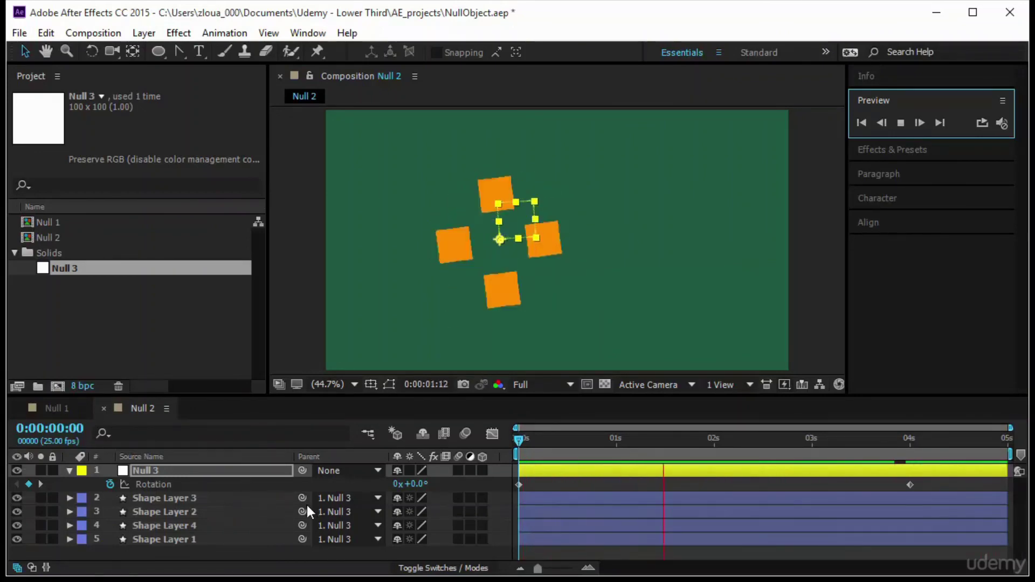
- Switch to the Null 1 composition and check which layers make up the text, circles and rectangle
click(63, 409)
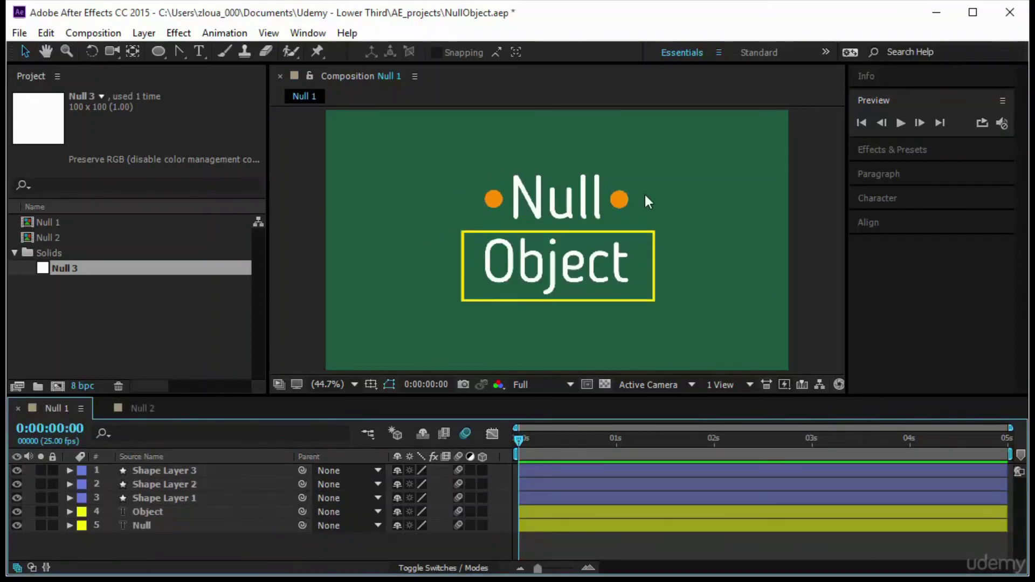
drag(709, 169, 457, 348)
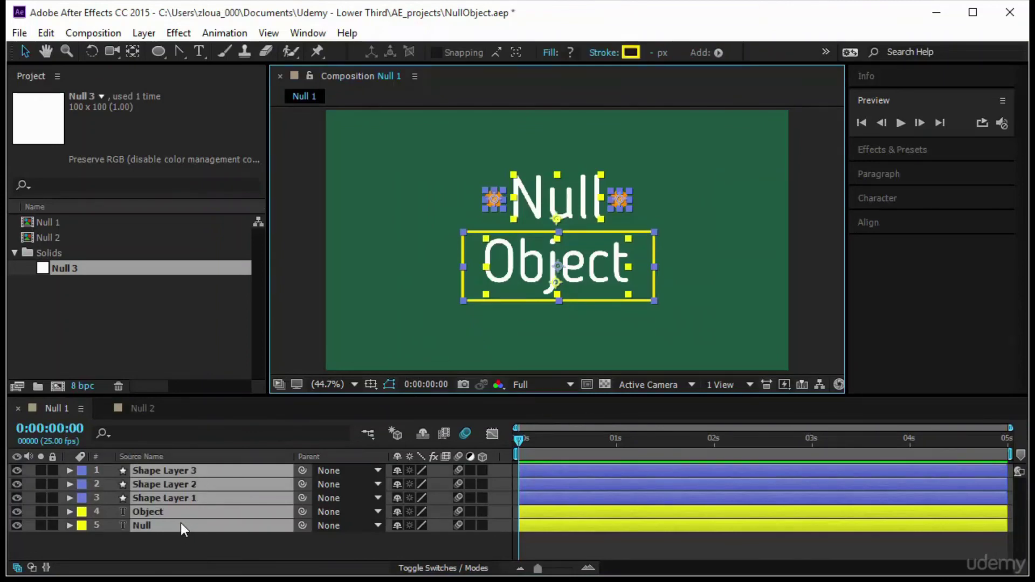
click(200, 546)
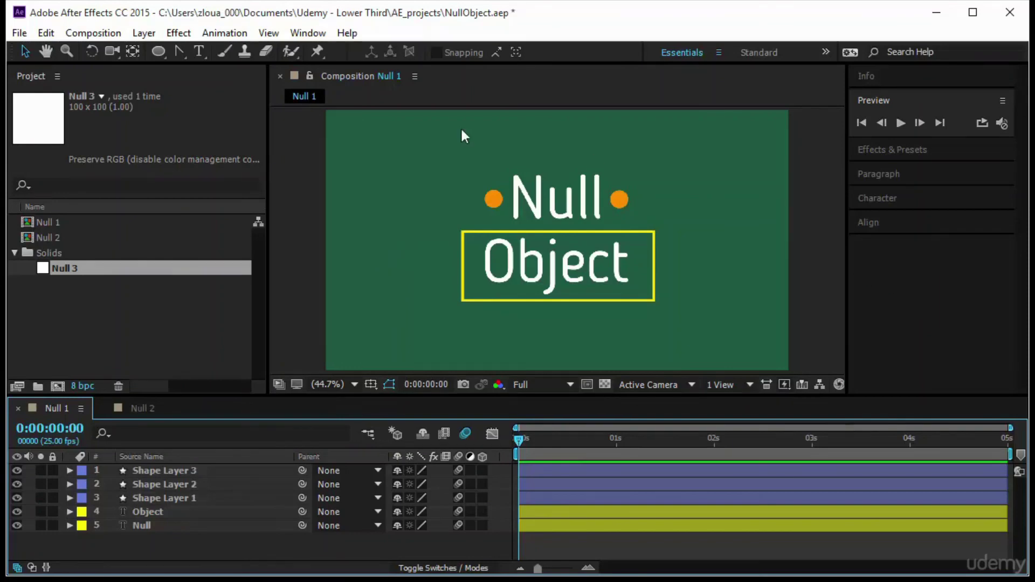
- Add a null object to the Null 1 composition and parent the three shape layers and two text layers to it
click(147, 33)
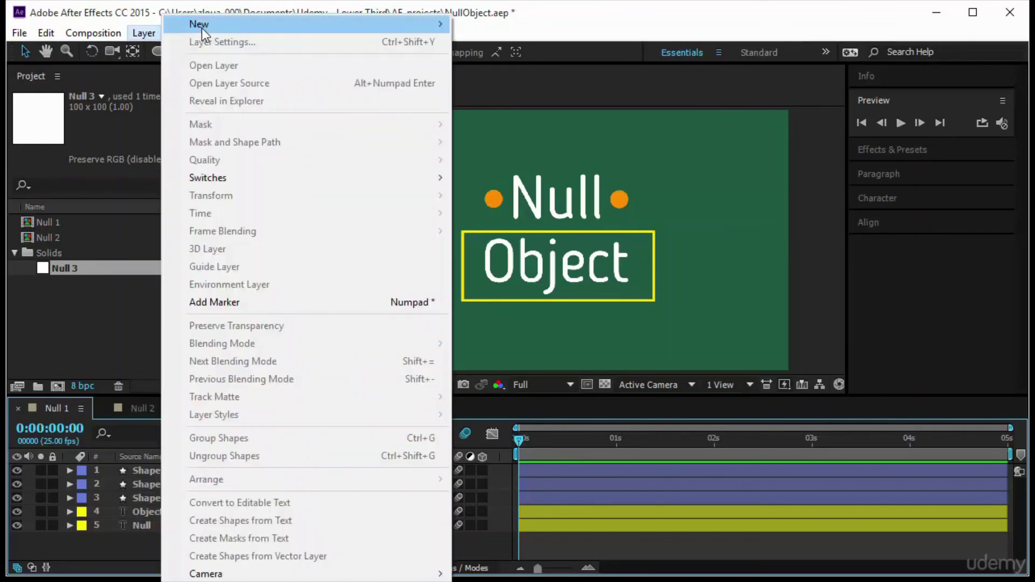
mouse_move(201, 28)
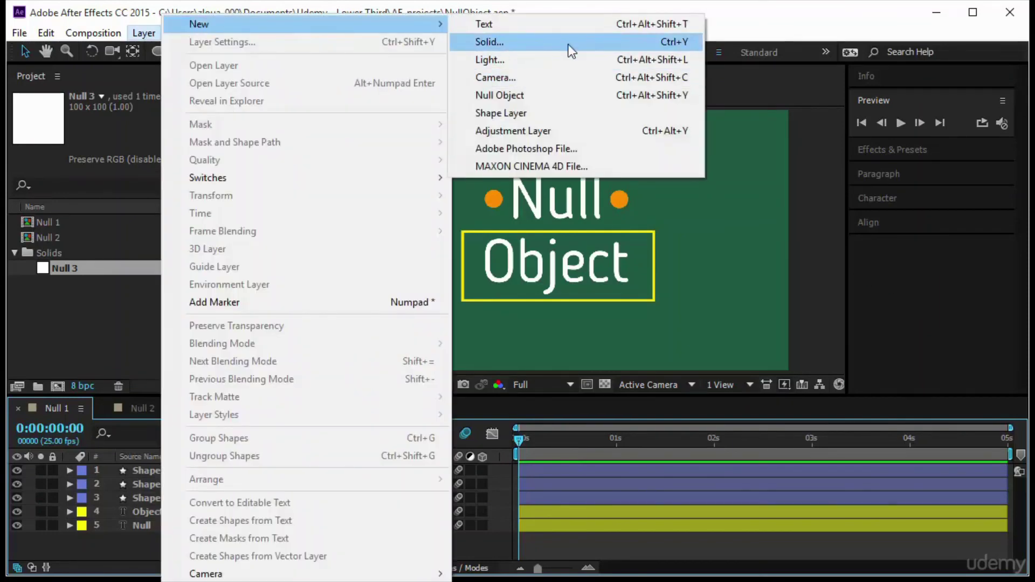
click(574, 100)
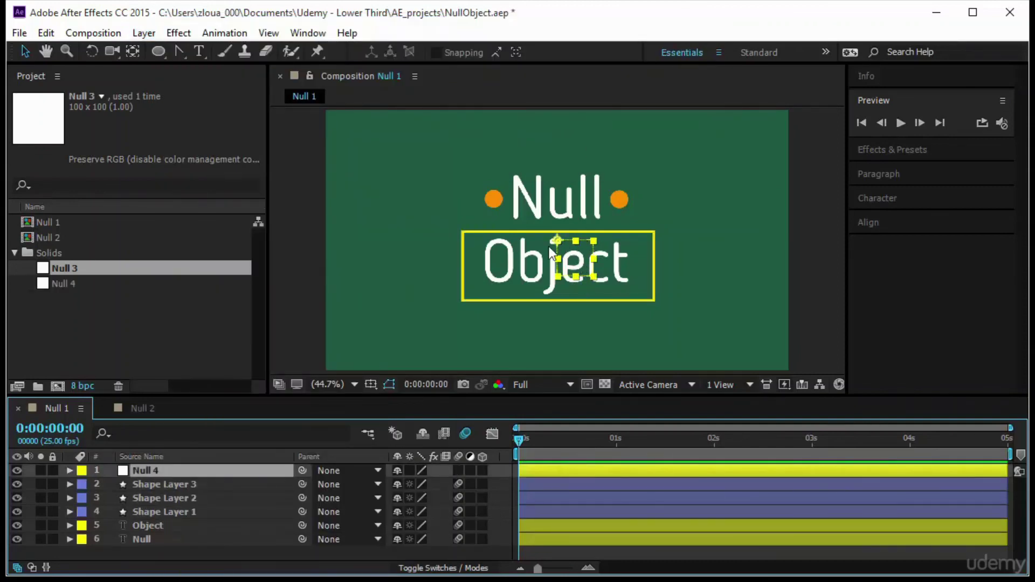
drag(201, 552, 238, 492)
drag(302, 481, 241, 469)
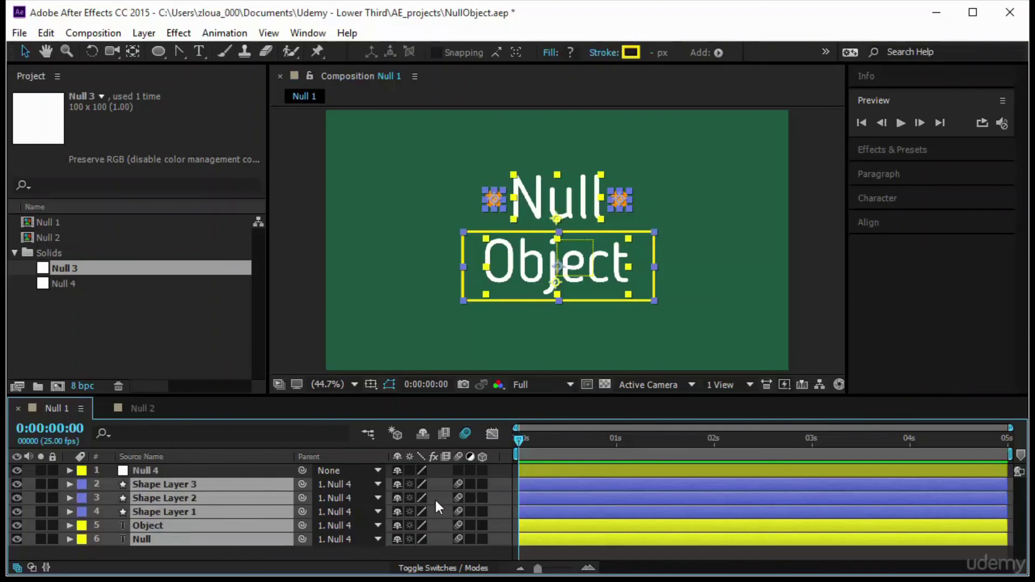
- Reveal the Scale, Position and Rotation properties of the Null 4 layer together in the timeline
click(227, 467)
key(s)
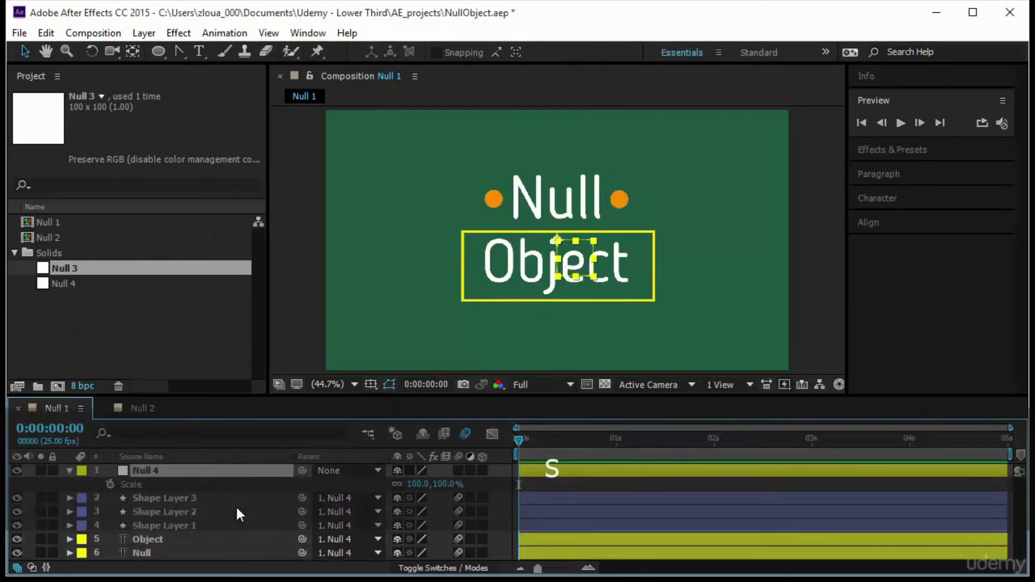
key(shift+p)
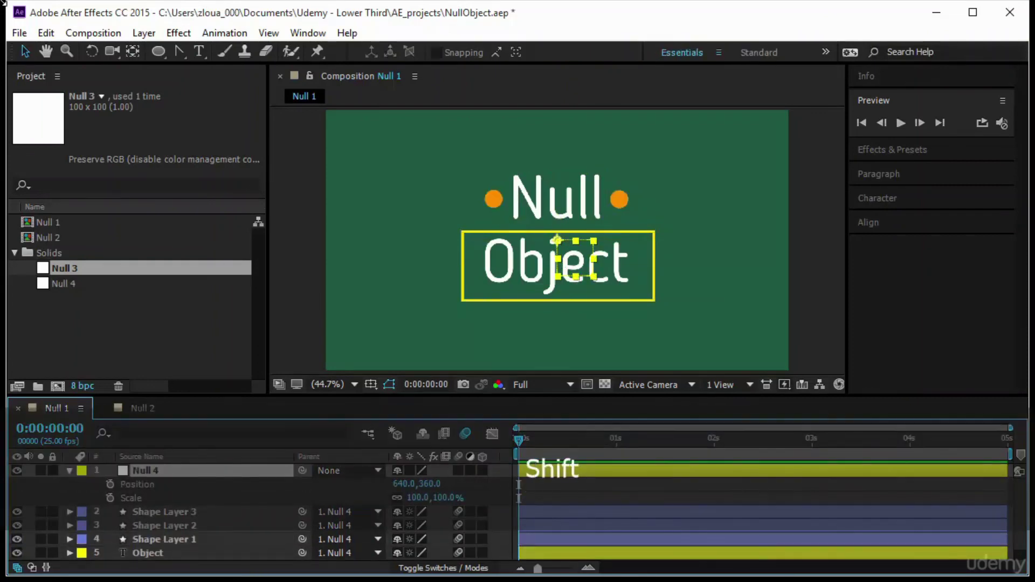
key(shift+r)
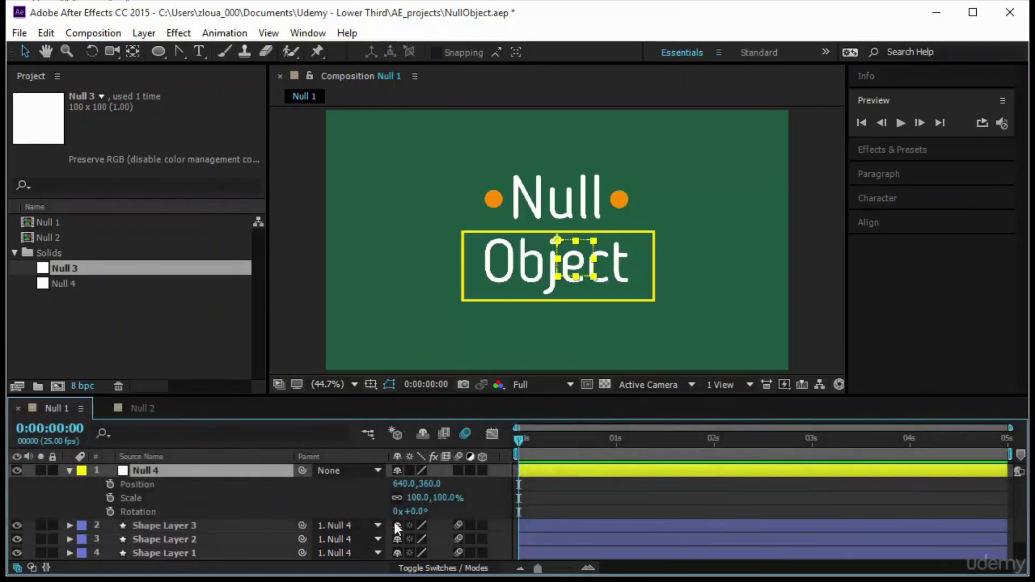
- Start a Scale animation on Null 4 at 100% and shift its first keyframe to 0:00:00:08
click(110, 497)
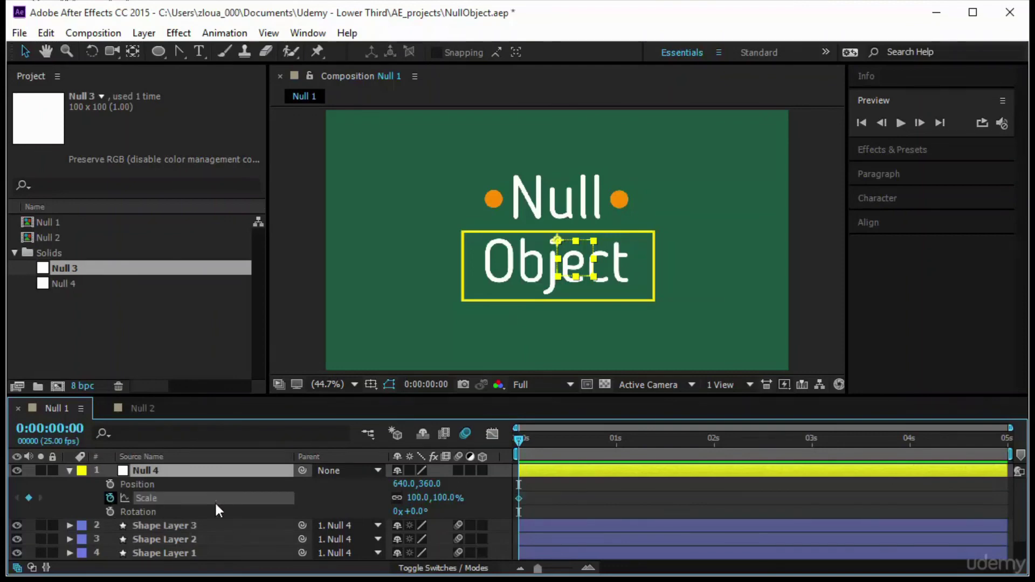
drag(526, 439, 551, 441)
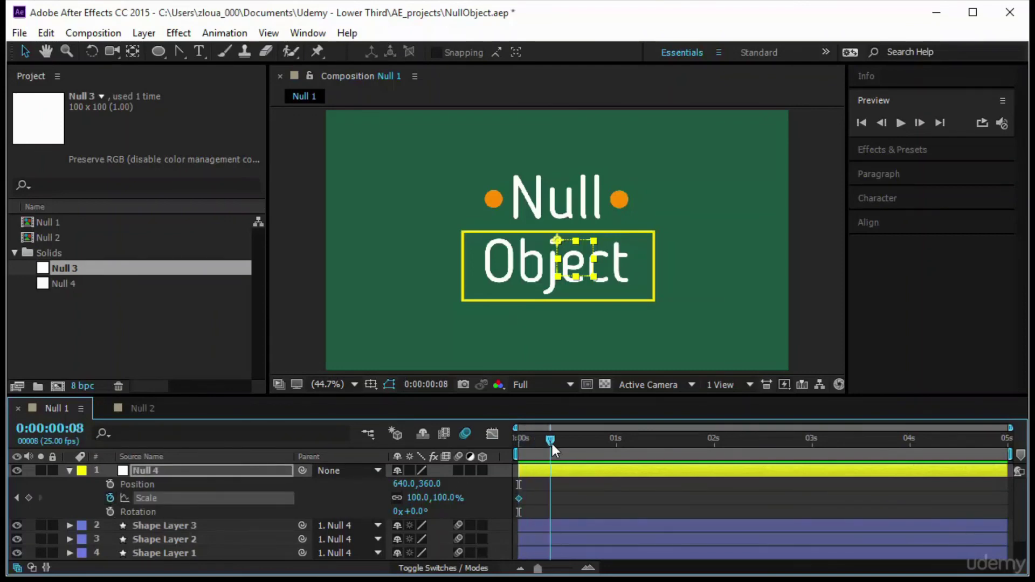
drag(535, 499, 551, 507)
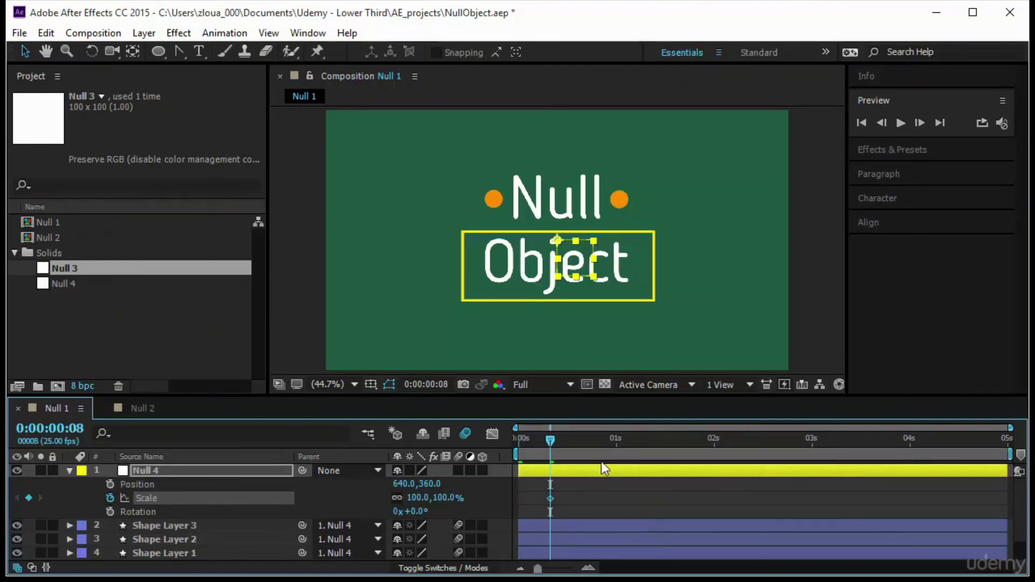
- Set the Scale of Null 4 to 60% at 0:00:00:13, after trying 80%
drag(547, 441, 569, 442)
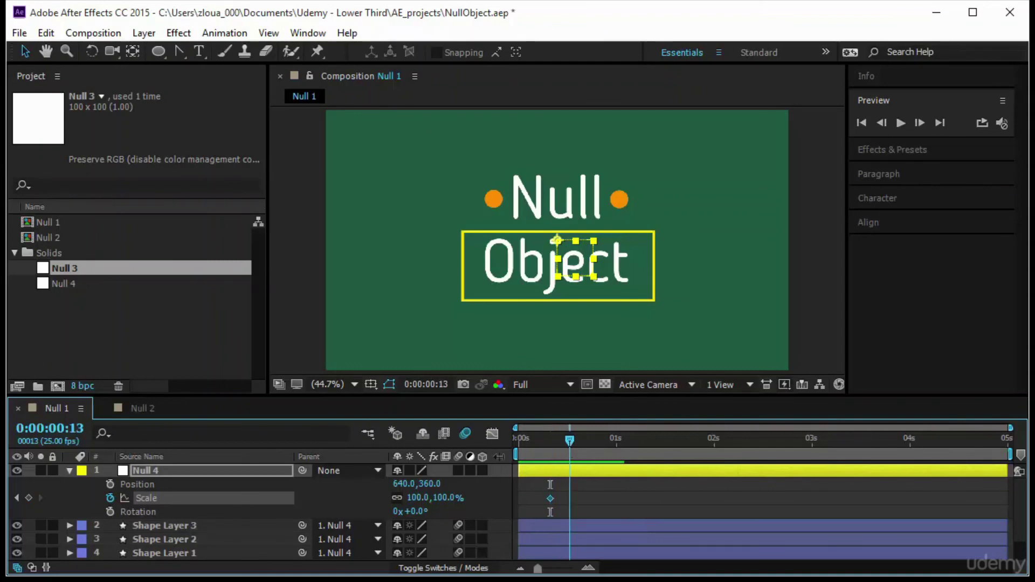
click(423, 498)
text(80)
key(Return)
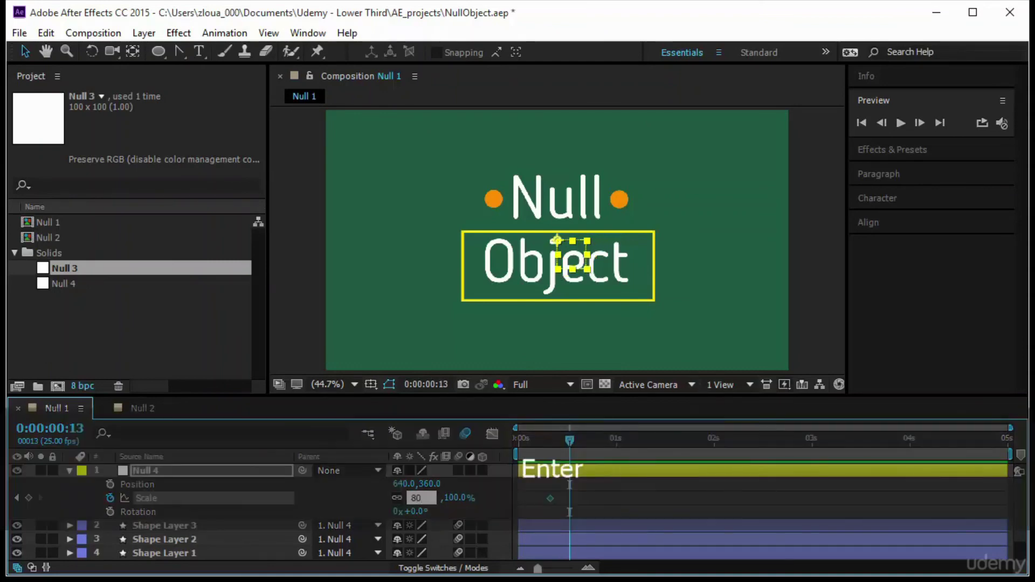
click(414, 497)
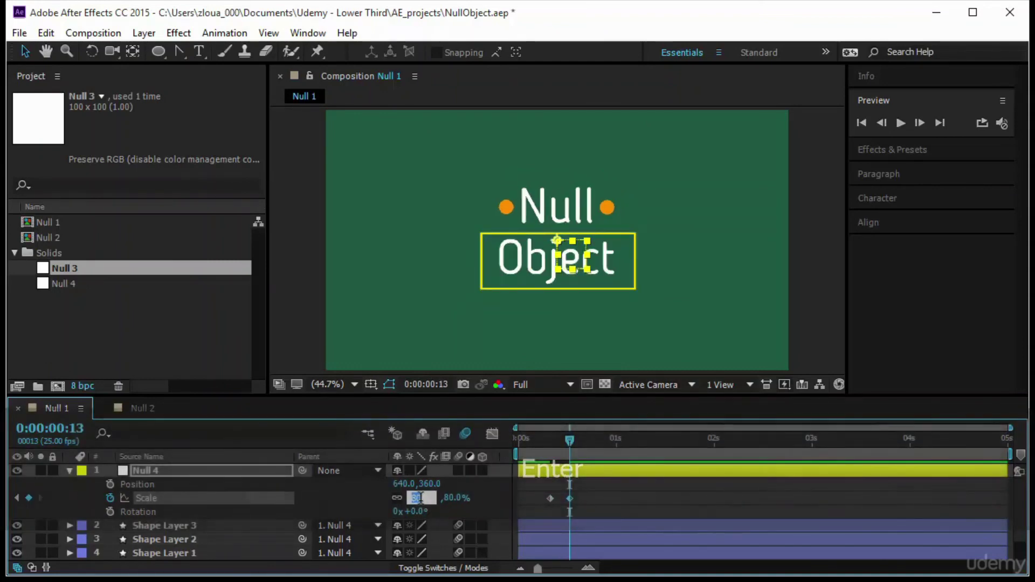
text(60)
key(Return)
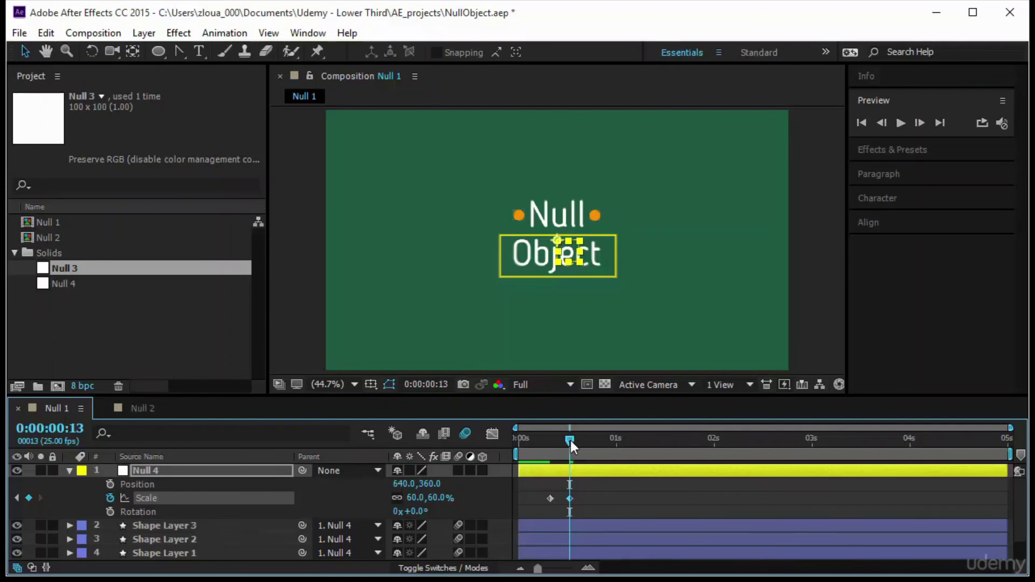
- Start Position and Rotation keyframes on Null 4 at 0:00:00:13 and set its Rotation to -90° at 0:00:00:18
click(110, 482)
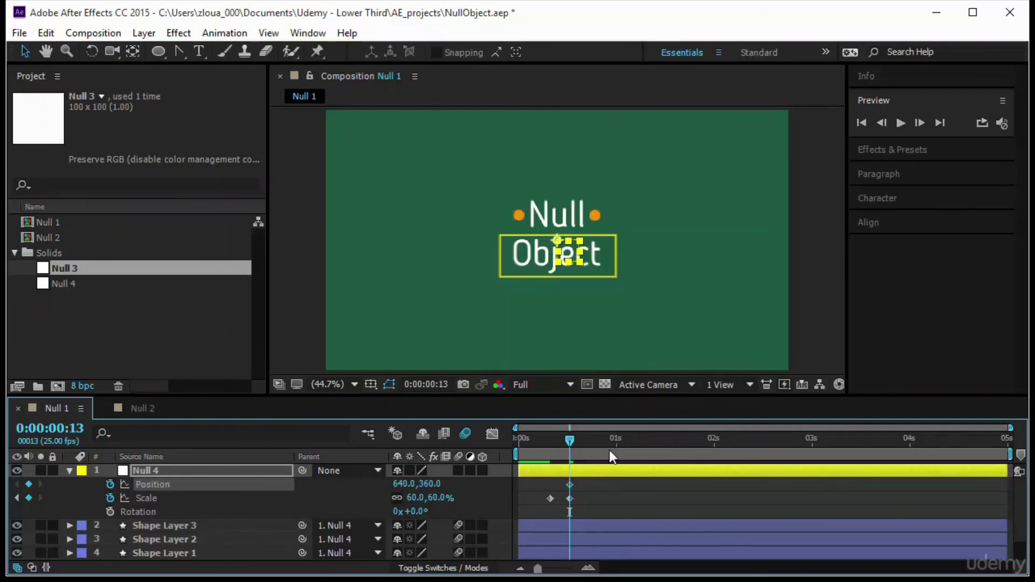
click(109, 511)
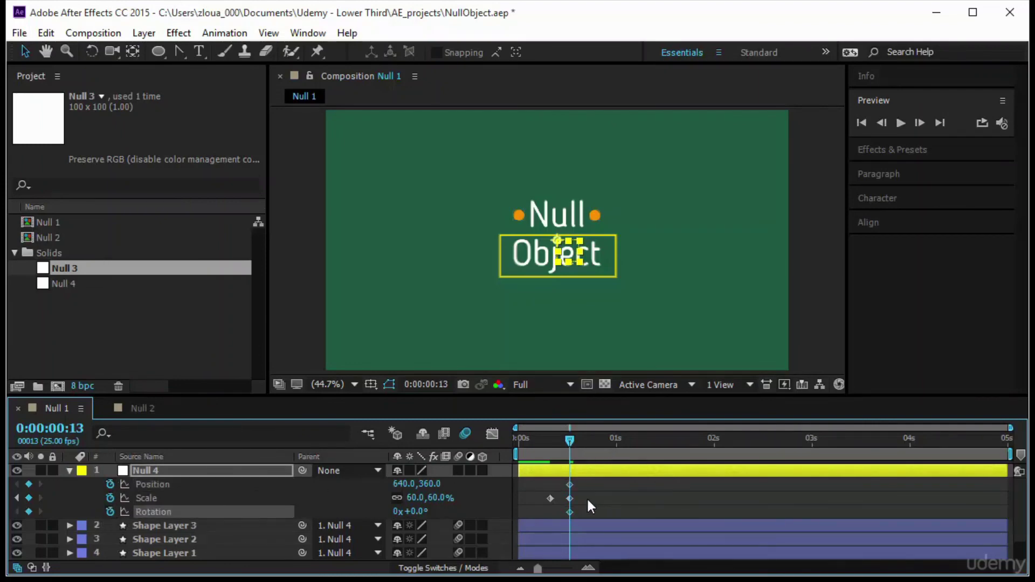
click(584, 441)
drag(594, 447, 590, 445)
click(413, 511)
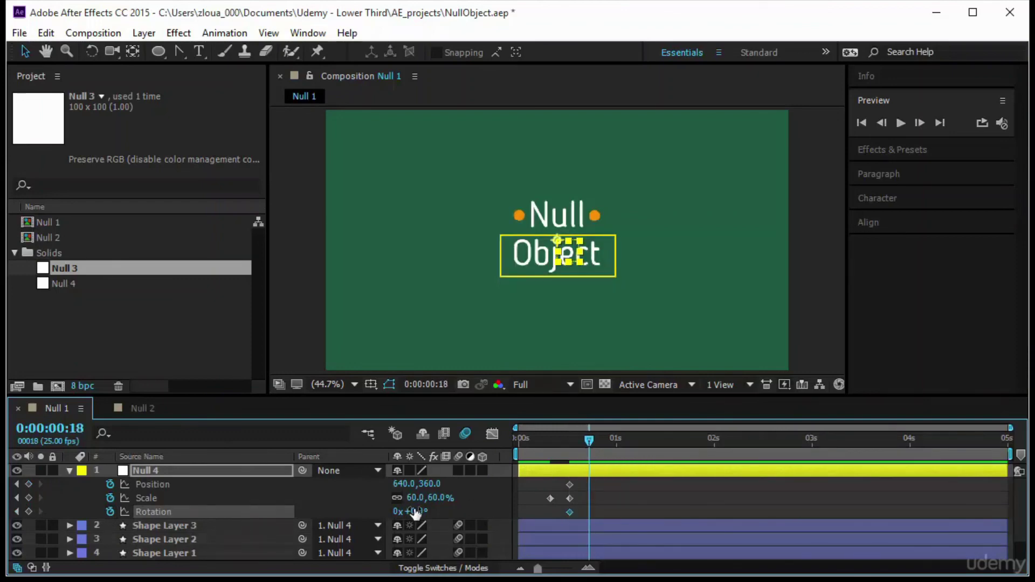
text(-90)
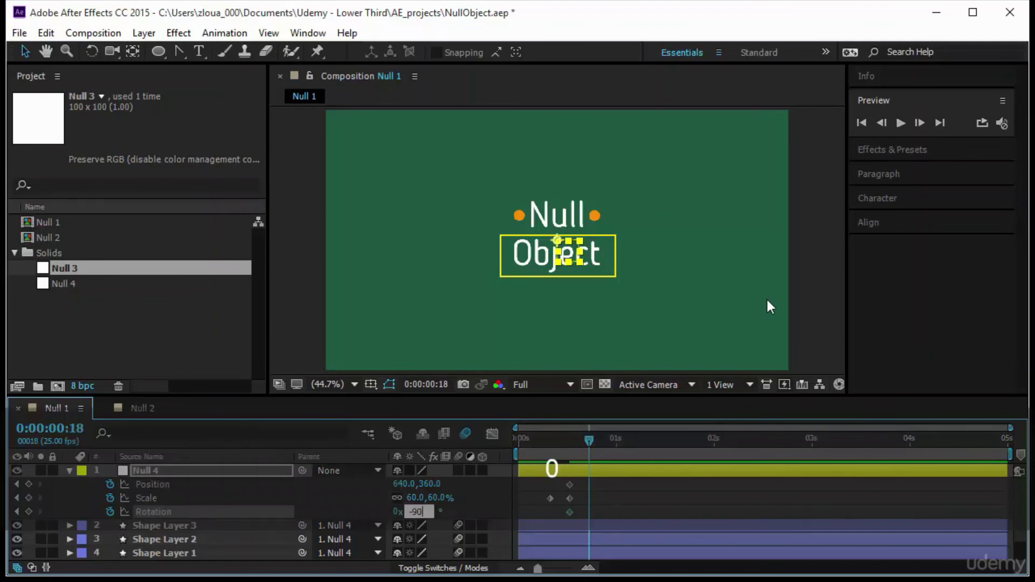
key(Return)
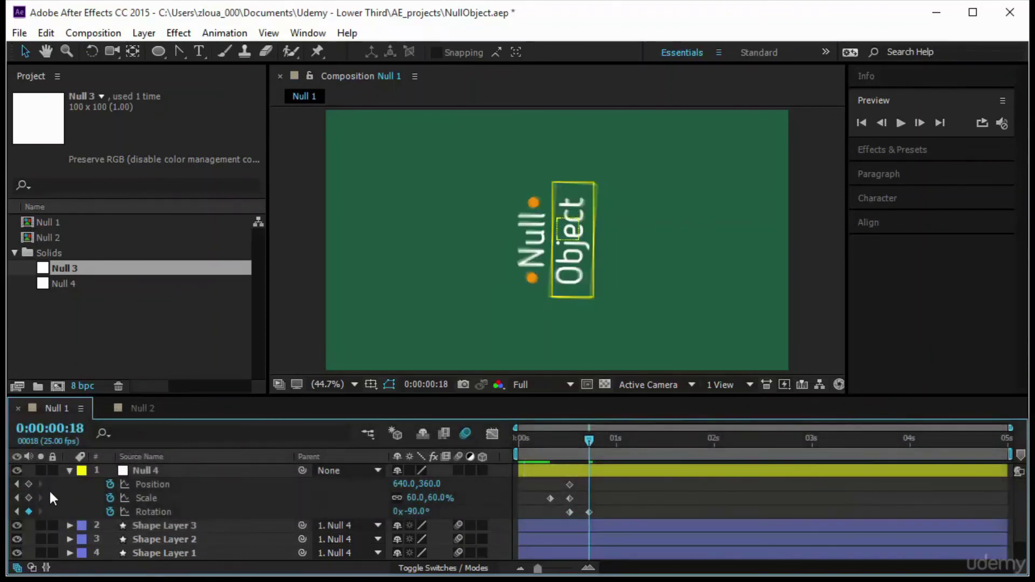
- Hold Null 4's Position with a keyframe at 0:00:00:18 and move it horizontally left to about x 130 at 0:00:01:00
click(28, 484)
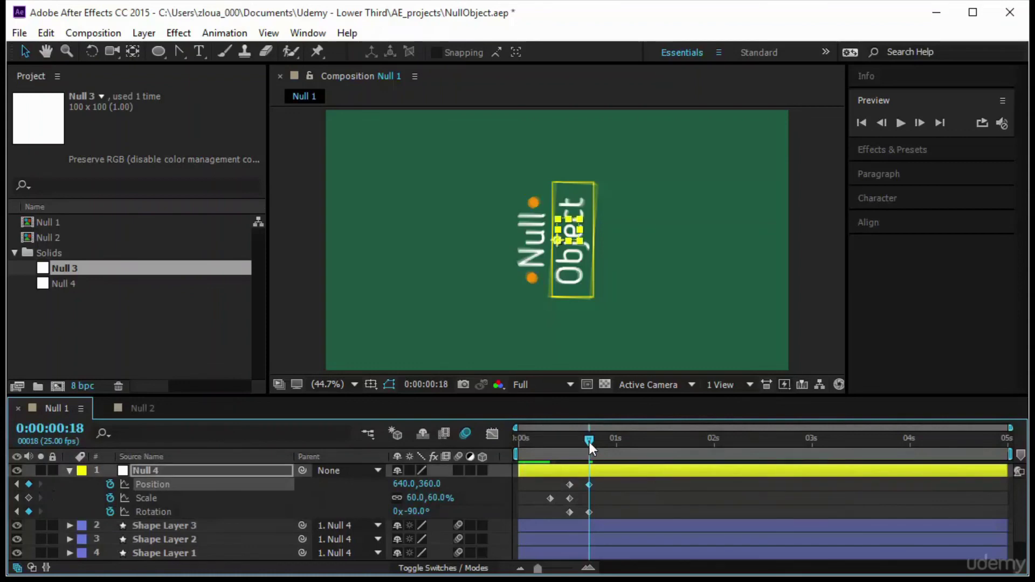
drag(590, 441, 616, 439)
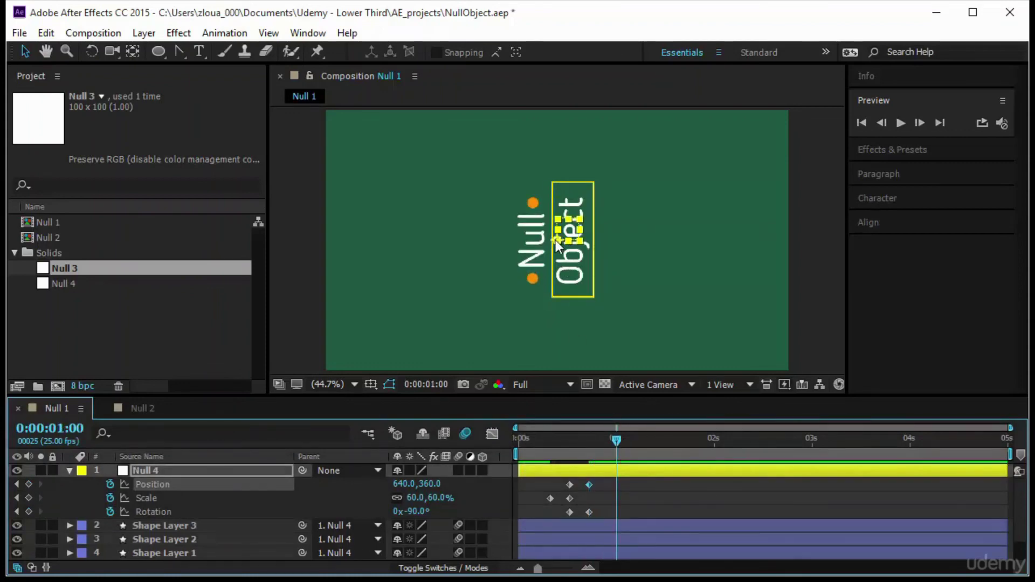
drag(557, 246, 367, 247)
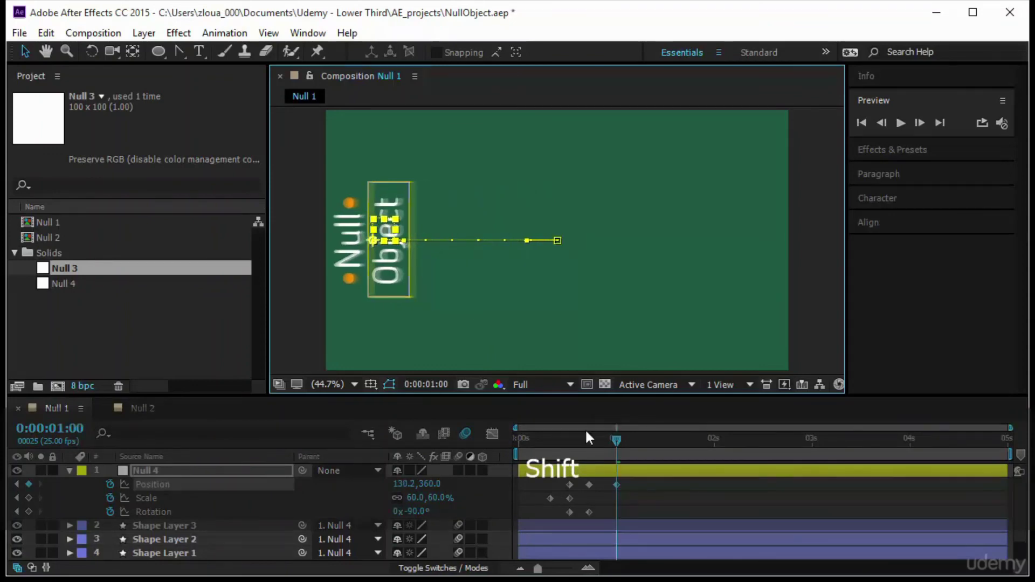
- At 0:00:02:00, move Null 4 horizontally beyond the frame's right edge to about x 1425
drag(614, 438, 713, 452)
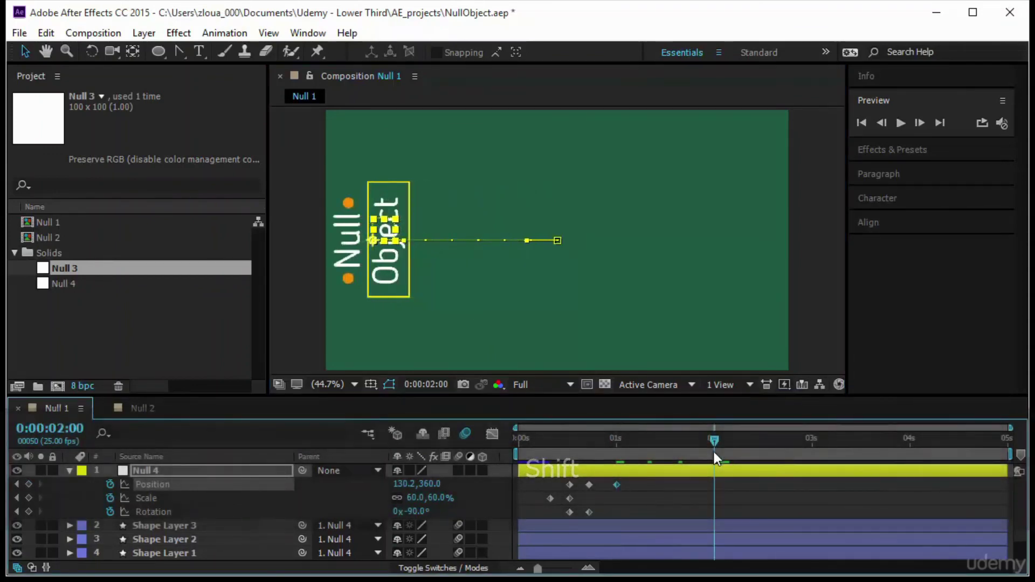
drag(367, 237, 372, 237)
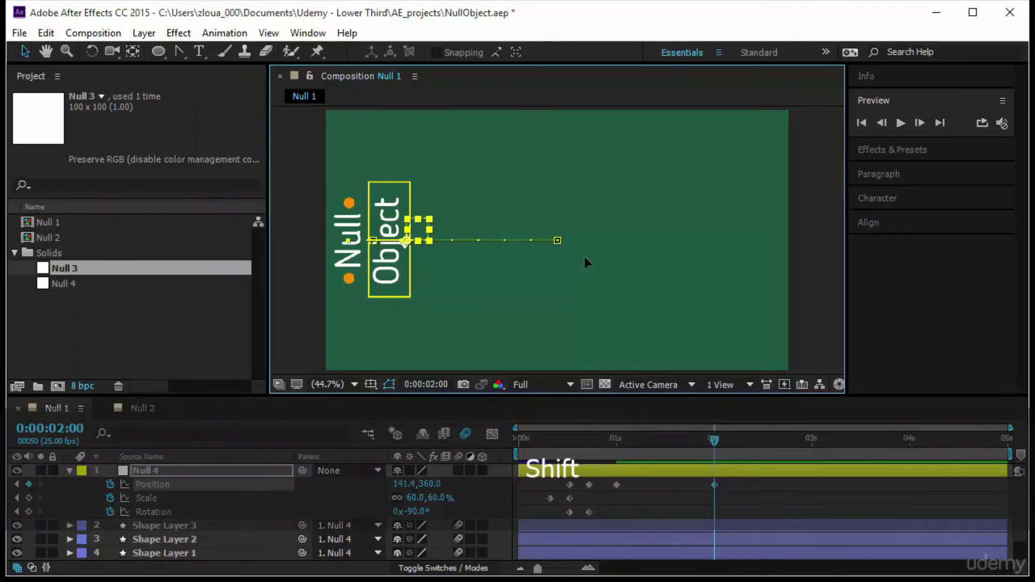
key(shift+Right)
key(shift+Right)
key(shift+Right)
key(shift+Right)
key(shift+Right)
key(shift+Right)
key(shift+Right)
key(shift+Right)
key(shift+Right)
key(shift+Right)
key(shift+Right)
key(shift+Right)
key(shift+Right)
key(shift+Right)
key(shift+Right)
key(shift+Right)
key(shift+Right)
key(shift+Right)
key(shift+Right)
key(shift+Right)
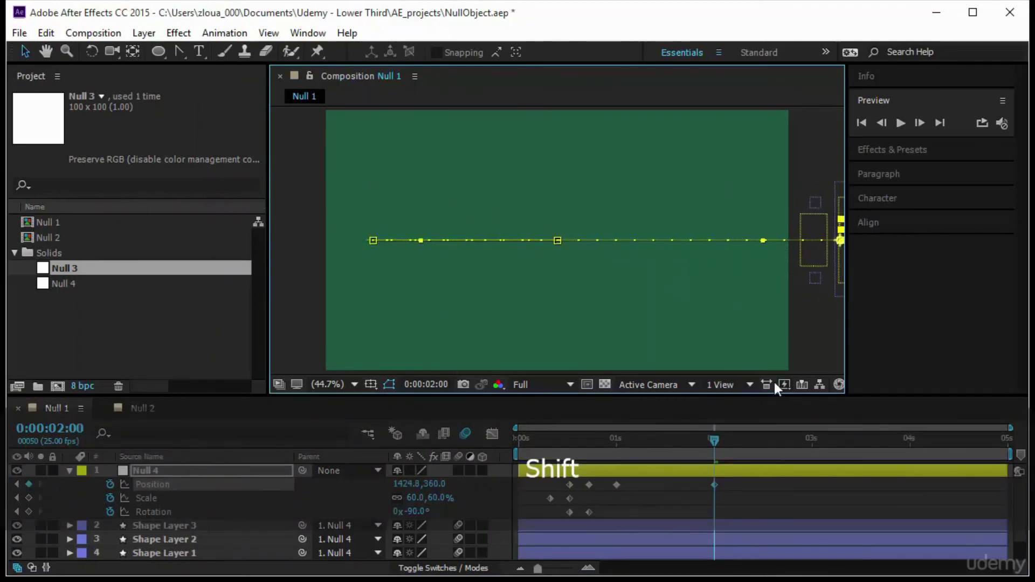
- Preview the Null 1 animation from the start, return to the first frame, and deselect and reselect Null 4
click(713, 437)
drag(713, 439, 450, 461)
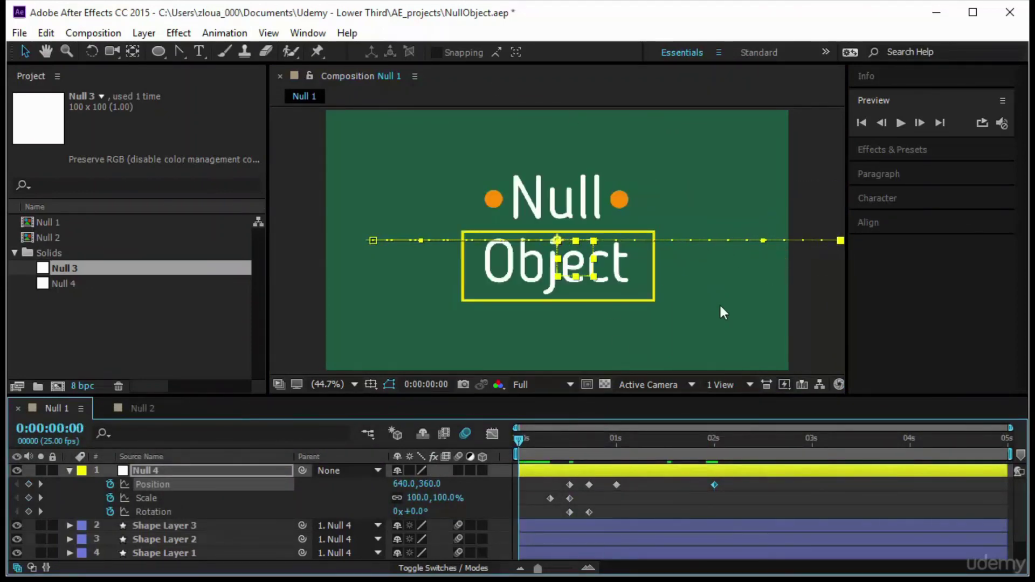
click(899, 123)
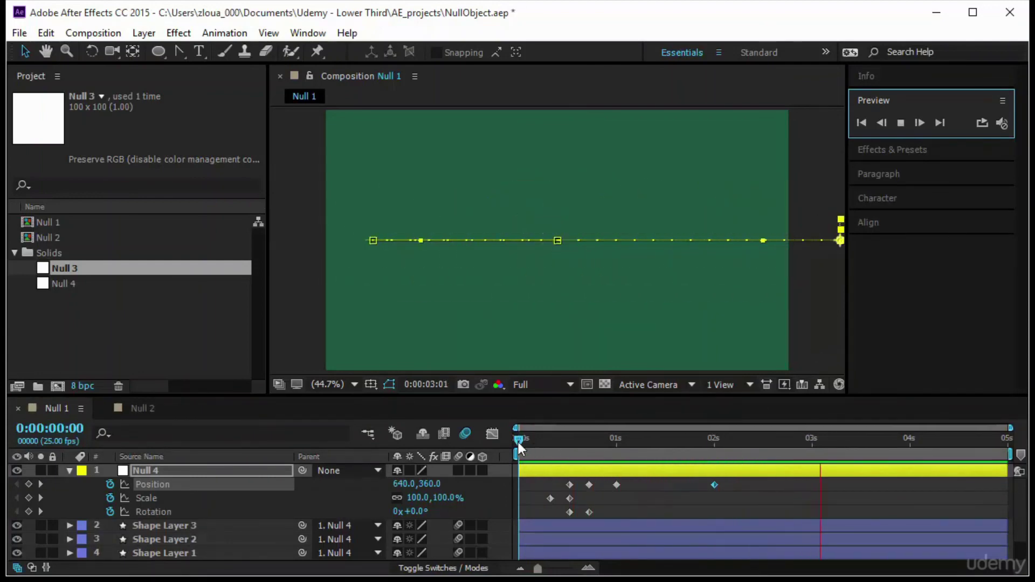
click(518, 441)
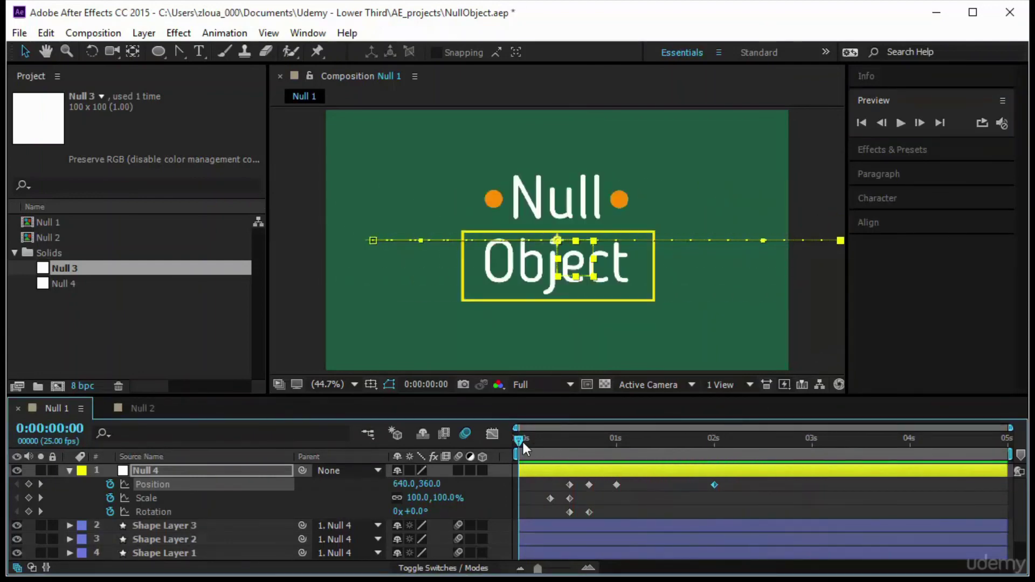
click(579, 326)
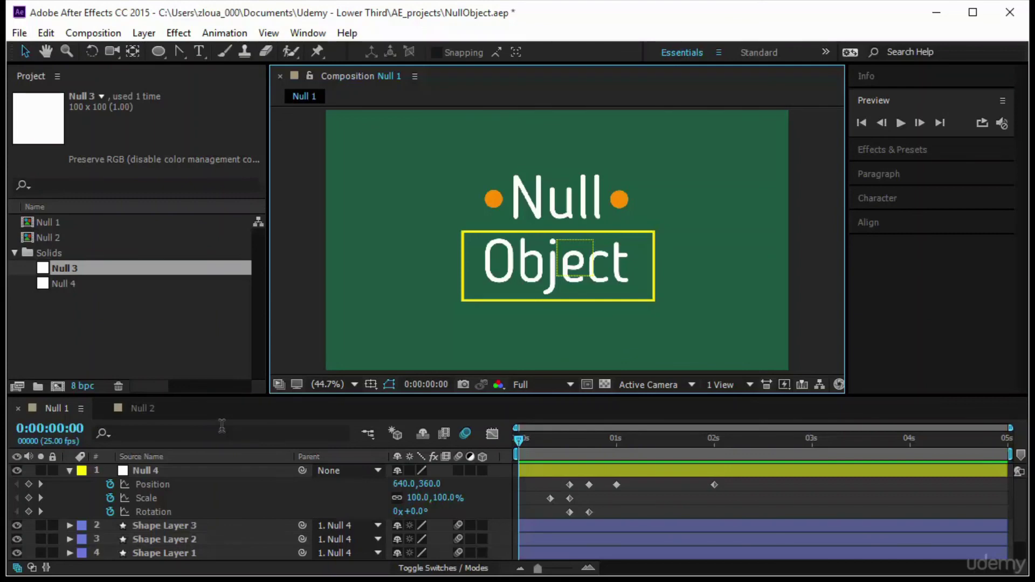
click(590, 278)
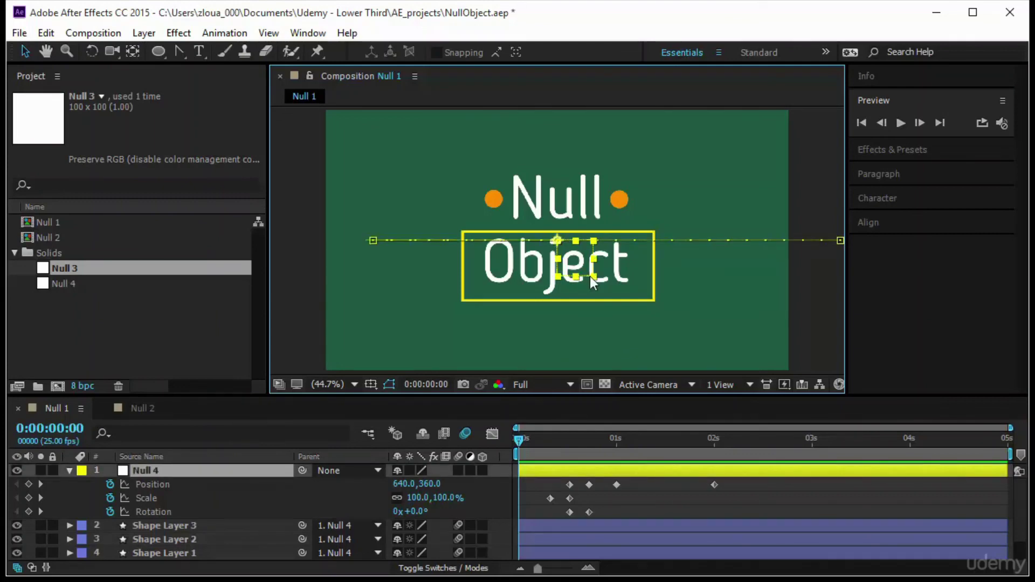